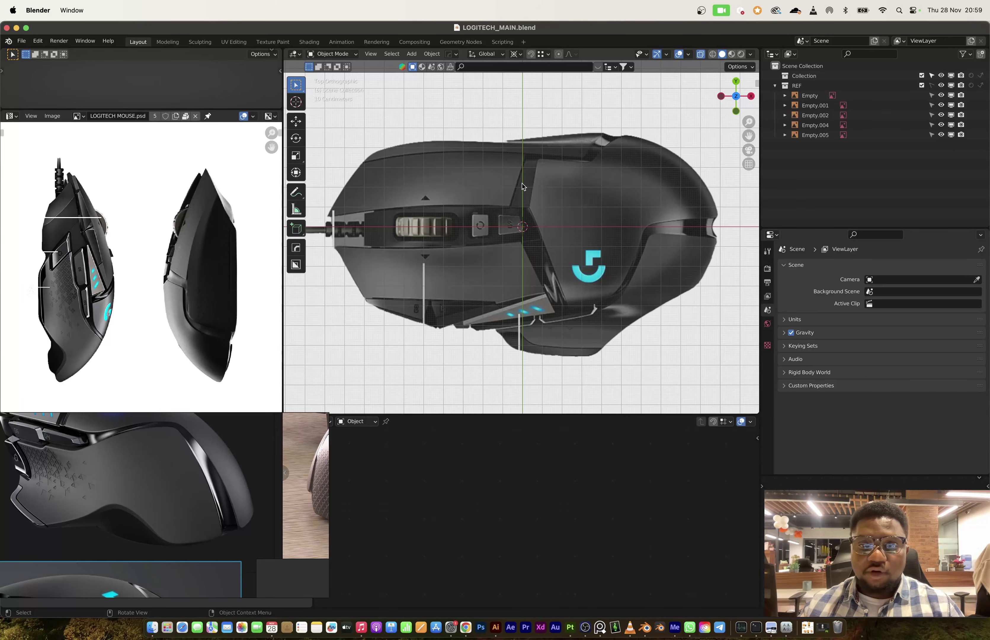
Add a plane at the origin over the top-view mouse reference and scale it down to about 0.203.
{"action": "scroll", "coordinate": [546, 221], "scroll_direction": "up", "scroll_amount": 1}
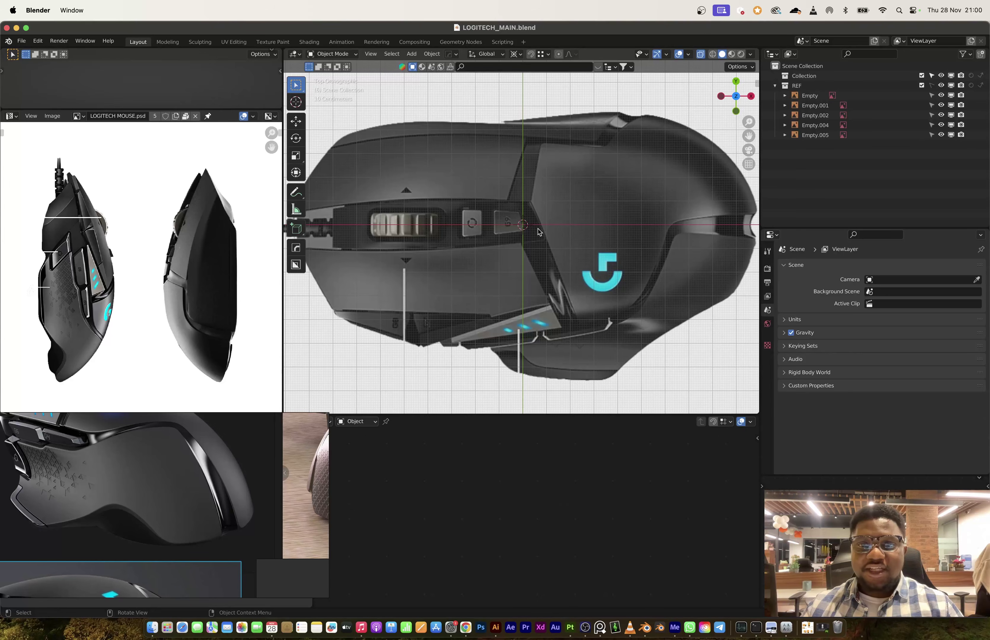
{"action": "key", "text": "shift+a"}
{"action": "left_click", "coordinate": [577, 229]}
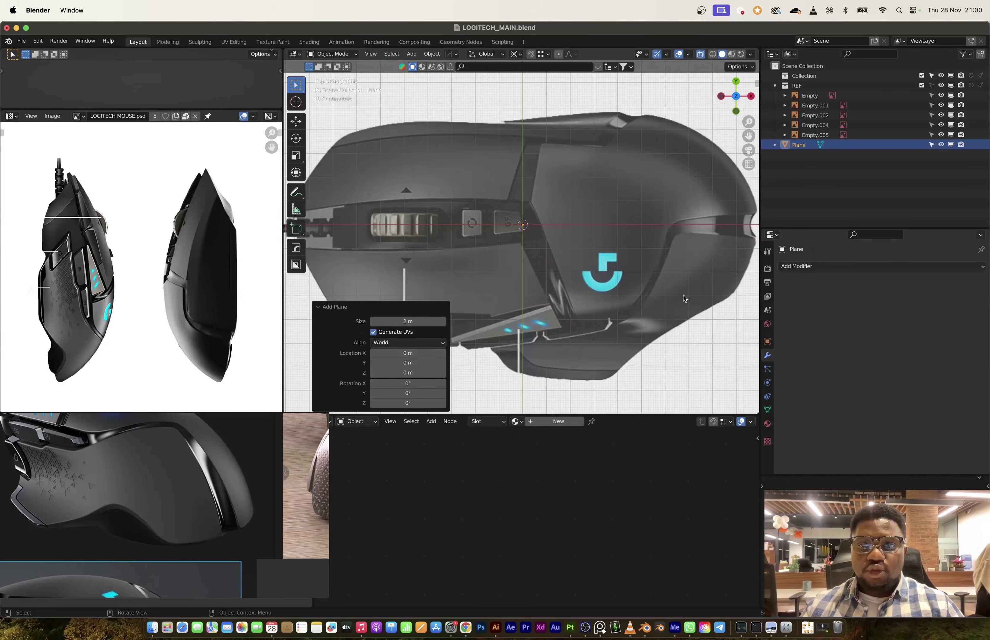
{"action": "key", "text": "s"}
{"action": "left_click", "coordinate": [556, 243]}
{"action": "scroll", "coordinate": [555, 243], "scroll_direction": "up", "scroll_amount": 2}
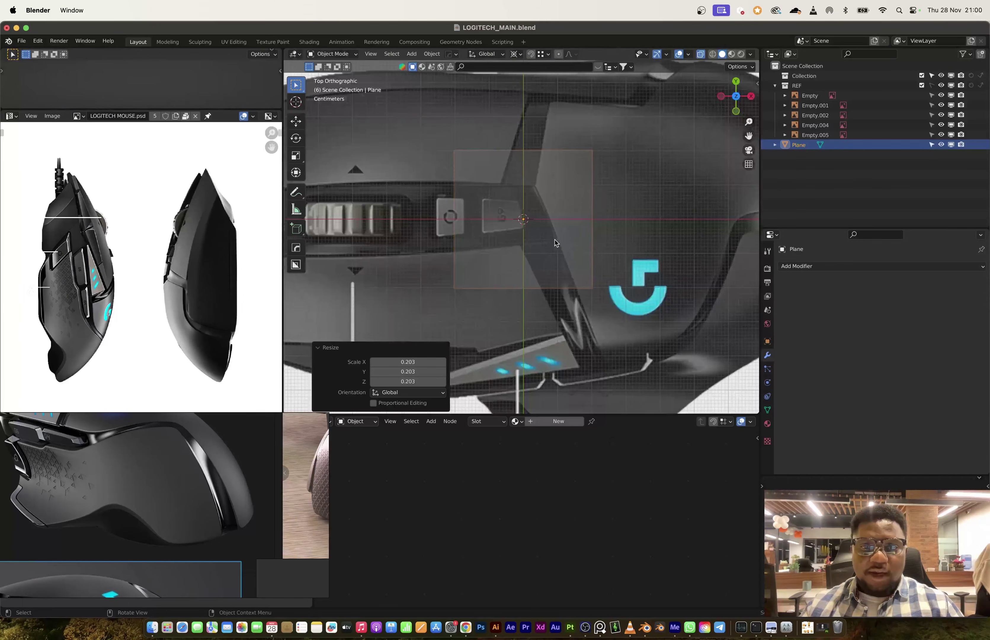
{"action": "scroll", "coordinate": [556, 243], "scroll_direction": "down", "scroll_amount": 3}
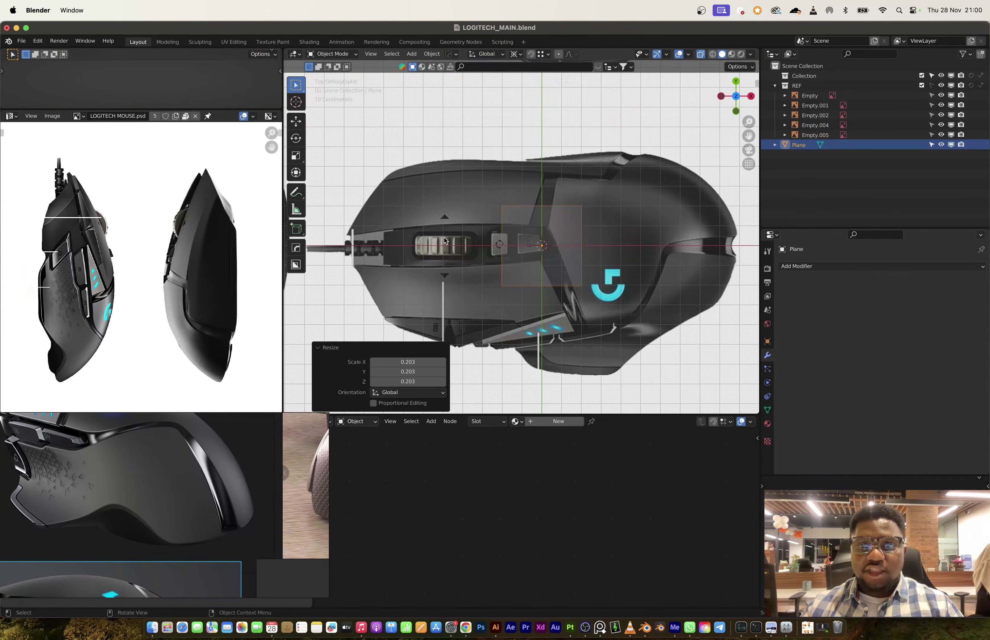
{"action": "scroll", "coordinate": [526, 241], "scroll_direction": "up", "scroll_amount": 4}
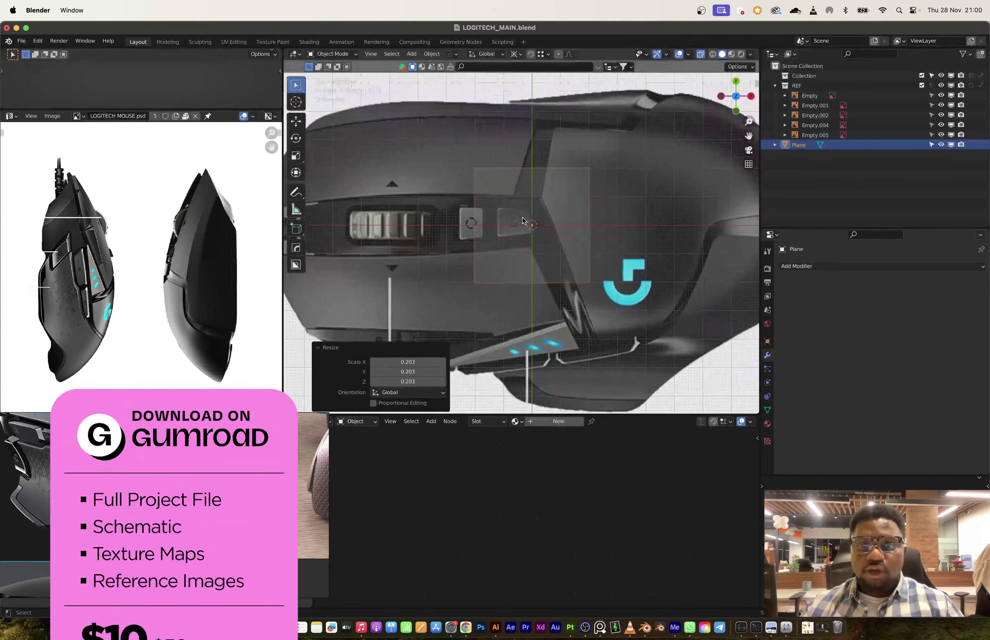
Move the plane over the rear part of the upper main button and shrink it to fit within the button's width.
{"action": "key", "text": "Tab"}
{"action": "key", "text": "Tab"}
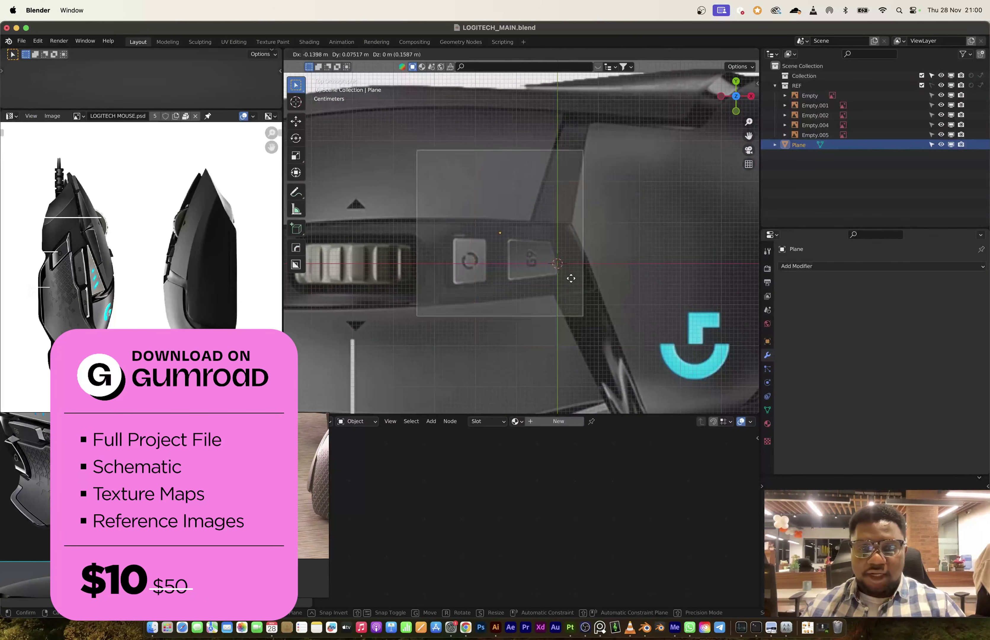
{"action": "key", "text": "g"}
{"action": "left_click", "coordinate": [586, 309]}
{"action": "left_click", "coordinate": [576, 297]}
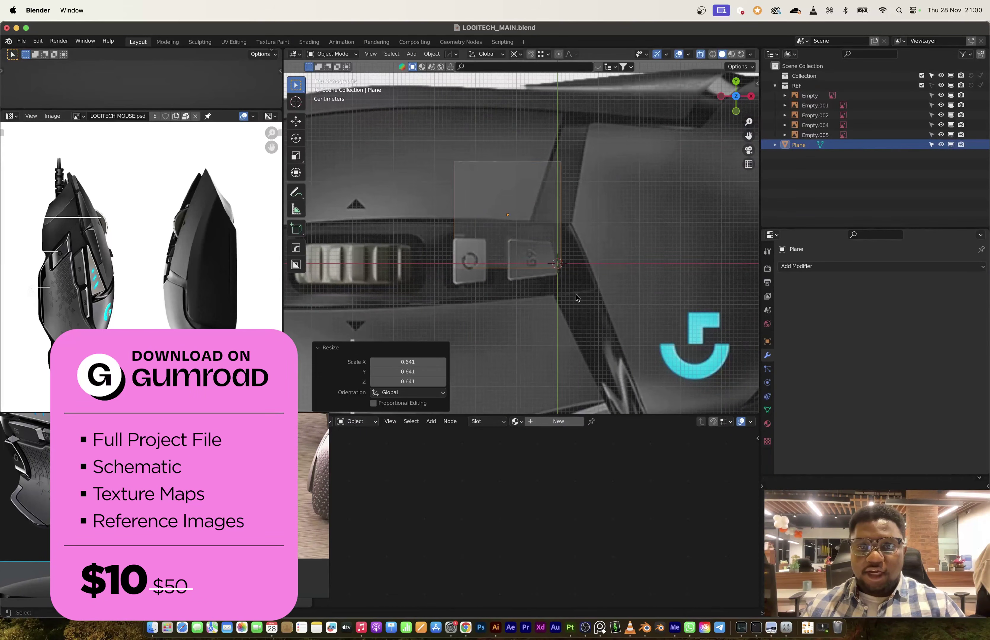
{"action": "key", "text": "s"}
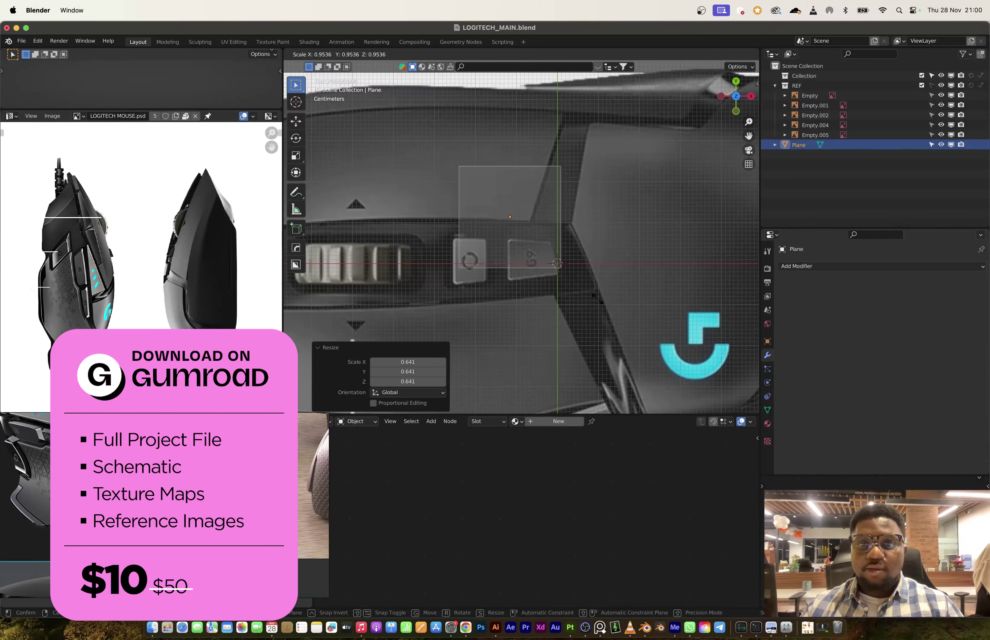
{"action": "left_click", "coordinate": [598, 287]}
{"action": "left_click", "coordinate": [520, 56]}
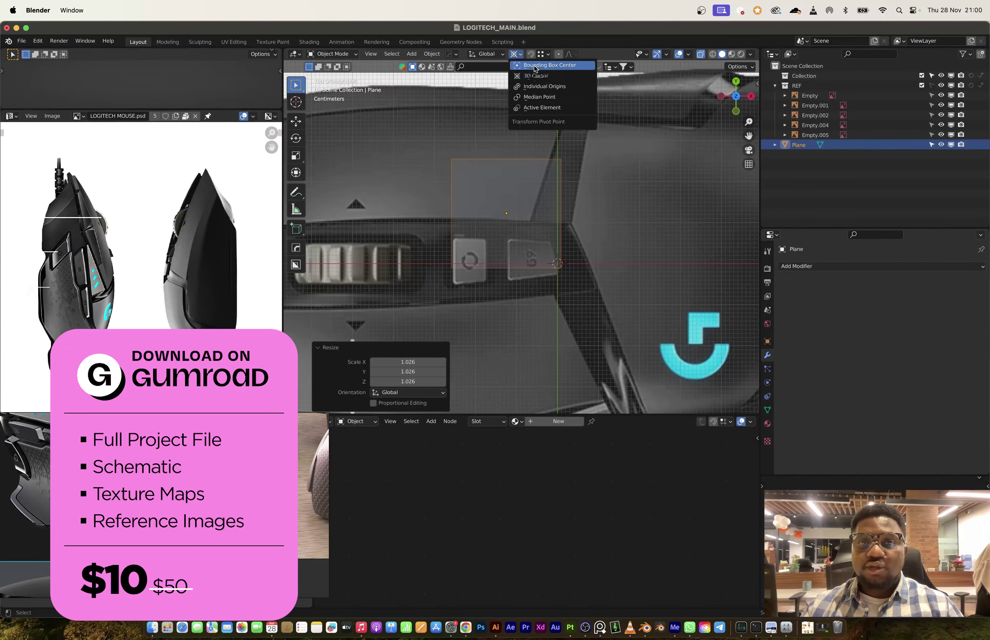
{"action": "key", "text": "s"}
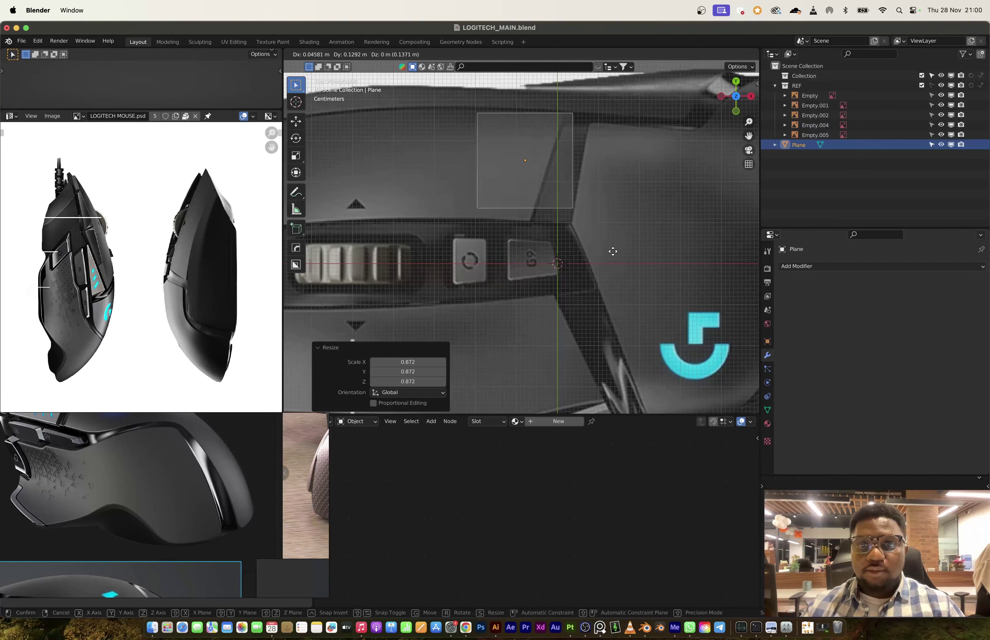
{"action": "left_click", "coordinate": [607, 250]}
Stretch the plane's front edge forward and move its lower rear vertex onto the upper button's slanted rear corner.
{"action": "key", "text": "Tab"}
{"action": "left_click_drag", "start_coordinate": [445, 89], "coordinate": [491, 228]}
{"action": "key", "text": "g"}
{"action": "left_click", "coordinate": [455, 228]}
{"action": "left_click", "coordinate": [559, 202]}
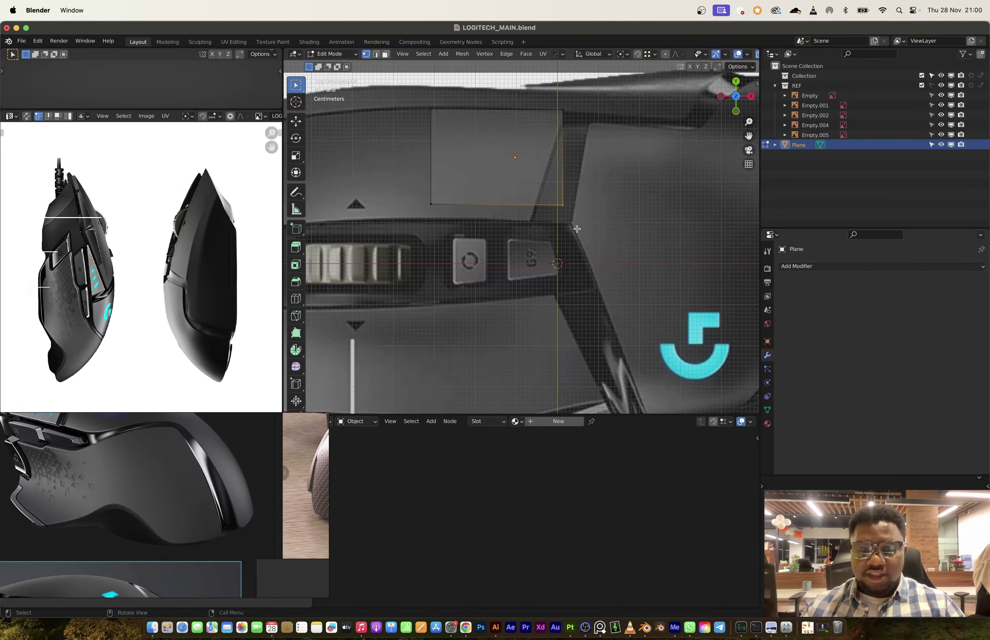
{"action": "key", "text": "g"}
{"action": "left_click", "coordinate": [544, 245]}
Move the plane's lower front vertex down onto the upper button's edge beside the scroll wheel strip.
{"action": "scroll", "coordinate": [545, 245], "scroll_direction": "left", "scroll_amount": 5}
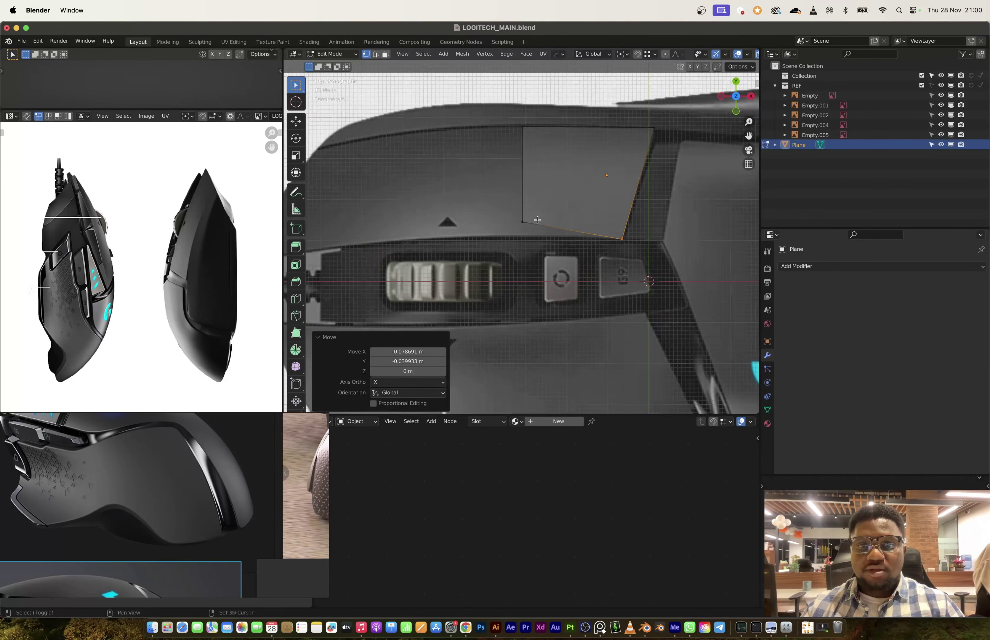
{"action": "left_click", "coordinate": [525, 221]}
{"action": "key", "text": "g"}
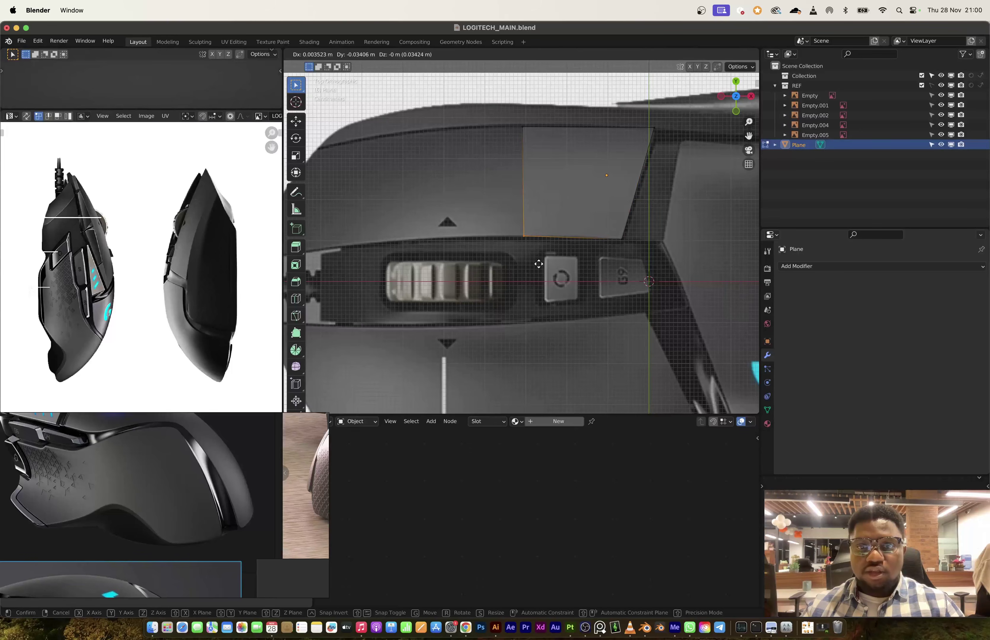
{"action": "left_click", "coordinate": [540, 249]}
Extrude the plane's front edge forward to a position above the scroll wheel, following the upper button's outline.
{"action": "scroll", "coordinate": [545, 214], "scroll_direction": "left", "scroll_amount": 2}
{"action": "left_click", "coordinate": [551, 129], "text": "shift"}
{"action": "key", "text": "e"}
{"action": "scroll", "coordinate": [583, 258], "scroll_direction": "left", "scroll_amount": 6}
{"action": "left_click", "coordinate": [620, 277]}
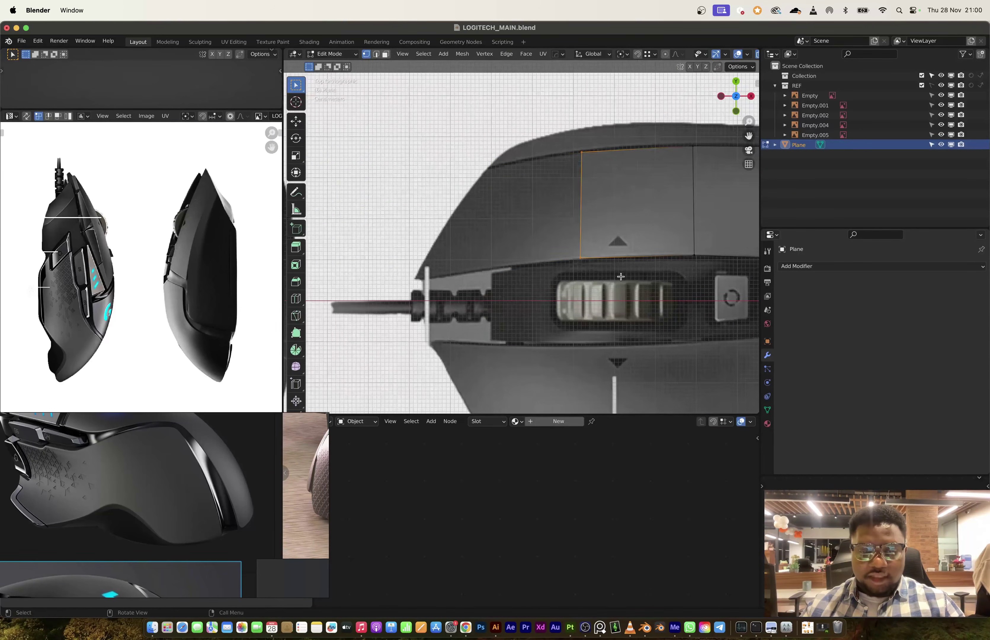
Extend the mesh to the upper button's front end and fit its corners to the slanted front outline and the tip near the cable.
{"action": "key", "text": "g"}
{"action": "left_click", "coordinate": [511, 292]}
{"action": "key", "text": "m"}
{"action": "left_click", "coordinate": [412, 348]}
{"action": "key", "text": "g"}
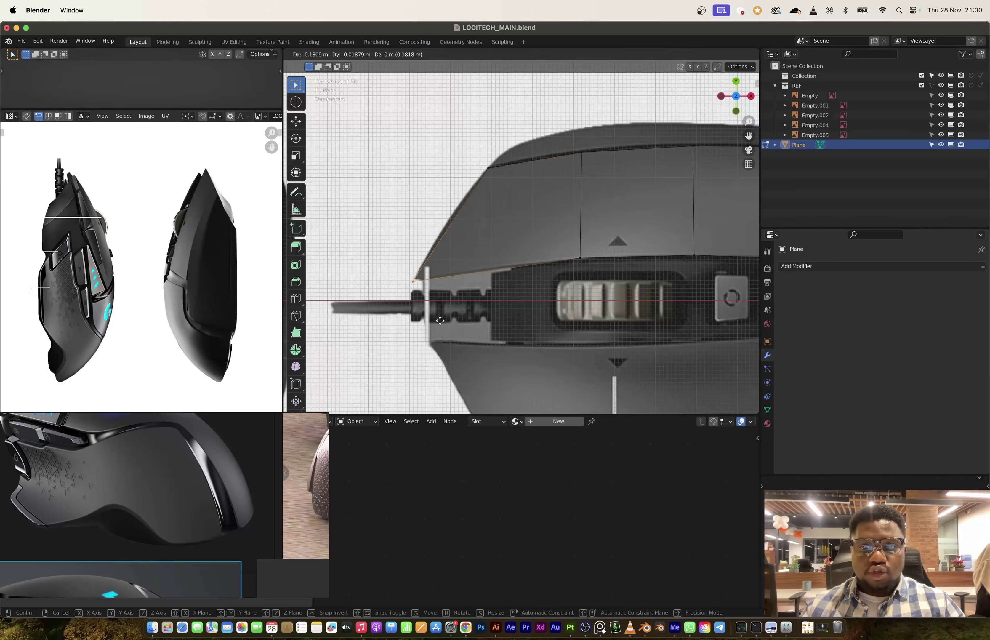
{"action": "left_click", "coordinate": [440, 319]}
Add one centered lengthwise loop cut to the upper button mesh and move its upper rear vertex by about -0.007 m in Y.
{"action": "key", "text": "ctrl+r"}
{"action": "left_click", "coordinate": [470, 210]}
{"action": "right_click", "coordinate": [470, 210]}
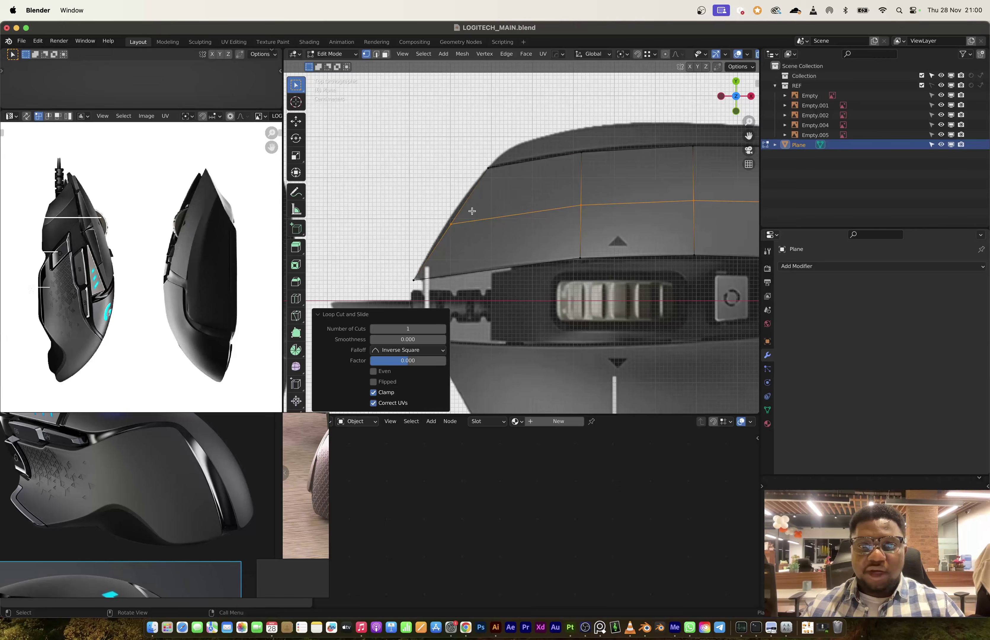
{"action": "key", "text": "g"}
{"action": "left_click", "coordinate": [459, 246]}
Duplicate the upper button's rear edge onto the palm panel's slanted front edge and scale the copy by 0.933.
{"action": "scroll", "coordinate": [582, 208], "scroll_direction": "right", "scroll_amount": 6}
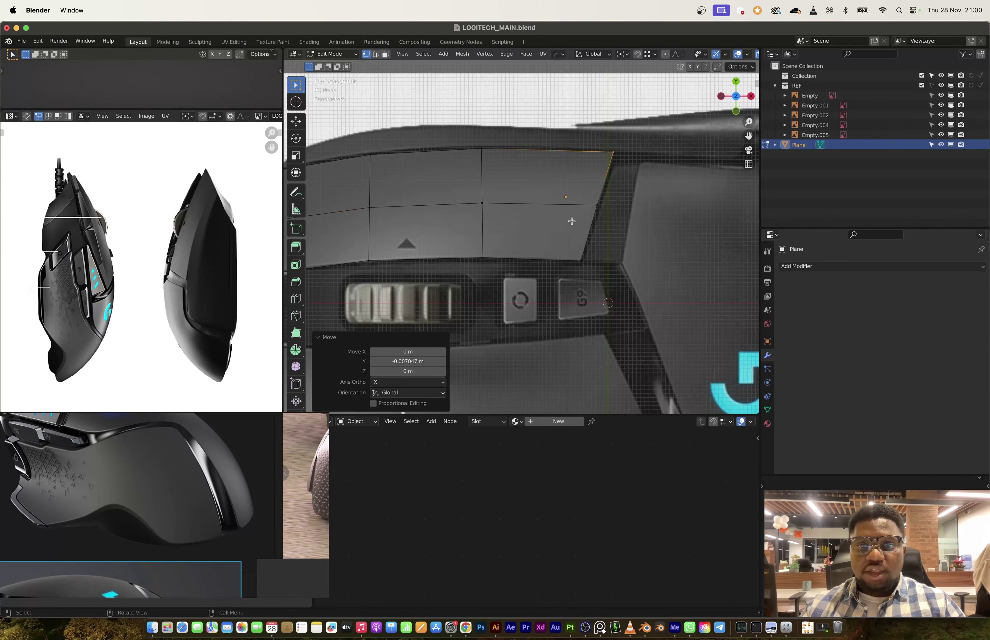
{"action": "scroll", "coordinate": [572, 220], "scroll_direction": "right", "scroll_amount": 5, "text": "shift"}
{"action": "left_click_drag", "start_coordinate": [464, 151], "coordinate": [538, 274], "text": "shift"}
{"action": "scroll", "coordinate": [523, 201], "scroll_direction": "up", "scroll_amount": 3}
{"action": "scroll", "coordinate": [510, 210], "scroll_direction": "up", "scroll_amount": 3}
{"action": "key", "text": "s"}
{"action": "left_click", "coordinate": [468, 244]}
{"action": "scroll", "coordinate": [502, 132], "scroll_direction": "down", "scroll_amount": 3}
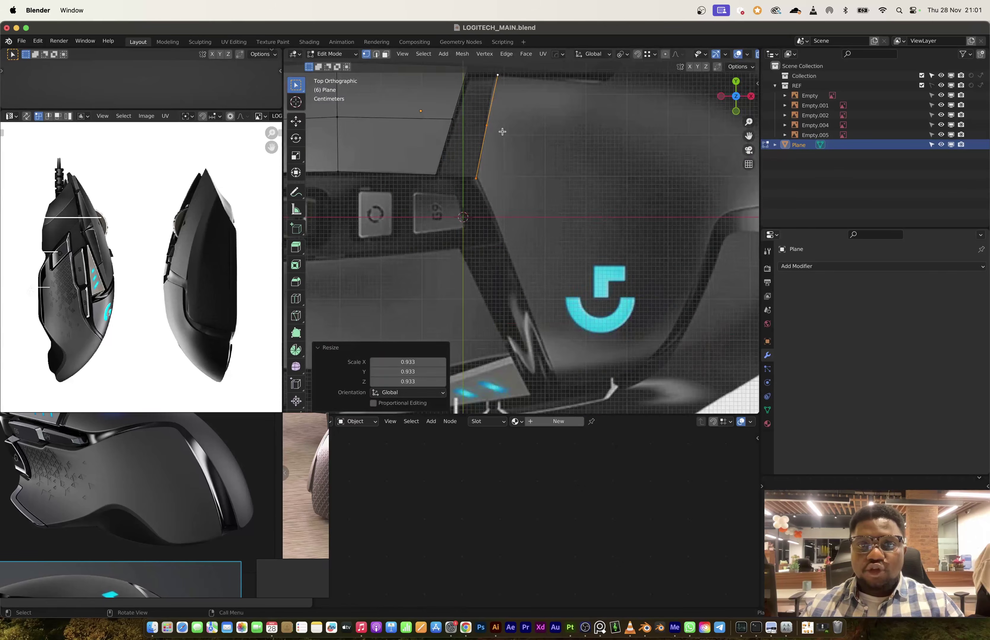
Extrude the lower vertex of the palm panel edge along the panel's diagonal boundary, about 0.19 m in X and -0.47 m in Y.
{"action": "scroll", "coordinate": [543, 185], "scroll_direction": "down", "scroll_amount": 3}
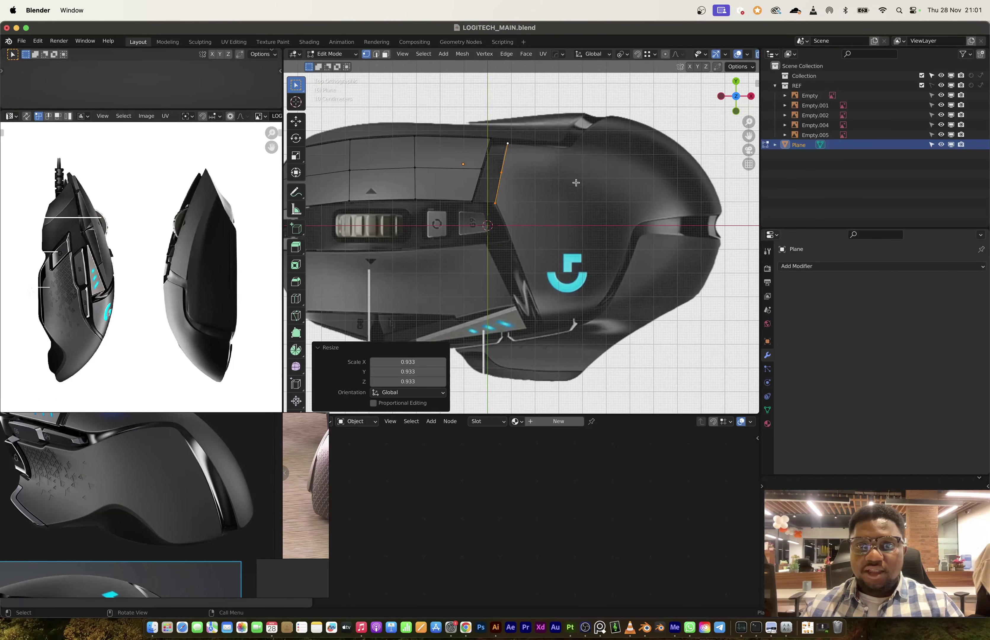
{"action": "scroll", "coordinate": [573, 205], "scroll_direction": "up", "scroll_amount": 2}
{"action": "scroll", "coordinate": [574, 144], "scroll_direction": "up", "scroll_amount": 2}
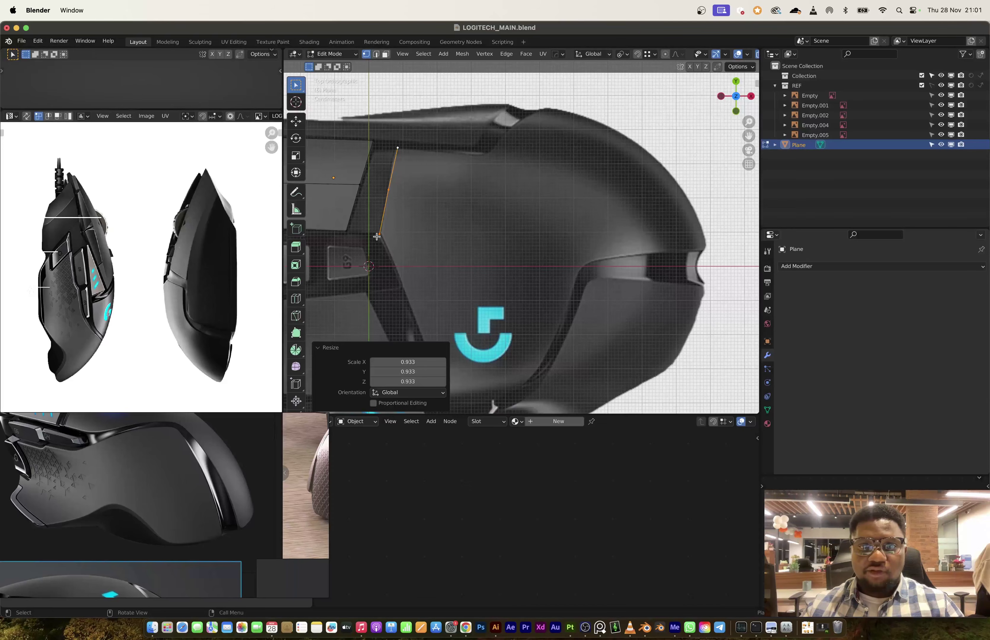
{"action": "scroll", "coordinate": [429, 174], "scroll_direction": "down", "scroll_amount": 3, "text": "shift"}
{"action": "key", "text": "g"}
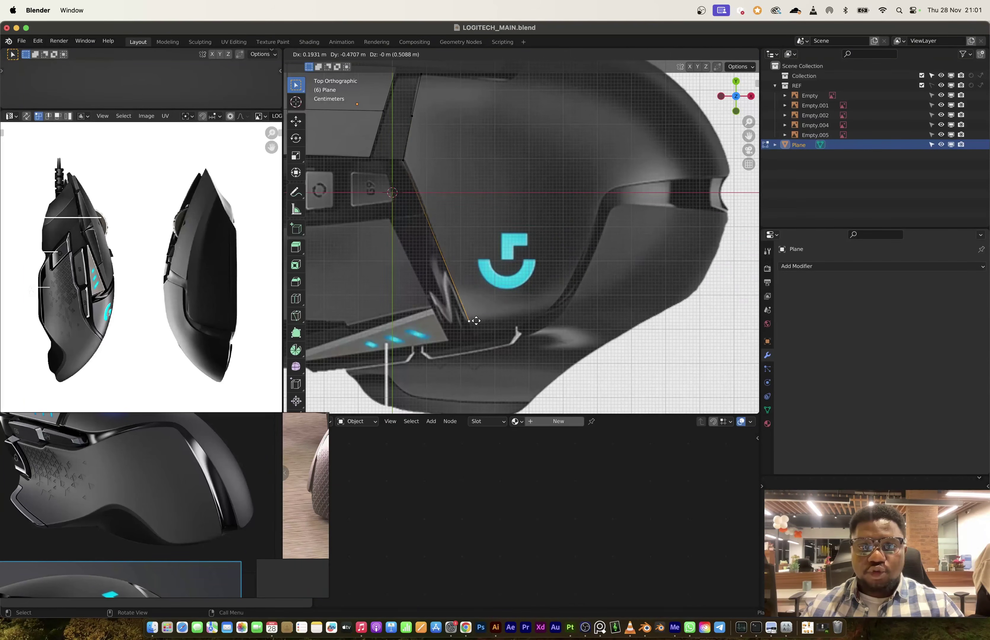
{"action": "left_click", "coordinate": [475, 320]}
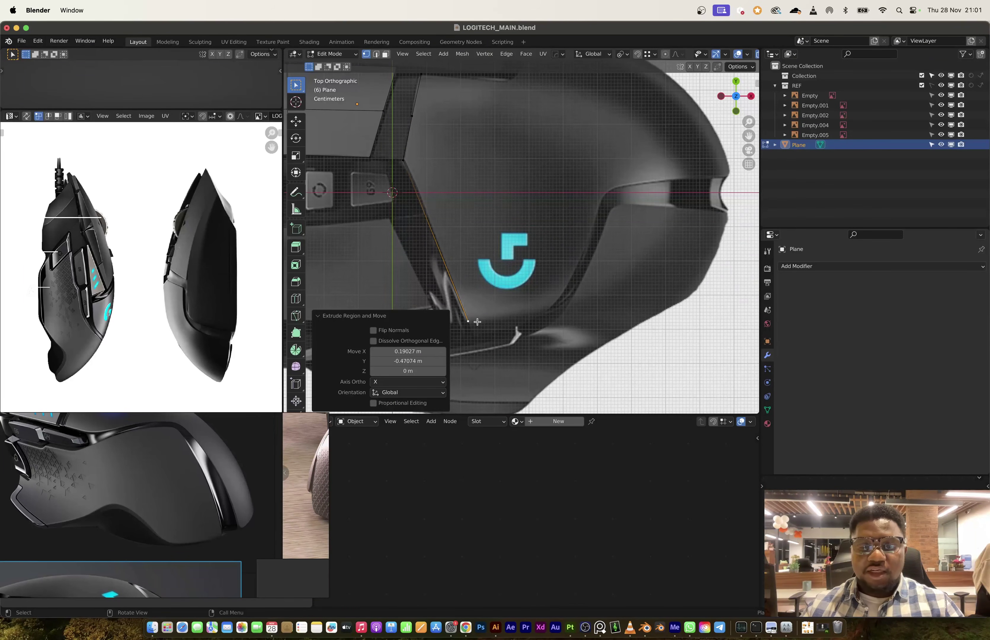
Duplicate the linked upper button mesh and place the copy over the lower main button, about -0.40 m in Y.
{"action": "scroll", "coordinate": [477, 321], "scroll_direction": "up", "scroll_amount": 5, "text": "ctrl"}
{"action": "key", "text": "a"}
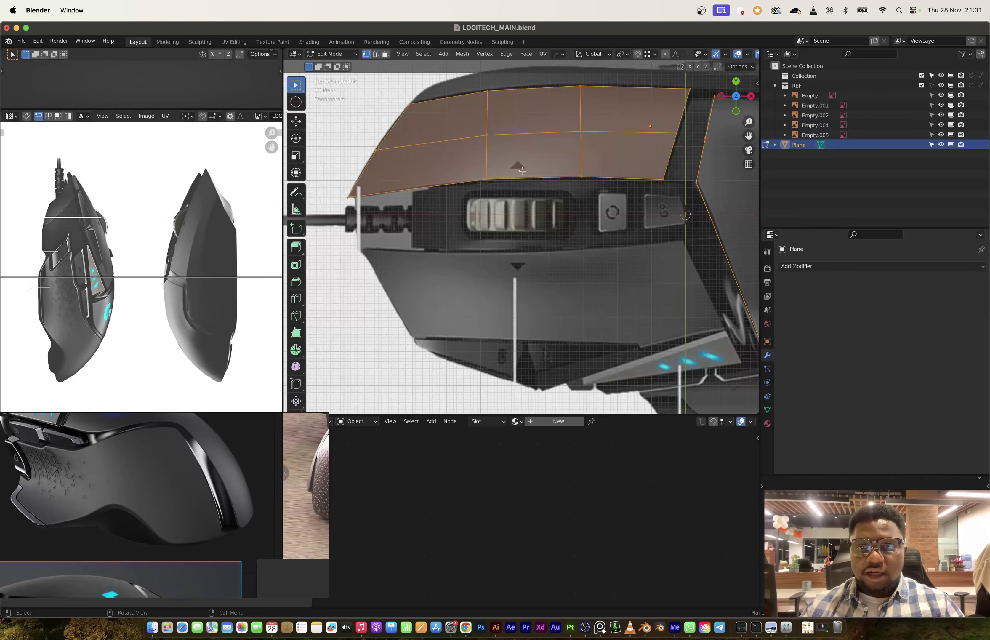
{"action": "key", "text": "alt+a"}
{"action": "key", "text": "l"}
{"action": "key", "text": "g"}
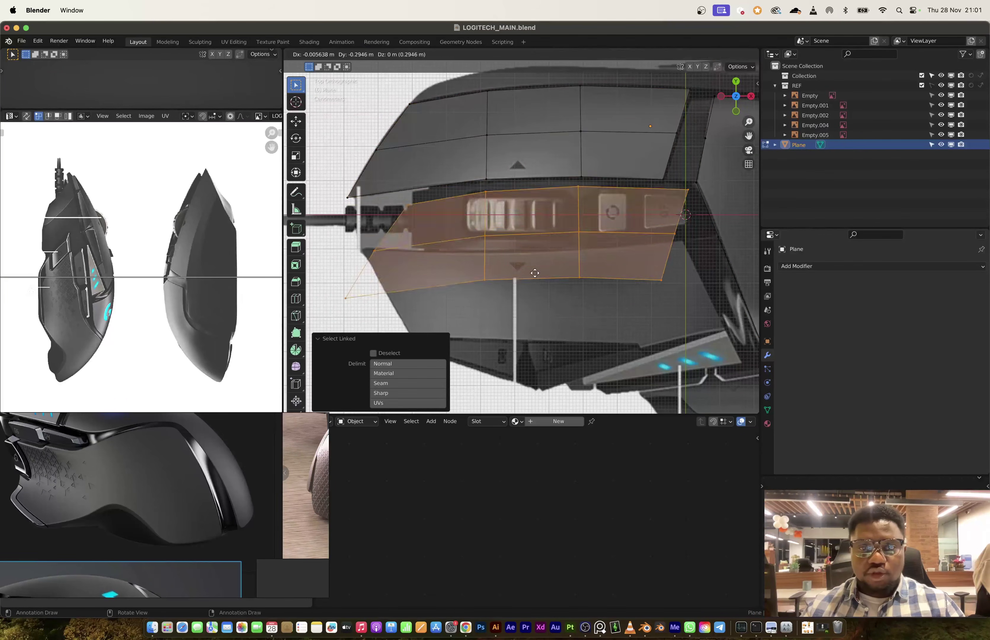
{"action": "left_click", "coordinate": [535, 282]}
Rotate the duplicated button mesh 180° about the X axis and align its front corner with the lower button's front tip.
{"action": "key", "text": "r"}
{"action": "key", "text": "x"}
{"action": "key", "text": "1"}
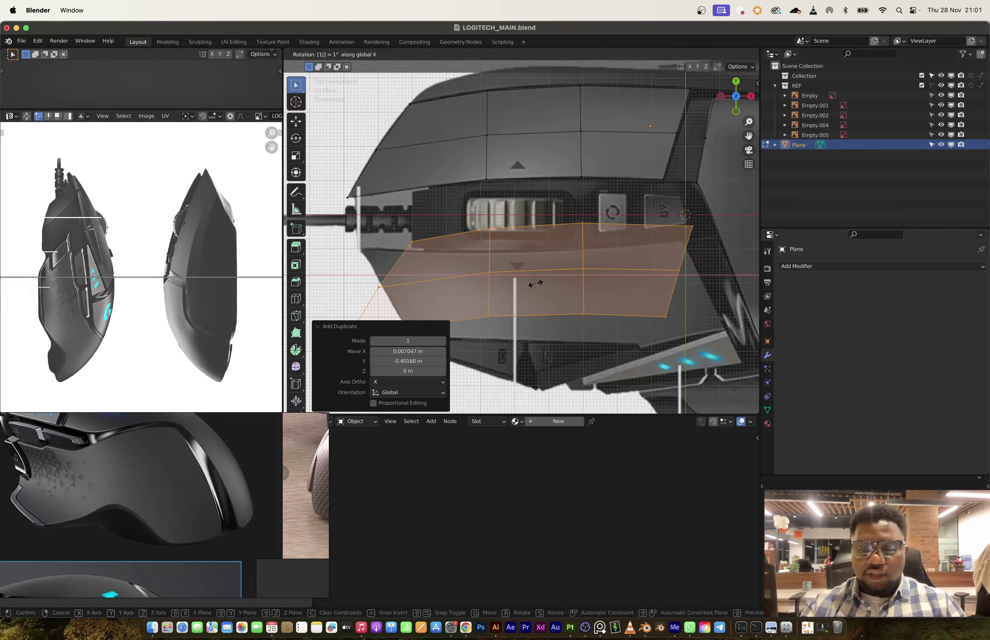
{"action": "key", "text": "8"}
{"action": "key", "text": "0"}
{"action": "key", "text": "Return"}
{"action": "key", "text": "g"}
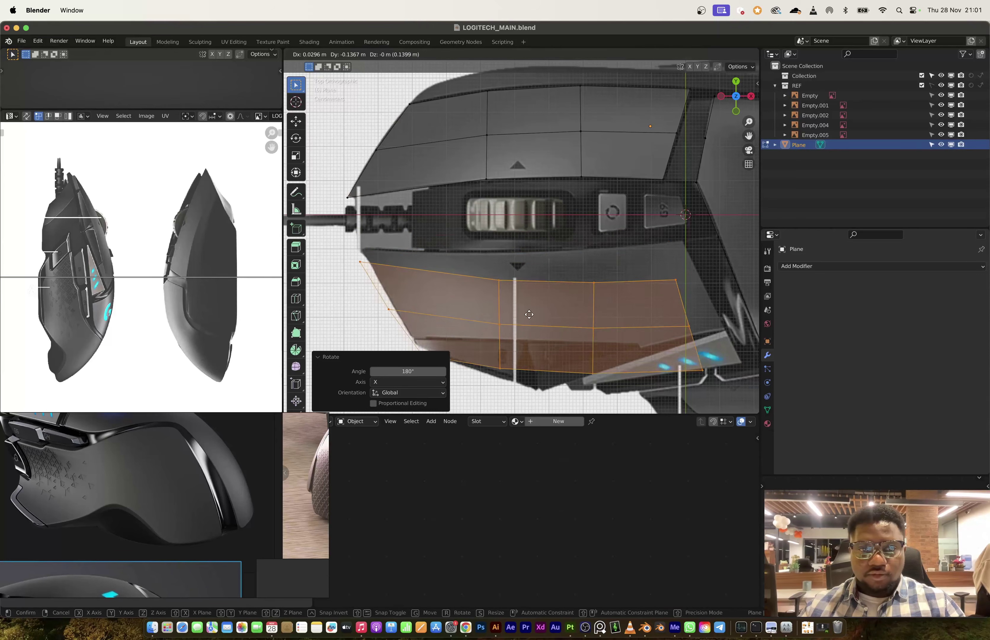
{"action": "left_click", "coordinate": [531, 303]}
Rotate the lower button mesh around its front corner to match the button's slant and scale it by 1.009.
{"action": "left_click", "coordinate": [363, 252], "text": "shift"}
{"action": "left_click", "coordinate": [363, 252], "text": "shift"}
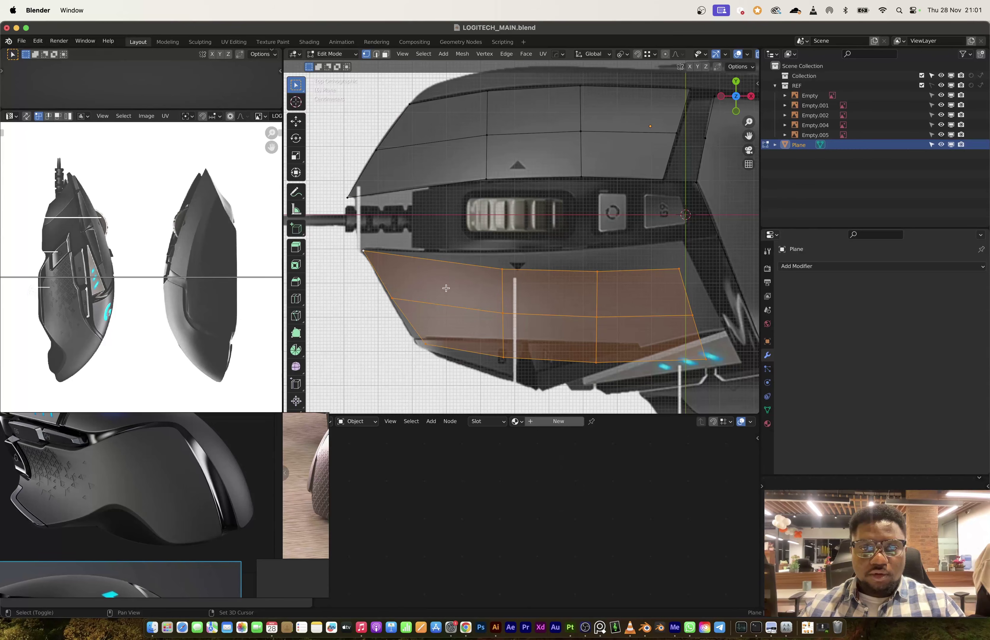
{"action": "key", "text": "r"}
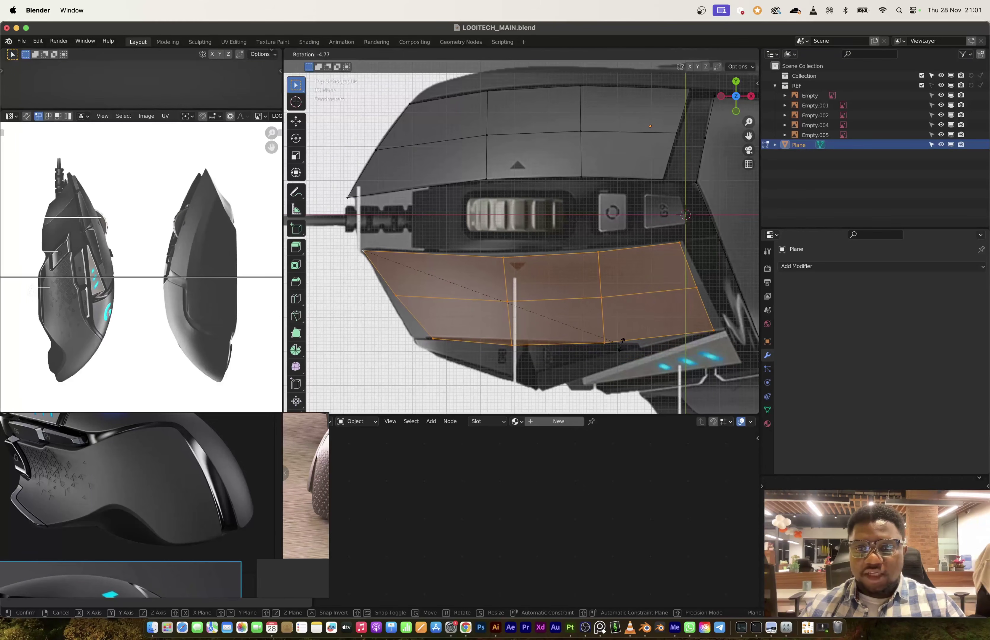
{"action": "key", "text": "s"}
{"action": "left_click", "coordinate": [623, 346]}
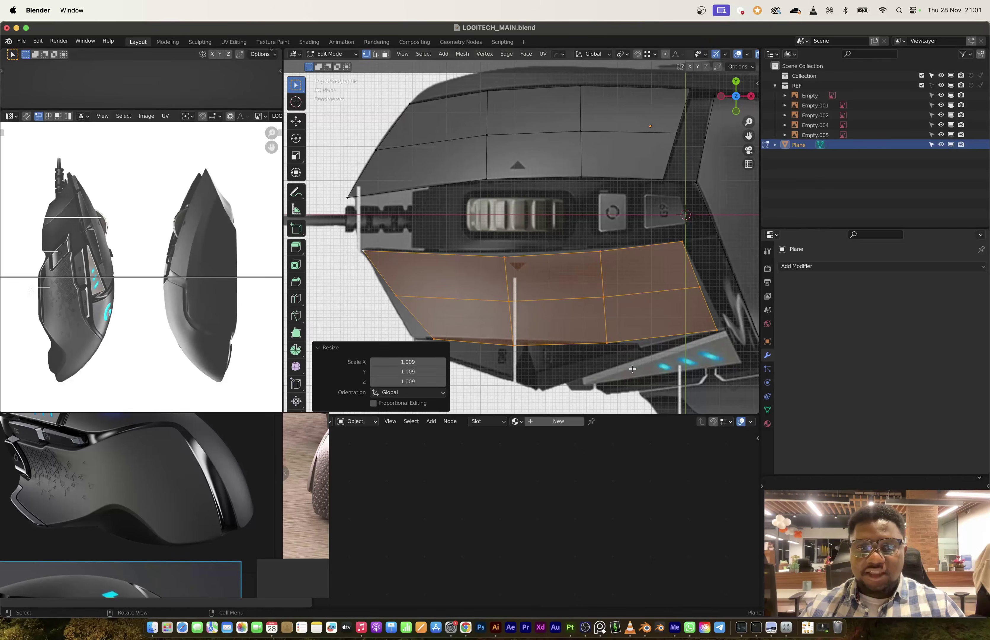
Move the inner-edge vertex near the lower triangle marker by about -0.004 m in X and 0.010 m in Y.
{"action": "key", "text": "g"}
{"action": "scroll", "coordinate": [578, 238], "scroll_direction": "up", "scroll_amount": 3}
{"action": "left_click", "coordinate": [616, 320]}
Add a crosswise loop cut with factor 0.467 in the lower button's rear section and move its outer-edge vertex onto the button's corner.
{"action": "scroll", "coordinate": [530, 287], "scroll_direction": "down", "scroll_amount": 4}
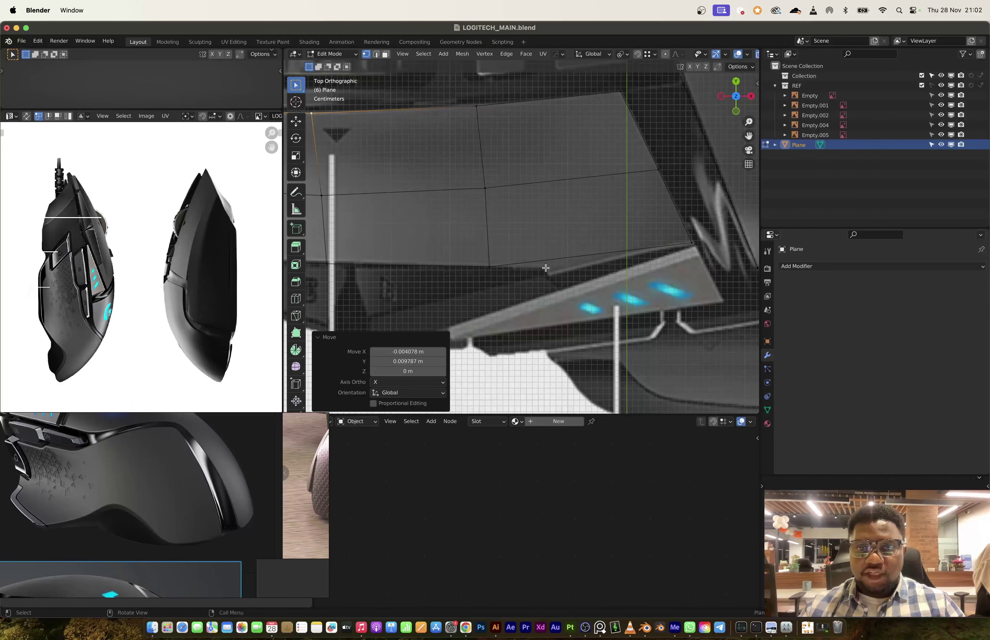
{"action": "scroll", "coordinate": [188, 461], "scroll_direction": "down", "scroll_amount": 5}
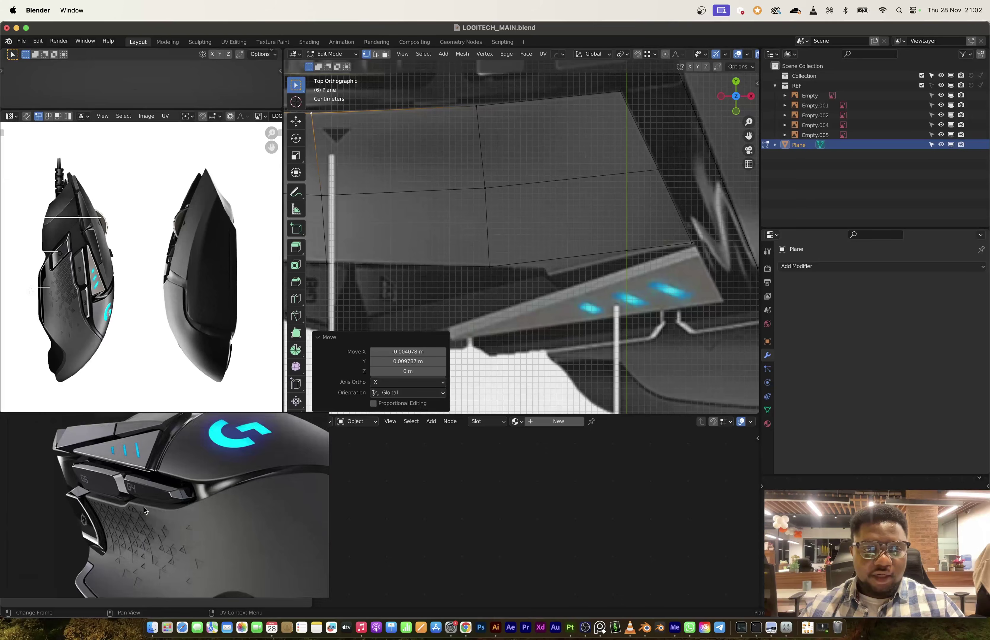
{"action": "scroll", "coordinate": [188, 461], "scroll_direction": "up", "scroll_amount": 6}
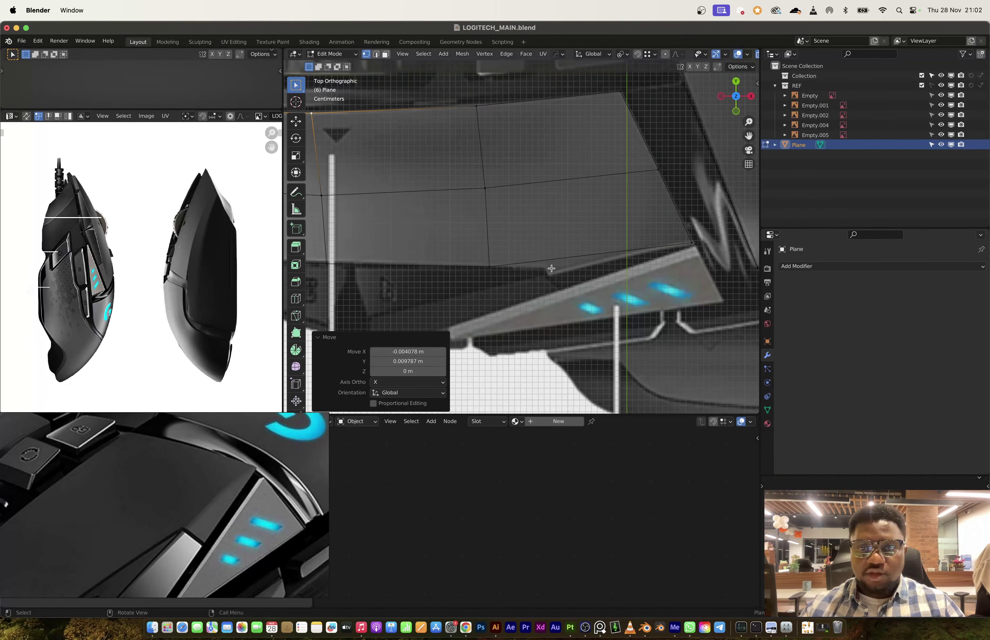
{"action": "key", "text": "ctrl+r"}
{"action": "left_click", "coordinate": [534, 189]}
{"action": "left_click", "coordinate": [498, 192]}
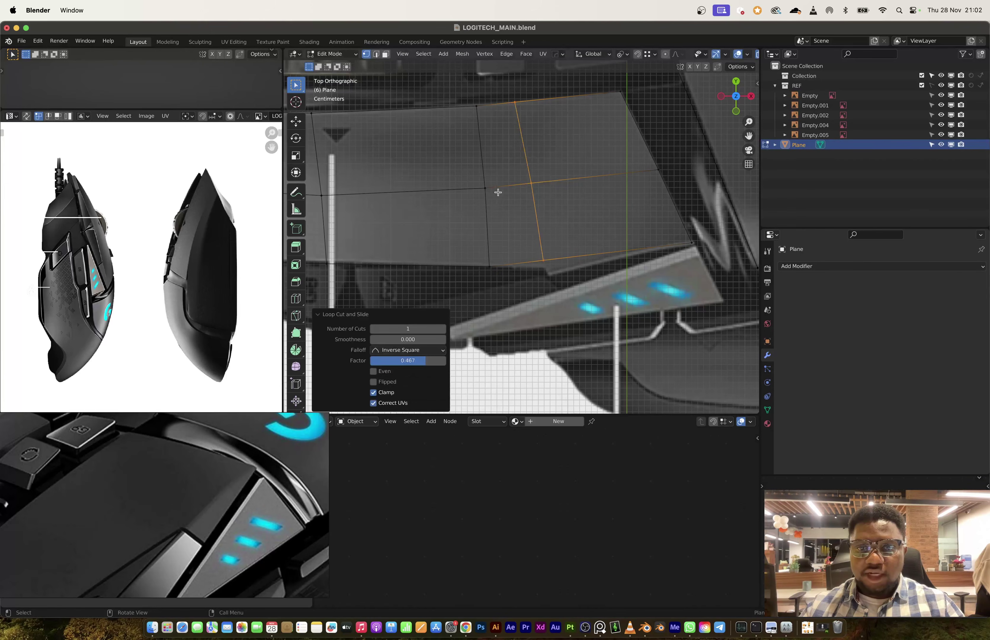
{"action": "left_click", "coordinate": [552, 270]}
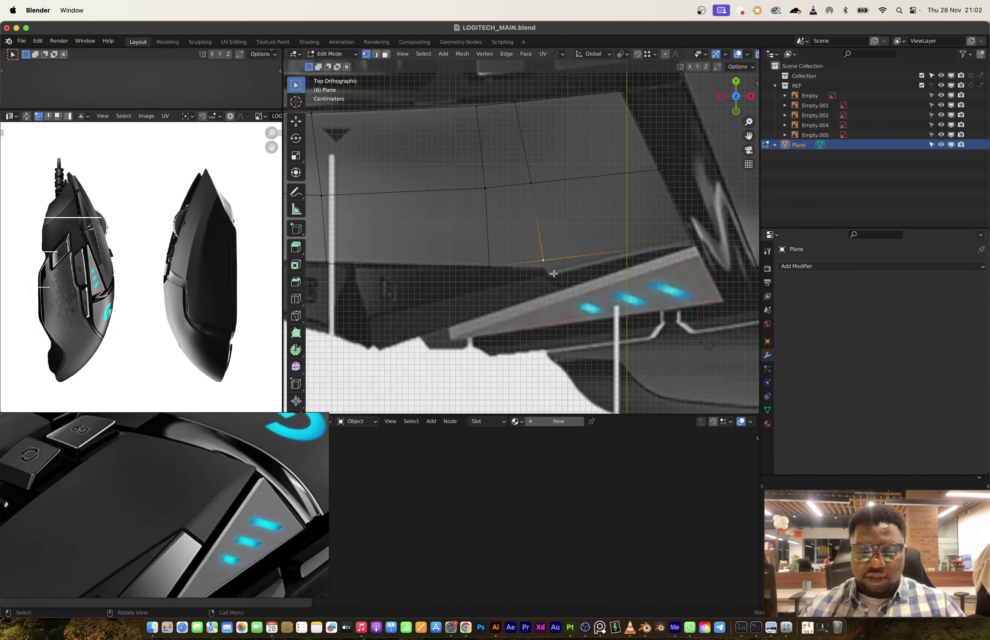
{"action": "key", "text": "g"}
{"action": "left_click", "coordinate": [557, 281]}
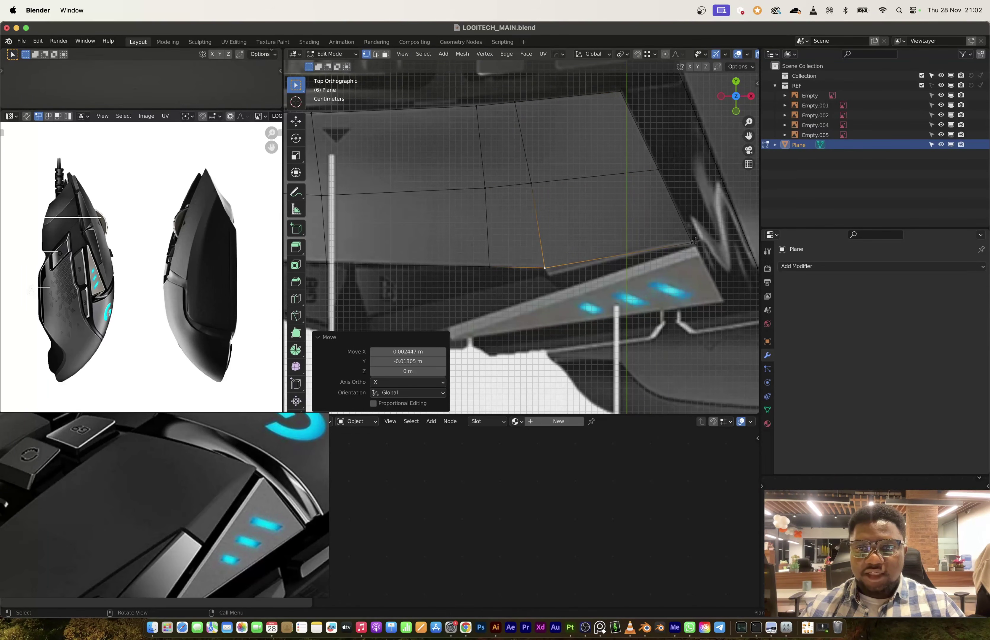
Extend the palm panel outline down its slanted inner edge, then extrude along the lower edge by about 0.212 m in X and 0.011 m in Y.
{"action": "scroll", "coordinate": [503, 205], "scroll_direction": "up", "scroll_amount": 5}
{"action": "left_click", "coordinate": [523, 168]}
{"action": "scroll", "coordinate": [522, 170], "scroll_direction": "down", "scroll_amount": 3, "text": "shift"}
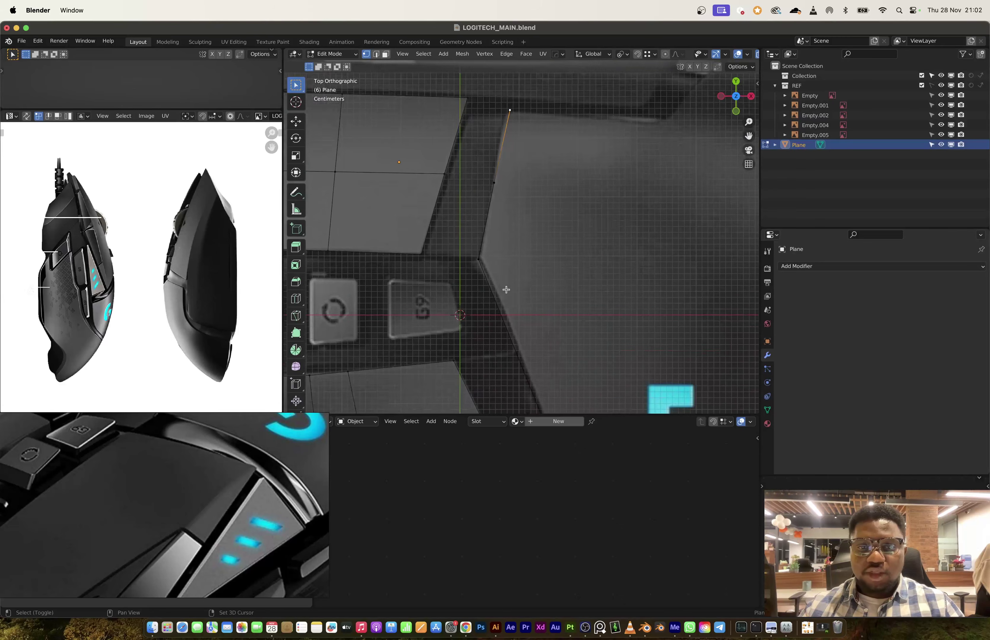
{"action": "scroll", "coordinate": [506, 289], "scroll_direction": "down", "scroll_amount": 5, "text": "shift"}
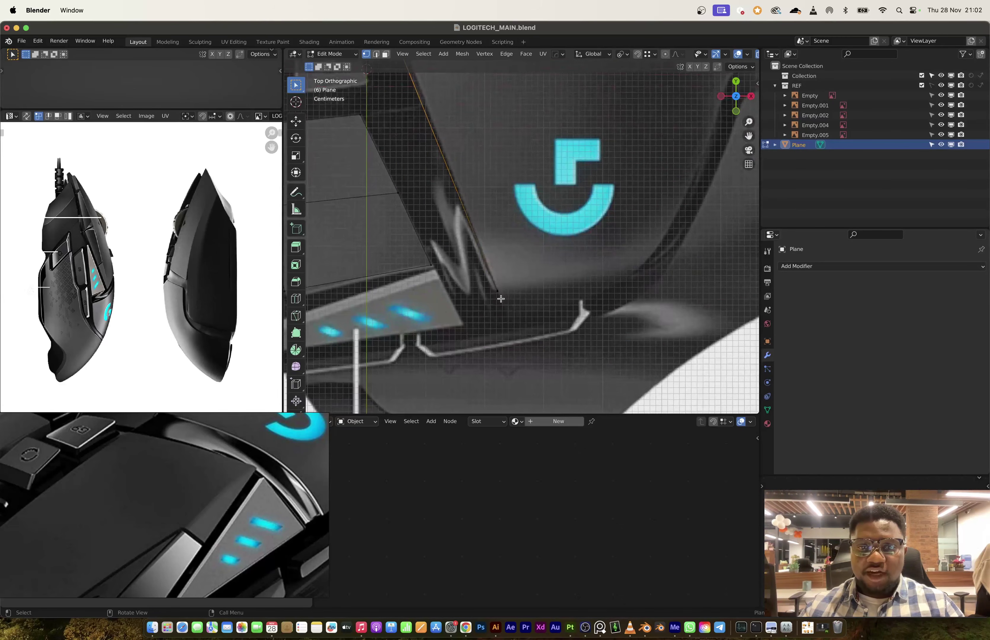
{"action": "key", "text": "e"}
{"action": "left_click", "coordinate": [622, 283]}
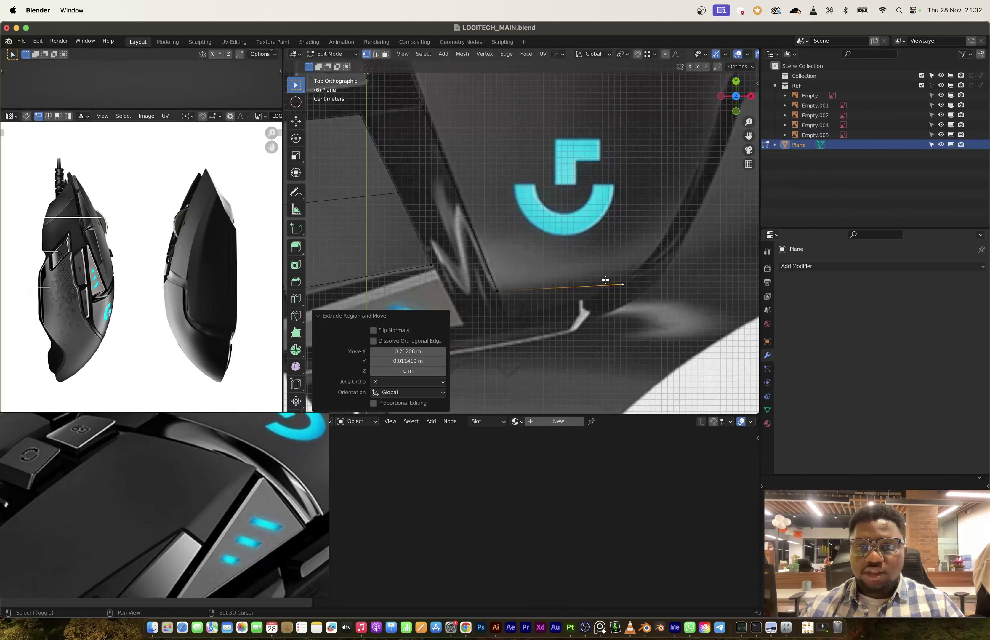
Extrude three more edges from the outline's end, following the palm panel's curved rear edge past the glowing logo up to its rear corner.
{"action": "scroll", "coordinate": [573, 331], "scroll_direction": "up", "scroll_amount": 3, "text": "shift"}
{"action": "scroll", "coordinate": [574, 331], "scroll_direction": "up", "scroll_amount": 2, "text": "shift"}
{"action": "key", "text": "e"}
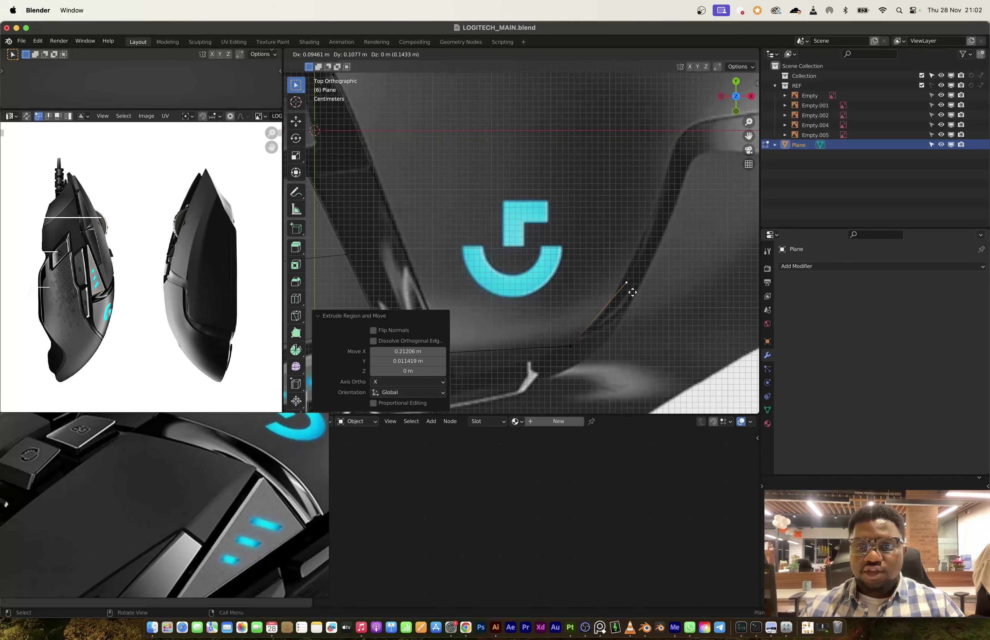
{"action": "left_click", "coordinate": [631, 291]}
{"action": "key", "text": "e"}
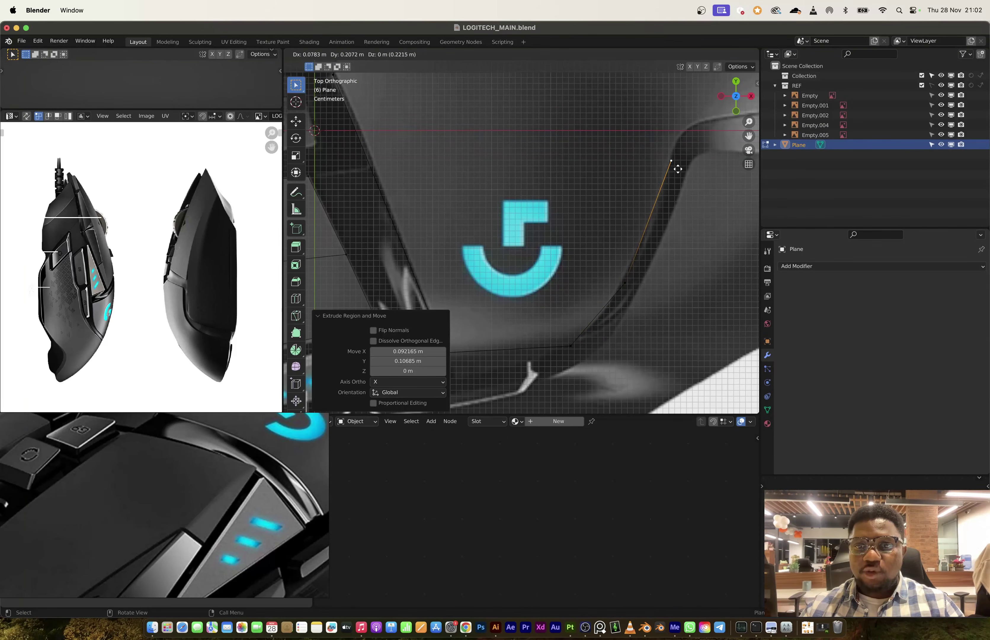
{"action": "left_click", "coordinate": [676, 167]}
{"action": "key", "text": "e"}
{"action": "left_click", "coordinate": [682, 122]}
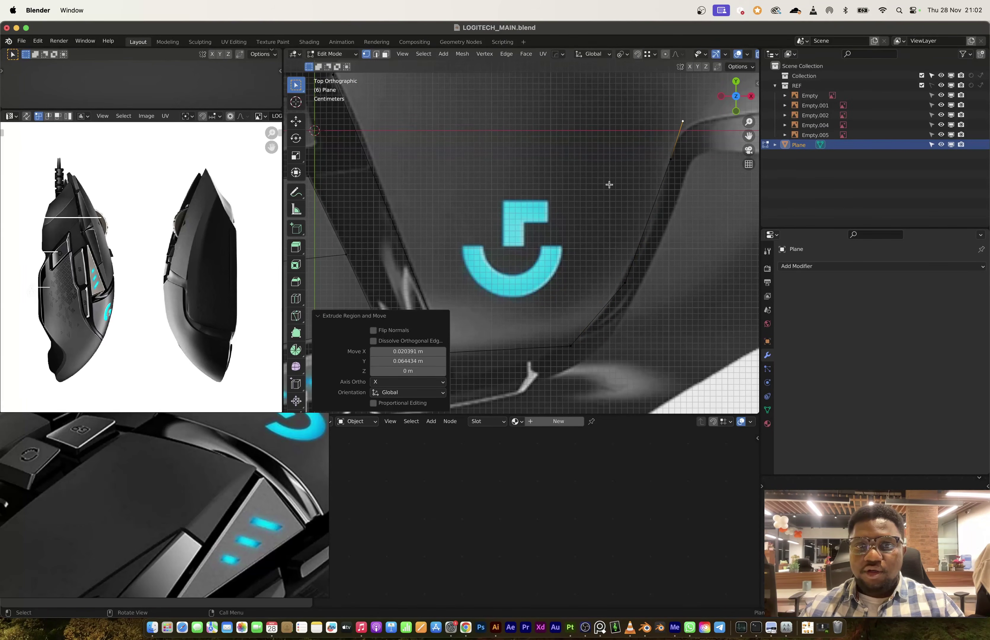
Subdivide the long slanted inner edge of the palm panel outline with 2 cuts.
{"action": "scroll", "coordinate": [449, 148], "scroll_direction": "down", "scroll_amount": 2}
{"action": "left_click", "coordinate": [449, 148], "text": "alt"}
{"action": "right_click", "coordinate": [527, 351]}
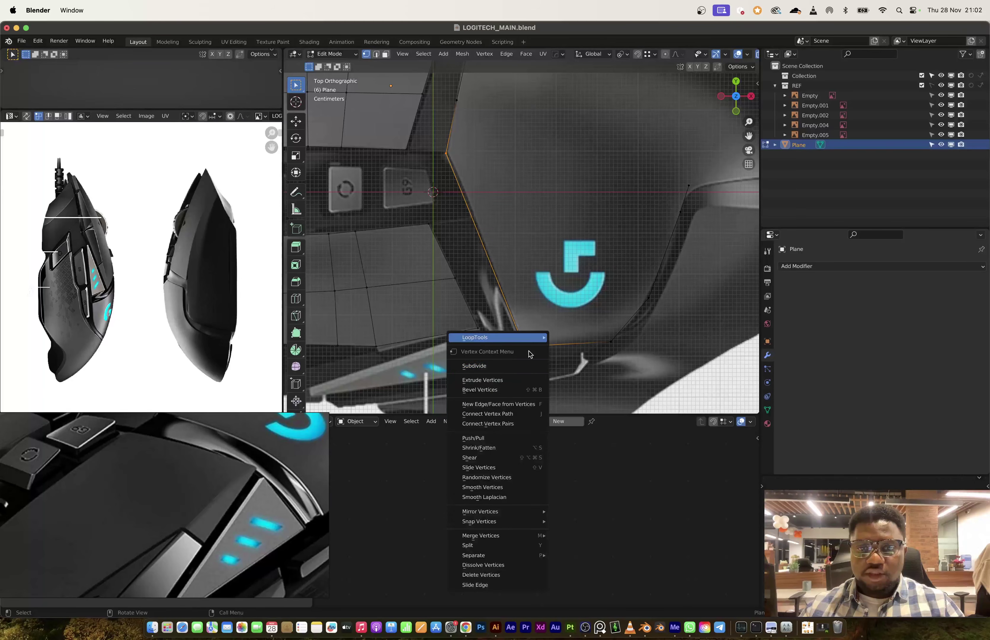
{"action": "left_click", "coordinate": [512, 366]}
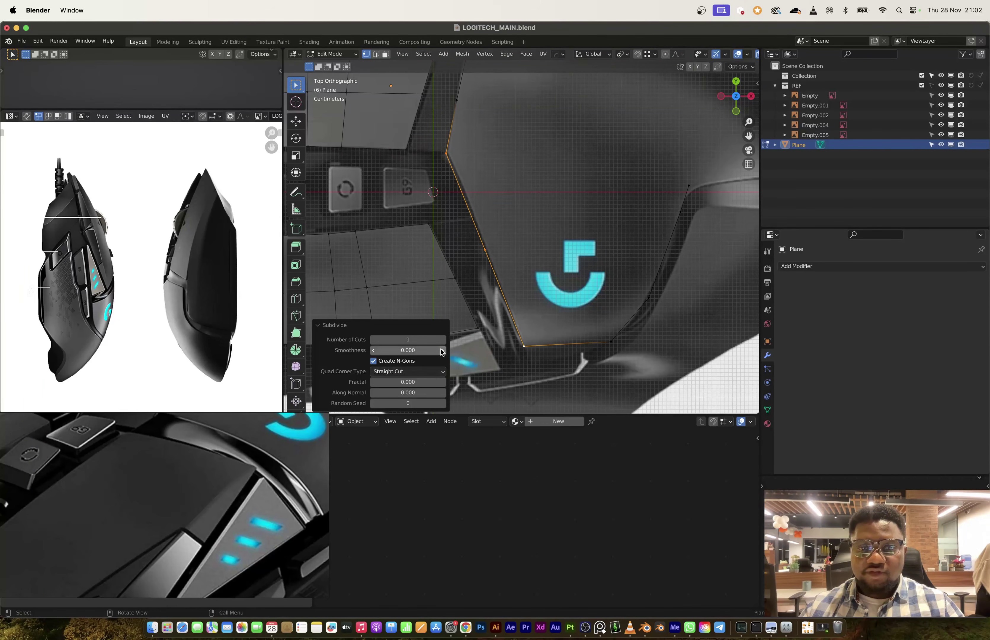
{"action": "middle_click_drag", "start_coordinate": [596, 203], "coordinate": [564, 283], "text": "shift"}
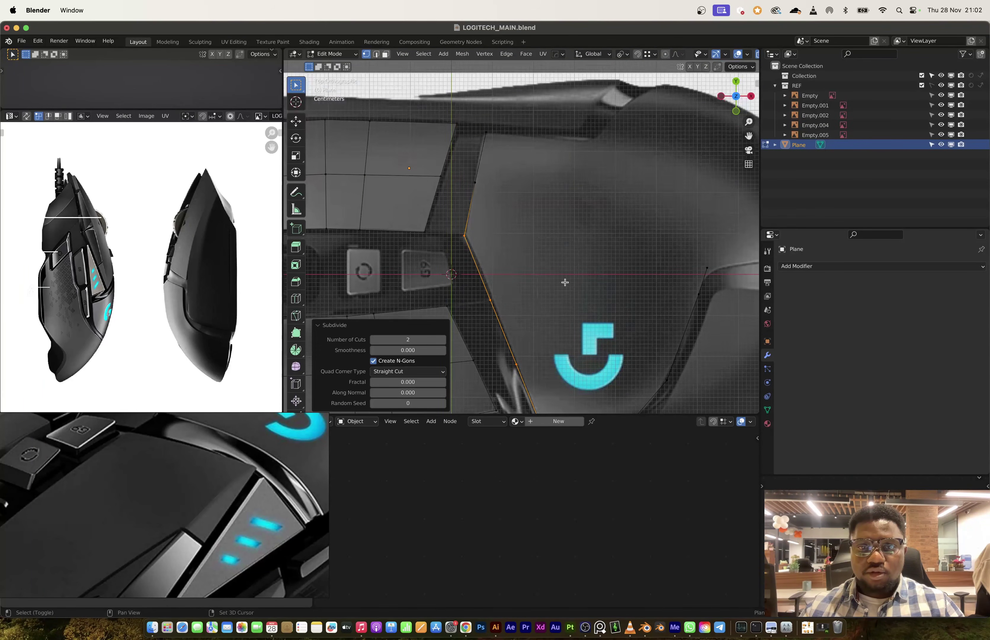
Extrude the palm outline's upper front corner by about 0.255 m in X and -0.023 m in Y, then about 0.136 m toward the panel's interior.
{"action": "left_click", "coordinate": [486, 133]}
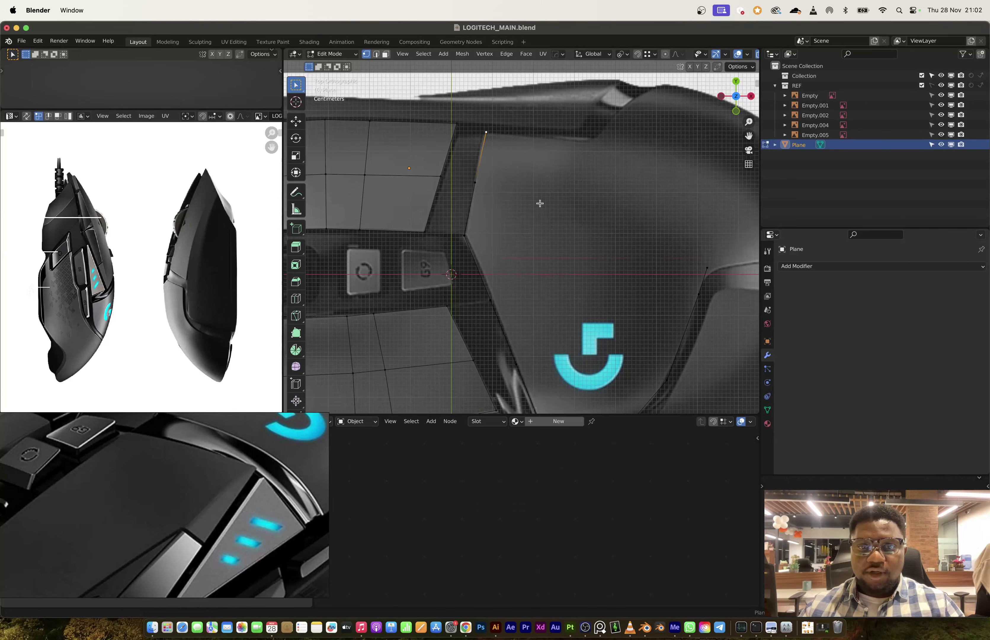
{"action": "scroll", "coordinate": [468, 185], "scroll_direction": "down", "scroll_amount": 3}
{"action": "left_click", "coordinate": [469, 184]}
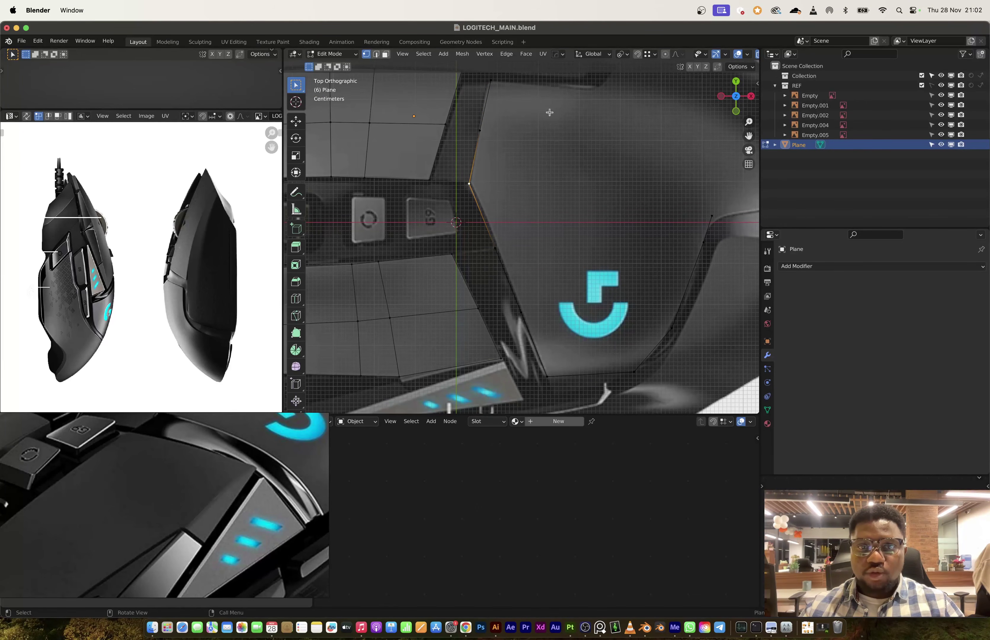
{"action": "middle_click_drag", "start_coordinate": [524, 100], "coordinate": [497, 166], "text": "shift"}
{"action": "left_click", "coordinate": [464, 148]}
{"action": "key", "text": "e"}
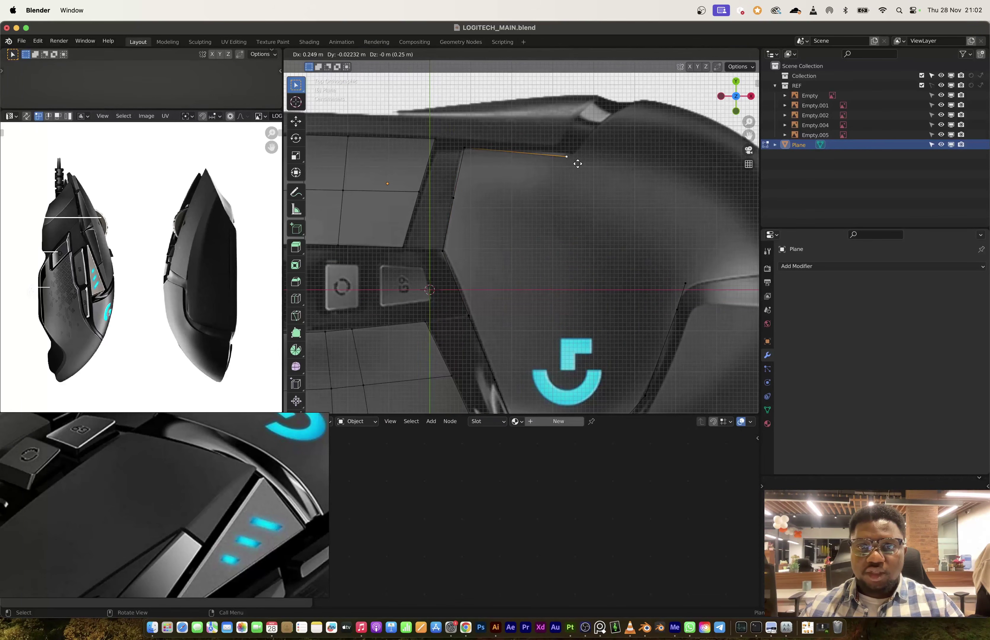
{"action": "left_click", "coordinate": [577, 164]}
{"action": "key", "text": "e"}
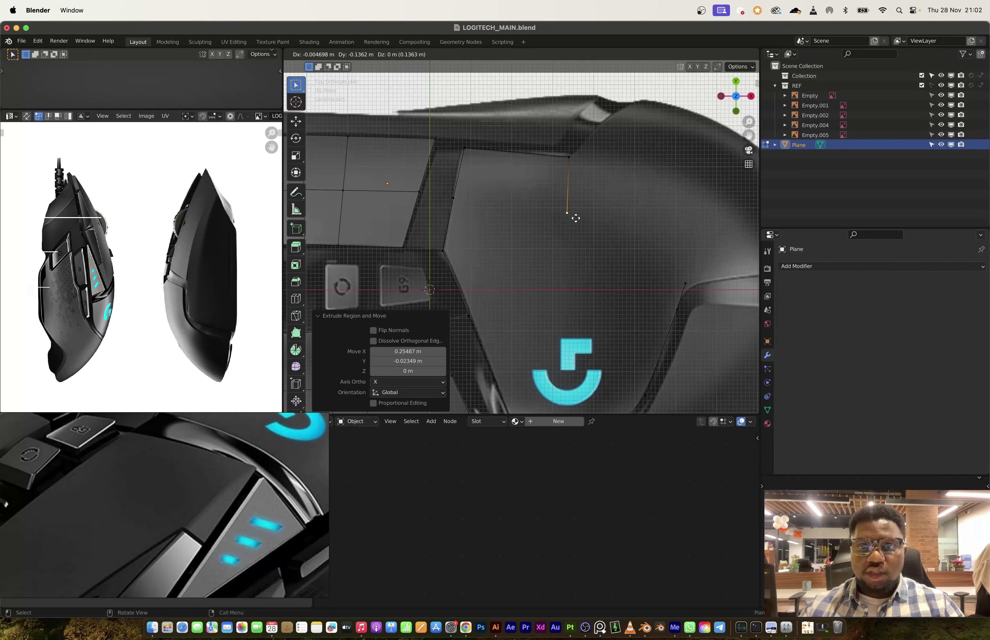
{"action": "left_click", "coordinate": [576, 218]}
Subdivide the palm panel's new upper edge with 1 cut and extrude its midpoint about 0.12 m in negative Y.
{"action": "left_click", "coordinate": [464, 148]}
{"action": "right_click", "coordinate": [566, 139]}
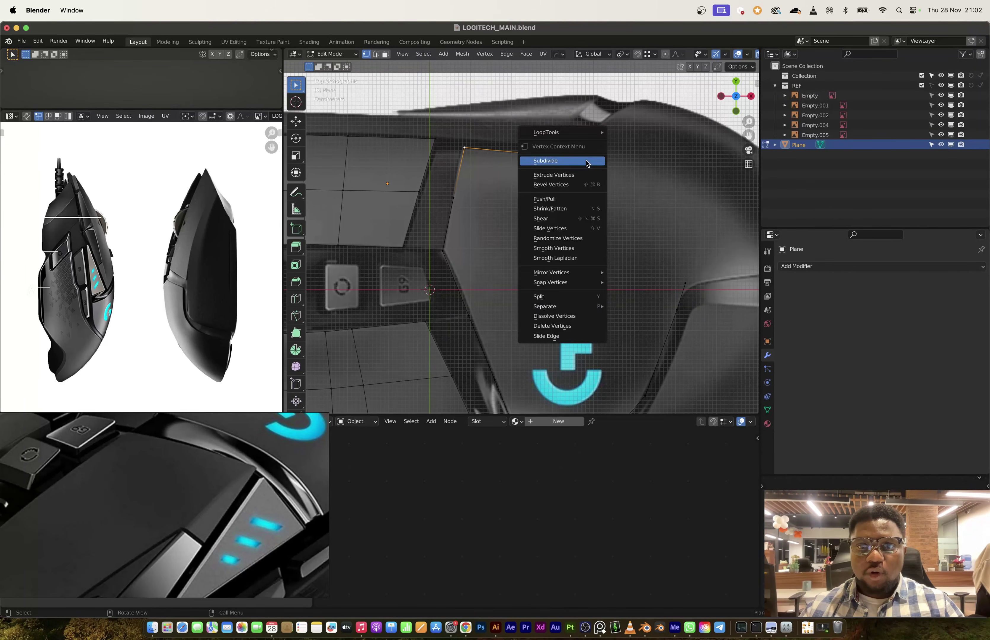
{"action": "right_click", "coordinate": [558, 155]}
{"action": "left_click", "coordinate": [556, 156]}
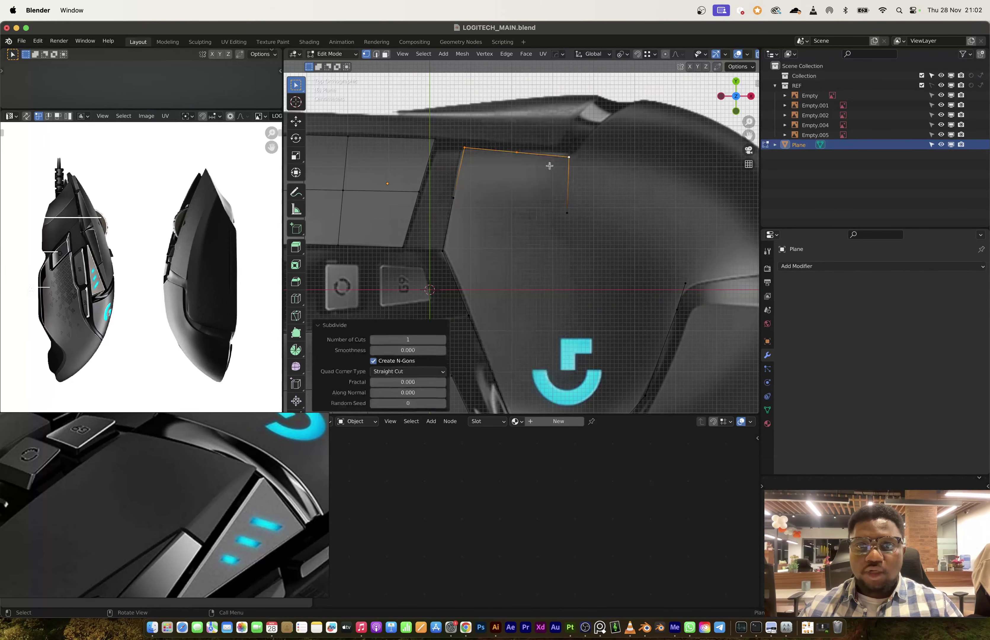
{"action": "left_click", "coordinate": [518, 157]}
{"action": "key", "text": "e"}
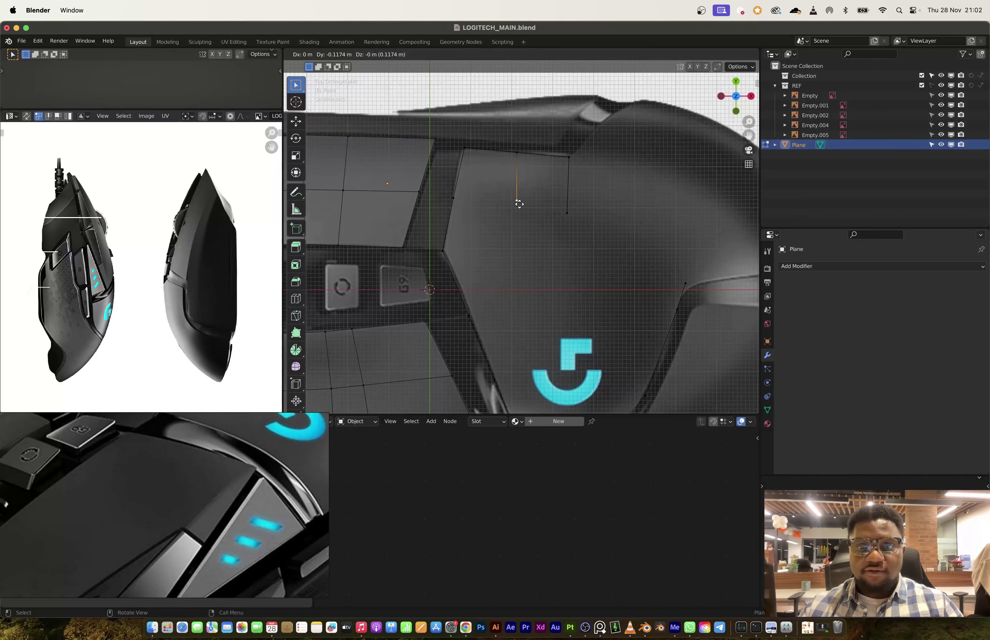
{"action": "left_click", "coordinate": [513, 206]}
Fill the two quad faces along the palm panel's upper front edge.
{"action": "left_click_drag", "start_coordinate": [599, 235], "coordinate": [528, 222]}
{"action": "key", "text": "f"}
{"action": "key", "text": "f"}
{"action": "middle_click_drag", "start_coordinate": [534, 225], "coordinate": [565, 193], "text": "shift"}
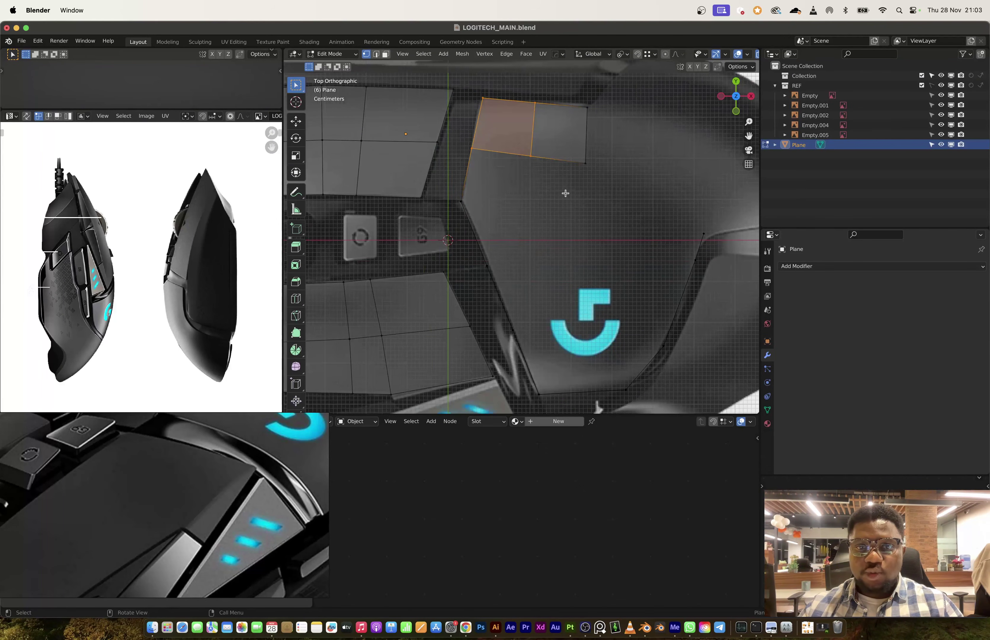
Extrude three edges from the palm panel's inner corner across the panel above the logo and join the last vertex to the rear corner.
{"action": "middle_click_drag", "start_coordinate": [512, 223], "coordinate": [505, 189], "text": "shift"}
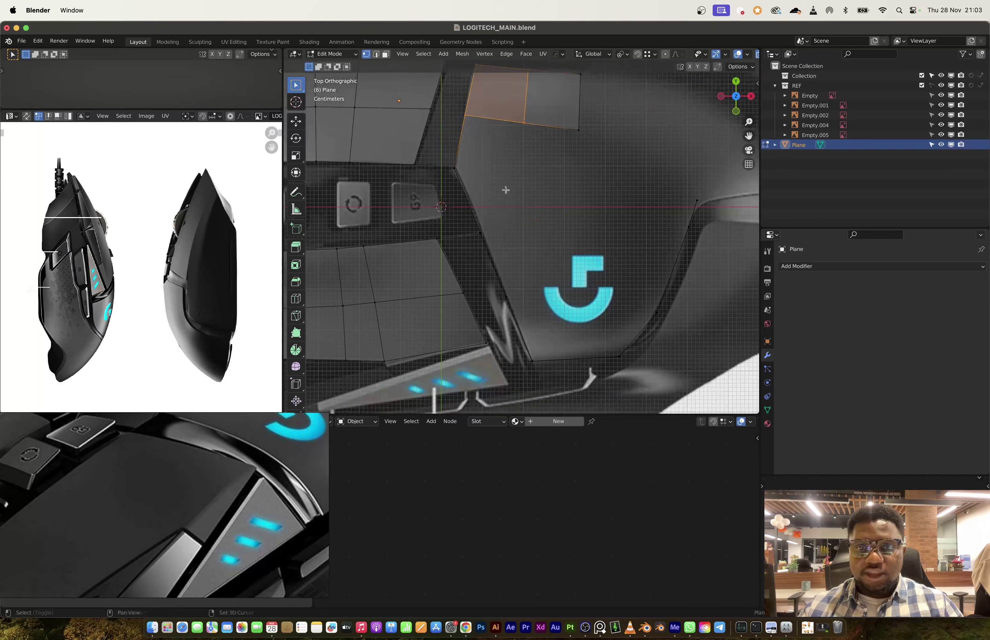
{"action": "left_click", "coordinate": [457, 167]}
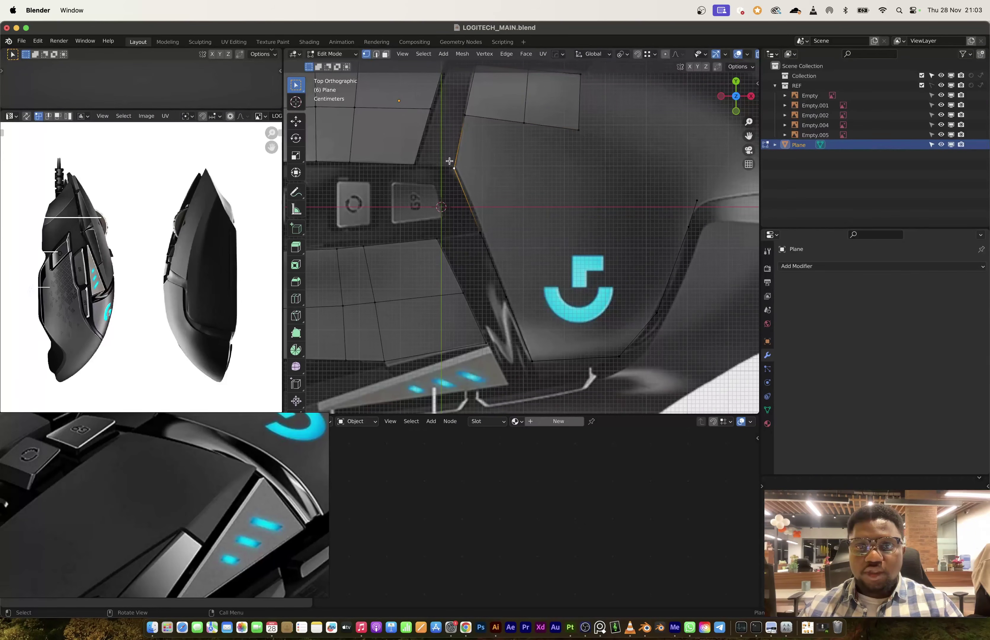
{"action": "key", "text": "e"}
{"action": "left_click", "coordinate": [526, 167]}
{"action": "key", "text": "e"}
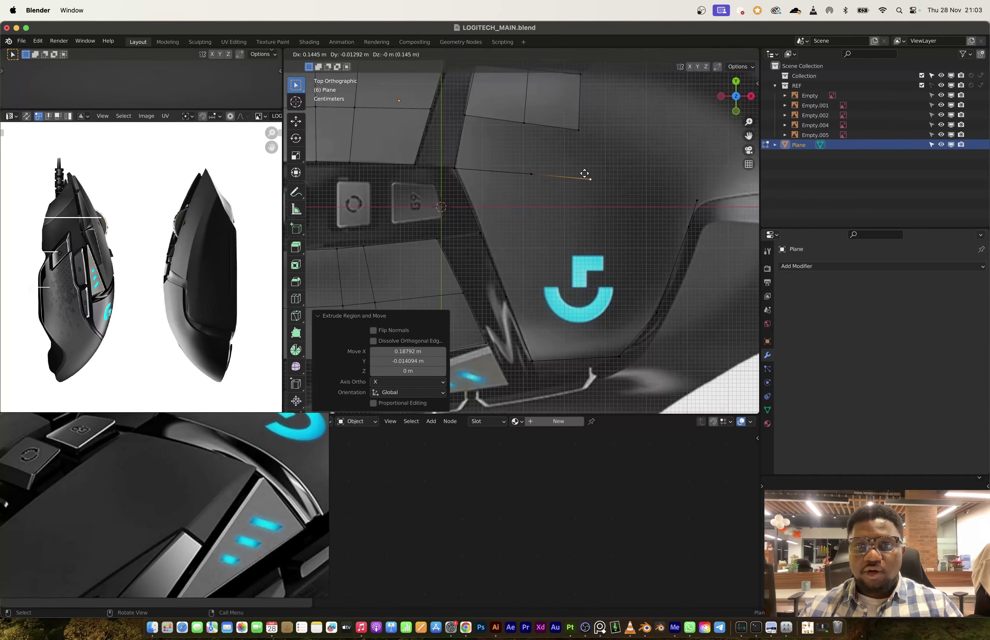
{"action": "left_click", "coordinate": [580, 172]}
{"action": "key", "text": "e"}
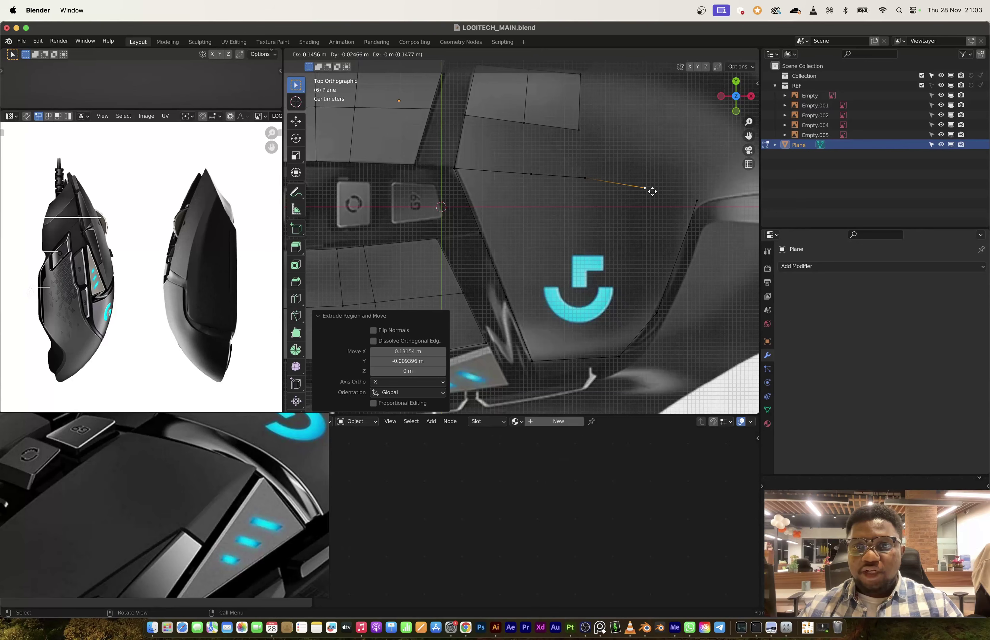
{"action": "left_click", "coordinate": [652, 192]}
{"action": "left_click_drag", "start_coordinate": [628, 172], "coordinate": [702, 214]}
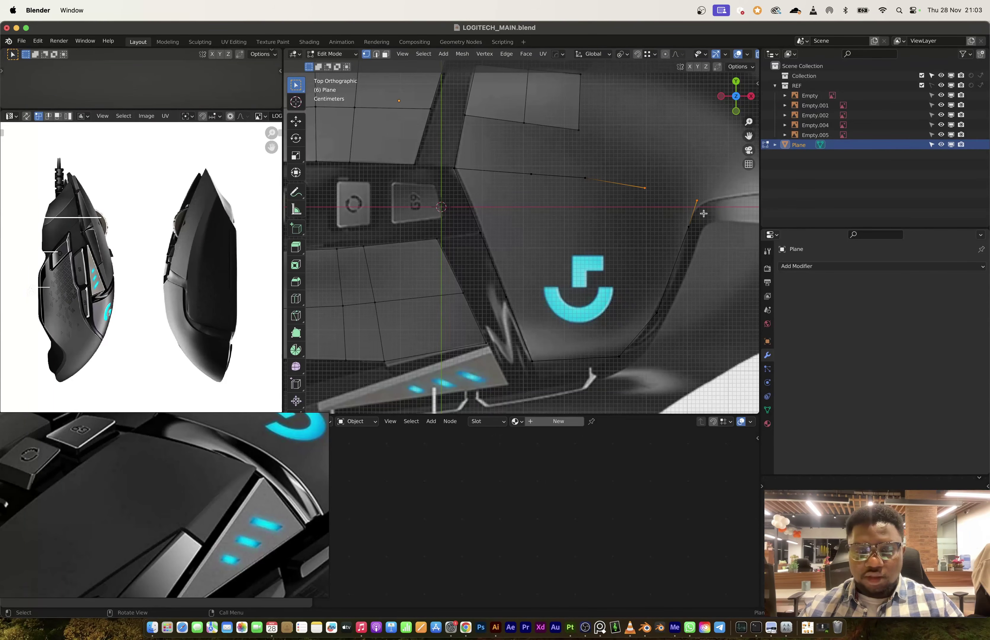
{"action": "middle_click_drag", "start_coordinate": [703, 213], "coordinate": [653, 223], "text": "shift"}
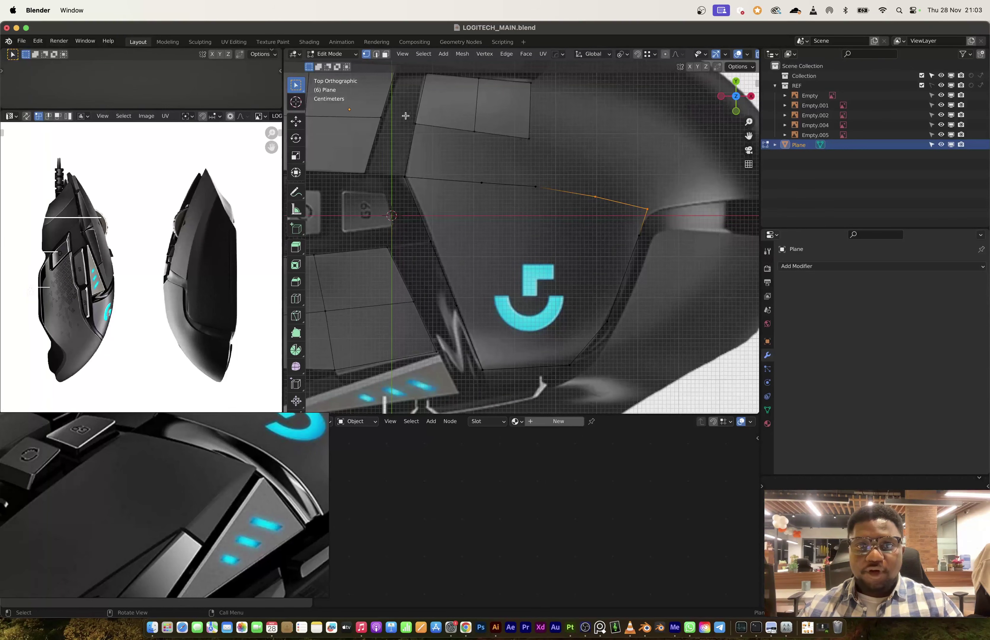
Fill the two quad faces between the upper face row and the new edge row crossing the palm panel.
{"action": "left_click_drag", "start_coordinate": [402, 115], "coordinate": [503, 203]}
{"action": "key", "text": "f"}
{"action": "left_click_drag", "start_coordinate": [456, 109], "coordinate": [546, 203]}
{"action": "key", "text": "f"}
{"action": "middle_click_drag", "start_coordinate": [549, 252], "coordinate": [551, 192], "text": "shift"}
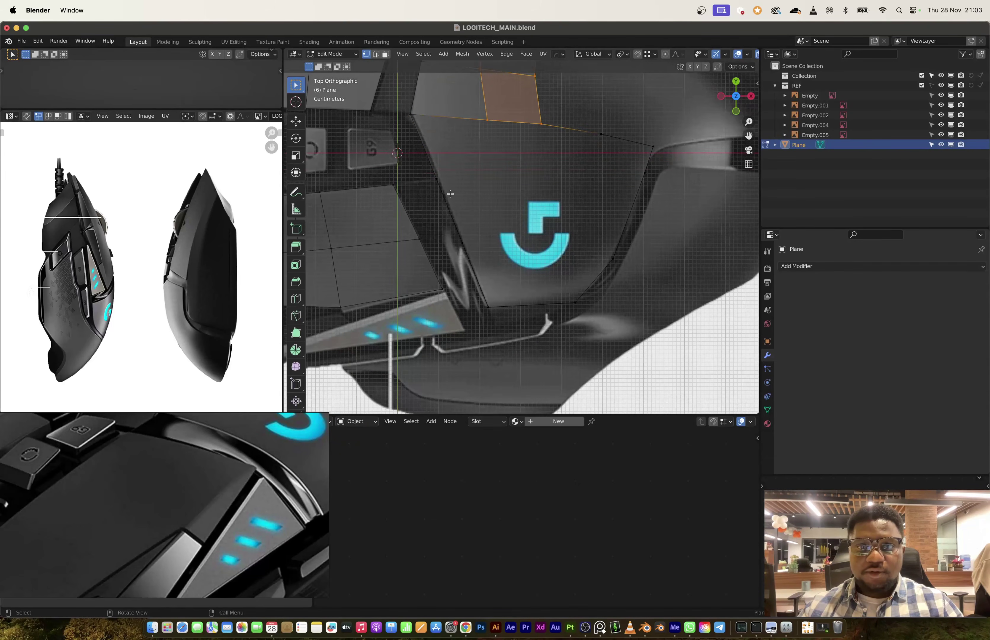
Extrude the upper row's rear corner vertex along the panel seam and around the mouse's curved outer rear edge.
{"action": "left_click", "coordinate": [483, 210]}
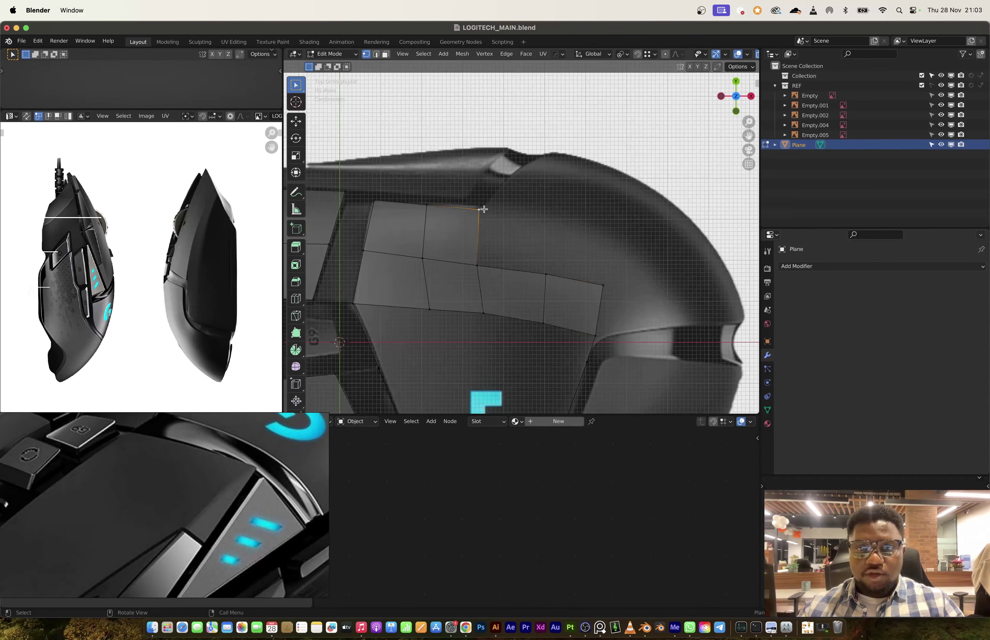
{"action": "key", "text": "e"}
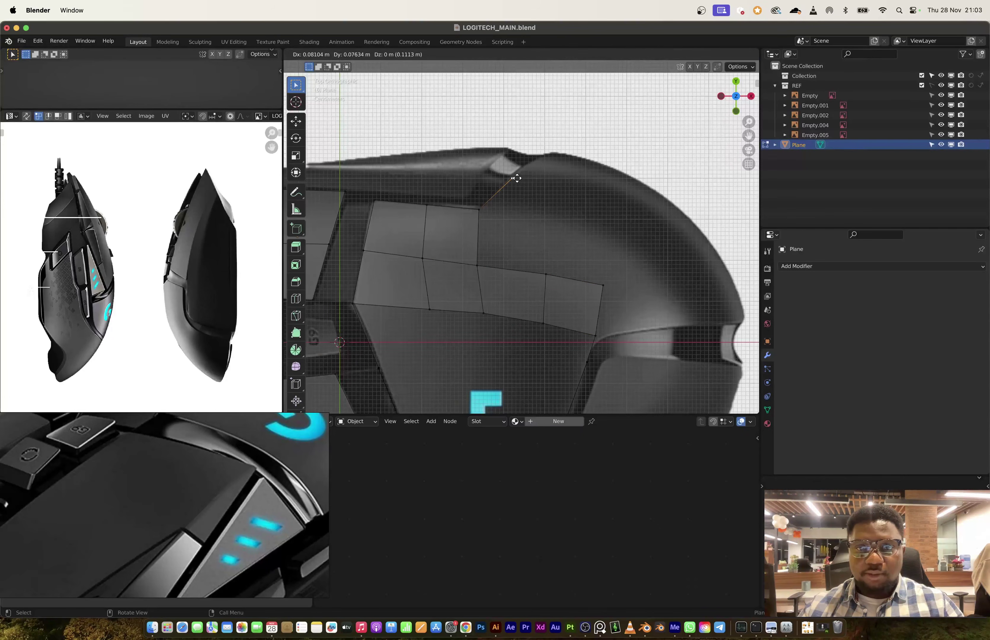
{"action": "left_click", "coordinate": [516, 178]}
{"action": "key", "text": "e"}
{"action": "left_click", "coordinate": [545, 155]}
{"action": "key", "text": "e"}
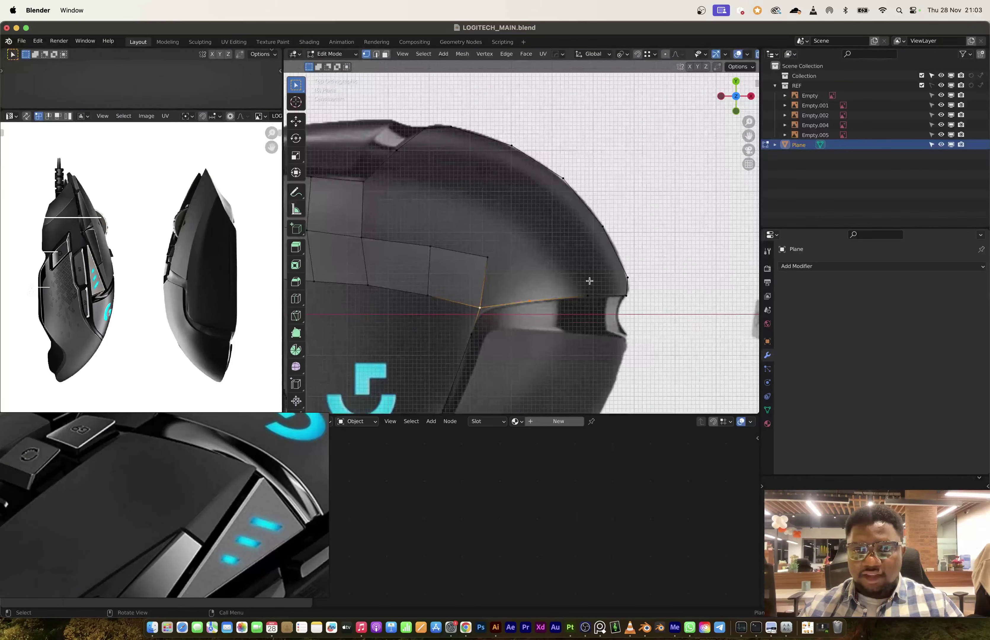
Fill the quad face at the mouse's rear tip between the outer curve and the panel's lower rear edge.
{"action": "left_click", "coordinate": [588, 294]}
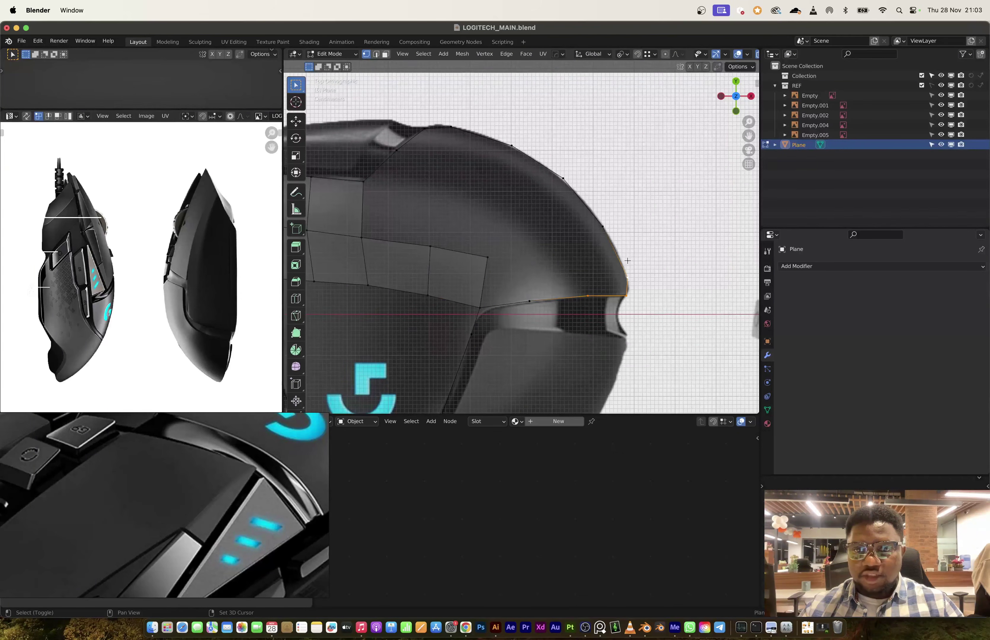
{"action": "key", "text": "f"}
{"action": "middle_click_drag", "start_coordinate": [611, 258], "coordinate": [646, 254], "text": "shift"}
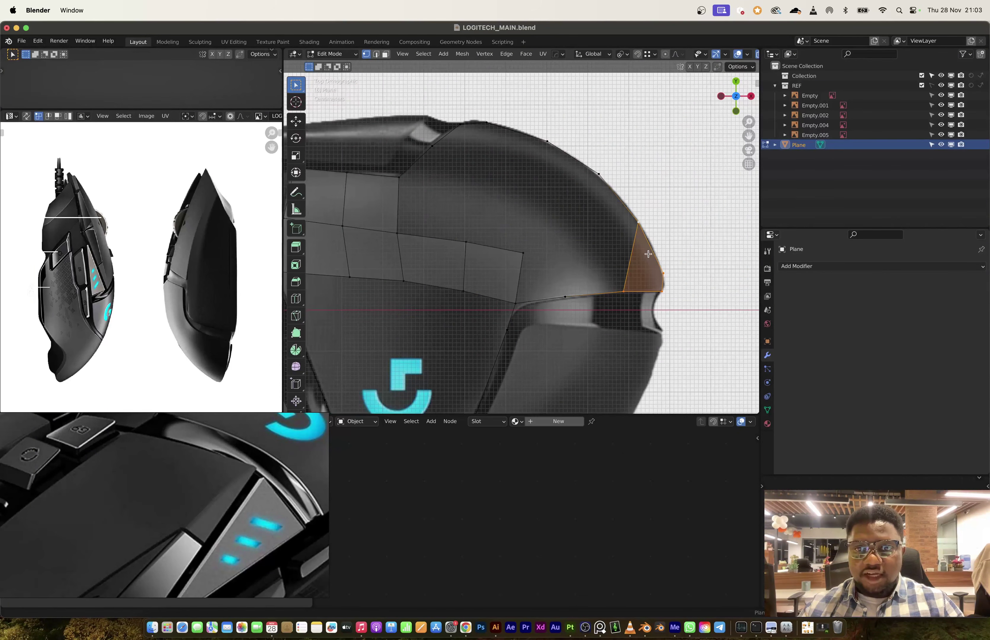
Extrude the face row's upper rear vertex by about 0.103 m in X and -0.006 m in Y, and fill the quad beneath it.
{"action": "left_click", "coordinate": [523, 253]}
{"action": "key", "text": "e"}
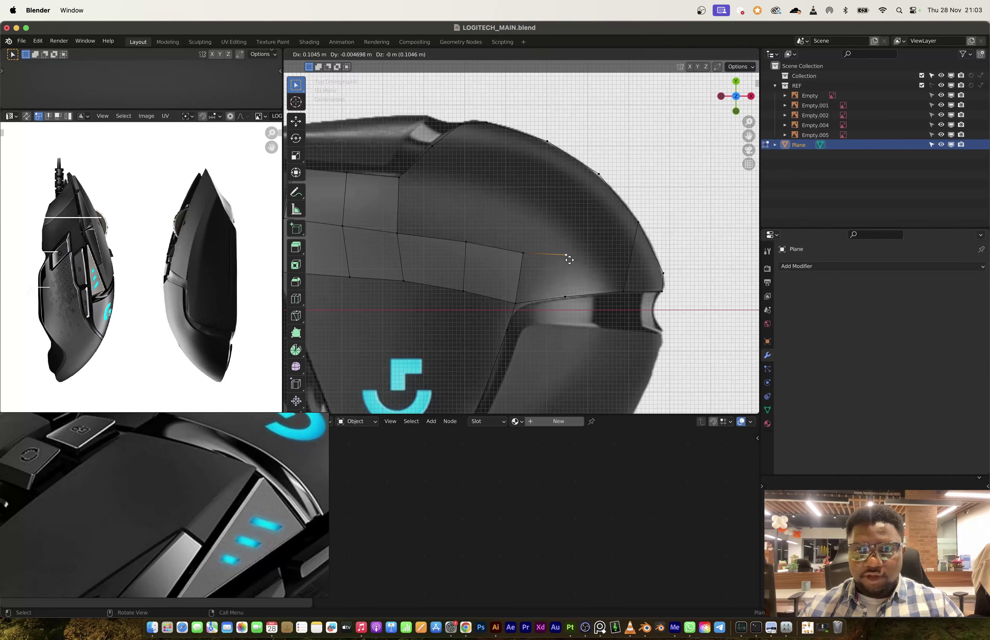
{"action": "left_click", "coordinate": [566, 255]}
{"action": "key", "text": "e"}
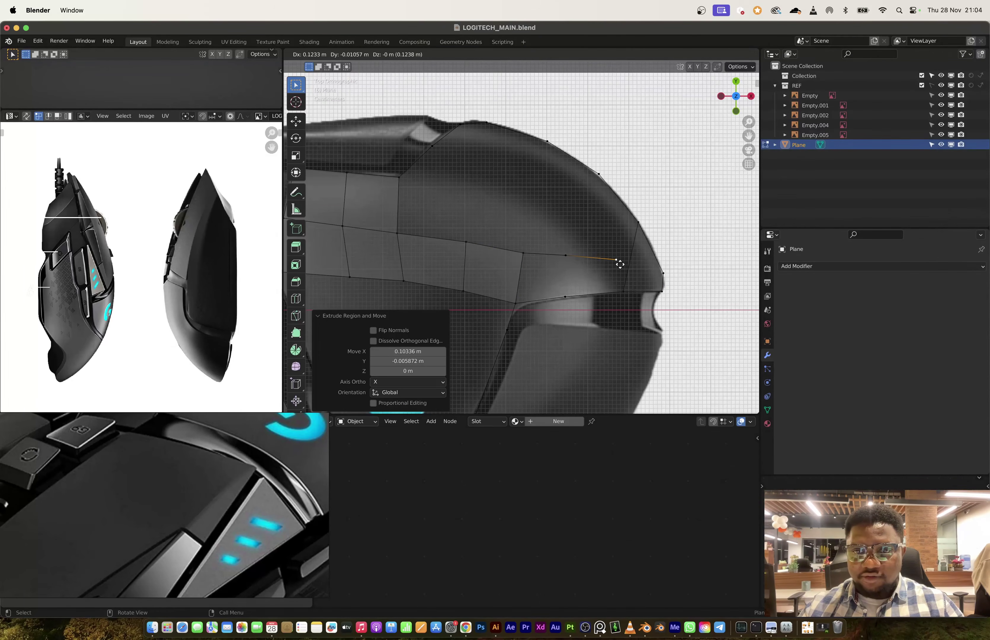
{"action": "key", "text": "Escape"}
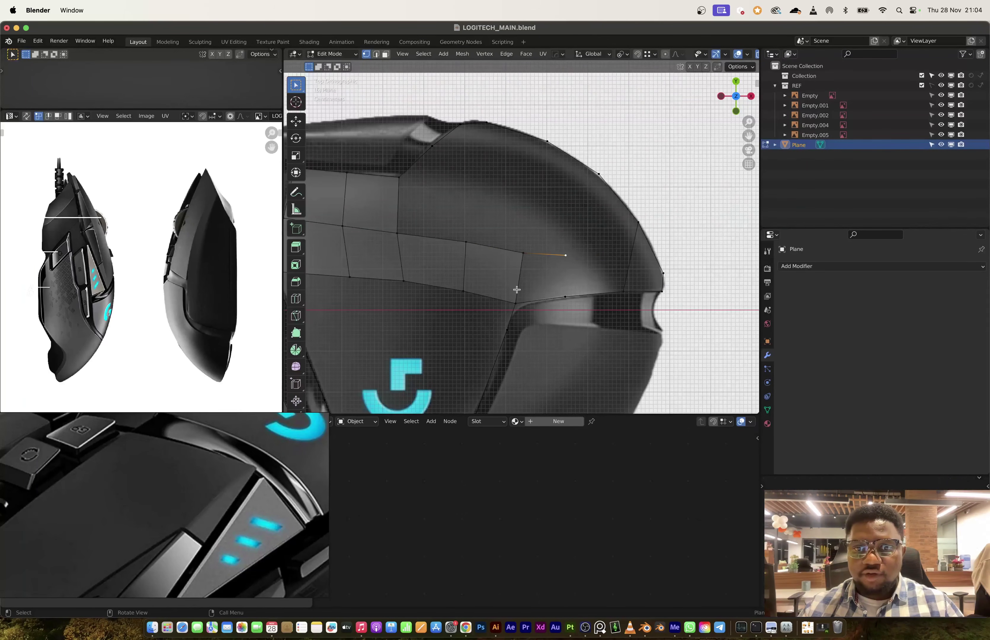
{"action": "left_click_drag", "start_coordinate": [512, 238], "coordinate": [567, 327]}
{"action": "key", "text": "f"}
Smooth the face row's upper edge by moving its two middle vertices upward, the front one by about 0.009 m in Y.
{"action": "middle_click_drag", "start_coordinate": [452, 182], "coordinate": [482, 218], "text": "shift"}
{"action": "left_click", "coordinate": [529, 235]}
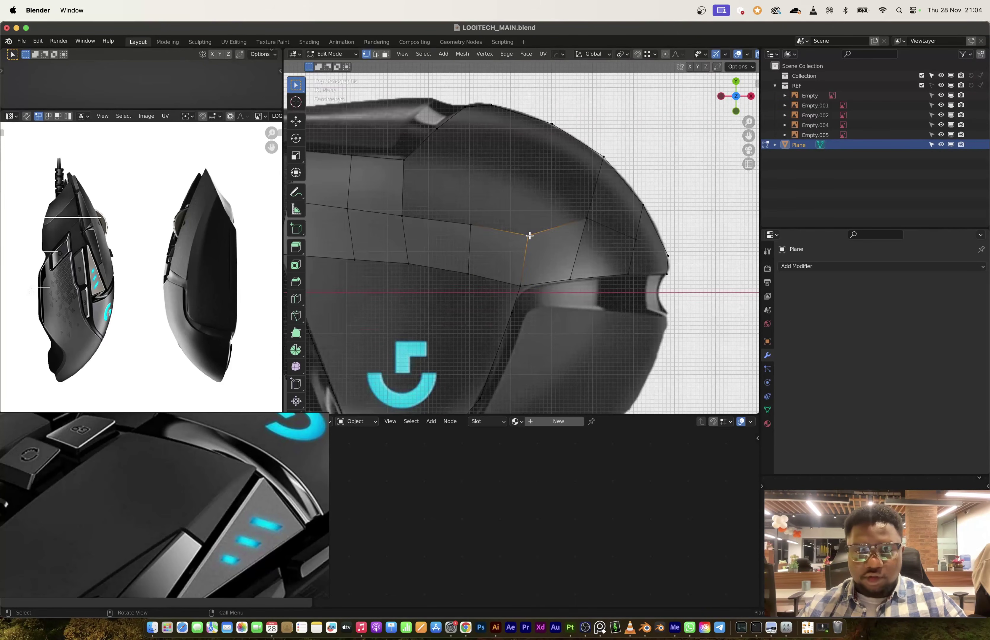
{"action": "key", "text": "g"}
{"action": "left_click", "coordinate": [528, 228]}
{"action": "left_click", "coordinate": [473, 227]}
{"action": "key", "text": "g"}
{"action": "left_click", "coordinate": [473, 222]}
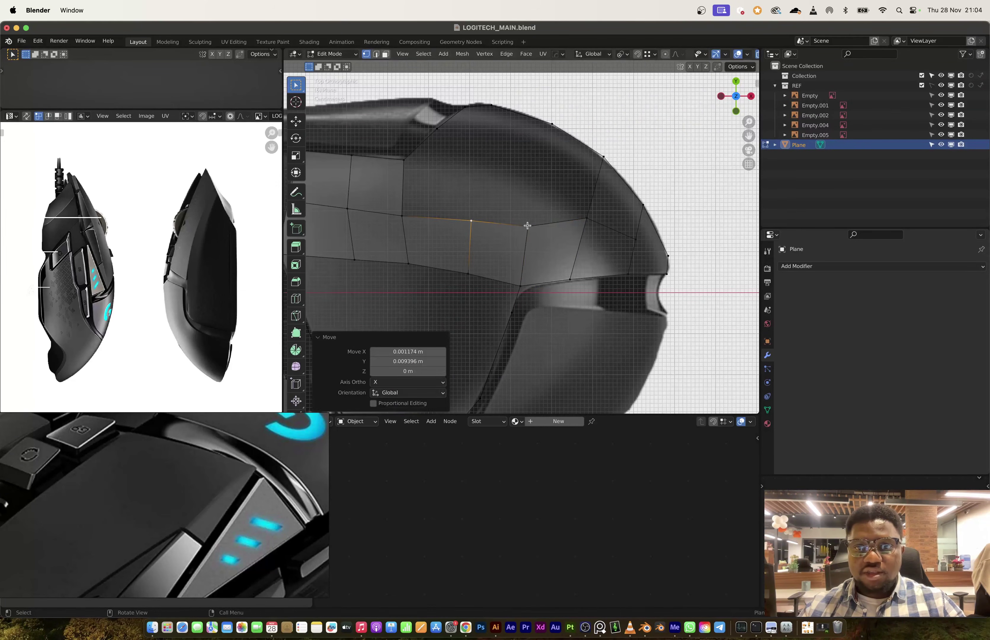
{"action": "left_click", "coordinate": [527, 226]}
{"action": "key", "text": "g"}
{"action": "left_click", "coordinate": [526, 222]}
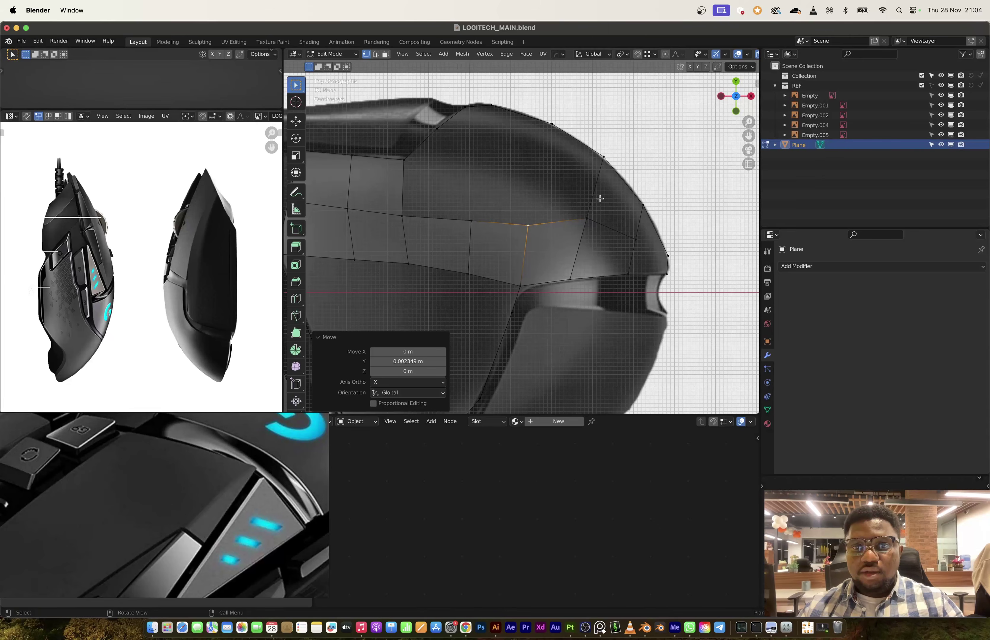
Extrude a vertex chain forward from the face row's upper rear vertex, starting about -0.110 m X and 0.108 m Y, and fill quads to the outer curve.
{"action": "left_click", "coordinate": [590, 218]}
{"action": "key", "text": "e"}
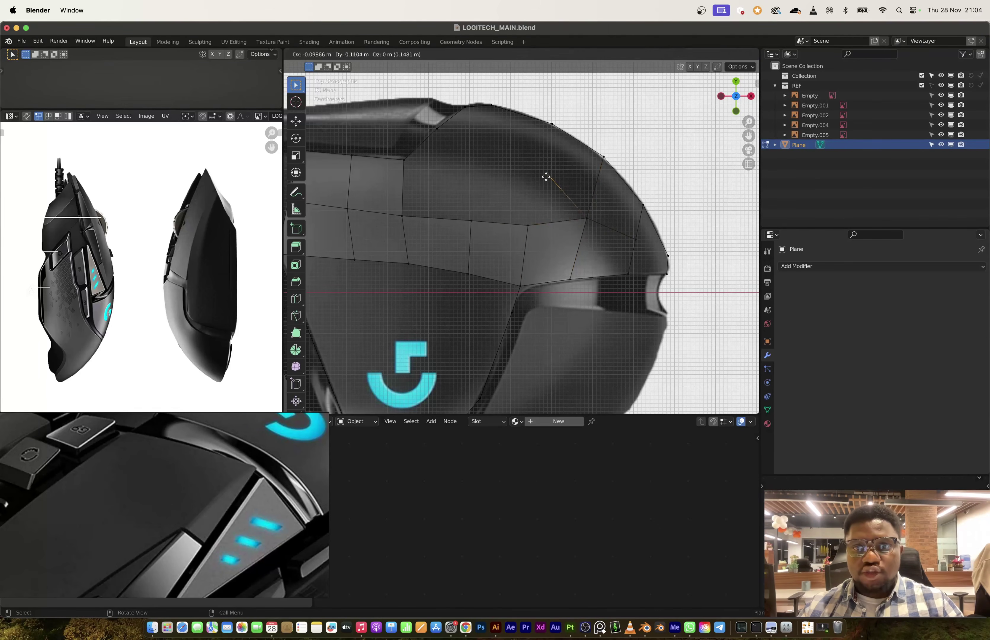
{"action": "left_click", "coordinate": [541, 172]}
{"action": "key", "text": "e"}
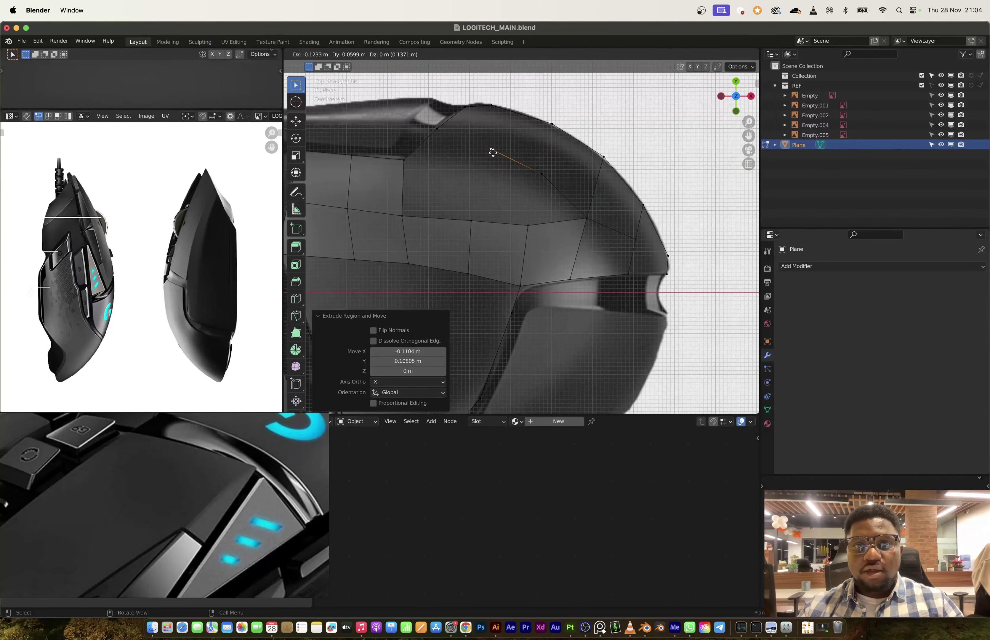
{"action": "left_click", "coordinate": [491, 151]}
{"action": "scroll", "coordinate": [460, 152], "scroll_direction": "up", "scroll_amount": 2}
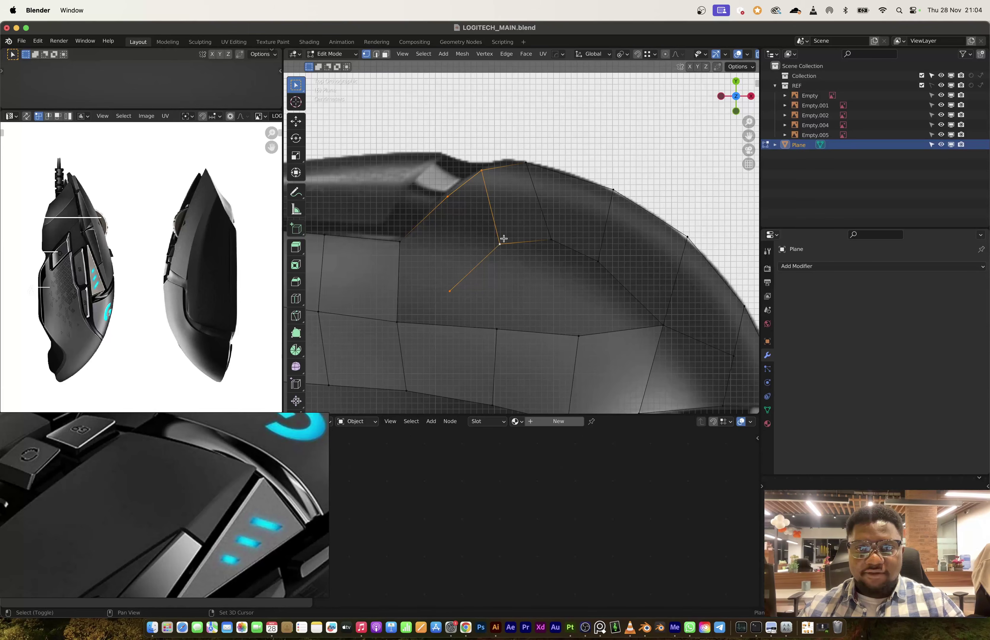
{"action": "key", "text": "f"}
Fill the quad joining the chain's front end to the existing front faces, and slide the chain's front vertex by a factor of about 0.406.
{"action": "left_click", "coordinate": [448, 291]}
{"action": "left_click", "coordinate": [397, 321], "text": "shift"}
{"action": "left_click", "coordinate": [399, 240], "text": "shift"}
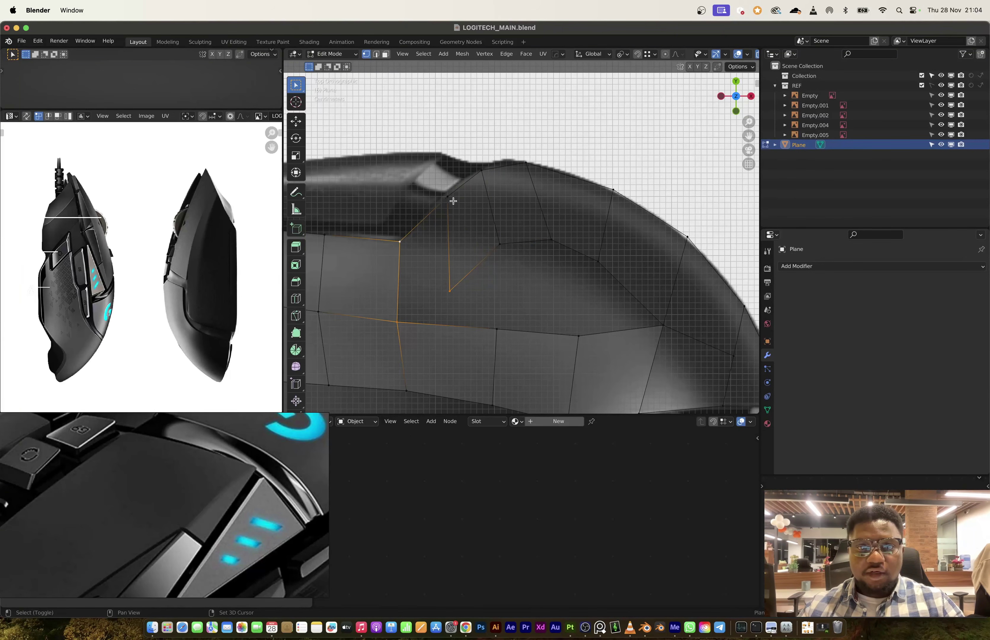
{"action": "key", "text": "f"}
{"action": "middle_click_drag", "start_coordinate": [510, 292], "coordinate": [507, 238], "text": "shift"}
{"action": "scroll", "coordinate": [497, 210], "scroll_direction": "down", "scroll_amount": 1}
{"action": "left_click", "coordinate": [493, 224]}
{"action": "key", "text": "shift+v"}
{"action": "left_click", "coordinate": [502, 187]}
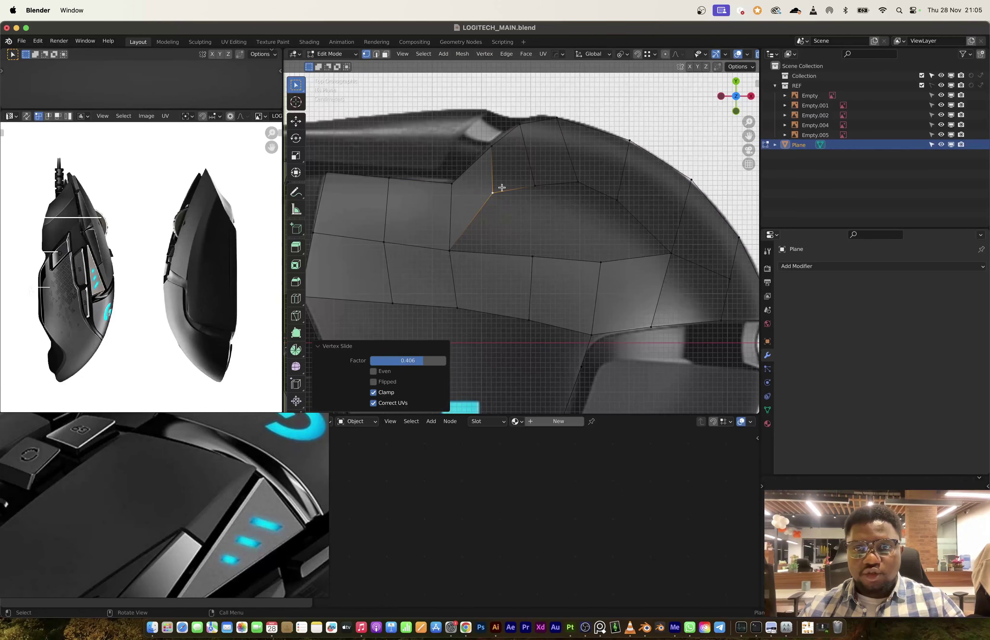
Move the chain's second vertex slightly toward the face row and fill the quad between the chain's front edge and the row.
{"action": "left_click", "coordinate": [534, 191]}
{"action": "key", "text": "g"}
{"action": "left_click", "coordinate": [535, 198]}
{"action": "left_click", "coordinate": [532, 250], "text": "shift"}
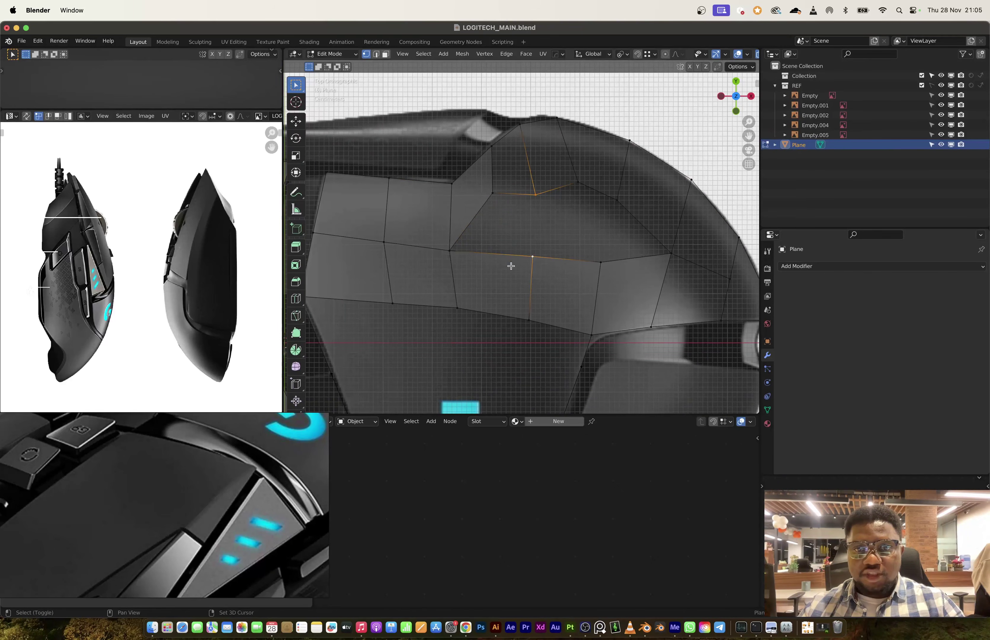
{"action": "left_click", "coordinate": [454, 252], "text": "shift"}
{"action": "key", "text": "f"}
Straighten the chain above the remaining gap by moving its two middle vertices rearward.
{"action": "middle_click_drag", "start_coordinate": [576, 214], "coordinate": [521, 203], "text": "shift"}
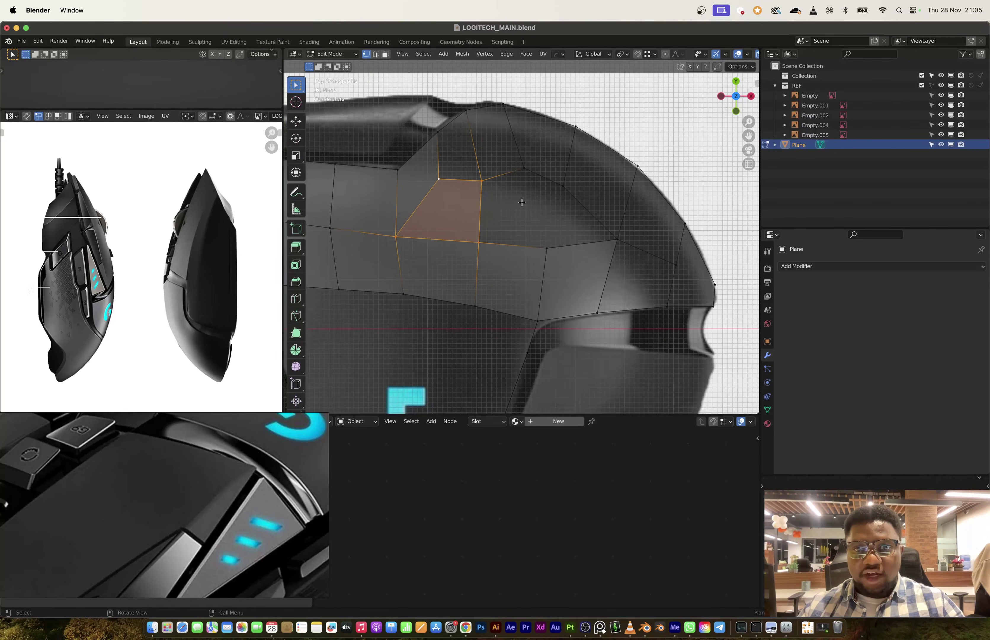
{"action": "left_click", "coordinate": [495, 179]}
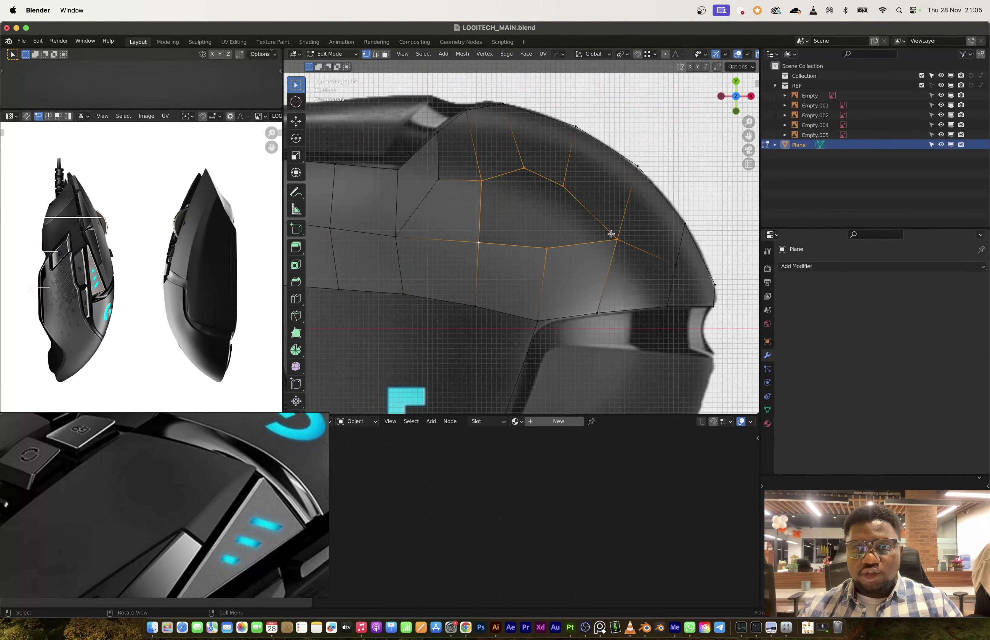
{"action": "left_click", "coordinate": [563, 185]}
{"action": "key", "text": "g"}
{"action": "left_click", "coordinate": [581, 183]}
{"action": "left_click", "coordinate": [524, 168]}
{"action": "key", "text": "g"}
{"action": "left_click", "coordinate": [535, 182]}
Close the remaining gap between the vertex chain and the face row with two quads.
{"action": "left_click", "coordinate": [546, 248], "text": "shift"}
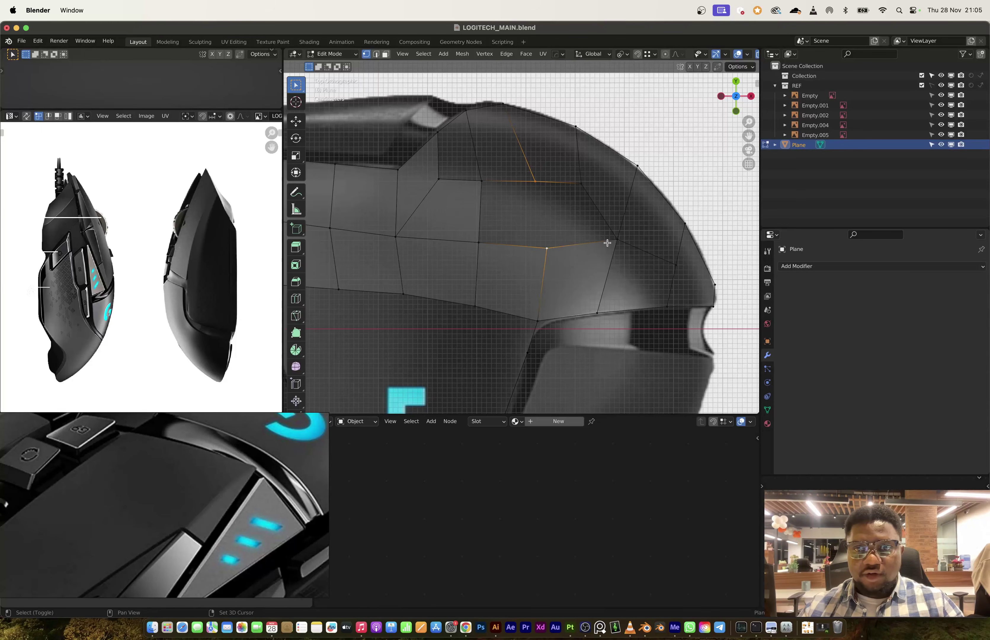
{"action": "key", "text": "f"}
{"action": "left_click", "coordinate": [535, 180]}
{"action": "left_click", "coordinate": [542, 250], "text": "shift"}
{"action": "left_click", "coordinate": [481, 243], "text": "shift"}
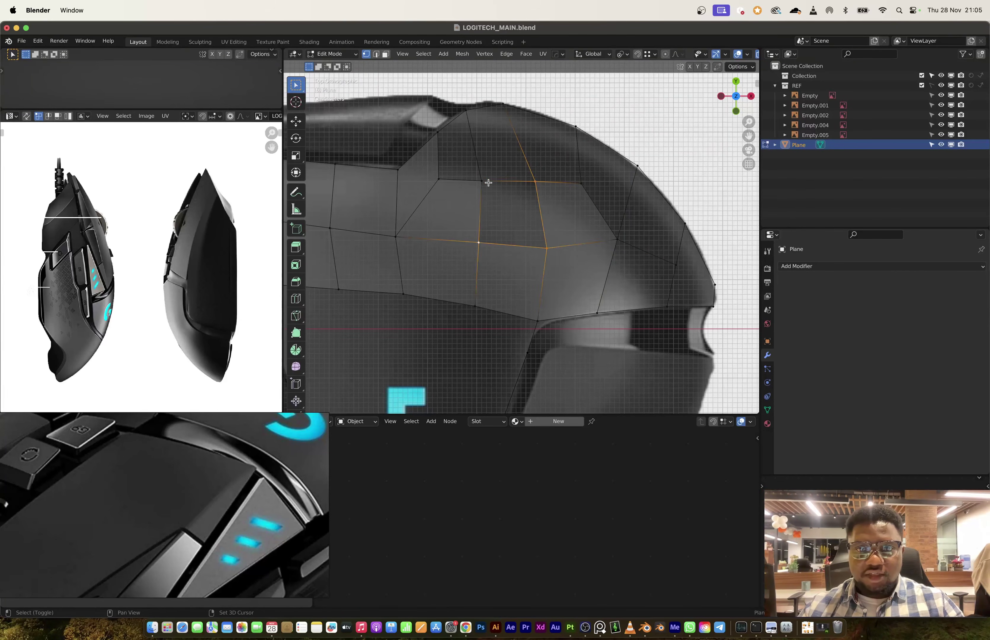
{"action": "left_click", "coordinate": [489, 182], "text": "shift"}
{"action": "key", "text": "f"}
Extrude the face row's lower vertex beside the rear seam corner twice down past the logo, first by about -0.014 m in X and -0.111 m in Y.
{"action": "scroll", "coordinate": [504, 251], "scroll_direction": "down", "scroll_amount": 2}
{"action": "middle_click_drag", "start_coordinate": [491, 332], "coordinate": [569, 199], "text": "shift"}
{"action": "scroll", "coordinate": [561, 271], "scroll_direction": "up", "scroll_amount": 1}
{"action": "scroll", "coordinate": [568, 196], "scroll_direction": "down", "scroll_amount": 1}
{"action": "left_click", "coordinate": [570, 168]}
{"action": "key", "text": "e"}
{"action": "left_click", "coordinate": [566, 207]}
{"action": "key", "text": "e"}
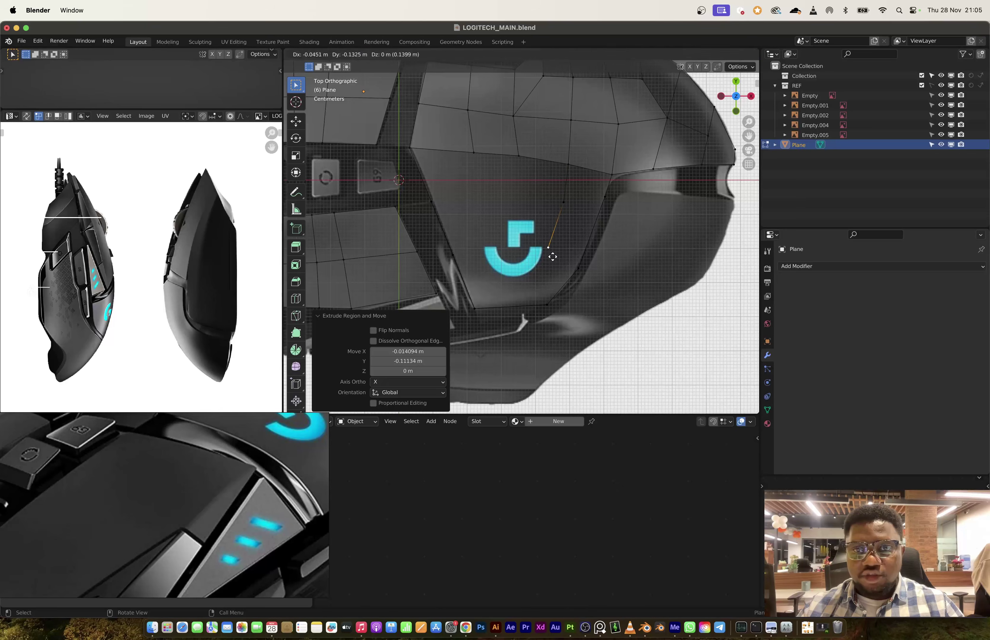
{"action": "left_click", "coordinate": [553, 257]}
Fill two quads between the new vertex chain beside the logo and the palm panel's rear seam edge.
{"action": "left_click_drag", "start_coordinate": [553, 257], "coordinate": [617, 163]}
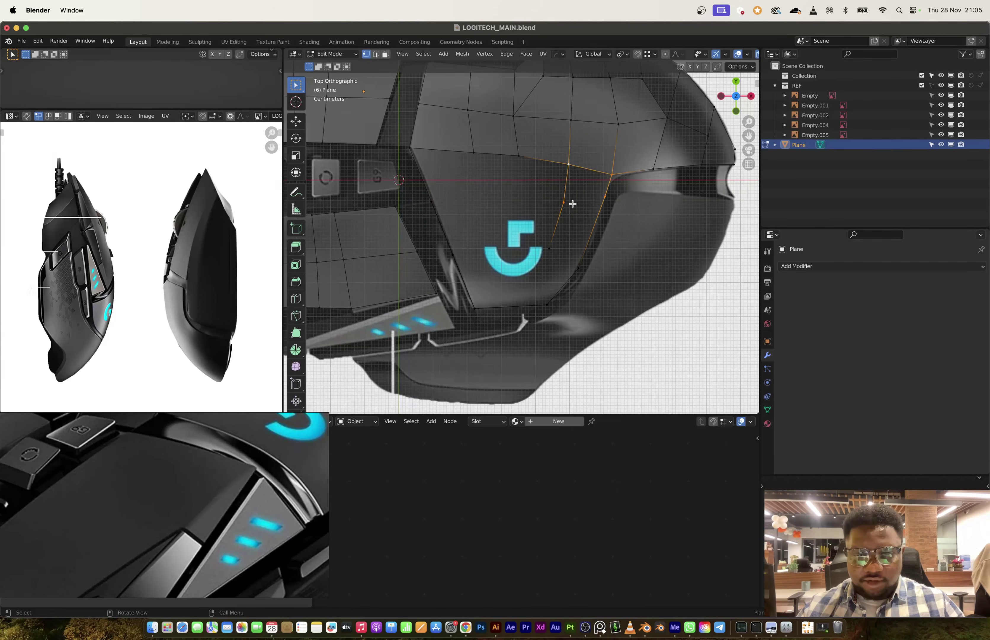
{"action": "key", "text": "f"}
{"action": "left_click_drag", "start_coordinate": [540, 189], "coordinate": [542, 274]}
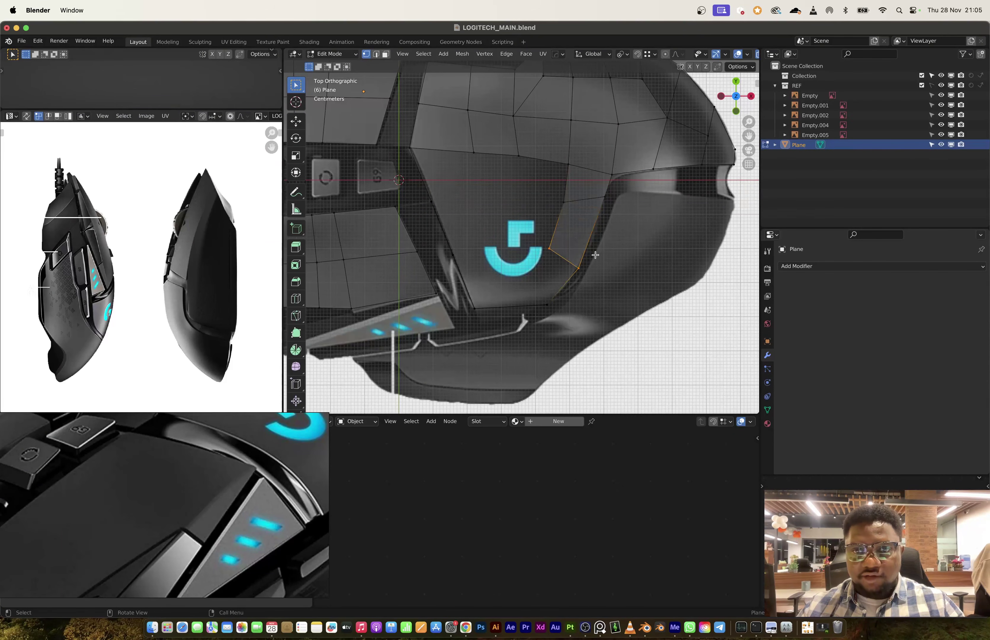
Subdivide the palm panel's short lower edge below the logo with three cuts.
{"action": "left_click", "coordinate": [464, 311]}
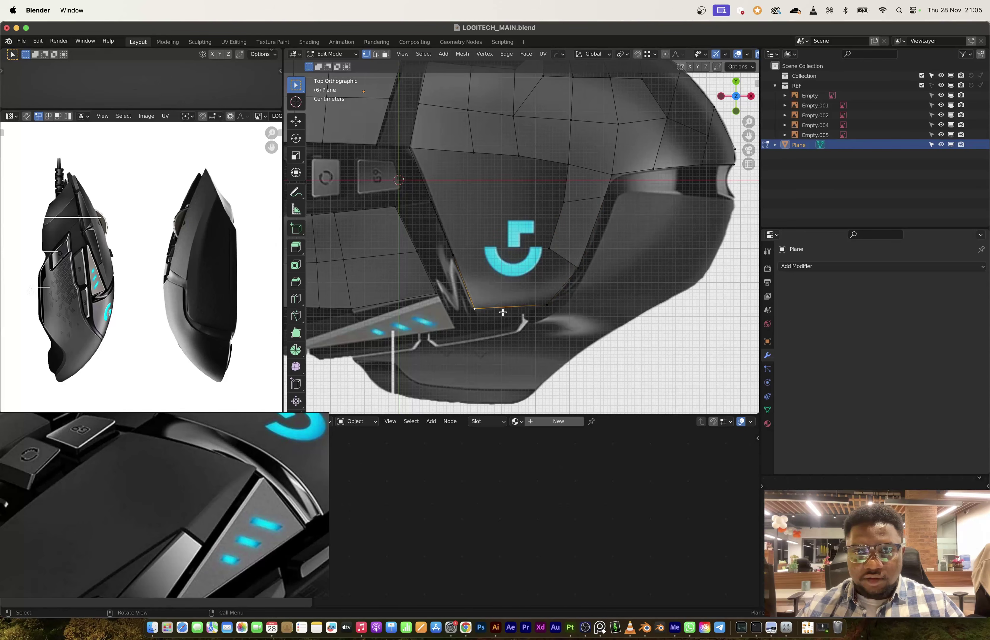
{"action": "left_click", "coordinate": [531, 312], "text": "shift"}
{"action": "right_click", "coordinate": [526, 313]}
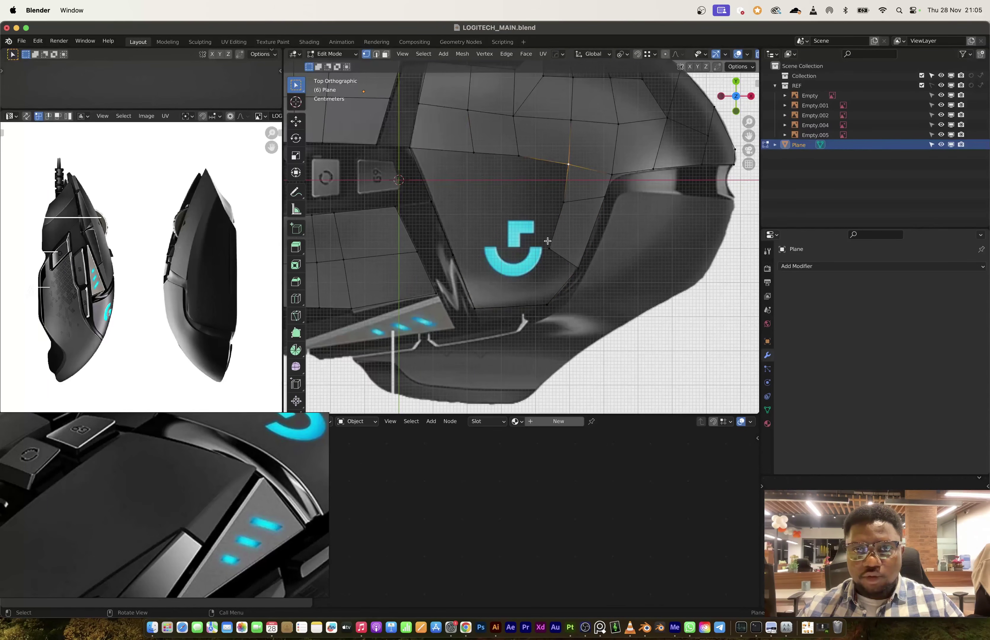
{"action": "left_click", "coordinate": [471, 311]}
{"action": "left_click", "coordinate": [536, 312], "text": "shift"}
{"action": "right_click", "coordinate": [536, 313]}
{"action": "left_click", "coordinate": [538, 314]}
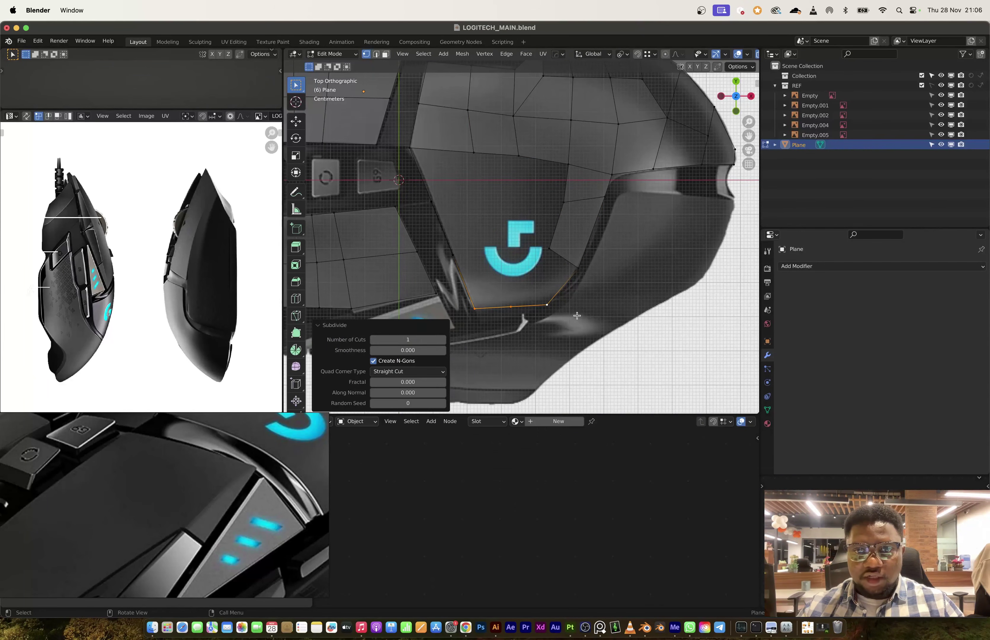
{"action": "left_click", "coordinate": [443, 339]}
{"action": "left_click", "coordinate": [442, 340]}
Fill the palm panel's open area around the logo with quads, from the face row down to the subdivided lower edge.
{"action": "left_click", "coordinate": [528, 305]}
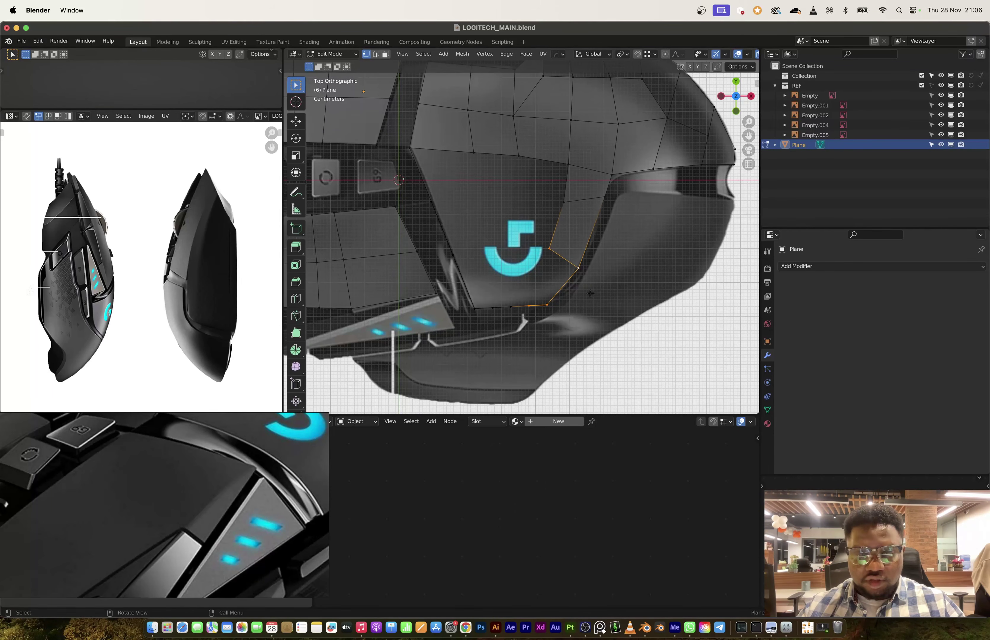
{"action": "key", "text": "3"}
{"action": "key", "text": "2"}
{"action": "scroll", "coordinate": [547, 254], "scroll_direction": "up", "scroll_amount": 1}
{"action": "left_click", "coordinate": [491, 172]}
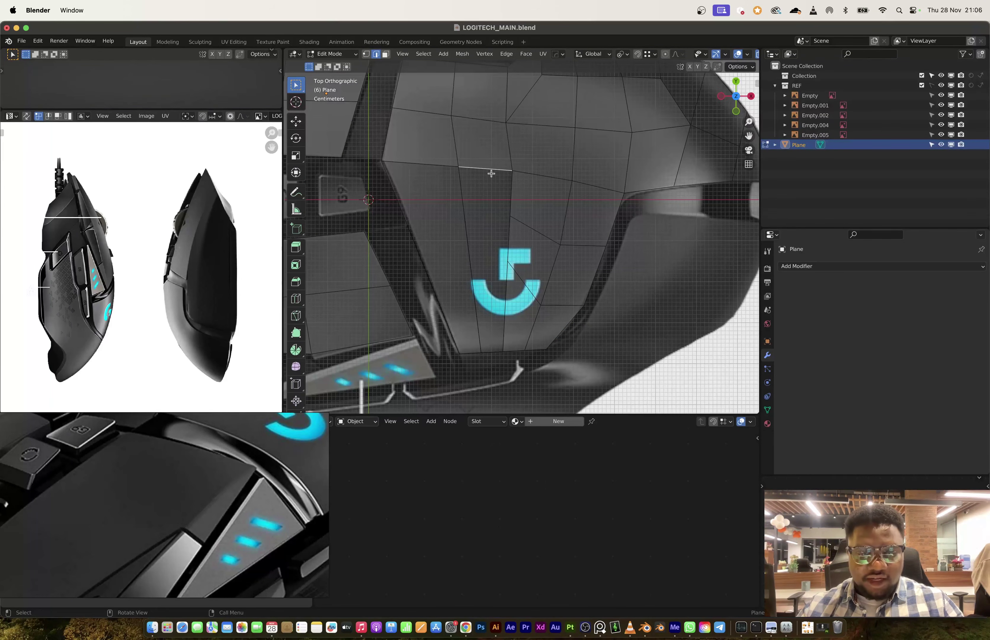
{"action": "key", "text": "f"}
{"action": "key", "text": "f"}
{"action": "key", "text": "f"}
{"action": "key", "text": "f"}
{"action": "key", "text": "f"}
{"action": "key", "text": "f"}
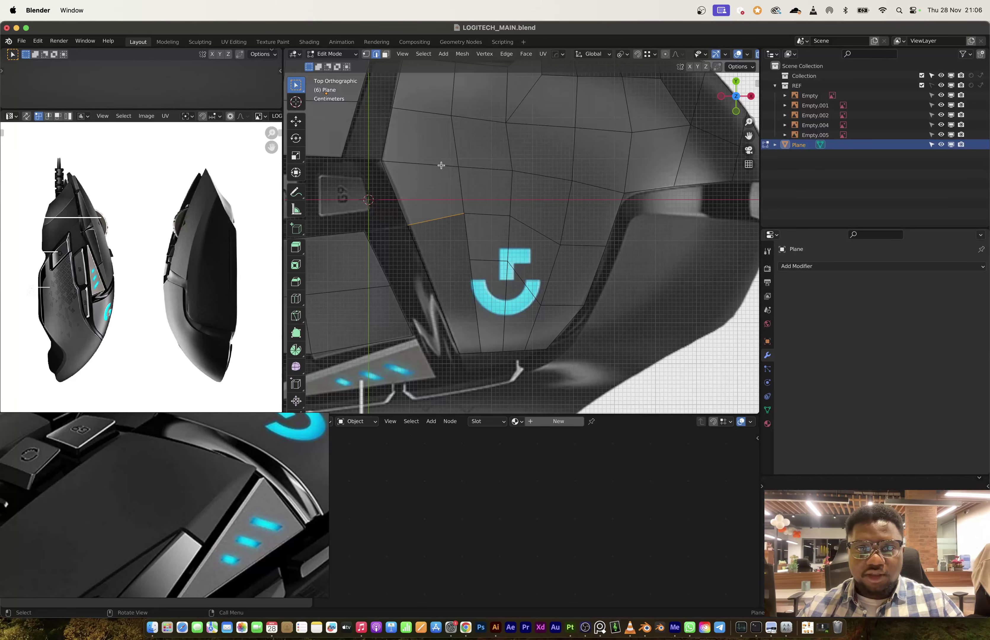
Try to loft the two crosswise edge loops around the logo with LoopTools.
{"action": "left_click", "coordinate": [531, 230], "text": "alt"}
{"action": "left_click", "coordinate": [497, 261], "text": "alt+shift"}
{"action": "right_click", "coordinate": [520, 262]}
{"action": "mouse_move", "coordinate": [574, 262]}
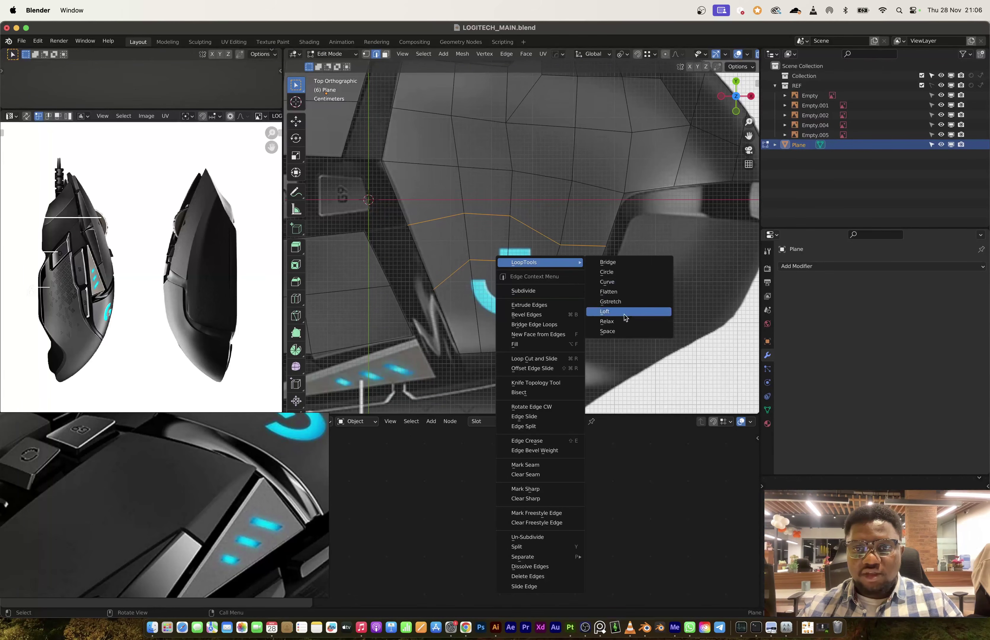
{"action": "left_click", "coordinate": [604, 312]}
Evenly space the vertices of the three lengthwise edge loops through the logo area with LoopTools Space.
{"action": "left_click", "coordinate": [543, 264], "text": "alt"}
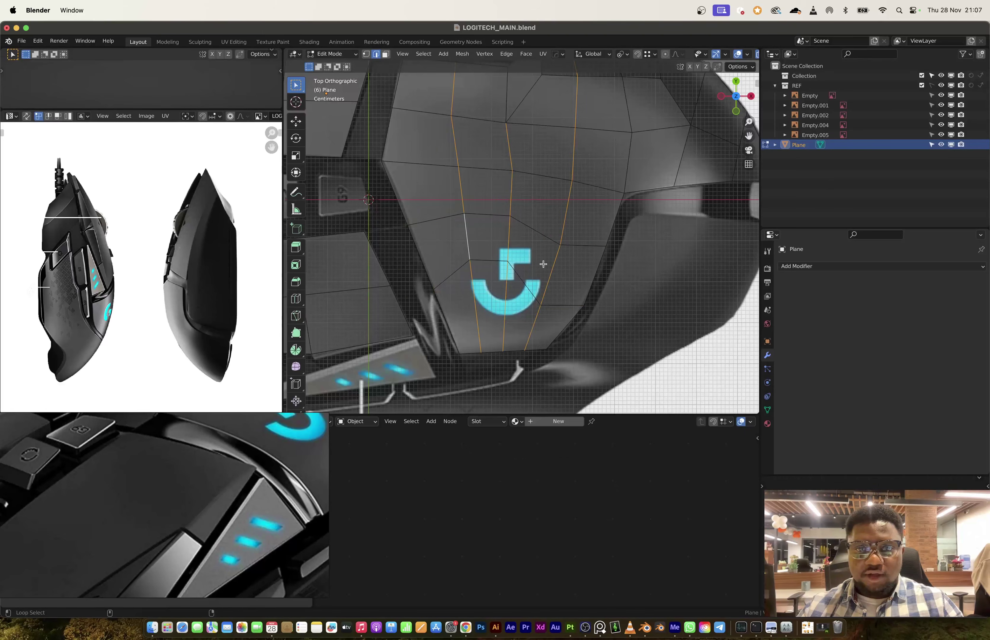
{"action": "right_click", "coordinate": [543, 264]}
{"action": "mouse_move", "coordinate": [569, 275]}
{"action": "left_click", "coordinate": [613, 335]}
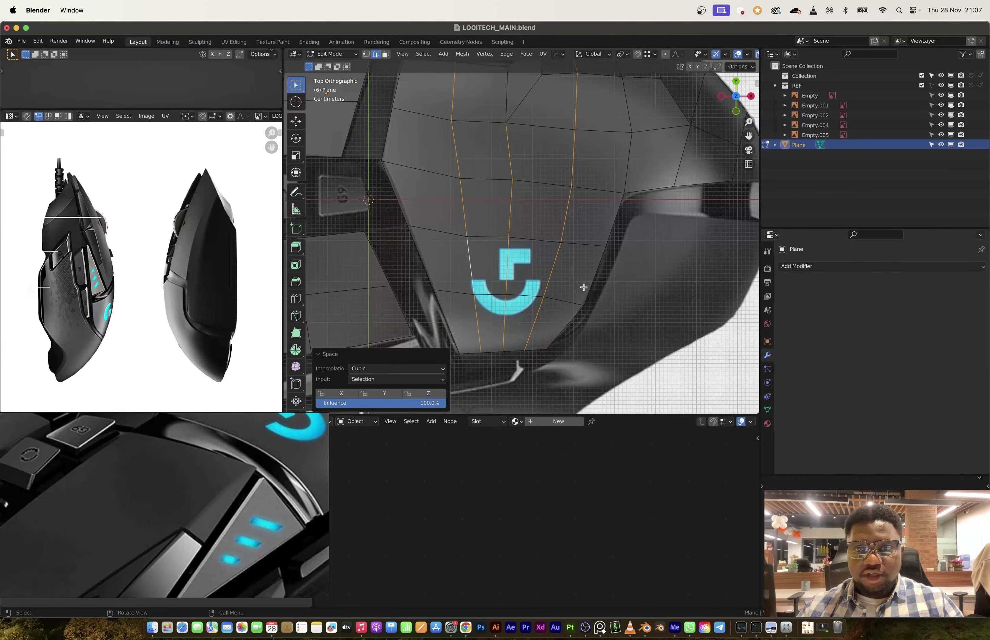
Recalculate the normals of the entire mesh.
{"action": "scroll", "coordinate": [583, 287], "scroll_direction": "down", "scroll_amount": 5}
{"action": "middle_click_drag", "start_coordinate": [583, 287], "coordinate": [523, 183]}
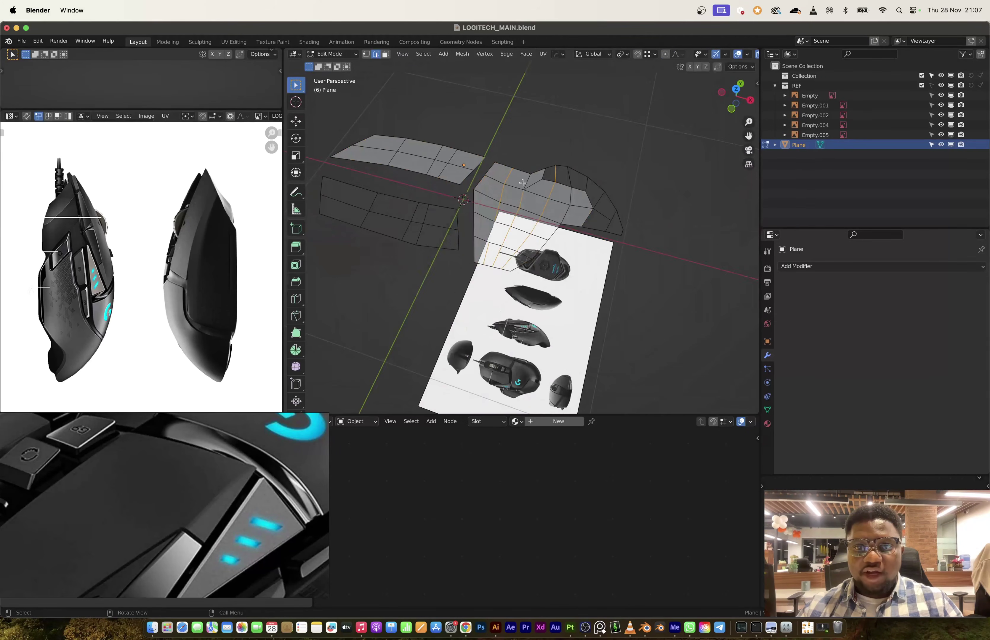
{"action": "key", "text": "a"}
{"action": "key", "text": "shift+n"}
{"action": "scroll", "coordinate": [527, 198], "scroll_direction": "up", "scroll_amount": 1}
Select all linked geometry of the palm panel, recalculate its normals separately, and return to Object Mode.
{"action": "left_click", "coordinate": [558, 205]}
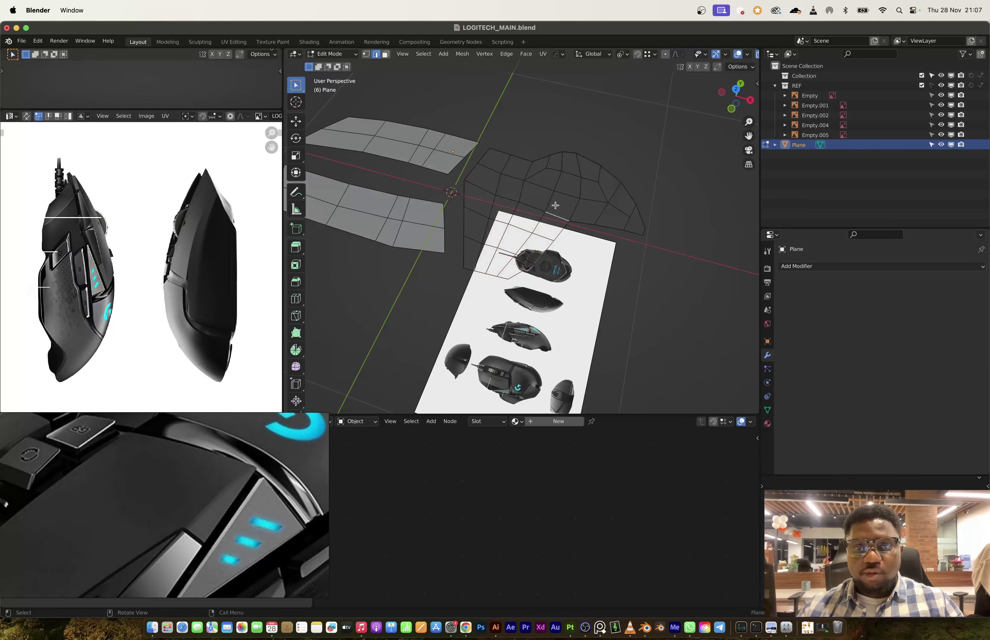
{"action": "scroll", "coordinate": [555, 205], "scroll_direction": "up", "scroll_amount": 2}
{"action": "key", "text": "alt+z"}
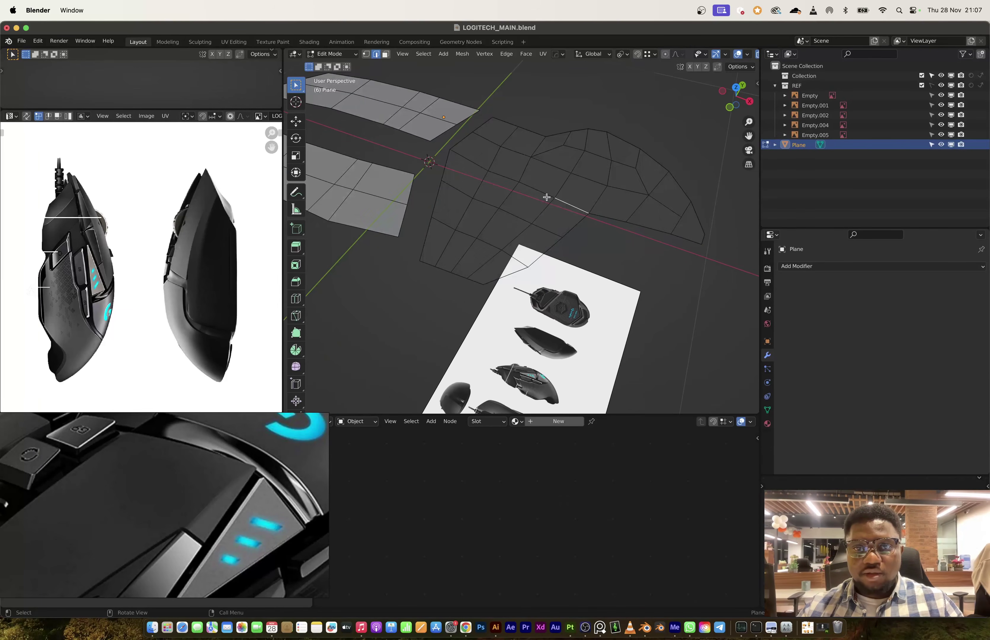
{"action": "key", "text": "ctrl+l"}
{"action": "key", "text": "ctrl+shift+n"}
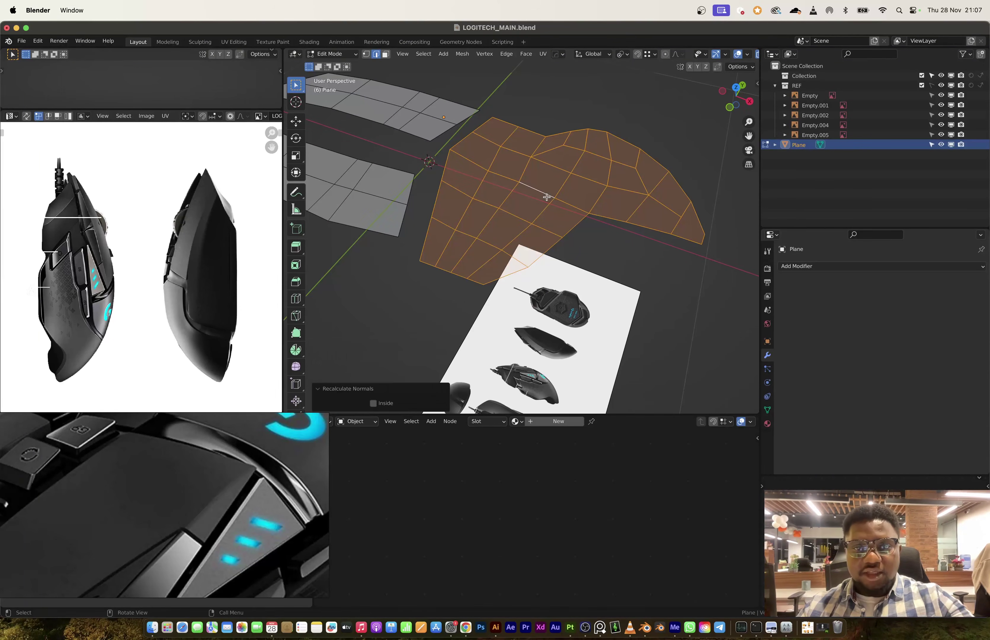
{"action": "key", "text": "alt+z"}
{"action": "scroll", "coordinate": [564, 205], "scroll_direction": "down", "scroll_amount": 5}
{"action": "key", "text": "Tab"}
Add a lattice object with a 1 m radius at the world origin.
{"action": "scroll", "coordinate": [582, 203], "scroll_direction": "up", "scroll_amount": 5}
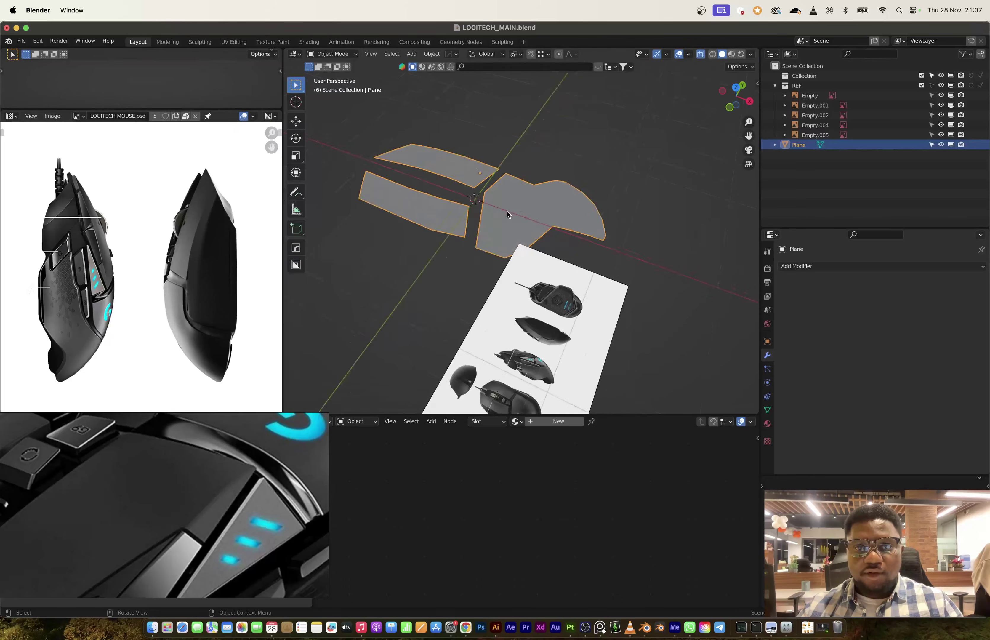
{"action": "left_click_drag", "start_coordinate": [734, 89], "coordinate": [725, 104]}
{"action": "left_click", "coordinate": [734, 109]}
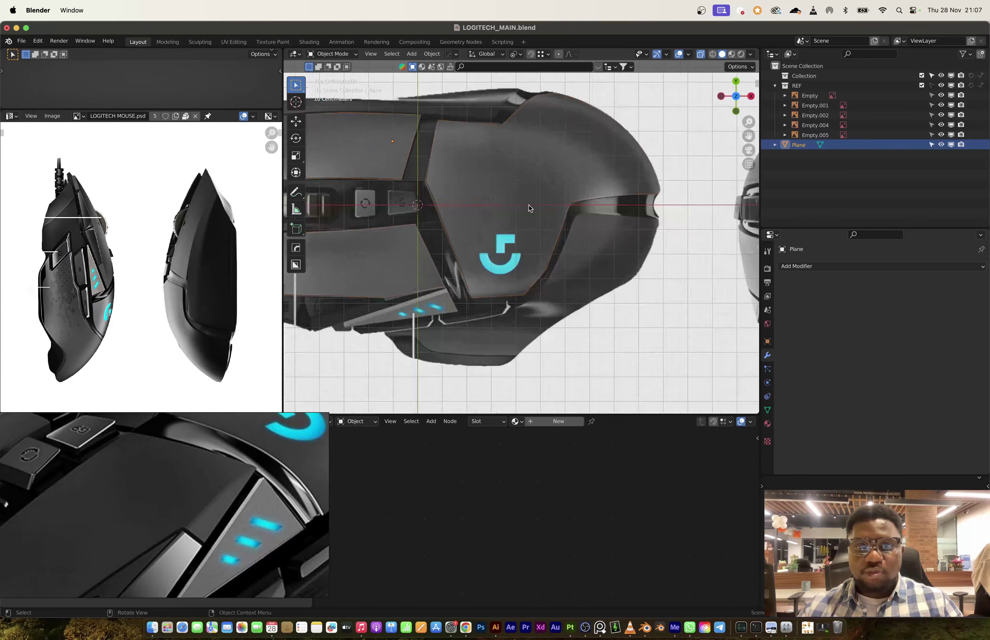
{"action": "scroll", "coordinate": [618, 303], "scroll_direction": "down", "scroll_amount": 2}
{"action": "key", "text": "Tab"}
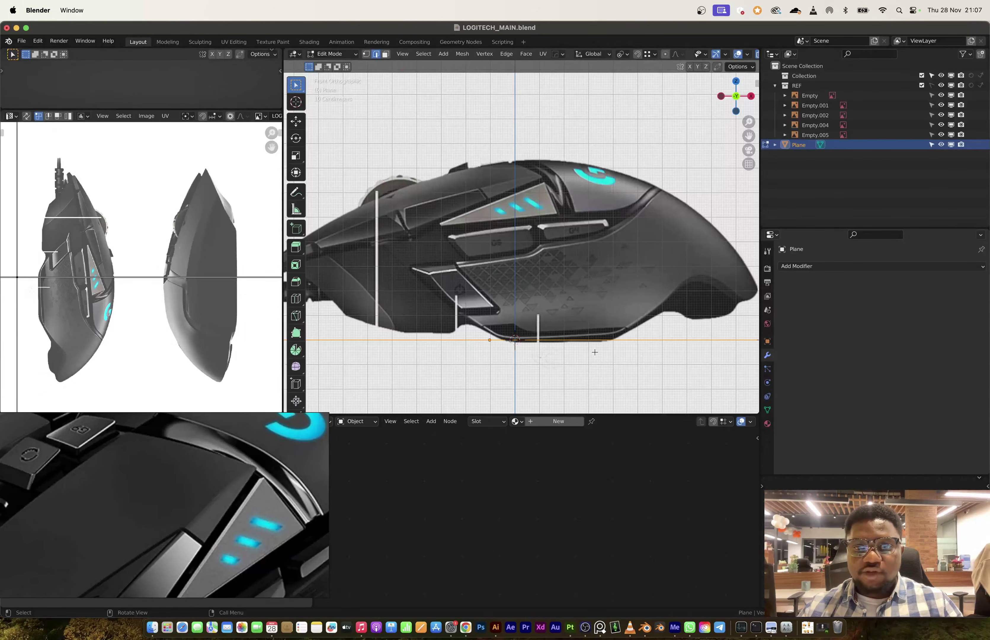
{"action": "key", "text": "Tab"}
{"action": "middle_click_drag", "start_coordinate": [594, 352], "coordinate": [576, 351]}
{"action": "key", "text": "shift+a"}
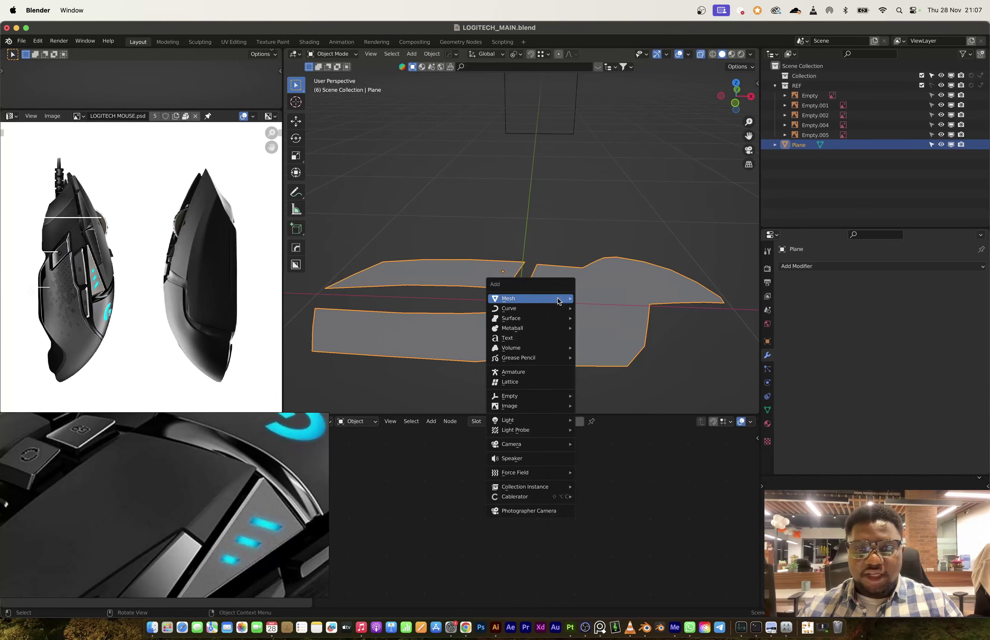
{"action": "left_click", "coordinate": [530, 372]}
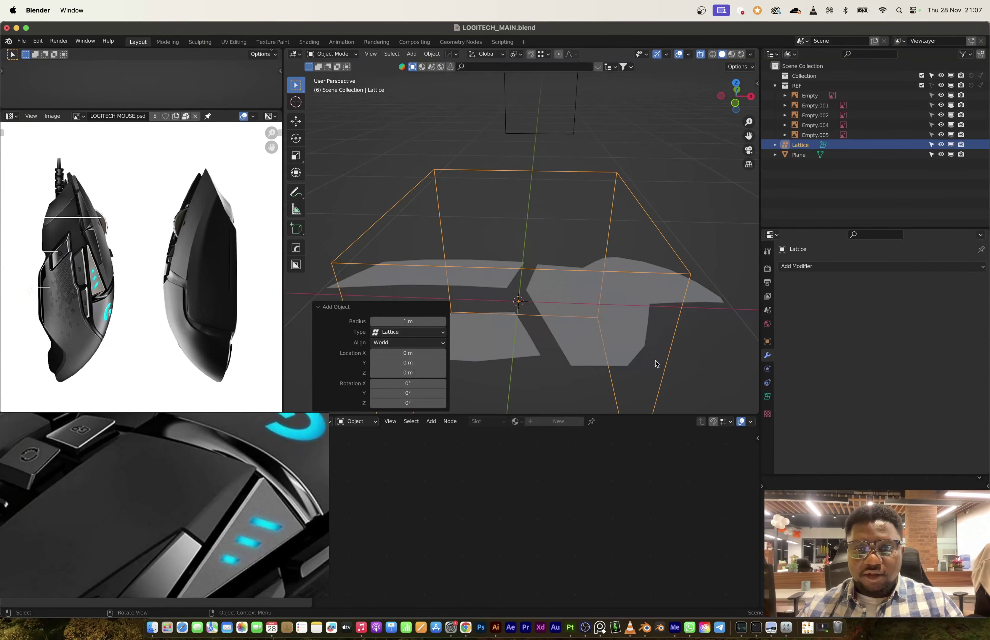
In front view, flatten the lattice by scaling it to about 0.077 along Z.
{"action": "left_click", "coordinate": [736, 89]}
{"action": "scroll", "coordinate": [651, 359], "scroll_direction": "up", "scroll_amount": 2}
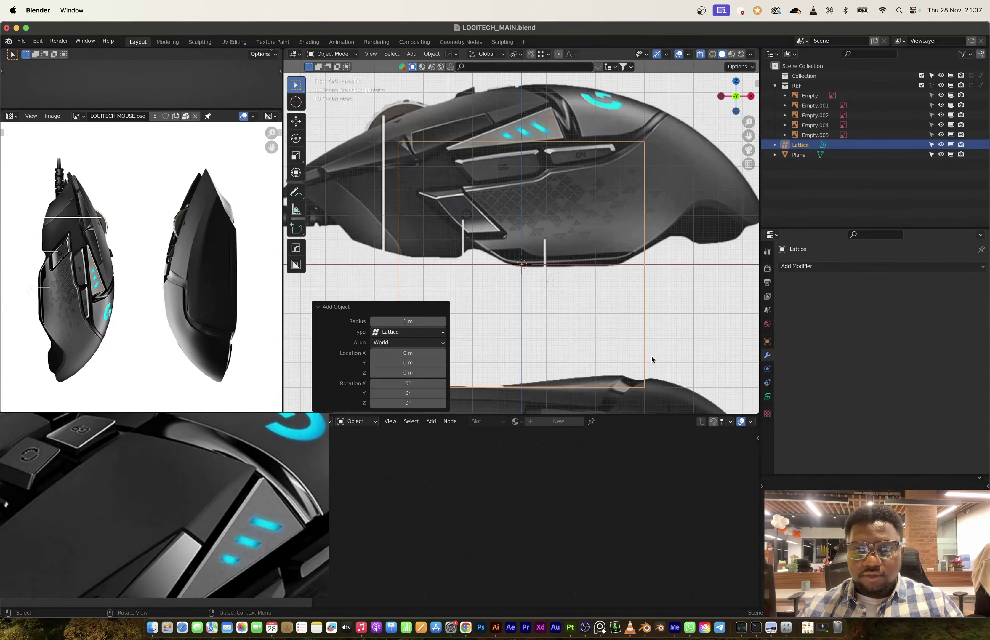
{"action": "key", "text": "s"}
{"action": "key", "text": "z"}
{"action": "left_click", "coordinate": [535, 270]}
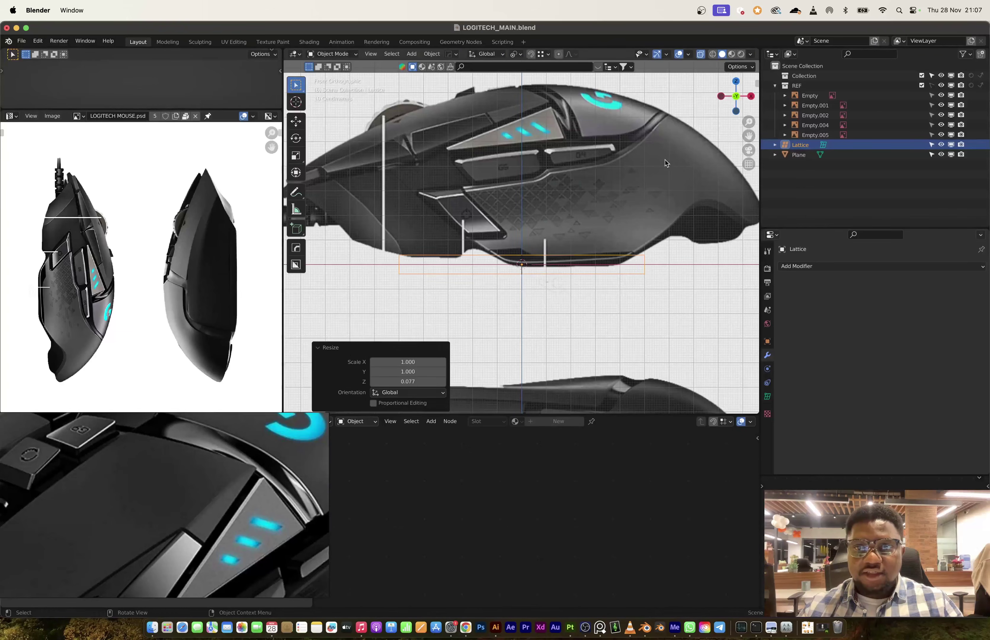
Stretch the lattice along X by about 2.06 so it encloses the full length of the mouse panels.
{"action": "middle_click_drag", "start_coordinate": [643, 199], "coordinate": [618, 289]}
{"action": "key", "text": "s"}
{"action": "key", "text": "x"}
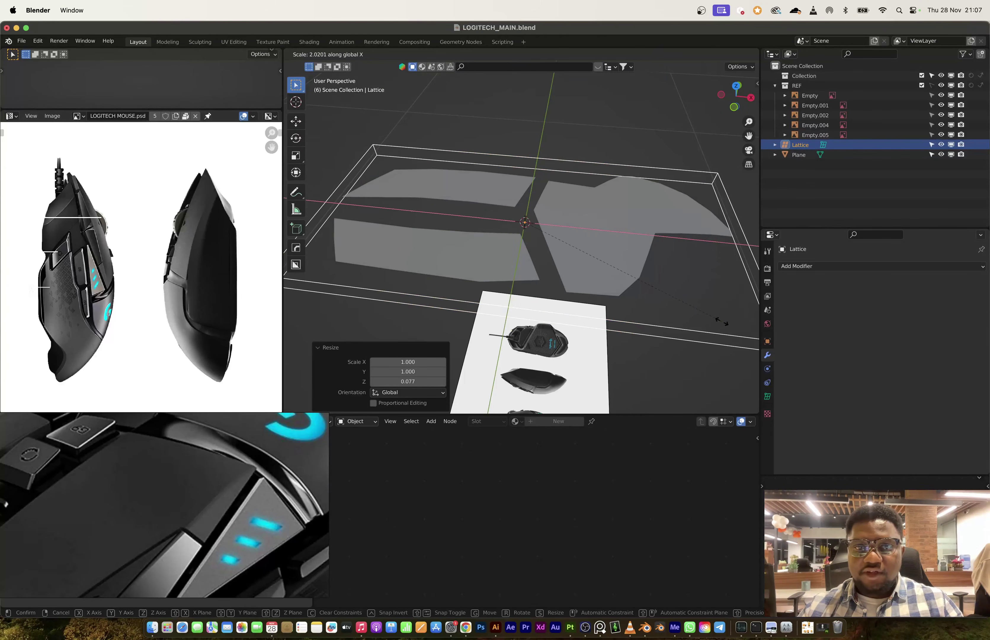
{"action": "left_click", "coordinate": [726, 324]}
Set the lattice resolution to 12 along U, 6 along V and 1 along W.
{"action": "left_click", "coordinate": [767, 396]}
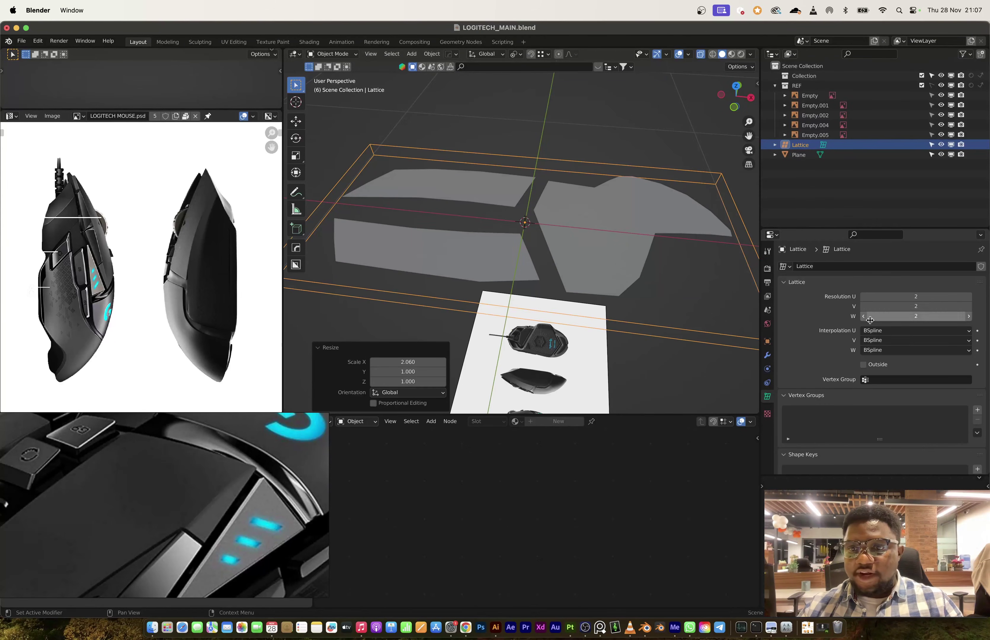
{"action": "middle_click_drag", "start_coordinate": [649, 266], "coordinate": [614, 254]}
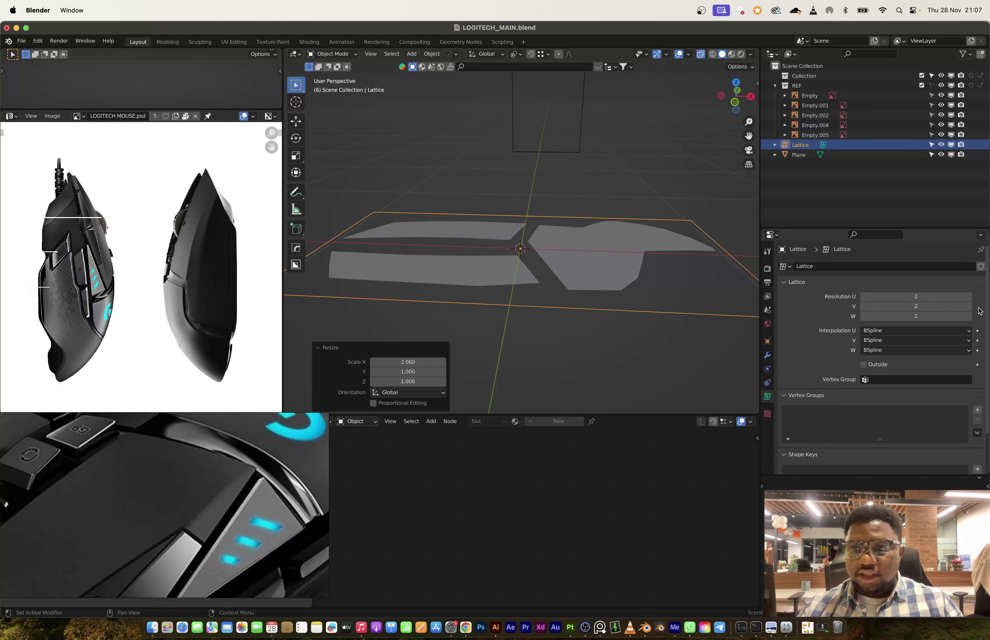
{"action": "left_click", "coordinate": [967, 306]}
{"action": "left_click", "coordinate": [966, 306]}
{"action": "left_click", "coordinate": [967, 306]}
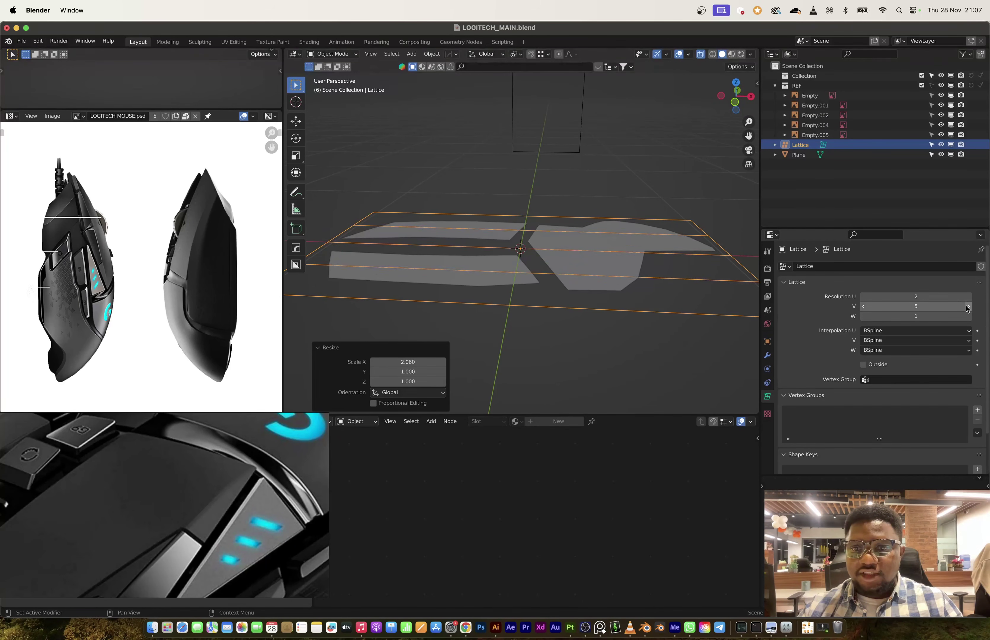
{"action": "left_click", "coordinate": [967, 306]}
{"action": "left_click", "coordinate": [967, 307]}
{"action": "middle_click_drag", "start_coordinate": [599, 309], "coordinate": [625, 308]}
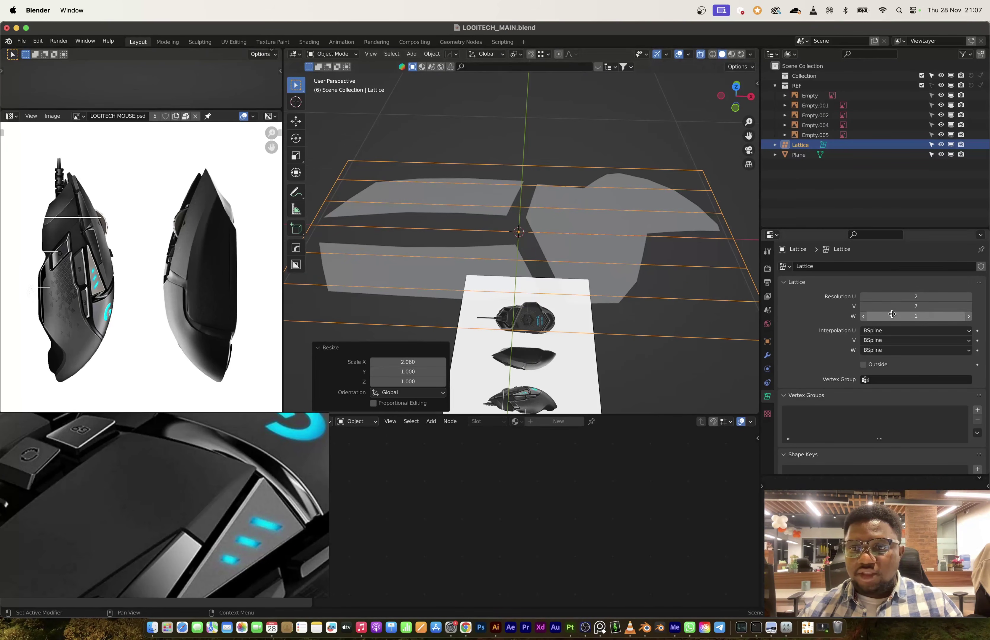
{"action": "left_click", "coordinate": [864, 308]}
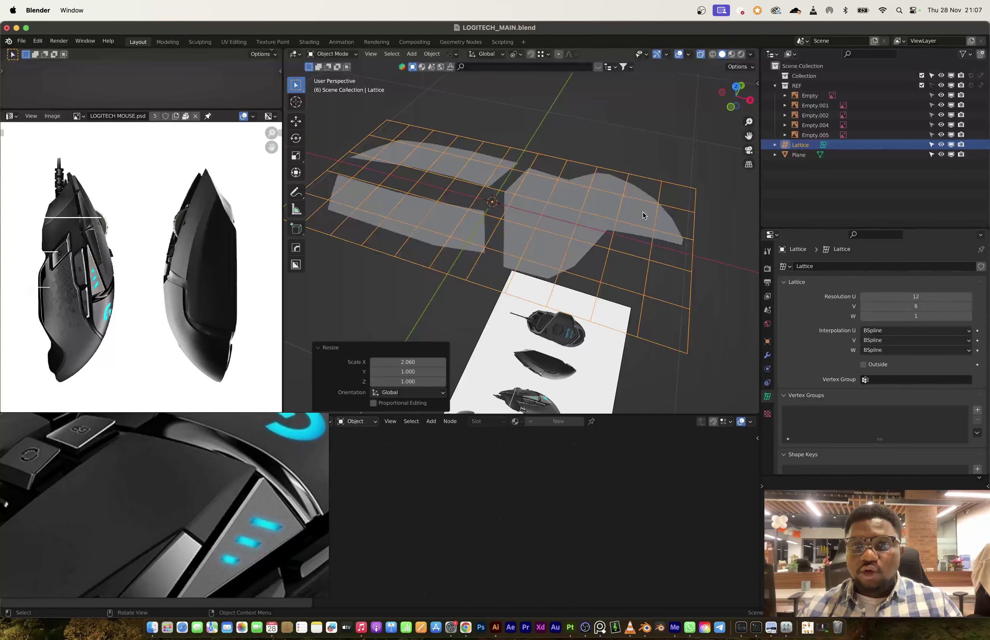
Add a Lattice modifier to the mouse panels and assign the surrounding lattice as its object.
{"action": "left_click", "coordinate": [643, 215]}
{"action": "left_click", "coordinate": [767, 355]}
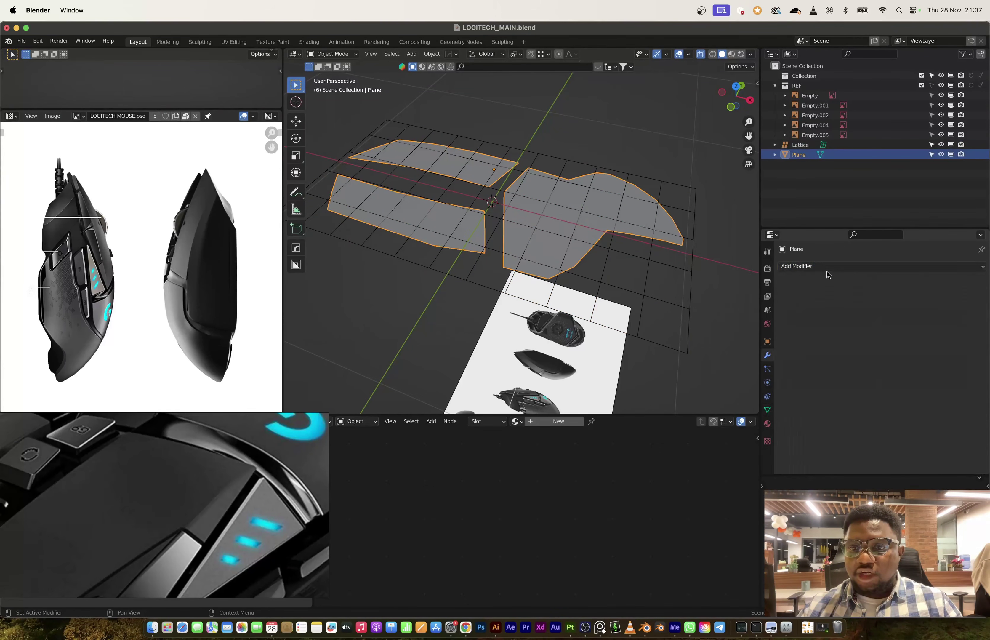
{"action": "left_click", "coordinate": [827, 272]}
{"action": "left_click", "coordinate": [864, 360]}
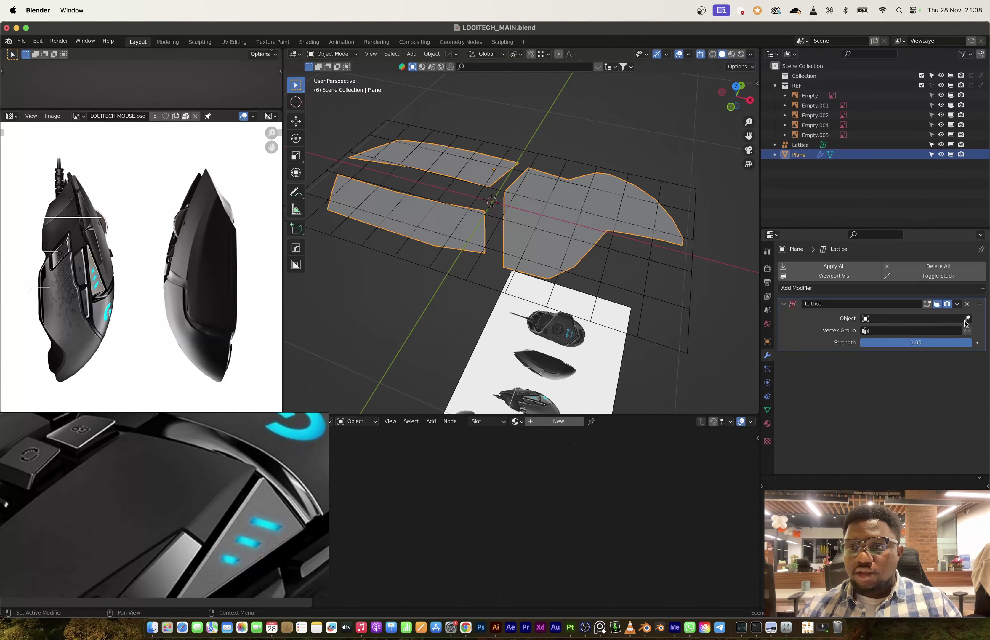
{"action": "left_click", "coordinate": [966, 319]}
{"action": "left_click", "coordinate": [676, 259]}
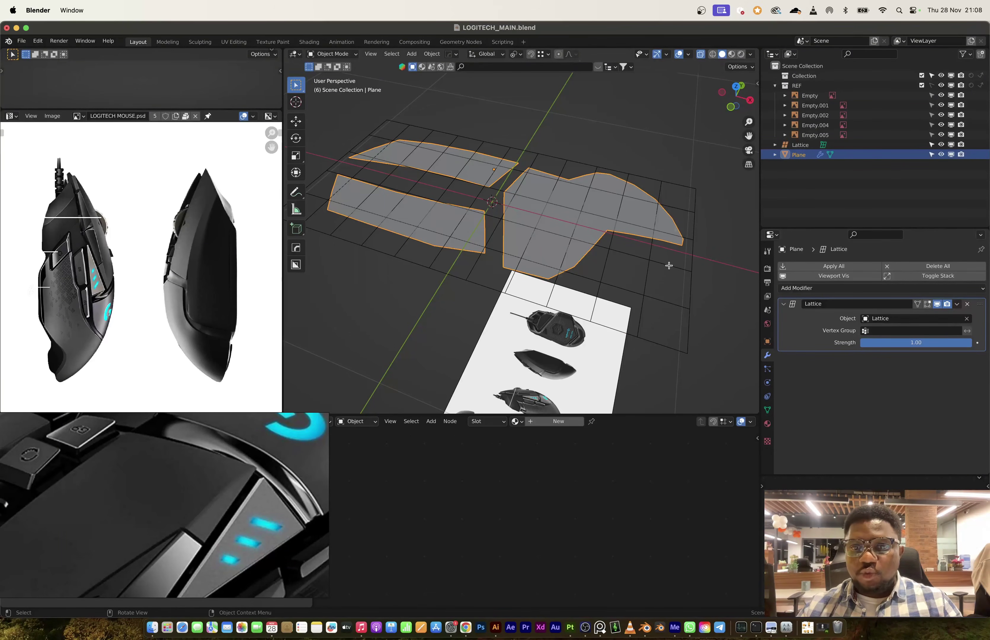
{"action": "left_click", "coordinate": [657, 261]}
{"action": "key", "text": "Tab"}
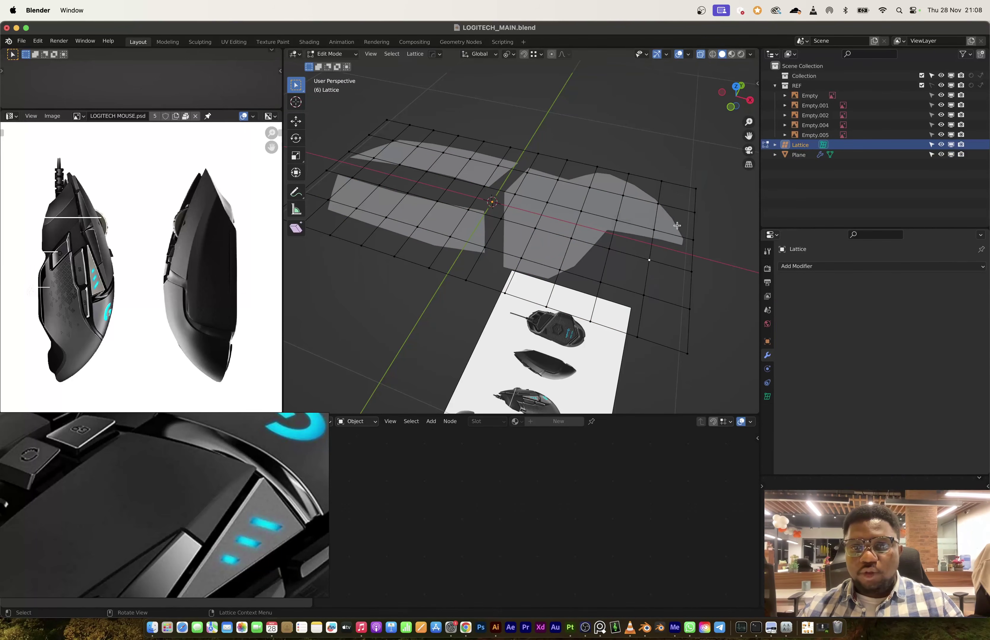
{"action": "key", "text": "Tab"}
Add a Solidify modifier to the mouse panels below the Lattice modifier.
{"action": "left_click", "coordinate": [569, 204]}
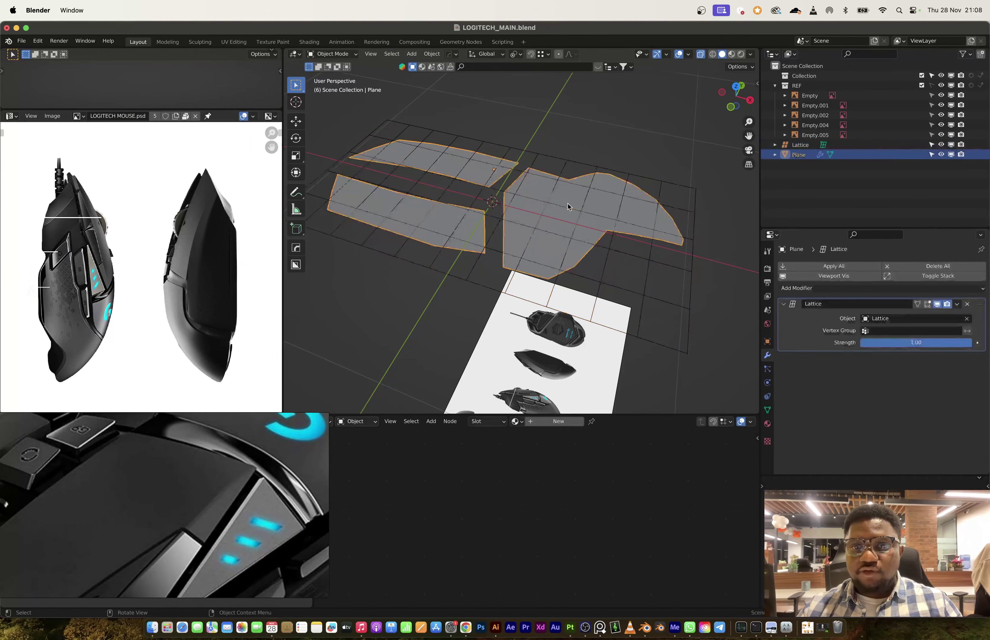
{"action": "left_click", "coordinate": [833, 287]}
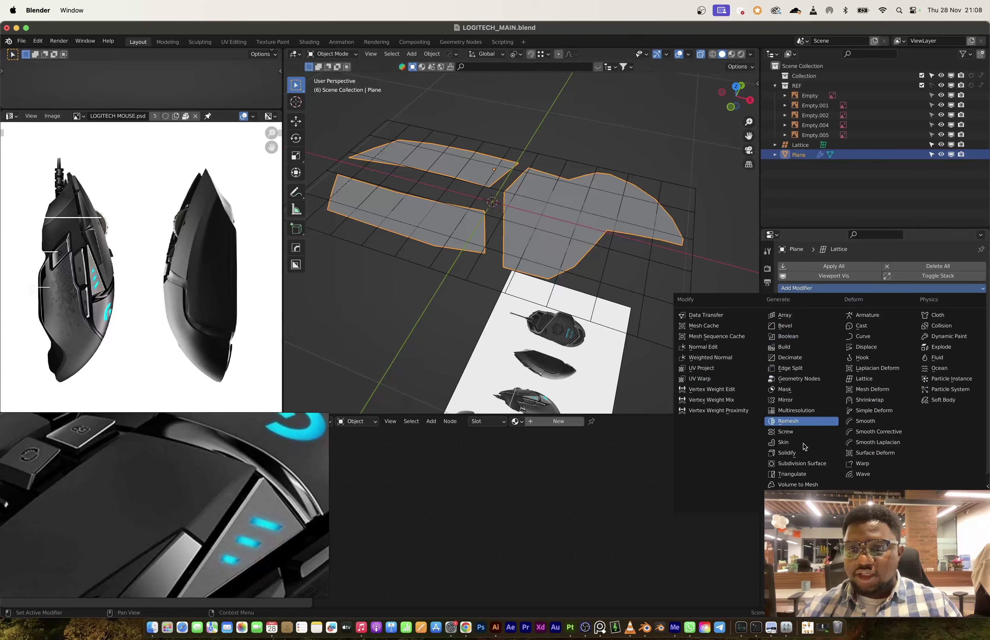
{"action": "left_click", "coordinate": [790, 452]}
In front view, raise the panels and the lattice together along Z to the top of the mouse silhouette.
{"action": "middle_click_drag", "start_coordinate": [586, 253], "coordinate": [565, 216]}
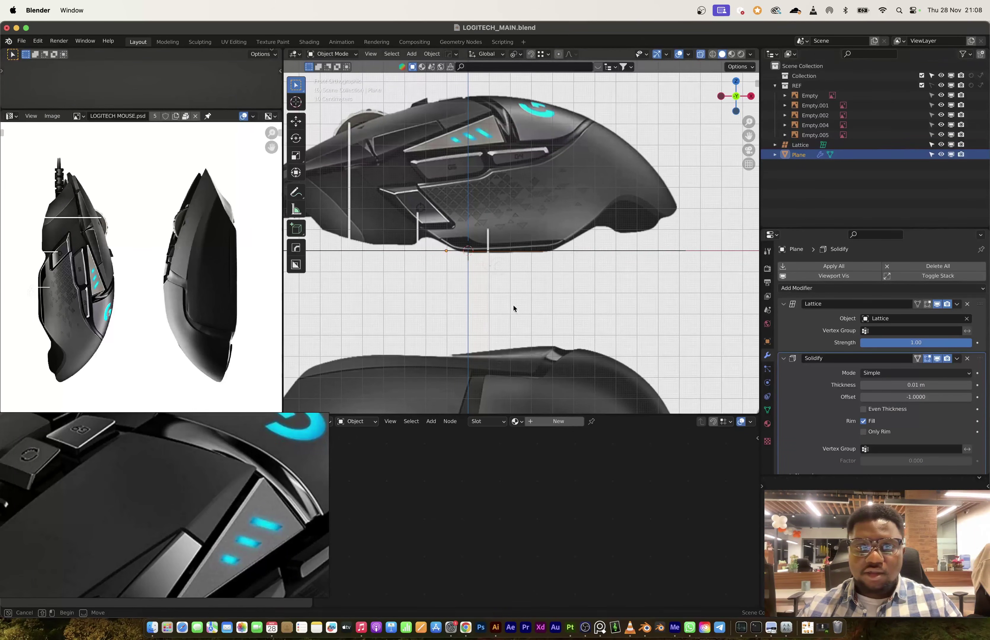
{"action": "left_click", "coordinate": [495, 238], "text": "shift"}
{"action": "key", "text": "g"}
{"action": "key", "text": "z"}
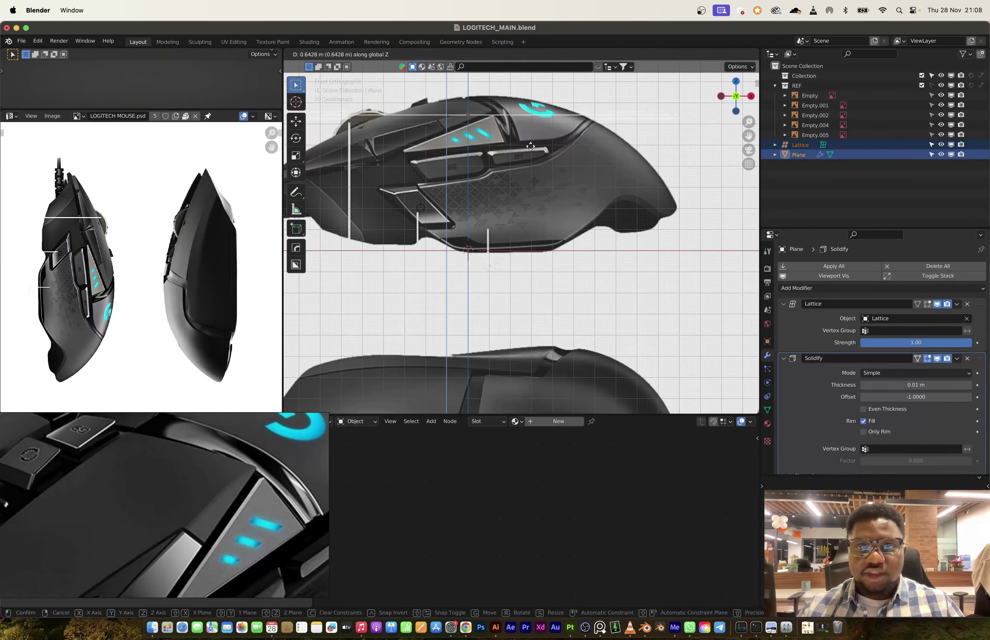
{"action": "left_click", "coordinate": [533, 131]}
In front view, edit the lattice on its own and lower its five rearmost point columns by about 0.013 m along Z.
{"action": "left_click", "coordinate": [534, 132]}
{"action": "middle_click_drag", "start_coordinate": [534, 131], "coordinate": [707, 113]}
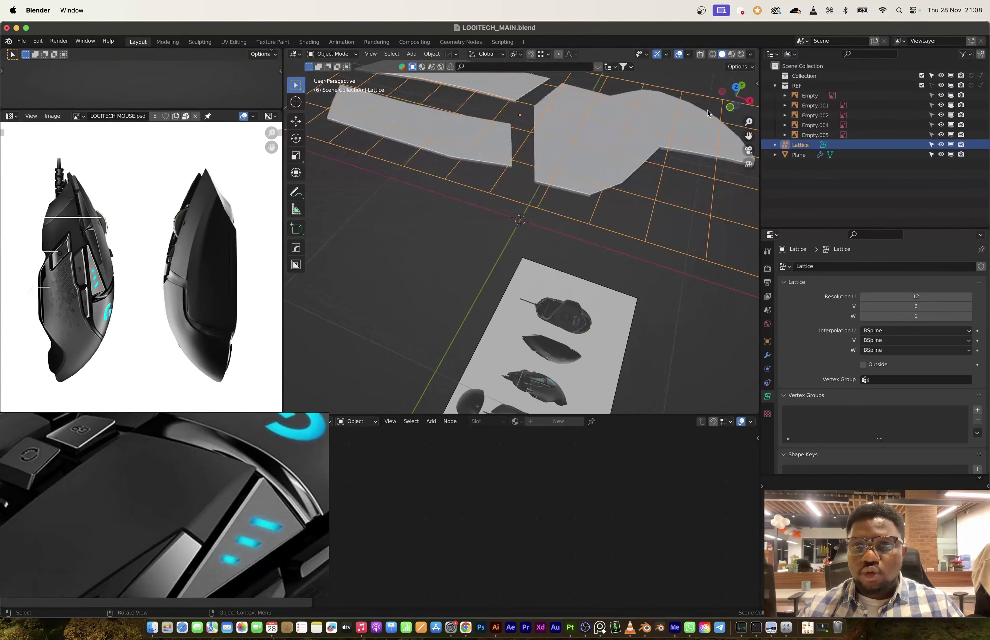
{"action": "left_click", "coordinate": [729, 107]}
{"action": "key", "text": "Tab"}
{"action": "scroll", "coordinate": [637, 204], "scroll_direction": "up", "scroll_amount": 8}
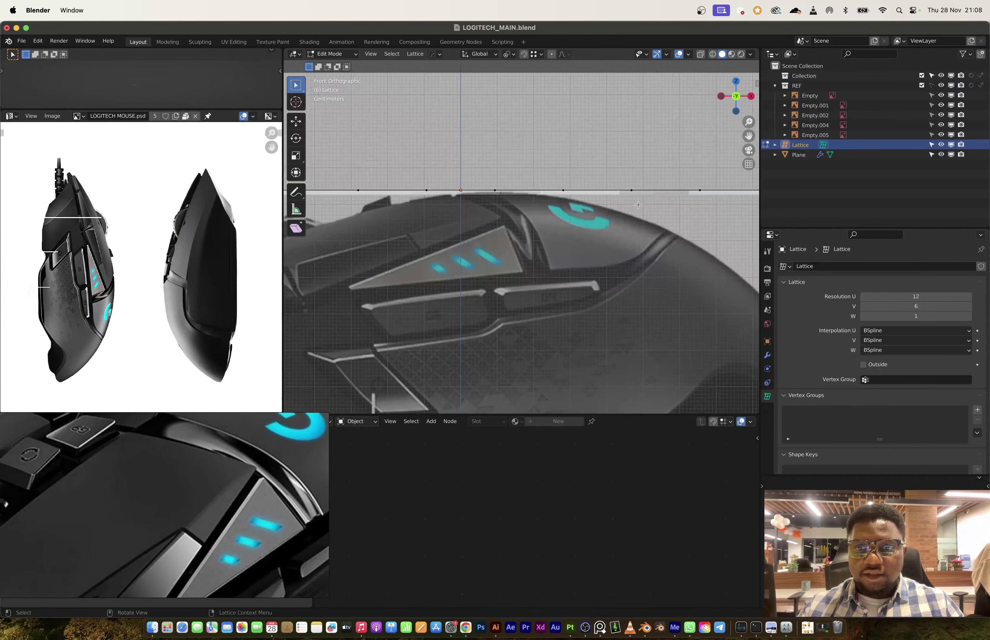
{"action": "scroll", "coordinate": [638, 204], "scroll_direction": "down", "scroll_amount": 3}
{"action": "left_click_drag", "start_coordinate": [640, 170], "coordinate": [671, 230]}
{"action": "left_click_drag", "start_coordinate": [465, 162], "coordinate": [682, 250]}
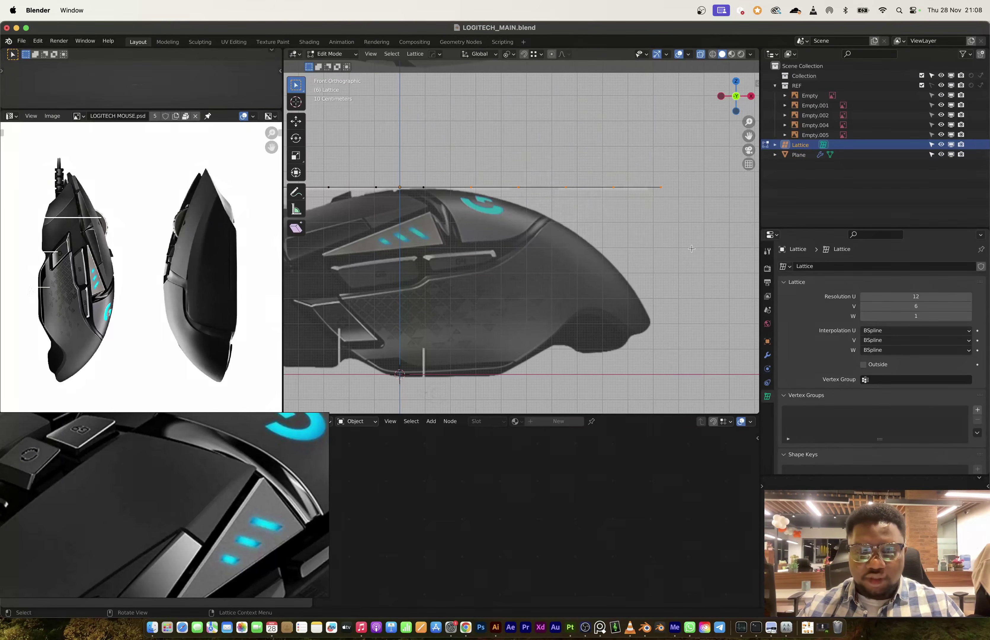
{"action": "key", "text": "g"}
{"action": "key", "text": "z"}
{"action": "left_click", "coordinate": [647, 255]}
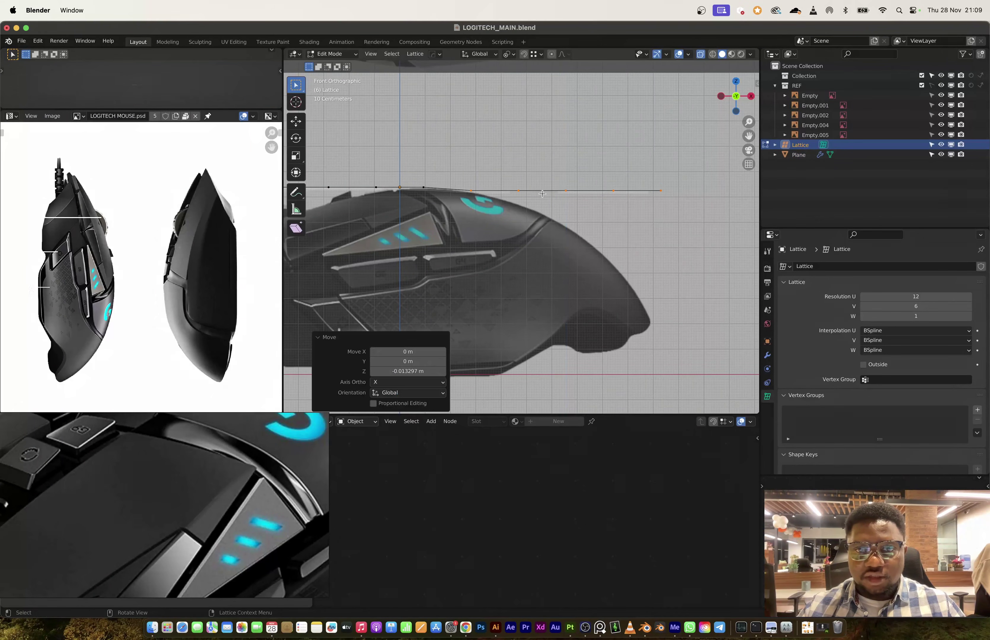
Lower the four rearmost lattice columns onto the mouse's top profile, and the last three by a further 0.082 m or so along Z.
{"action": "key", "text": "b"}
{"action": "left_click_drag", "start_coordinate": [696, 233], "coordinate": [695, 233]}
{"action": "key", "text": "g"}
{"action": "key", "text": "z"}
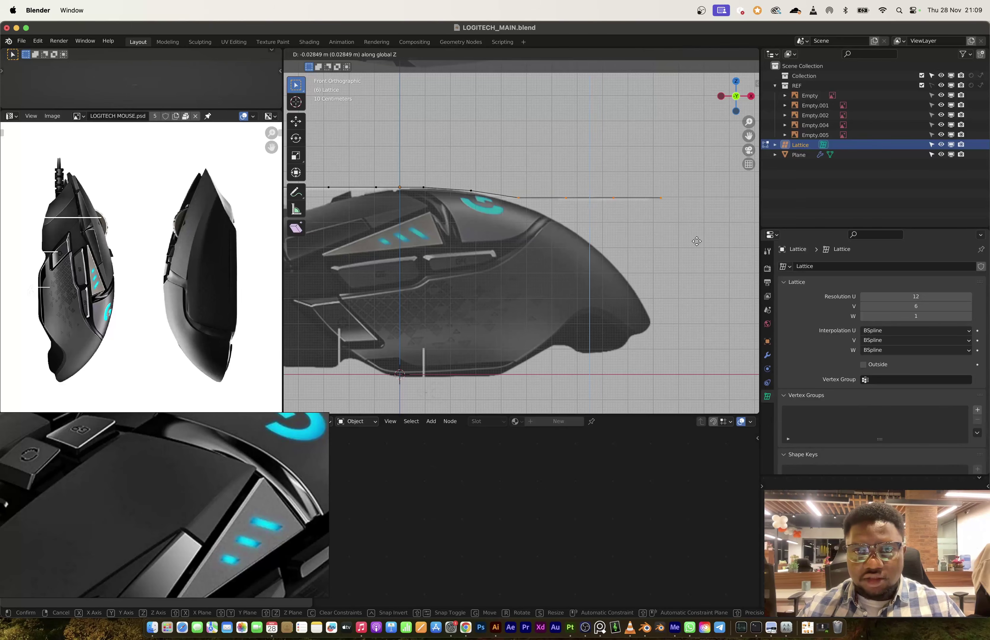
{"action": "left_click", "coordinate": [621, 191]}
{"action": "left_click_drag", "start_coordinate": [557, 176], "coordinate": [671, 234]}
{"action": "key", "text": "g"}
{"action": "key", "text": "z"}
{"action": "left_click", "coordinate": [683, 258]}
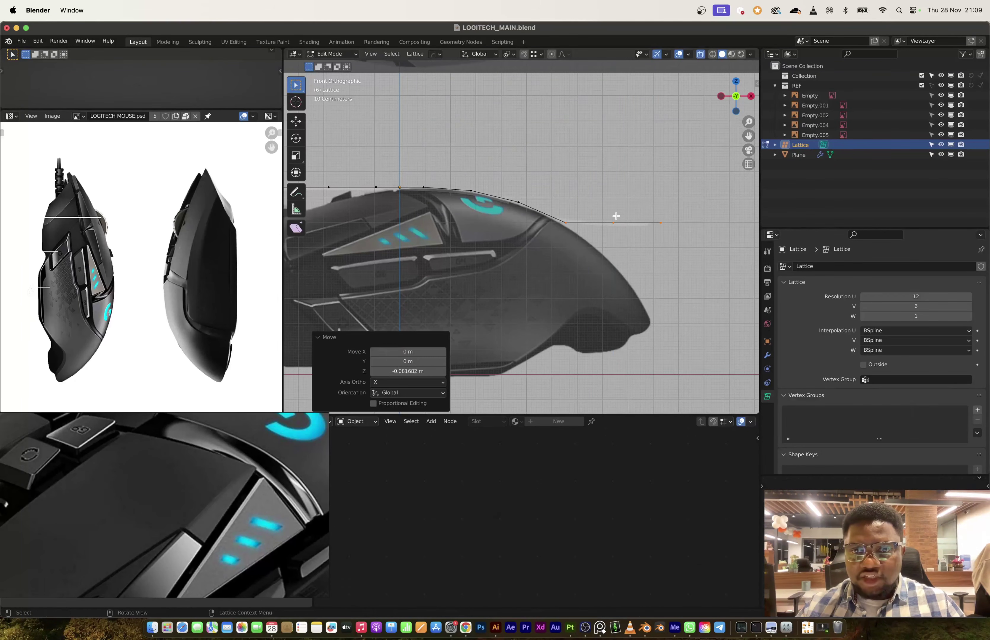
Lower the two rearmost lattice columns by about 0.13 m along Z, and the last one by about a further 0.241 m.
{"action": "key", "text": "g"}
{"action": "key", "text": "z"}
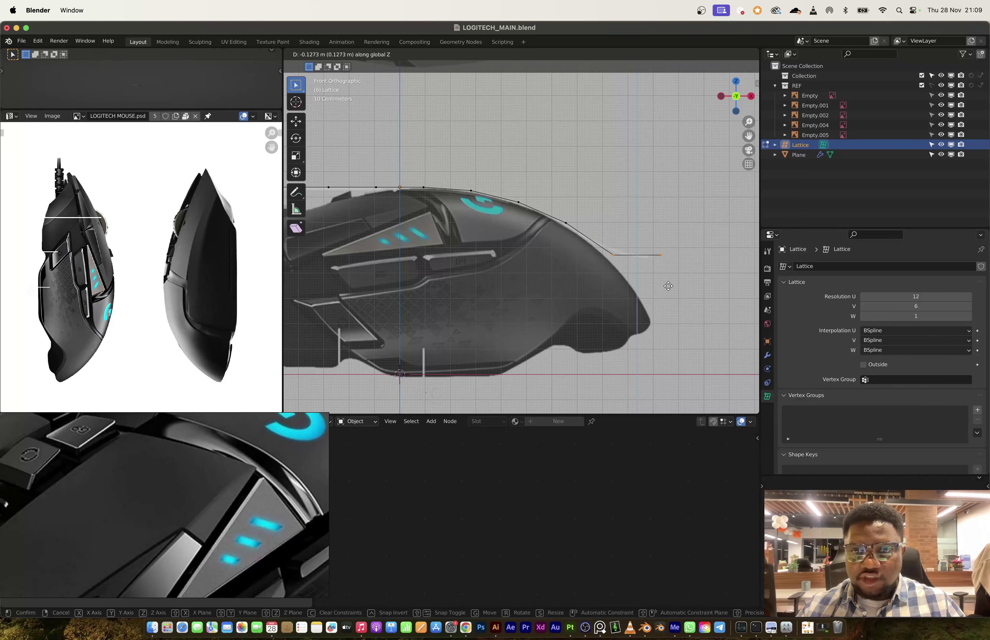
{"action": "left_click", "coordinate": [666, 287]}
{"action": "left_click", "coordinate": [661, 257]}
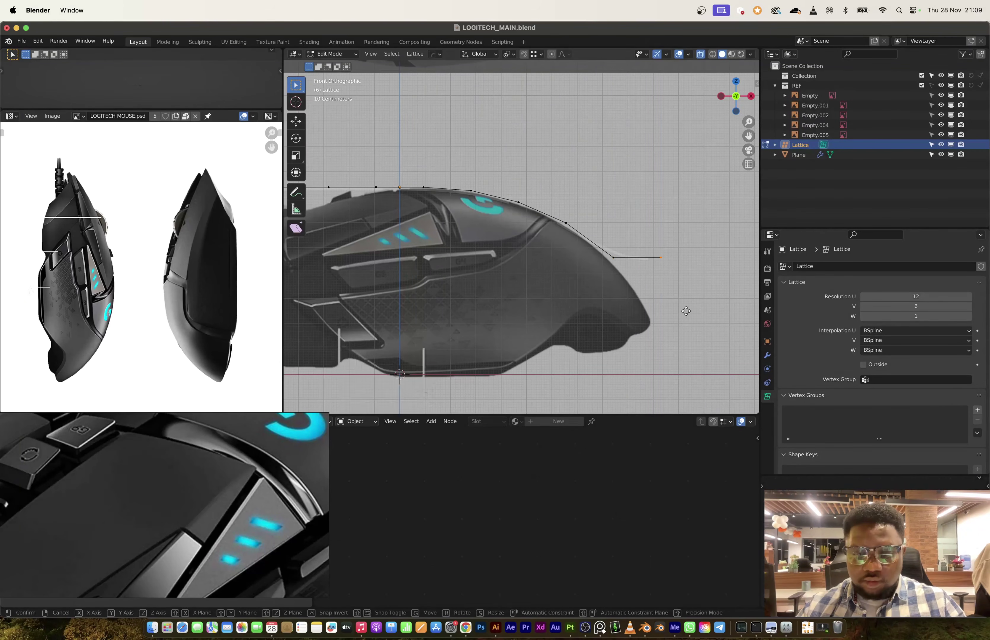
{"action": "key", "text": "g"}
{"action": "key", "text": "z"}
{"action": "left_click", "coordinate": [679, 370]}
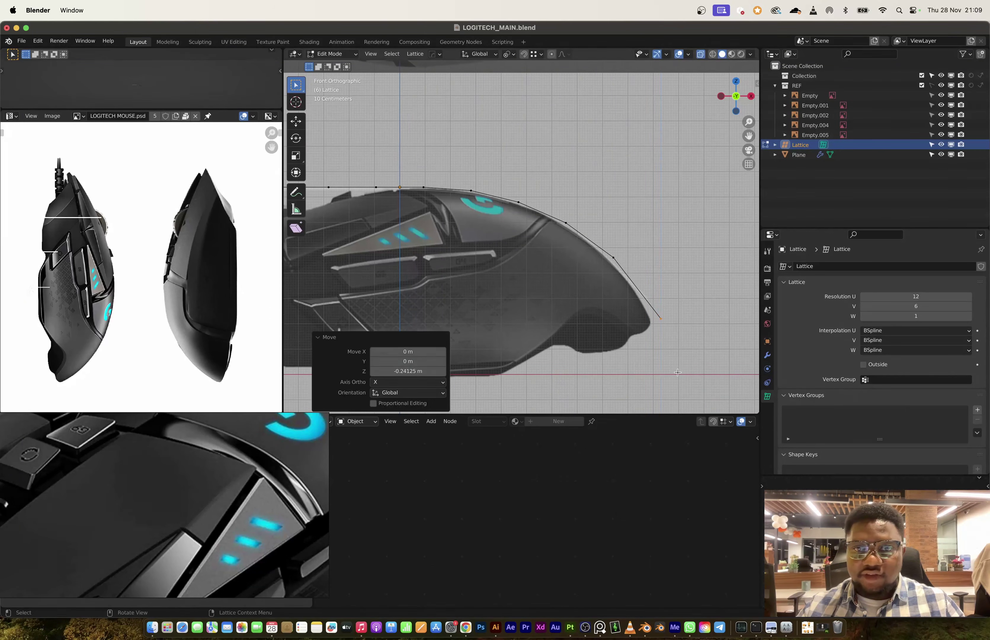
Lower the three frontmost lattice columns by about 0.084 m along Z to follow the mouse's nose profile.
{"action": "scroll", "coordinate": [418, 180], "scroll_direction": "left", "scroll_amount": 10}
{"action": "key", "text": "g"}
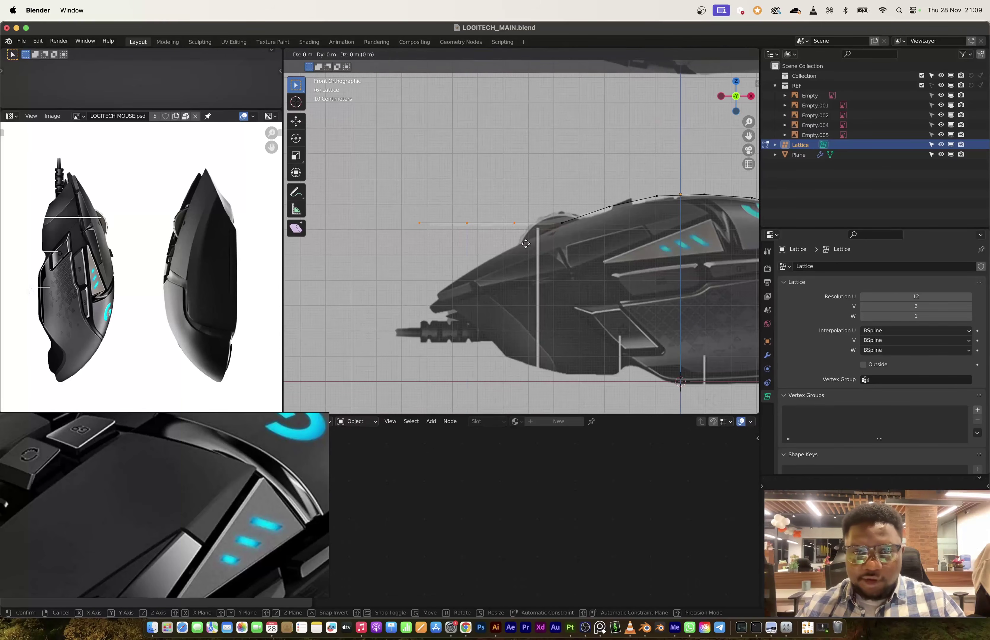
{"action": "key", "text": "z"}
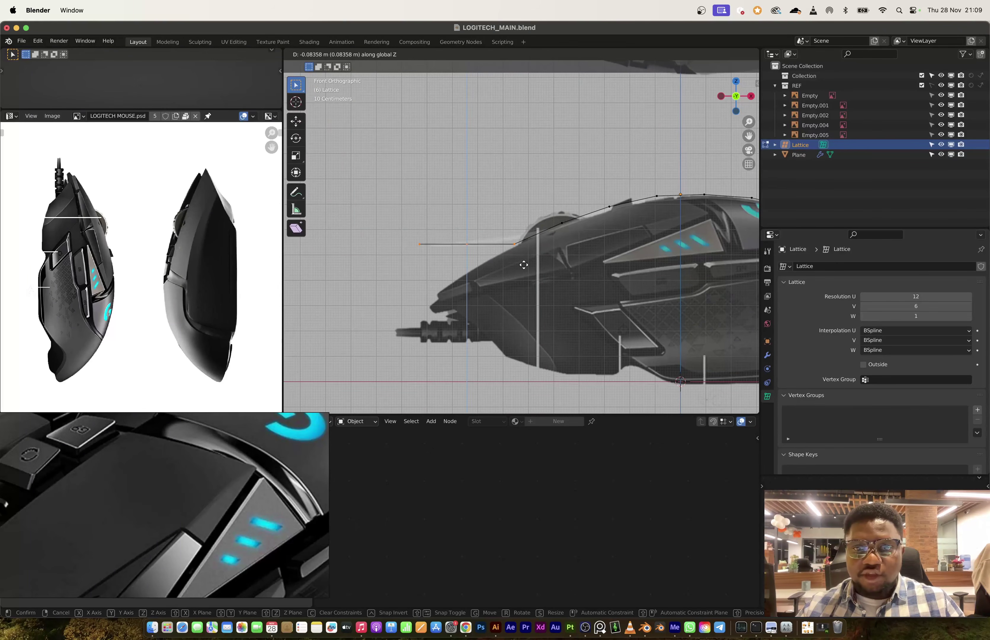
{"action": "left_click", "coordinate": [523, 265]}
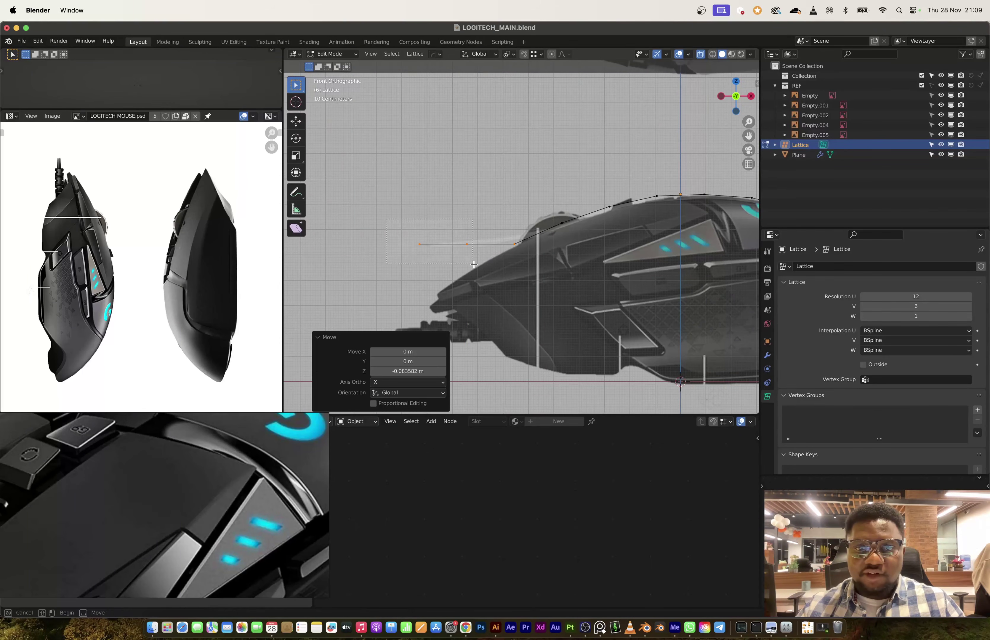
Lower the two frontmost lattice columns by about 0.095 m along Z, and the frontmost one by about a further 0.127 m.
{"action": "left_click_drag", "start_coordinate": [480, 267], "coordinate": [410, 233]}
{"action": "key", "text": "g"}
{"action": "key", "text": "z"}
{"action": "left_click", "coordinate": [482, 292]}
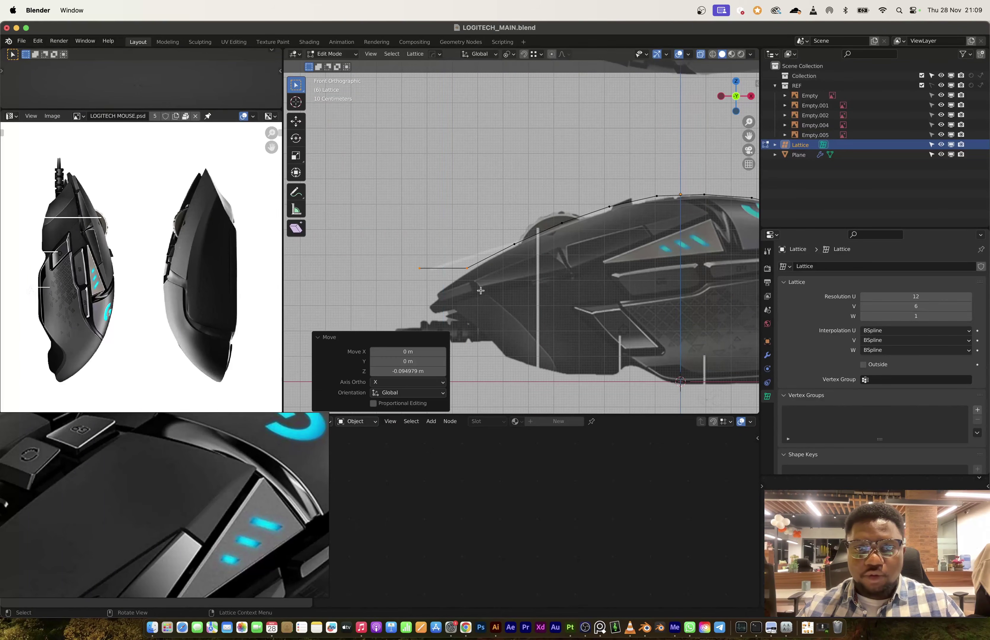
{"action": "key", "text": "g"}
{"action": "key", "text": "z"}
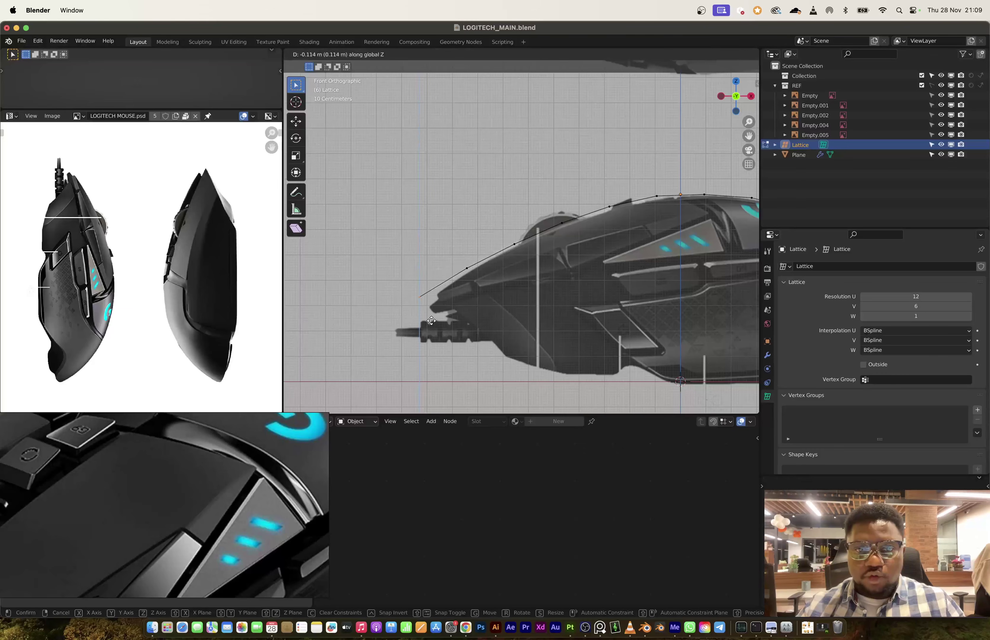
{"action": "left_click", "coordinate": [432, 324]}
In left view, lower the two outer lattice rows on the +Y side along Z towards the mouse's rounded outline.
{"action": "left_click", "coordinate": [721, 96]}
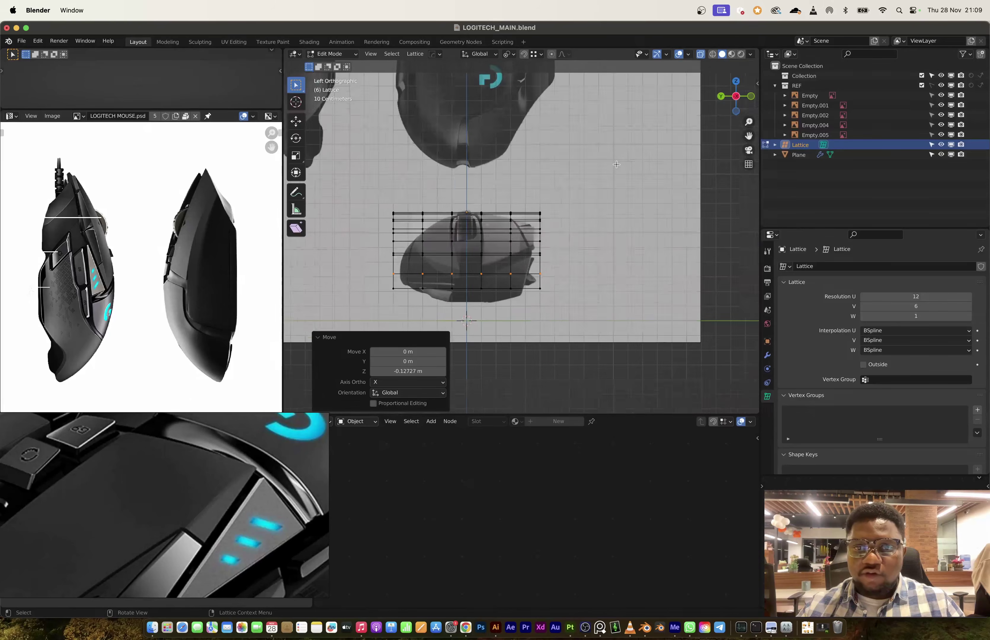
{"action": "scroll", "coordinate": [508, 242], "scroll_direction": "up", "scroll_amount": 2}
{"action": "middle_click_drag", "start_coordinate": [508, 242], "coordinate": [588, 230], "text": "shift"}
{"action": "left_click_drag", "start_coordinate": [495, 173], "coordinate": [577, 325]}
{"action": "scroll", "coordinate": [564, 277], "scroll_direction": "up", "scroll_amount": 2}
{"action": "key", "text": "g"}
{"action": "key", "text": "z"}
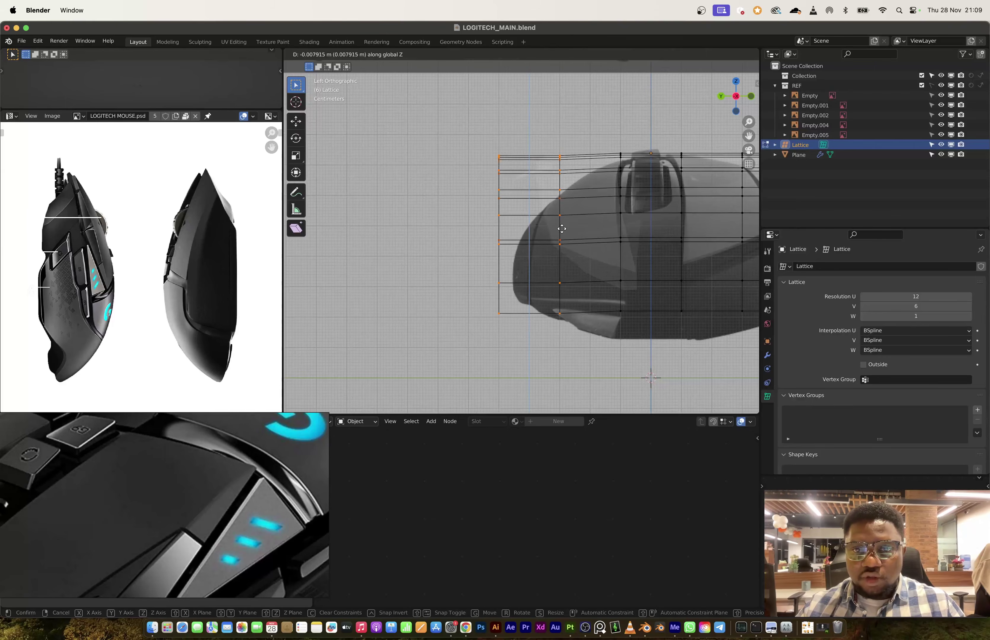
{"action": "left_click", "coordinate": [565, 246]}
Lower the outermost lattice row on the +Y side by about 0.127 m along Z.
{"action": "left_click_drag", "start_coordinate": [474, 153], "coordinate": [523, 356]}
{"action": "key", "text": "g"}
{"action": "key", "text": "z"}
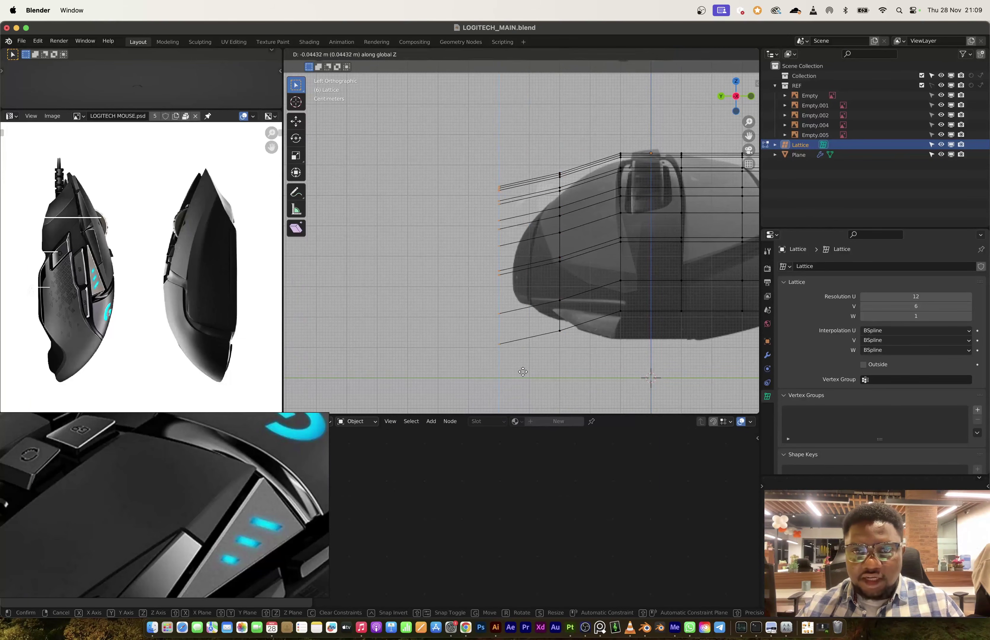
{"action": "left_click", "coordinate": [538, 389]}
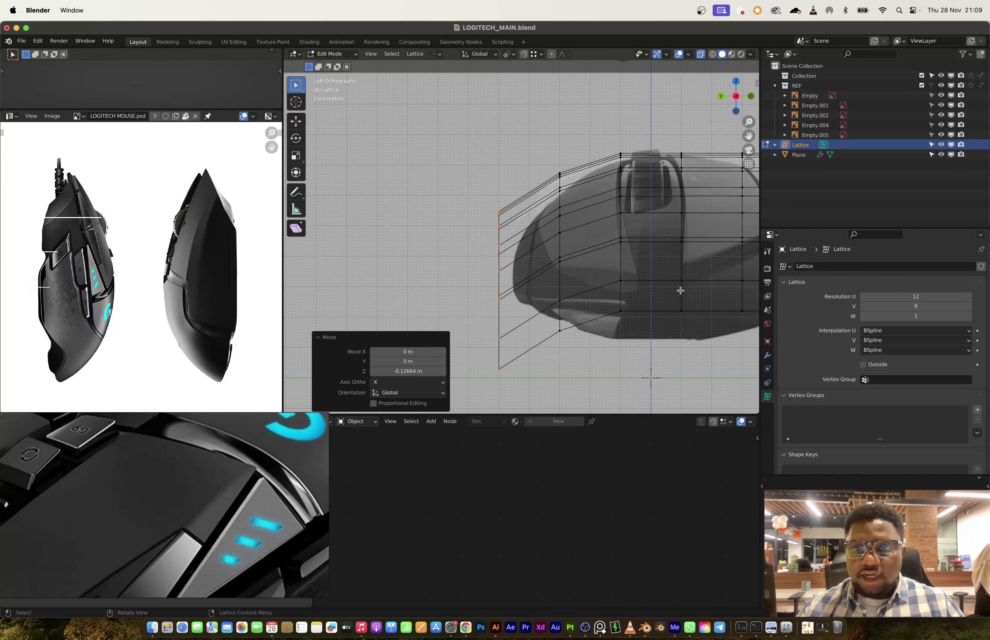
Lower the outer lattice rows on the -Y side in the same way and return to Object Mode.
{"action": "left_click_drag", "start_coordinate": [753, 101], "coordinate": [661, 224]}
{"action": "middle_click_drag", "start_coordinate": [661, 224], "coordinate": [469, 238]}
{"action": "scroll", "coordinate": [590, 226], "scroll_direction": "up", "scroll_amount": 3}
{"action": "middle_click_drag", "start_coordinate": [590, 226], "coordinate": [481, 227]}
{"action": "key", "text": "Tab"}
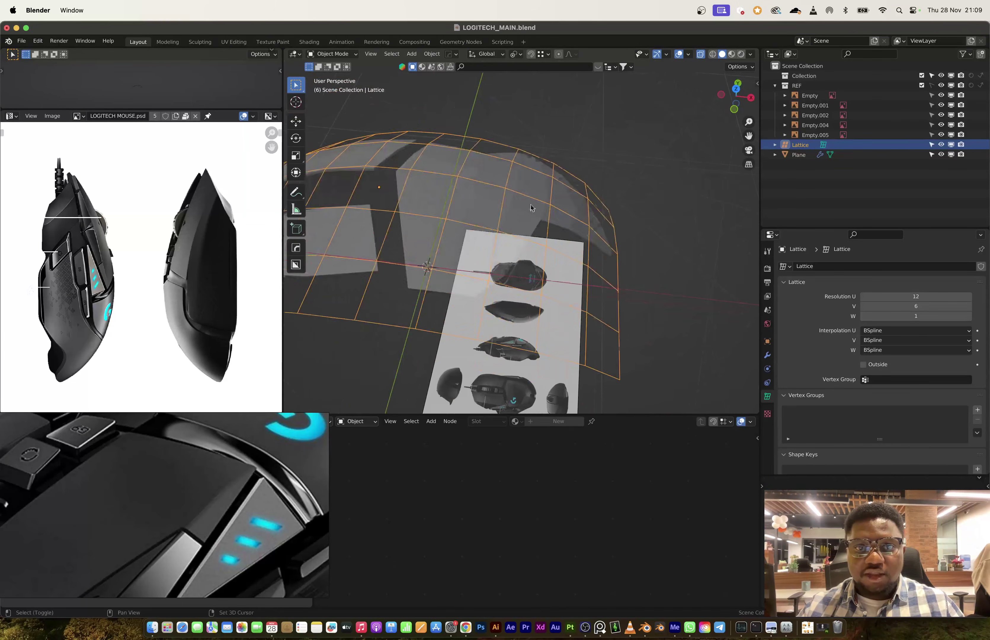
Select the curved mouse panels and apply their Lattice modifier, keeping the Solidify modifier live.
{"action": "left_click", "coordinate": [481, 226]}
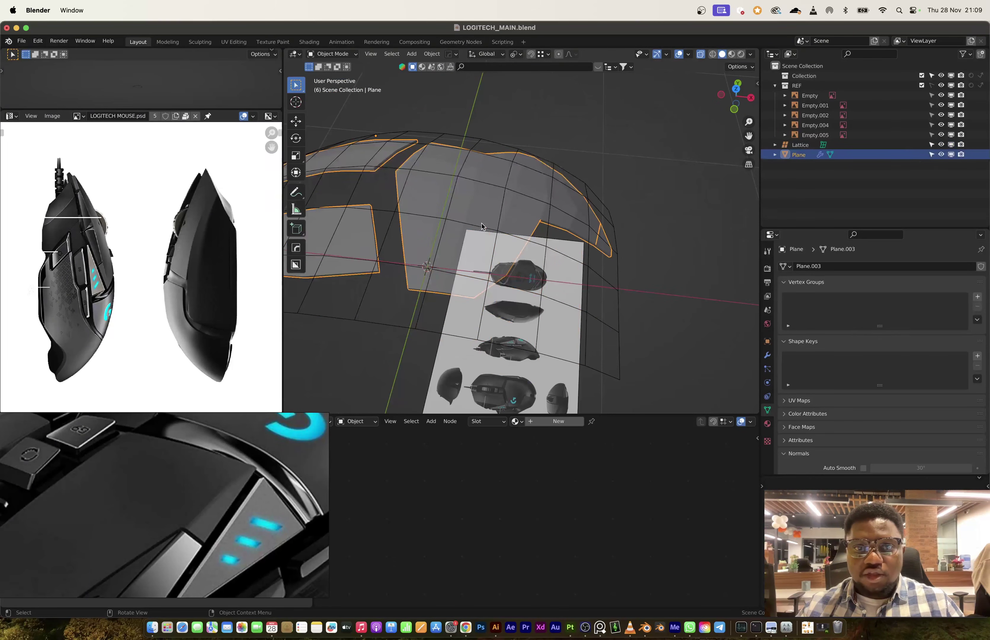
{"action": "left_click", "coordinate": [735, 88]}
{"action": "middle_click_drag", "start_coordinate": [466, 243], "coordinate": [592, 212], "text": "shift"}
{"action": "middle_click_drag", "start_coordinate": [638, 258], "coordinate": [609, 236]}
{"action": "left_click", "coordinate": [768, 356]}
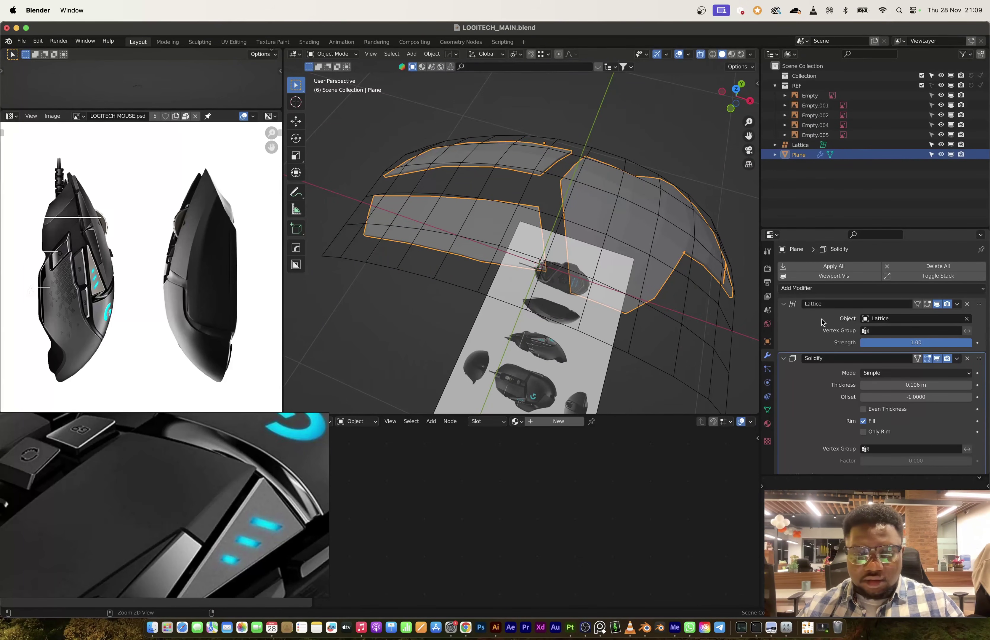
{"action": "key", "text": "ctrl+a"}
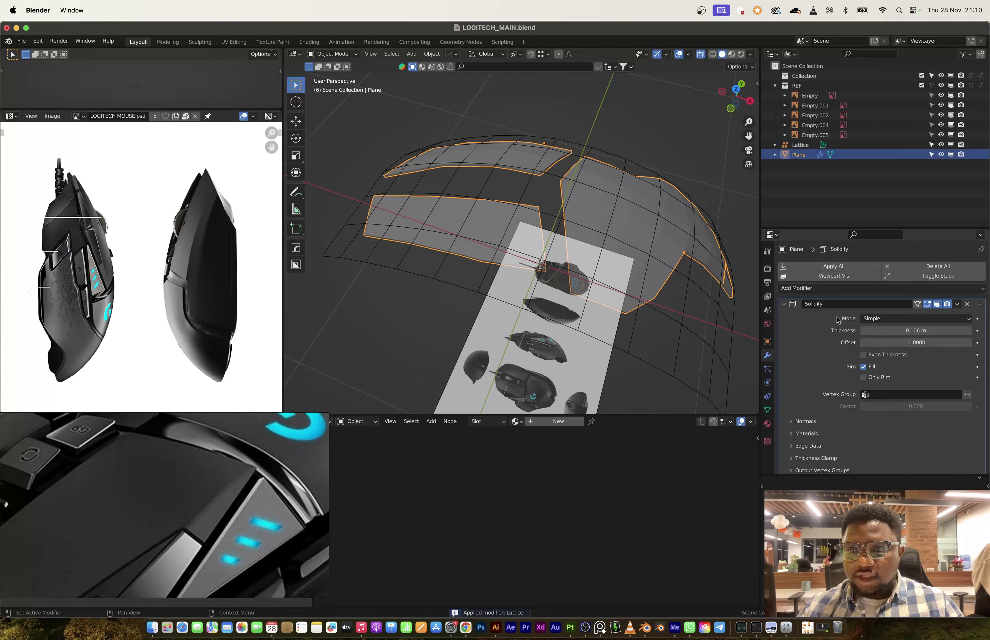
Delete the lattice and remove the Solidify modifier from the curved mouse panels.
{"action": "left_click", "coordinate": [616, 153]}
{"action": "middle_click_drag", "start_coordinate": [555, 204], "coordinate": [737, 237]}
{"action": "key", "text": "x"}
{"action": "left_click", "coordinate": [601, 188]}
{"action": "left_click", "coordinate": [629, 209]}
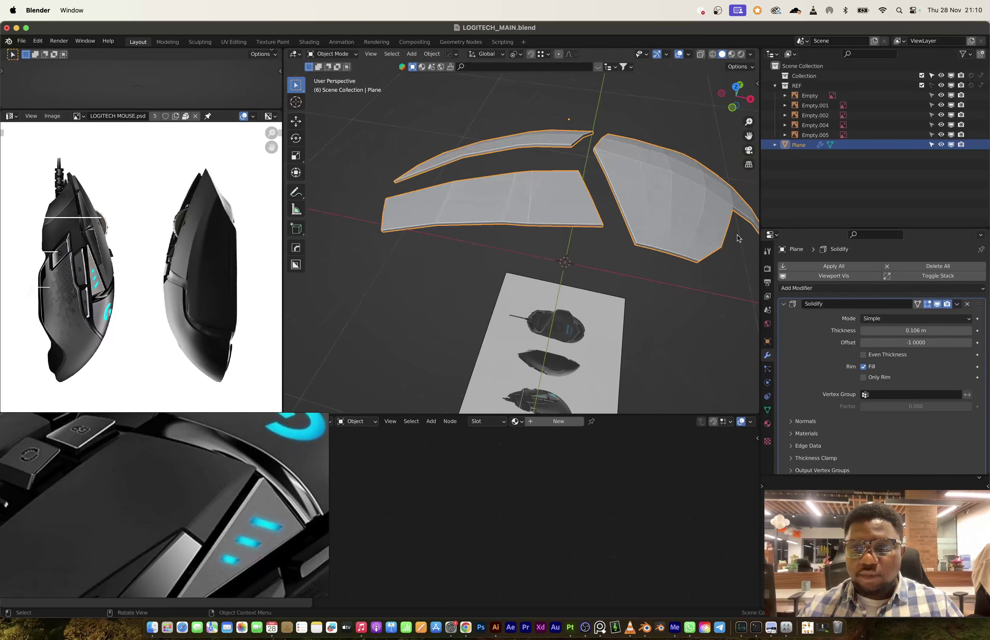
{"action": "key", "text": "ctrl+a"}
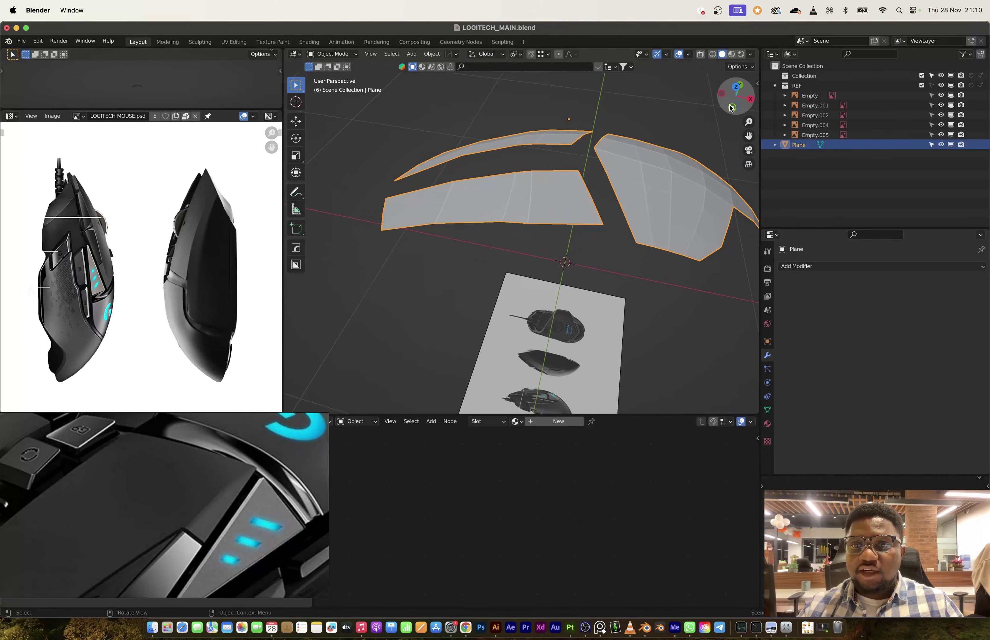
In Edit Mode, duplicate the rear panel's notch edge and place the copy across the gap on the side panel's outline in top view.
{"action": "middle_click_drag", "start_coordinate": [731, 109], "coordinate": [553, 157], "text": "shift"}
{"action": "key", "text": "Tab"}
{"action": "left_click", "coordinate": [561, 293]}
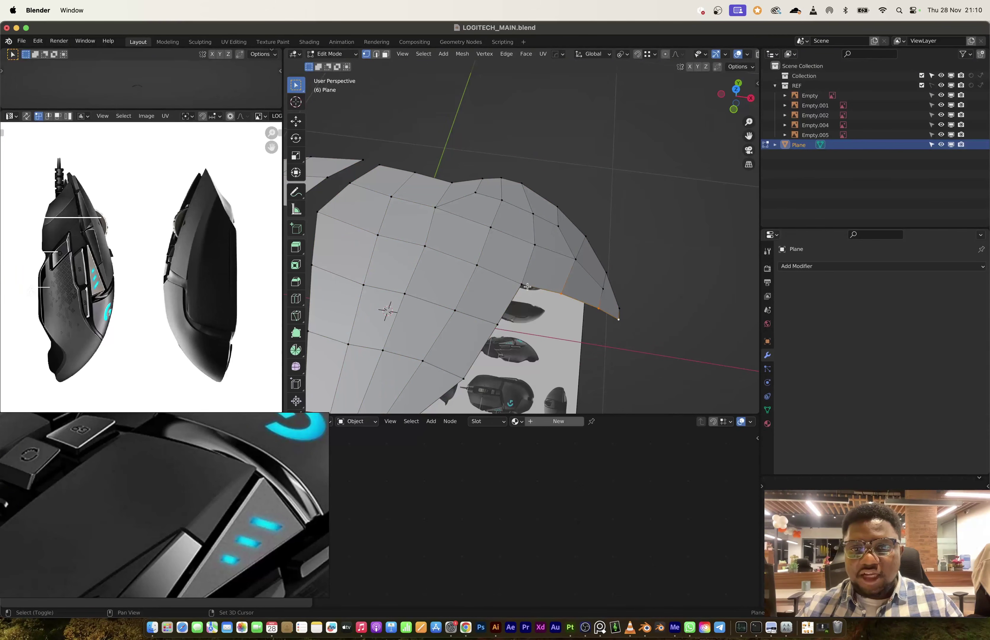
{"action": "left_click", "coordinate": [736, 89]}
{"action": "scroll", "coordinate": [530, 237], "scroll_direction": "up", "scroll_amount": 4}
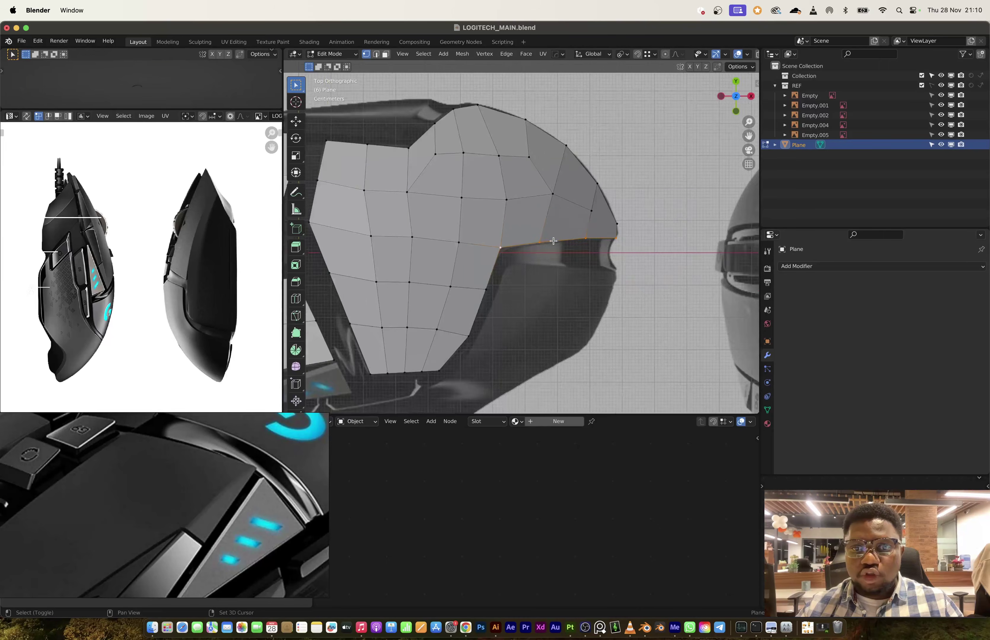
{"action": "scroll", "coordinate": [530, 237], "scroll_direction": "down", "scroll_amount": 3, "text": "shift"}
{"action": "key", "text": "g"}
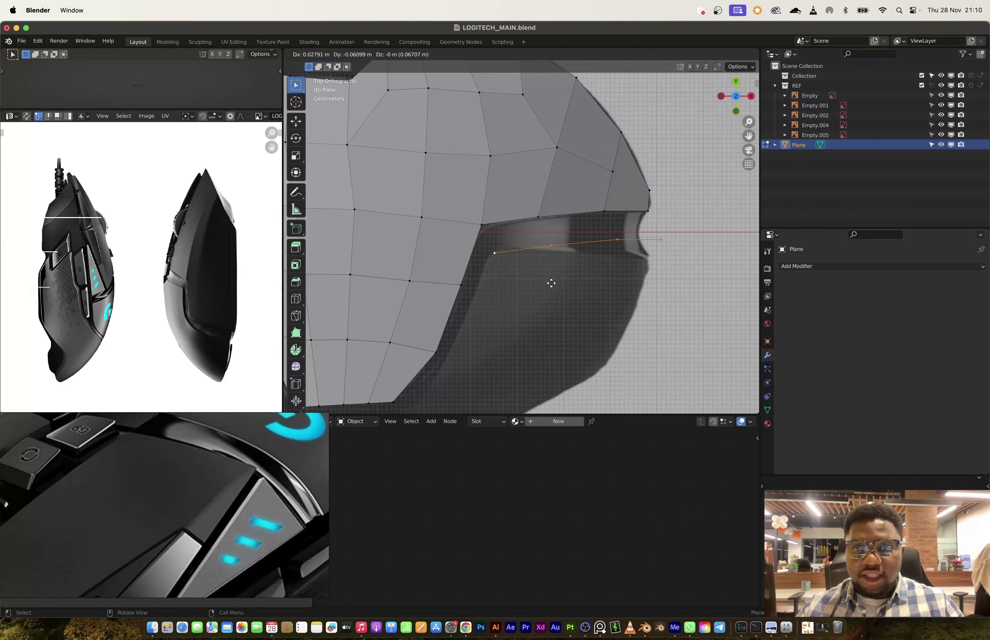
{"action": "left_click", "coordinate": [550, 284]}
Rotate the duplicated edge by about 7°, relax it with LoopTools, and scale it to fit the reference outline.
{"action": "key", "text": "r"}
{"action": "left_click", "coordinate": [606, 324]}
{"action": "right_click", "coordinate": [606, 324]}
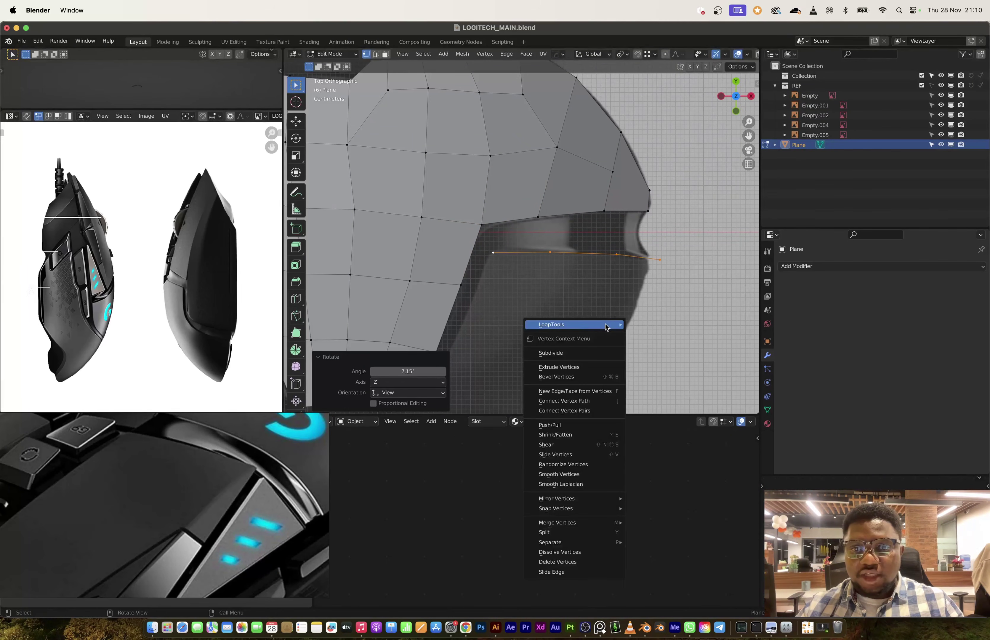
{"action": "mouse_move", "coordinate": [607, 324]}
{"action": "left_click", "coordinate": [667, 384]}
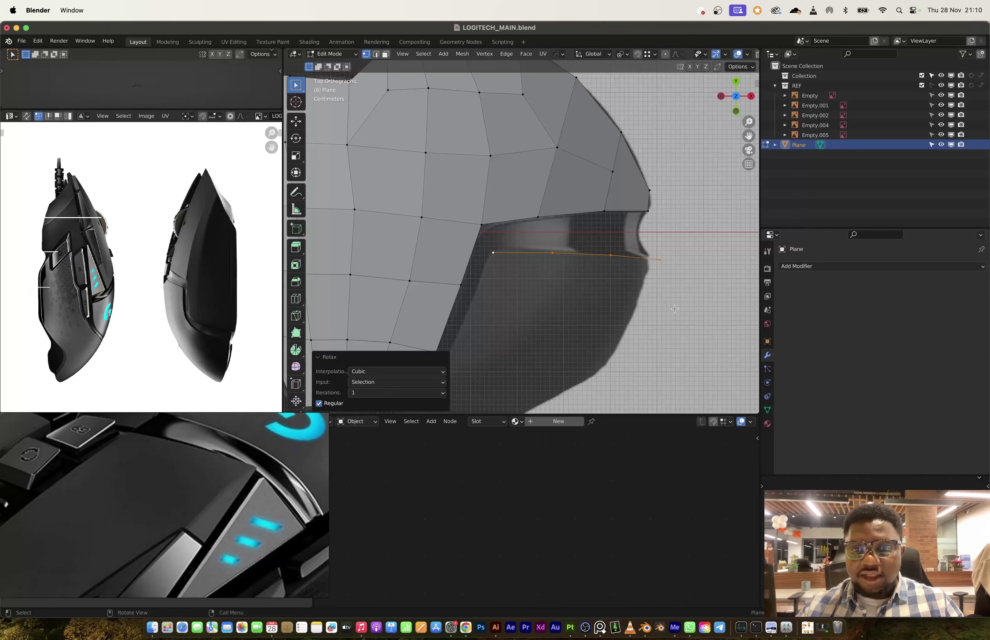
{"action": "key", "text": "s"}
{"action": "left_click", "coordinate": [667, 314]}
Extrude the duplicated edge's inner end vertex in a chain along the side panel's outline to the tip of the light strip.
{"action": "middle_click_drag", "start_coordinate": [666, 315], "coordinate": [698, 220], "text": "shift"}
{"action": "left_click", "coordinate": [525, 158]}
{"action": "middle_click_drag", "start_coordinate": [522, 177], "coordinate": [594, 152], "text": "shift"}
{"action": "key", "text": "e"}
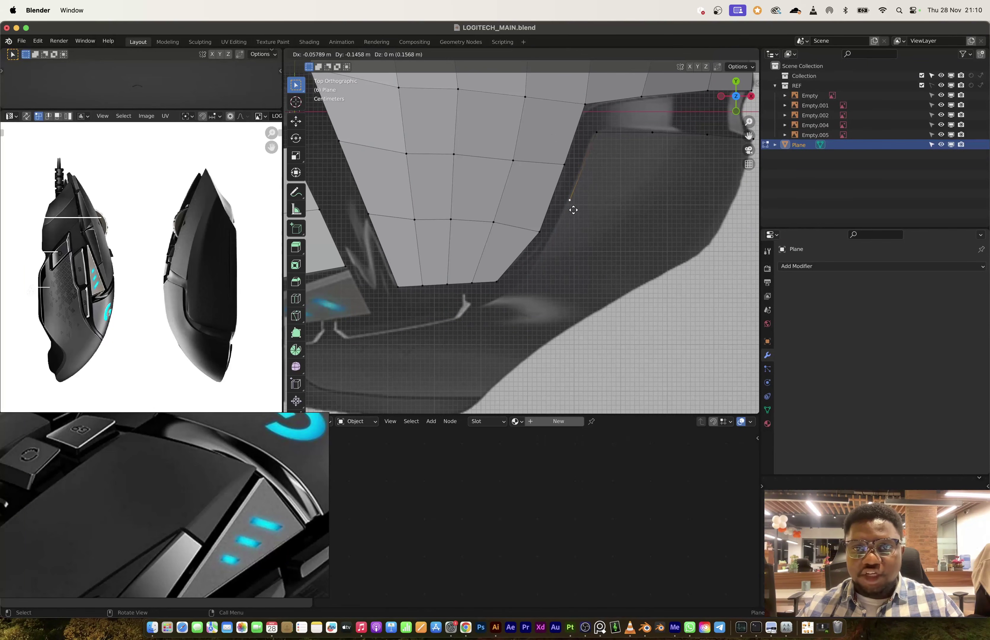
{"action": "left_click", "coordinate": [580, 191]}
{"action": "key", "text": "e"}
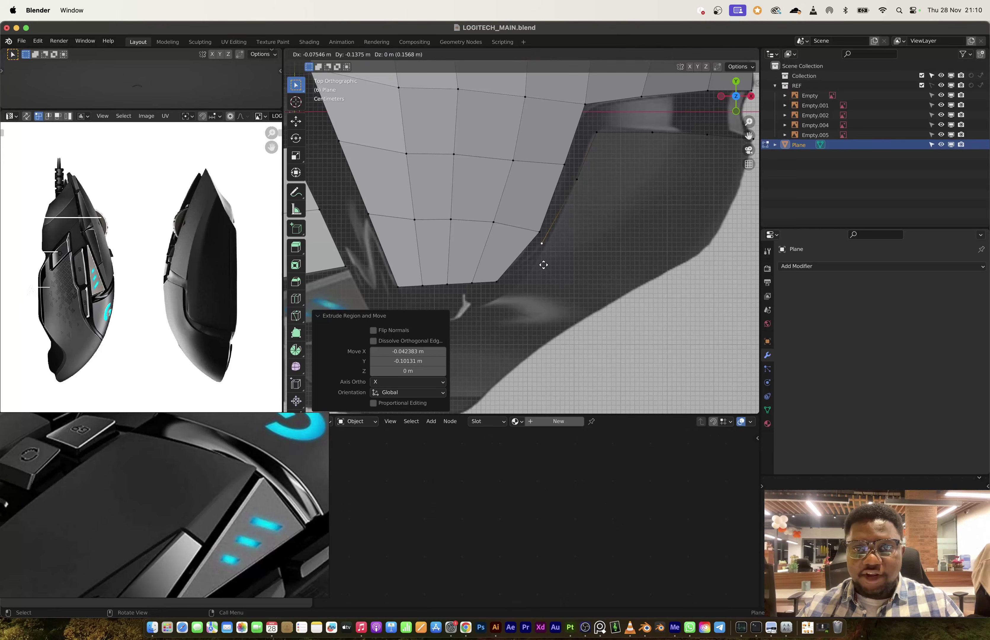
{"action": "left_click", "coordinate": [545, 265]}
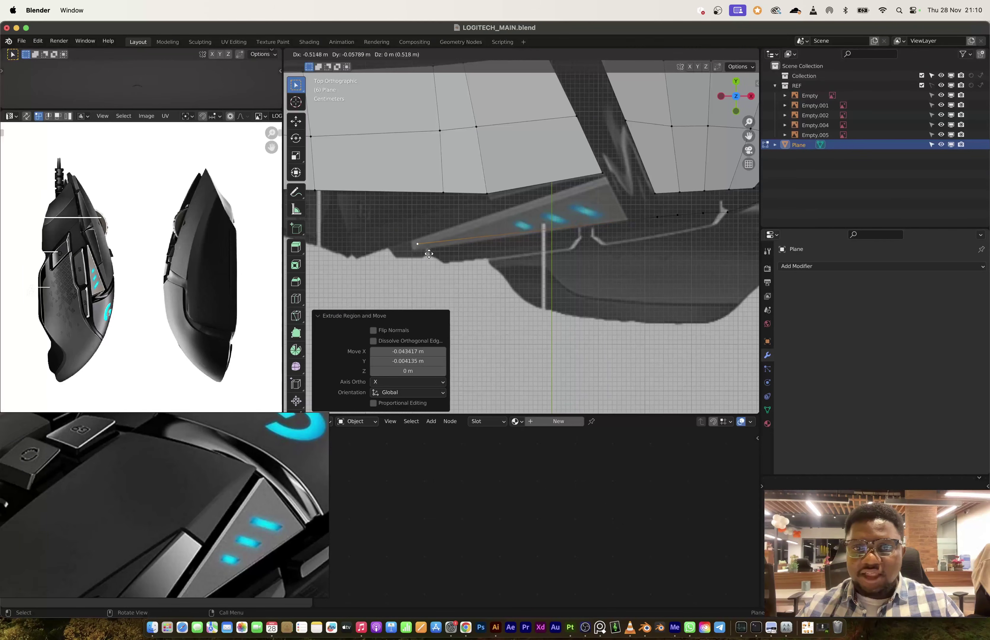
{"action": "left_click", "coordinate": [429, 253]}
Subdivide the last long segment of the side outline with 5 cuts.
{"action": "left_click", "coordinate": [651, 226], "text": "shift"}
{"action": "right_click", "coordinate": [621, 230]}
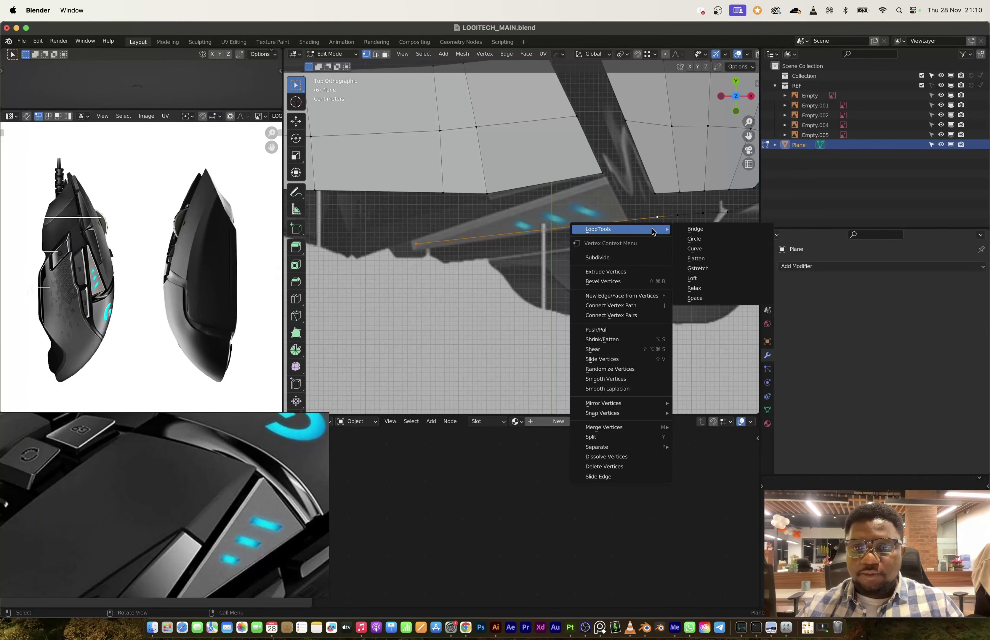
{"action": "left_click", "coordinate": [623, 258]}
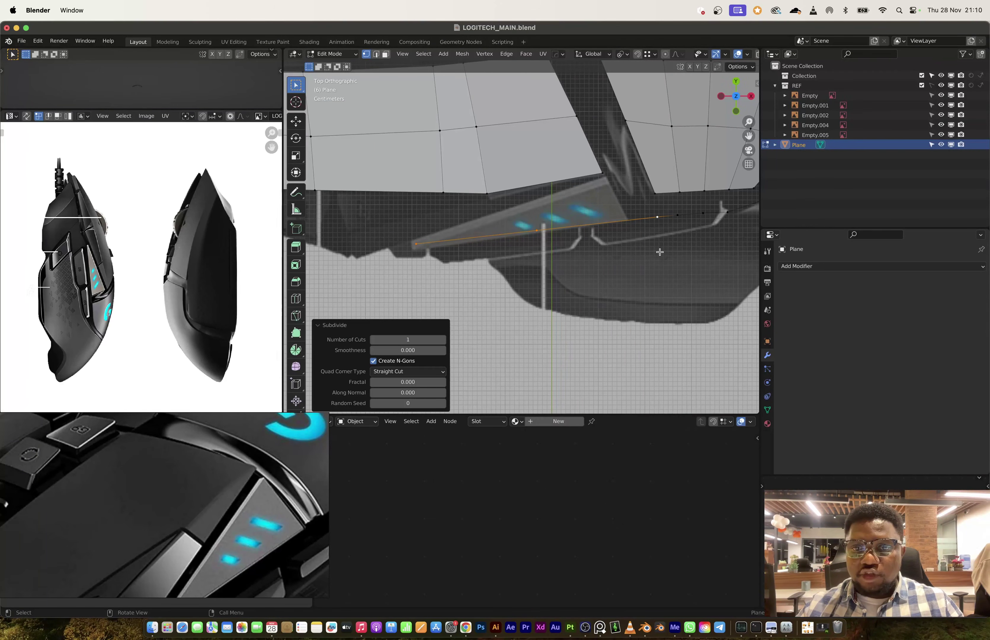
{"action": "left_click", "coordinate": [443, 339]}
{"action": "left_click", "coordinate": [443, 339]}
{"action": "middle_click_drag", "start_coordinate": [478, 291], "coordinate": [510, 180]}
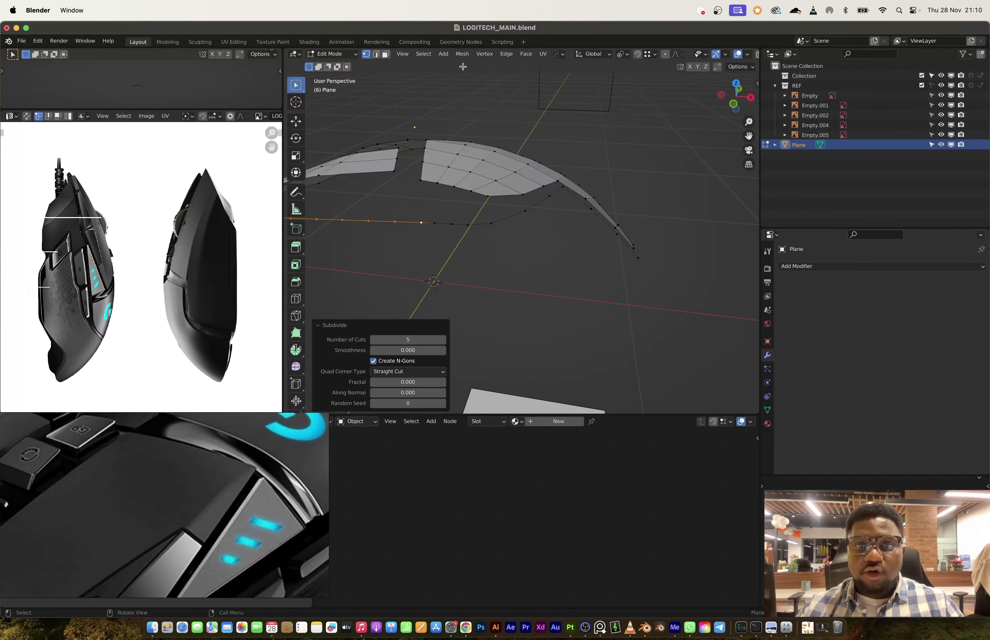
Grow the side outline selection and, in front view, lower its vertices along Z onto the side panel's upper seam.
{"action": "left_click", "coordinate": [432, 54]}
{"action": "mouse_move", "coordinate": [453, 201]}
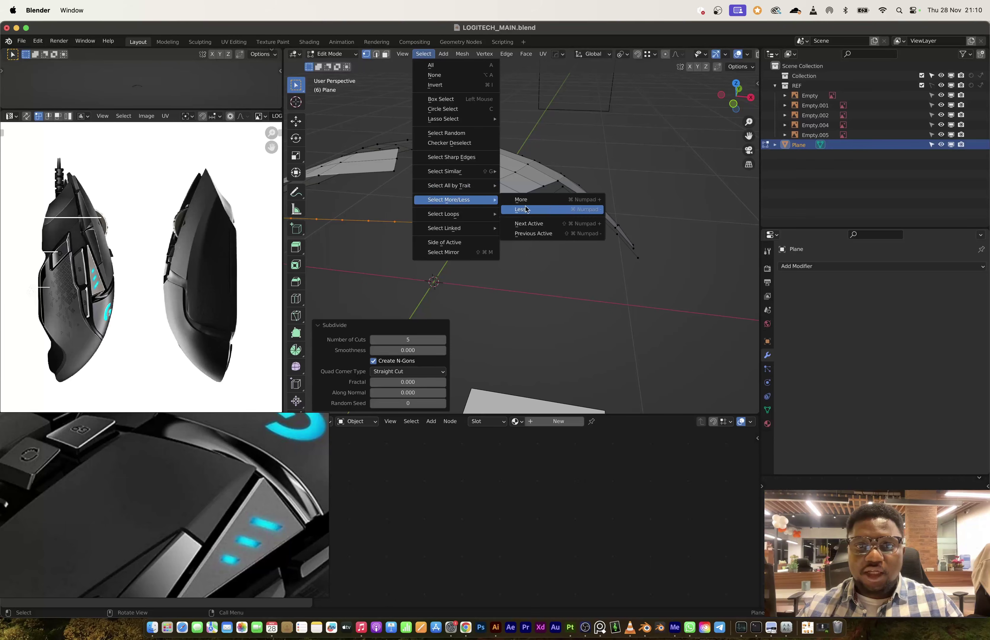
{"action": "left_click", "coordinate": [542, 202]}
{"action": "key", "text": "KP_1"}
{"action": "key", "text": "g"}
{"action": "key", "text": "z"}
{"action": "left_click", "coordinate": [565, 86]}
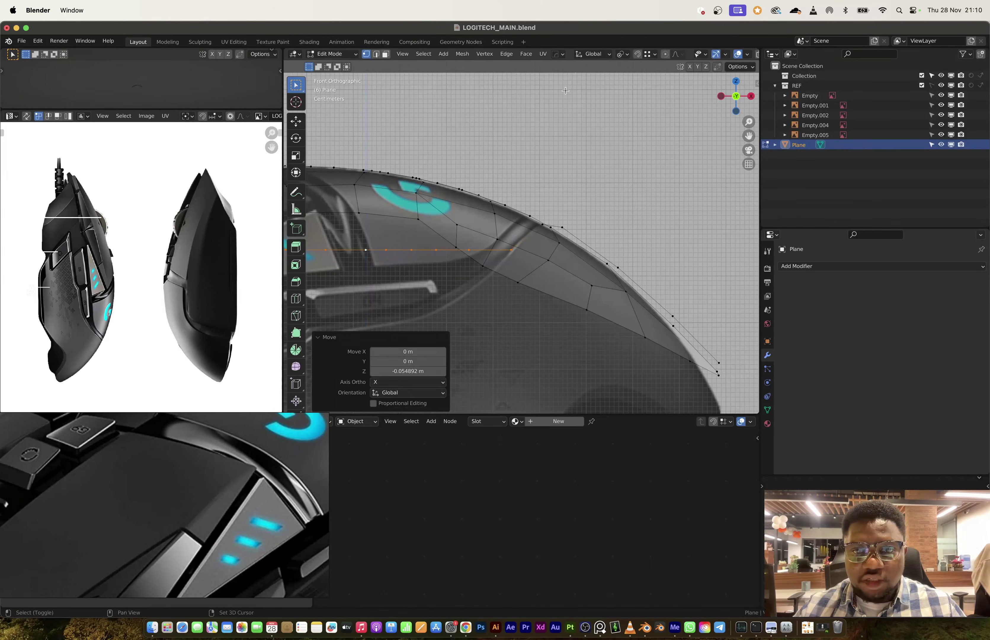
{"action": "middle_click_drag", "start_coordinate": [535, 265], "coordinate": [612, 211], "text": "shift"}
{"action": "key", "text": "g"}
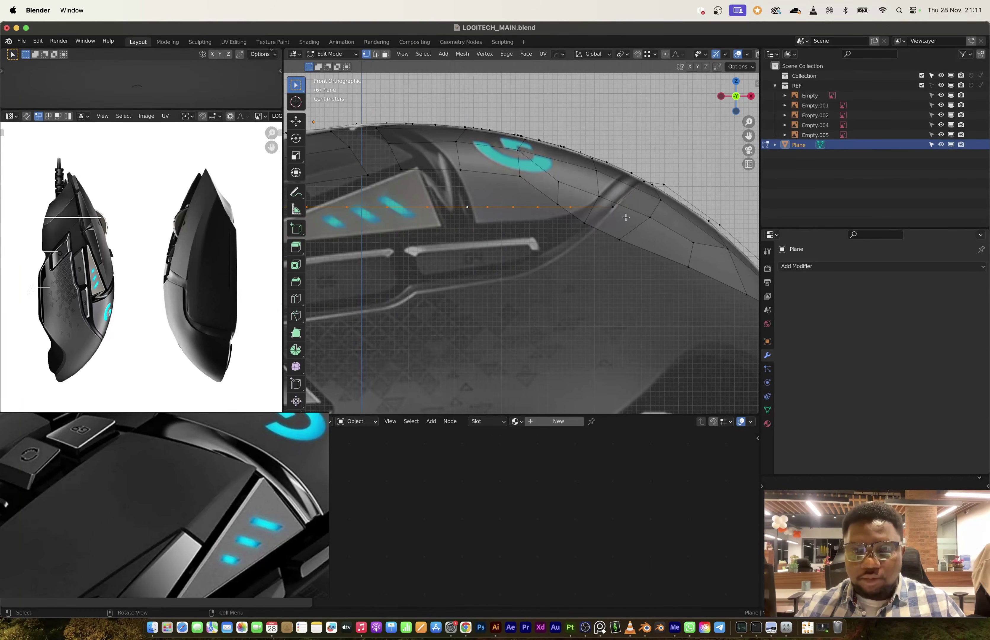
{"action": "key", "text": "z"}
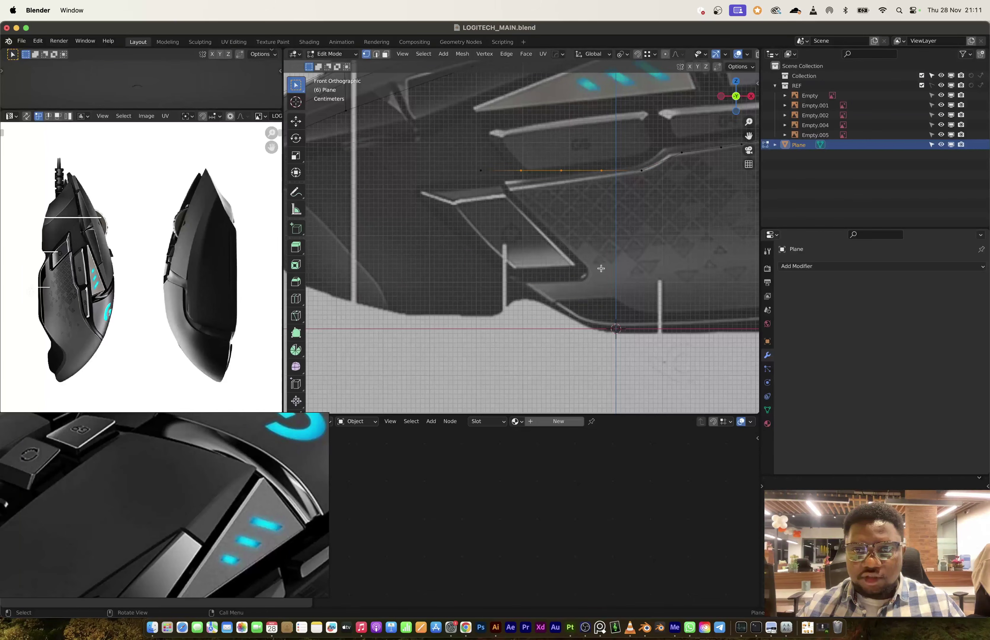
Dissolve the extra vertices in the long segment and move its front end vertex onto the textured side panel's upper corner.
{"action": "key", "text": "x"}
{"action": "left_click", "coordinate": [603, 271]}
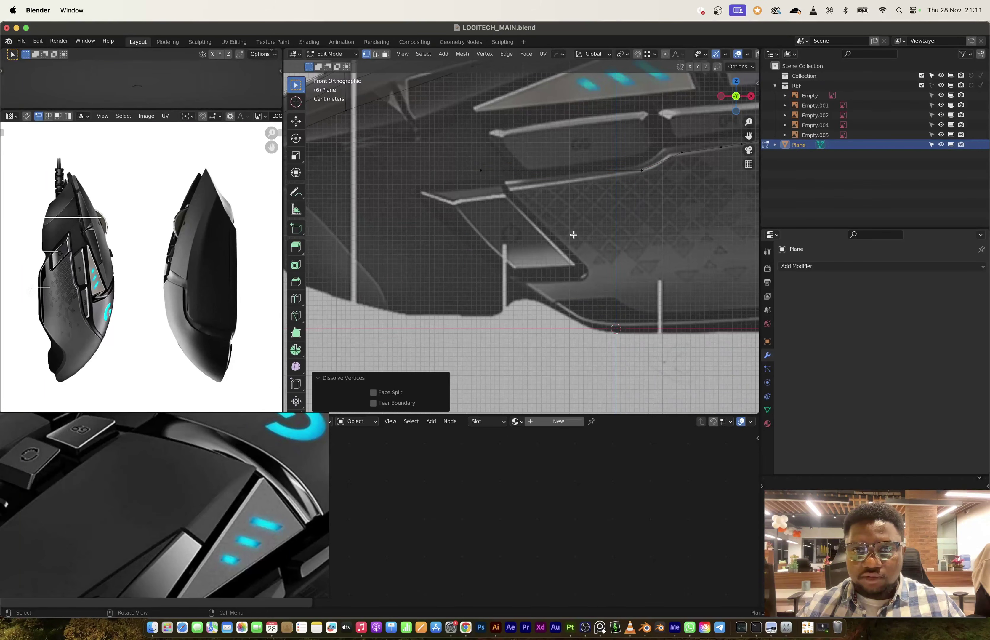
{"action": "left_click", "coordinate": [490, 173]}
{"action": "key", "text": "g"}
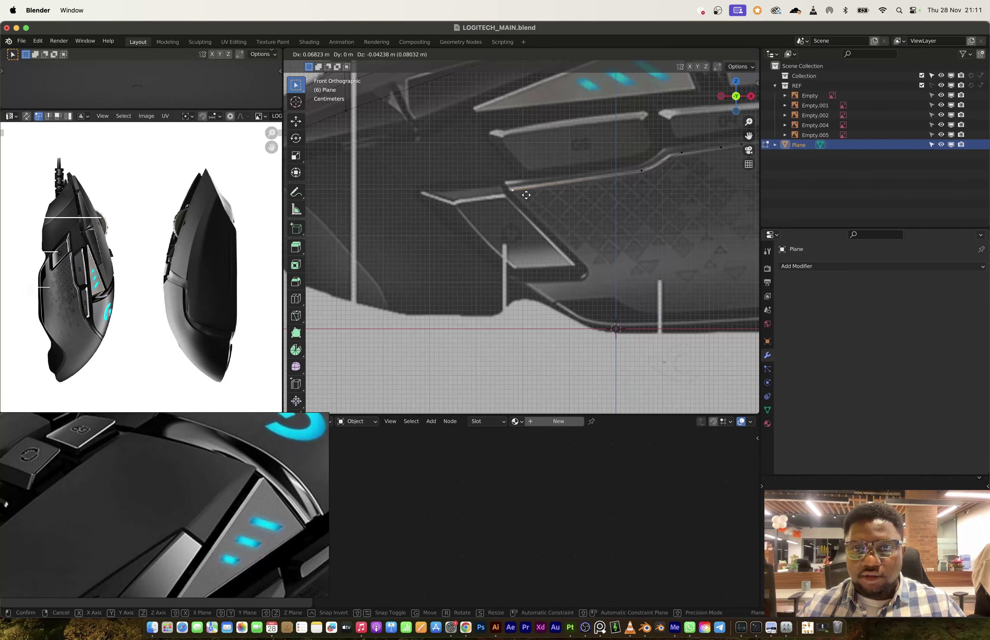
{"action": "left_click", "coordinate": [525, 195]}
Slide the outline vertex at the seam's bend by a factor of about 0.3 and raise it about 0.011 m onto the seam.
{"action": "middle_click_drag", "start_coordinate": [608, 184], "coordinate": [510, 200], "text": "shift"}
{"action": "left_click", "coordinate": [584, 171]}
{"action": "key", "text": "g"}
{"action": "key", "text": "g"}
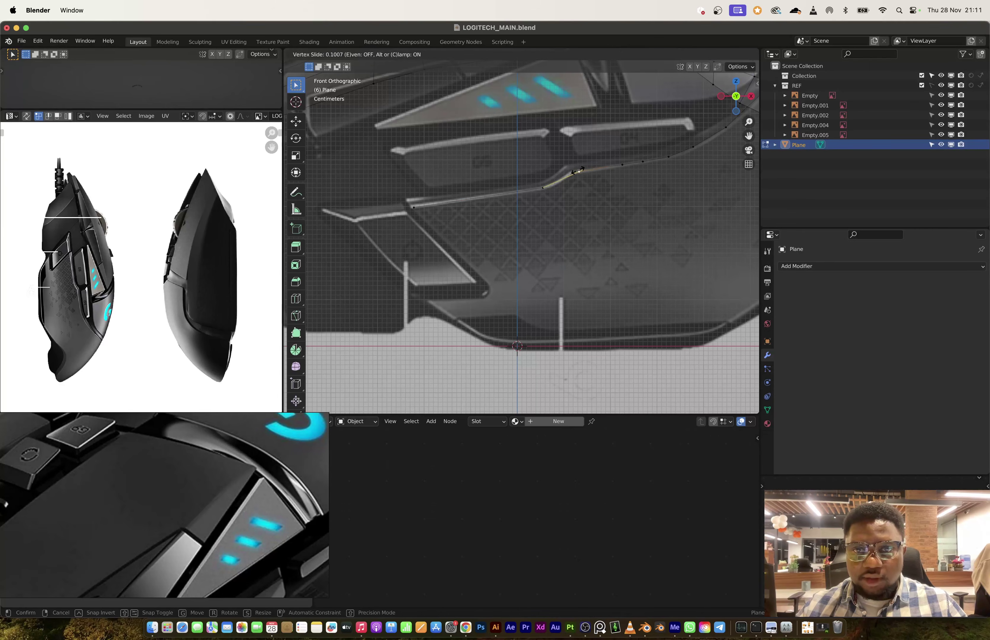
{"action": "left_click", "coordinate": [569, 170]}
{"action": "key", "text": "g"}
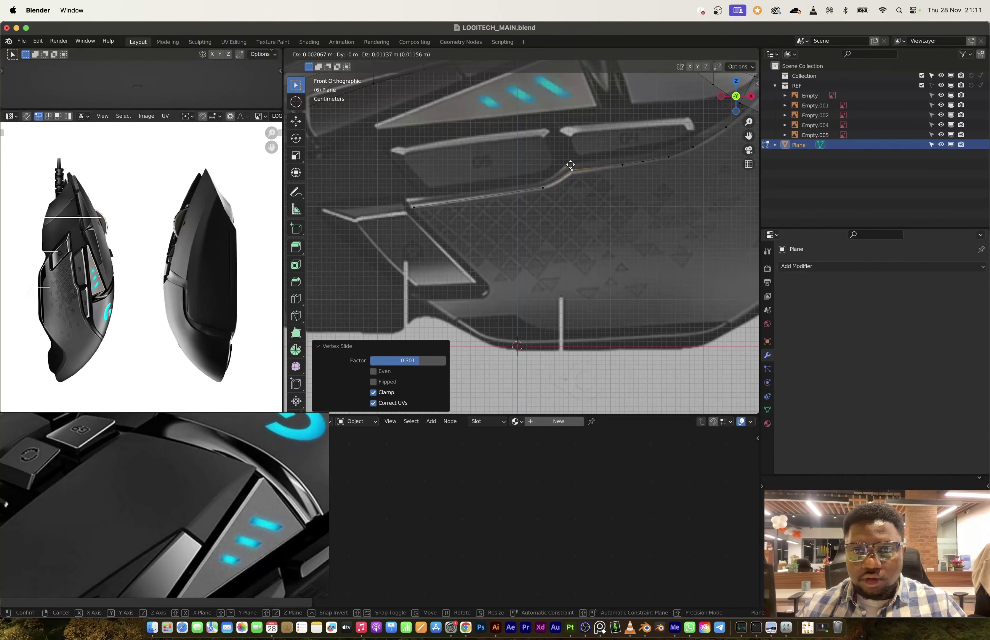
{"action": "left_click", "coordinate": [570, 165]}
Select the rear panel's outermost edge row and the next parallel edge loop, and lower them about 0.024 m along Z.
{"action": "middle_click_drag", "start_coordinate": [610, 154], "coordinate": [600, 193]}
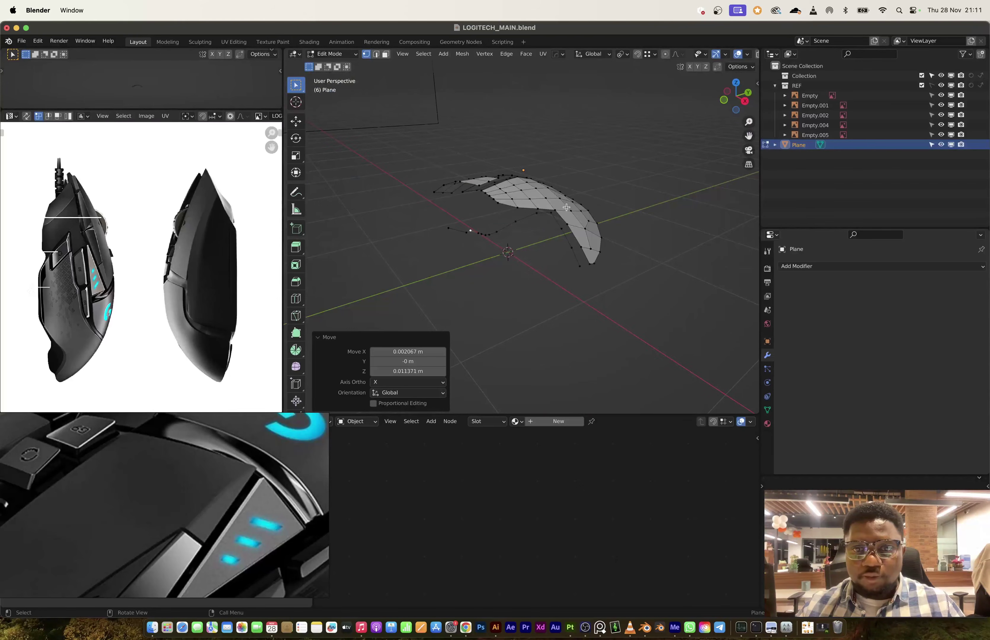
{"action": "key", "text": "Tab"}
{"action": "scroll", "coordinate": [530, 214], "scroll_direction": "up", "scroll_amount": 3}
{"action": "mouse_move", "coordinate": [530, 214]}
{"action": "middle_mouse_down"}
{"action": "mouse_move", "coordinate": [510, 224]}
{"action": "mouse_move", "coordinate": [490, 212]}
{"action": "mouse_move", "coordinate": [560, 176]}
{"action": "mouse_move", "coordinate": [682, 161]}
{"action": "mouse_move", "coordinate": [459, 212]}
{"action": "mouse_move", "coordinate": [549, 208]}
{"action": "mouse_move", "coordinate": [594, 167]}
{"action": "mouse_move", "coordinate": [541, 179]}
{"action": "mouse_move", "coordinate": [572, 201]}
{"action": "mouse_move", "coordinate": [574, 229]}
{"action": "mouse_move", "coordinate": [531, 216]}
{"action": "middle_mouse_up"}
{"action": "key", "text": "Tab"}
{"action": "middle_click_drag", "start_coordinate": [470, 258], "coordinate": [509, 278]}
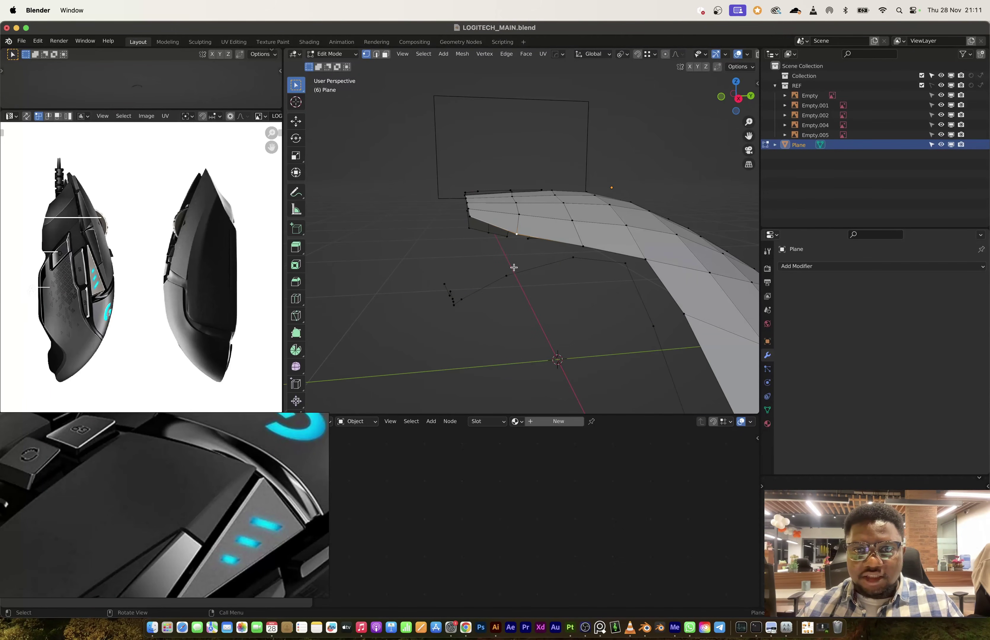
{"action": "key", "text": "2"}
{"action": "key", "text": "1"}
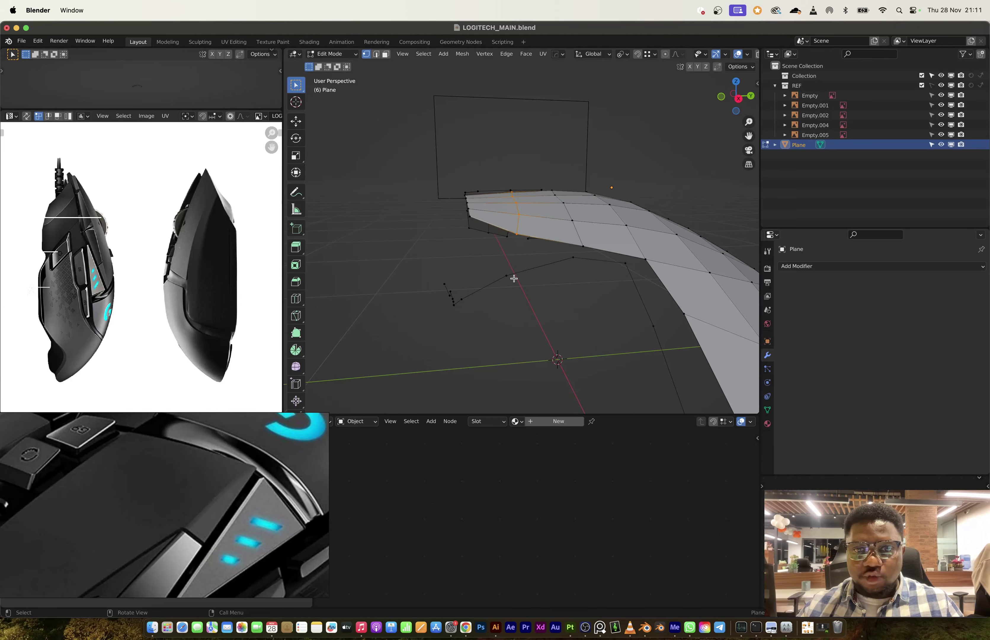
{"action": "middle_click_drag", "start_coordinate": [509, 276], "coordinate": [537, 257]}
{"action": "key", "text": "2"}
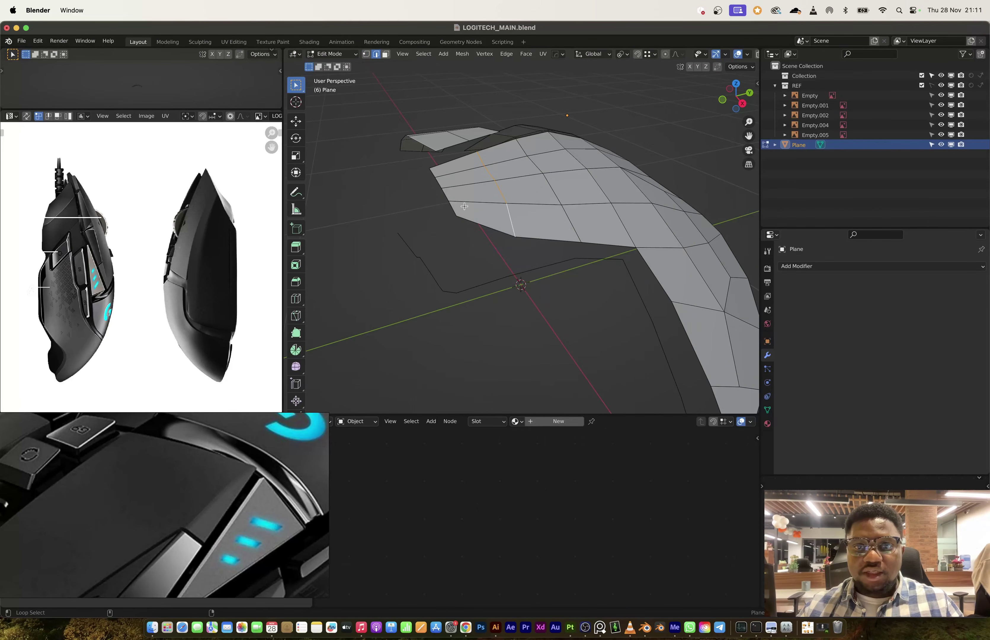
{"action": "middle_click_drag", "start_coordinate": [450, 208], "coordinate": [505, 269]}
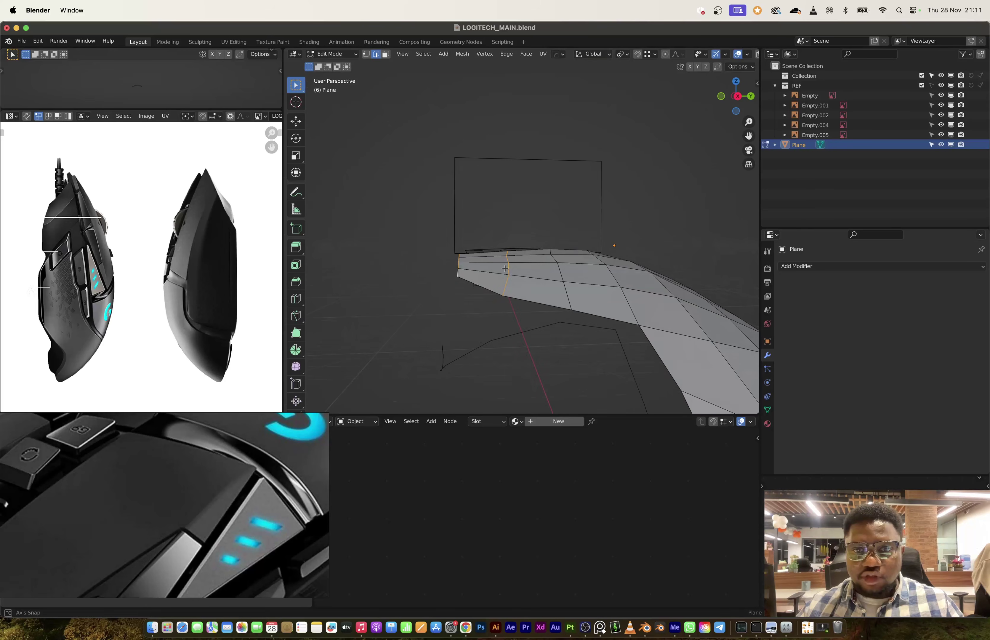
{"action": "key", "text": "g"}
{"action": "key", "text": "z"}
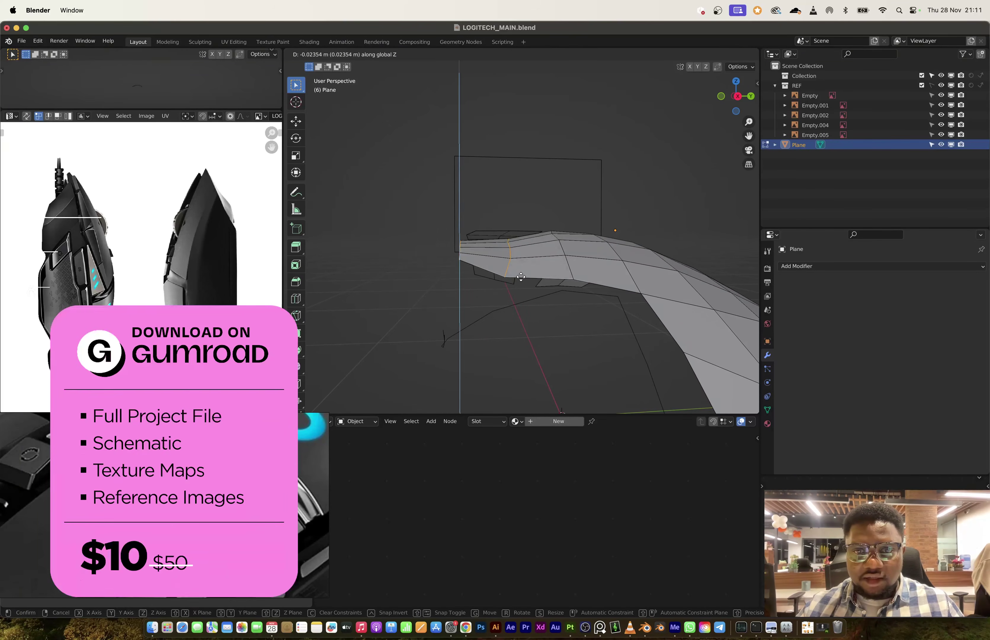
{"action": "left_click", "coordinate": [521, 280]}
In front view, lower the selected rear panel edges a further 0.043 m or so along Z.
{"action": "key", "text": "KP_1"}
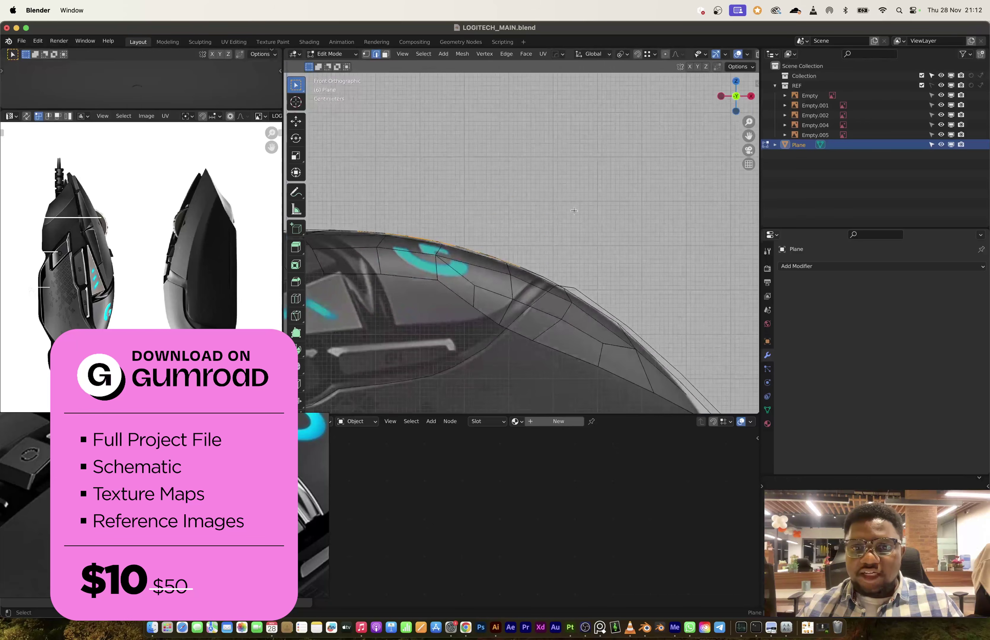
{"action": "middle_click_drag", "start_coordinate": [474, 285], "coordinate": [585, 229], "text": "shift"}
{"action": "key", "text": "g"}
{"action": "key", "text": "z"}
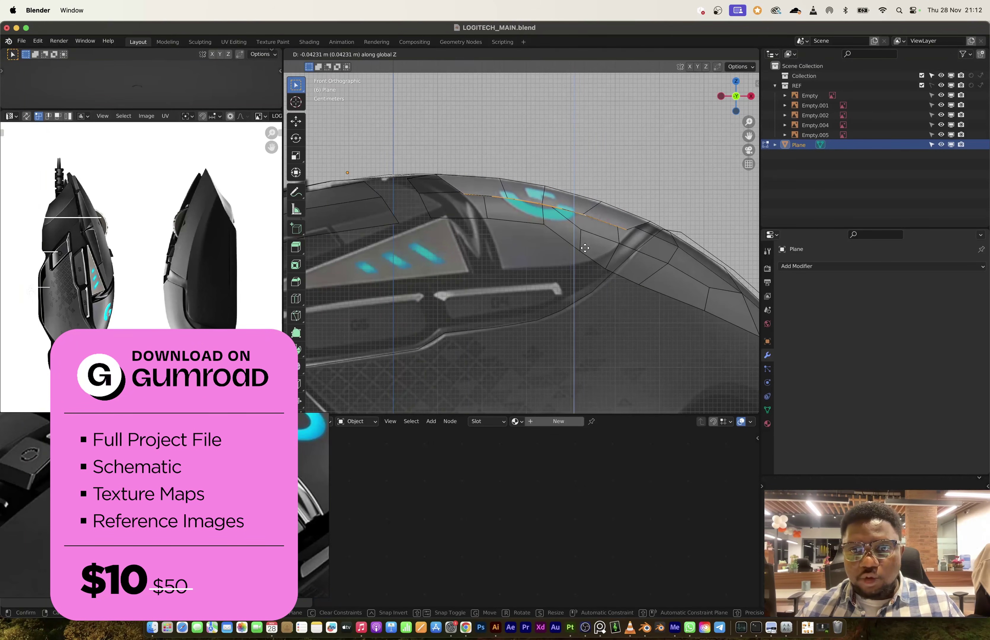
{"action": "left_click", "coordinate": [638, 233]}
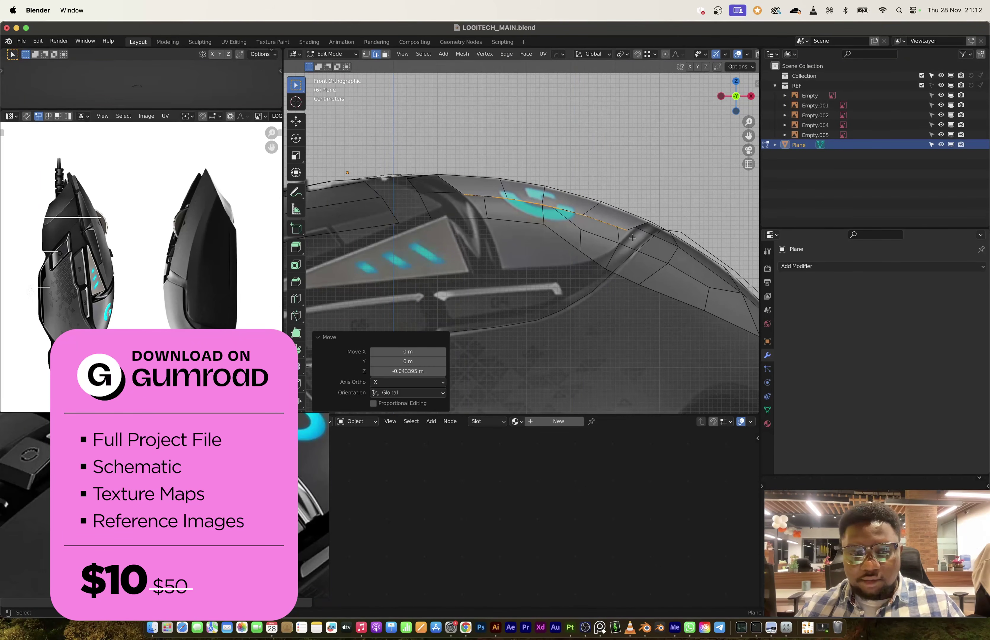
Nudge the rear end vertex of the lowered loop about 0.007 m along X and 0.009 m down in Z.
{"action": "key", "text": "1"}
{"action": "key", "text": "b"}
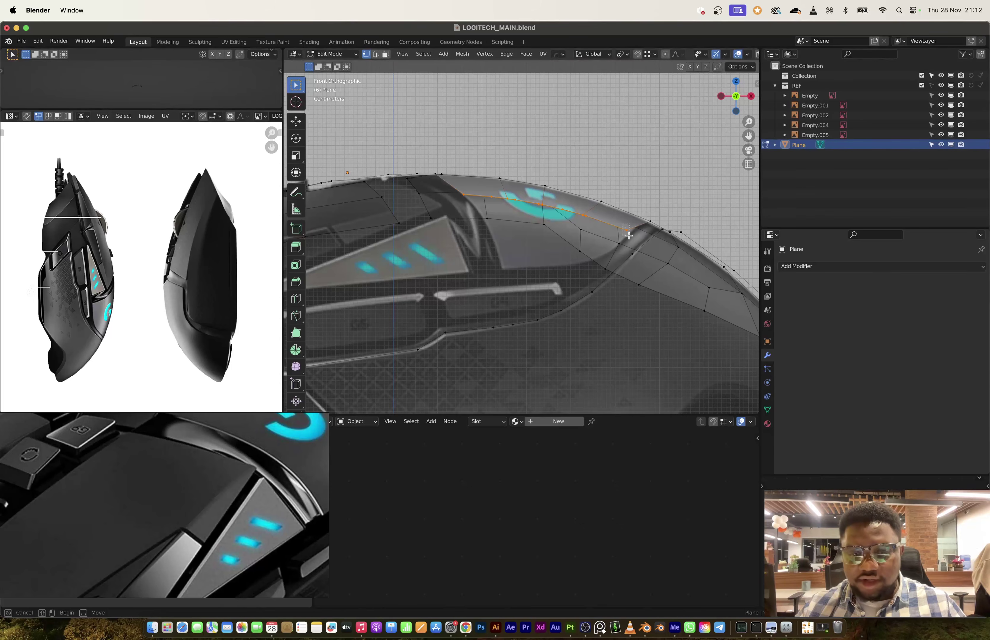
{"action": "left_click_drag", "start_coordinate": [622, 224], "coordinate": [629, 236]}
{"action": "key", "text": "g"}
{"action": "left_click", "coordinate": [632, 239]}
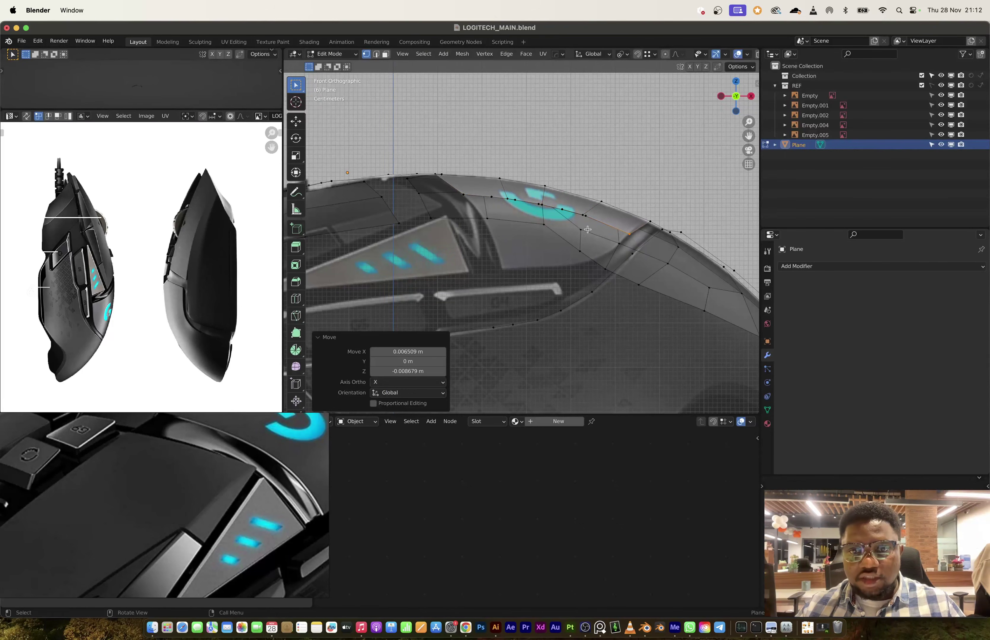
Lower the rear top panel's front lower corner vertex about 0.085 m and the vertex beside it about 0.063 m along Z.
{"action": "middle_click_drag", "start_coordinate": [632, 239], "coordinate": [595, 198], "text": "shift"}
{"action": "left_click", "coordinate": [486, 187]}
{"action": "key", "text": "g"}
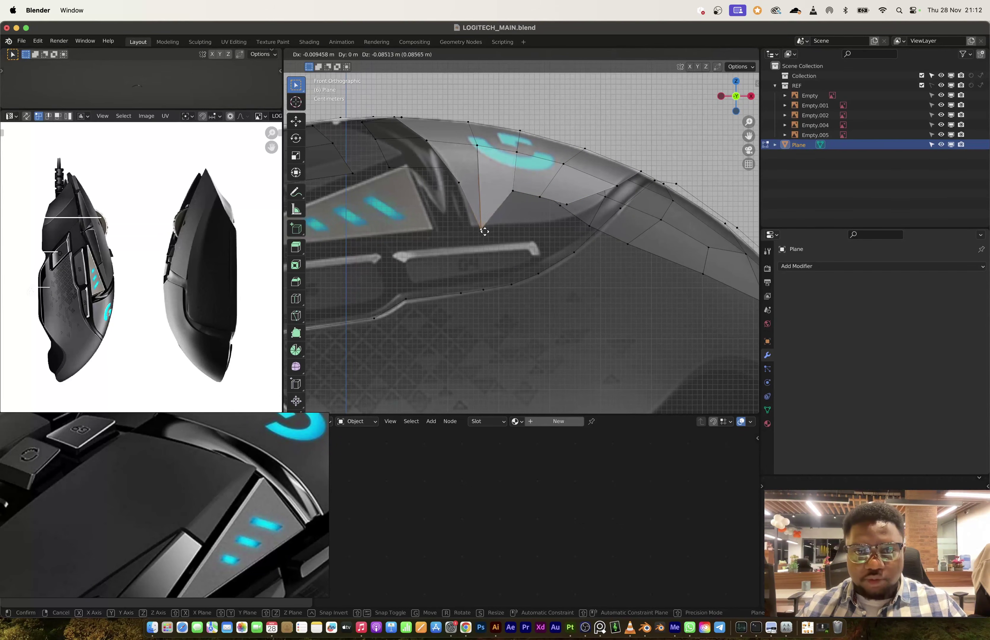
{"action": "left_click", "coordinate": [484, 229]}
{"action": "left_click", "coordinate": [516, 194]}
{"action": "key", "text": "g"}
{"action": "left_click", "coordinate": [518, 226]}
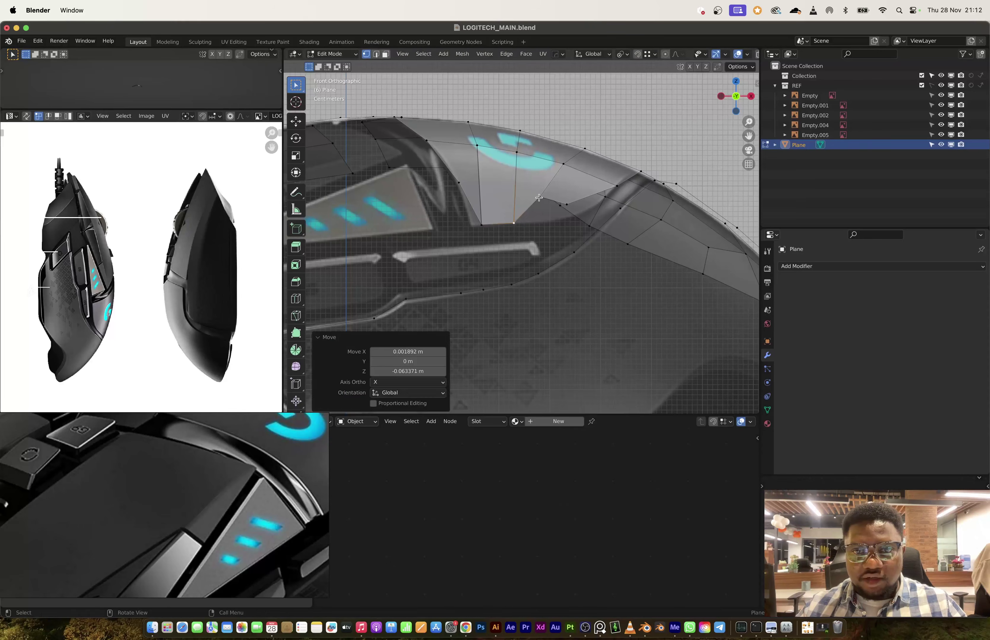
Move the next two vertices of the panel's lower edge down and rearward so the edge runs on to the dark seam.
{"action": "left_click", "coordinate": [539, 196]}
{"action": "key", "text": "g"}
{"action": "left_click", "coordinate": [547, 224]}
{"action": "left_click", "coordinate": [567, 204]}
{"action": "key", "text": "g"}
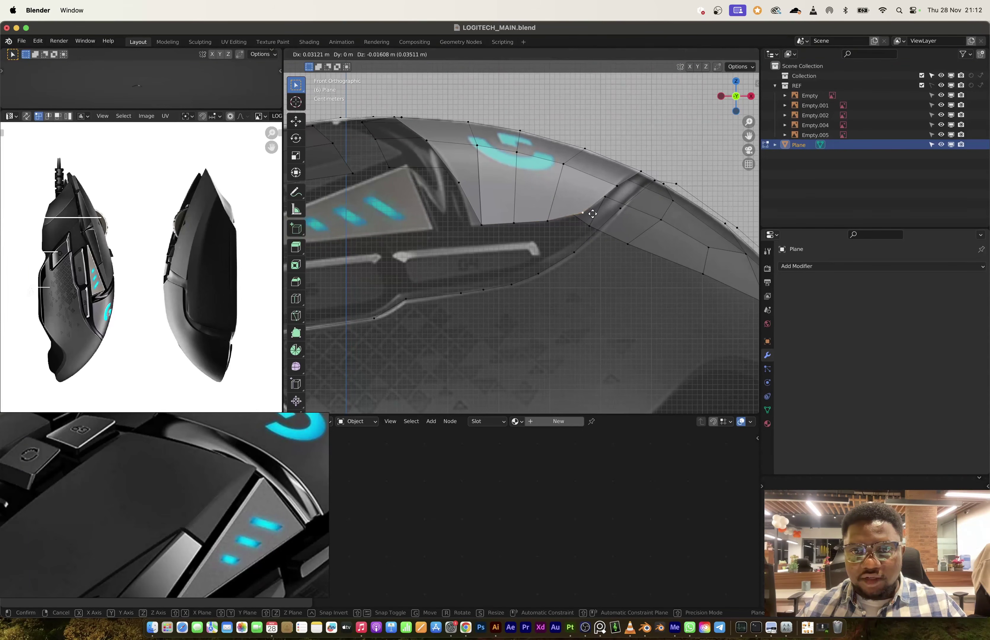
{"action": "left_click", "coordinate": [597, 214]}
Add one centred loop cut through the panel's stretched lower faces and move its front end vertex about 0.017 m along X.
{"action": "scroll", "coordinate": [454, 230], "scroll_direction": "down", "scroll_amount": 5}
{"action": "scroll", "coordinate": [454, 230], "scroll_direction": "up", "scroll_amount": 5}
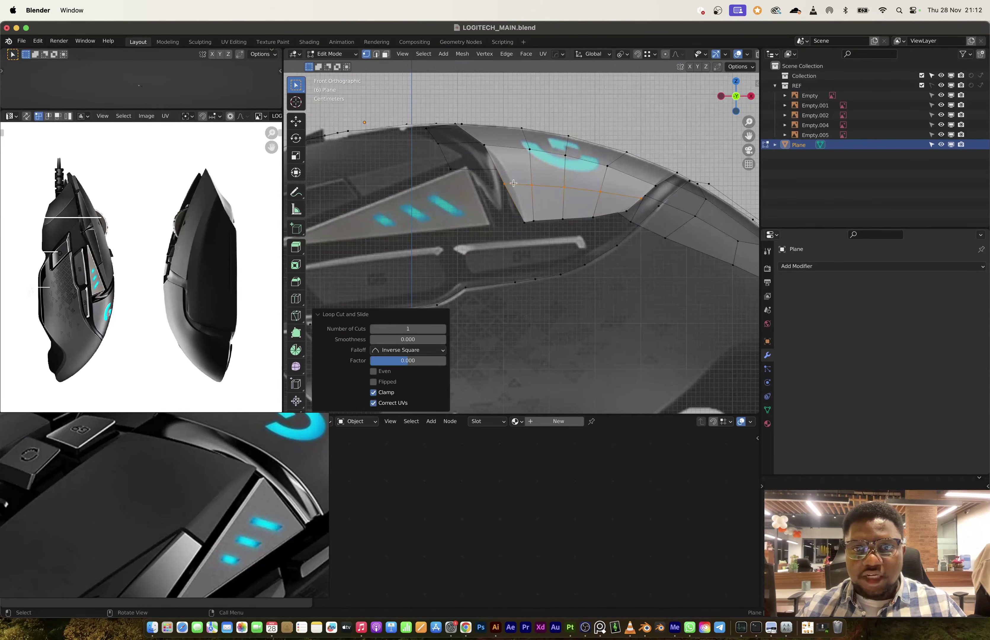
{"action": "left_click", "coordinate": [504, 183]}
{"action": "key", "text": "g"}
{"action": "left_click", "coordinate": [521, 183]}
{"action": "scroll", "coordinate": [583, 200], "scroll_direction": "right", "scroll_amount": 2, "text": "shift"}
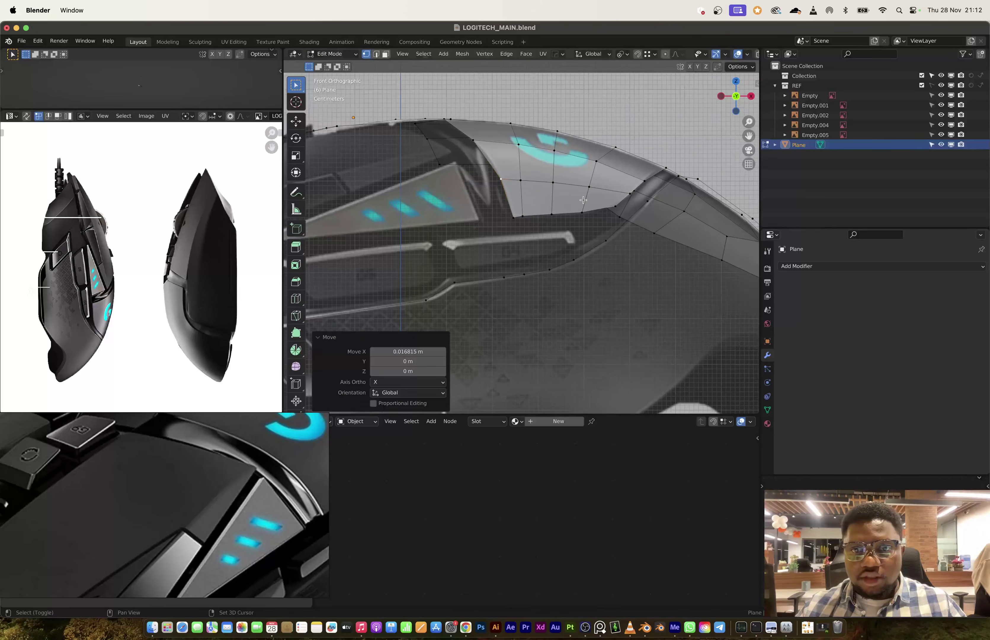
Evenly space the vertices of the new loop and of the panel's lower edge with LoopTools Space.
{"action": "left_click", "coordinate": [525, 184]}
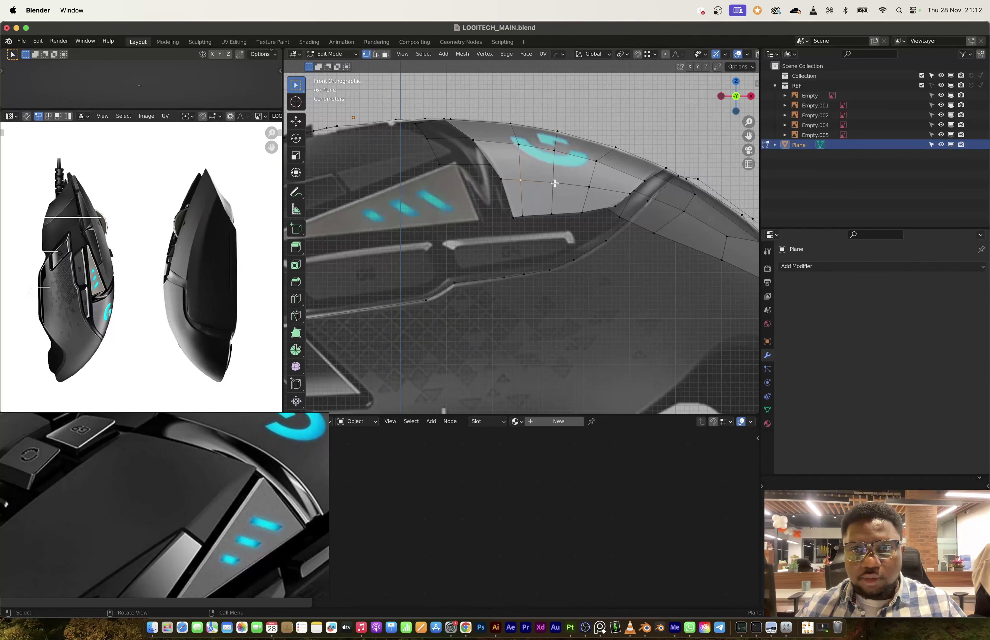
{"action": "right_click", "coordinate": [566, 184]}
{"action": "mouse_move", "coordinate": [576, 156]}
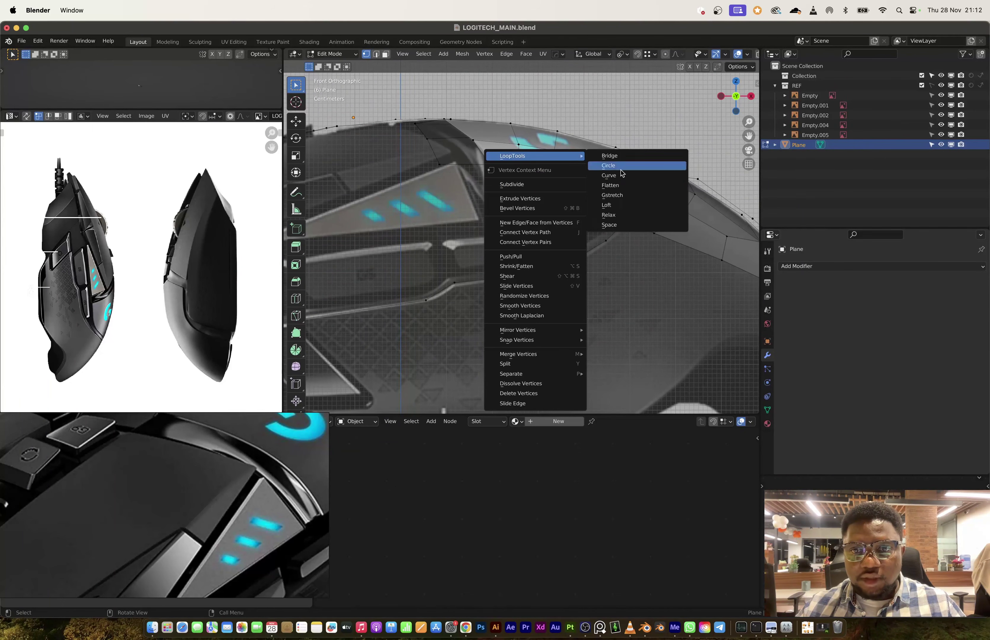
{"action": "left_click", "coordinate": [615, 226]}
{"action": "right_click", "coordinate": [569, 213]}
{"action": "mouse_move", "coordinate": [570, 214]}
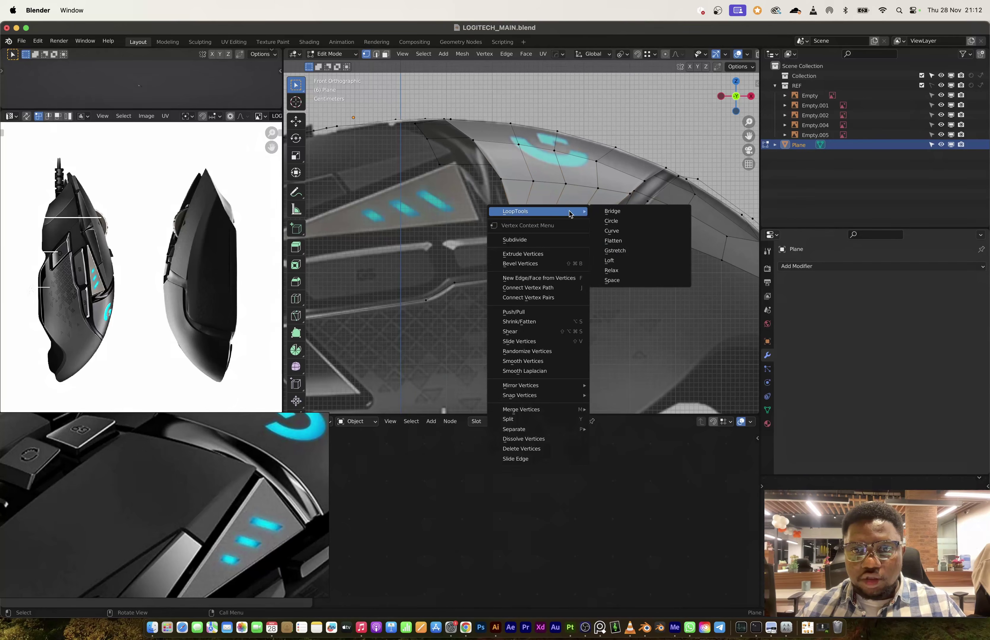
{"action": "left_click", "coordinate": [618, 283]}
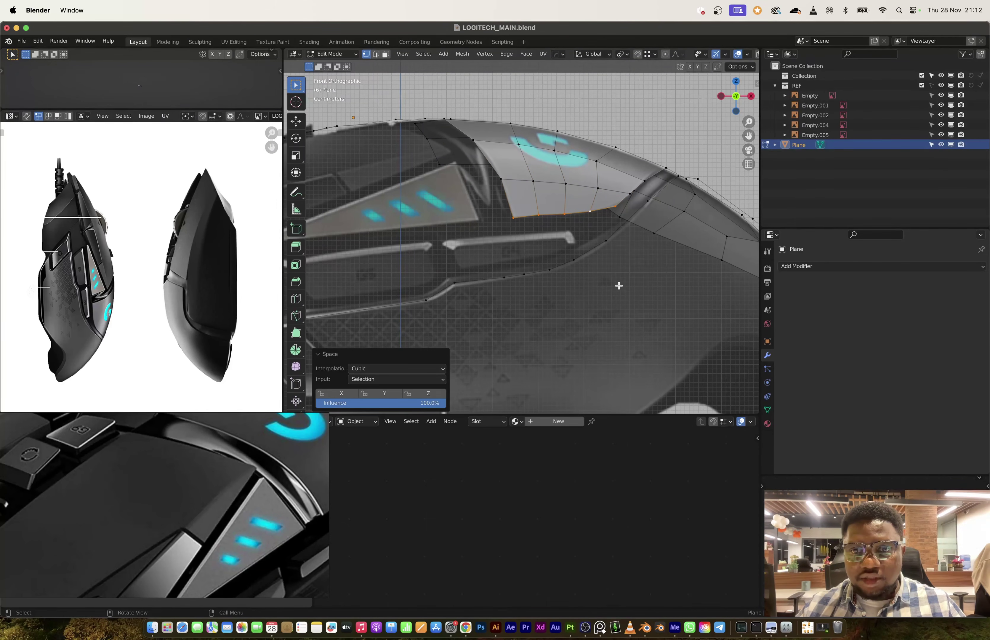
Dissolve the middle of the three crosswise edge loops on the front top panel.
{"action": "key", "text": "Tab"}
{"action": "middle_click_drag", "start_coordinate": [602, 238], "coordinate": [569, 237]}
{"action": "middle_click_drag", "start_coordinate": [442, 221], "coordinate": [495, 230]}
{"action": "key", "text": "Tab"}
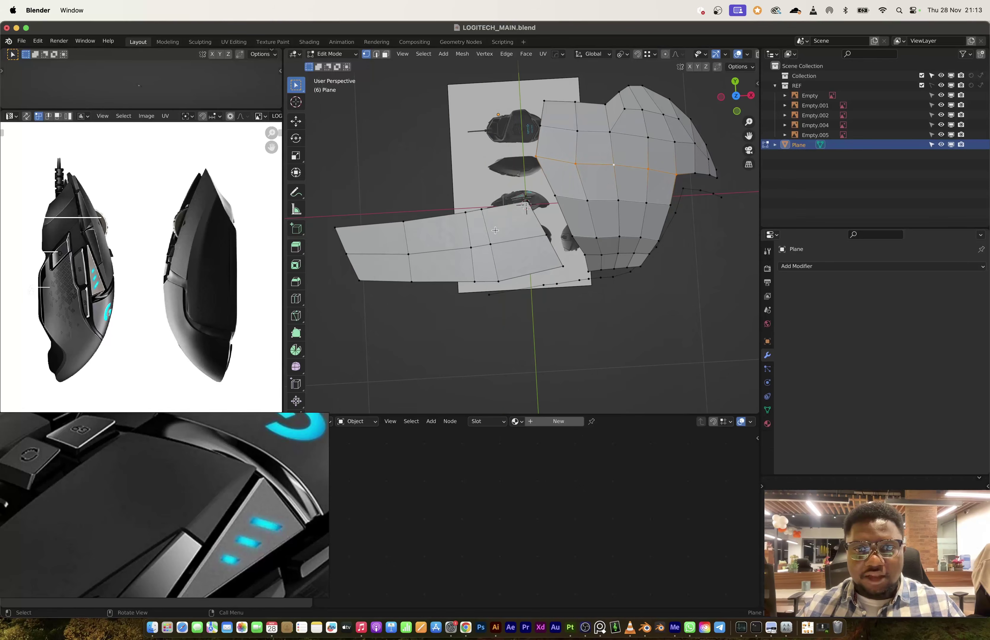
{"action": "key", "text": "2"}
{"action": "left_click", "coordinate": [488, 230], "text": "alt"}
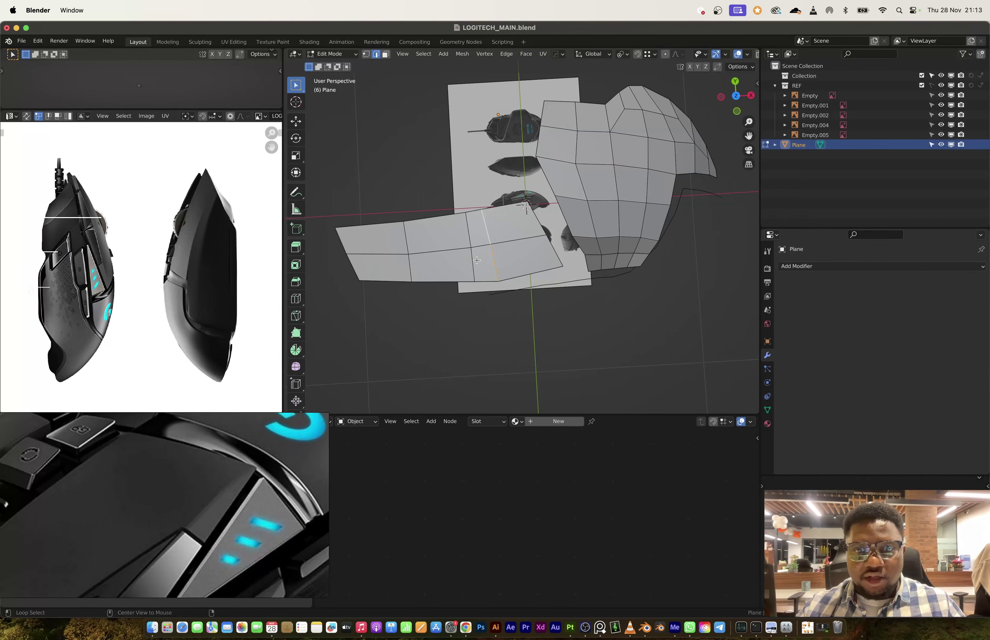
{"action": "left_click", "coordinate": [476, 260], "text": "alt"}
{"action": "key", "text": "x"}
{"action": "left_click", "coordinate": [477, 269]}
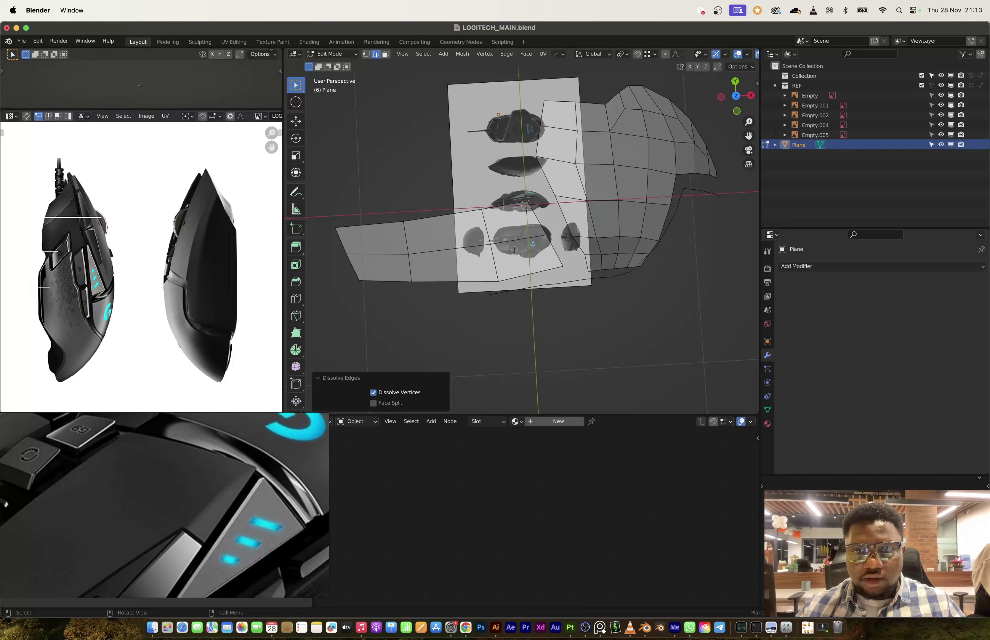
{"action": "middle_click_drag", "start_coordinate": [514, 249], "coordinate": [621, 248]}
{"action": "key", "text": "Tab"}
{"action": "left_click", "coordinate": [724, 101]}
{"action": "key", "text": "Tab"}
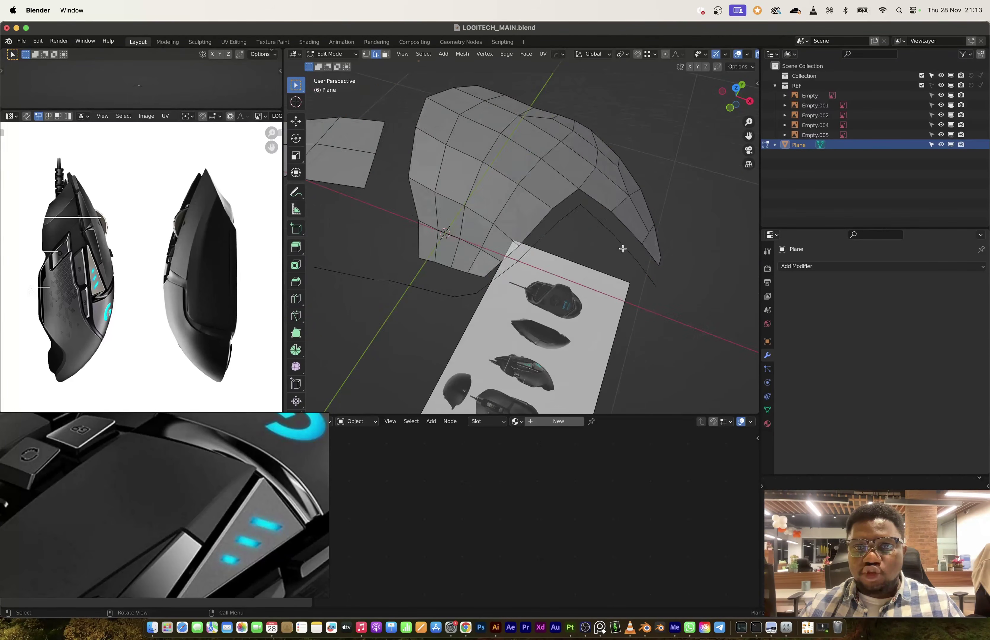
{"action": "key", "text": "Tab"}
{"action": "key", "text": "Tab"}
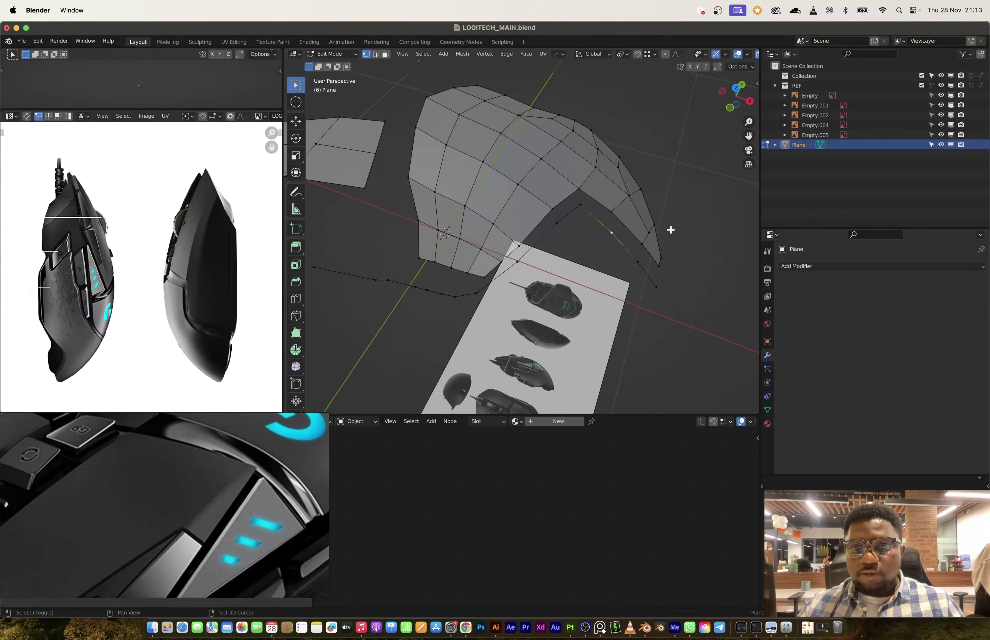
In top view, extrude three segments from the rear outline's middle vertex, about 0.14, 0.19 and 0.14 m long, curving toward the side.
{"action": "left_click", "coordinate": [736, 88]}
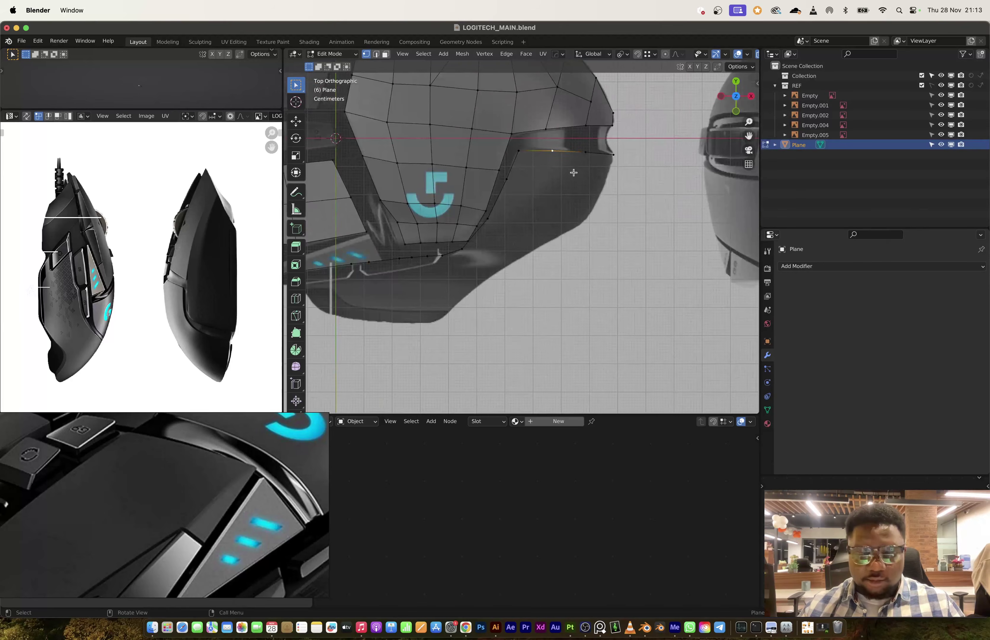
{"action": "key", "text": "g"}
{"action": "left_click", "coordinate": [558, 212]}
{"action": "key", "text": "e"}
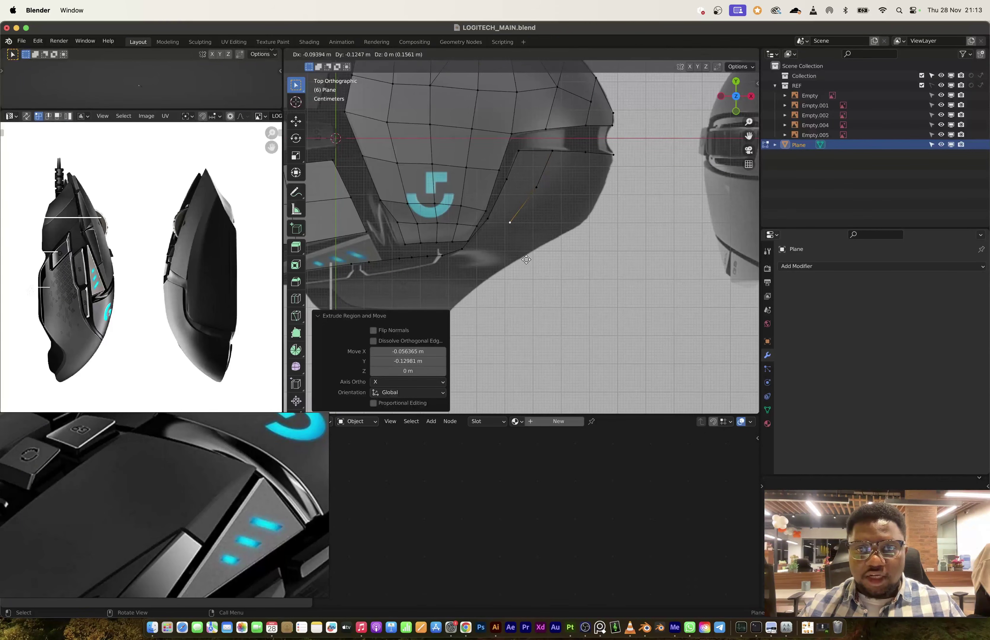
{"action": "left_click", "coordinate": [523, 267]}
{"action": "middle_click_drag", "start_coordinate": [522, 267], "coordinate": [611, 186], "text": "shift"}
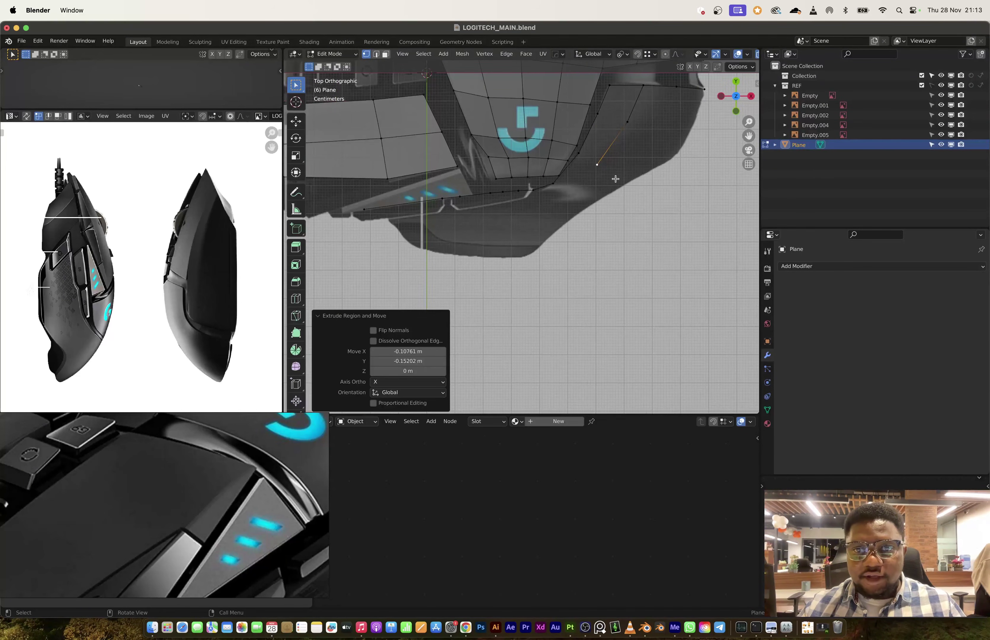
{"action": "key", "text": "e"}
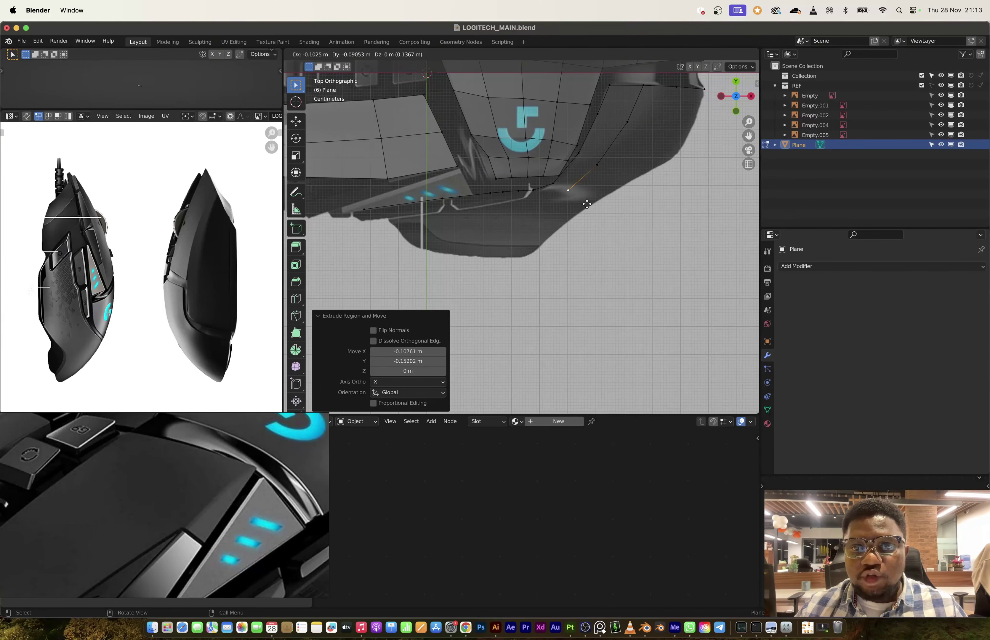
{"action": "left_click", "coordinate": [587, 204]}
Continue extruding the outline forward in short segments along the body side, ending with one about 0.06 m long.
{"action": "middle_click_drag", "start_coordinate": [586, 204], "coordinate": [609, 191], "text": "shift"}
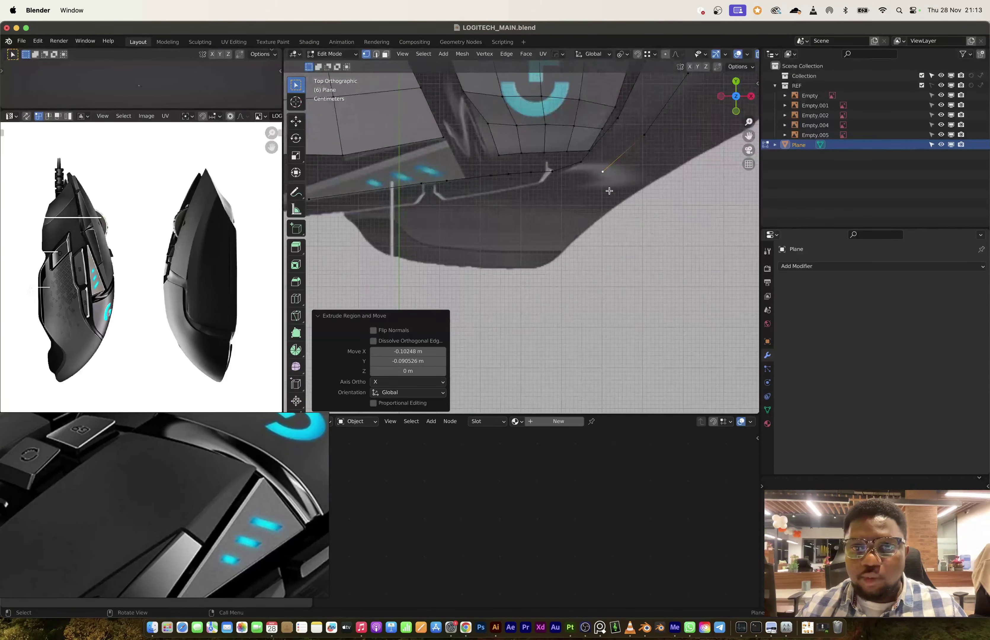
{"action": "key", "text": "e"}
{"action": "left_click", "coordinate": [569, 205]}
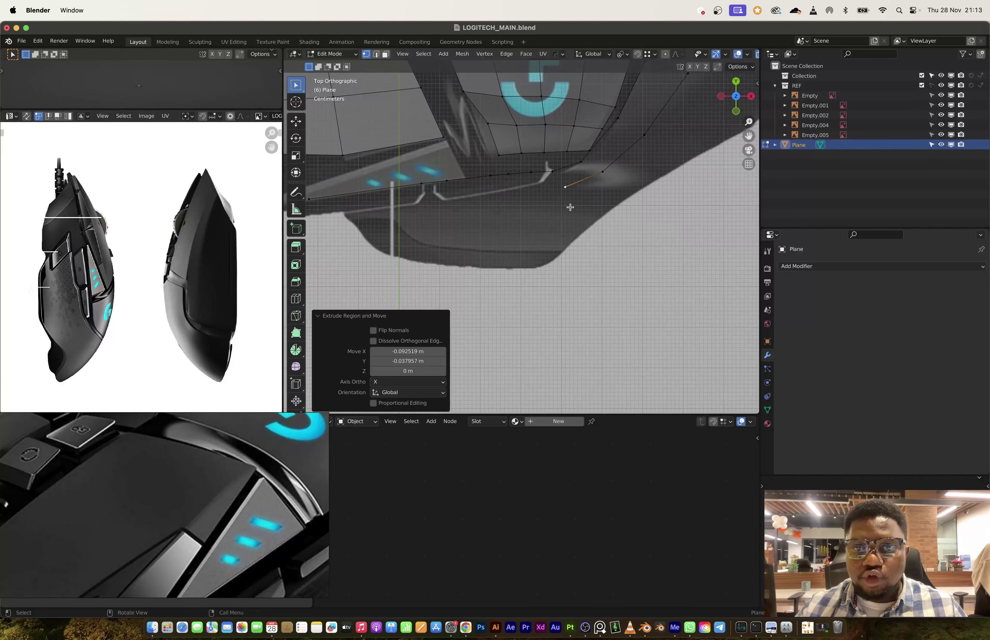
{"action": "key", "text": "e"}
{"action": "left_click", "coordinate": [510, 211]}
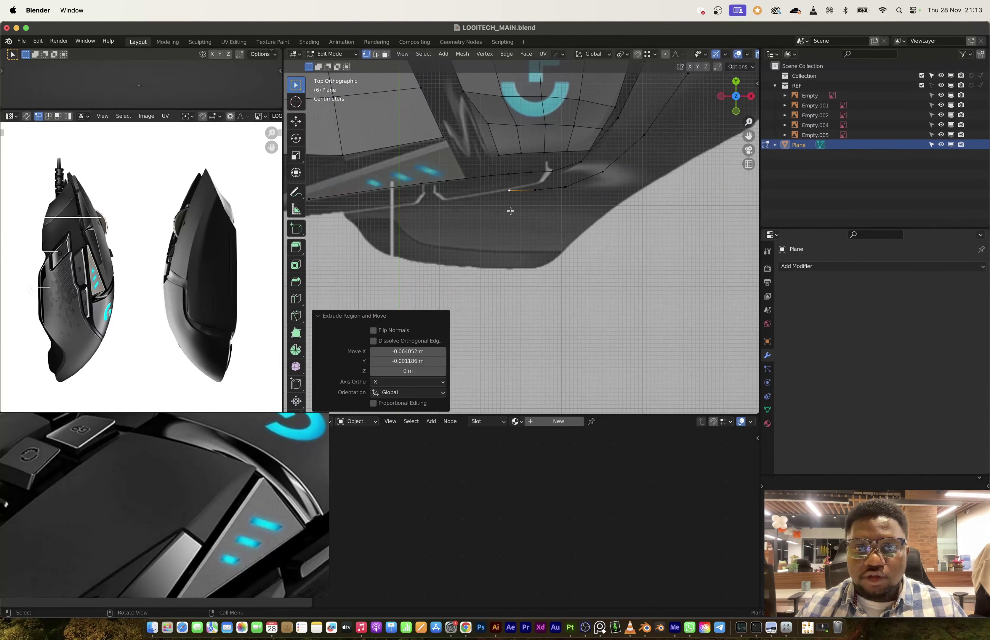
{"action": "key", "text": "e"}
{"action": "left_click", "coordinate": [481, 214]}
Extend the side outline farther toward the front, finishing with a segment about 0.27 m along negative X.
{"action": "key", "text": "e"}
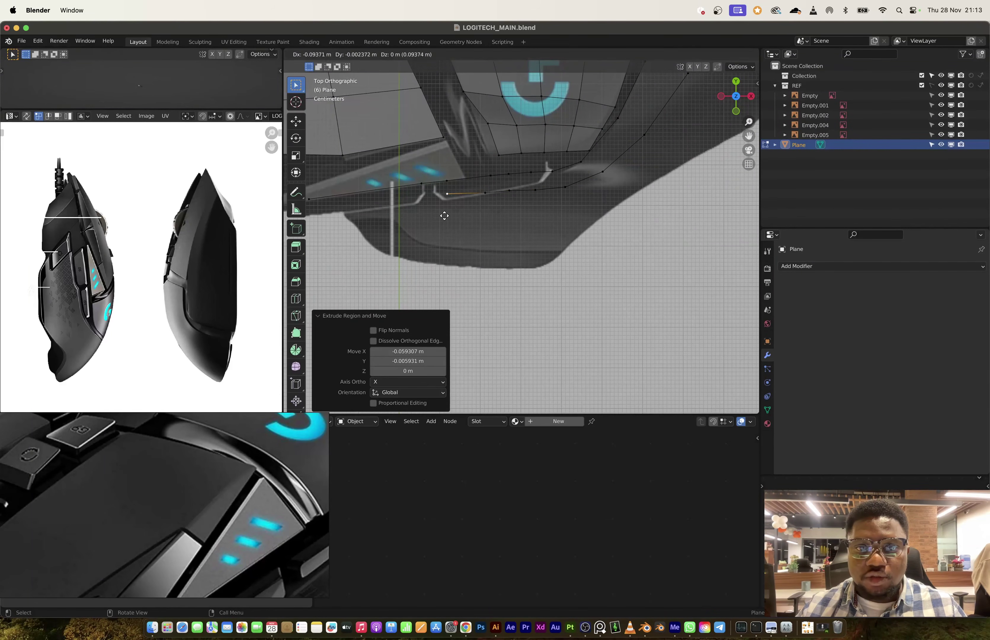
{"action": "left_click", "coordinate": [445, 215]}
{"action": "key", "text": "e"}
{"action": "left_click", "coordinate": [440, 214]}
{"action": "key", "text": "e"}
{"action": "middle_click_drag", "start_coordinate": [439, 214], "coordinate": [574, 163], "text": "shift"}
{"action": "left_click", "coordinate": [407, 210]}
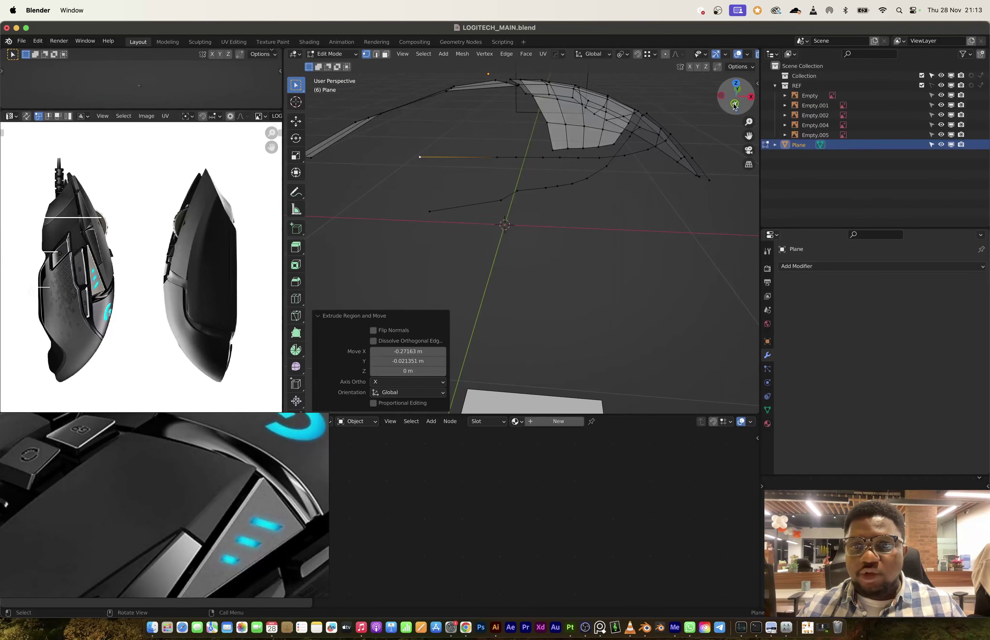
In front view, grow the selection along the new outline and lower it along Z toward the side panel.
{"action": "left_click", "coordinate": [734, 104]}
{"action": "scroll", "coordinate": [411, 116], "scroll_direction": "down", "scroll_amount": 1}
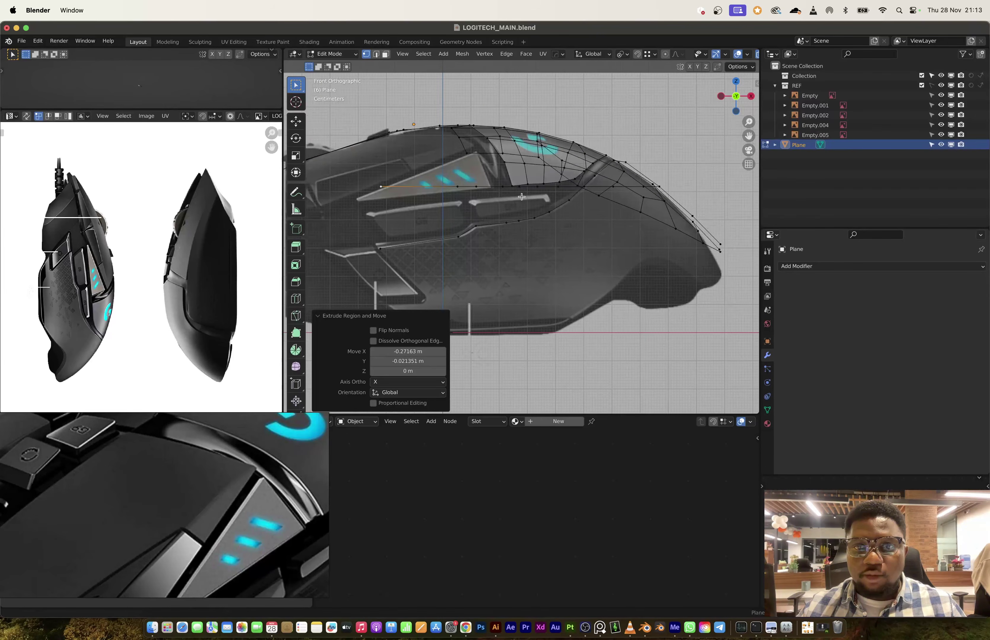
{"action": "left_click", "coordinate": [422, 54]}
{"action": "mouse_move", "coordinate": [458, 200]}
{"action": "left_click", "coordinate": [521, 200]}
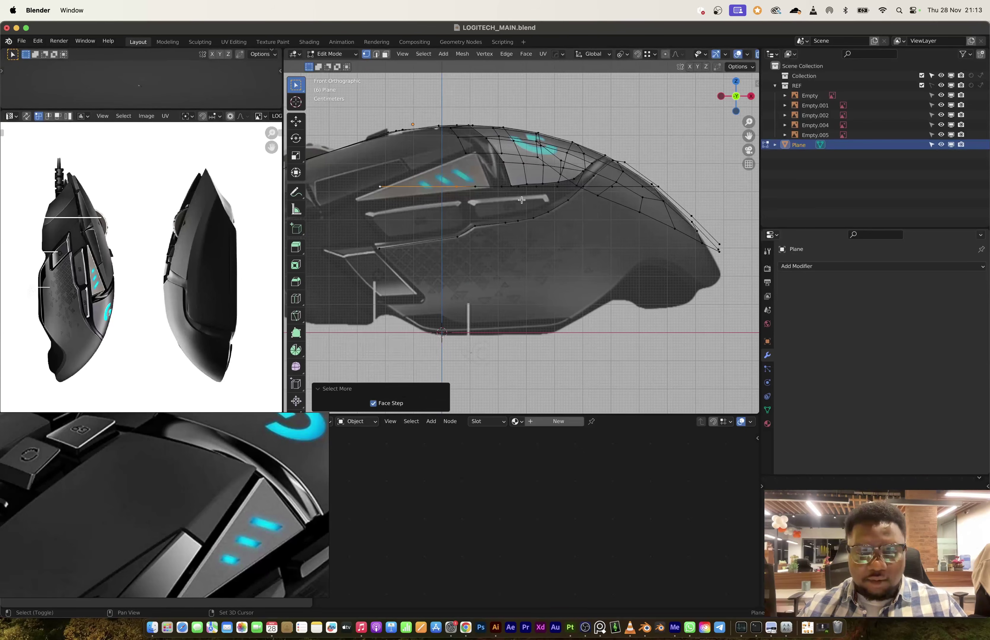
{"action": "middle_click_drag", "start_coordinate": [599, 206], "coordinate": [389, 293]}
{"action": "left_click", "coordinate": [722, 100]}
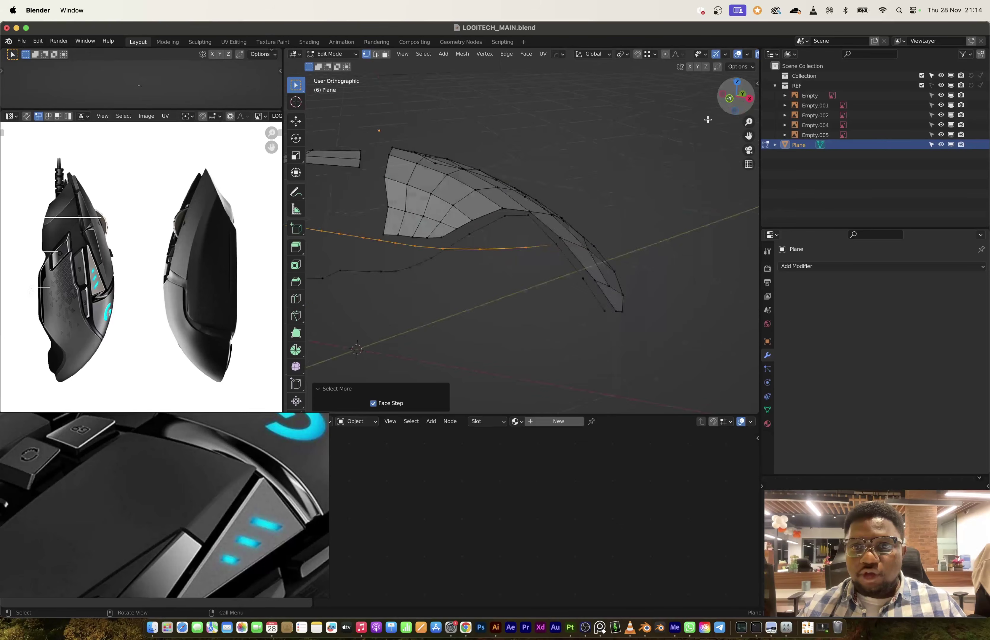
{"action": "key", "text": "g"}
{"action": "key", "text": "z"}
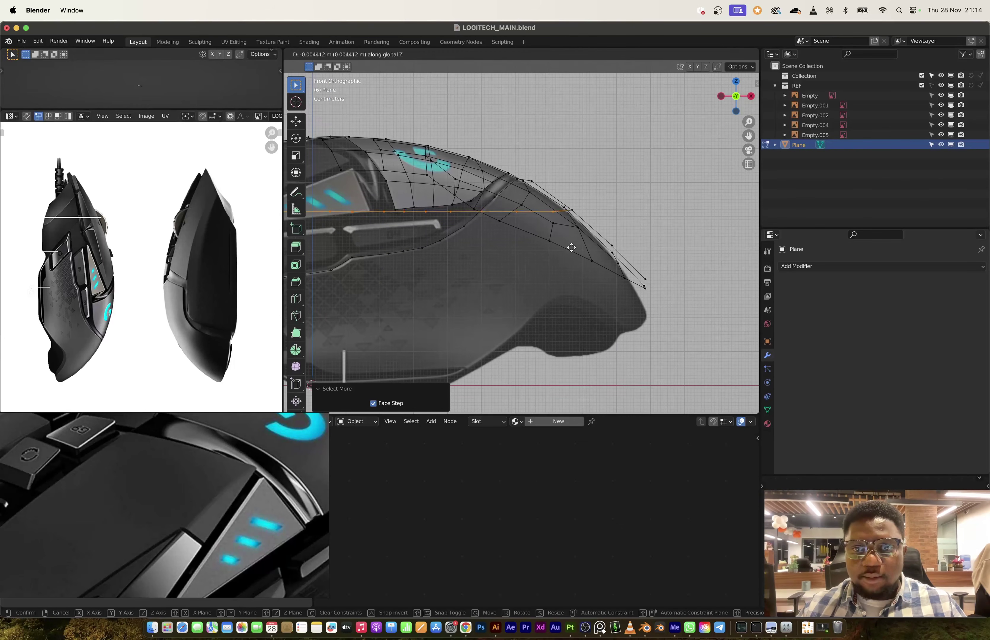
{"action": "left_click", "coordinate": [577, 307]}
Lower the outline's front stretch about 0.010 m along Z, then its shorter front part about 0.012 m more.
{"action": "scroll", "coordinate": [555, 216], "scroll_direction": "up", "scroll_amount": 3}
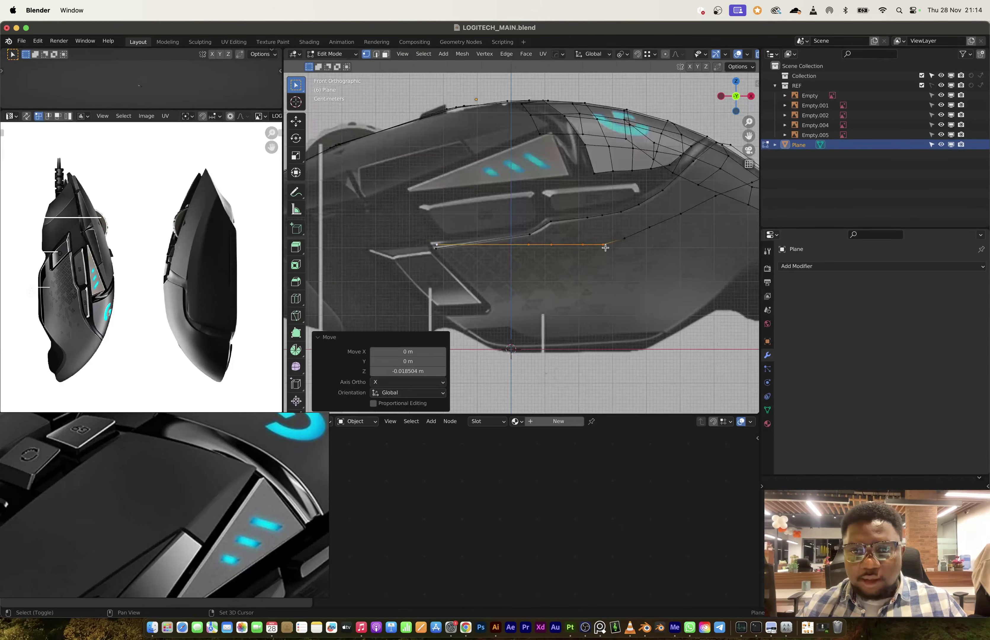
{"action": "key", "text": "g"}
{"action": "key", "text": "z"}
{"action": "left_click", "coordinate": [598, 250]}
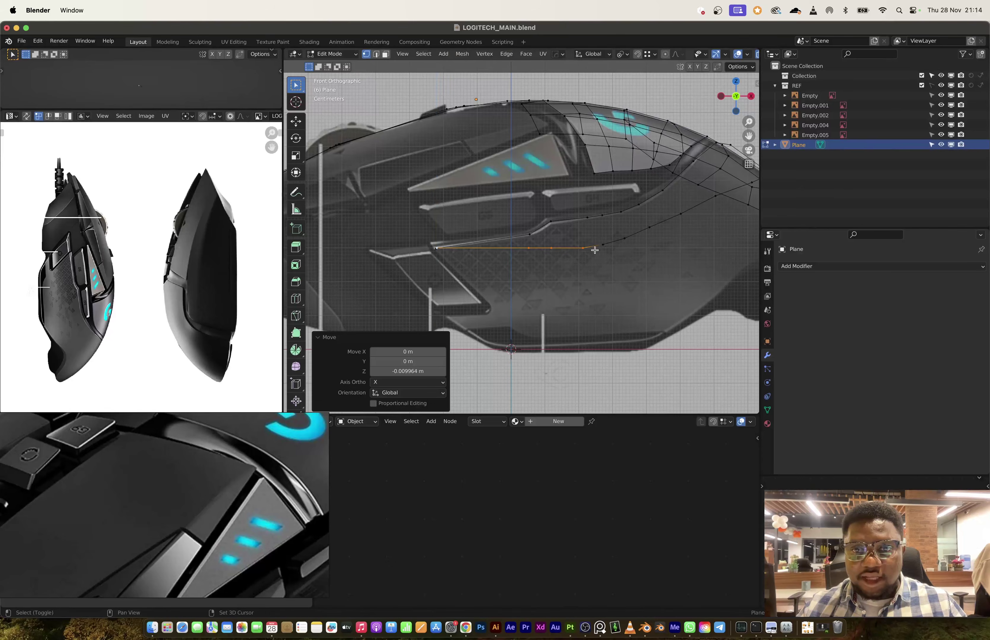
{"action": "key", "text": "g"}
{"action": "key", "text": "z"}
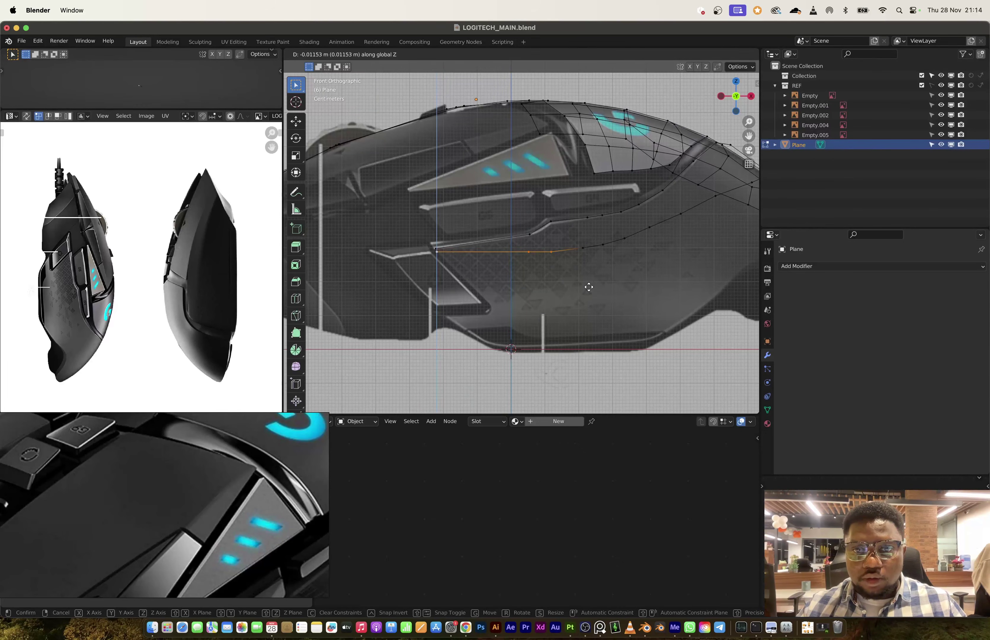
{"action": "left_click", "coordinate": [553, 257]}
Lower the last outline vertices about 0.011 m and the front end vertex about 0.020 m along Z to complete the slope.
{"action": "key", "text": "g"}
{"action": "key", "text": "z"}
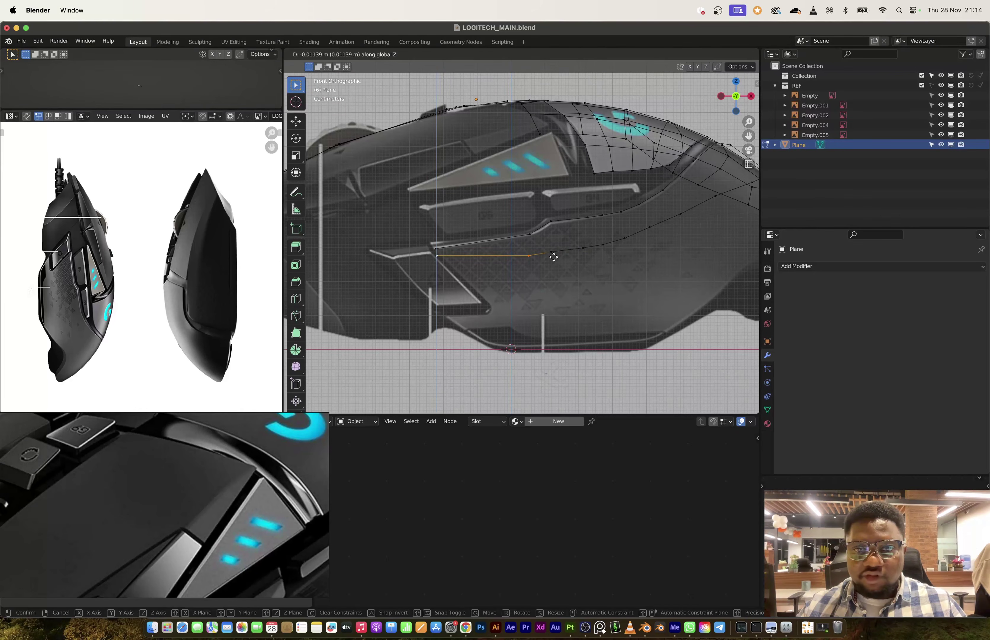
{"action": "left_click", "coordinate": [536, 255]}
{"action": "key", "text": "g"}
{"action": "key", "text": "z"}
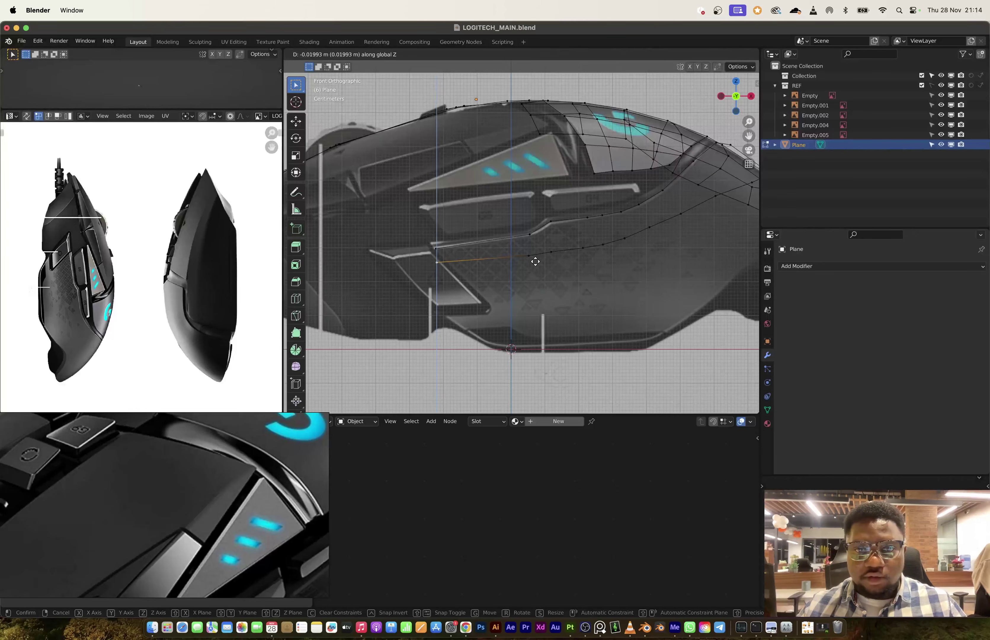
{"action": "key", "text": "g"}
{"action": "left_click", "coordinate": [535, 263]}
Add a level 1 Subdivision modifier to the panel mesh and shade it smooth.
{"action": "middle_click_drag", "start_coordinate": [535, 264], "coordinate": [556, 216]}
{"action": "key", "text": "Tab"}
{"action": "key", "text": "ctrl+1"}
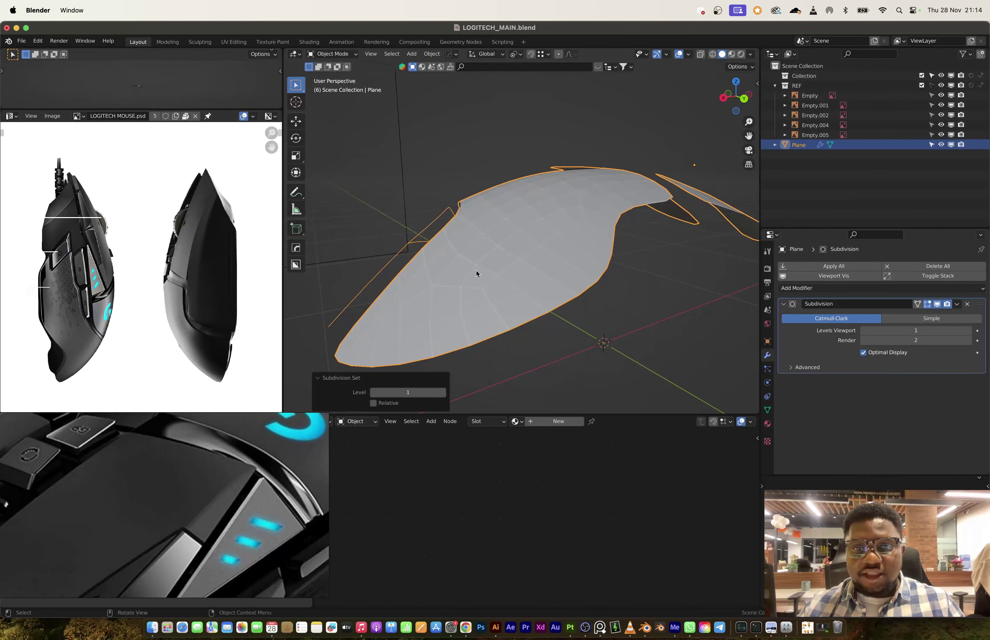
{"action": "middle_click_drag", "start_coordinate": [475, 273], "coordinate": [545, 216]}
{"action": "right_click", "coordinate": [445, 252]}
{"action": "left_click", "coordinate": [462, 254]}
{"action": "key", "text": "Tab"}
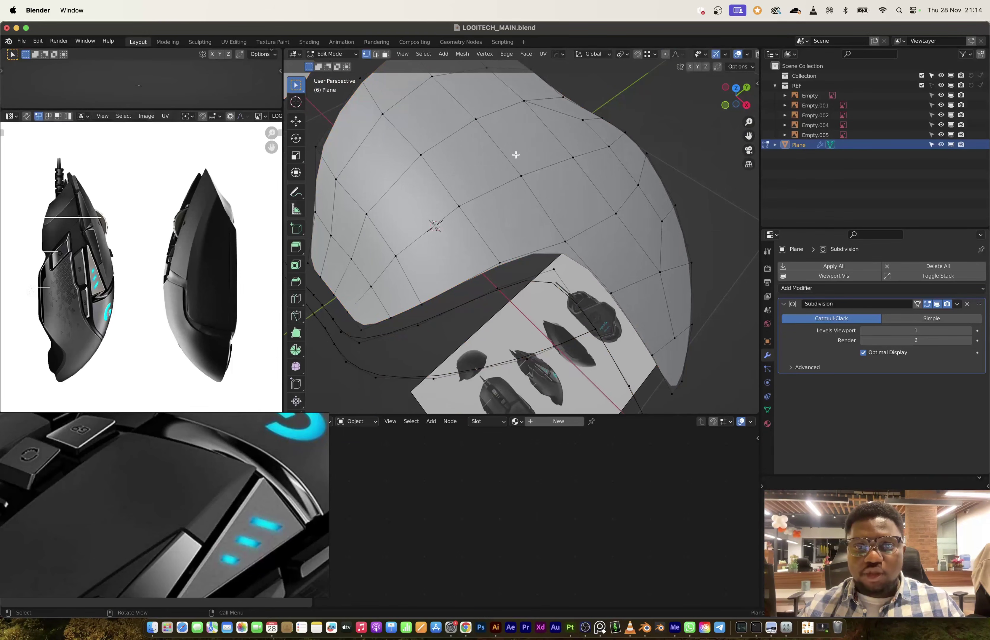
{"action": "middle_click_drag", "start_coordinate": [505, 156], "coordinate": [456, 156]}
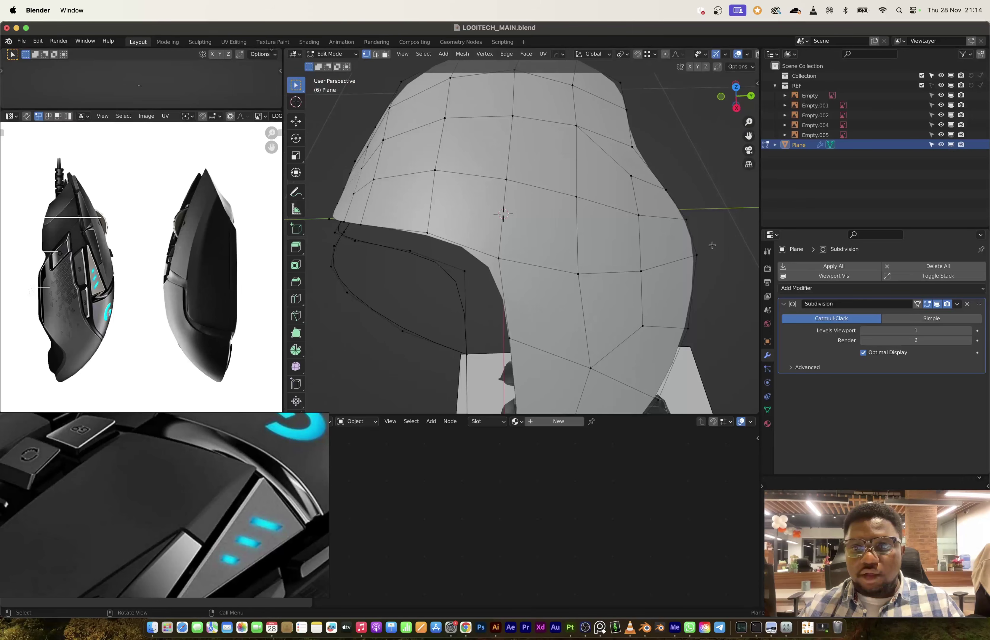
Remove the Subdivision modifier from the panel mesh, shade it flat, and return to editing it in top view.
{"action": "left_click", "coordinate": [962, 305]}
{"action": "middle_click_drag", "start_coordinate": [524, 224], "coordinate": [502, 217]}
{"action": "key", "text": "Tab"}
{"action": "right_click", "coordinate": [414, 210]}
{"action": "left_click", "coordinate": [414, 210]}
{"action": "mouse_move", "coordinate": [414, 214]}
{"action": "middle_mouse_down"}
{"action": "mouse_move", "coordinate": [417, 231]}
{"action": "mouse_move", "coordinate": [453, 230]}
{"action": "mouse_move", "coordinate": [500, 189]}
{"action": "mouse_move", "coordinate": [636, 148]}
{"action": "middle_mouse_up"}
{"action": "key", "text": "Tab"}
{"action": "key", "text": "KP_7"}
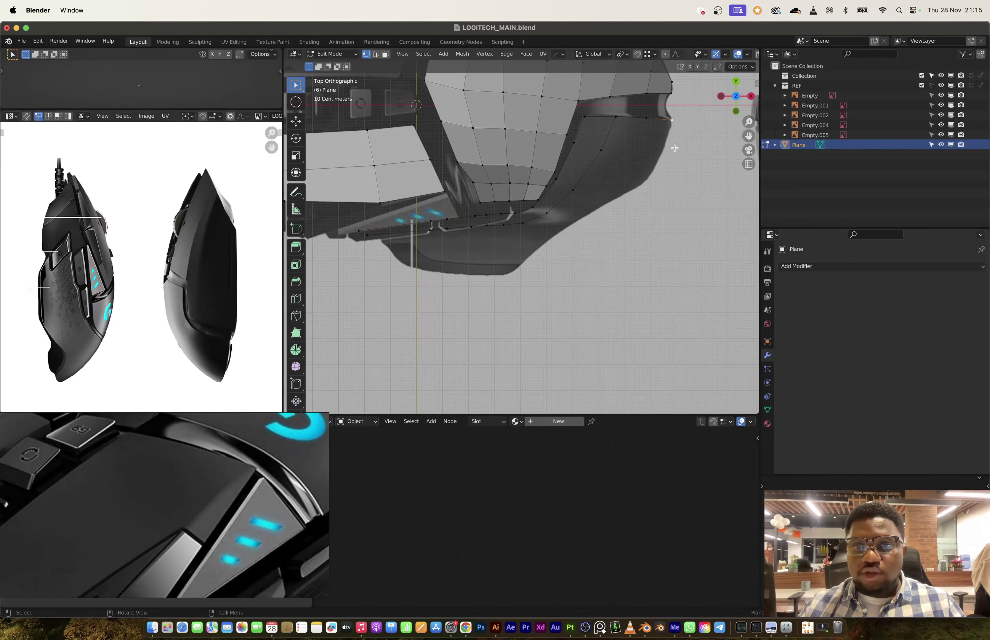
Extrude vertices from the rear corner along the mouse's outer side edge to the front in top view, tracing the lower outline.
{"action": "key", "text": "e"}
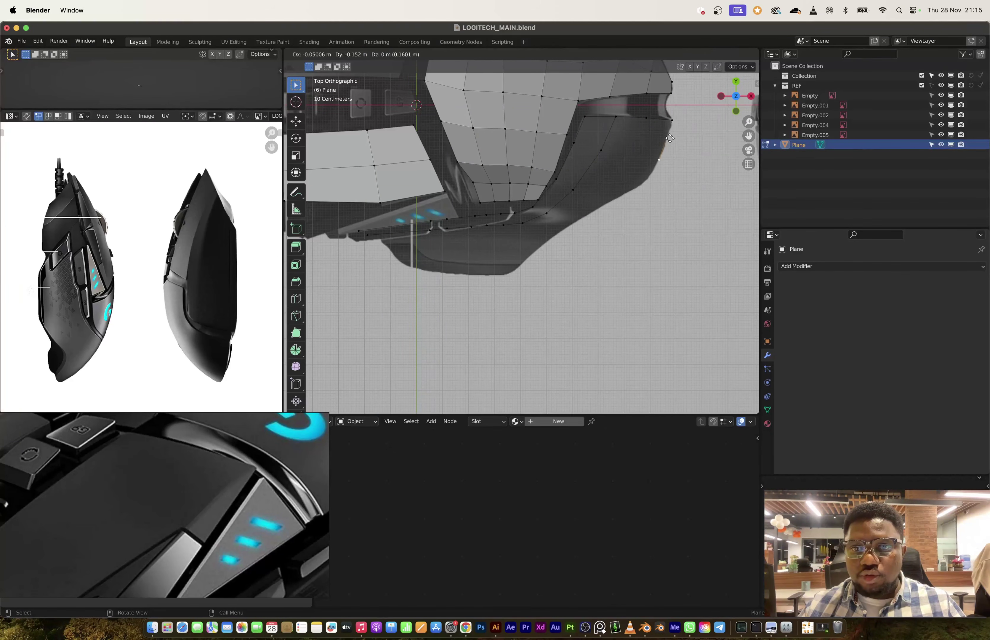
{"action": "left_click", "coordinate": [669, 138]}
{"action": "key", "text": "e"}
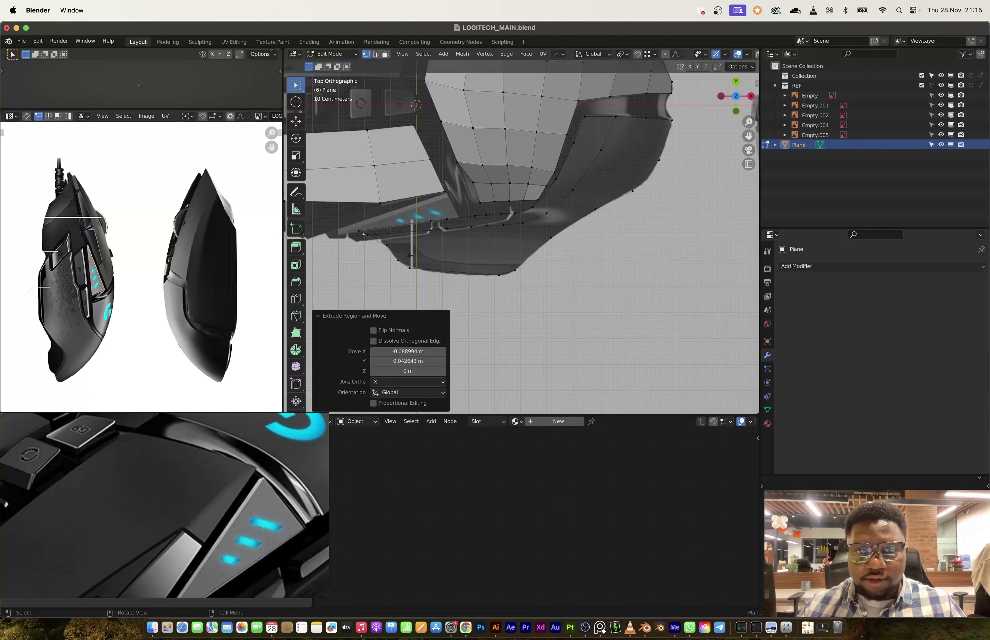
{"action": "key", "text": "e"}
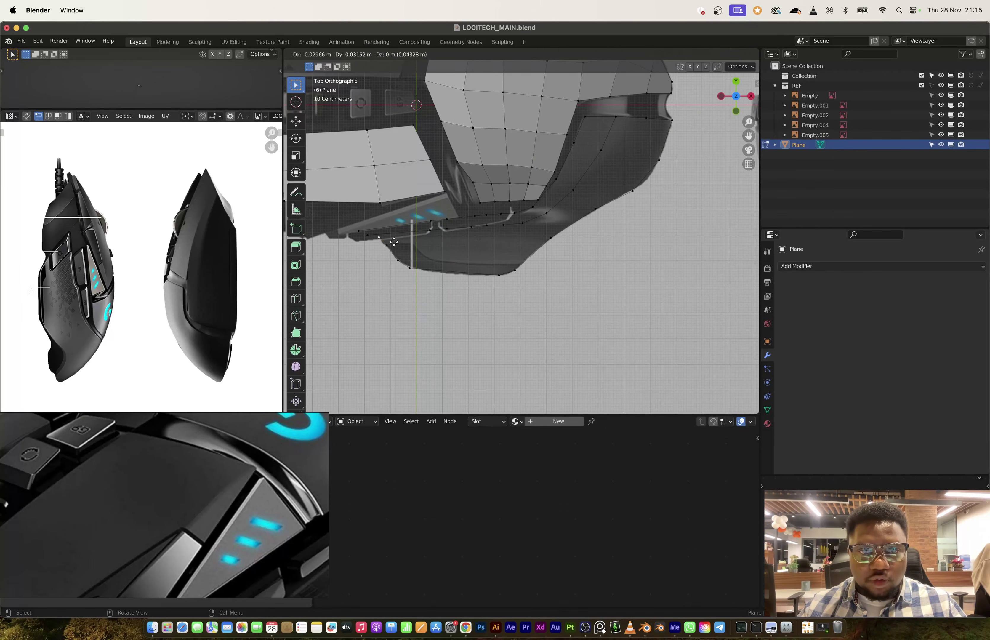
{"action": "key", "text": "Escape"}
{"action": "key", "text": "g"}
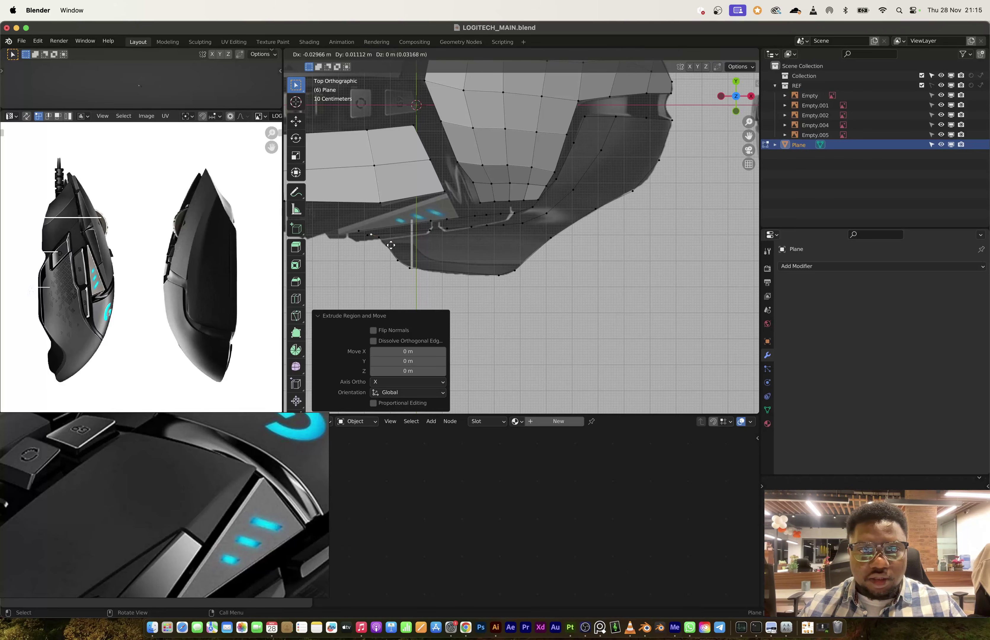
{"action": "key", "text": "Escape"}
Subdivide the outline edge behind the thumb-rest flare with one cut.
{"action": "scroll", "coordinate": [507, 266], "scroll_direction": "up", "scroll_amount": 1}
{"action": "left_click", "coordinate": [567, 244]}
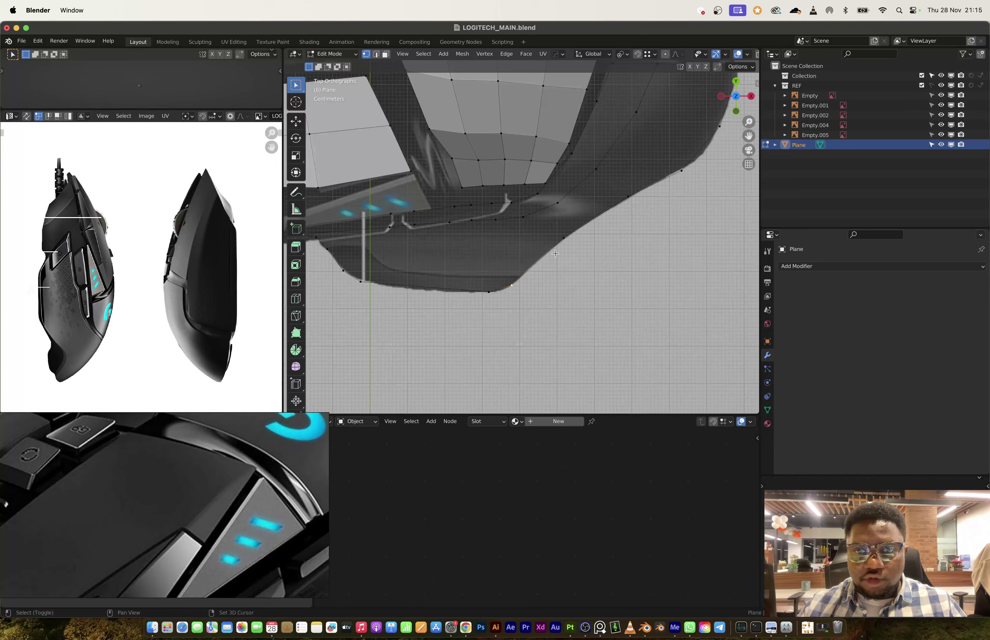
{"action": "right_click", "coordinate": [568, 246]}
{"action": "left_click", "coordinate": [548, 272]}
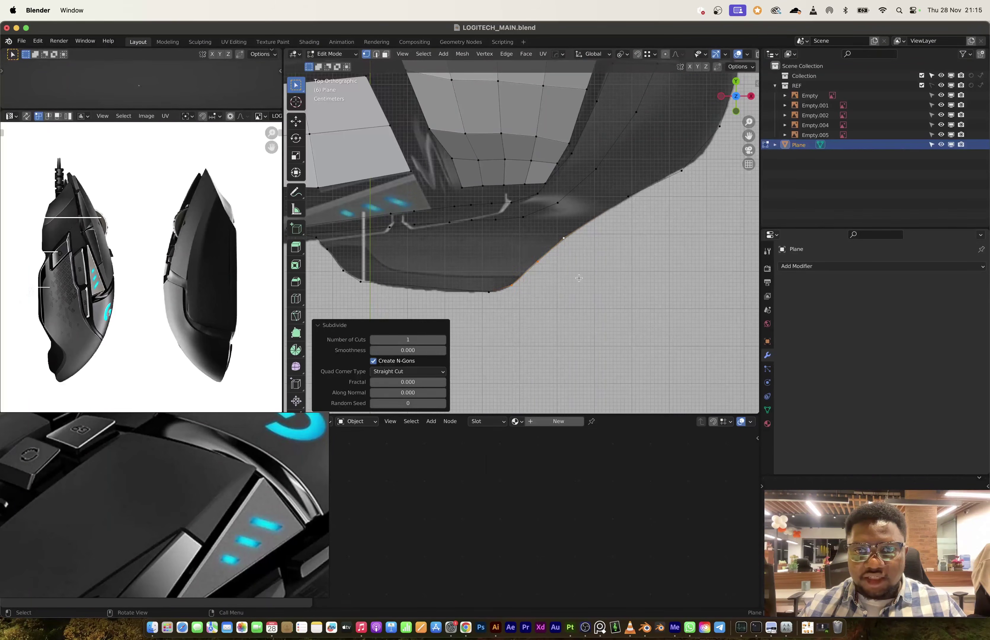
In front view, raise the traced lower outline about 0.071 m along Z, then about 0.001 m more.
{"action": "key", "text": "KP_1"}
{"action": "left_click", "coordinate": [473, 212]}
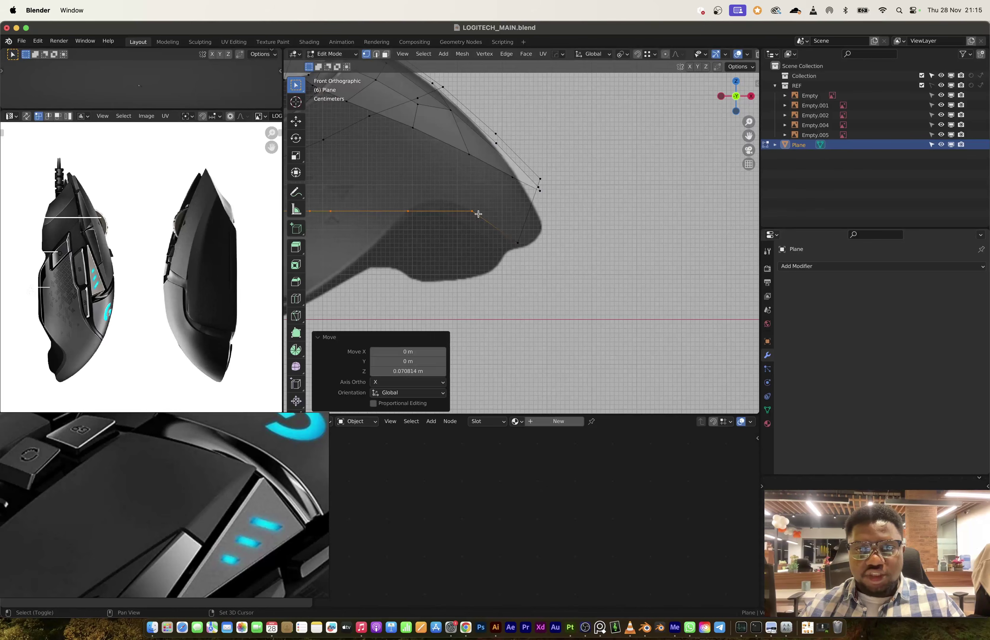
{"action": "key", "text": "g"}
{"action": "left_click", "coordinate": [473, 212]}
{"action": "scroll", "coordinate": [535, 206], "scroll_direction": "left", "scroll_amount": 5}
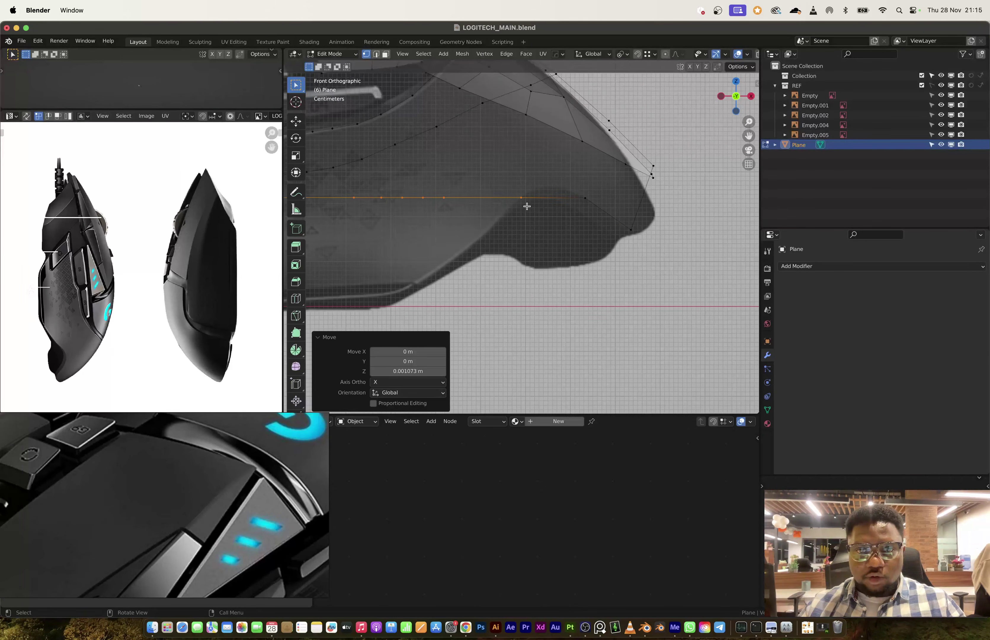
Drop finished vertices from the selection and raise the outline's front-end vertices along Z, first by about 0.018 m, to follow the reference edge.
{"action": "left_click", "coordinate": [527, 206], "text": "shift"}
{"action": "left_click", "coordinate": [525, 205], "text": "shift"}
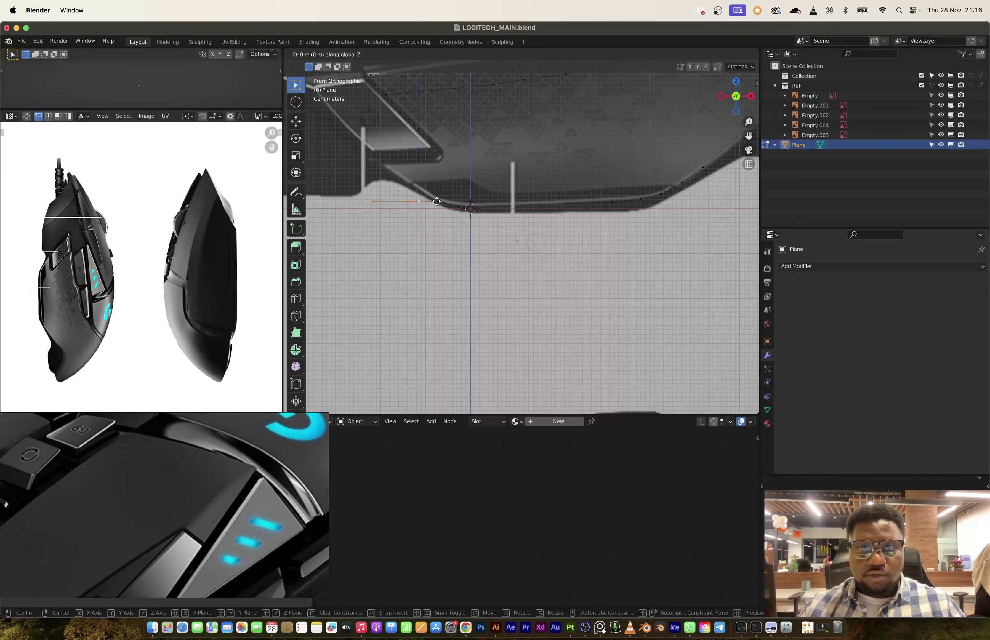
{"action": "left_click", "coordinate": [451, 115]}
{"action": "scroll", "coordinate": [451, 115], "scroll_direction": "left", "scroll_amount": 3, "text": "shift"}
{"action": "key", "text": "g"}
{"action": "key", "text": "z"}
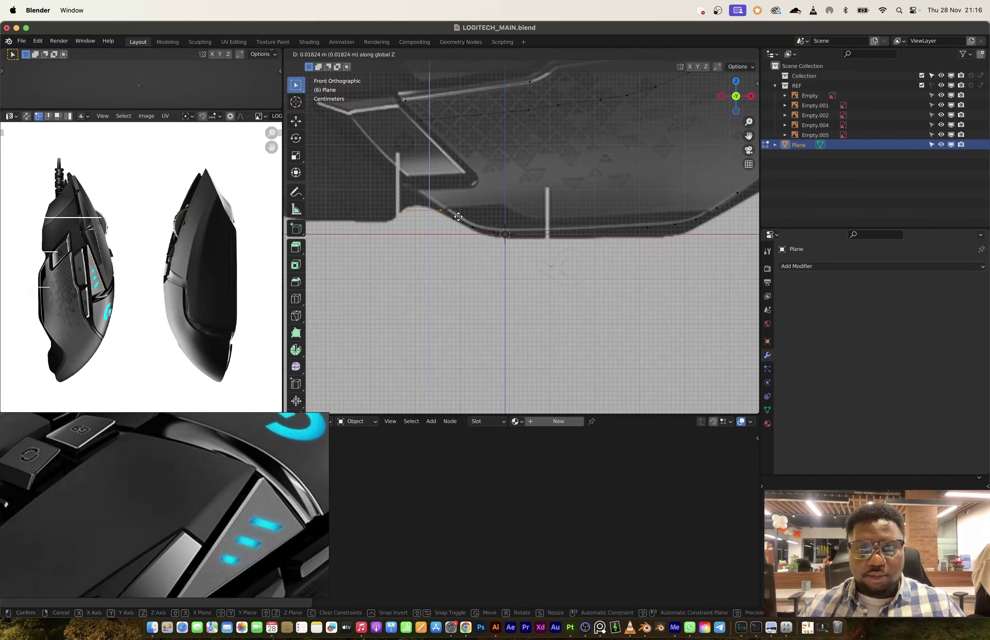
{"action": "left_click", "coordinate": [456, 217]}
{"action": "key", "text": "g"}
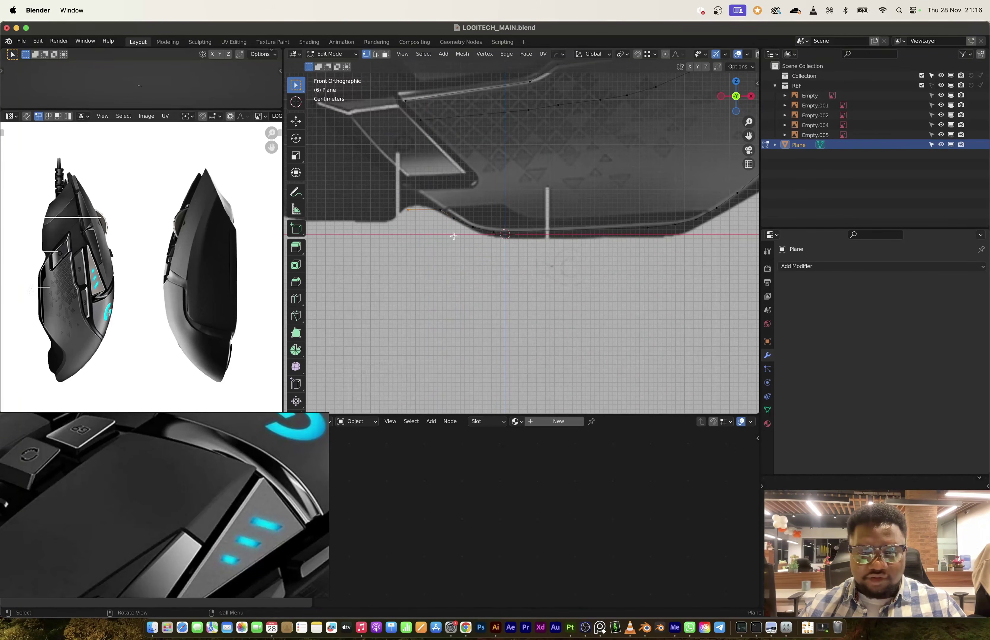
{"action": "key", "text": "z"}
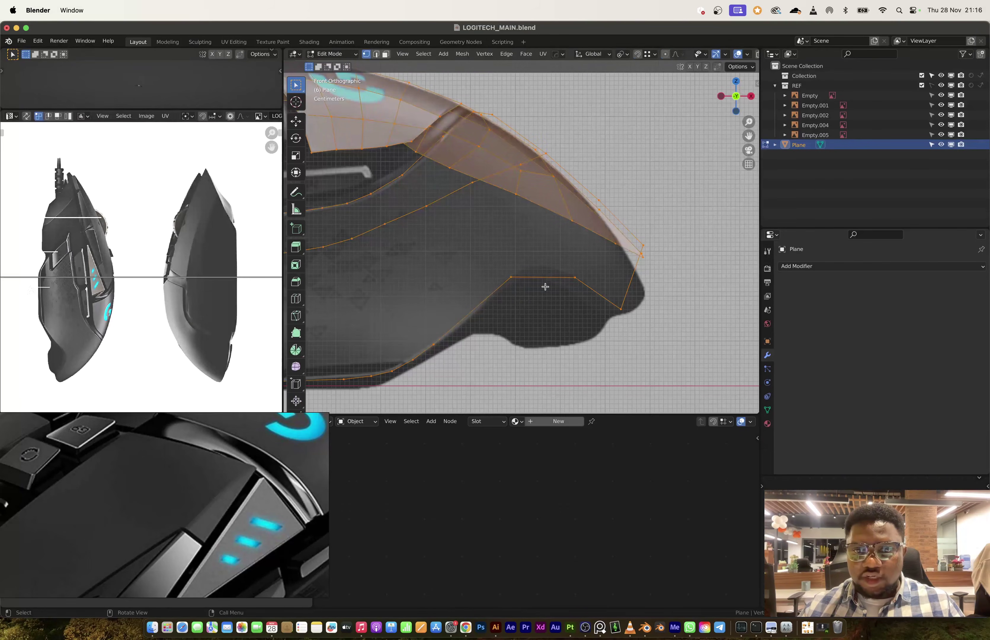
Subdivide the flat outline edge near the rear once and move its middle vertex up about 0.034 m to arch it.
{"action": "right_click", "coordinate": [557, 281]}
{"action": "left_click", "coordinate": [545, 285]}
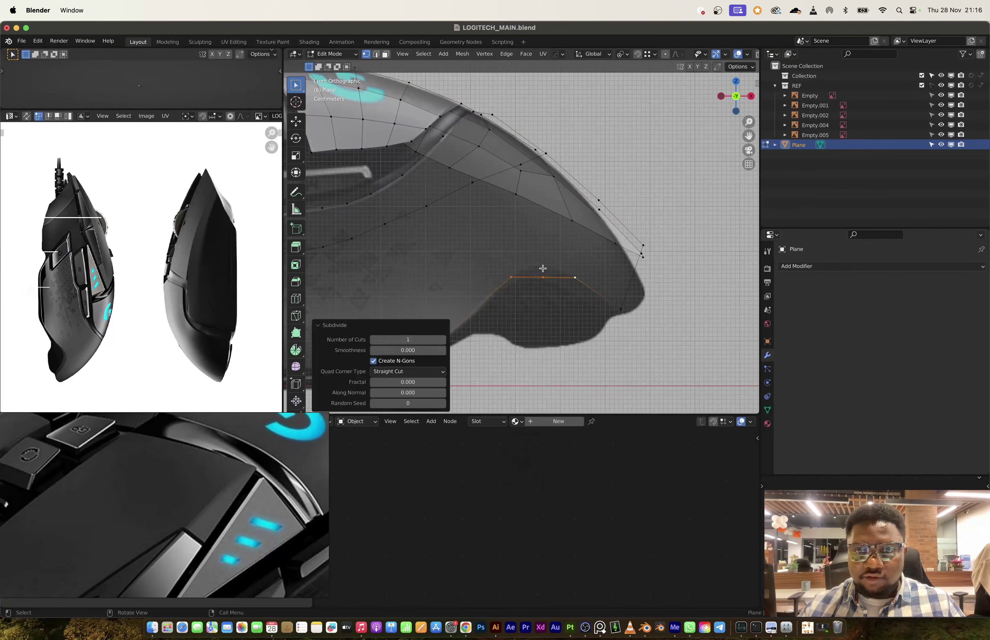
{"action": "left_click", "coordinate": [543, 277]}
{"action": "key", "text": "g"}
{"action": "left_click", "coordinate": [541, 262]}
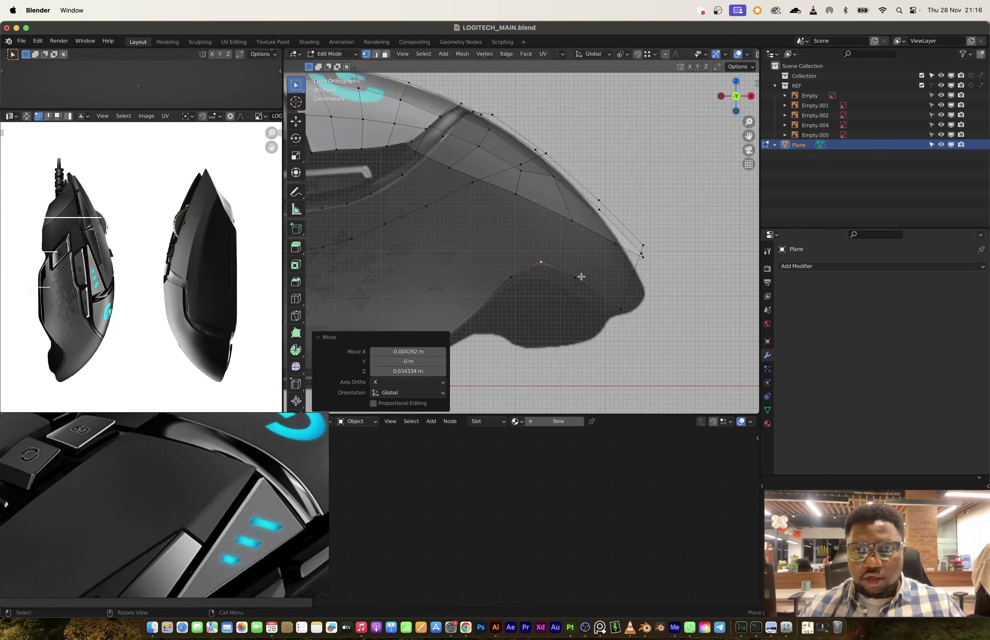
Move the vertices at the rear tip down about 0.067 m and outward about 0.009 m to match the reference silhouette.
{"action": "middle_click_drag", "start_coordinate": [644, 276], "coordinate": [609, 276], "text": "shift"}
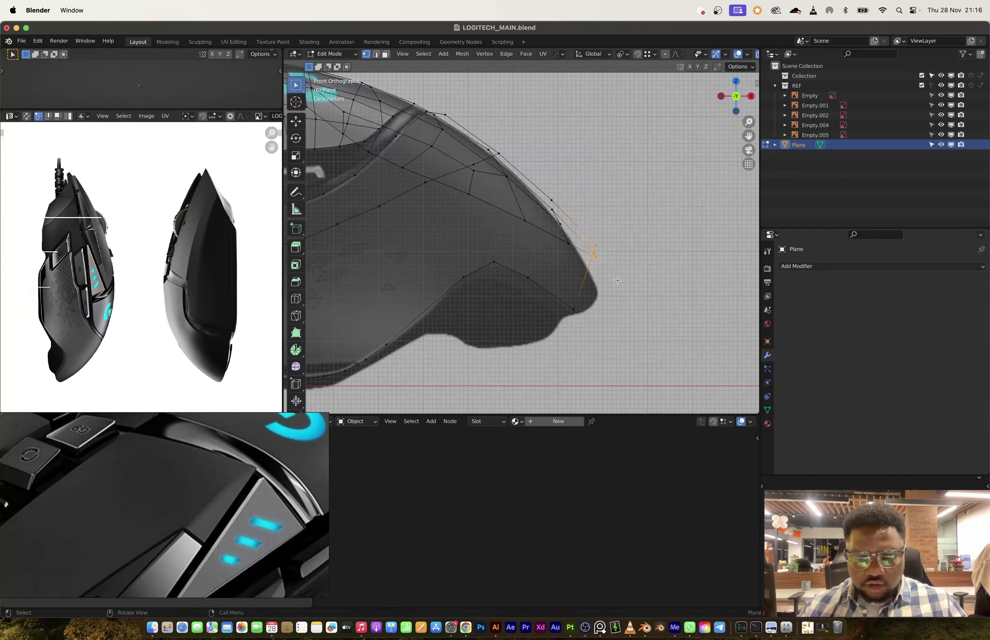
{"action": "key", "text": "g"}
{"action": "left_click", "coordinate": [619, 310]}
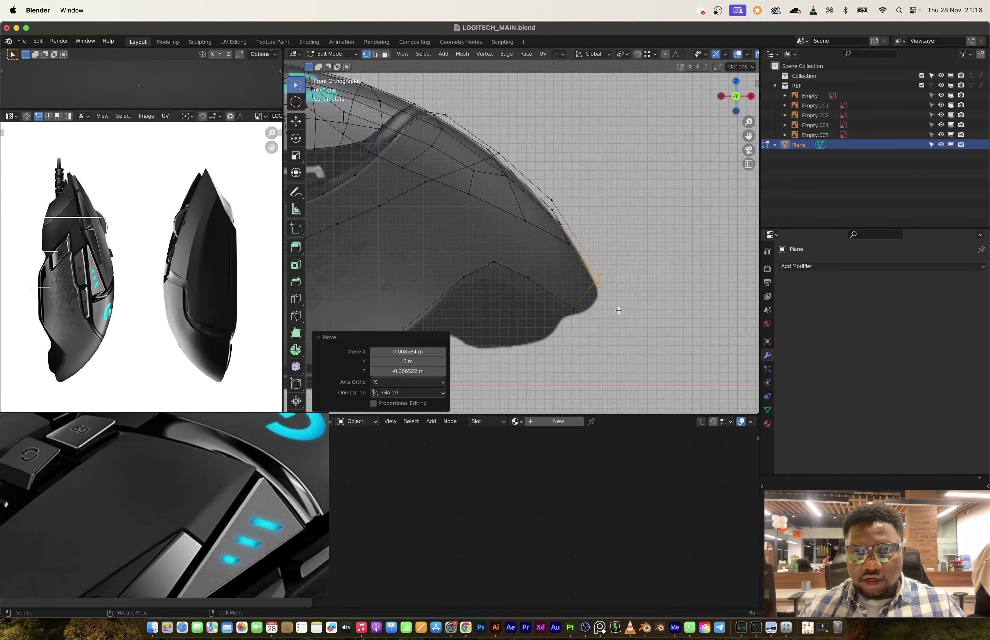
In top view, extrude a middle outline from the rear panel edge forward across the side, ending with a segment about 0.236 m long.
{"action": "middle_click_drag", "start_coordinate": [581, 309], "coordinate": [652, 240]}
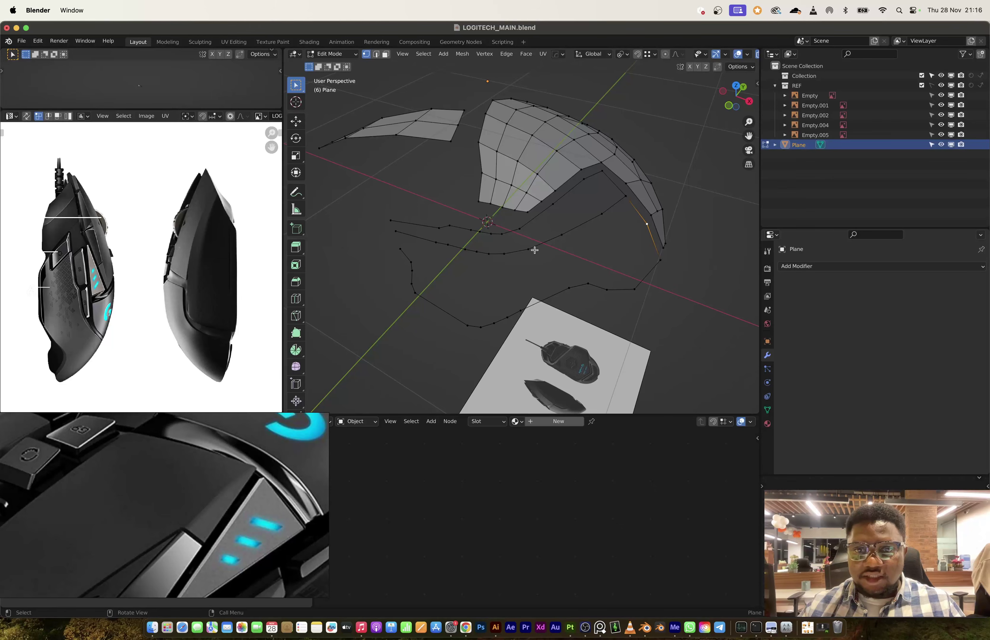
{"action": "left_click", "coordinate": [736, 87]}
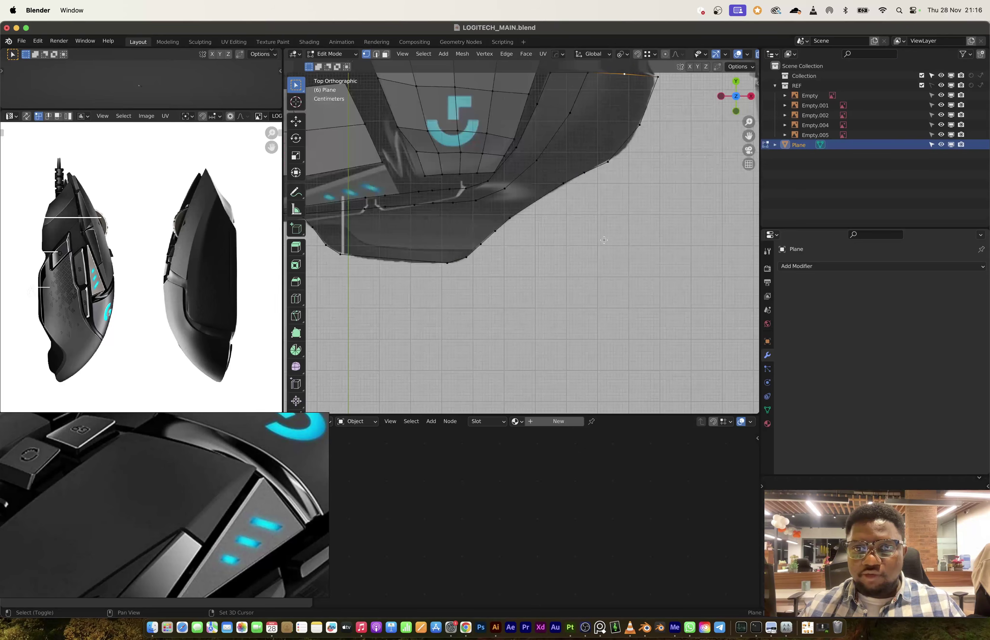
{"action": "key", "text": "g"}
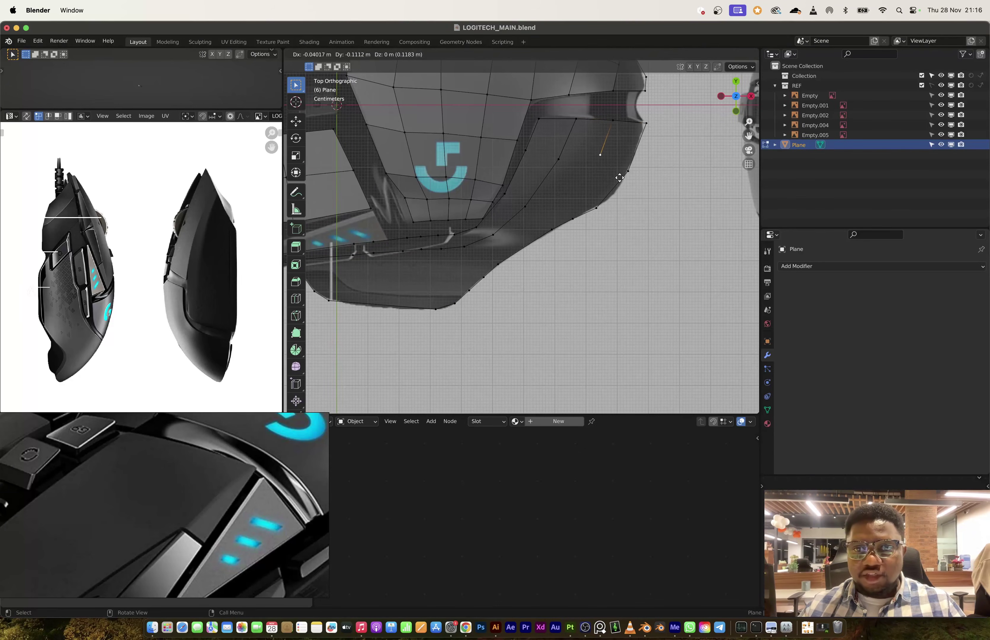
{"action": "left_click", "coordinate": [618, 184]}
{"action": "key", "text": "e"}
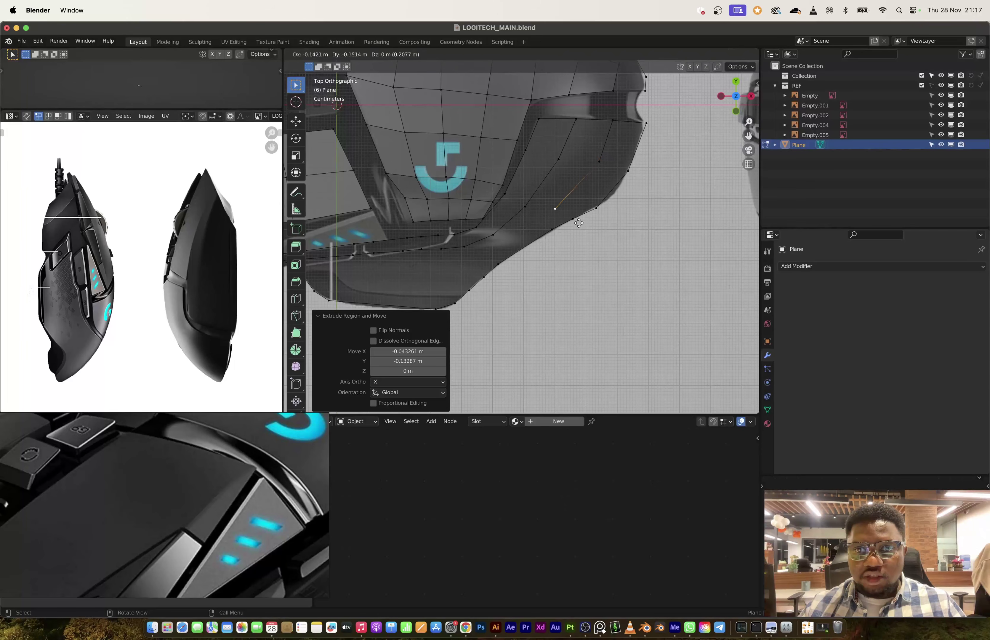
{"action": "left_click", "coordinate": [596, 214]}
{"action": "key", "text": "e"}
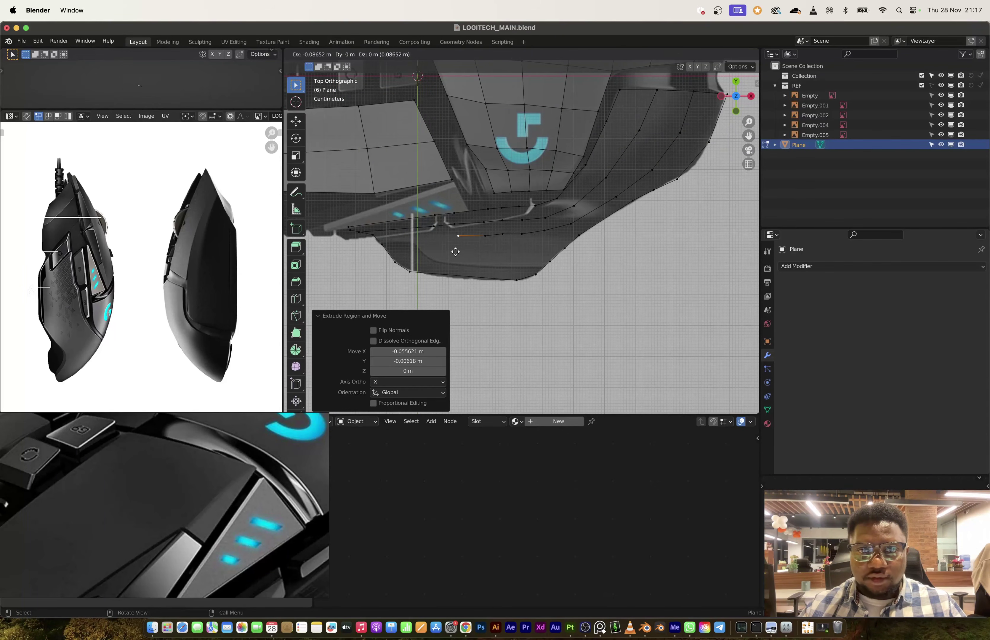
{"action": "left_click", "coordinate": [454, 252]}
{"action": "key", "text": "e"}
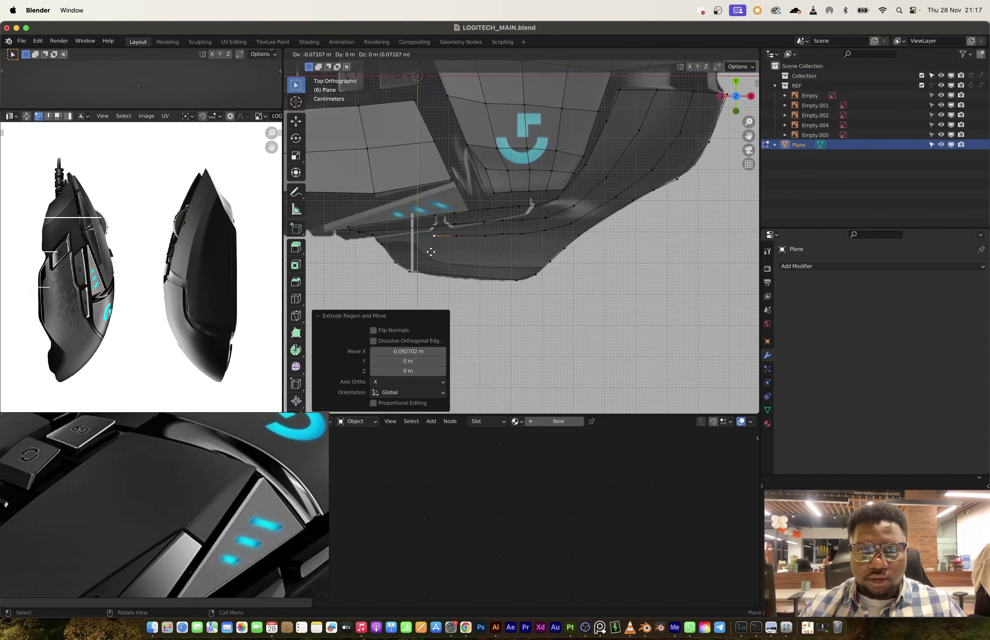
{"action": "left_click", "coordinate": [431, 251]}
{"action": "key", "text": "e"}
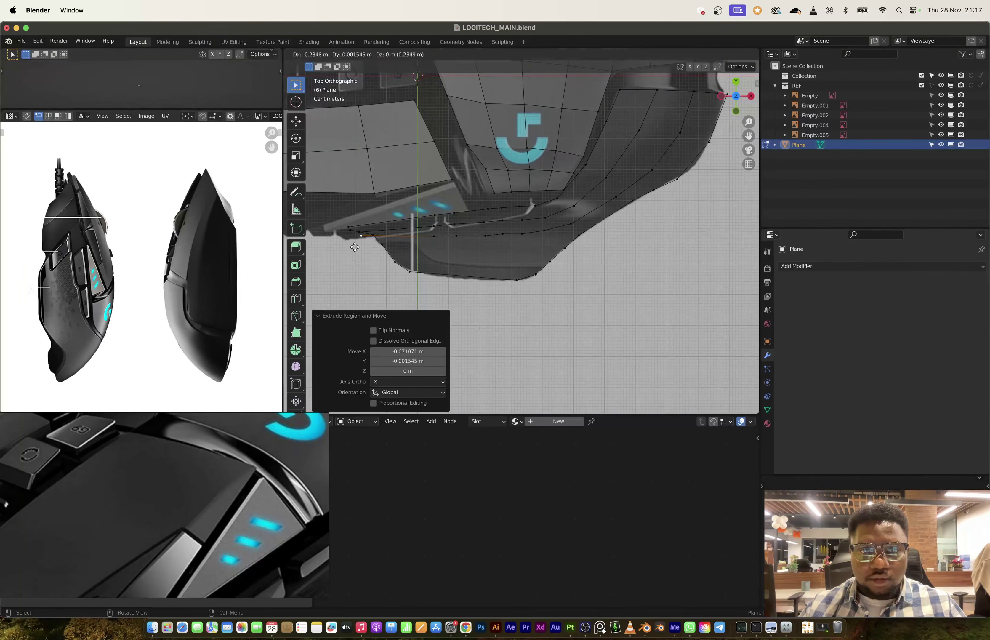
{"action": "left_click", "coordinate": [355, 246]}
Grow the selection from the front vertex along the new middle outline and frame it in front view.
{"action": "middle_click_drag", "start_coordinate": [594, 205], "coordinate": [587, 230]}
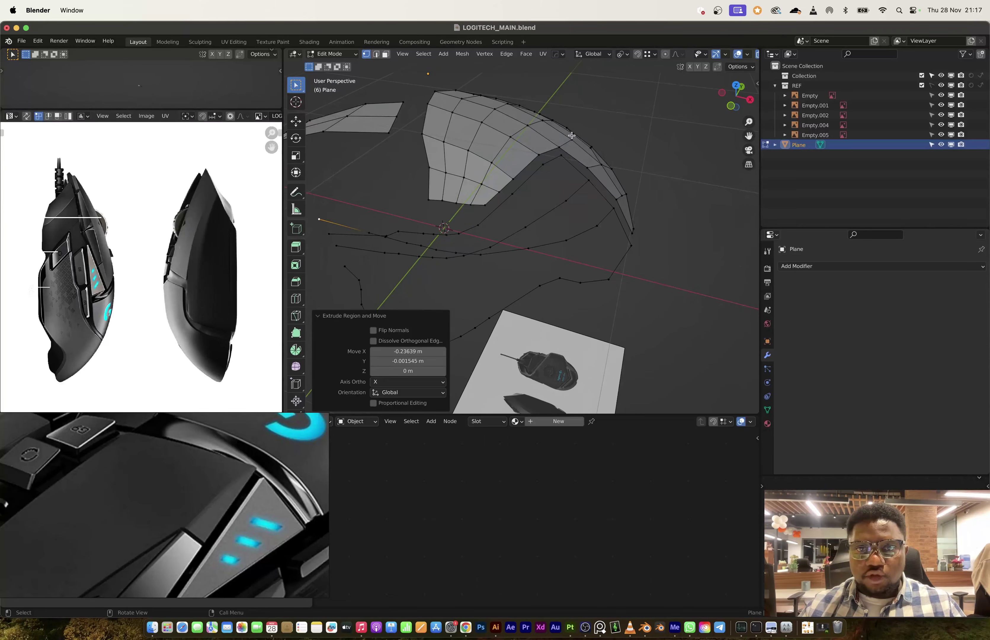
{"action": "left_click", "coordinate": [424, 53]}
{"action": "mouse_move", "coordinate": [475, 200]}
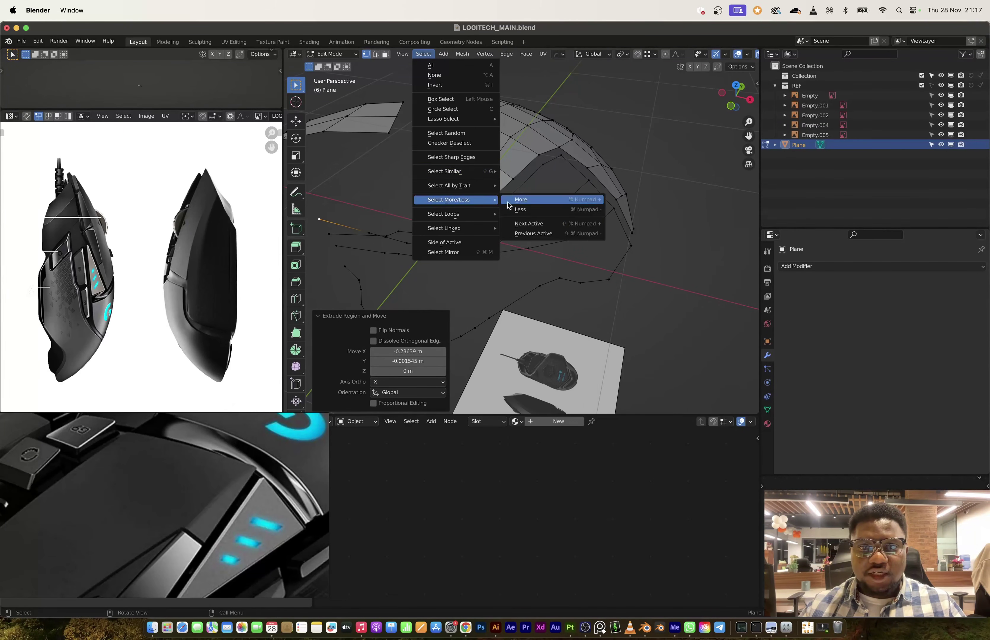
{"action": "left_click", "coordinate": [524, 200]}
{"action": "key", "text": "ctrl+KP_Add"}
{"action": "key", "text": "ctrl+KP_Add"}
{"action": "key", "text": "ctrl+KP_Add"}
{"action": "key", "text": "ctrl+KP_Add"}
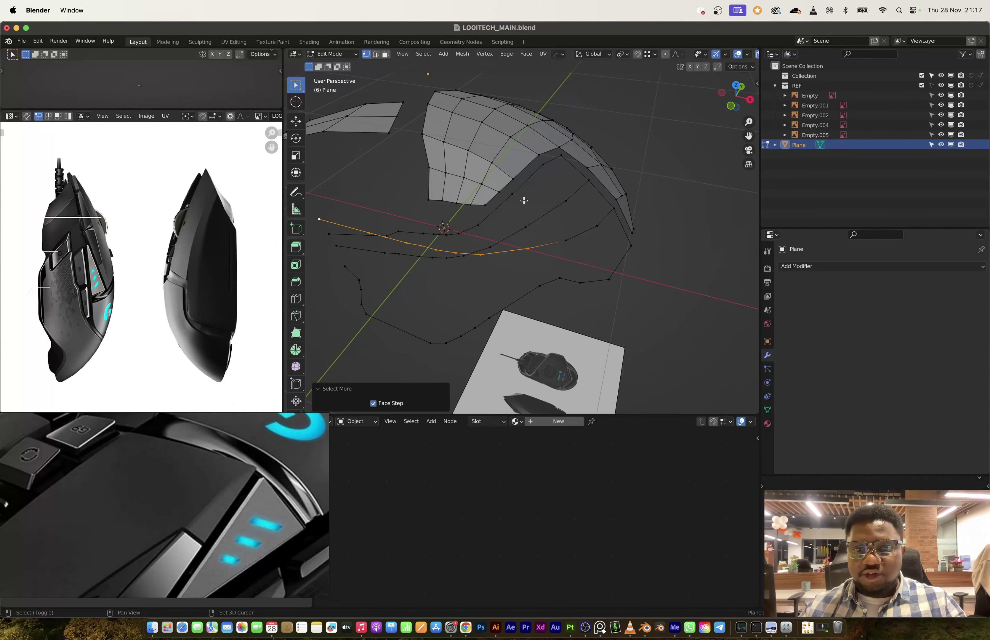
{"action": "left_click", "coordinate": [730, 106]}
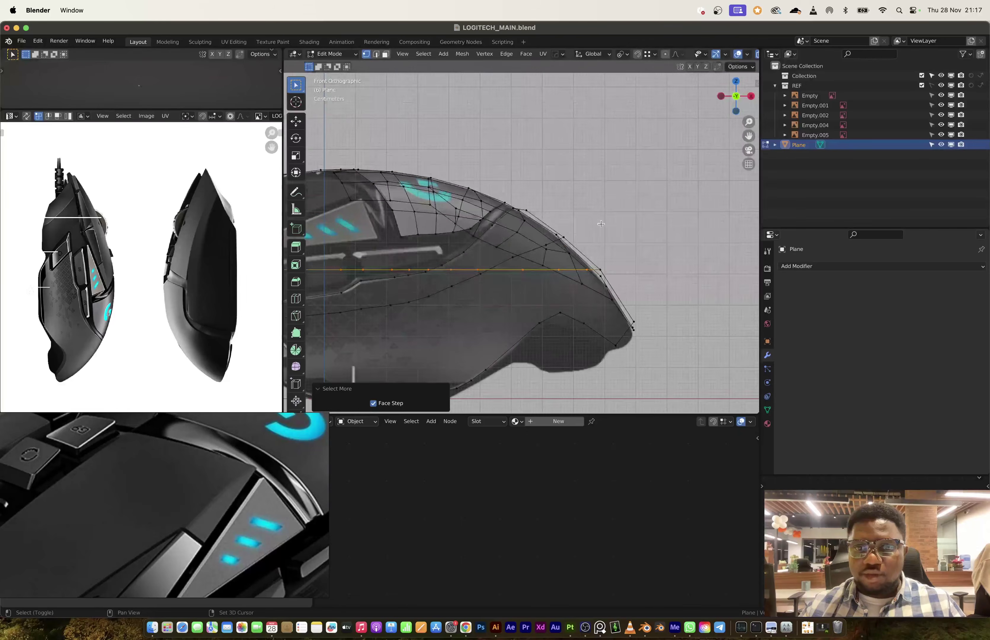
{"action": "middle_click_drag", "start_coordinate": [599, 221], "coordinate": [582, 171], "text": "shift"}
{"action": "mouse_move", "coordinate": [591, 189]}
{"action": "middle_mouse_down"}
{"action": "mouse_move", "coordinate": [545, 214]}
{"action": "mouse_move", "coordinate": [492, 212]}
{"action": "mouse_move", "coordinate": [599, 189]}
{"action": "middle_mouse_up"}
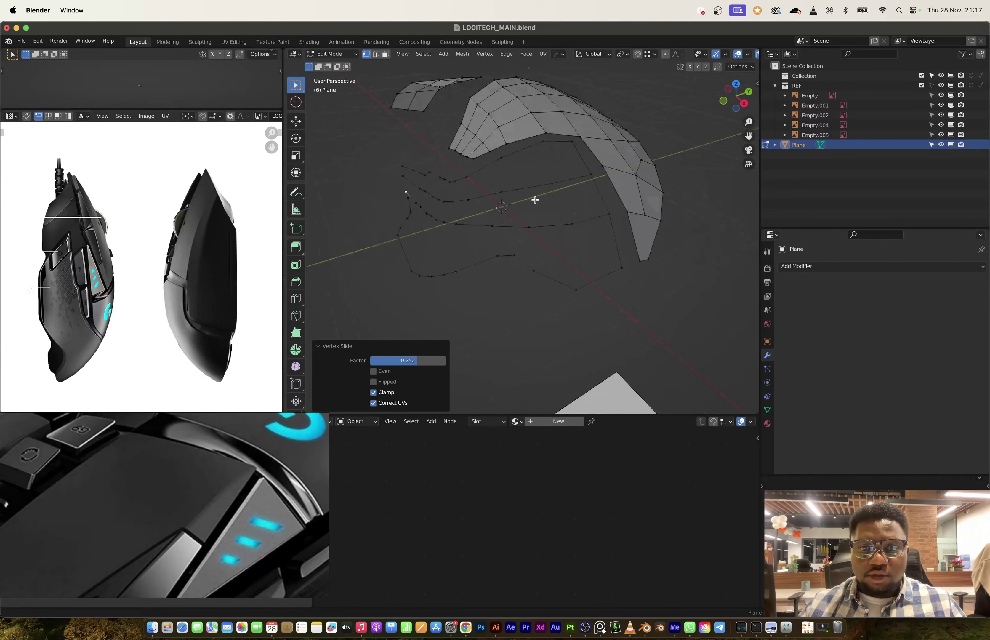
Fill faces across the thumb-rest flare of the lower outline, starting from its outermost edge, and inspect them in Object Mode.
{"action": "middle_click_drag", "start_coordinate": [526, 247], "coordinate": [607, 186]}
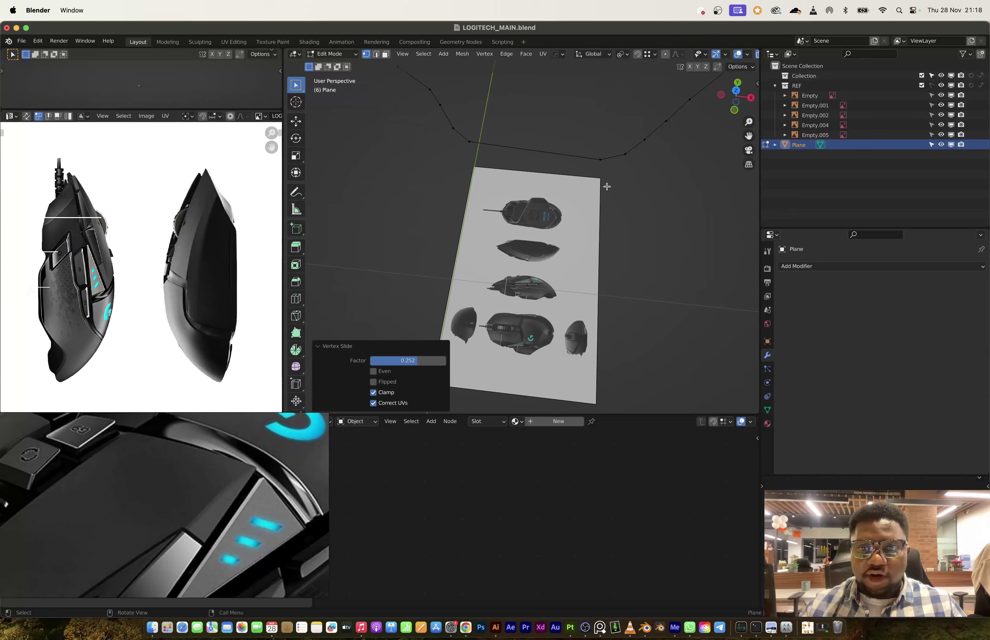
{"action": "left_click", "coordinate": [599, 156]}
{"action": "left_click", "coordinate": [470, 142], "text": "shift"}
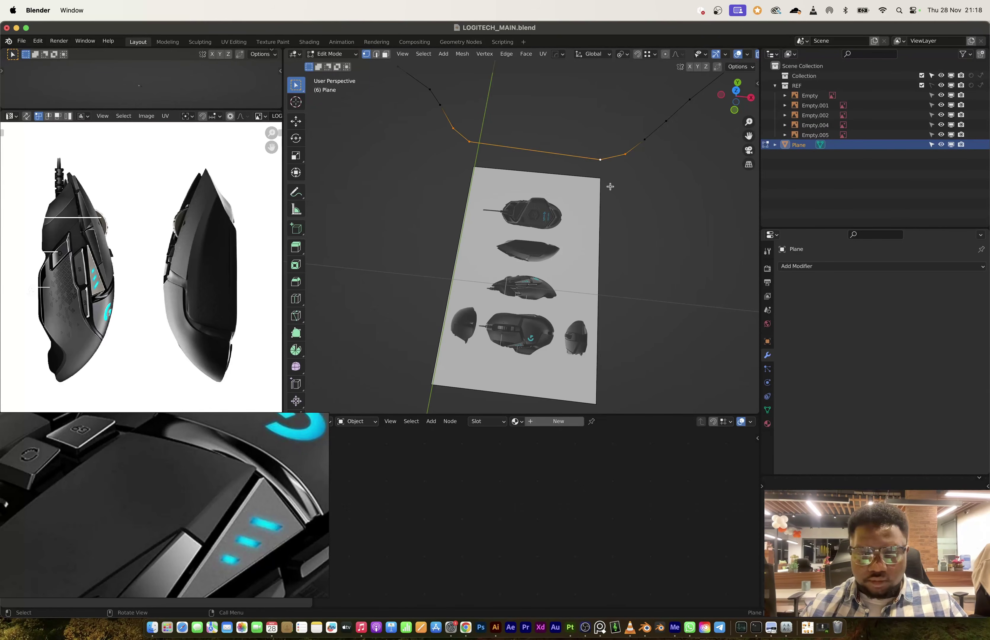
{"action": "key", "text": "f"}
{"action": "middle_click_drag", "start_coordinate": [610, 186], "coordinate": [621, 112]}
{"action": "left_click", "coordinate": [548, 168]}
{"action": "key", "text": "f"}
{"action": "key", "text": "f"}
{"action": "key", "text": "f"}
{"action": "key", "text": "Tab"}
{"action": "middle_click_drag", "start_coordinate": [557, 161], "coordinate": [559, 157]}
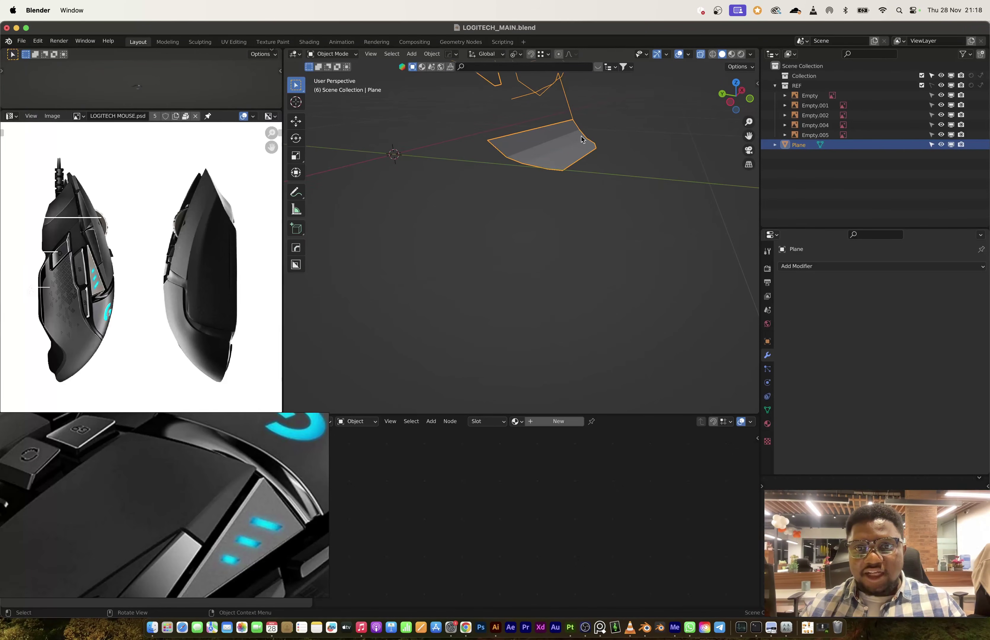
Select the rear edge between the upper two side outlines and fill faces forward from it along the strip.
{"action": "left_click", "coordinate": [735, 82]}
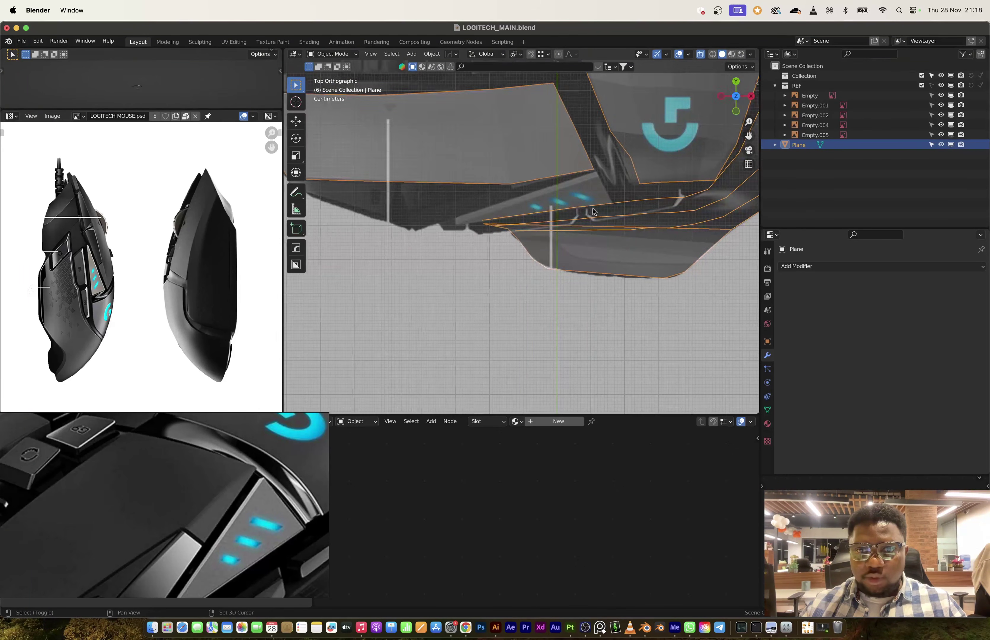
{"action": "middle_click_drag", "start_coordinate": [593, 211], "coordinate": [579, 258], "text": "shift"}
{"action": "key", "text": "Tab"}
{"action": "left_click", "coordinate": [714, 207]}
{"action": "left_click", "coordinate": [726, 139], "text": "shift"}
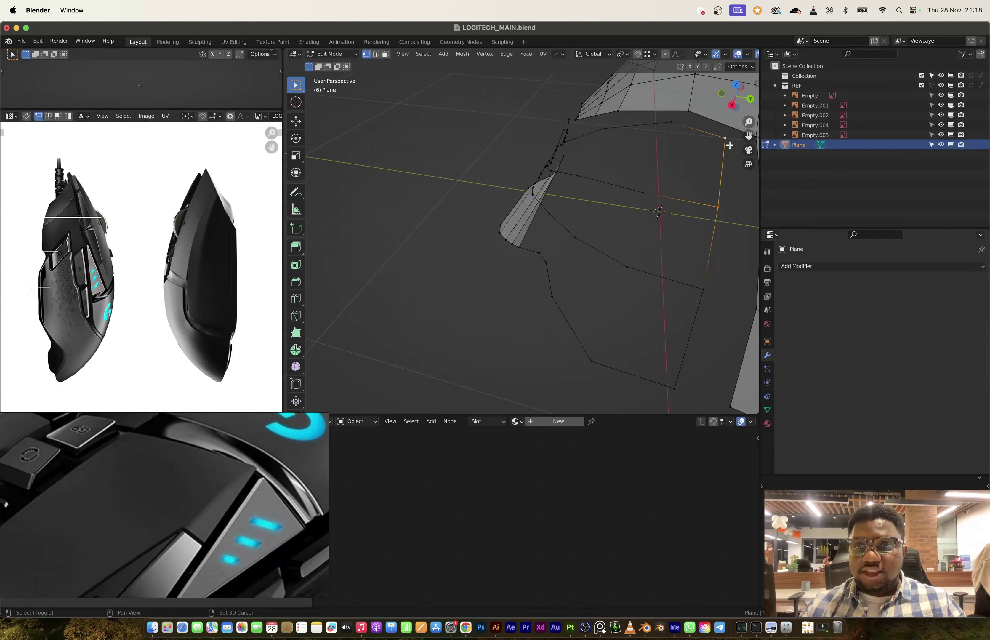
{"action": "key", "text": "f"}
{"action": "key", "text": "f"}
{"action": "key", "text": "f"}
{"action": "middle_click_drag", "start_coordinate": [697, 158], "coordinate": [665, 218]}
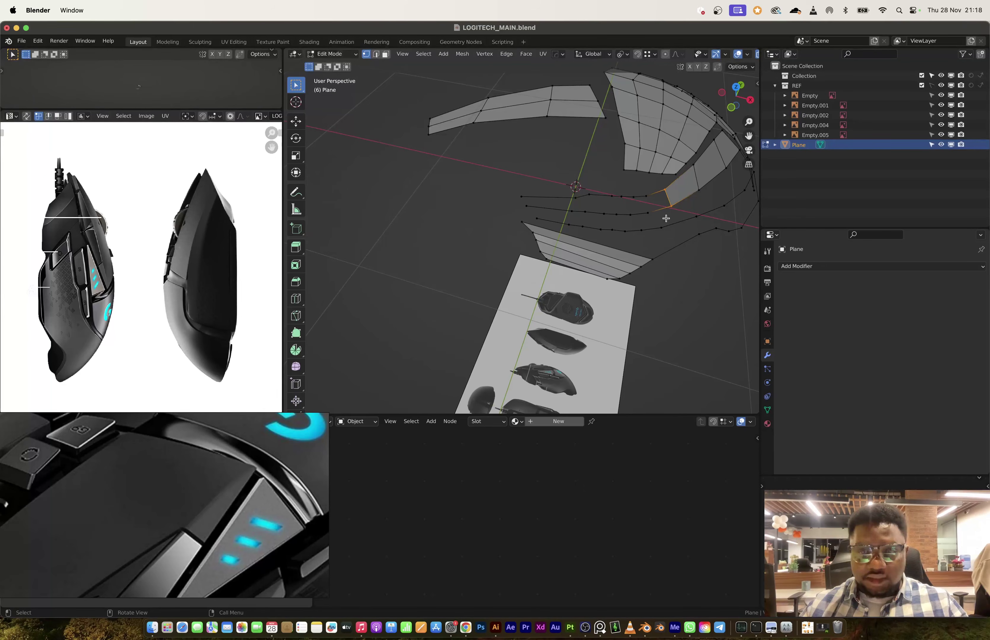
Fill the remaining faces between the upper two side outlines, continuing the strip to its front end.
{"action": "key", "text": "f"}
{"action": "key", "text": "f"}
{"action": "key", "text": "f"}
{"action": "key", "text": "f"}
{"action": "key", "text": "f"}
{"action": "key", "text": "f"}
{"action": "key", "text": "f"}
{"action": "key", "text": "f"}
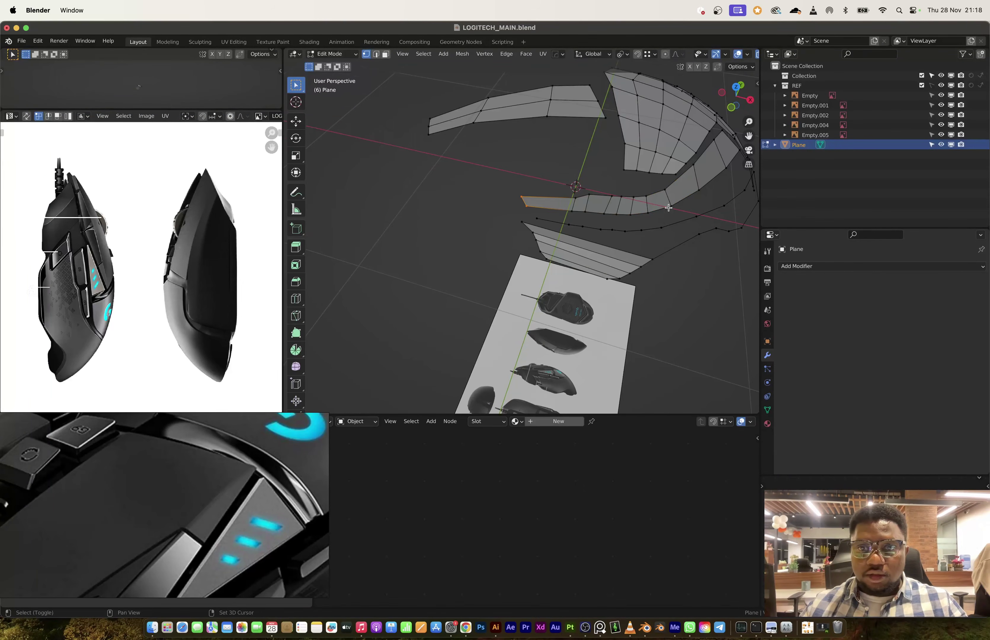
Fill faces from the rear edge between the middle and next lower side outlines, and undo the last two faces.
{"action": "middle_click_drag", "start_coordinate": [668, 208], "coordinate": [526, 169], "text": "shift"}
{"action": "left_click", "coordinate": [542, 165], "text": "shift"}
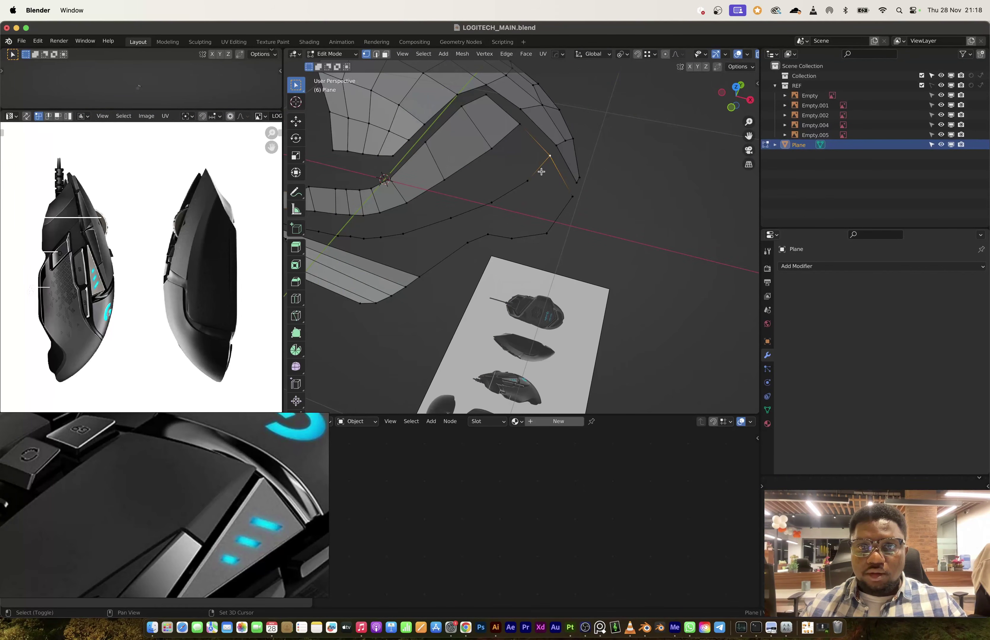
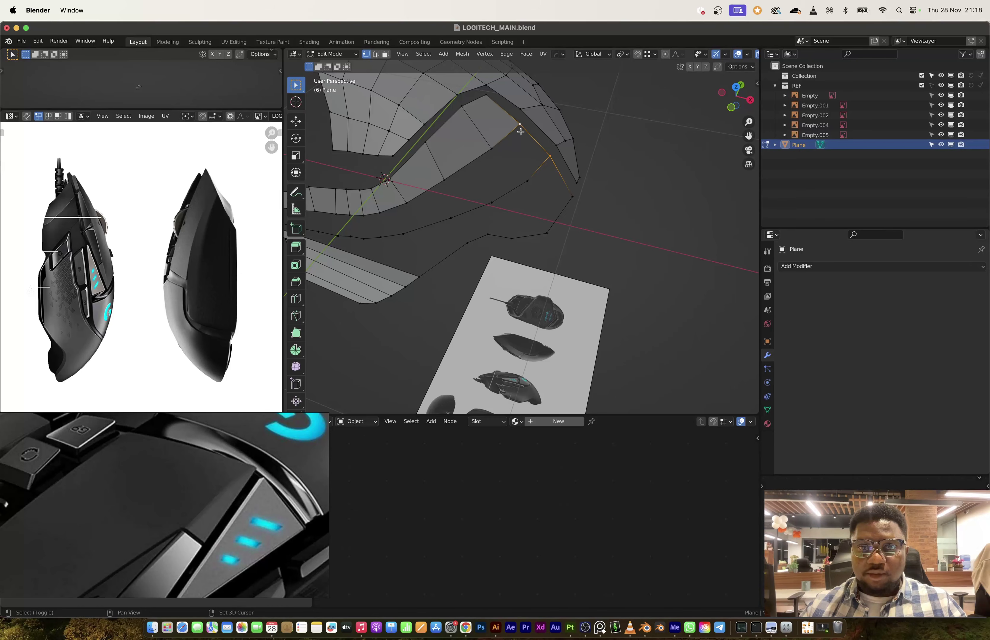
{"action": "key", "text": "f"}
{"action": "key", "text": "f"}
{"action": "key", "text": "f"}
{"action": "middle_click_drag", "start_coordinate": [483, 183], "coordinate": [550, 137]}
{"action": "key", "text": "ctrl+z"}
{"action": "key", "text": "ctrl+z"}
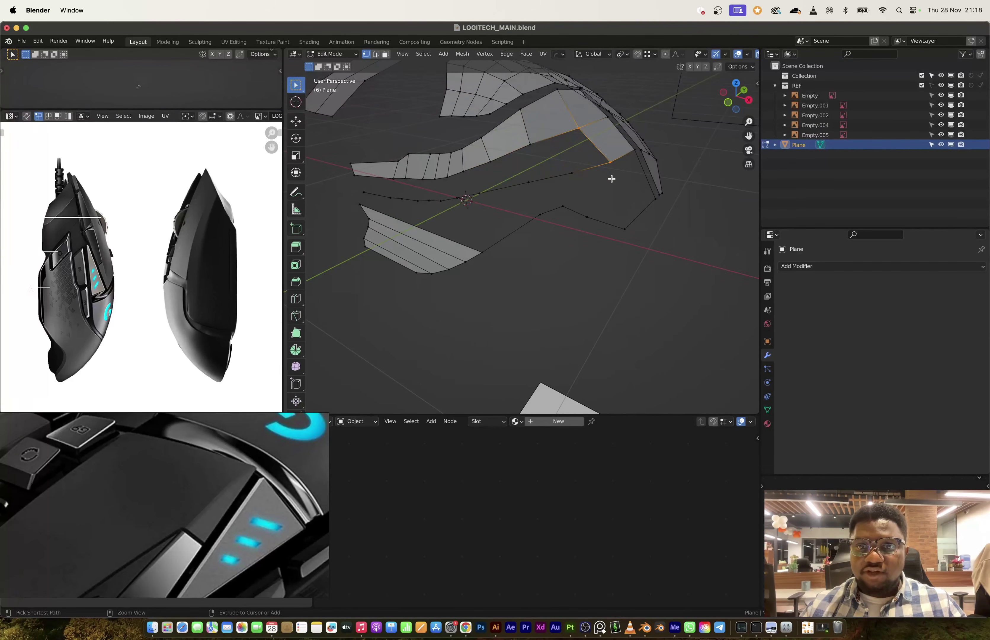
Respace the lower outline's vertices near the rear and fill faces forward from the rear edge to form a second row.
{"action": "left_click", "coordinate": [573, 171]}
{"action": "key", "text": "shift+v"}
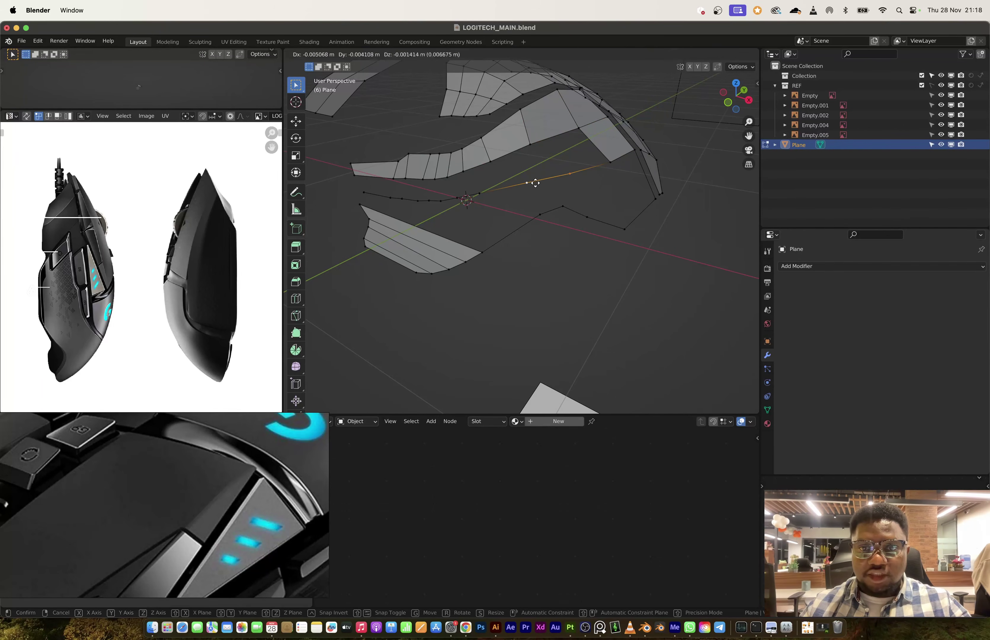
{"action": "left_click", "coordinate": [554, 175]}
{"action": "left_click", "coordinate": [577, 135], "text": "shift"}
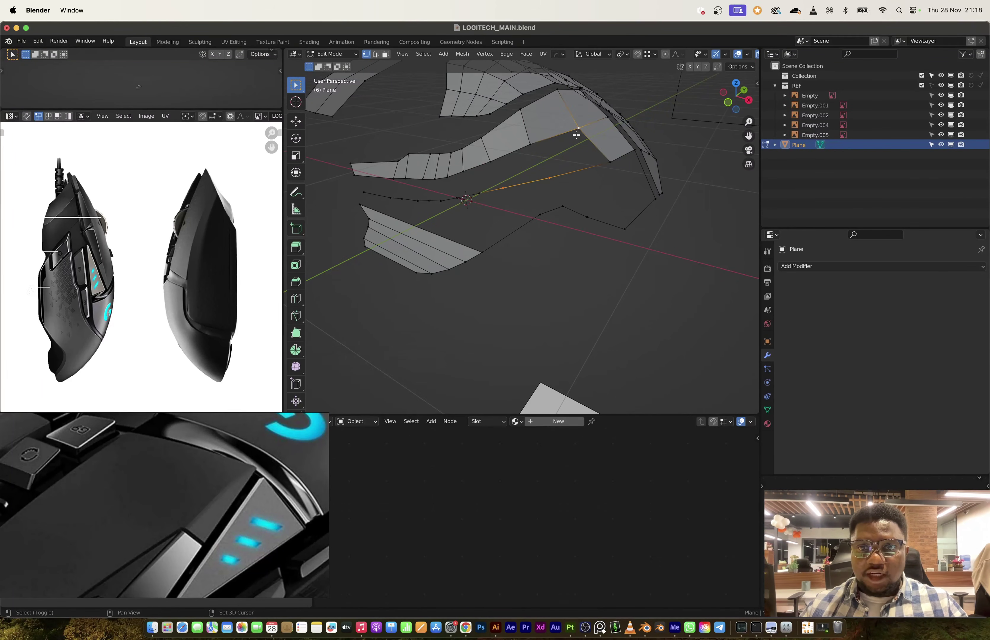
{"action": "left_click", "coordinate": [610, 162]}
{"action": "left_click", "coordinate": [581, 130], "text": "shift"}
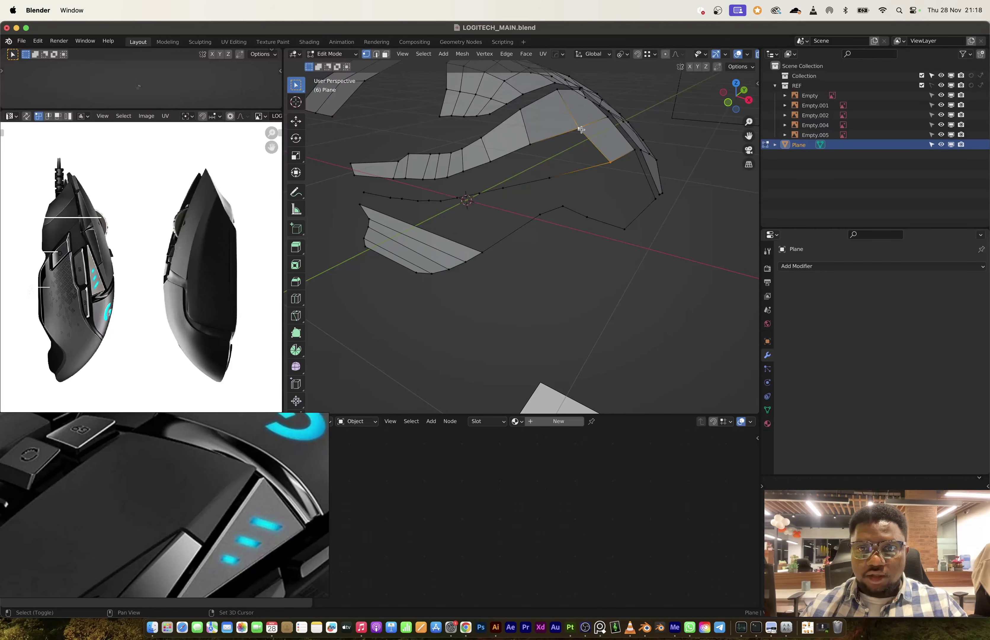
{"action": "key", "text": "f"}
In front view, clean up the second row's front end and move its corner vertex -0.16329 m in X and -0.021123 m in Z.
{"action": "middle_click_drag", "start_coordinate": [581, 130], "coordinate": [561, 214]}
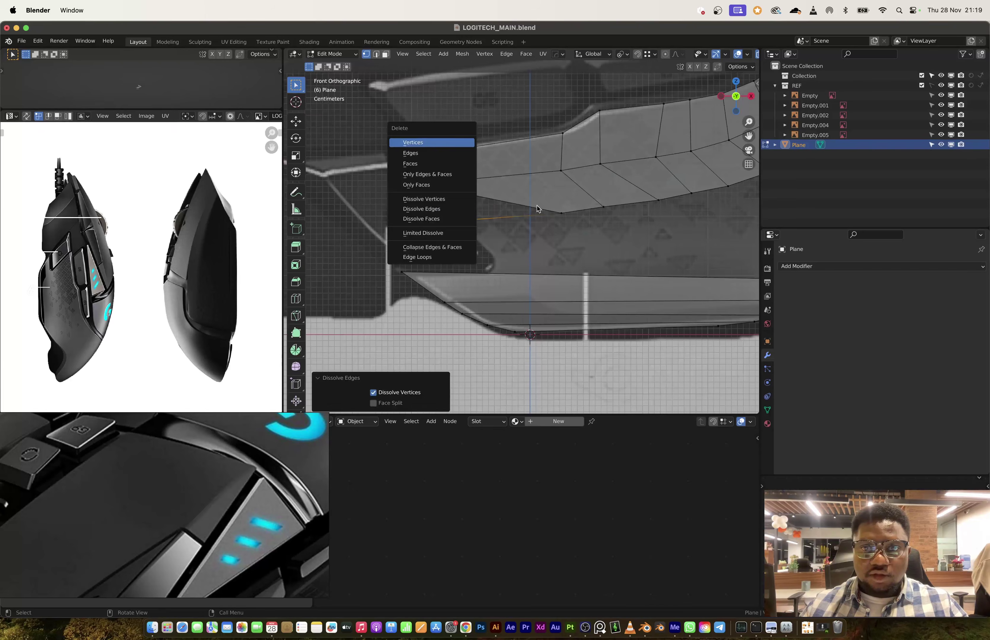
{"action": "key", "text": "g"}
{"action": "left_click", "coordinate": [499, 217]}
{"action": "scroll", "coordinate": [498, 216], "scroll_direction": "right", "scroll_amount": 5}
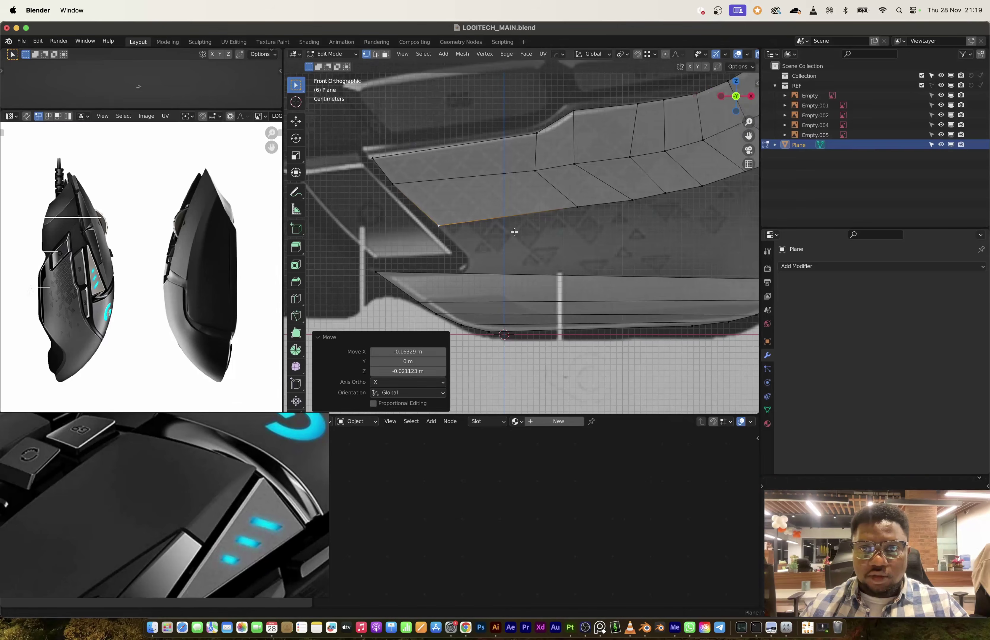
Smooth the strip's lower boundary edges with LoopTools Relax and even out their vertices with LoopTools Space.
{"action": "scroll", "coordinate": [467, 222], "scroll_direction": "down", "scroll_amount": 5}
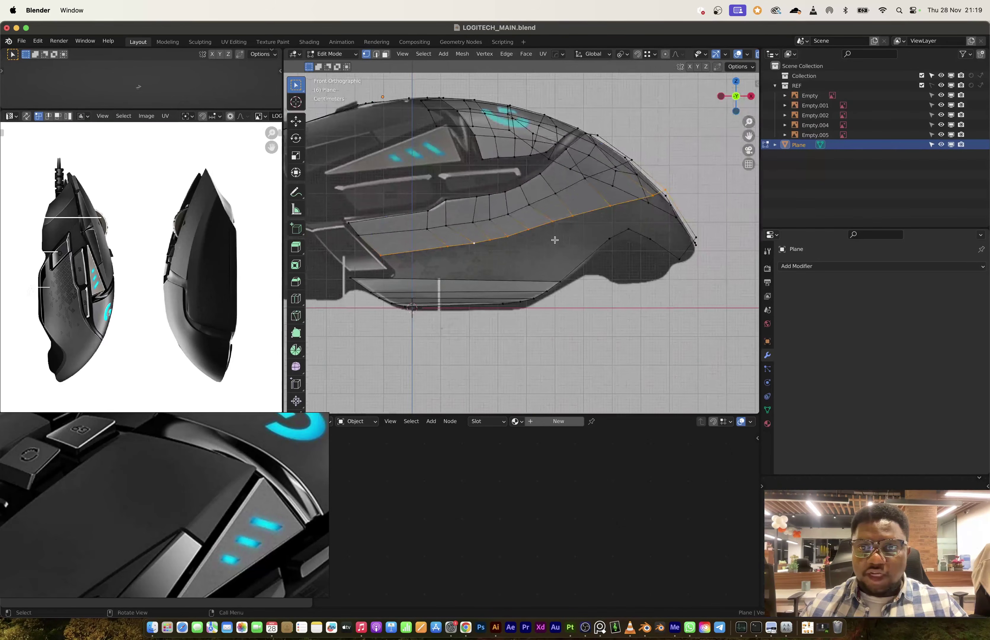
{"action": "middle_click_drag", "start_coordinate": [467, 223], "coordinate": [630, 251]}
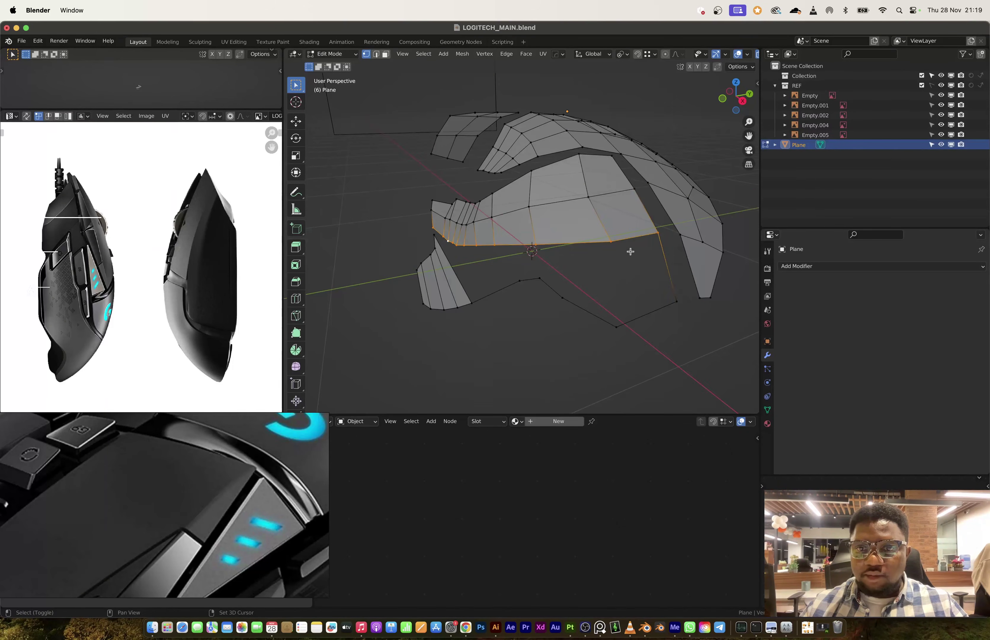
{"action": "right_click", "coordinate": [653, 230]}
{"action": "mouse_move", "coordinate": [667, 206]}
{"action": "left_click", "coordinate": [698, 255]}
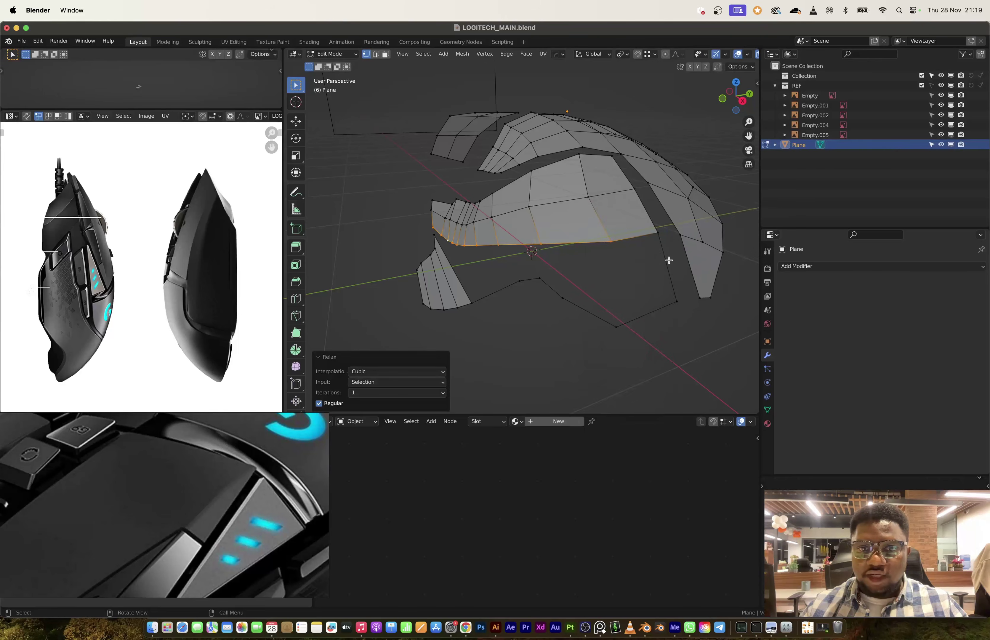
{"action": "middle_click_drag", "start_coordinate": [669, 260], "coordinate": [567, 226]}
{"action": "right_click", "coordinate": [567, 227]}
{"action": "mouse_move", "coordinate": [582, 227]}
{"action": "left_click", "coordinate": [639, 286]}
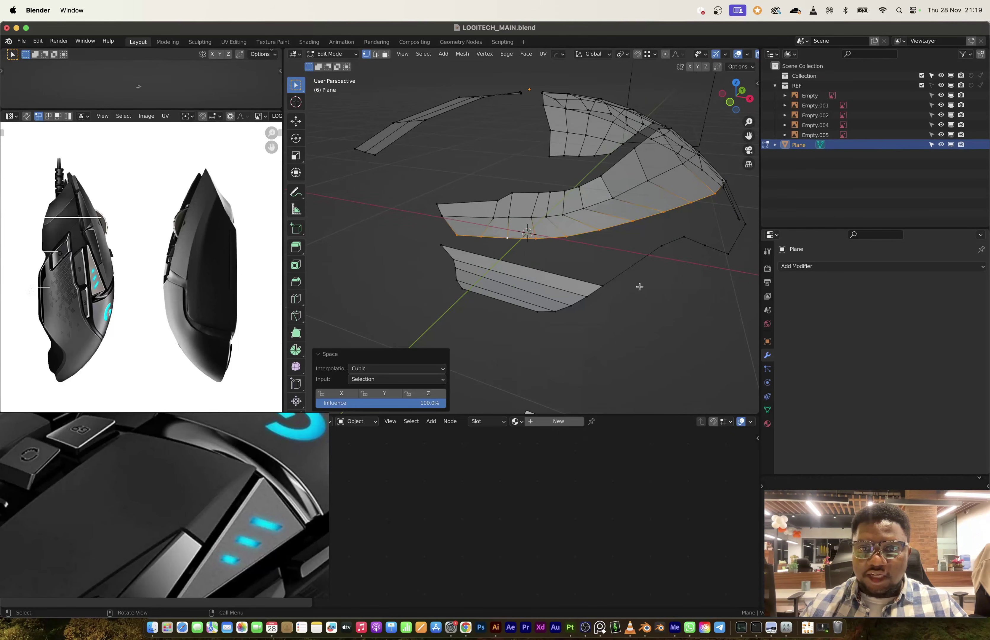
Select the strip's middle edge loop and apply LoopTools Relax to it twice.
{"action": "middle_click_drag", "start_coordinate": [639, 287], "coordinate": [615, 215]}
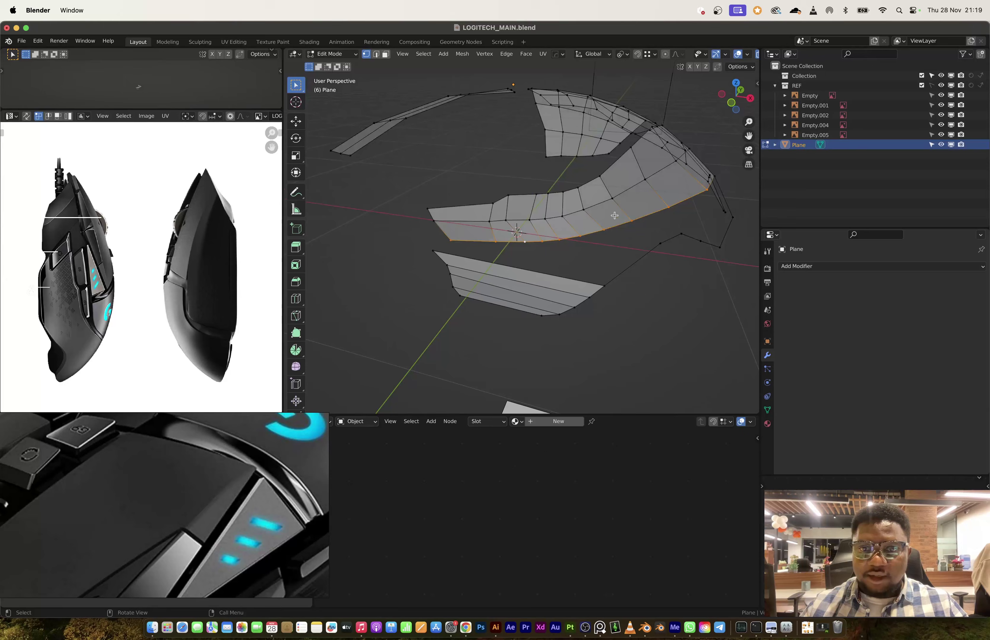
{"action": "left_click", "coordinate": [580, 214], "text": "alt"}
{"action": "right_click", "coordinate": [580, 213]}
{"action": "mouse_move", "coordinate": [584, 212]}
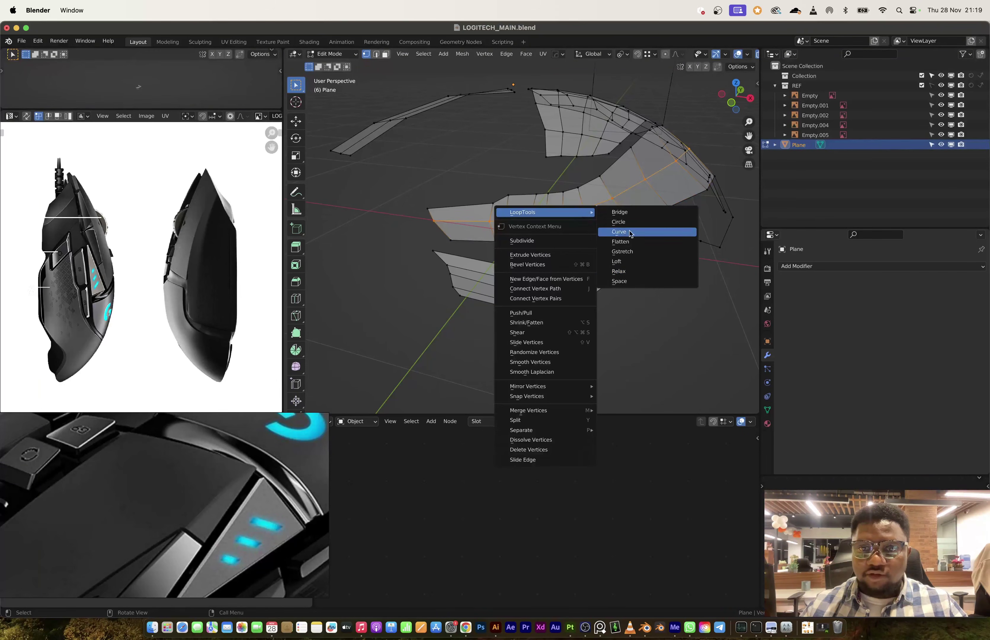
{"action": "left_click", "coordinate": [635, 271]}
{"action": "middle_click_drag", "start_coordinate": [635, 272], "coordinate": [536, 242]}
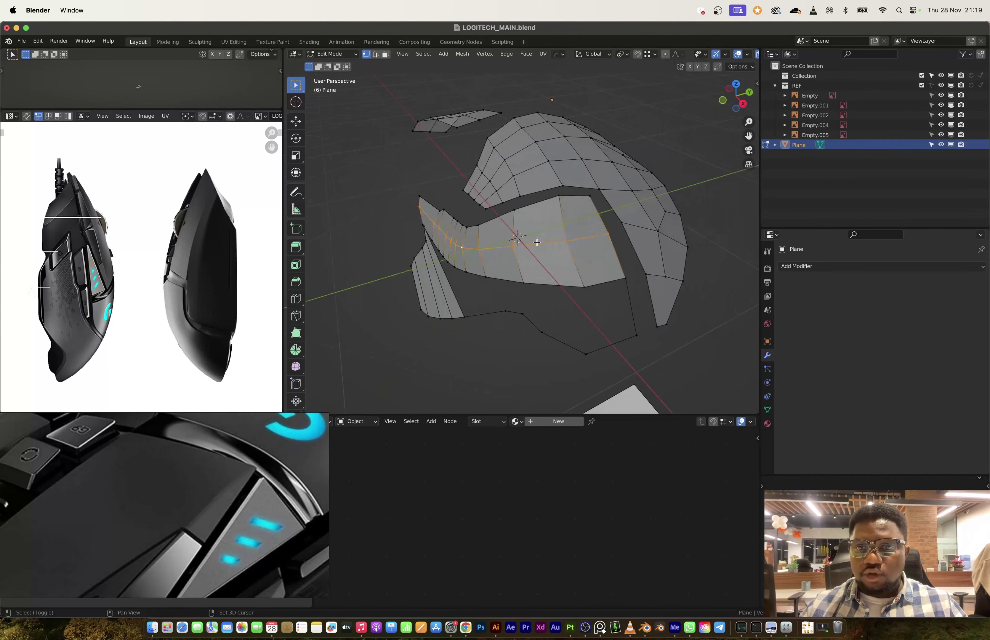
{"action": "right_click", "coordinate": [606, 232]}
{"action": "left_click", "coordinate": [645, 304]}
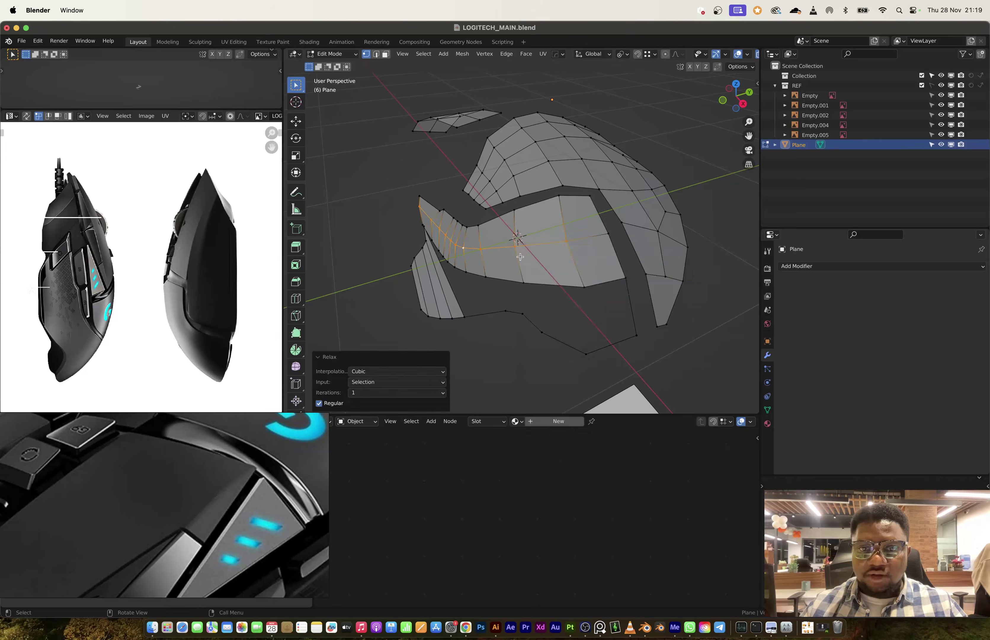
In front view, slide the middle loop's vertex below the start of the upper-edge notch along the loop to straighten its cross edge.
{"action": "middle_click_drag", "start_coordinate": [646, 303], "coordinate": [623, 137]}
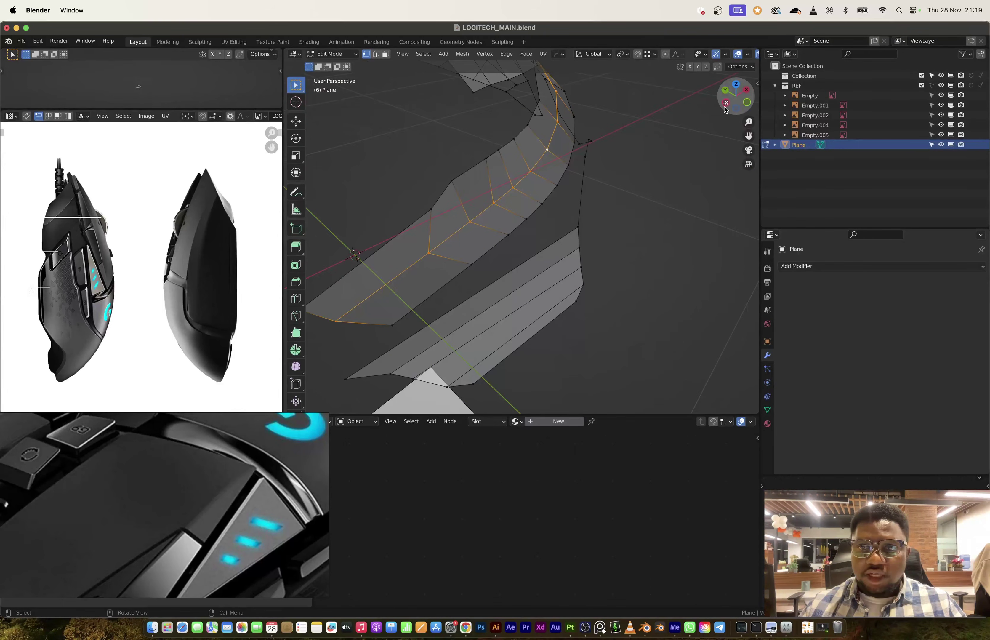
{"action": "left_click", "coordinate": [727, 111]}
{"action": "key", "text": "alt+a"}
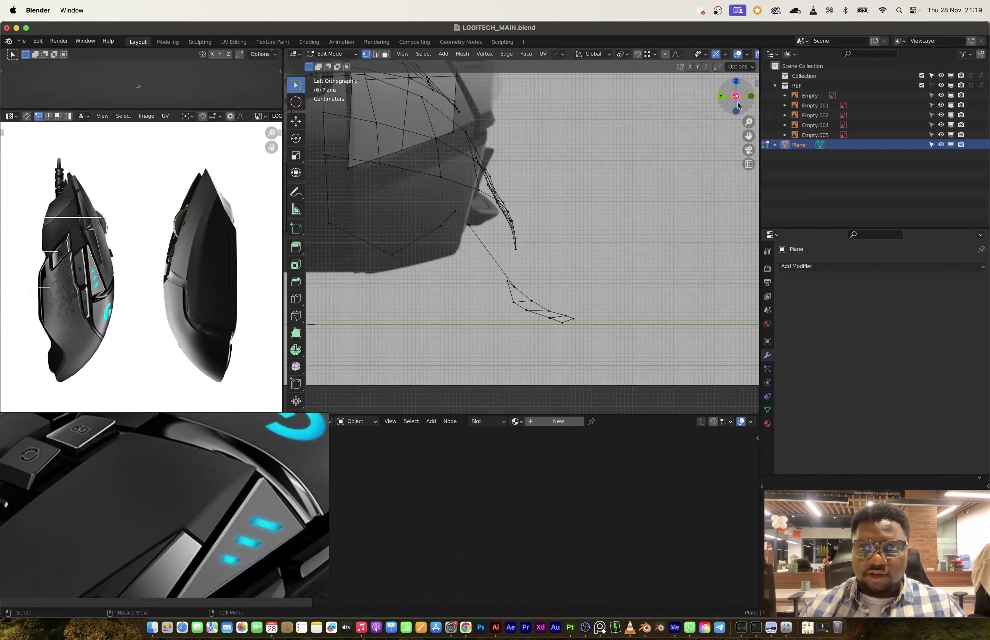
{"action": "key", "text": "KP_1"}
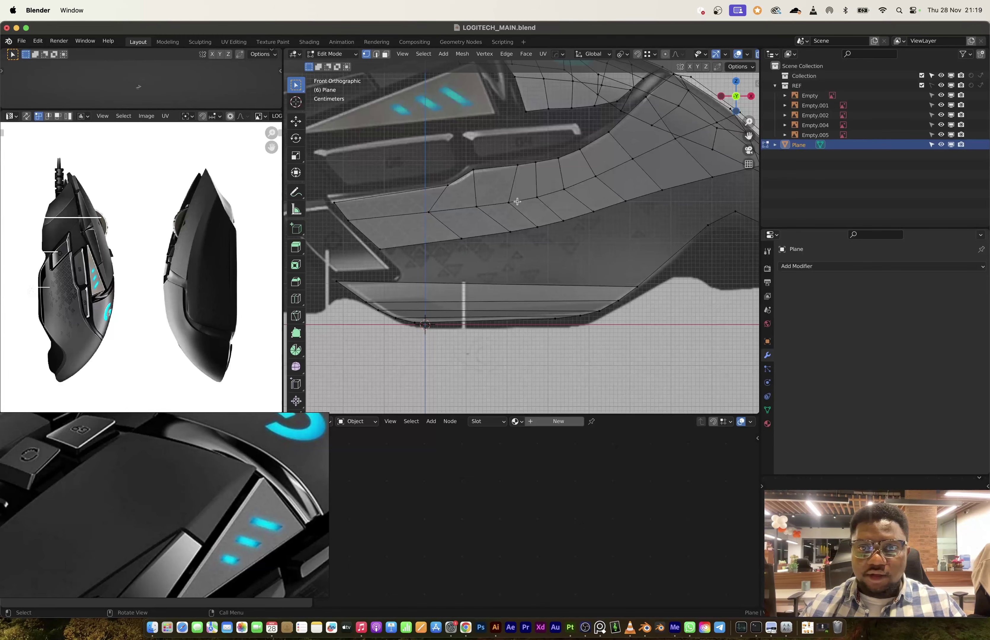
{"action": "scroll", "coordinate": [479, 208], "scroll_direction": "up", "scroll_amount": 3}
{"action": "key", "text": "g"}
{"action": "key", "text": "g"}
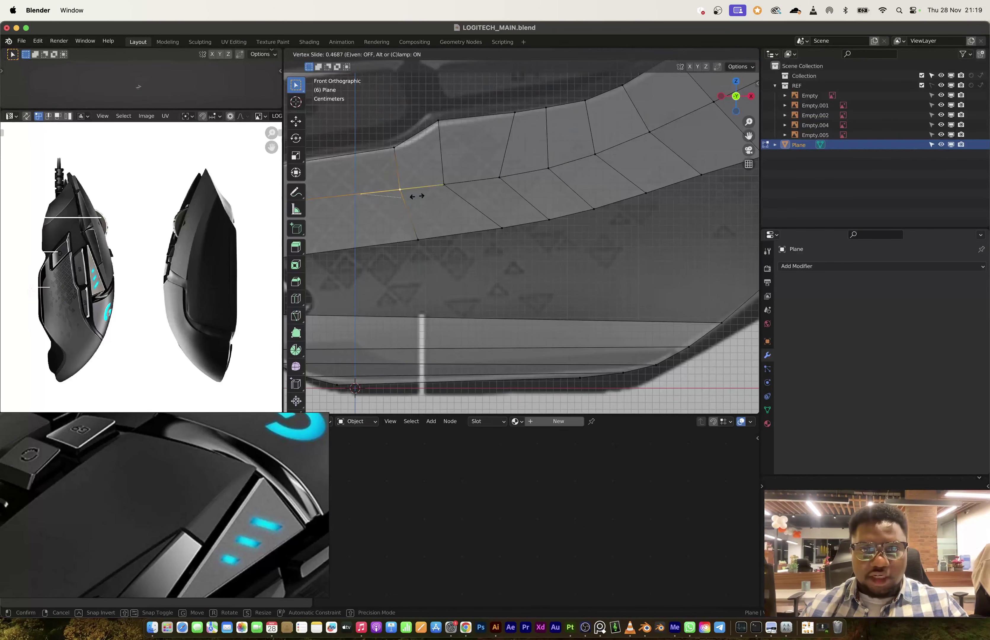
{"action": "left_click", "coordinate": [416, 195]}
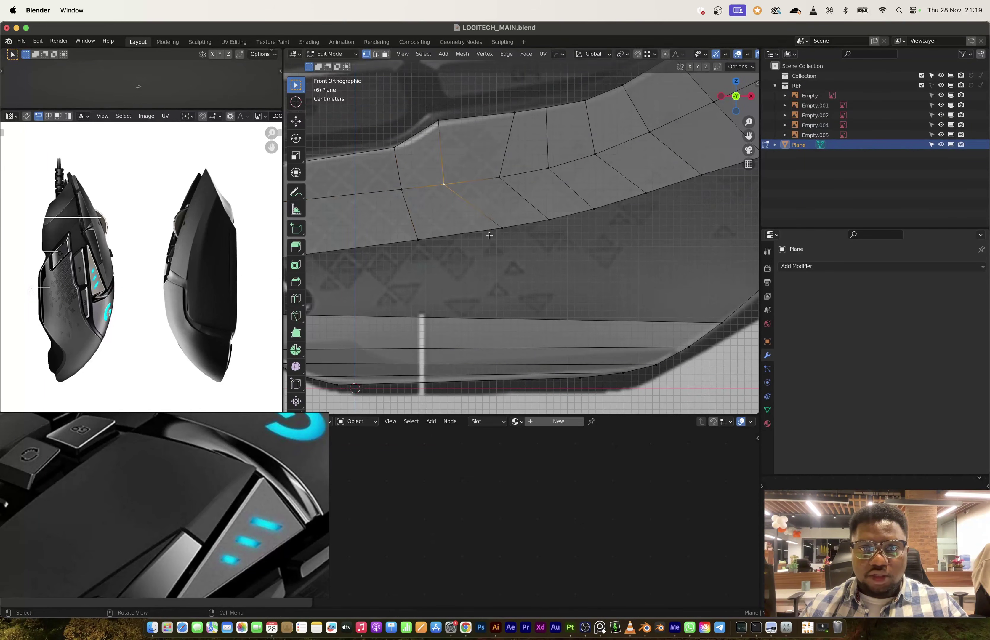
Slide the neighbouring vertices on the strip's lower edge and middle loop so the cross edges behind the notch run evenly.
{"action": "left_click", "coordinate": [502, 228]}
{"action": "key", "text": "g"}
{"action": "key", "text": "g"}
{"action": "left_click", "coordinate": [445, 245]}
{"action": "left_click", "coordinate": [500, 175]}
{"action": "key", "text": "g"}
{"action": "key", "text": "g"}
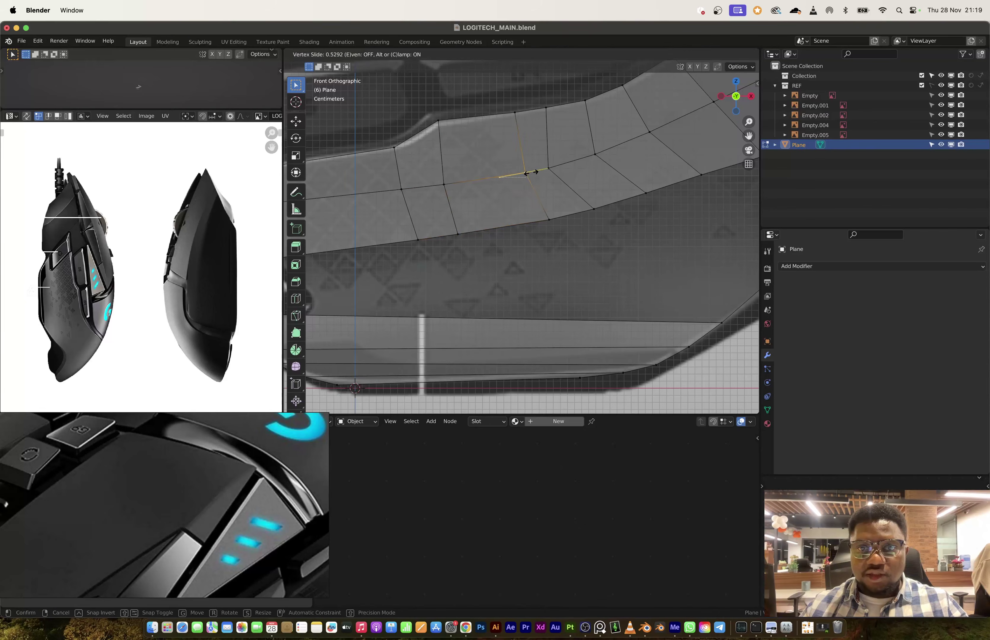
{"action": "left_click", "coordinate": [536, 169]}
{"action": "left_click", "coordinate": [547, 168]}
{"action": "key", "text": "g"}
{"action": "key", "text": "g"}
Try to remove a cross edge loop toward the rear of the strip, and undo the removal.
{"action": "left_click", "coordinate": [484, 175], "text": "alt"}
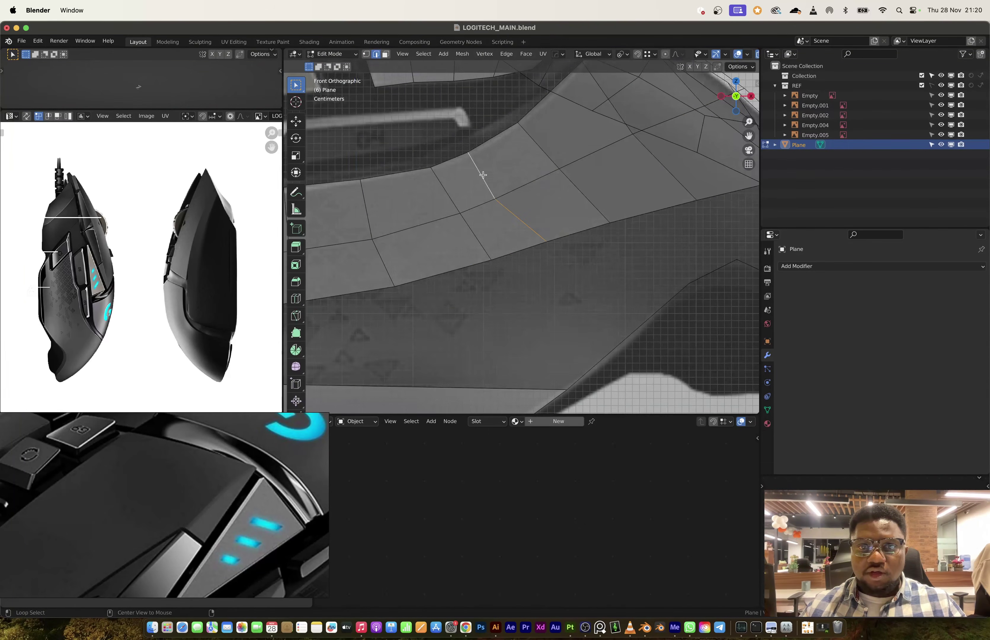
{"action": "key", "text": "x"}
{"action": "left_click", "coordinate": [484, 176]}
{"action": "key", "text": "super+z"}
Fill a face between the strip's rearmost lower edge and the rear end of the bottom outline.
{"action": "scroll", "coordinate": [510, 181], "scroll_direction": "down", "scroll_amount": 4}
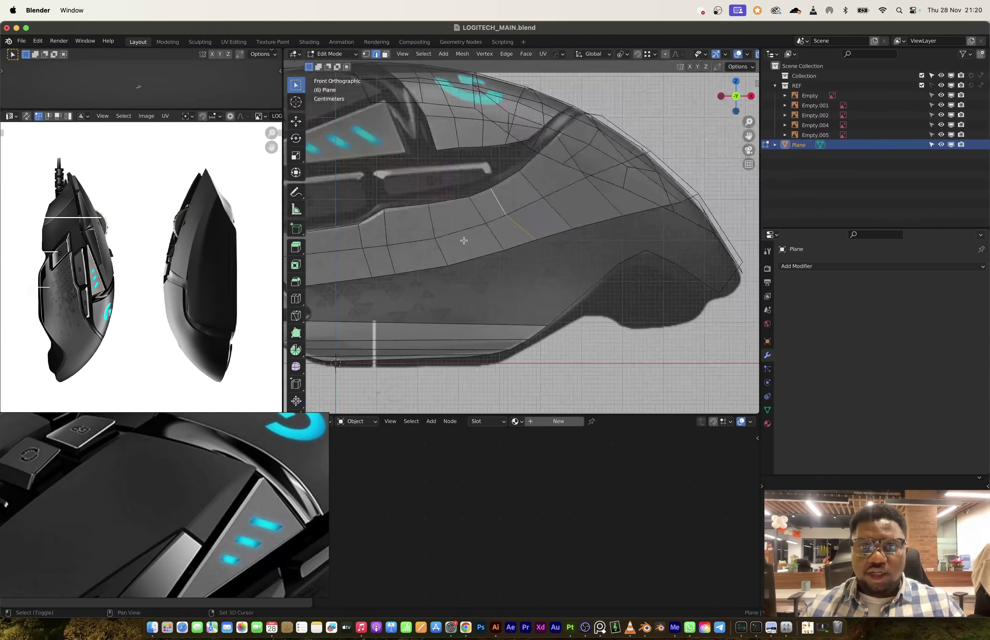
{"action": "middle_click_drag", "start_coordinate": [461, 236], "coordinate": [521, 239], "text": "shift"}
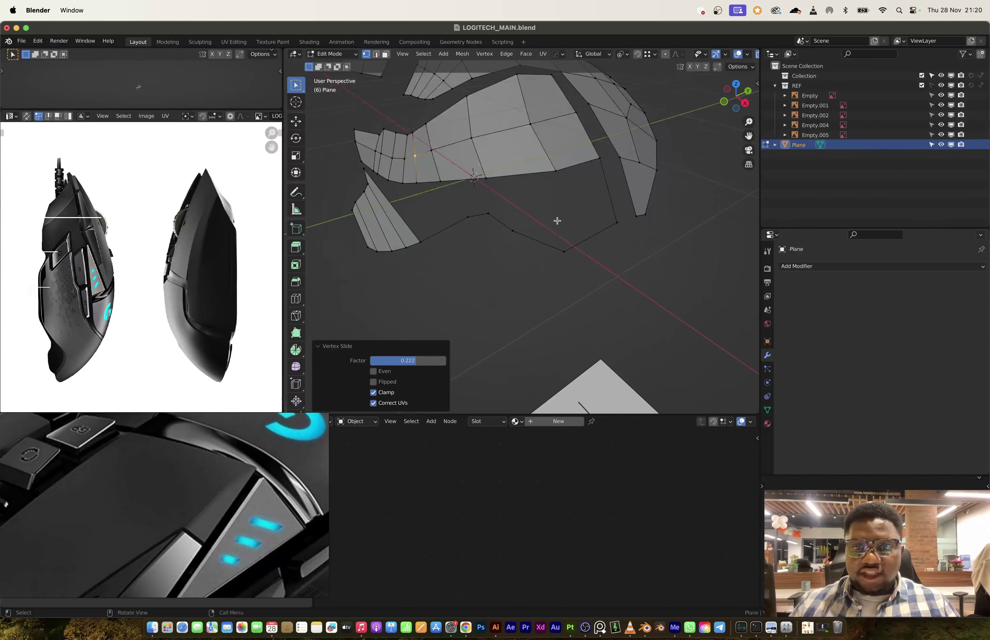
{"action": "middle_click_drag", "start_coordinate": [556, 220], "coordinate": [565, 177]}
{"action": "left_click", "coordinate": [559, 249], "text": "shift"}
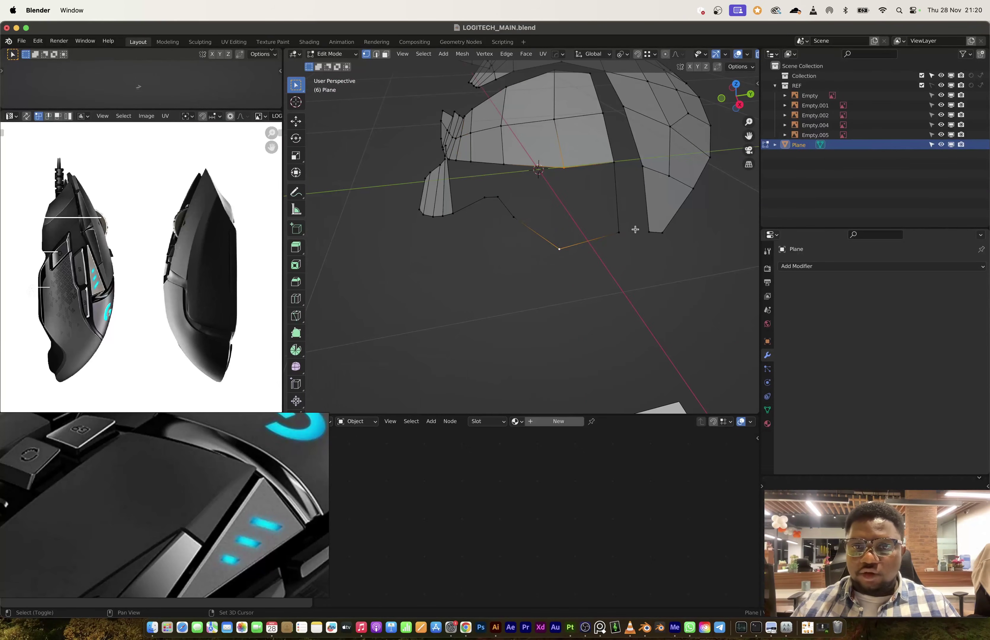
{"action": "left_click", "coordinate": [614, 162], "text": "shift"}
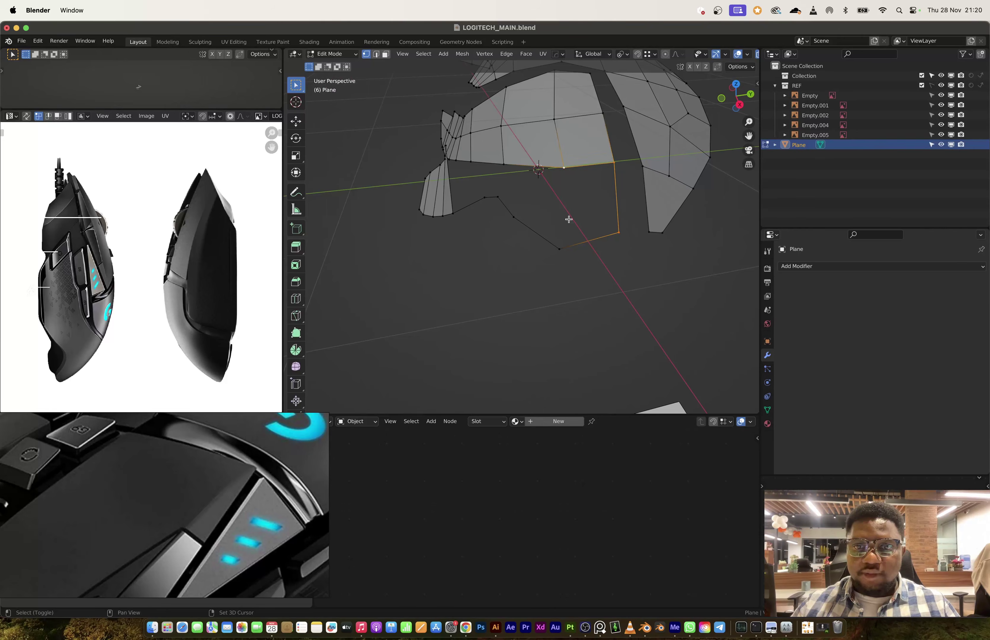
{"action": "key", "text": "f"}
{"action": "middle_click_drag", "start_coordinate": [560, 240], "coordinate": [547, 213]}
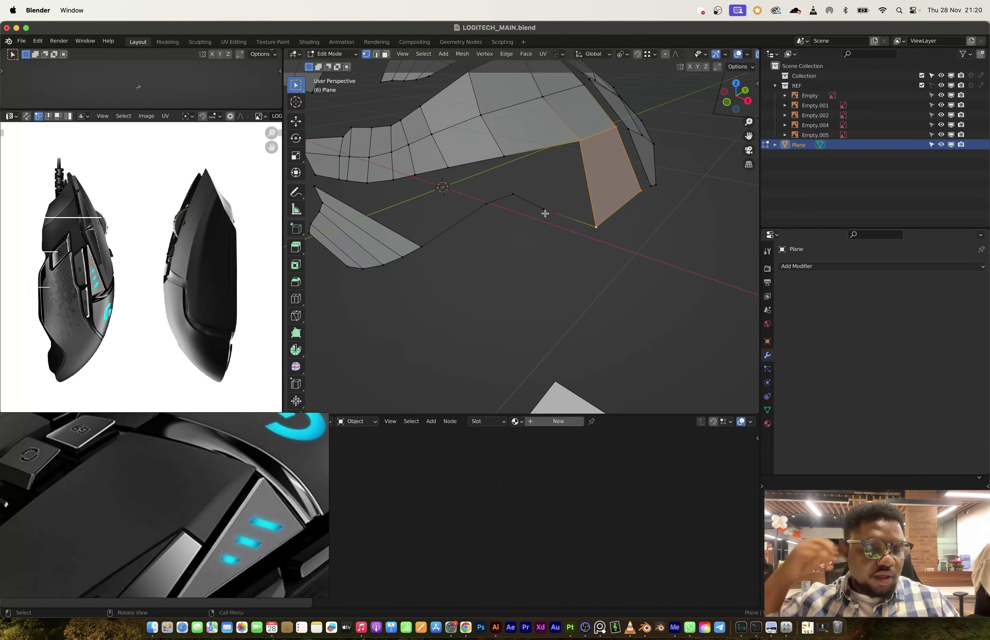
In front view, reconnect the bottom outline to the rear bottom corner and dissolve the extra vertex on it.
{"action": "middle_click_drag", "start_coordinate": [520, 219], "coordinate": [611, 219], "text": "shift"}
{"action": "key", "text": "KP_1"}
{"action": "right_click", "coordinate": [518, 189]}
{"action": "key", "text": "Escape"}
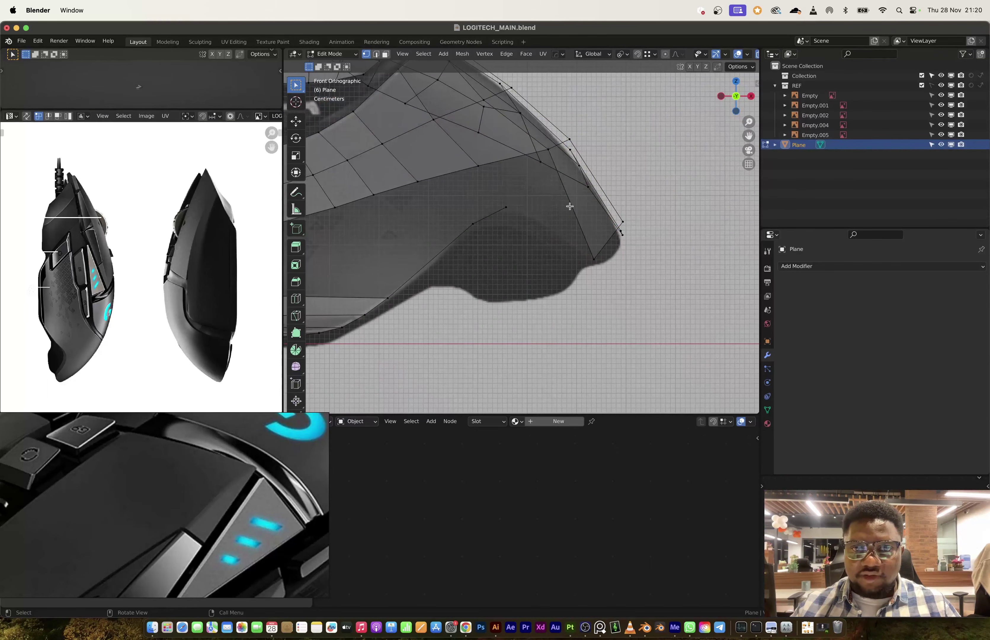
{"action": "key", "text": "f"}
{"action": "key", "text": "x"}
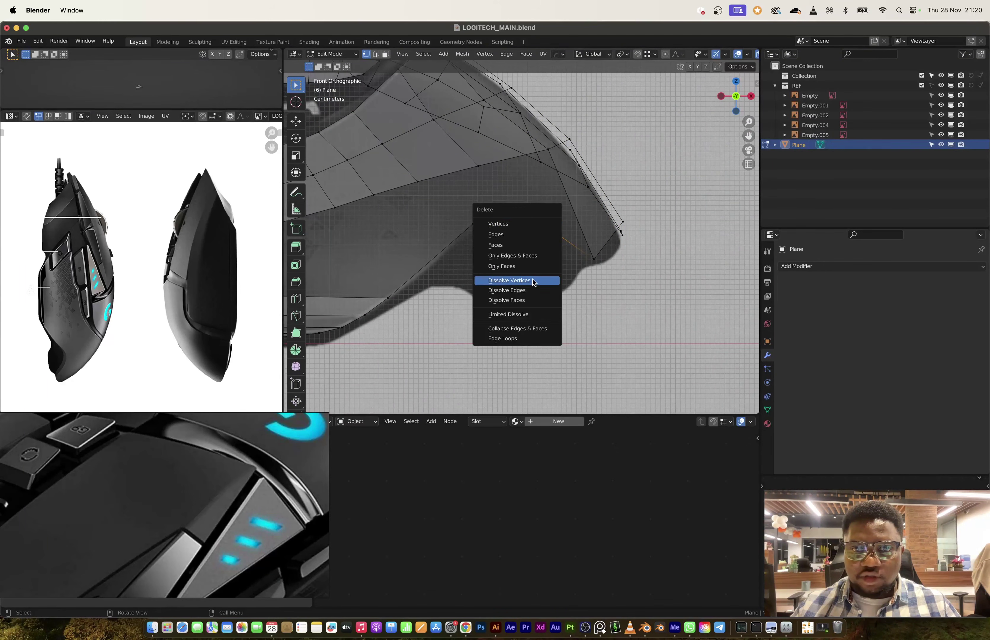
{"action": "left_click", "coordinate": [535, 281]}
Fill faces forward from the rear between the strip's lower edge and the rebuilt bottom outline.
{"action": "middle_click_drag", "start_coordinate": [516, 212], "coordinate": [417, 211]}
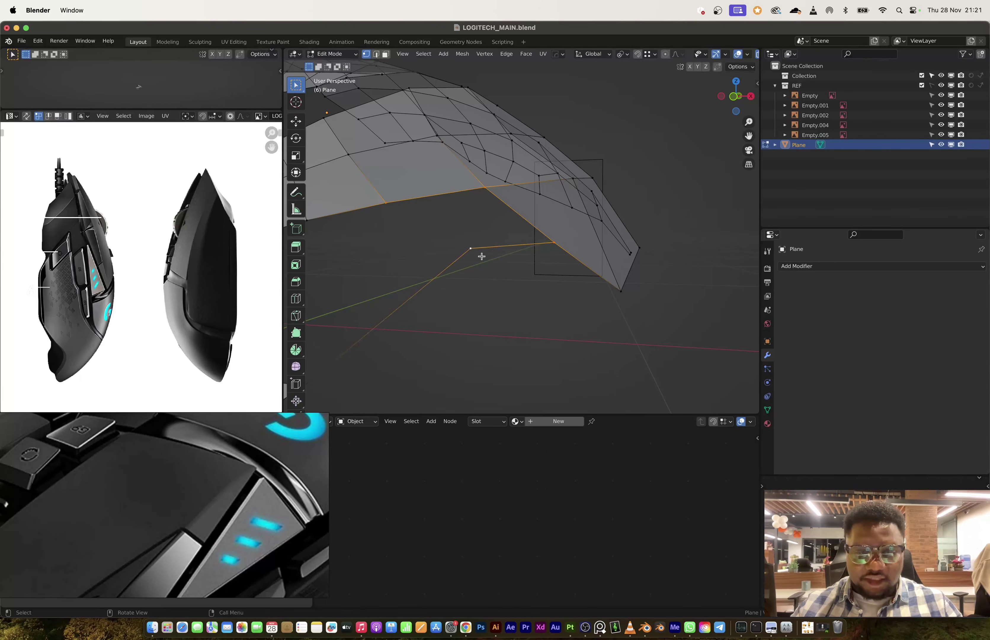
{"action": "mouse_move", "coordinate": [482, 256]}
{"action": "middle_mouse_down"}
{"action": "mouse_move", "coordinate": [512, 267]}
{"action": "mouse_move", "coordinate": [464, 259]}
{"action": "middle_mouse_up"}
{"action": "middle_click_drag", "start_coordinate": [413, 225], "coordinate": [622, 232]}
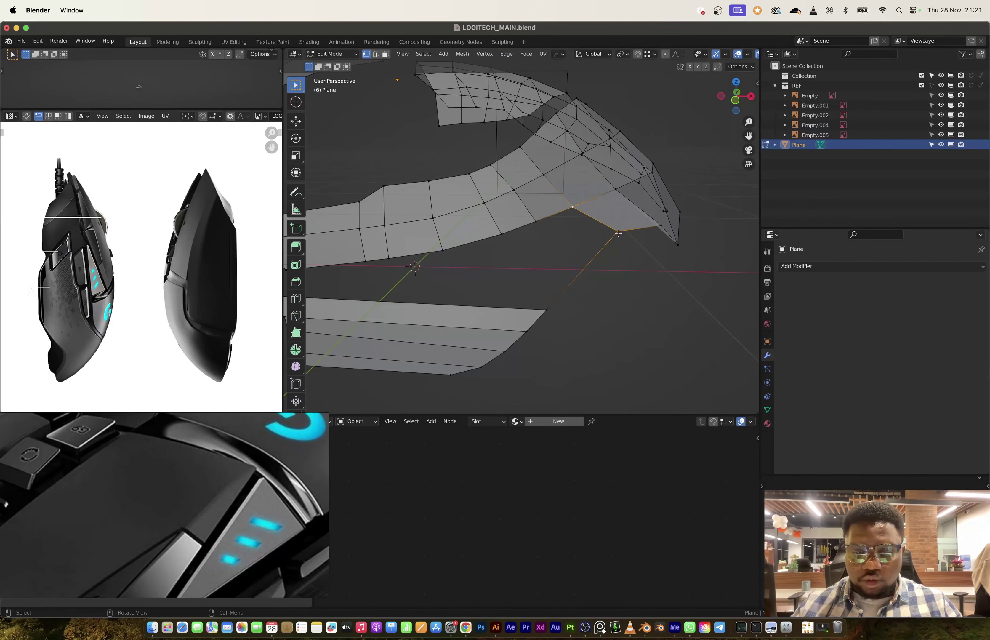
In front view, slide the bottom outline's corner vertex along its edge and move the vertex behind it about -0.028 m in X and 0.015 m in Z.
{"action": "left_click", "coordinate": [739, 101]}
{"action": "key", "text": "g"}
{"action": "key", "text": "g"}
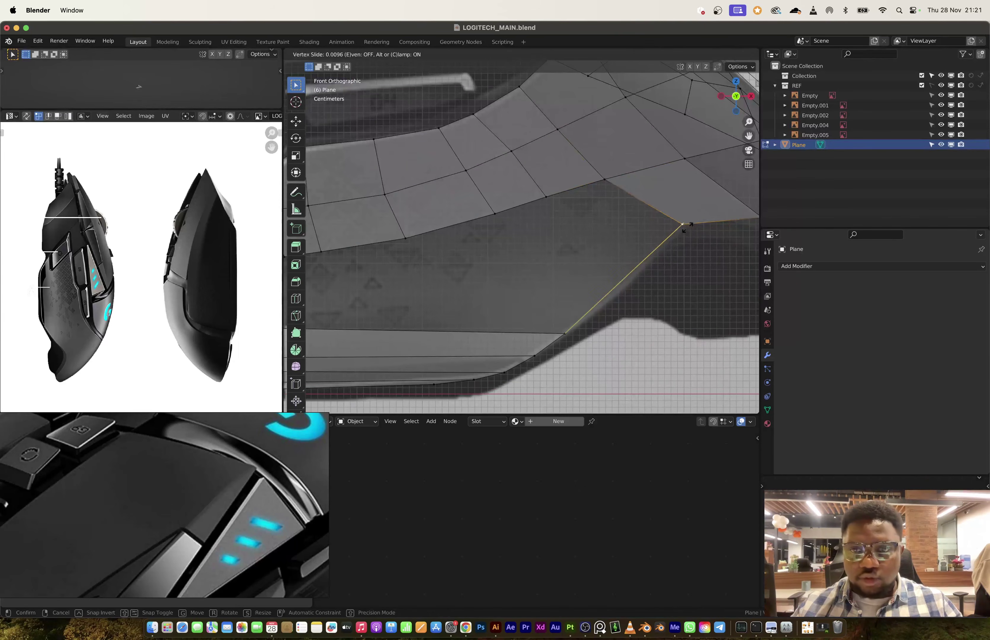
{"action": "left_click", "coordinate": [616, 229]}
{"action": "key", "text": "g"}
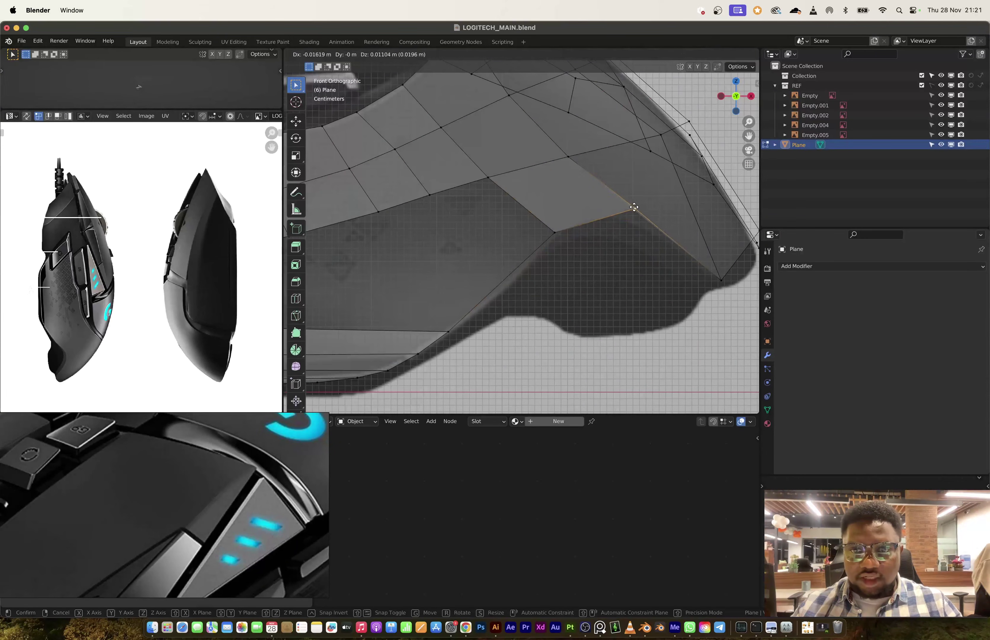
{"action": "left_click", "coordinate": [625, 204]}
{"action": "scroll", "coordinate": [603, 256], "scroll_direction": "down", "scroll_amount": 3}
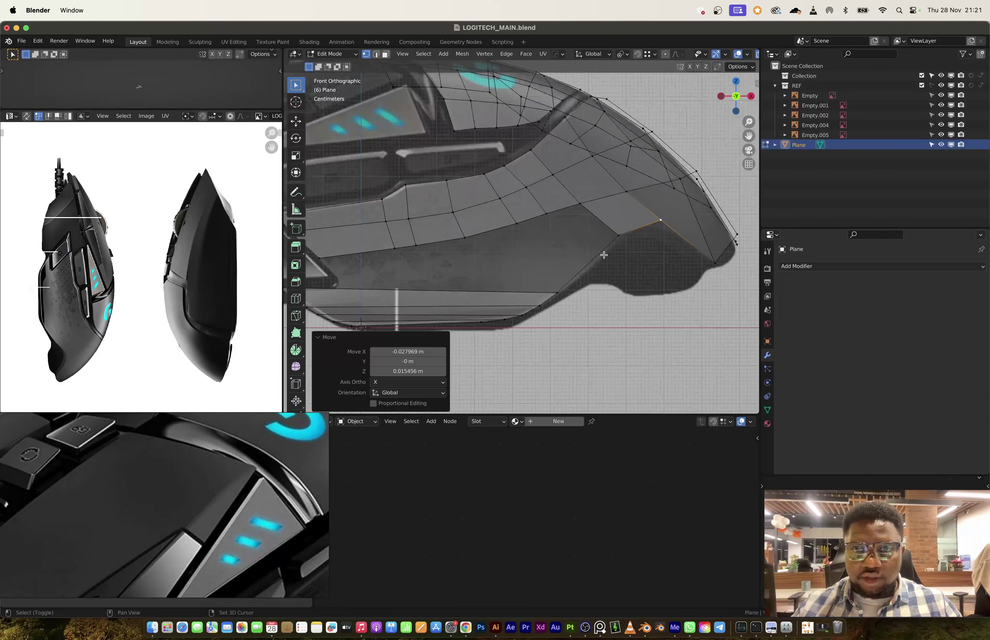
Add a cross edge loop to the bottom strip and slide it toward the strip's front end.
{"action": "middle_click_drag", "start_coordinate": [603, 256], "coordinate": [515, 270], "text": "shift"}
{"action": "scroll", "coordinate": [515, 270], "scroll_direction": "up", "scroll_amount": 2}
{"action": "scroll", "coordinate": [499, 257], "scroll_direction": "up", "scroll_amount": 3}
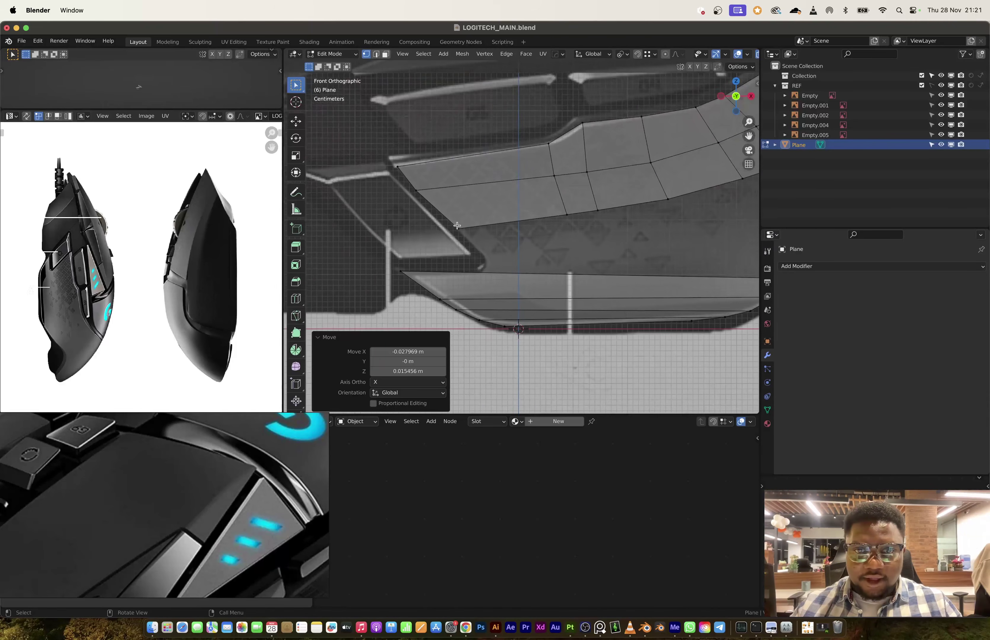
{"action": "key", "text": "ctrl+r"}
{"action": "left_click", "coordinate": [506, 280]}
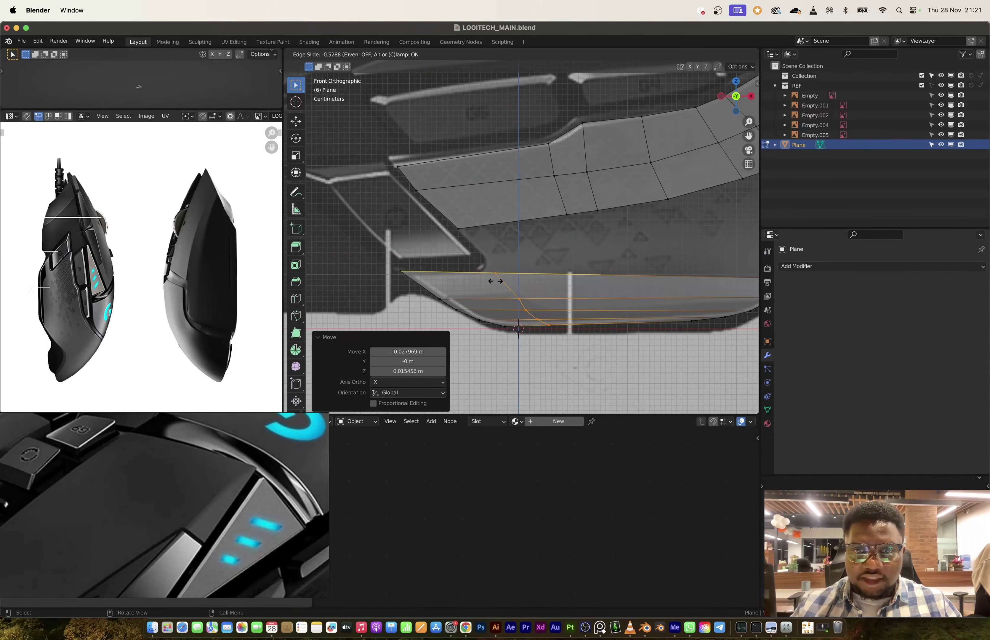
{"action": "left_click", "coordinate": [493, 277]}
{"action": "left_click", "coordinate": [493, 276]}
{"action": "scroll", "coordinate": [563, 285], "scroll_direction": "down", "scroll_amount": 2}
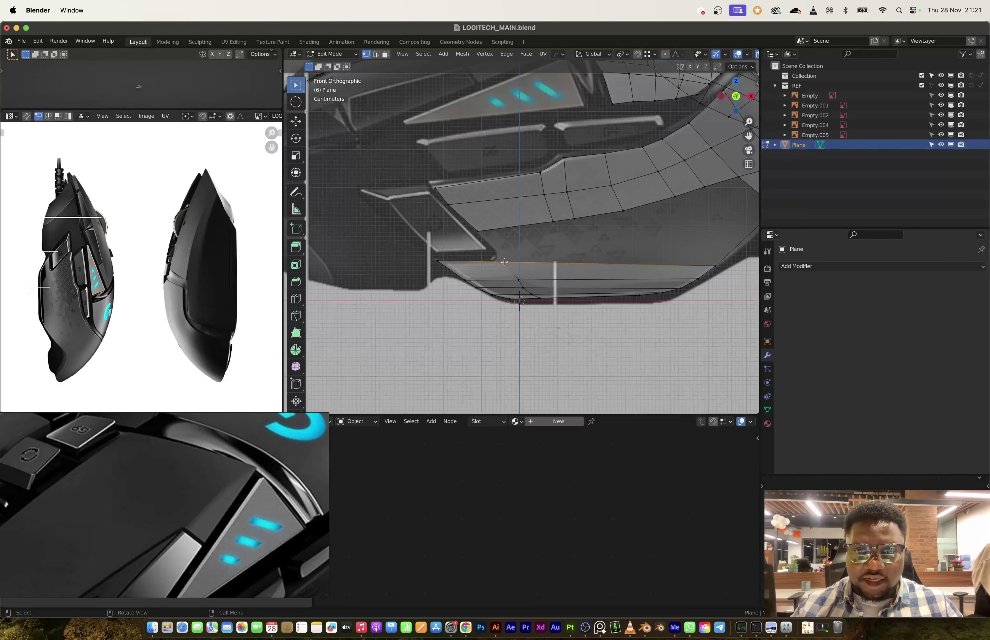
Cut three evenly spaced cross loops into the bottom strip and fill the front face between it and the upper strip.
{"action": "left_click", "coordinate": [482, 234], "text": "shift"}
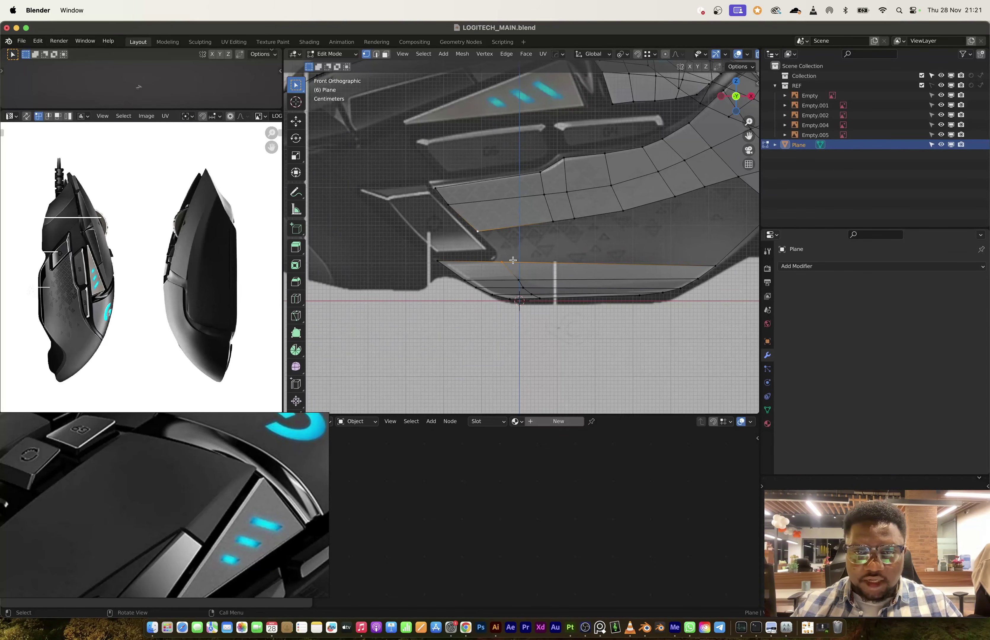
{"action": "key", "text": "j"}
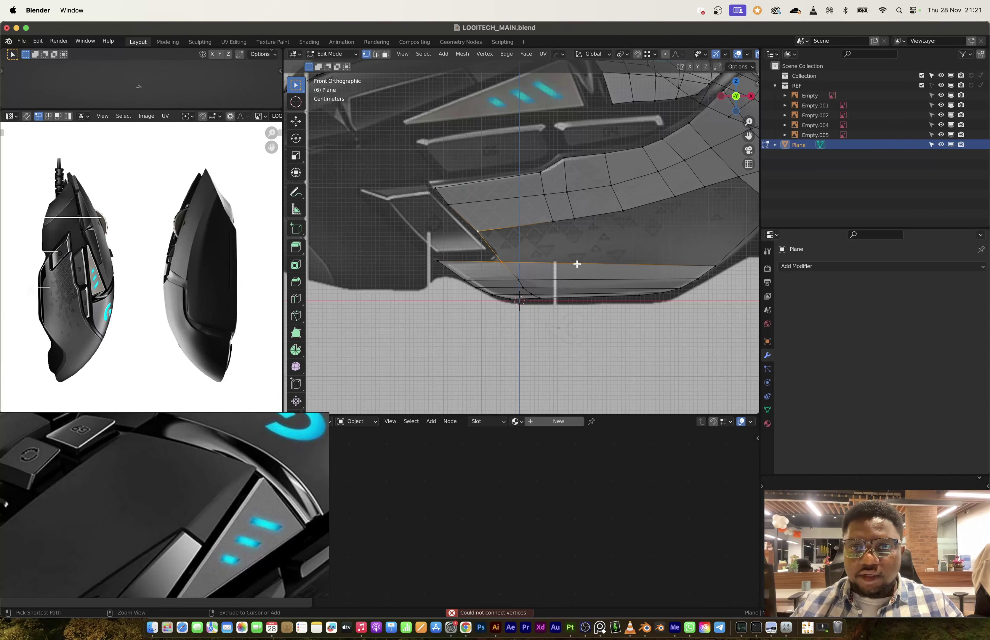
{"action": "key", "text": "ctrl+r"}
{"action": "scroll", "coordinate": [575, 264], "scroll_direction": "up", "scroll_amount": 1}
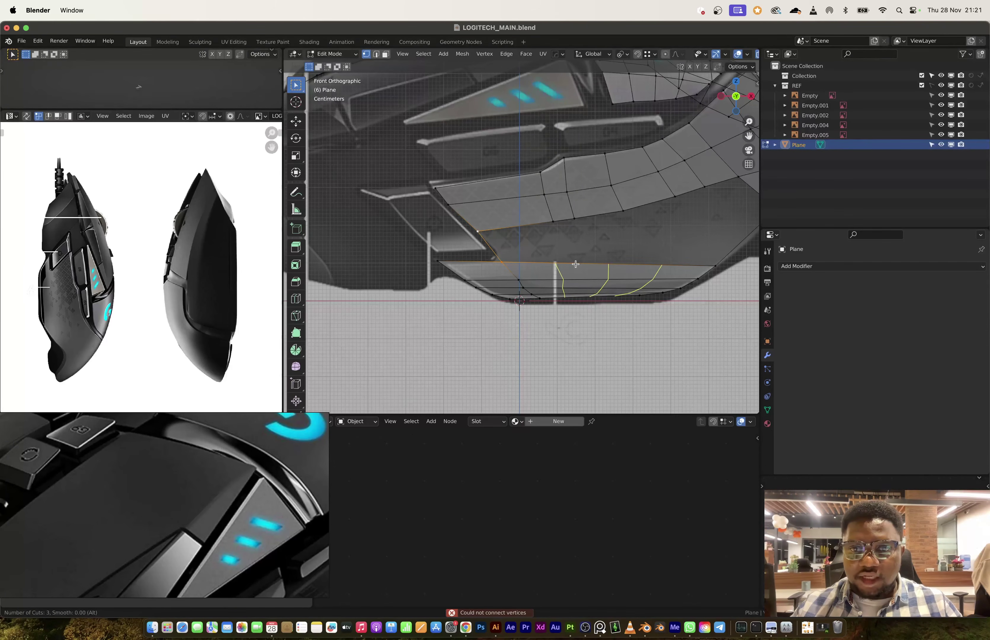
{"action": "left_click", "coordinate": [575, 264]}
{"action": "right_click", "coordinate": [557, 257]}
{"action": "left_click", "coordinate": [555, 259]}
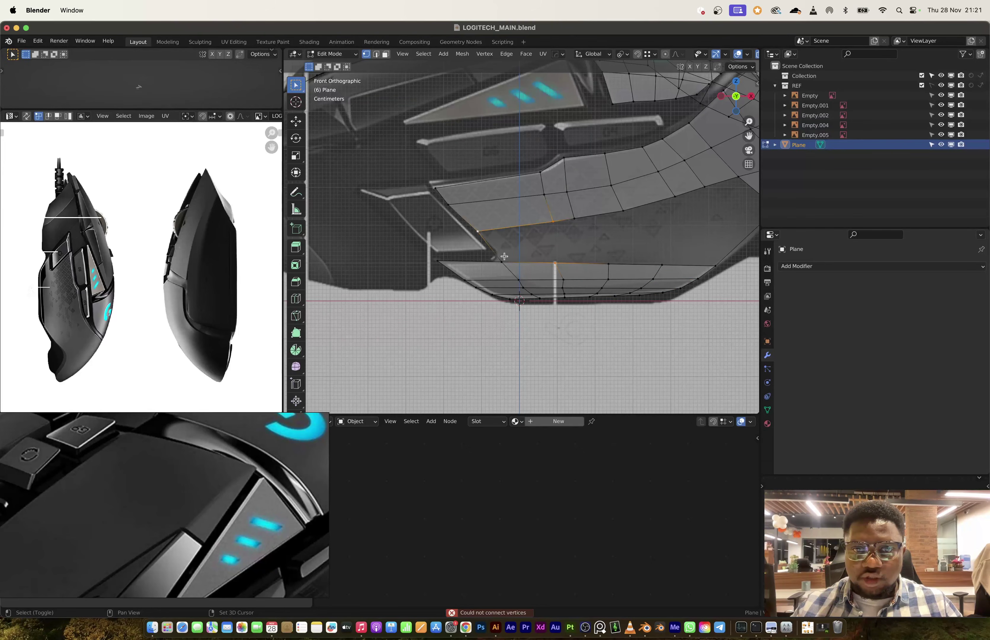
{"action": "key", "text": "f"}
Shift the lengthwise edge loop along the upper strip's lower edge about 0.014 m along Y, and readjust it on the same axis.
{"action": "middle_click_drag", "start_coordinate": [512, 263], "coordinate": [527, 235]}
{"action": "key", "text": "2"}
{"action": "left_click", "coordinate": [534, 256], "text": "alt"}
{"action": "middle_click_drag", "start_coordinate": [656, 212], "coordinate": [614, 229]}
{"action": "left_click", "coordinate": [662, 200], "text": "ctrl"}
{"action": "key", "text": "ctrl+z"}
{"action": "left_click", "coordinate": [563, 240], "text": "ctrl"}
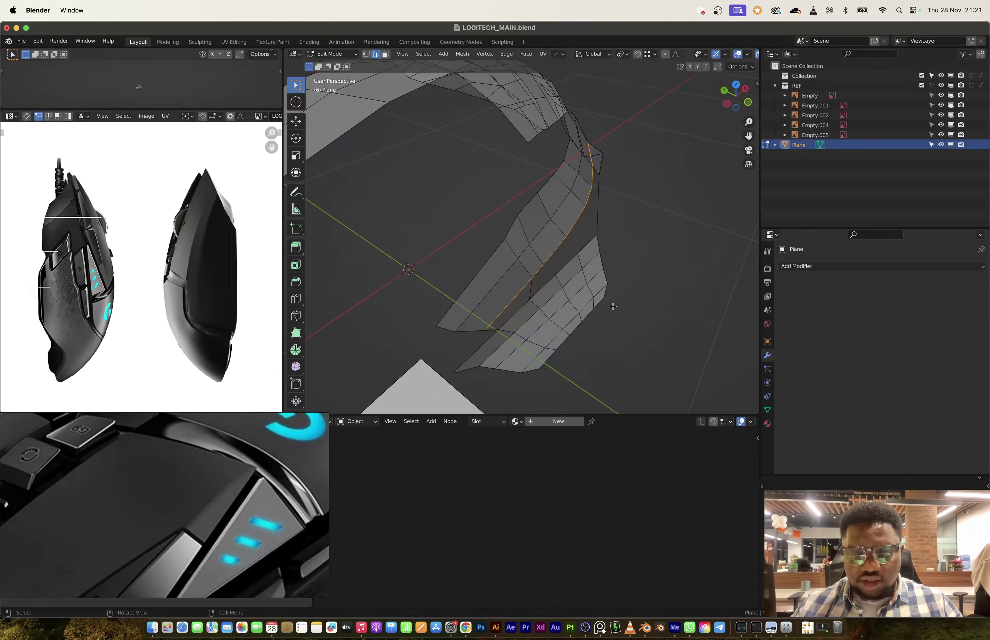
{"action": "key", "text": "g"}
{"action": "key", "text": "y"}
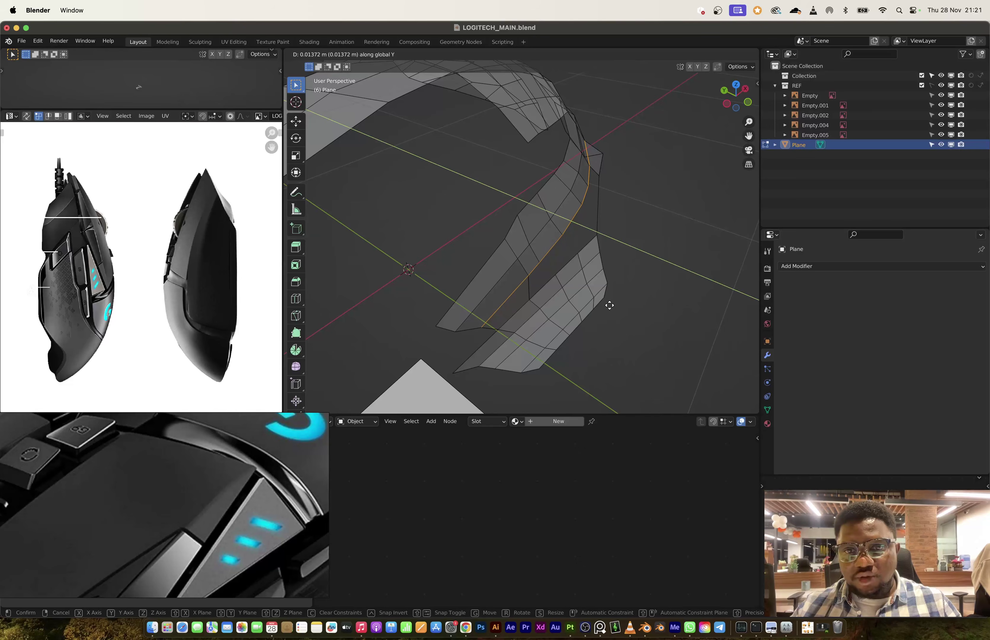
{"action": "left_click", "coordinate": [609, 305]}
{"action": "middle_click_drag", "start_coordinate": [607, 270], "coordinate": [503, 249]}
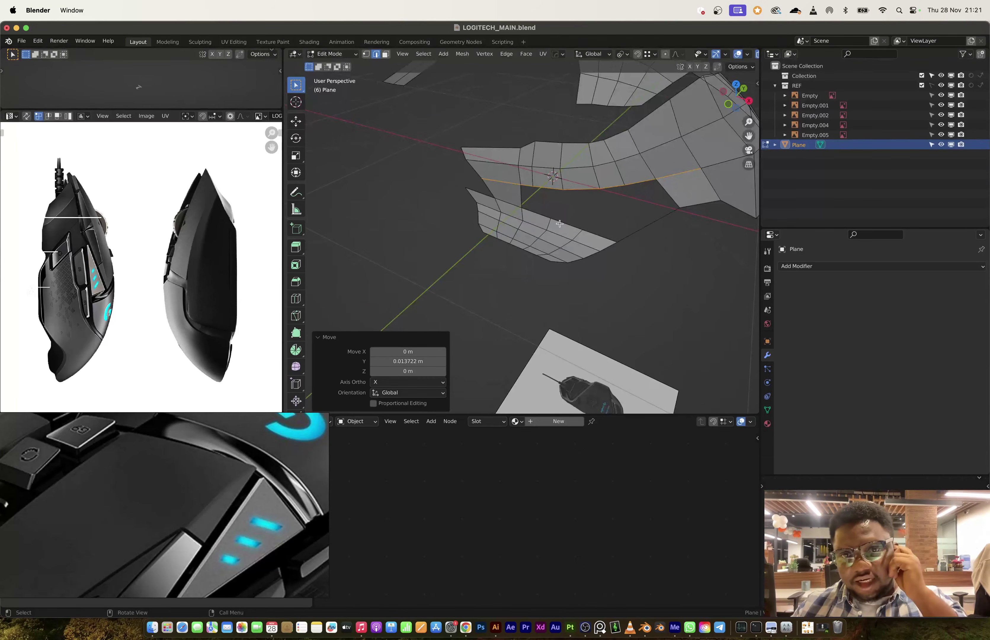
{"action": "mouse_move", "coordinate": [580, 214]}
{"action": "middle_mouse_down"}
{"action": "mouse_move", "coordinate": [579, 205]}
{"action": "mouse_move", "coordinate": [588, 225]}
{"action": "middle_mouse_up"}
{"action": "key", "text": "g"}
{"action": "key", "text": "y"}
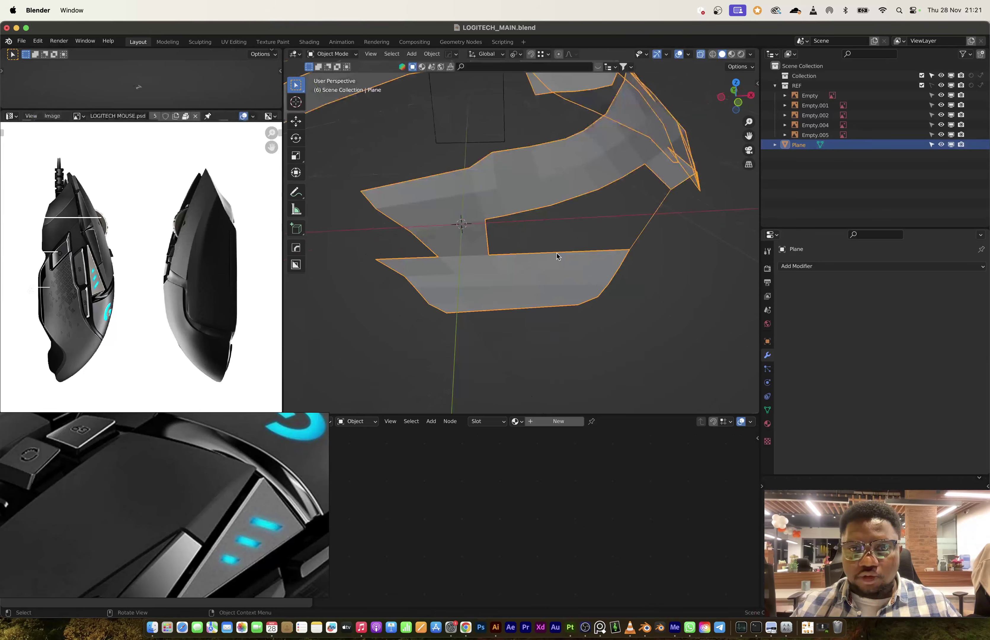
Fill the remaining faces toward the rear between the upper strip and the bottom strip until the side panel's gap is closed.
{"action": "key", "text": "Tab"}
{"action": "middle_click_drag", "start_coordinate": [557, 256], "coordinate": [539, 245]}
{"action": "left_click", "coordinate": [519, 249]}
{"action": "right_click", "coordinate": [519, 248]}
{"action": "left_click", "coordinate": [519, 249]}
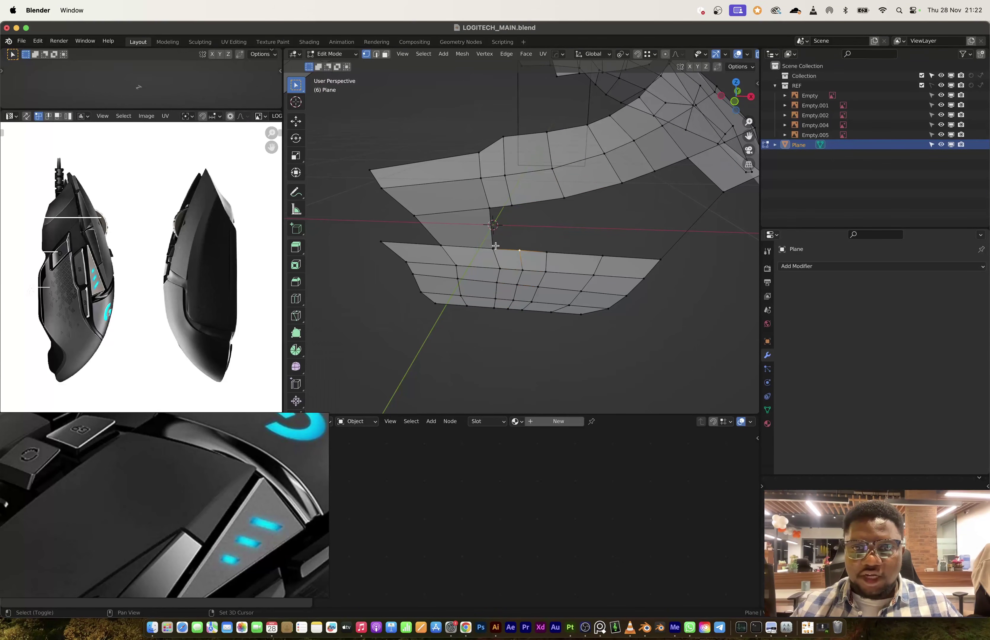
{"action": "left_click", "coordinate": [505, 249], "text": "shift"}
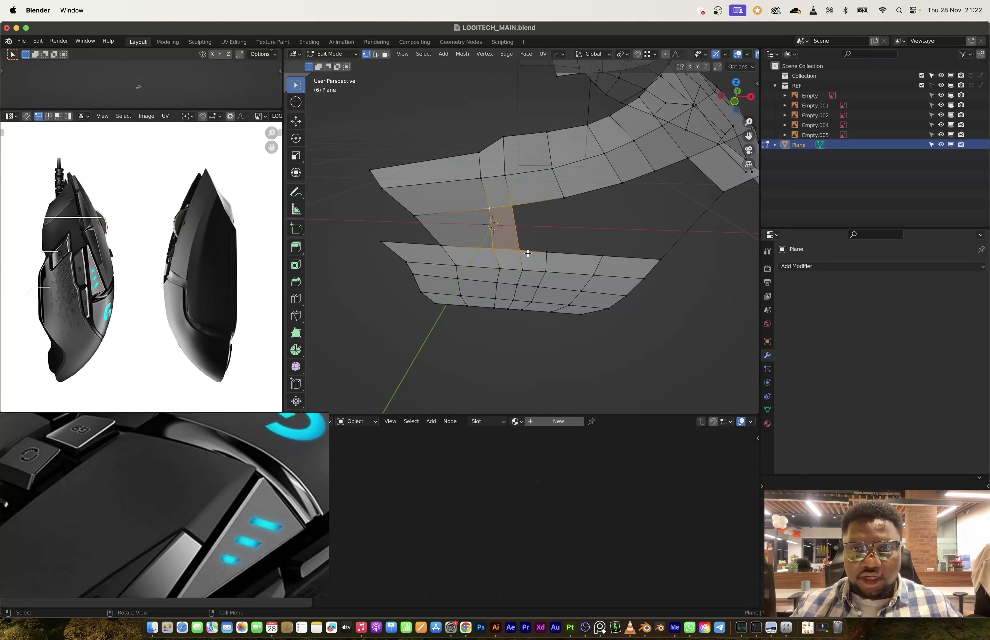
{"action": "left_click", "coordinate": [520, 250]}
{"action": "middle_click_drag", "start_coordinate": [520, 250], "coordinate": [583, 218]}
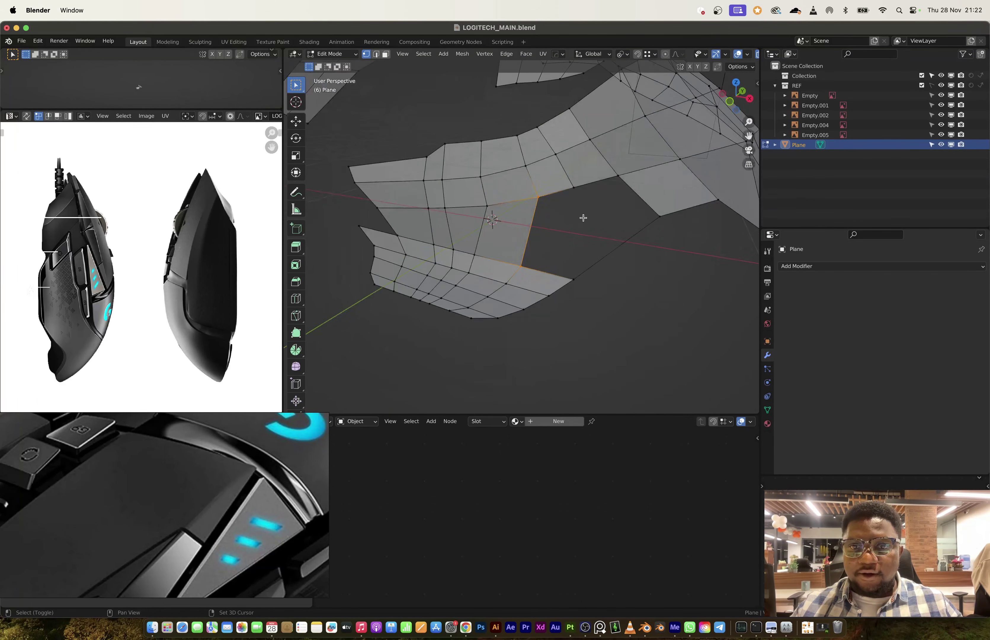
{"action": "key", "text": "f"}
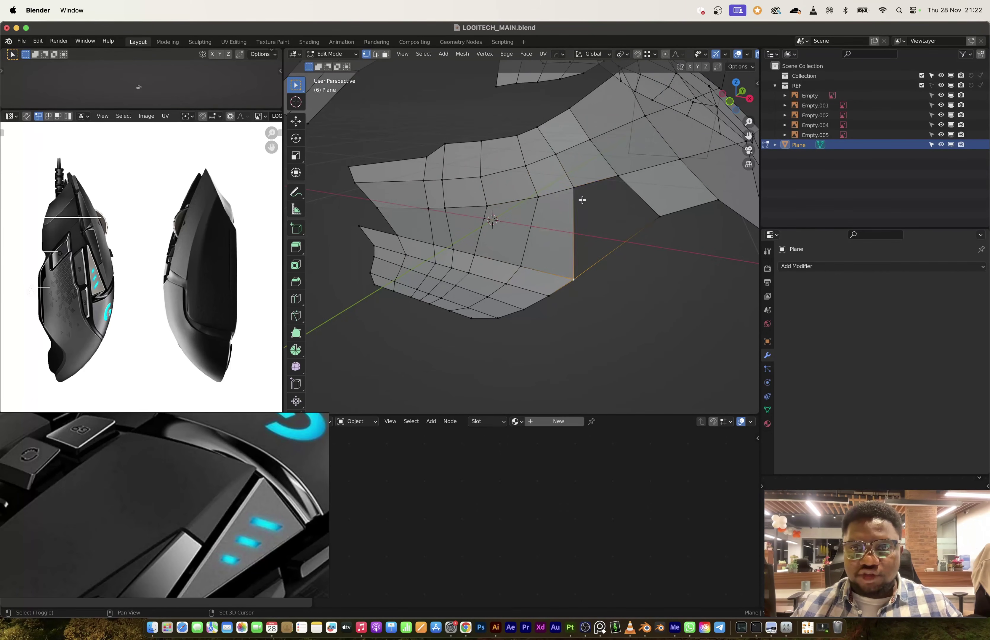
{"action": "key", "text": "f"}
Add a Subdivision modifier with viewport level 1 to the panel object and inspect the smoothed side panel.
{"action": "key", "text": "Tab"}
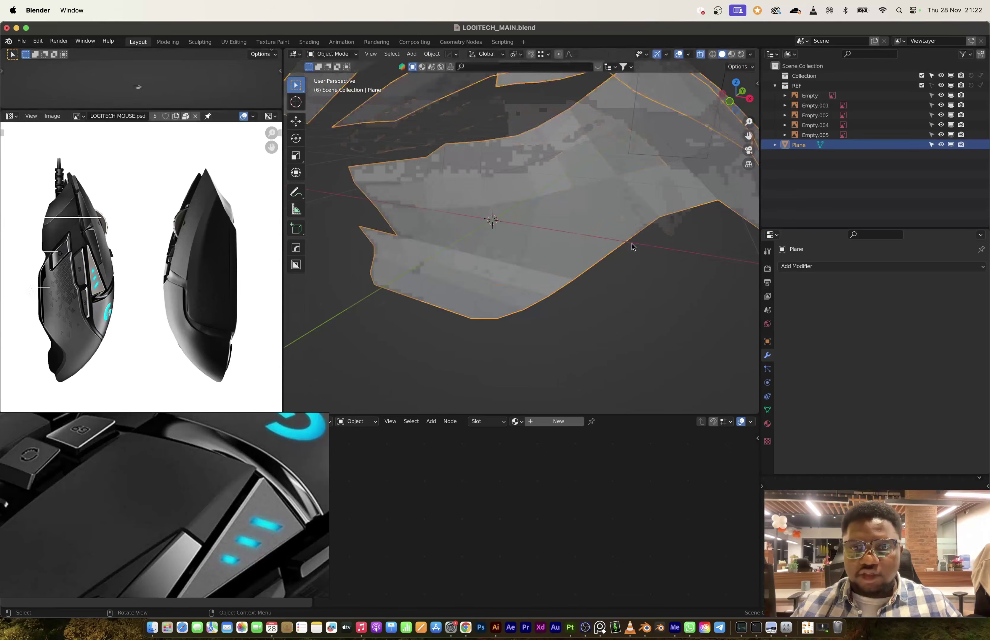
{"action": "scroll", "coordinate": [607, 250], "scroll_direction": "down", "scroll_amount": 6}
{"action": "key", "text": "ctrl+1"}
{"action": "middle_click_drag", "start_coordinate": [586, 252], "coordinate": [627, 214]}
{"action": "scroll", "coordinate": [555, 228], "scroll_direction": "up", "scroll_amount": 5}
{"action": "middle_click_drag", "start_coordinate": [553, 228], "coordinate": [515, 286]}
Relax the side panel's lengthwise edge loops with LoopTools.
{"action": "key", "text": "Tab"}
{"action": "key", "text": "2"}
{"action": "left_click", "coordinate": [526, 286], "text": "alt"}
{"action": "right_click", "coordinate": [516, 286]}
{"action": "mouse_move", "coordinate": [516, 284]}
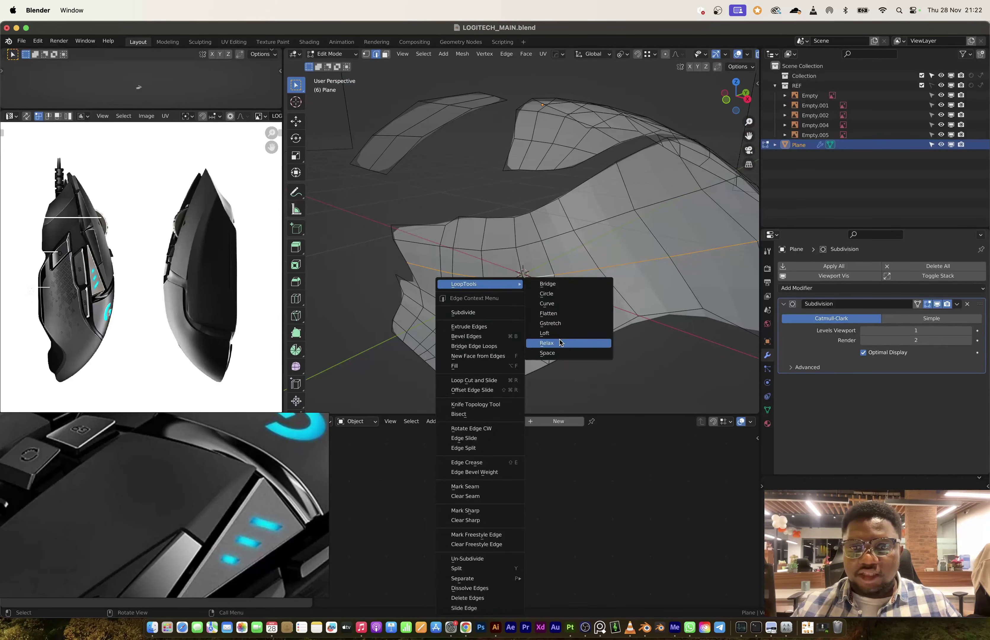
{"action": "left_click", "coordinate": [559, 335]}
{"action": "right_click", "coordinate": [562, 247]}
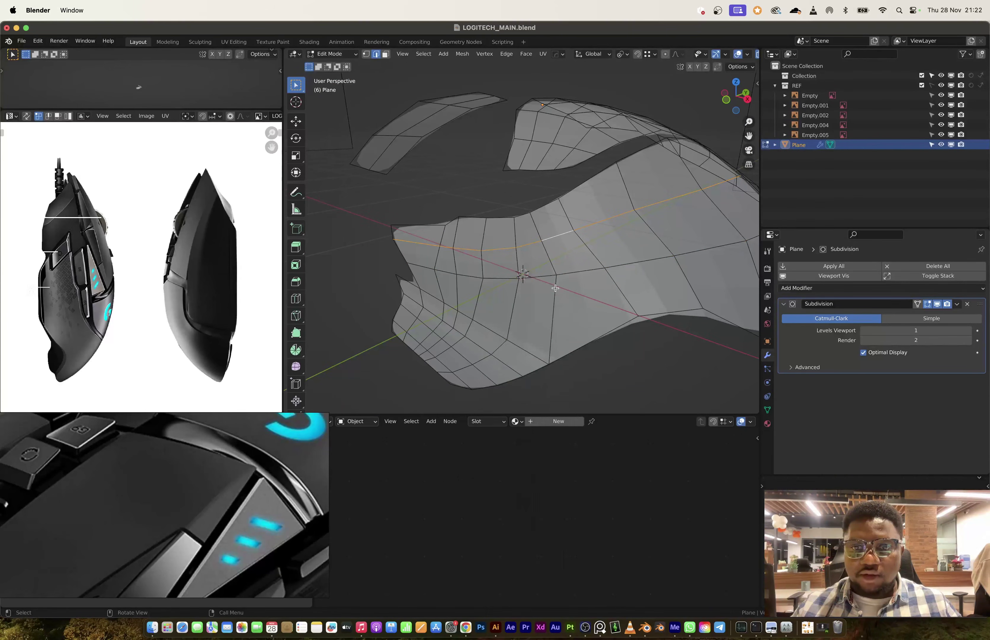
{"action": "right_click", "coordinate": [516, 283]}
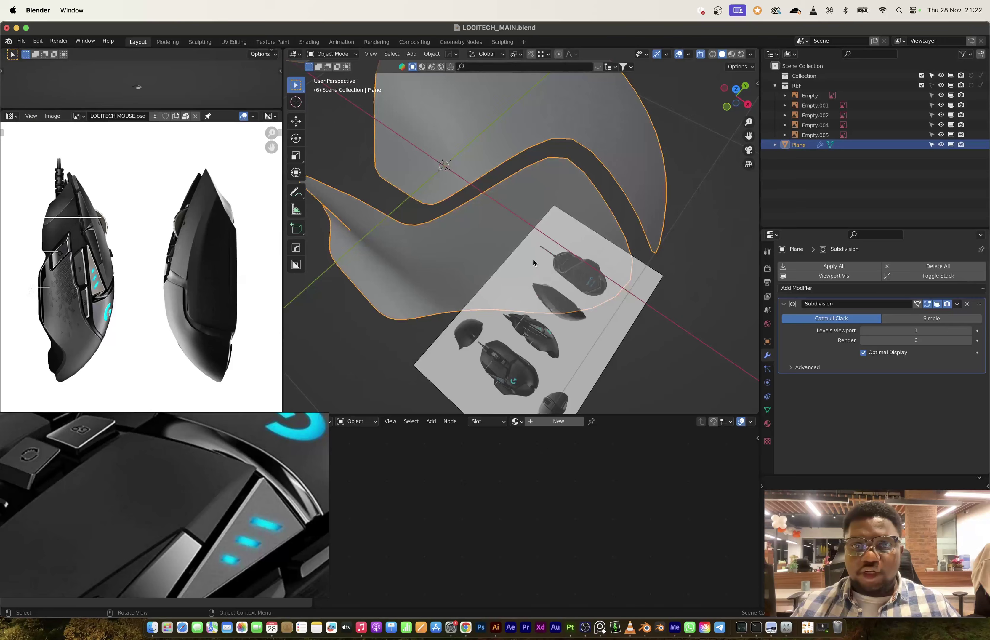
Connect the rear ends of the side and top panels with an edge and fill the rearmost face between them.
{"action": "middle_click_drag", "start_coordinate": [533, 260], "coordinate": [543, 242]}
{"action": "key", "text": "Tab"}
{"action": "key", "text": "Tab"}
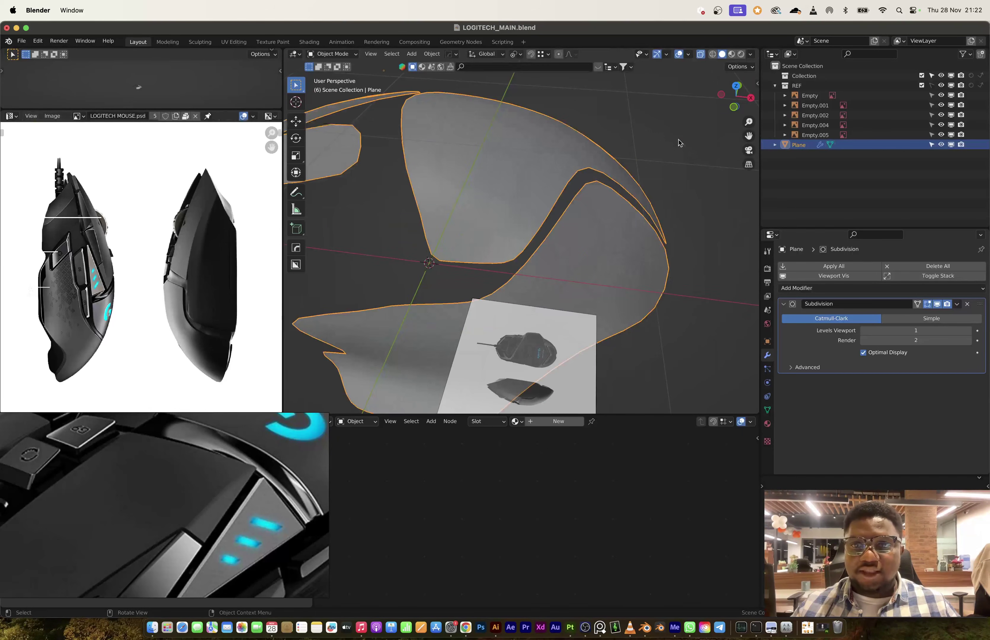
{"action": "left_click", "coordinate": [733, 107]}
{"action": "middle_click_drag", "start_coordinate": [535, 265], "coordinate": [587, 326]}
{"action": "key", "text": "Tab"}
{"action": "left_click", "coordinate": [588, 327]}
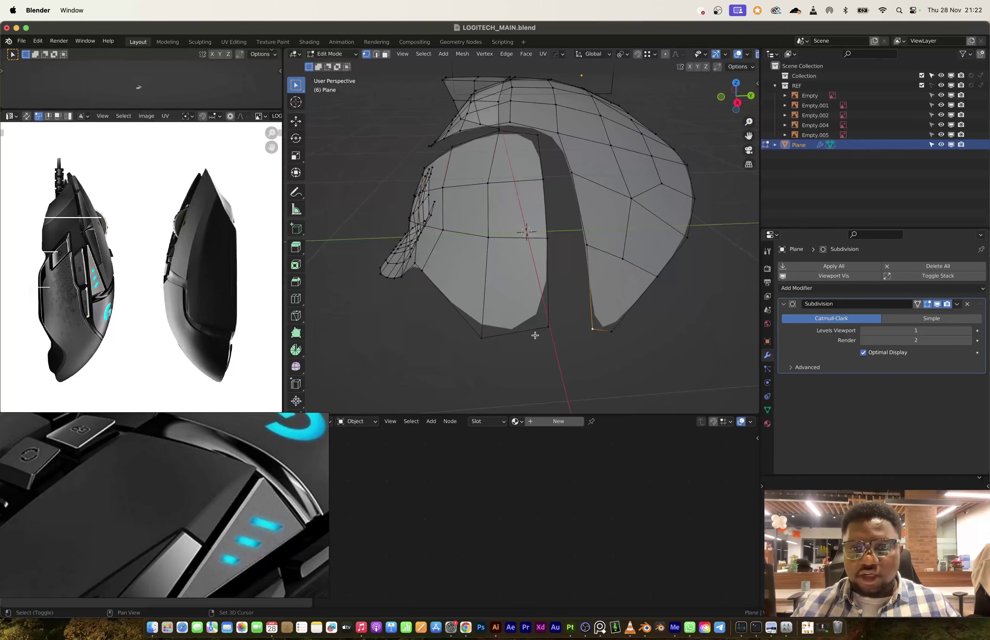
{"action": "key", "text": "f"}
{"action": "key", "text": "super+z"}
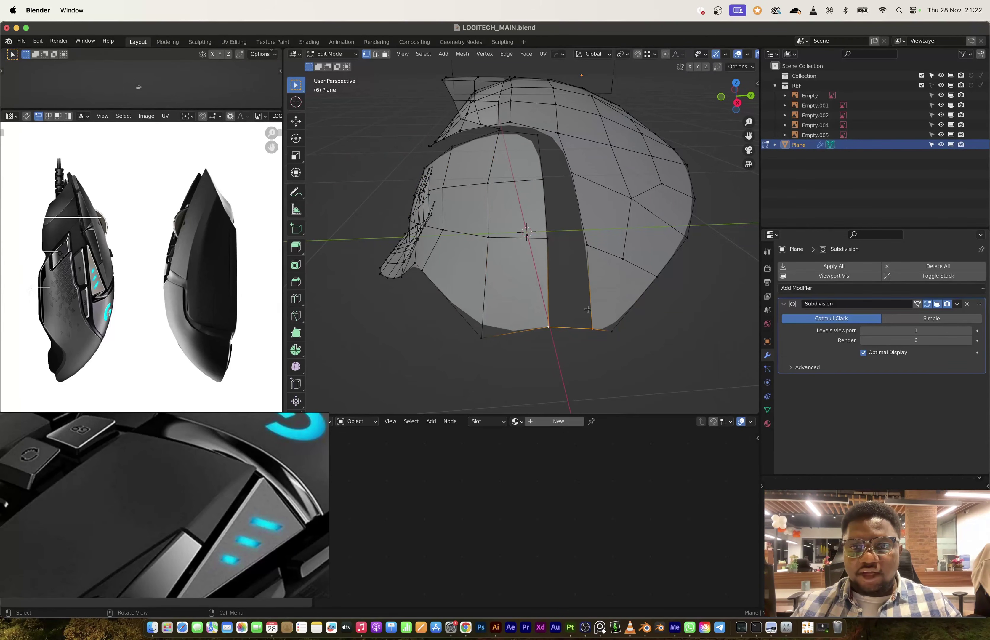
{"action": "key", "text": "f"}
{"action": "key", "text": "2"}
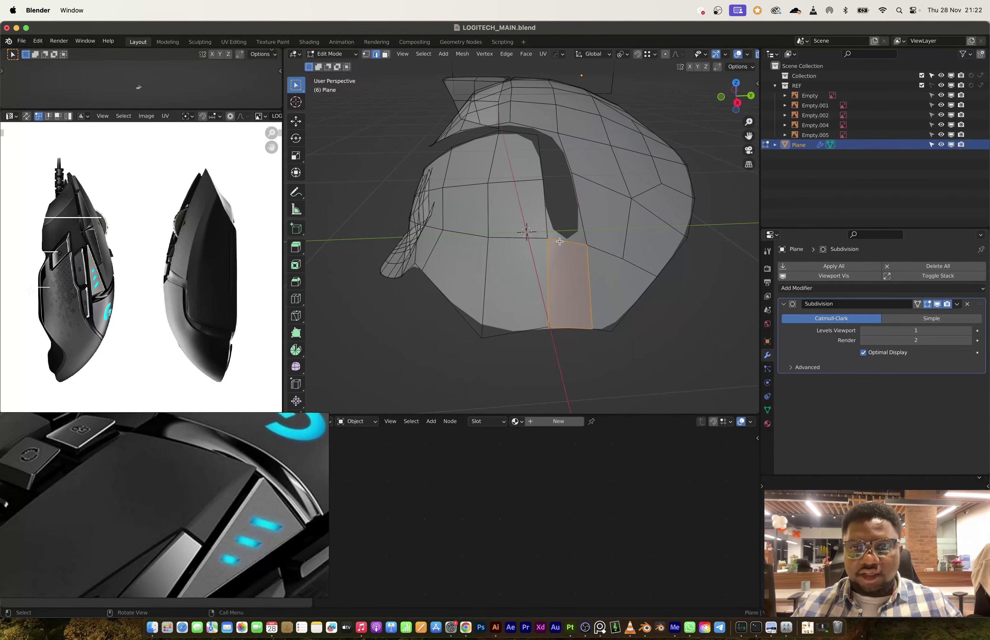
Fill faces forward along the gap between the side and top panels, and undo the last fill.
{"action": "left_click", "coordinate": [568, 244]}
{"action": "key", "text": "f"}
{"action": "key", "text": "f"}
{"action": "key", "text": "f"}
{"action": "middle_click_drag", "start_coordinate": [571, 265], "coordinate": [585, 181]}
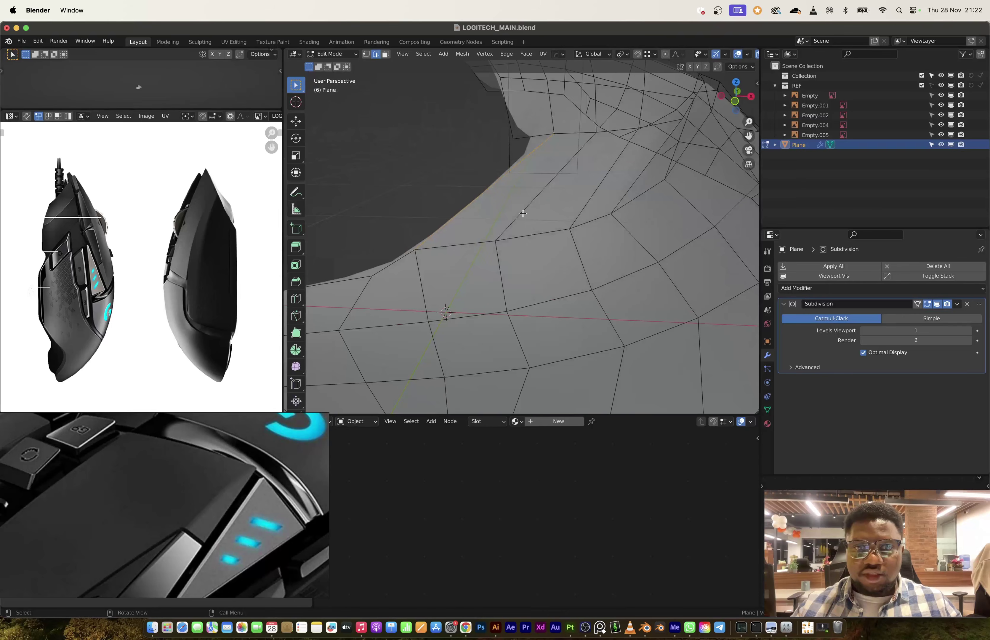
{"action": "middle_click_drag", "start_coordinate": [522, 213], "coordinate": [510, 173]}
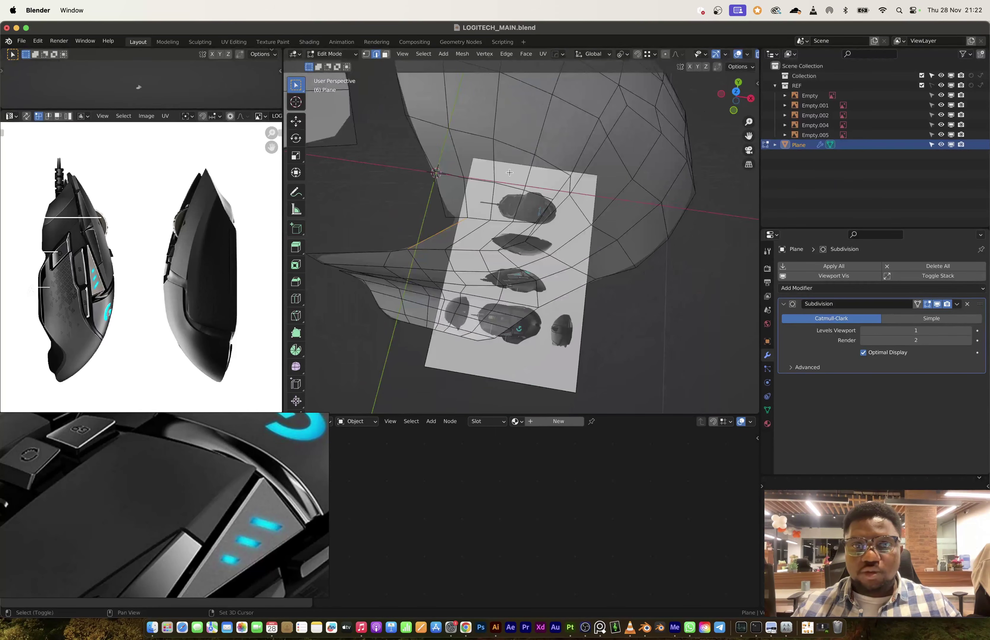
{"action": "key", "text": "ctrl+z"}
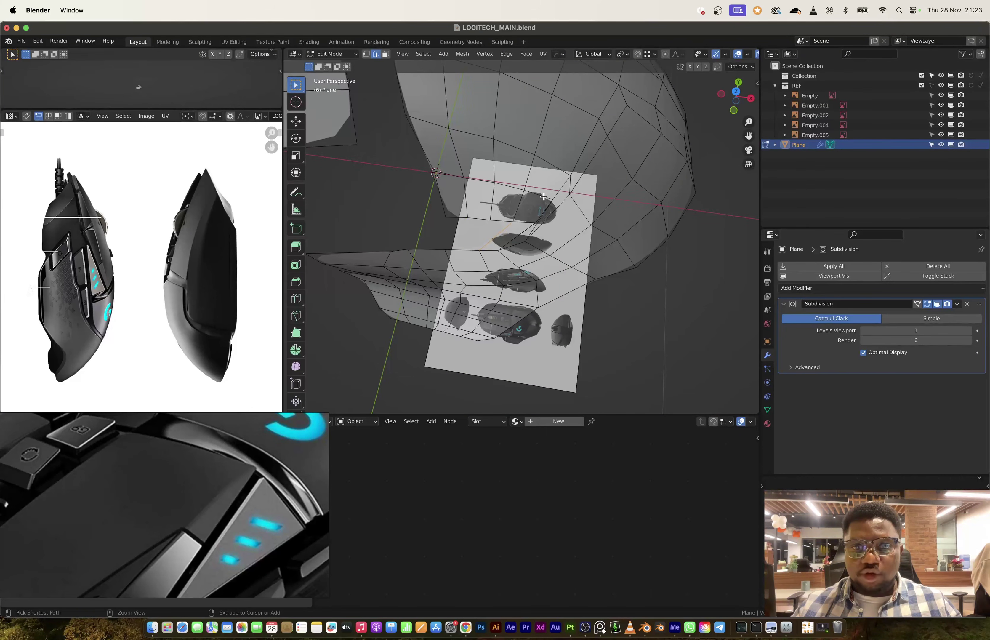
{"action": "middle_click_drag", "start_coordinate": [544, 210], "coordinate": [524, 174]}
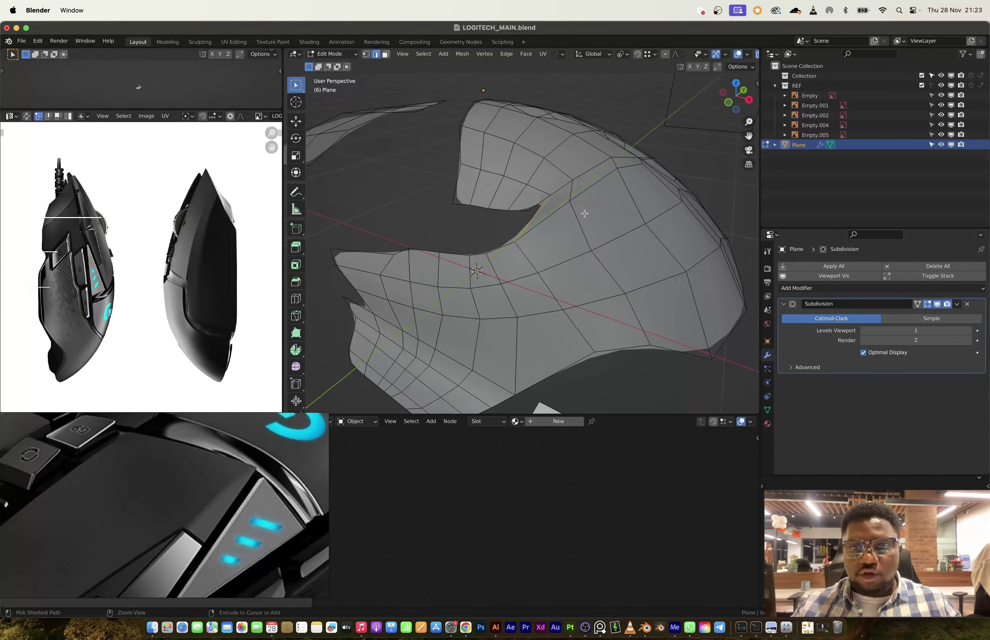
Dissolve the unwanted edges where the filled gap joins the side and top panels.
{"action": "middle_click_drag", "start_coordinate": [584, 213], "coordinate": [725, 298]}
{"action": "key", "text": "alt+s"}
{"action": "left_click", "coordinate": [547, 215]}
{"action": "key", "text": "Tab"}
{"action": "key", "text": "Tab"}
{"action": "middle_click_drag", "start_coordinate": [590, 287], "coordinate": [539, 246]}
{"action": "key", "text": "x"}
{"action": "left_click", "coordinate": [528, 300]}
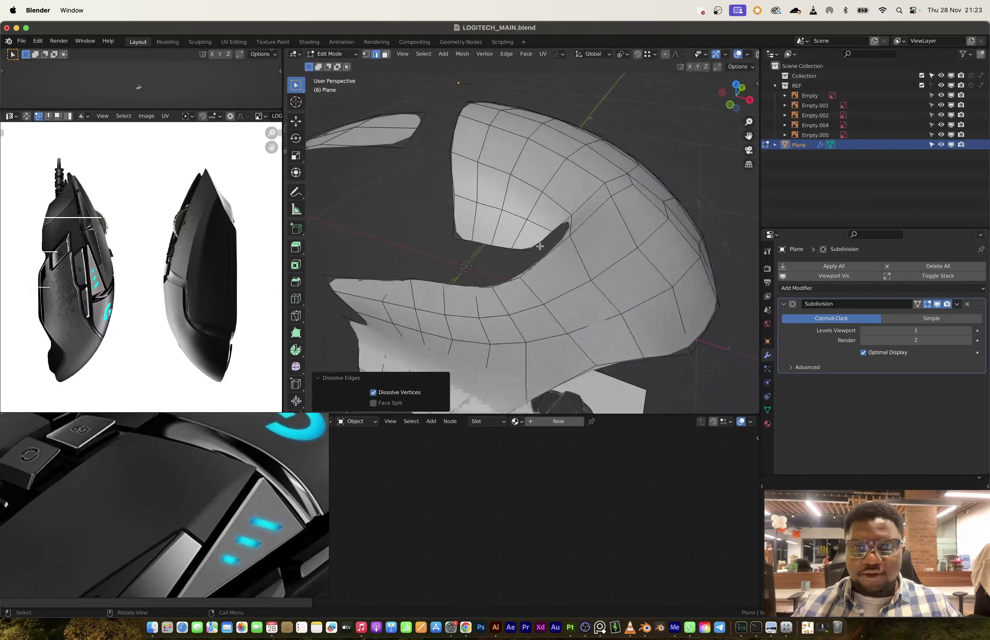
Slide the vertex on the top panel's lower border near the gap's inner corner along its edge.
{"action": "scroll", "coordinate": [541, 247], "scroll_direction": "up", "scroll_amount": 2}
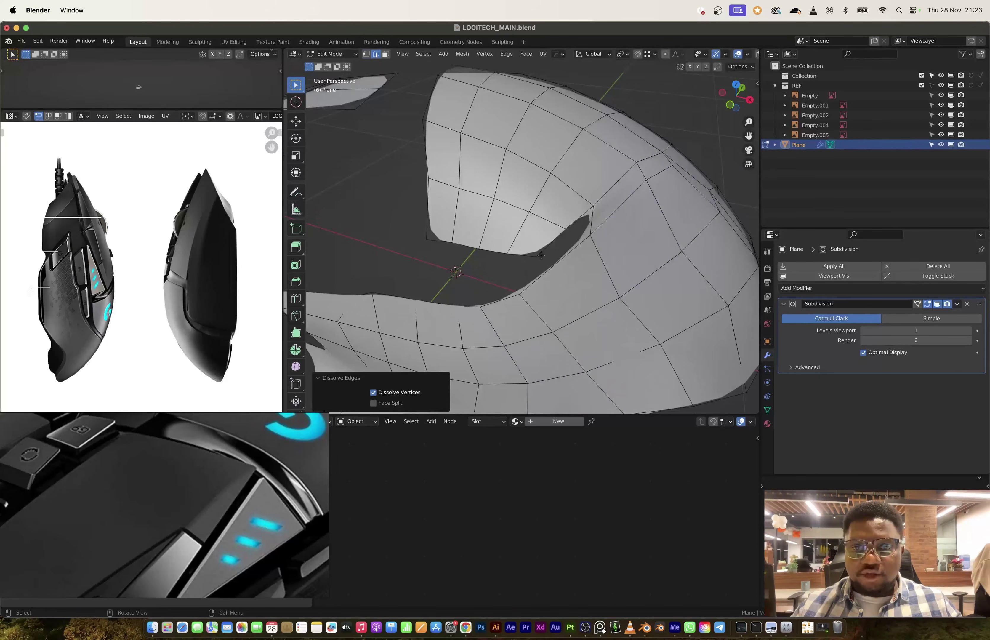
{"action": "key", "text": "1"}
{"action": "left_click", "coordinate": [541, 256]}
{"action": "key", "text": "g"}
{"action": "key", "text": "g"}
{"action": "left_click", "coordinate": [542, 266]}
Lower the edge loop along the top panel's lower border about 0.008 m in Z.
{"action": "middle_click_drag", "start_coordinate": [542, 267], "coordinate": [514, 248]}
{"action": "key", "text": "2"}
{"action": "left_click", "coordinate": [513, 248], "text": "alt"}
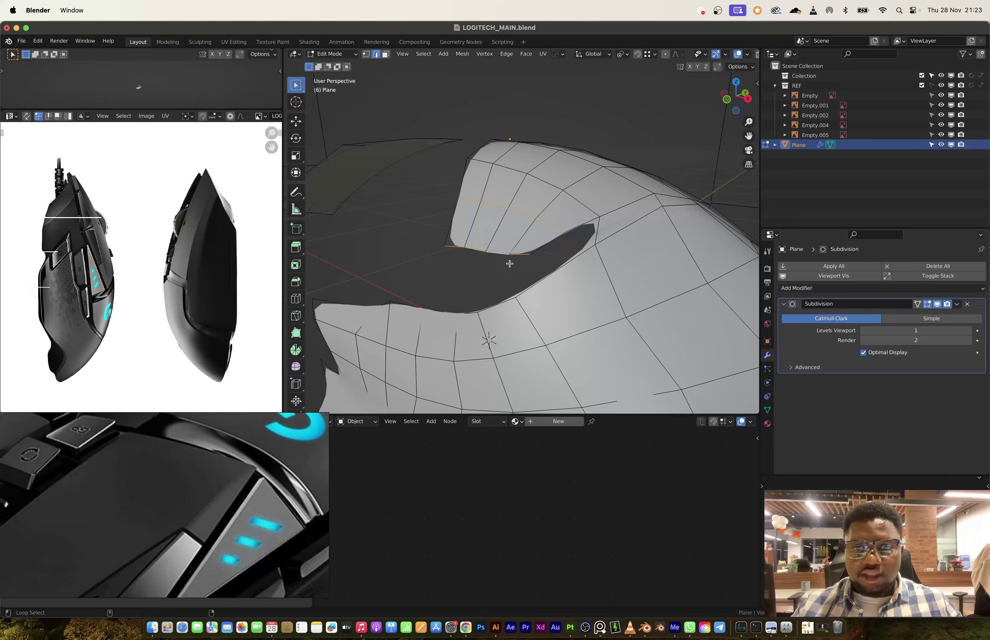
{"action": "key", "text": "g"}
{"action": "key", "text": "z"}
{"action": "left_click", "coordinate": [539, 257]}
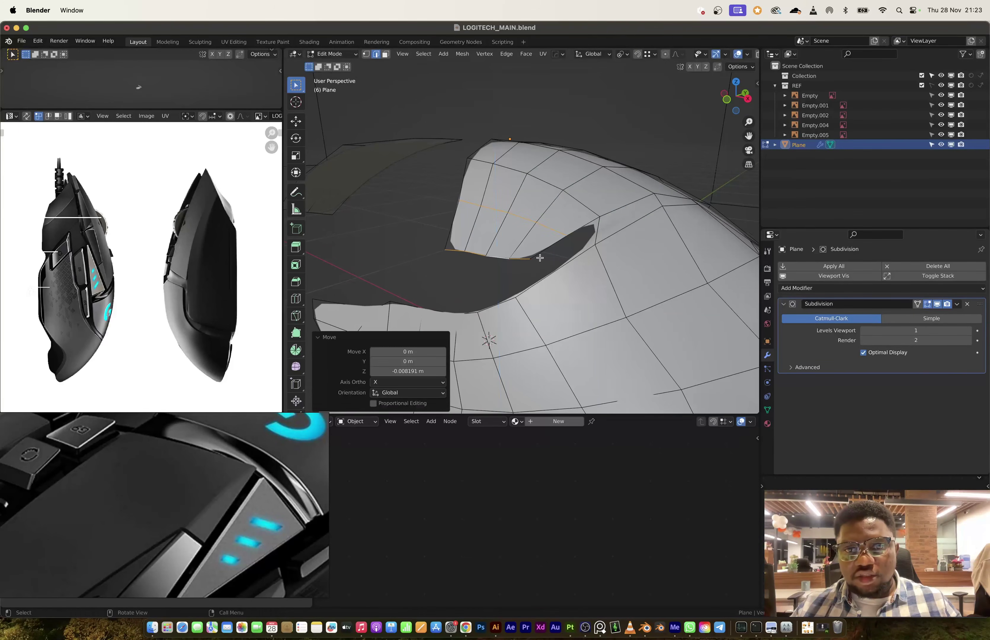
Lower the border vertex next to the gap's inner corner about 0.01 m in Z.
{"action": "key", "text": "1"}
{"action": "mouse_move", "coordinate": [540, 258]}
{"action": "middle_mouse_down"}
{"action": "mouse_move", "coordinate": [540, 271]}
{"action": "mouse_move", "coordinate": [531, 268]}
{"action": "middle_mouse_up"}
{"action": "key", "text": "g"}
{"action": "key", "text": "z"}
{"action": "left_click", "coordinate": [526, 261]}
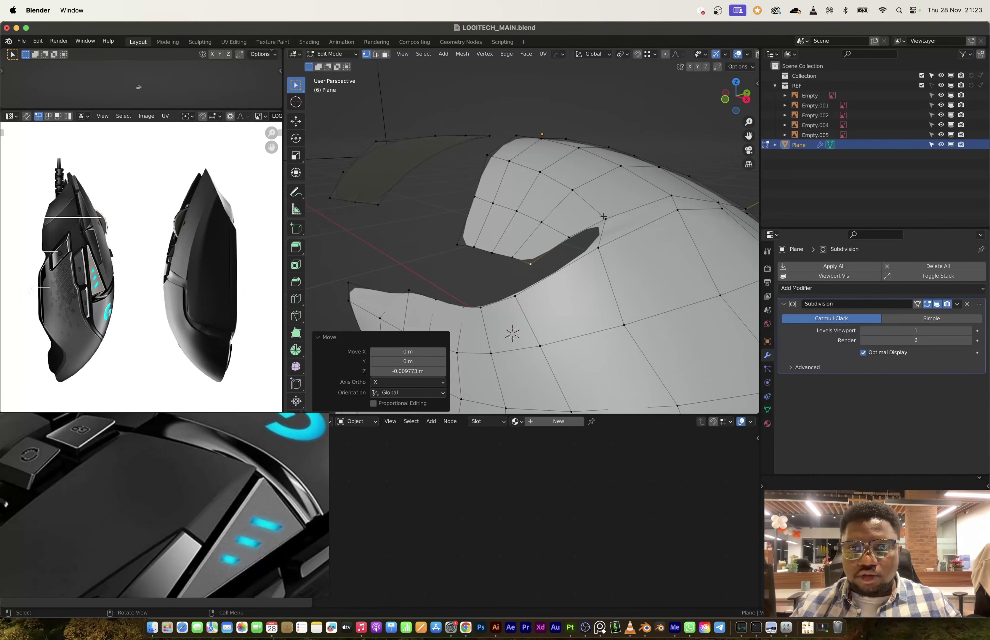
Dissolve the extra edge loop running through the top panel near the gap's inner corner.
{"action": "key", "text": "2"}
{"action": "left_click", "coordinate": [566, 235], "text": "alt"}
{"action": "key", "text": "x"}
{"action": "left_click", "coordinate": [576, 237]}
{"action": "middle_click_drag", "start_coordinate": [577, 237], "coordinate": [601, 221]}
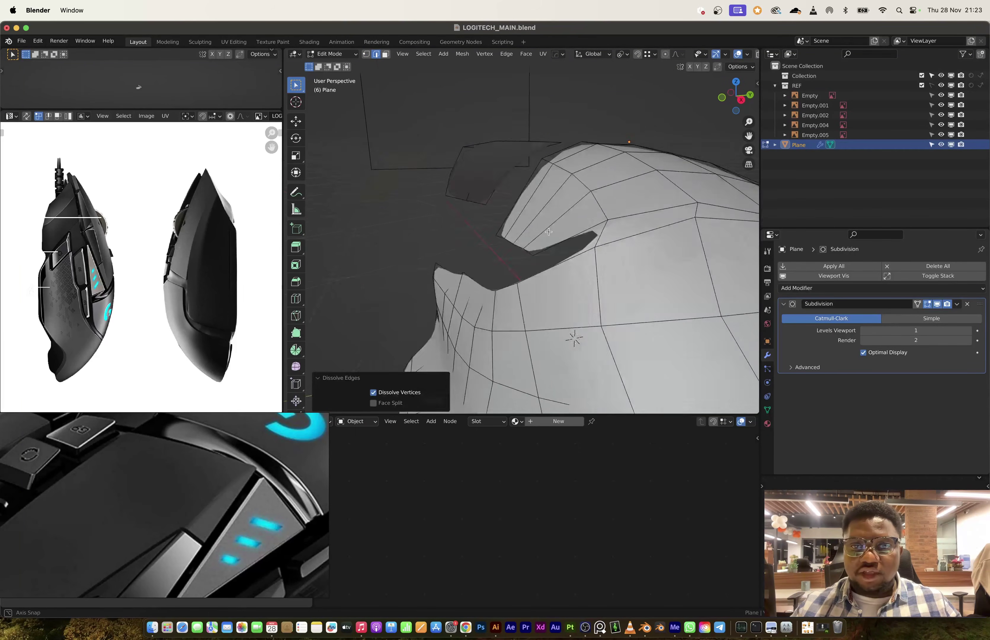
Fill the narrow gap between the top panel's lower border and the side panel with faces, and check the surface in Object Mode.
{"action": "key", "text": "1"}
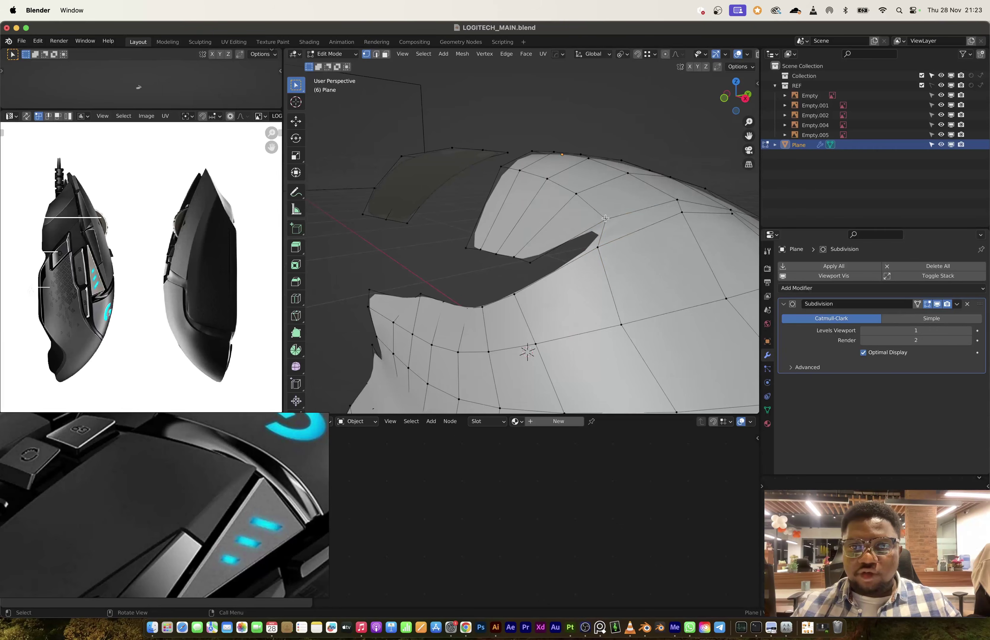
{"action": "key", "text": "f"}
{"action": "middle_click_drag", "start_coordinate": [551, 254], "coordinate": [515, 220]}
{"action": "key", "text": "f"}
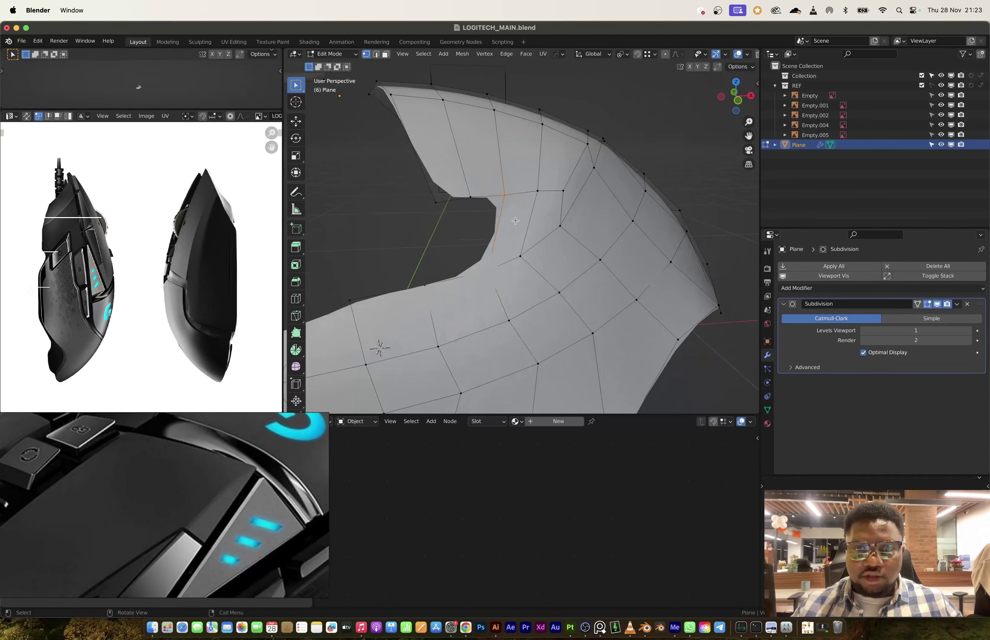
{"action": "key", "text": "f"}
{"action": "key", "text": "Tab"}
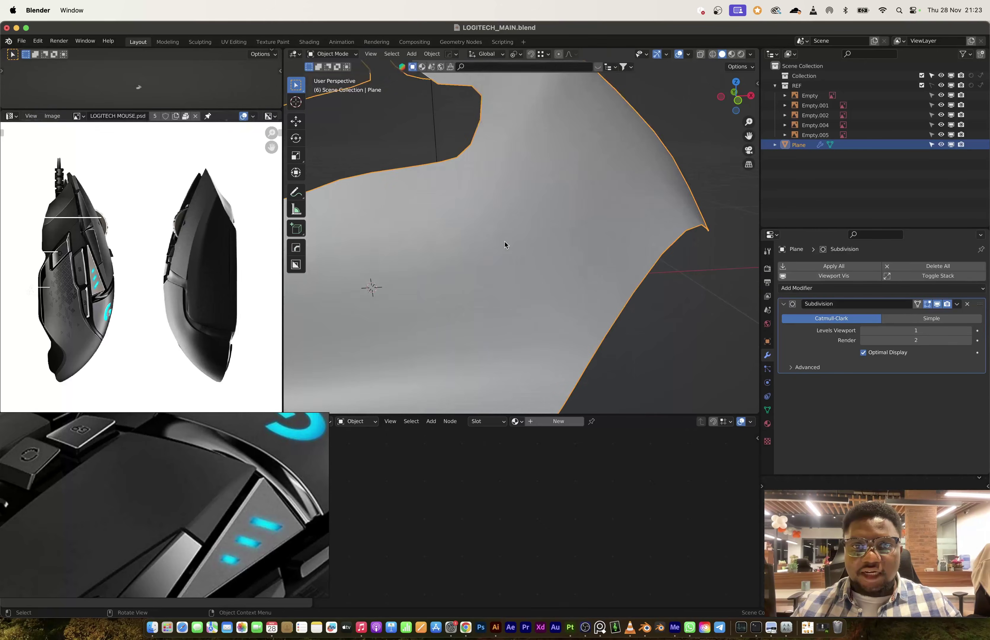
{"action": "scroll", "coordinate": [484, 237], "scroll_direction": "up", "scroll_amount": 3}
{"action": "scroll", "coordinate": [483, 241], "scroll_direction": "down", "scroll_amount": 3}
{"action": "mouse_move", "coordinate": [514, 243]}
{"action": "middle_mouse_down"}
{"action": "mouse_move", "coordinate": [525, 247]}
{"action": "mouse_move", "coordinate": [514, 244]}
{"action": "mouse_move", "coordinate": [523, 239]}
{"action": "mouse_move", "coordinate": [492, 254]}
{"action": "mouse_move", "coordinate": [532, 232]}
{"action": "mouse_move", "coordinate": [571, 245]}
{"action": "mouse_move", "coordinate": [525, 253]}
{"action": "mouse_move", "coordinate": [523, 233]}
{"action": "mouse_move", "coordinate": [525, 258]}
{"action": "middle_mouse_up"}
Space the vertices of the edge row at the filled joint evenly and relax the row around the corner with LoopTools.
{"action": "key", "text": "Tab"}
{"action": "key", "text": "Tab"}
{"action": "key", "text": "Tab"}
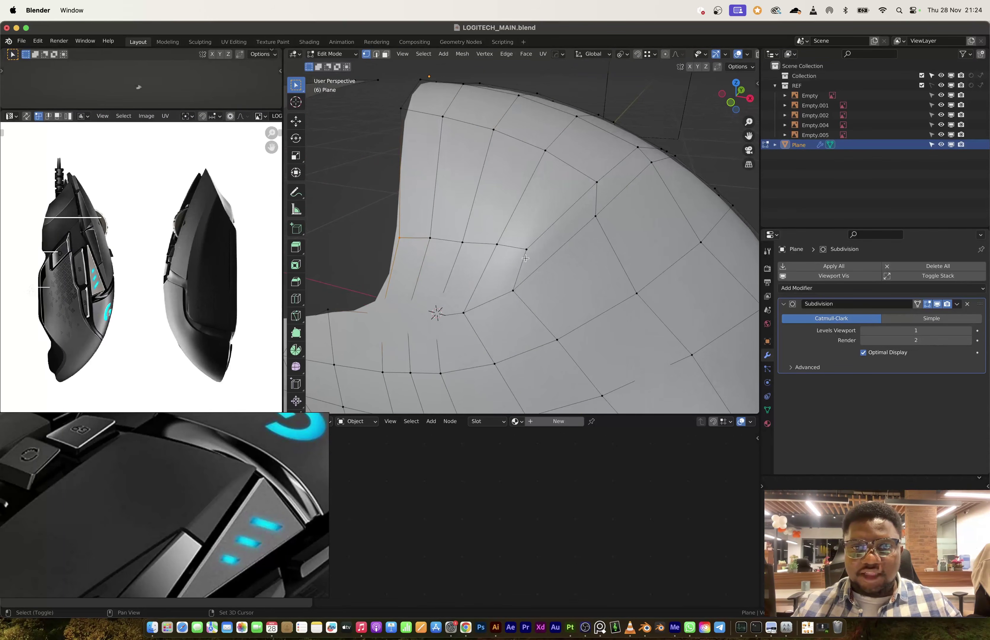
{"action": "right_click", "coordinate": [471, 241]}
{"action": "mouse_move", "coordinate": [472, 240]}
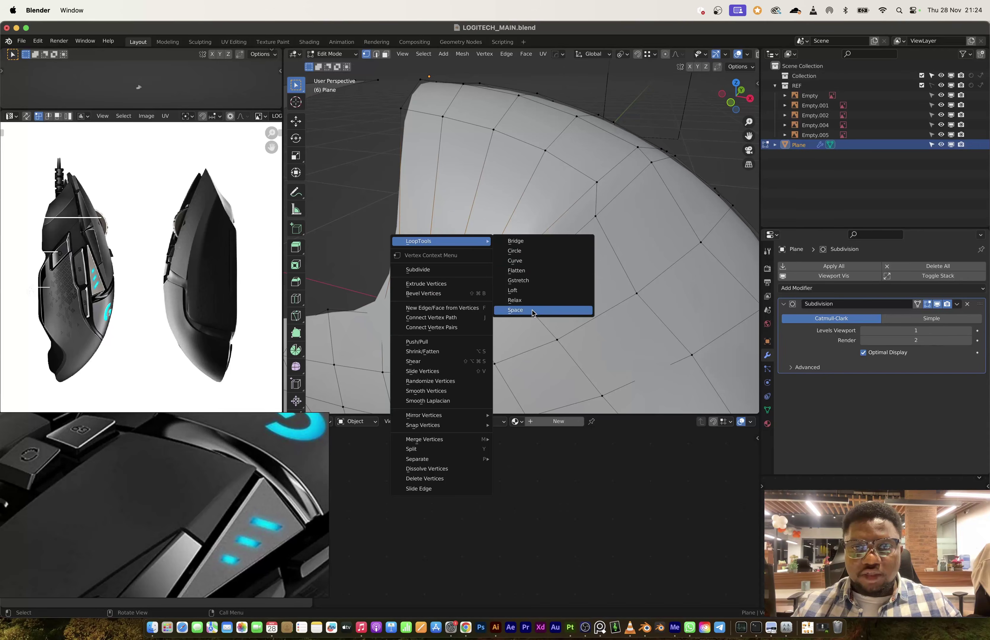
{"action": "left_click", "coordinate": [532, 313]}
{"action": "right_click", "coordinate": [496, 254]}
{"action": "mouse_move", "coordinate": [497, 255]}
{"action": "left_click", "coordinate": [540, 312]}
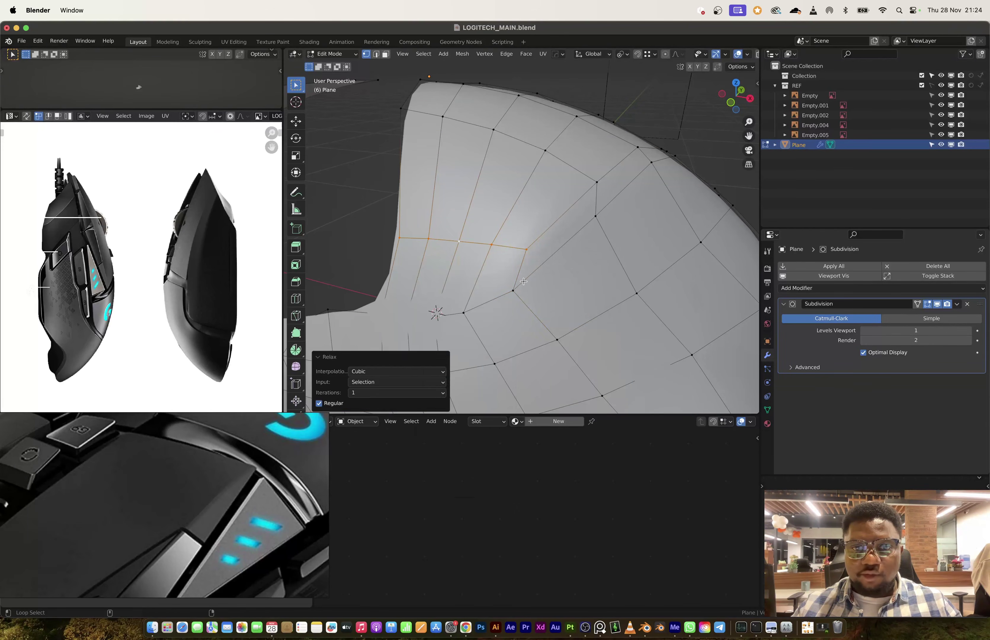
{"action": "right_click", "coordinate": [535, 307]}
{"action": "mouse_move", "coordinate": [536, 307]}
{"action": "left_click", "coordinate": [579, 364]}
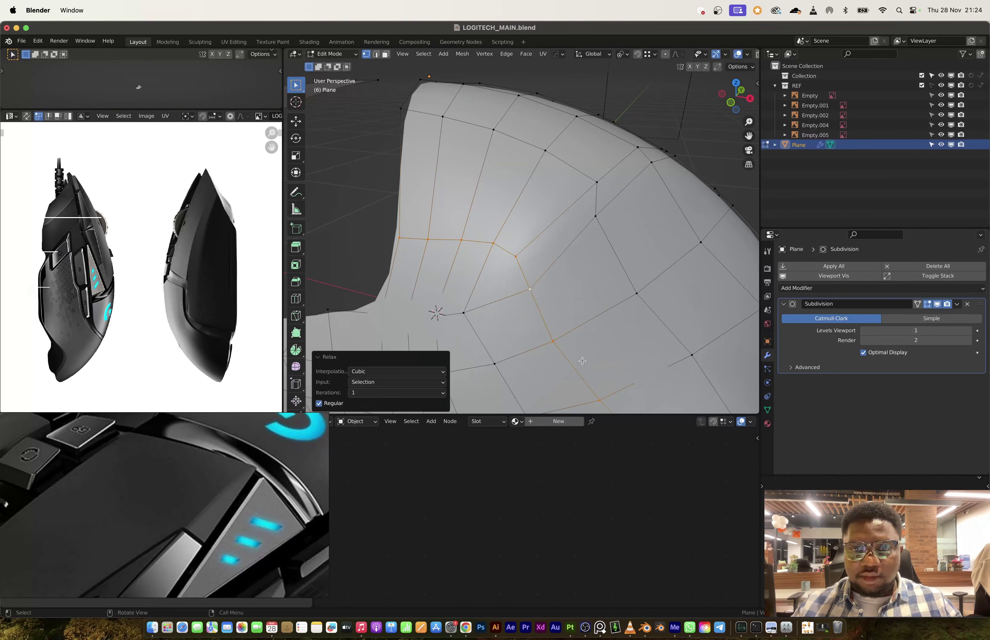
Inspect the relaxed surface around the joint between the top and side panels in Object Mode.
{"action": "key", "text": "3"}
{"action": "middle_click_drag", "start_coordinate": [587, 353], "coordinate": [574, 250]}
{"action": "middle_click_drag", "start_coordinate": [615, 216], "coordinate": [643, 202]}
{"action": "middle_click_drag", "start_coordinate": [577, 215], "coordinate": [624, 201]}
{"action": "key", "text": "Tab"}
{"action": "scroll", "coordinate": [528, 261], "scroll_direction": "up", "scroll_amount": 3}
Add a lengthwise loop cut through the side panel's lower strip, aligned in the front view, and slide it slightly downward.
{"action": "left_click", "coordinate": [737, 104]}
{"action": "key", "text": "Tab"}
{"action": "middle_click_drag", "start_coordinate": [507, 277], "coordinate": [583, 193], "text": "shift"}
{"action": "scroll", "coordinate": [569, 304], "scroll_direction": "up", "scroll_amount": 2}
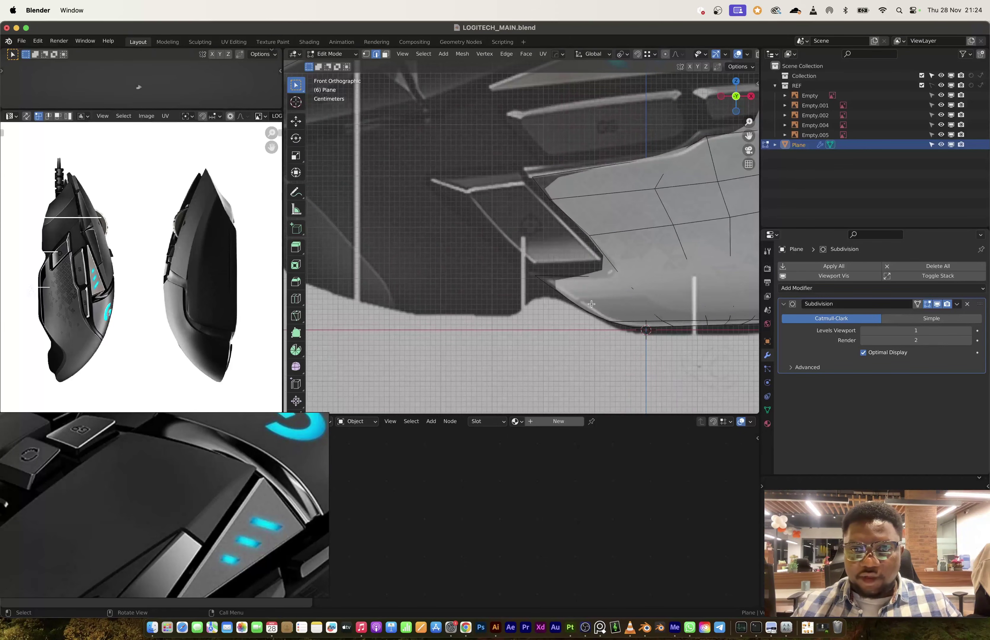
{"action": "key", "text": "ctrl+r"}
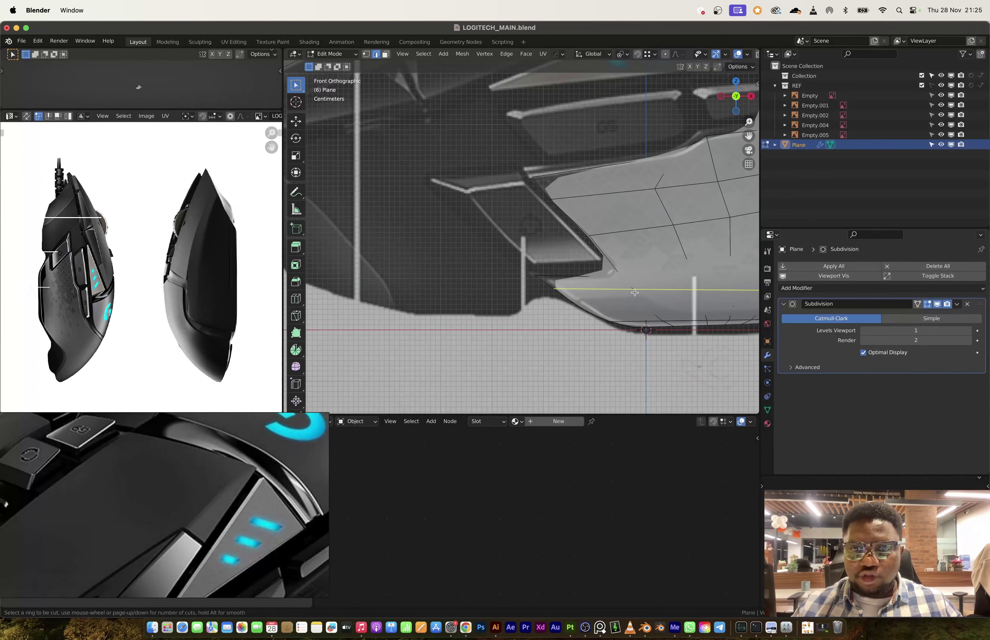
{"action": "left_click", "coordinate": [634, 292]}
{"action": "left_click", "coordinate": [640, 301]}
{"action": "key", "text": "1"}
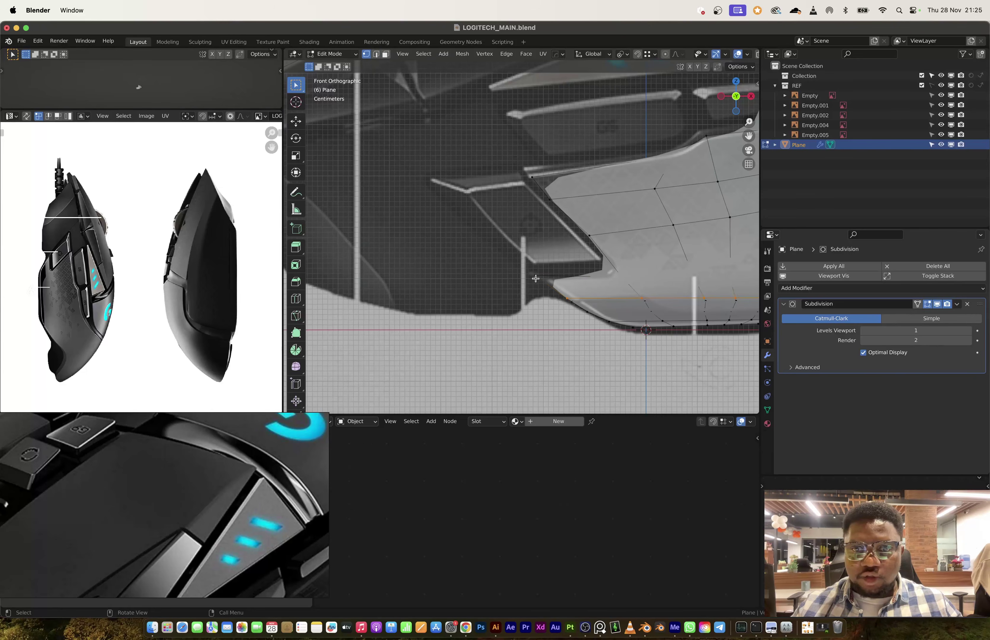
Extrude the front end of the side panel's lower strip about 0.3 m forward along the mouse base.
{"action": "key", "text": "e"}
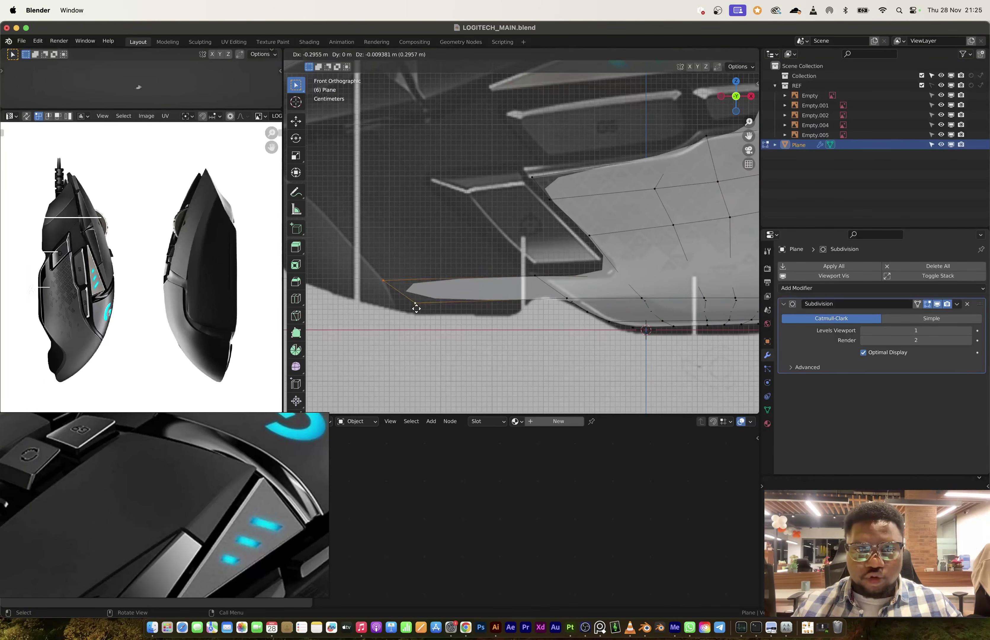
{"action": "left_click", "coordinate": [415, 308]}
{"action": "scroll", "coordinate": [638, 198], "scroll_direction": "up", "scroll_amount": 5, "text": "shift"}
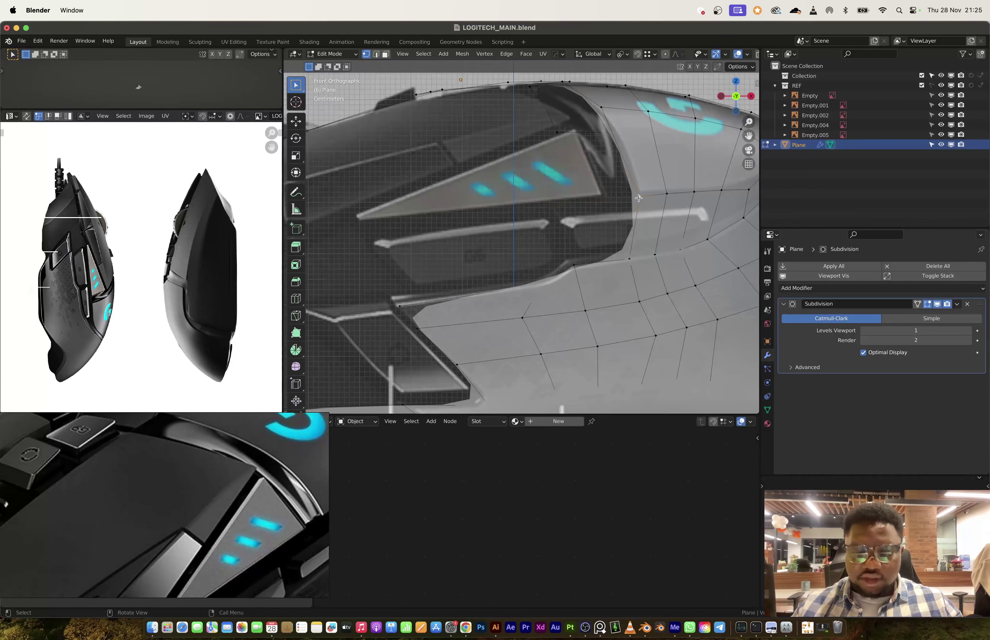
Extrude the side panel's upper corner vertex forward in three segments along the lower edge of the light triangle in the reference.
{"action": "key", "text": "g"}
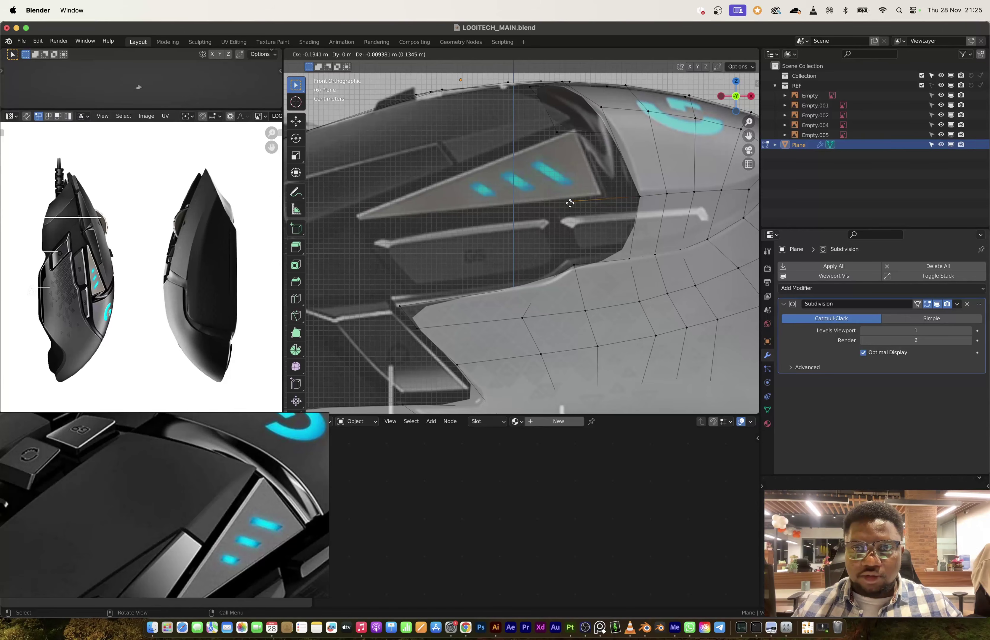
{"action": "left_click", "coordinate": [571, 206]}
{"action": "scroll", "coordinate": [573, 209], "scroll_direction": "left", "scroll_amount": 3}
{"action": "key", "text": "e"}
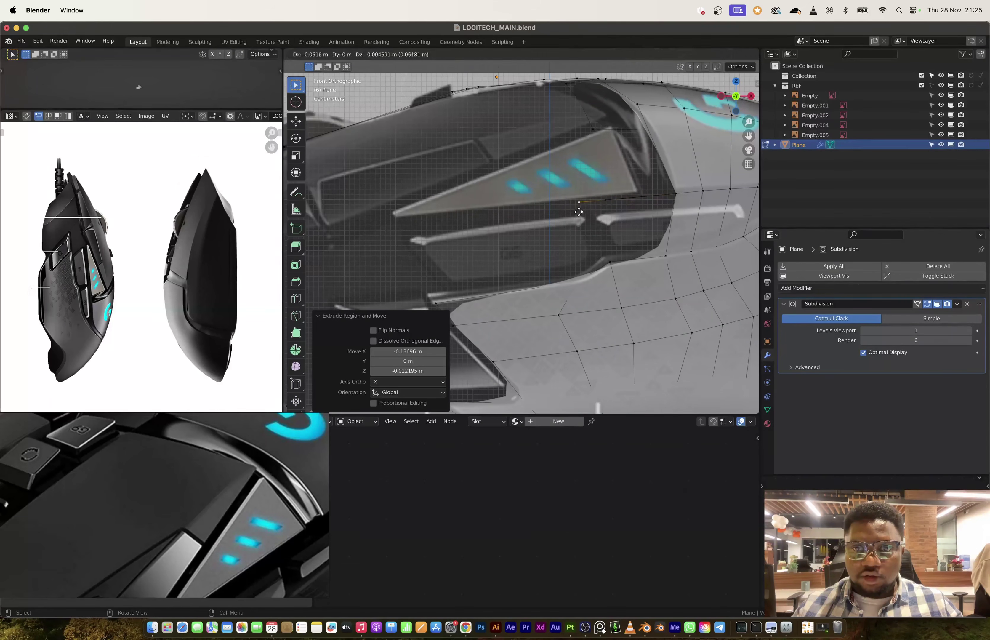
{"action": "left_click", "coordinate": [566, 212]}
{"action": "key", "text": "e"}
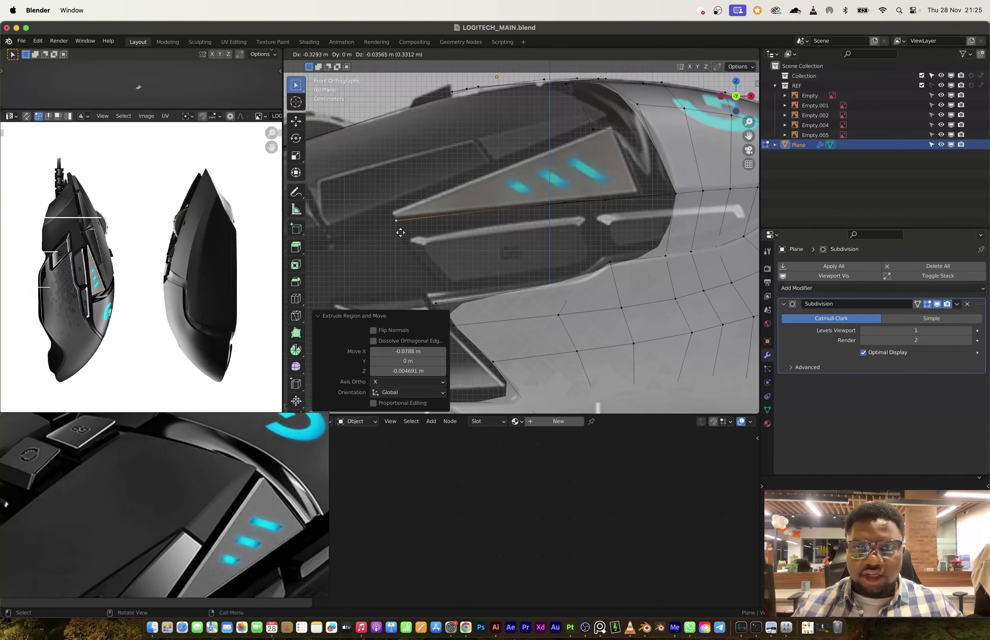
{"action": "left_click", "coordinate": [400, 233]}
Move the newly extruded vertices outward in Y in the top view with X-ray on, following the light triangle.
{"action": "left_click", "coordinate": [603, 200], "text": "shift"}
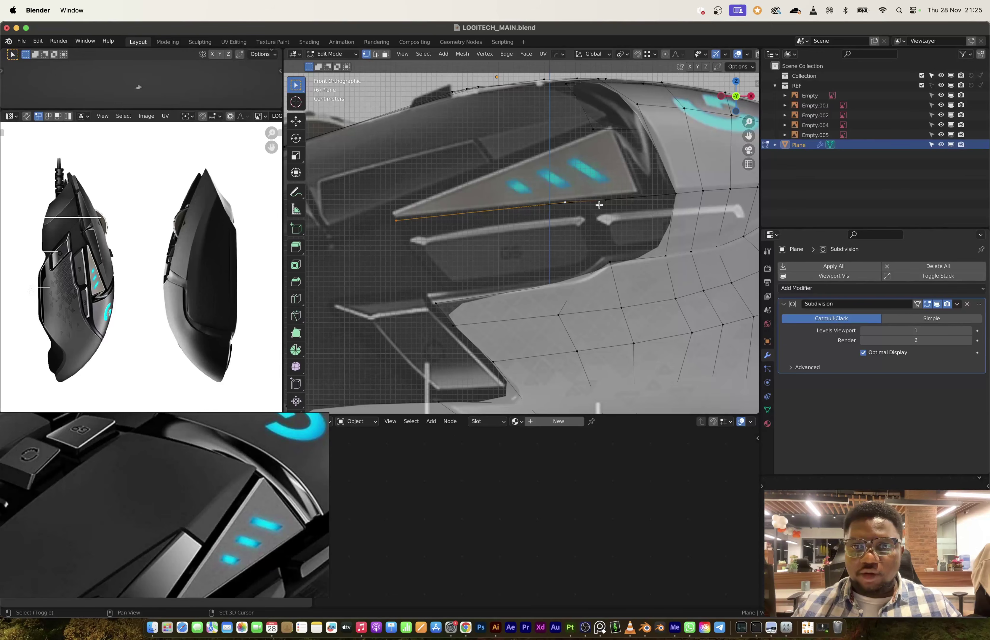
{"action": "left_click_drag", "start_coordinate": [736, 98], "coordinate": [727, 117]}
{"action": "key", "text": "KP_7"}
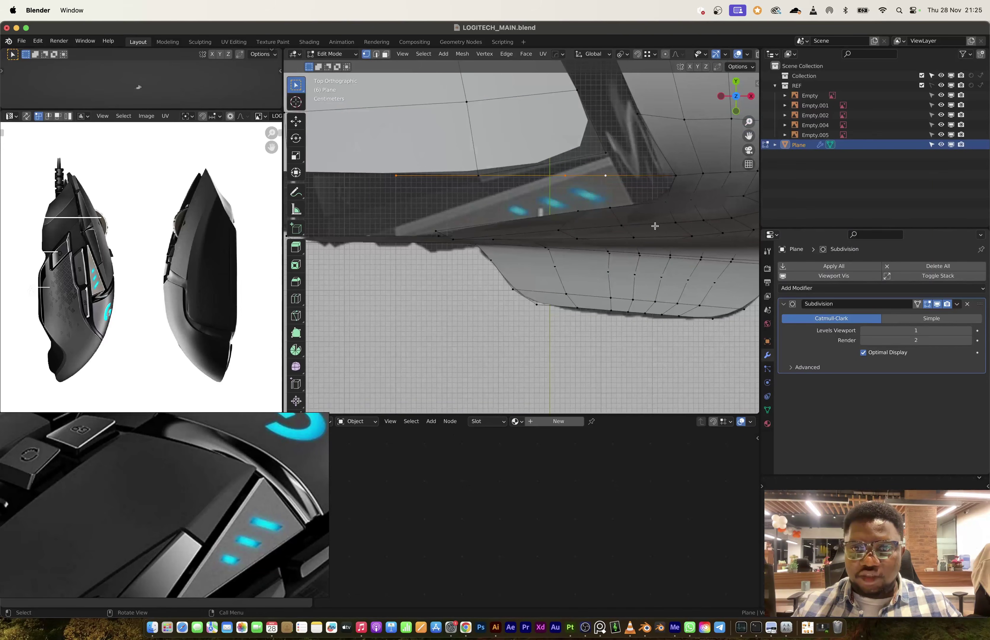
{"action": "key", "text": "alt+z"}
{"action": "key", "text": "g"}
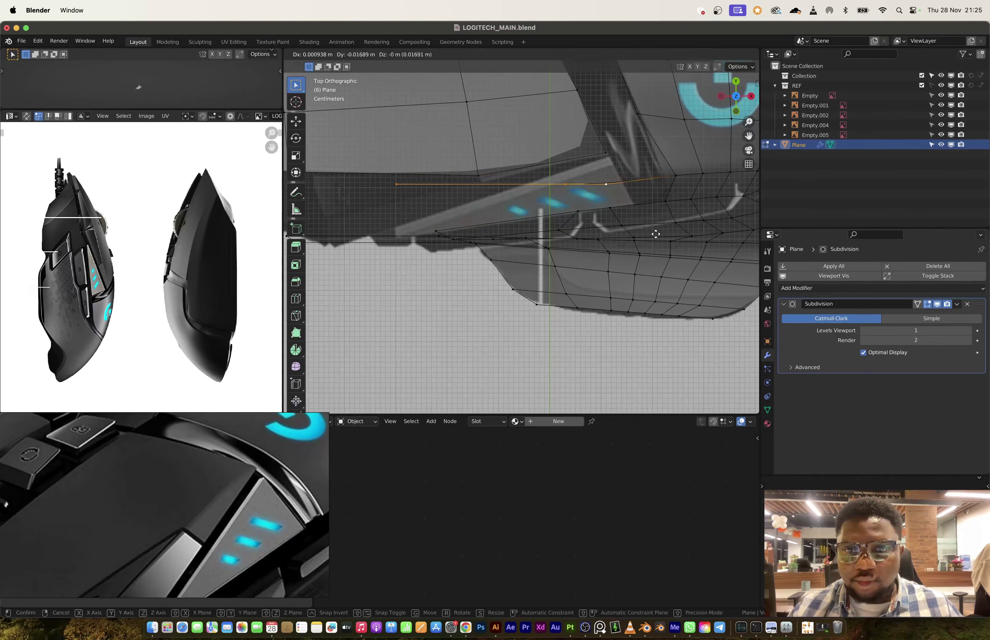
{"action": "left_click", "coordinate": [654, 236]}
Lower the top panel's side border edges about 0.065 m in Z in the front view.
{"action": "key", "text": "2"}
{"action": "middle_click_drag", "start_coordinate": [607, 190], "coordinate": [628, 194]}
{"action": "key", "text": "shift+g"}
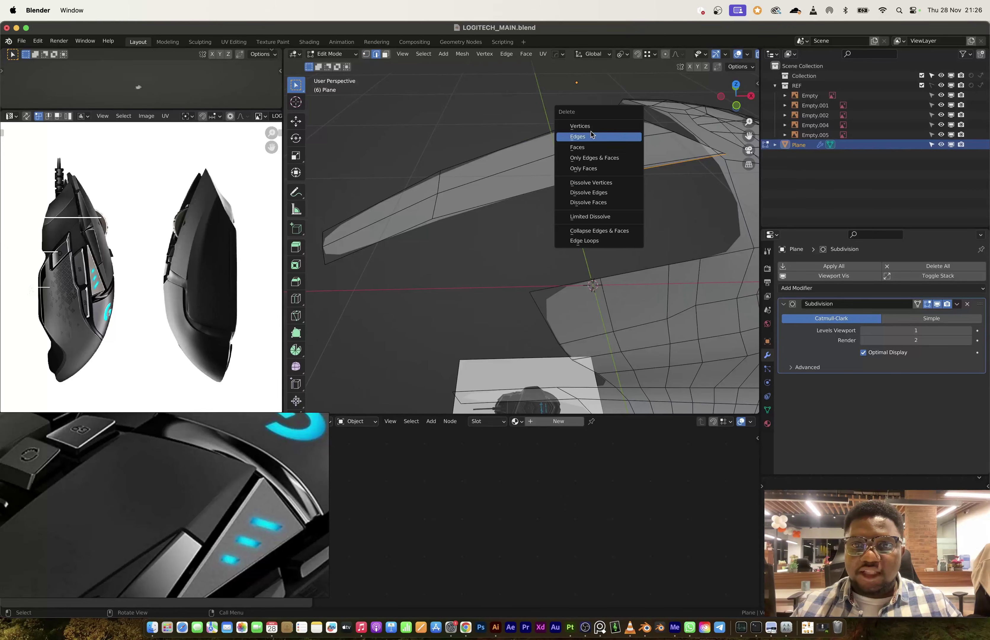
{"action": "left_click", "coordinate": [736, 105]}
{"action": "middle_click_drag", "start_coordinate": [635, 185], "coordinate": [551, 192], "text": "shift"}
{"action": "key", "text": "g"}
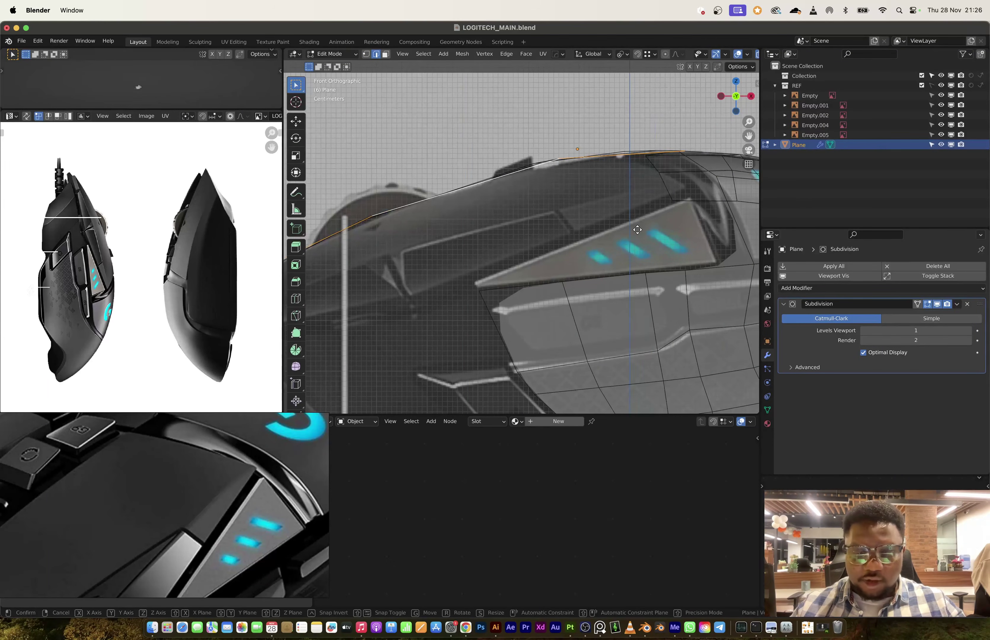
{"action": "key", "text": "z"}
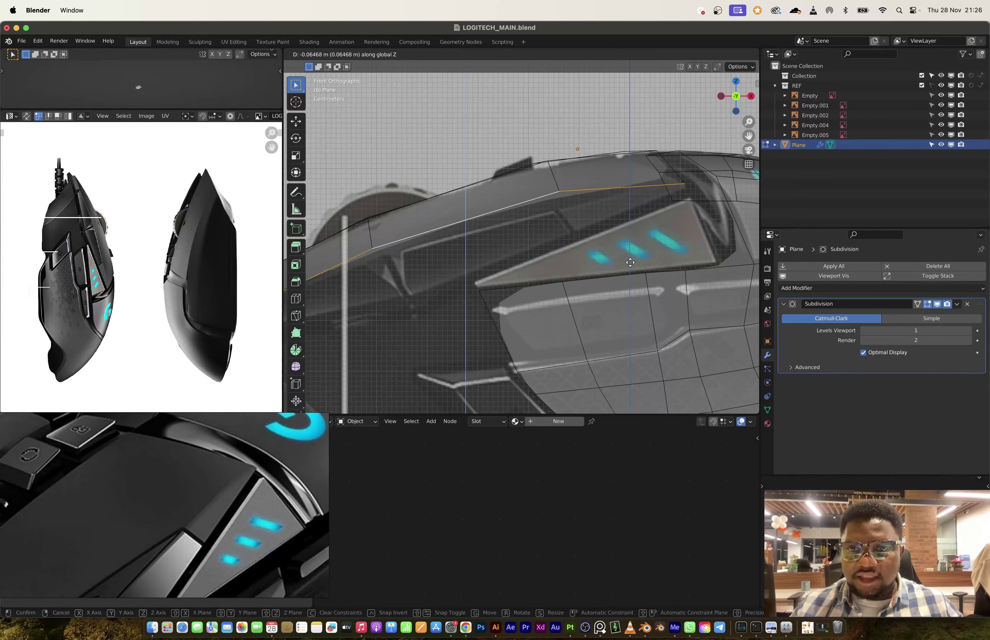
{"action": "left_click", "coordinate": [629, 263]}
Undo the last few edits on the top panel's side border.
{"action": "key", "text": "ctrl+z"}
{"action": "key", "text": "ctrl+z"}
{"action": "key", "text": "ctrl+z"}
{"action": "key", "text": "ctrl+z"}
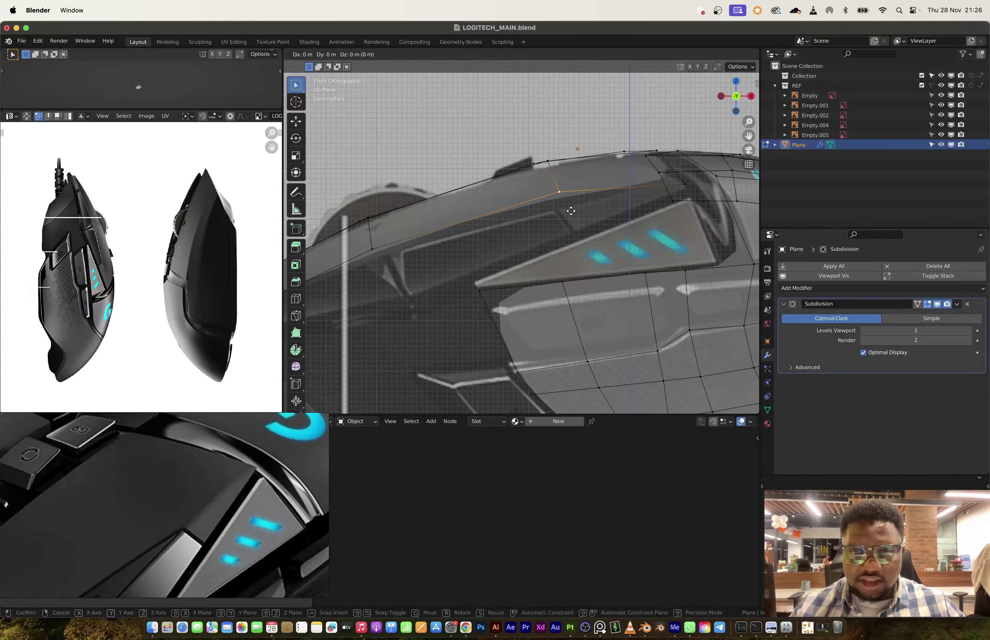
Extrude the rear edge of the top panel's side border about 0.013 m outward in Y and slide its rear vertex by a factor of 0.8.
{"action": "left_click", "coordinate": [736, 82]}
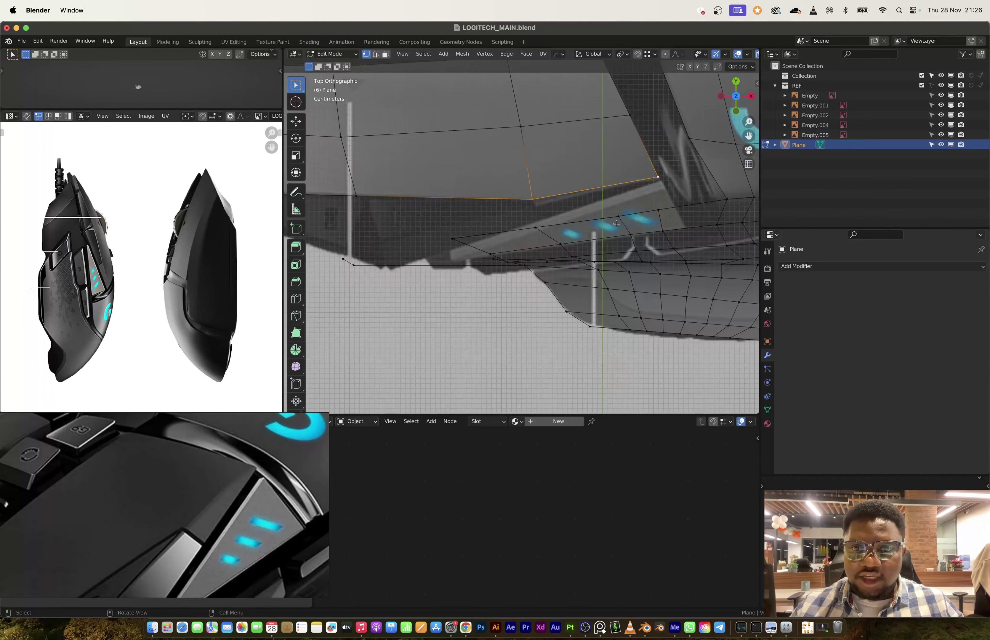
{"action": "key", "text": "g"}
{"action": "left_click", "coordinate": [649, 196]}
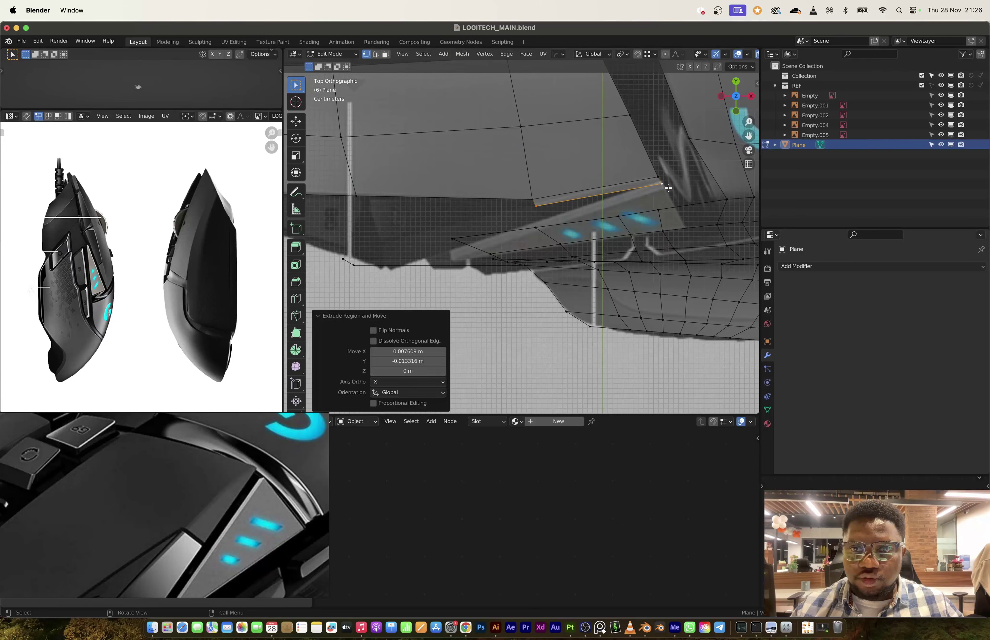
{"action": "left_click", "coordinate": [661, 181]}
{"action": "key", "text": "g"}
{"action": "key", "text": "g"}
{"action": "left_click", "coordinate": [661, 178]}
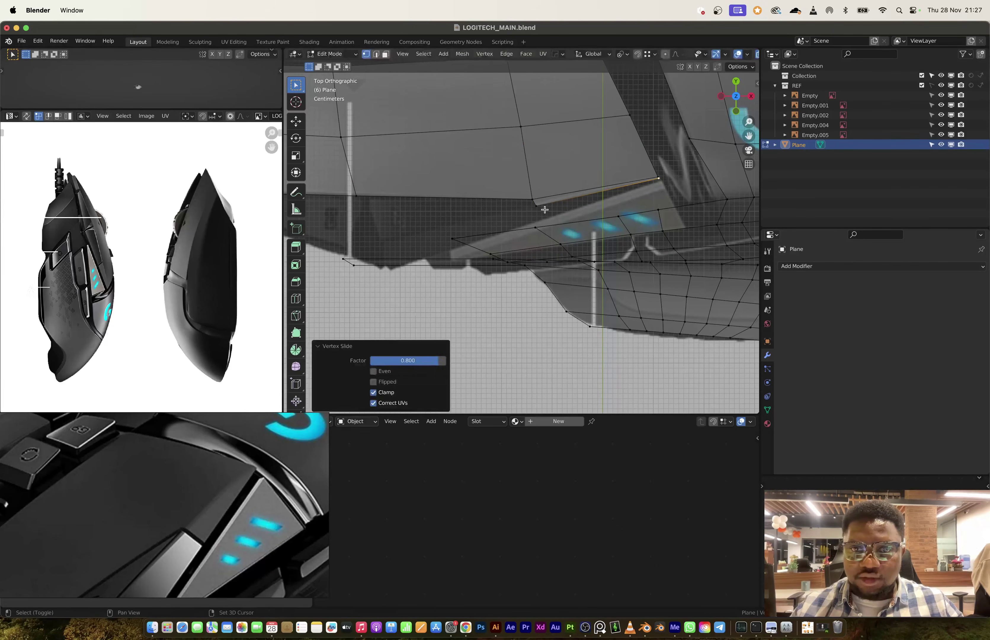
Extrude the new strip's outer edge about 0.048 m straight down in Z to form a side flap.
{"action": "left_click", "coordinate": [735, 111]}
{"action": "scroll", "coordinate": [597, 233], "scroll_direction": "up", "scroll_amount": 6}
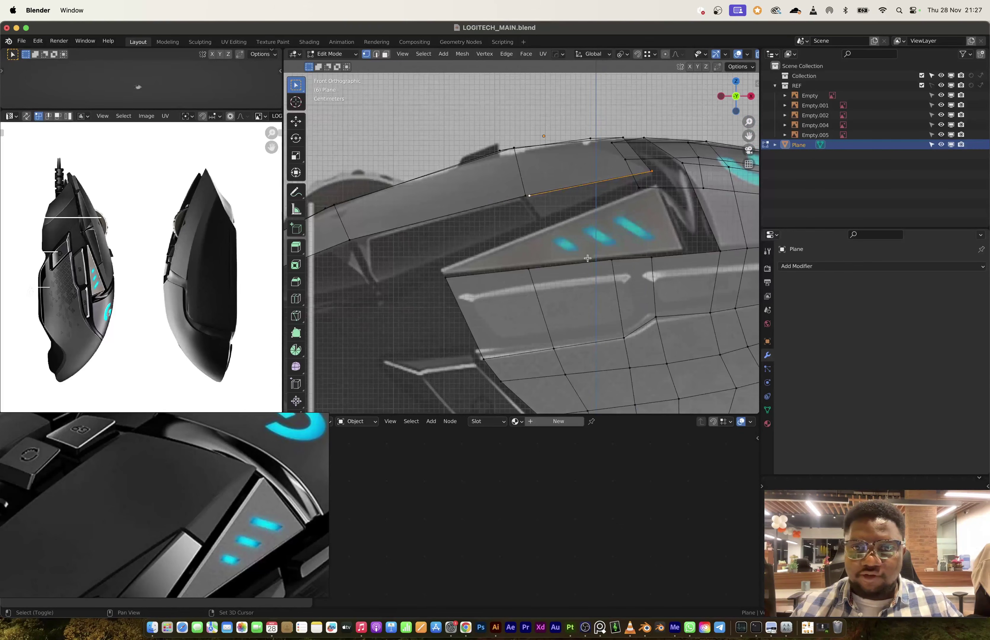
{"action": "key", "text": "g"}
{"action": "key", "text": "z"}
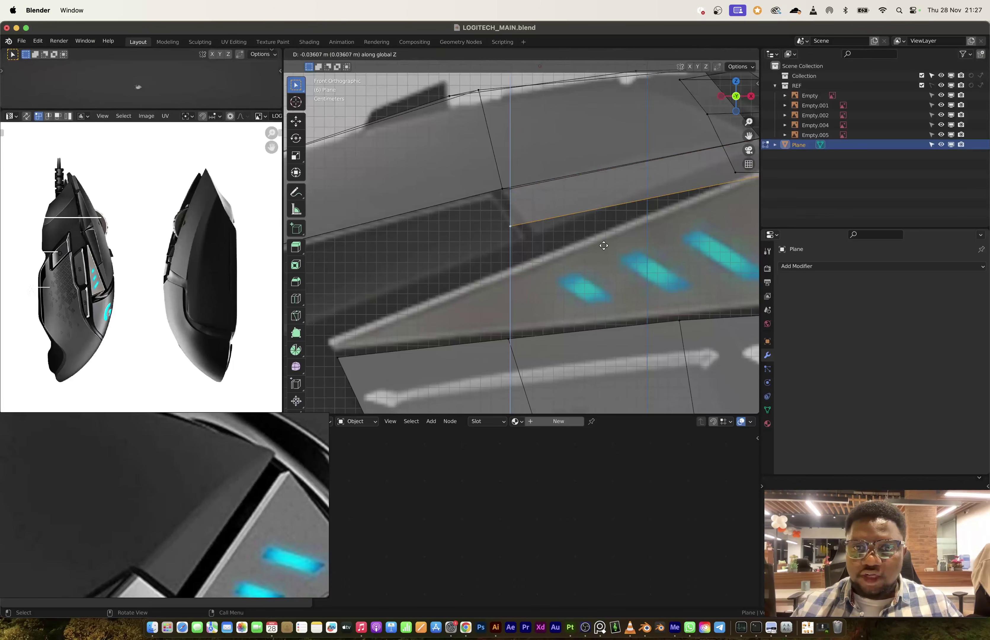
{"action": "left_click", "coordinate": [605, 256]}
{"action": "middle_click_drag", "start_coordinate": [542, 219], "coordinate": [560, 207]}
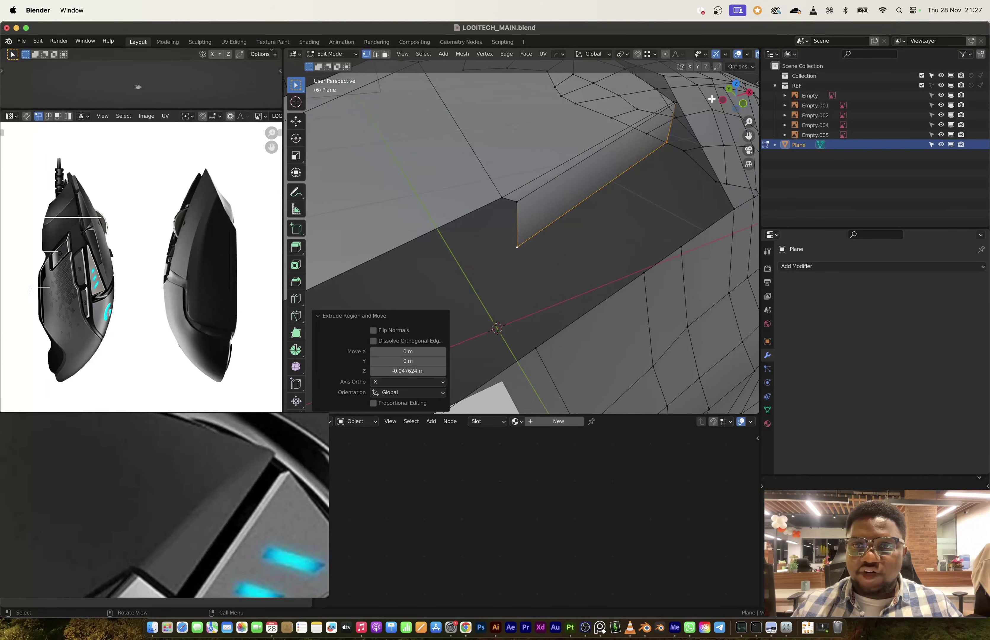
Move the flap's lower front vertex about 0.026 m backward in X and nudge its upper front vertex to match the reference.
{"action": "left_click", "coordinate": [743, 104]}
{"action": "key", "text": "g"}
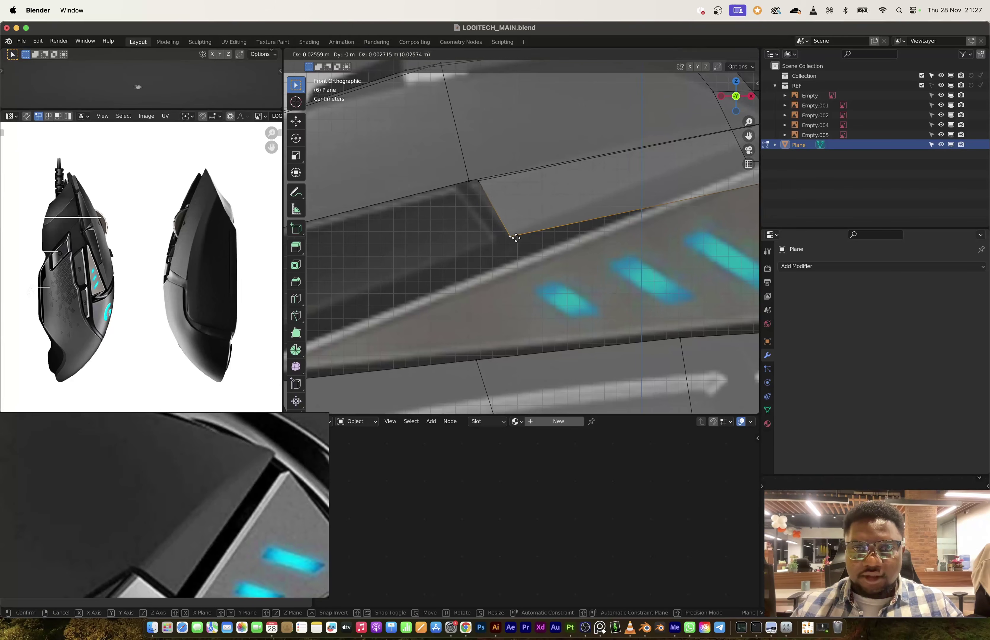
{"action": "left_click", "coordinate": [515, 237]}
{"action": "left_click", "coordinate": [478, 183]}
{"action": "key", "text": "g"}
{"action": "left_click", "coordinate": [477, 188]}
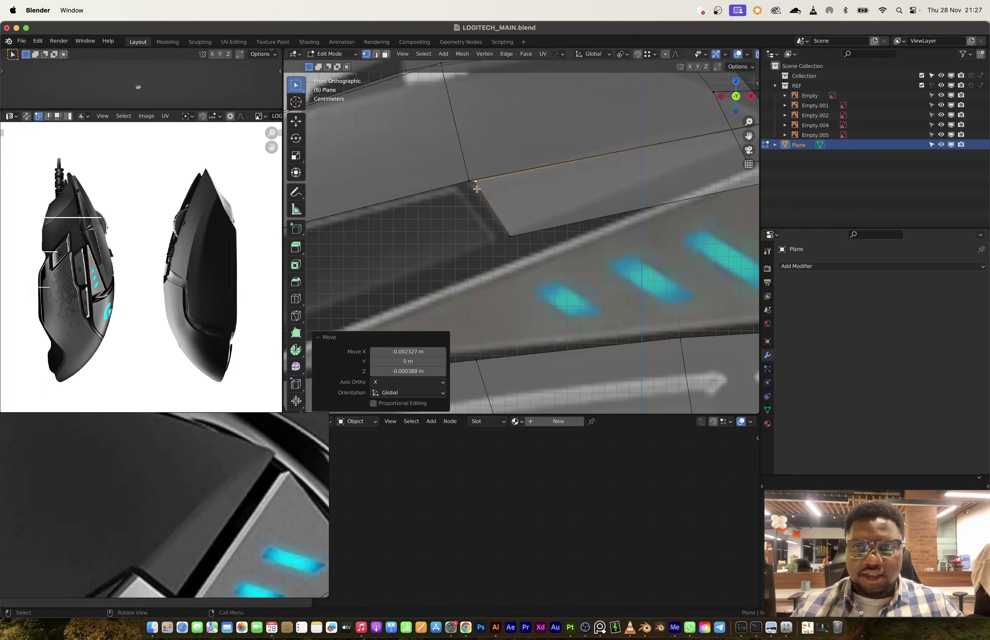
Raise the flap's lower rear vertex about 0.042 m toward the upper rear corner, tapering the flap to match the reference.
{"action": "middle_click_drag", "start_coordinate": [476, 189], "coordinate": [339, 222], "text": "shift"}
{"action": "left_click", "coordinate": [640, 217]}
{"action": "key", "text": "g"}
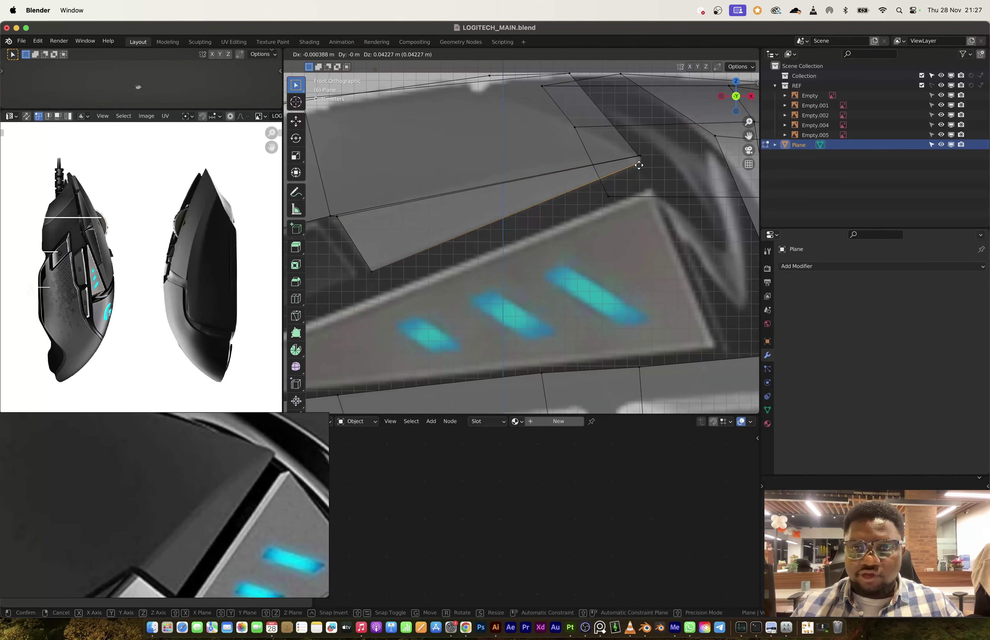
{"action": "left_click", "coordinate": [590, 185]}
{"action": "middle_click_drag", "start_coordinate": [589, 186], "coordinate": [563, 230]}
{"action": "key", "text": "Tab"}
{"action": "key", "text": "Tab"}
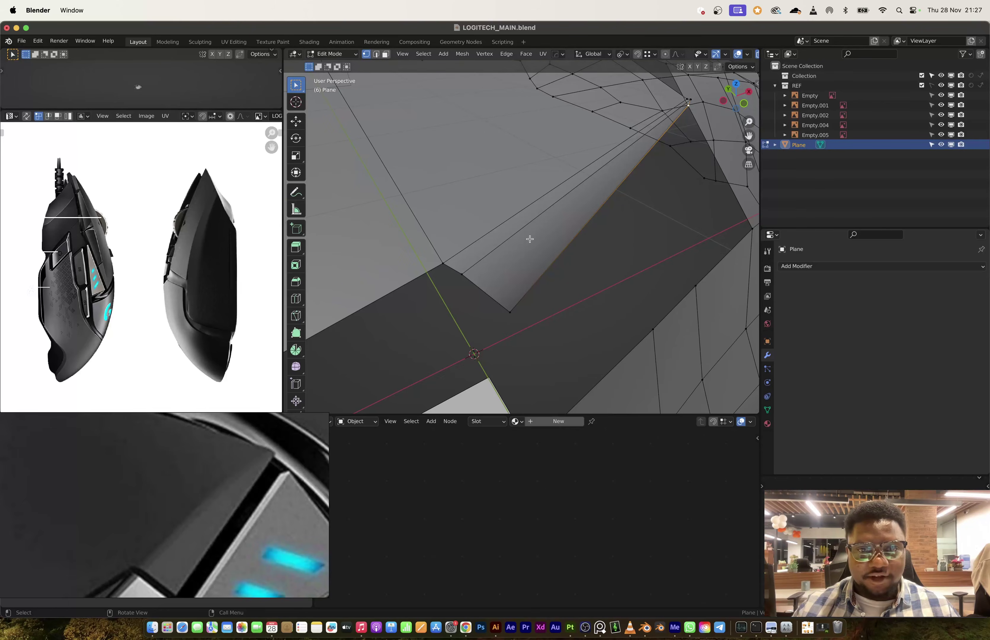
Try to bevel the long crease edge between the top panel and the flap, and compare the shading in Object Mode.
{"action": "mouse_move", "coordinate": [530, 238]}
{"action": "middle_mouse_down"}
{"action": "mouse_move", "coordinate": [522, 232]}
{"action": "mouse_move", "coordinate": [533, 221]}
{"action": "mouse_move", "coordinate": [550, 283]}
{"action": "mouse_move", "coordinate": [481, 267]}
{"action": "mouse_move", "coordinate": [529, 265]}
{"action": "mouse_move", "coordinate": [512, 235]}
{"action": "middle_mouse_up"}
{"action": "key", "text": "2"}
{"action": "key", "text": "ctrl+b"}
{"action": "left_click", "coordinate": [557, 296]}
{"action": "key", "text": "Tab"}
{"action": "key", "text": "Tab"}
{"action": "key", "text": "Tab"}
{"action": "key", "text": "Tab"}
{"action": "key", "text": "Tab"}
{"action": "key", "text": "Tab"}
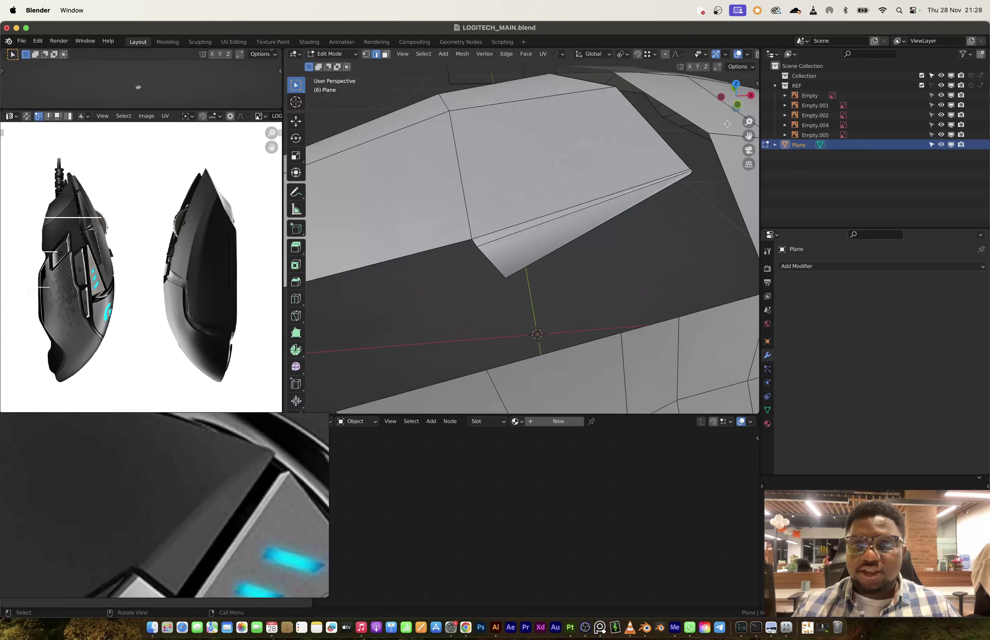
Select the vertex at the flap's upper front corner in the front view, undoing the accidental hide.
{"action": "left_click", "coordinate": [738, 104]}
{"action": "scroll", "coordinate": [582, 200], "scroll_direction": "up", "scroll_amount": 4}
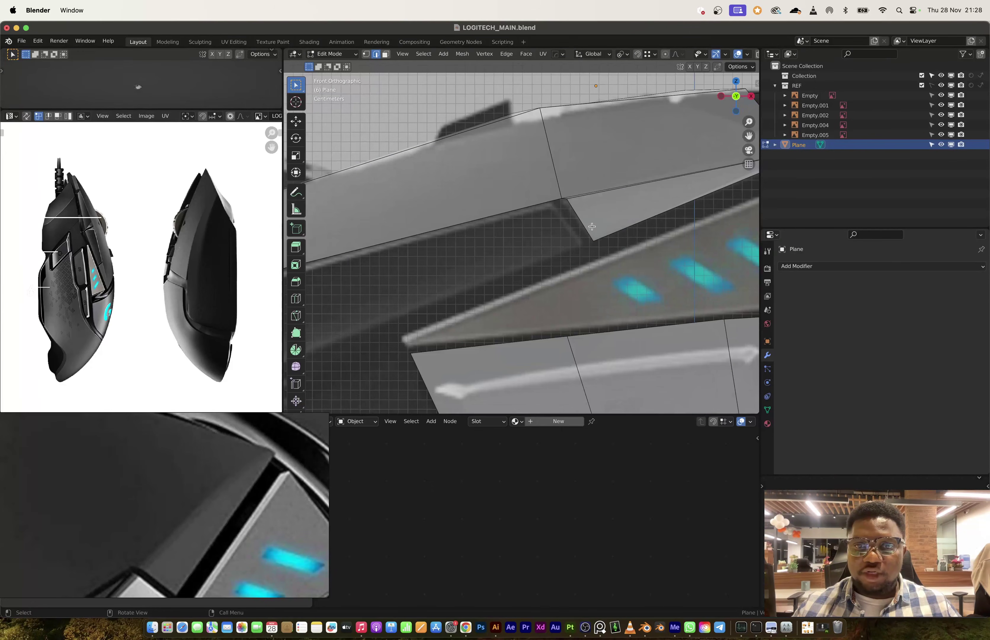
{"action": "key", "text": "1"}
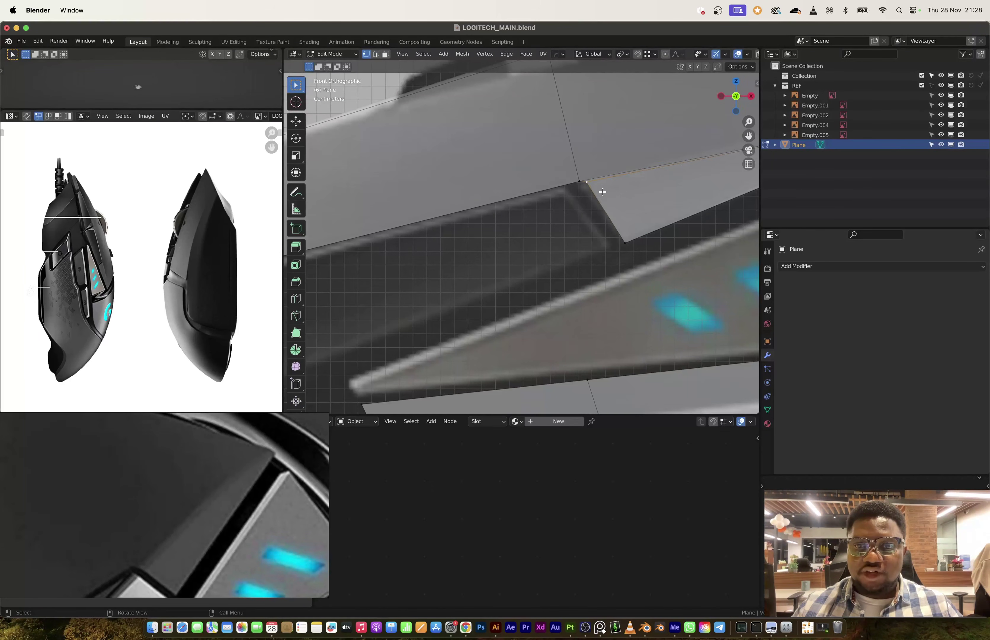
{"action": "key", "text": "h"}
{"action": "key", "text": "super+z"}
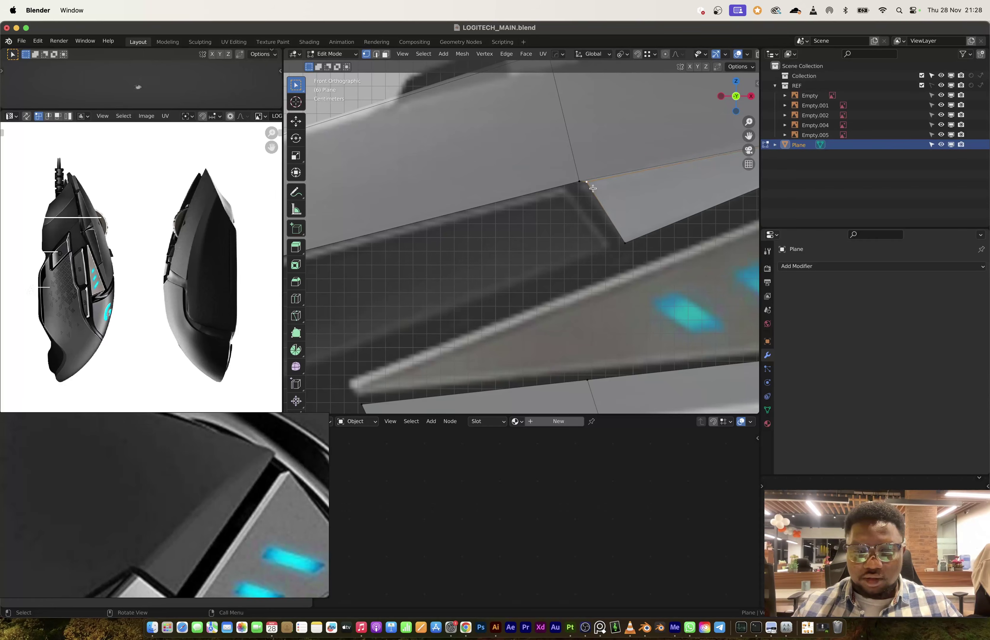
Move the side panel's selected corner vertex about -0.0018 m in X and -0.001 m in Z toward the neighbouring panel's corner.
{"action": "key", "text": "g"}
{"action": "left_click", "coordinate": [590, 190]}
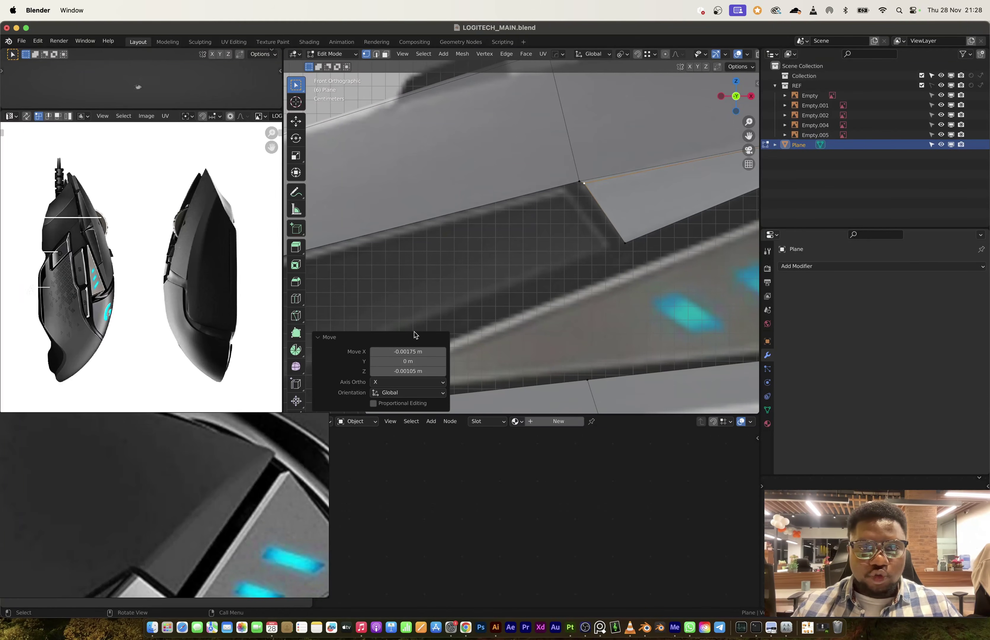
{"action": "scroll", "coordinate": [196, 482], "scroll_direction": "down", "scroll_amount": 5}
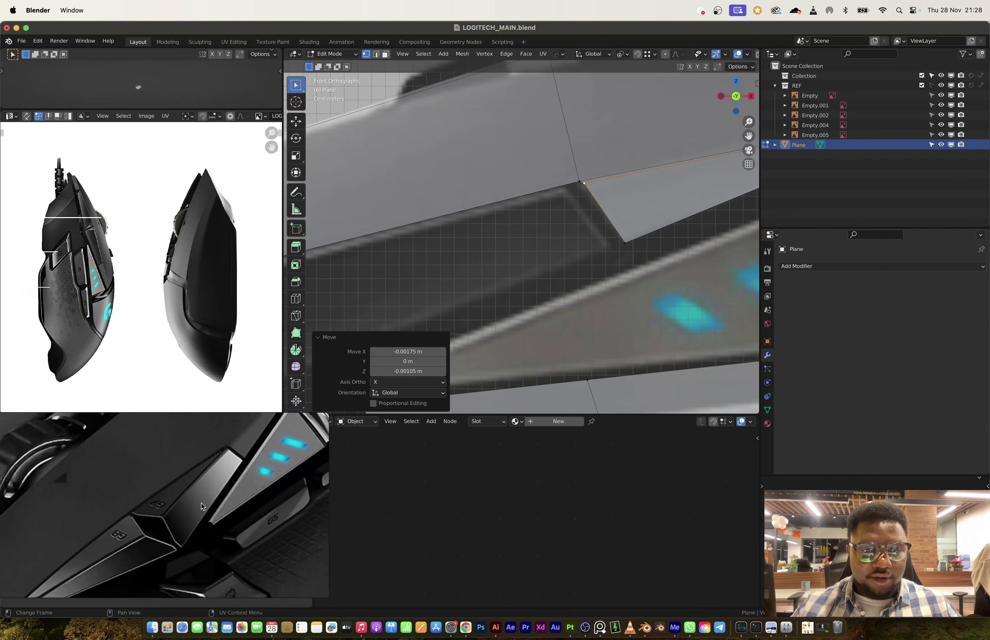
{"action": "scroll", "coordinate": [201, 506], "scroll_direction": "up", "scroll_amount": 2}
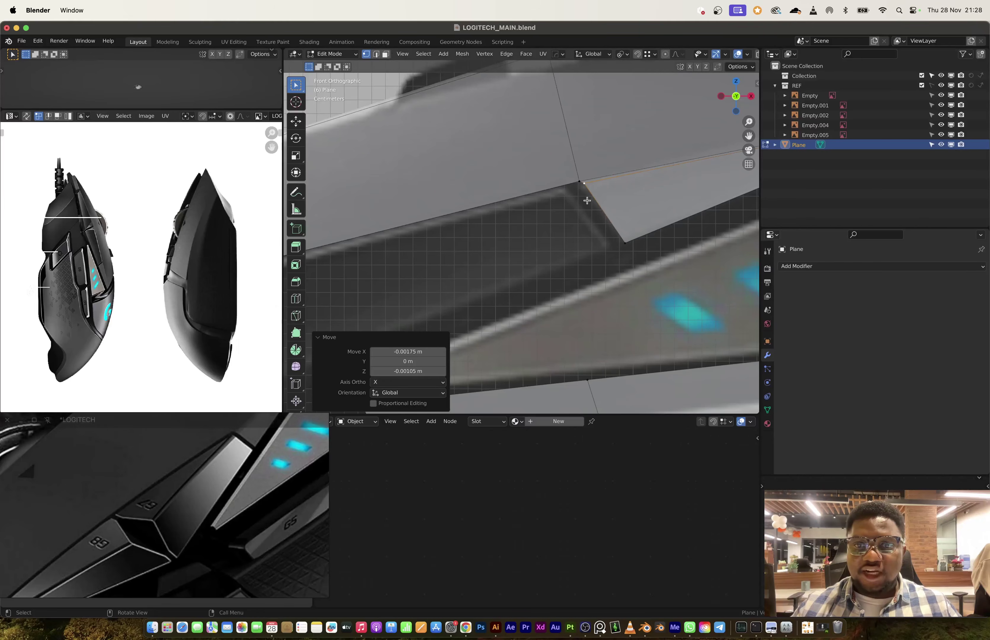
Duplicate the side panel's short slanted end edge and offset the copy about -0.0137 m in X and -0.0042 m in Z.
{"action": "key", "text": "2"}
{"action": "left_click", "coordinate": [584, 182]}
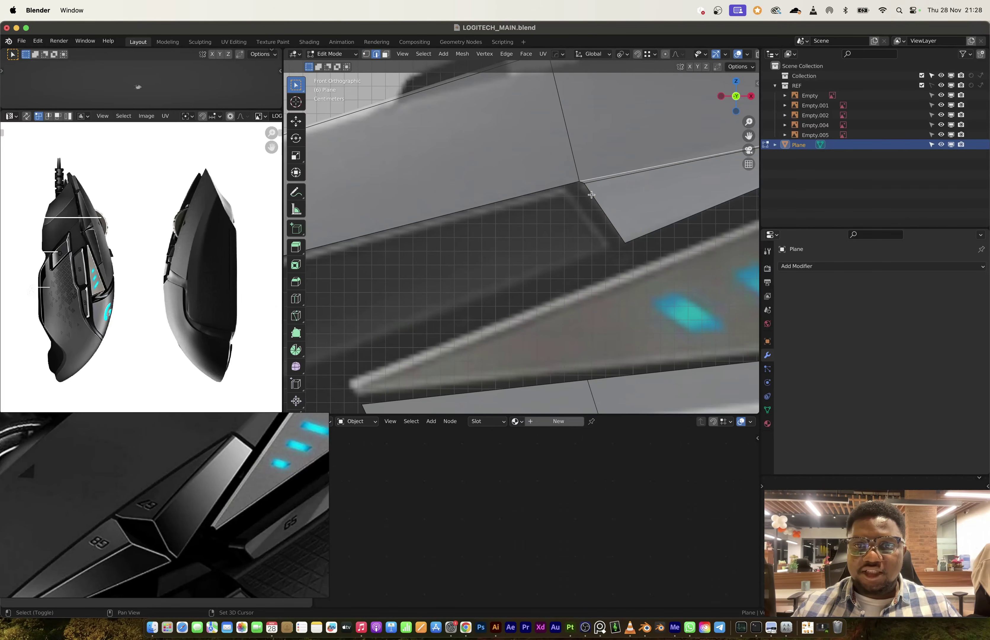
{"action": "left_click", "coordinate": [582, 181], "text": "shift"}
{"action": "scroll", "coordinate": [603, 214], "scroll_direction": "left", "scroll_amount": 3}
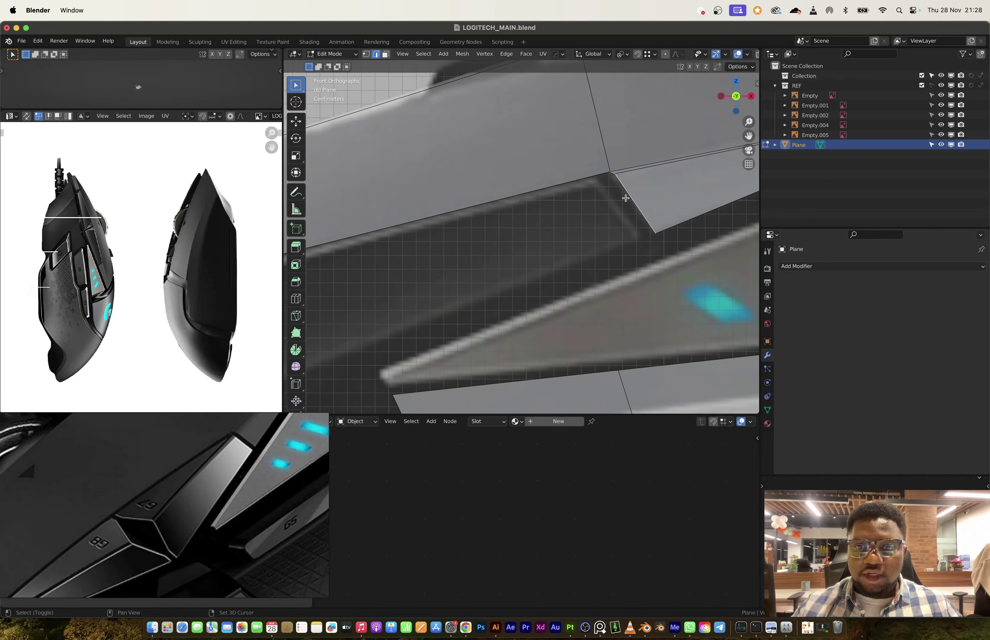
{"action": "key", "text": "g"}
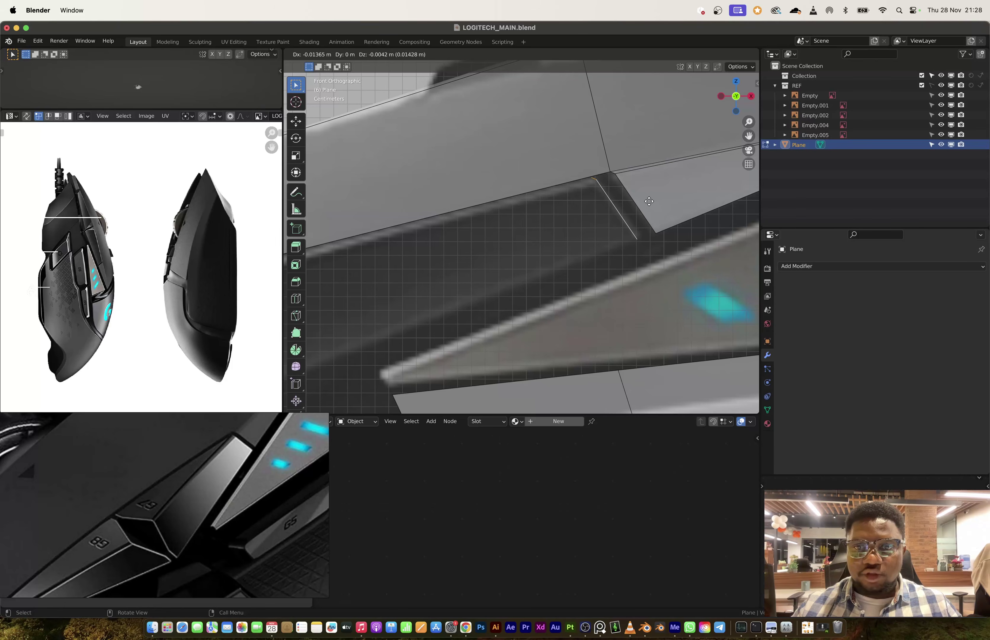
{"action": "left_click", "coordinate": [649, 202]}
{"action": "scroll", "coordinate": [636, 237], "scroll_direction": "down", "scroll_amount": 5}
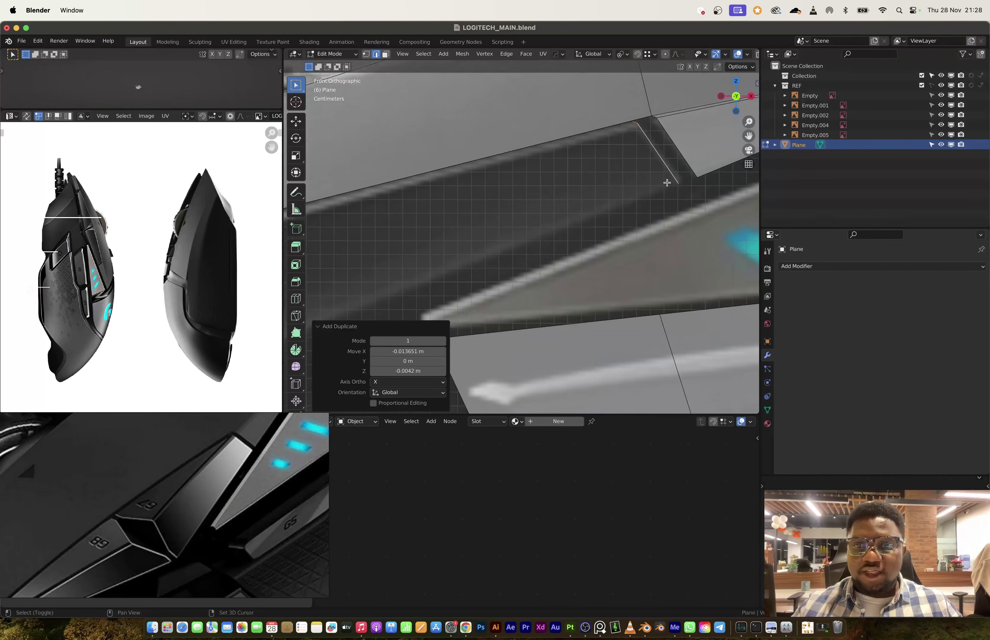
Extrude the duplicated edge's lower vertex about -0.311 m in X and -0.123 m in Z to the button's far lower corner.
{"action": "key", "text": "1"}
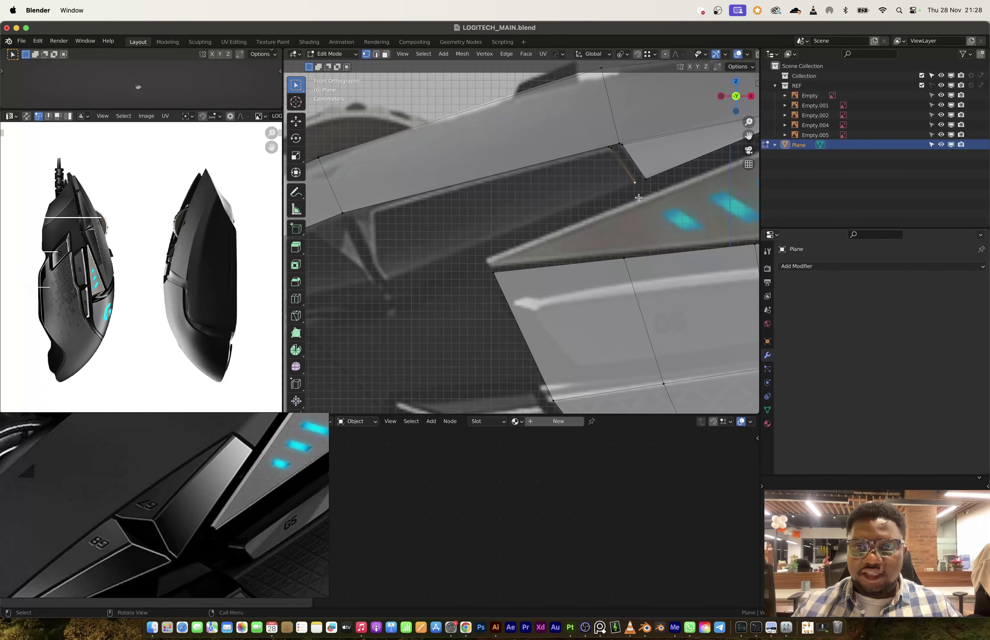
{"action": "key", "text": "g"}
{"action": "right_click", "coordinate": [407, 283]}
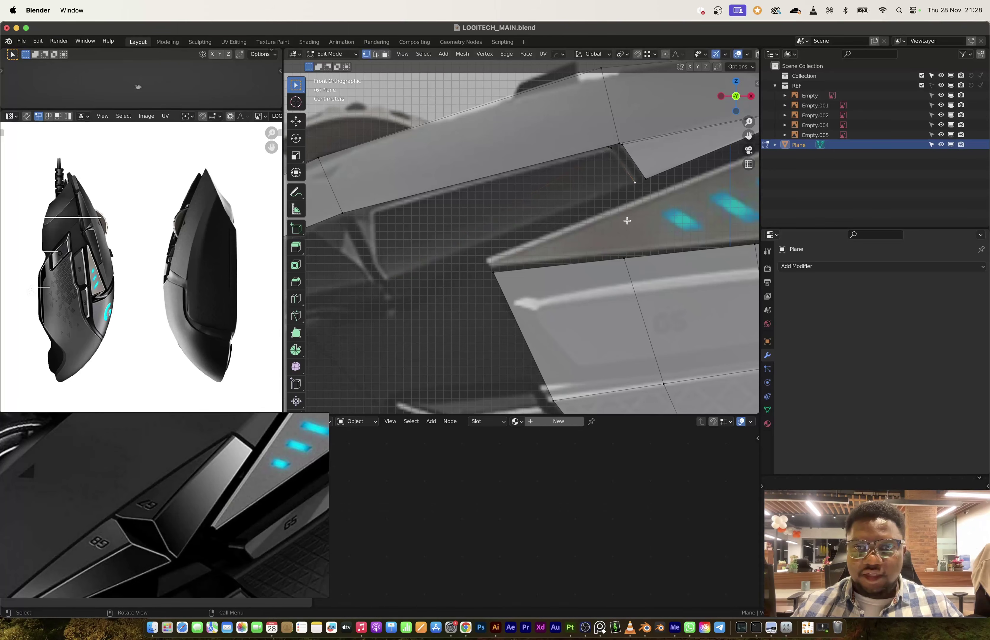
{"action": "key", "text": "e"}
{"action": "left_click", "coordinate": [455, 293]}
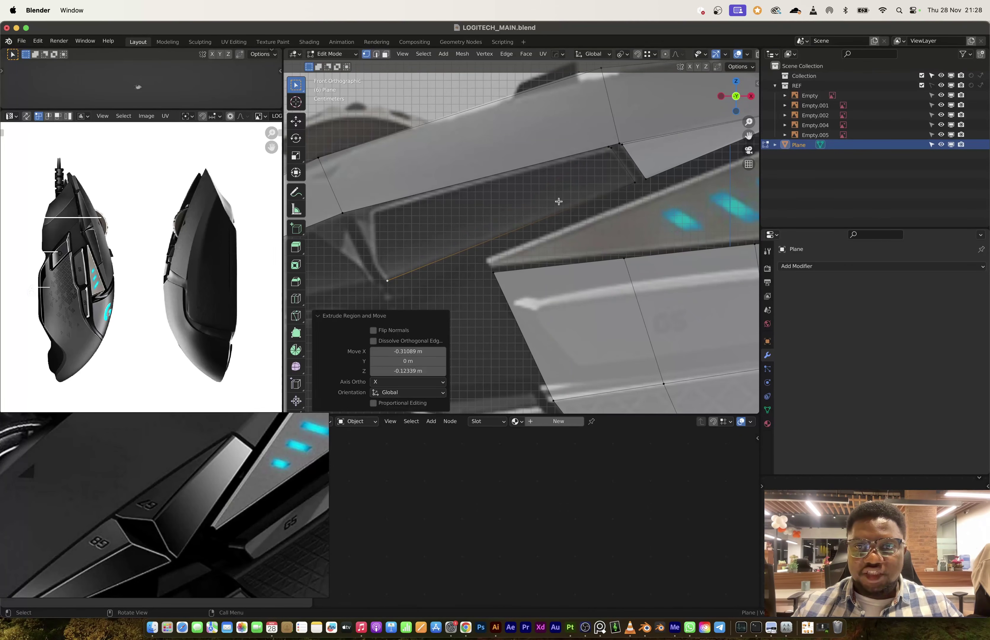
With X-ray on, move the extruded vertex about -0.124 m along Y in top view and nudge it onto the reference outline's corner.
{"action": "middle_click_drag", "start_coordinate": [639, 166], "coordinate": [658, 209]}
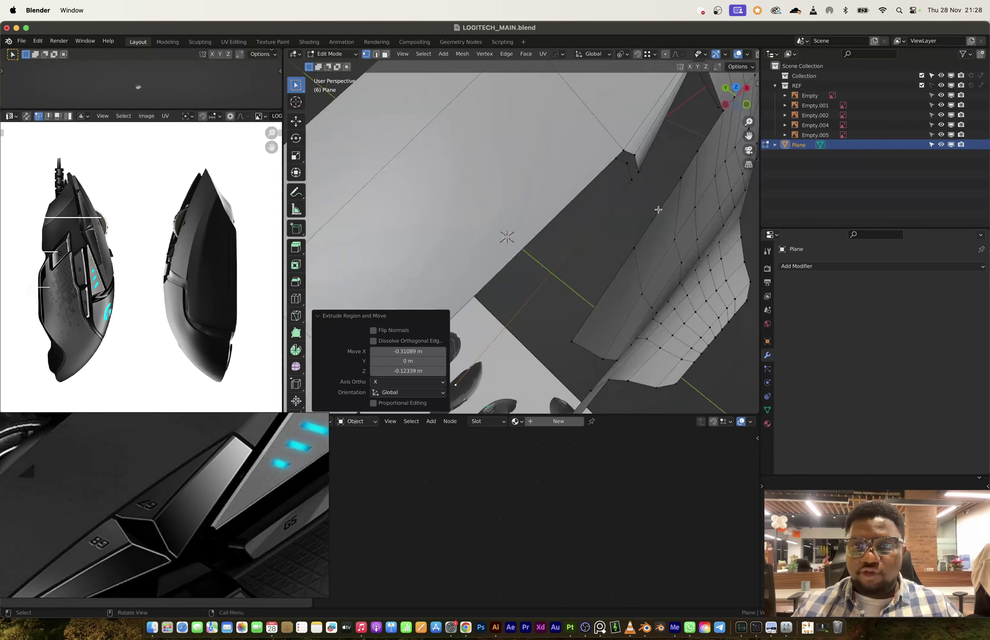
{"action": "left_click", "coordinate": [627, 165]}
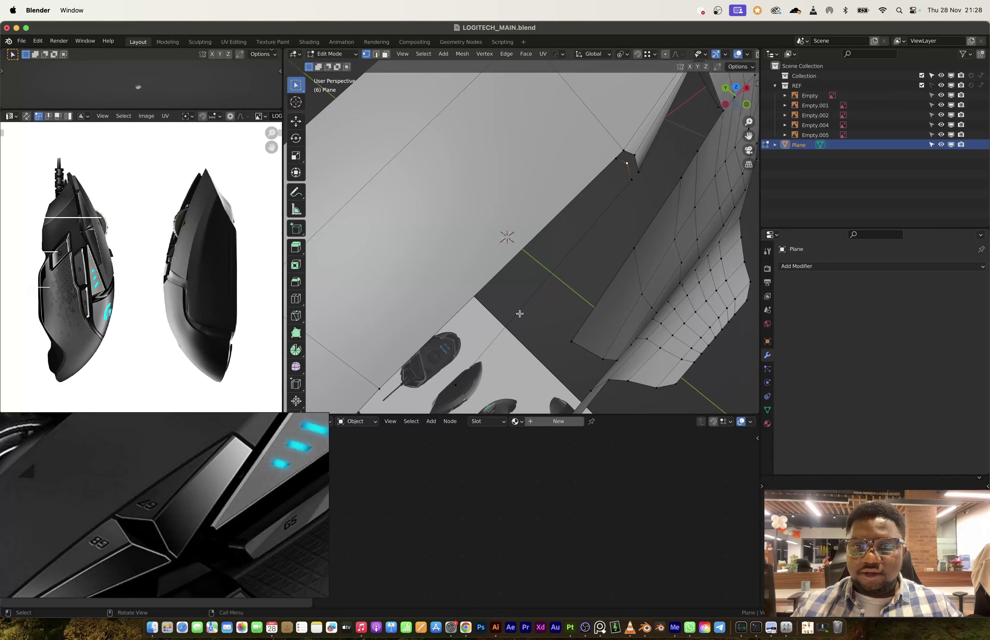
{"action": "middle_click_drag", "start_coordinate": [519, 313], "coordinate": [507, 283]}
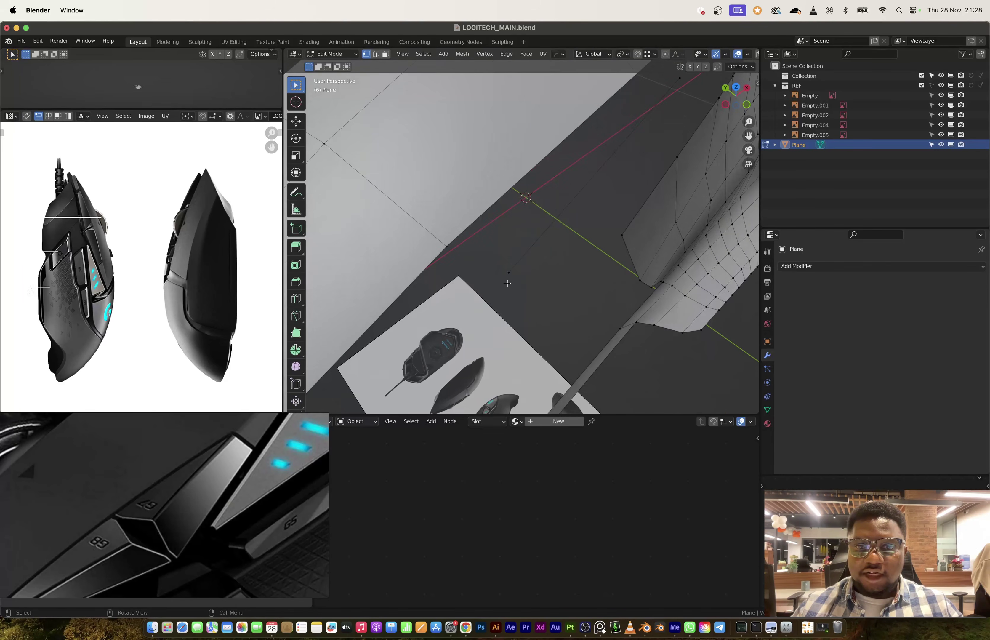
{"action": "left_click", "coordinate": [736, 87]}
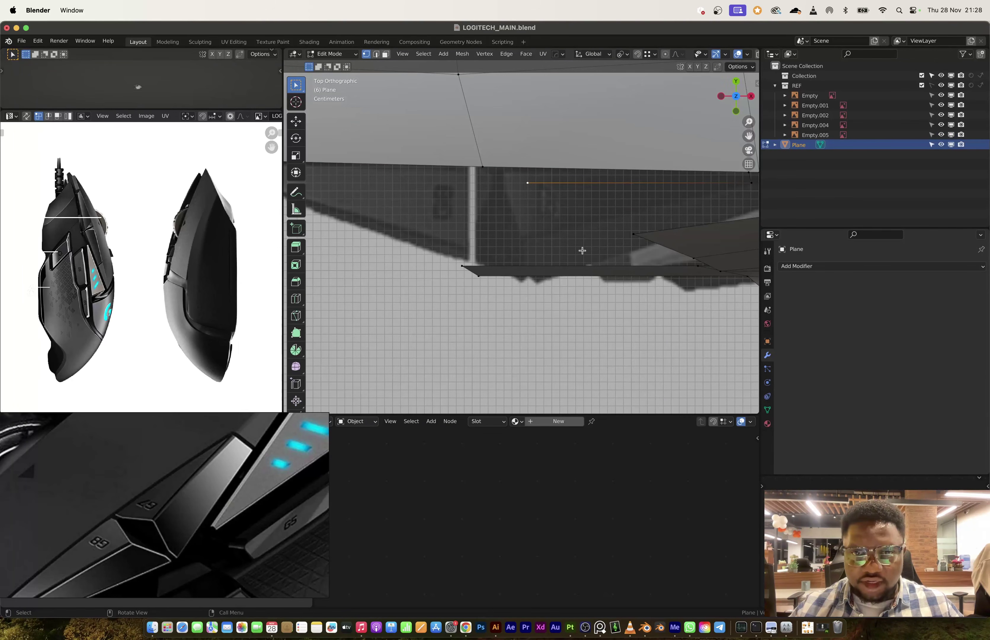
{"action": "key", "text": "alt+z"}
{"action": "key", "text": "g"}
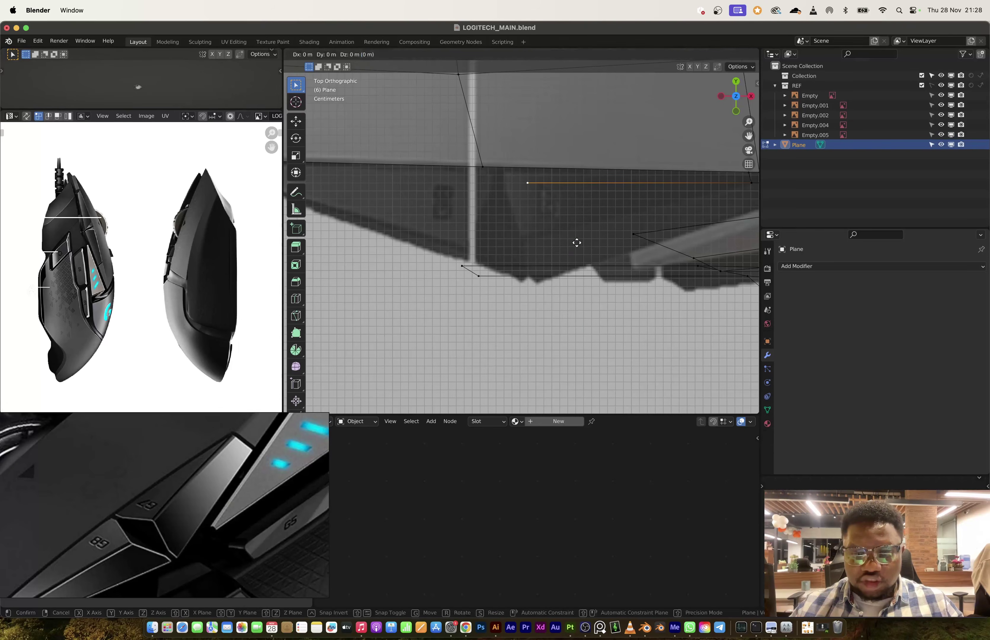
{"action": "key", "text": "y"}
{"action": "left_click", "coordinate": [587, 340]}
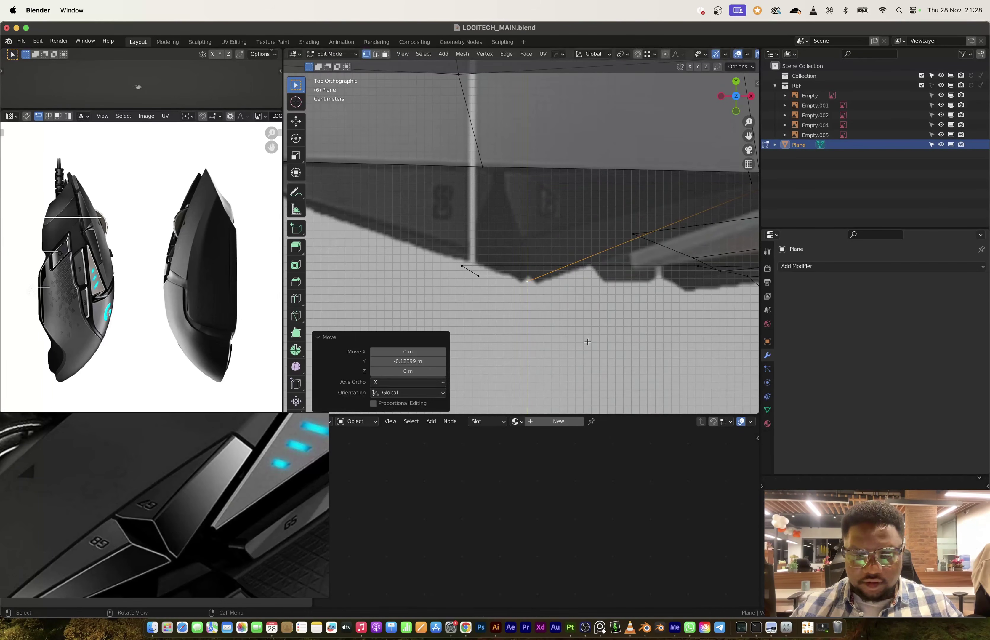
{"action": "key", "text": "g"}
{"action": "left_click", "coordinate": [595, 342]}
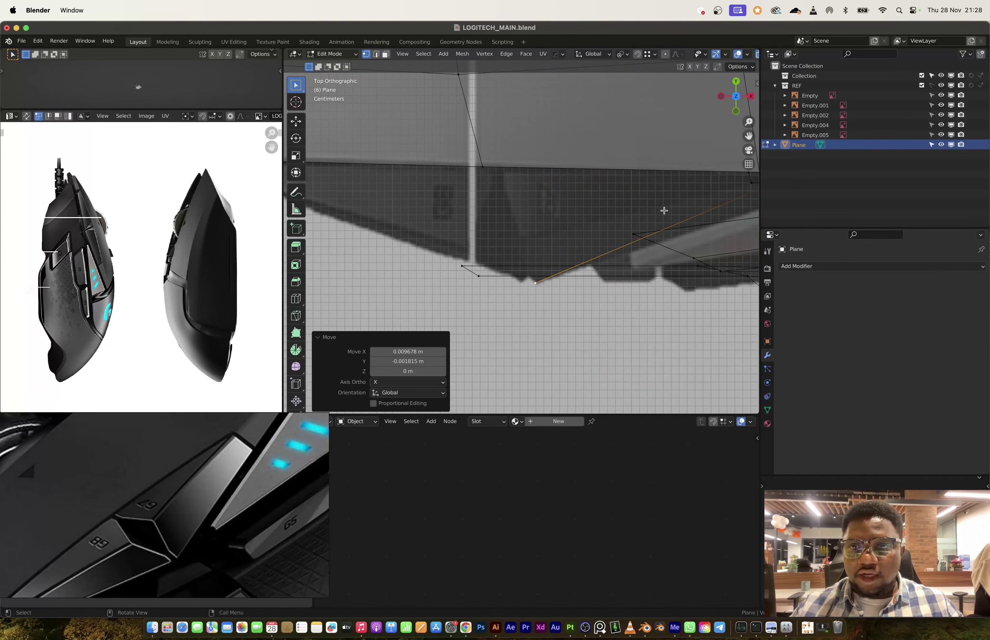
Extrude the duplicated edge's upper vertex about -0.29 m in X and -0.076 m in Y along the button in top view.
{"action": "middle_click_drag", "start_coordinate": [662, 210], "coordinate": [630, 200]}
{"action": "left_click", "coordinate": [622, 195]}
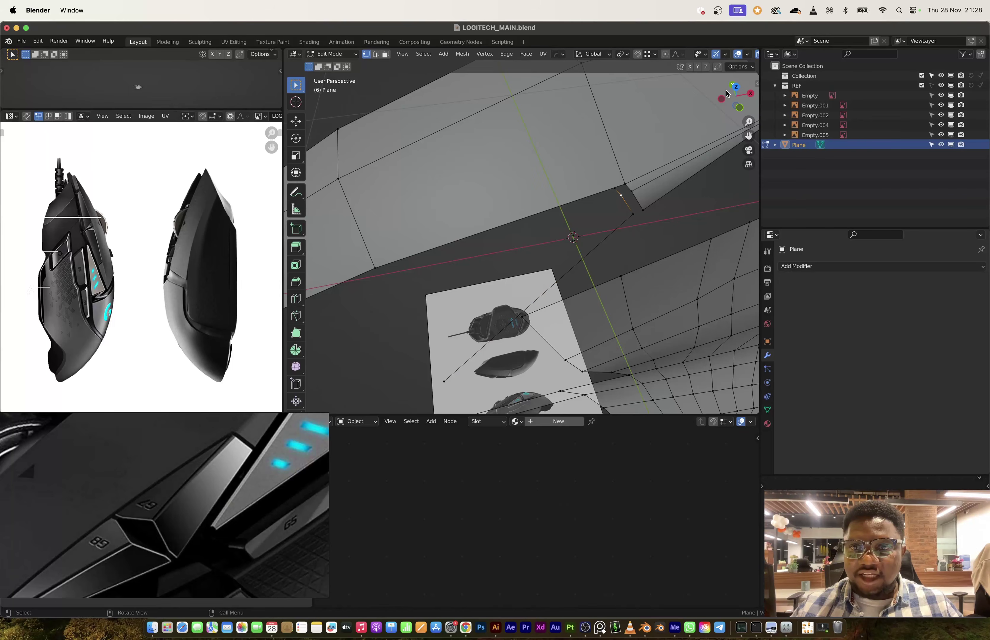
{"action": "left_click", "coordinate": [735, 87]}
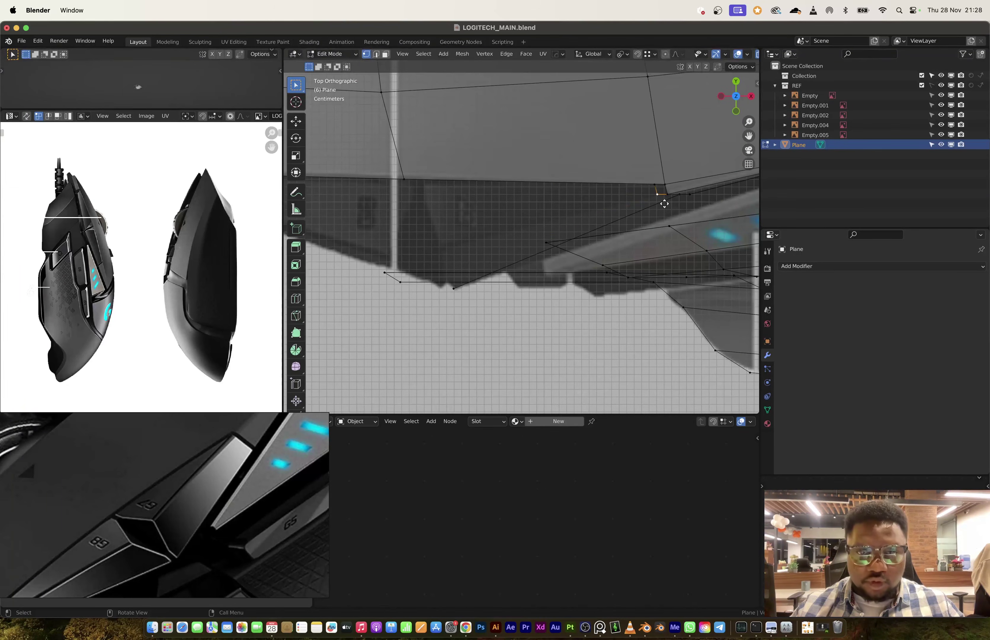
{"action": "key", "text": "e"}
{"action": "left_click", "coordinate": [460, 259]}
Extrude another vertex from the short edge's upper end about -0.308 m in X along the main panel's border in top view.
{"action": "middle_click_drag", "start_coordinate": [627, 212], "coordinate": [651, 180]}
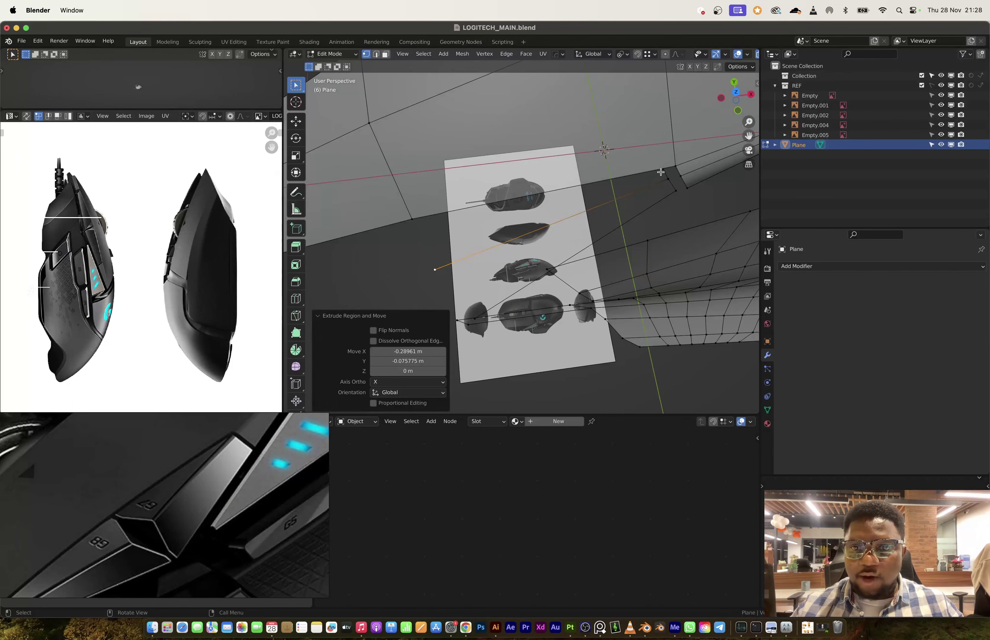
{"action": "left_click", "coordinate": [736, 95]}
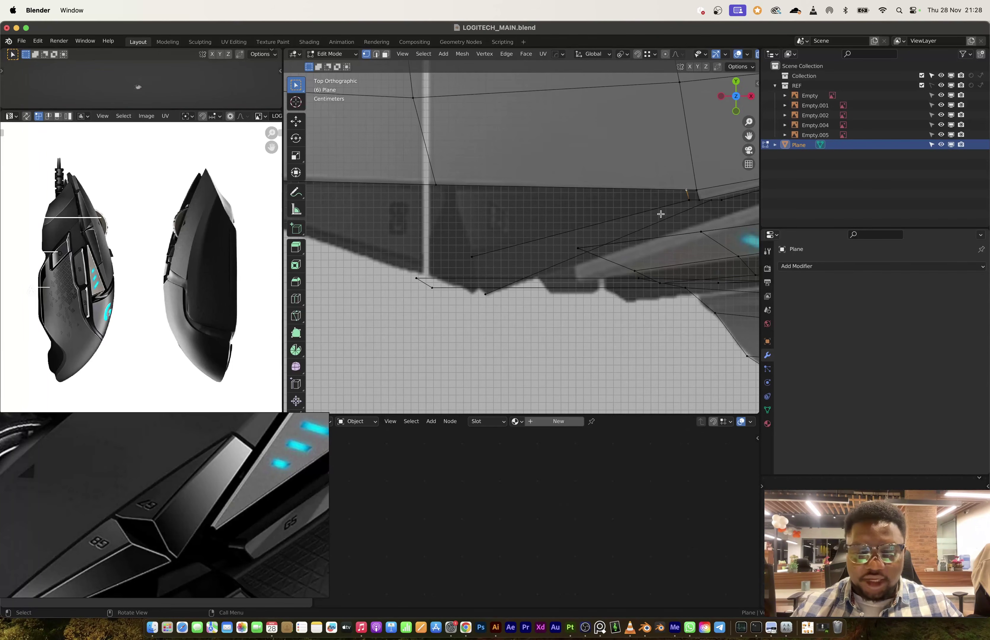
{"action": "key", "text": "e"}
{"action": "left_click", "coordinate": [447, 208]}
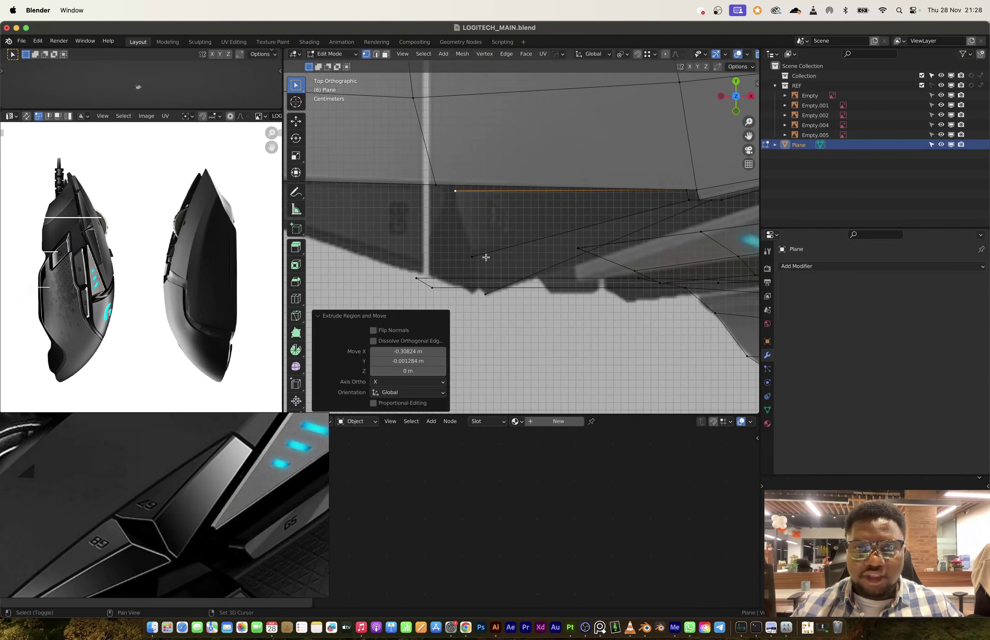
Select the two new upper vertices and lower them about 0.07 m along Z to the button's top edge in front view.
{"action": "left_click", "coordinate": [485, 259], "text": "shift"}
{"action": "middle_click_drag", "start_coordinate": [487, 261], "coordinate": [569, 194]}
{"action": "left_click", "coordinate": [747, 99]}
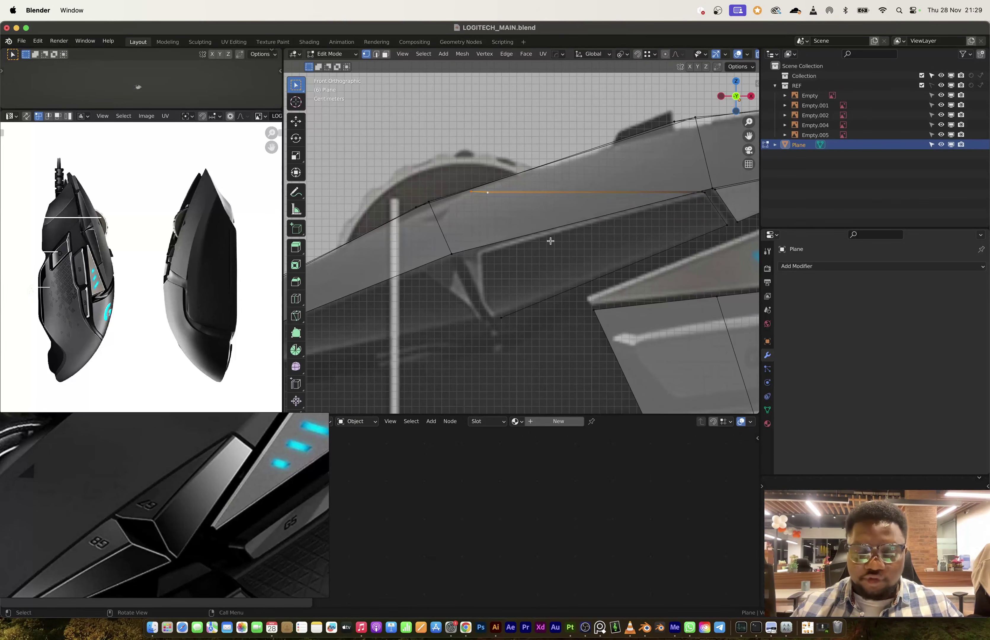
{"action": "key", "text": "g"}
{"action": "key", "text": "z"}
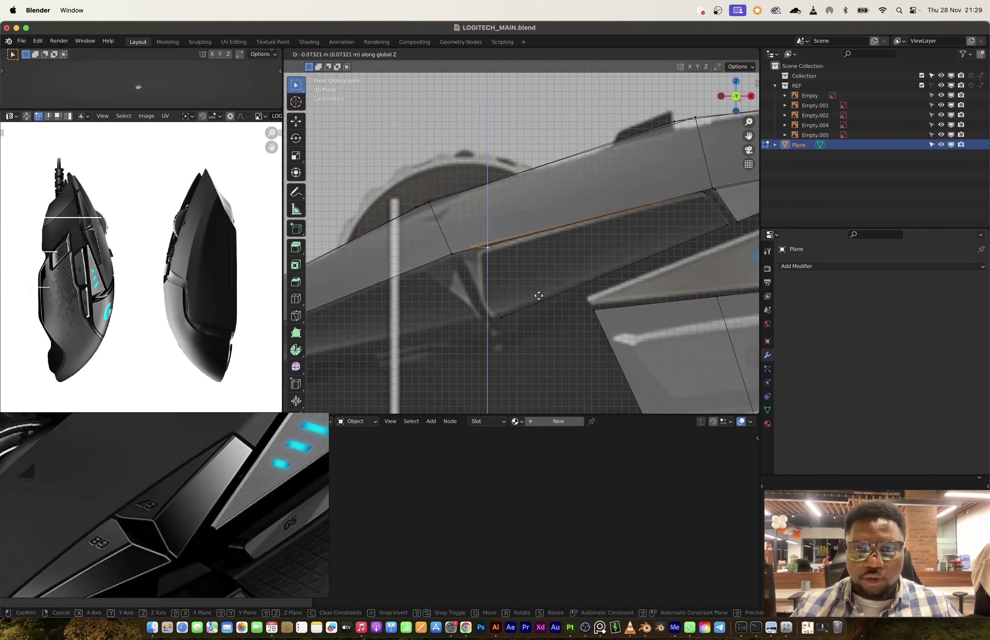
{"action": "left_click", "coordinate": [528, 301]}
Fill a four-sided side face between the duplicated short edge and the button's upper and lower front corner vertices.
{"action": "middle_click_drag", "start_coordinate": [563, 279], "coordinate": [559, 230]}
{"action": "left_click", "coordinate": [472, 213]}
{"action": "left_click", "coordinate": [518, 326], "text": "shift"}
{"action": "middle_click_drag", "start_coordinate": [546, 320], "coordinate": [516, 328], "text": "shift"}
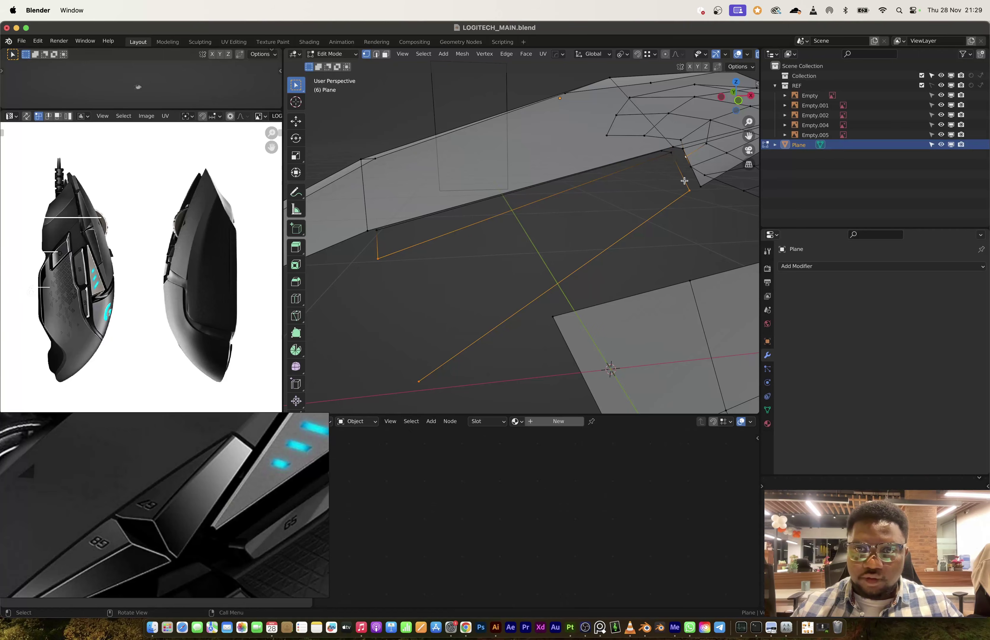
{"action": "left_click", "coordinate": [688, 189]}
{"action": "left_click", "coordinate": [671, 153], "text": "shift"}
{"action": "key", "text": "f"}
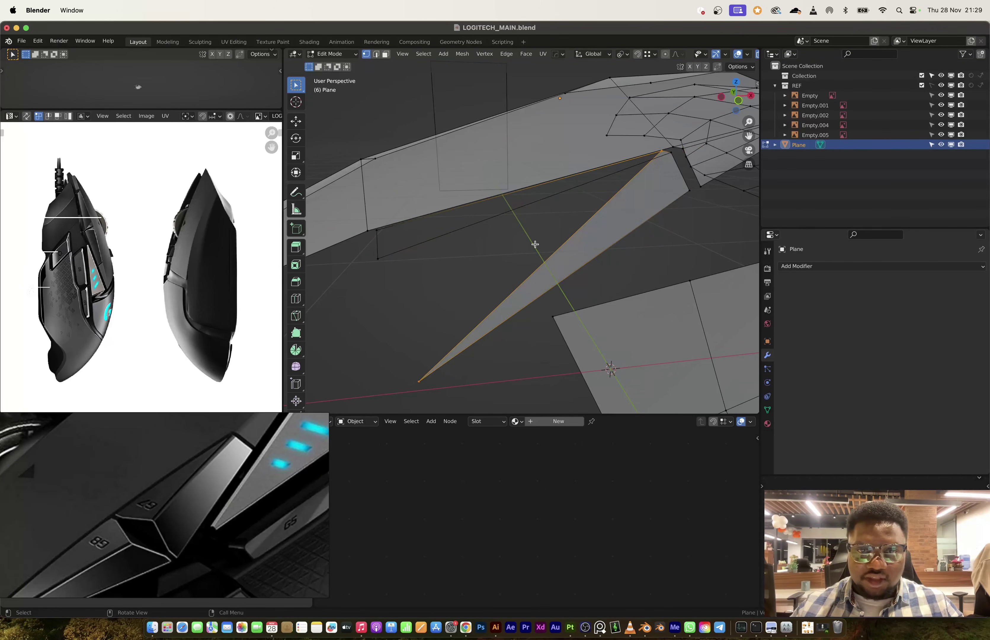
{"action": "key", "text": "super+z"}
{"action": "middle_click_drag", "start_coordinate": [378, 258], "coordinate": [522, 267]}
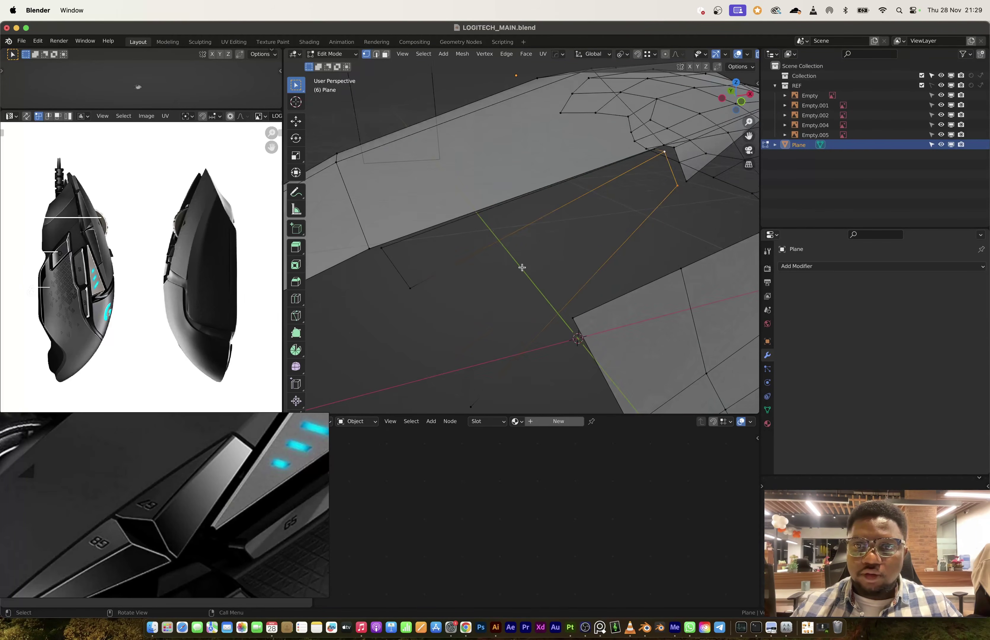
{"action": "left_click", "coordinate": [410, 287], "text": "shift"}
{"action": "key", "text": "f"}
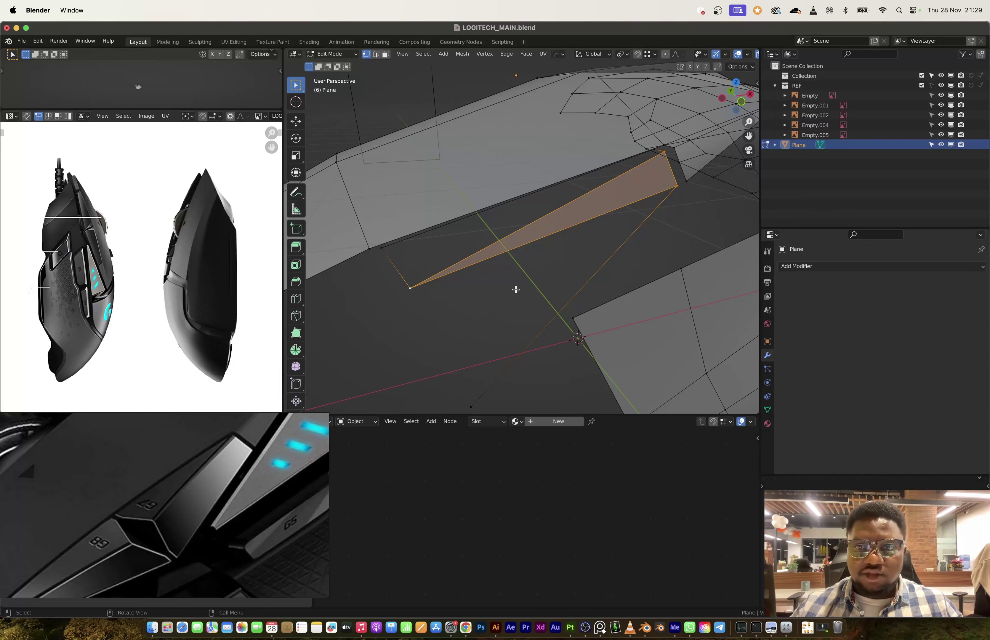
{"action": "key", "text": "super+z"}
{"action": "middle_click_drag", "start_coordinate": [489, 383], "coordinate": [490, 324], "text": "shift"}
{"action": "left_click", "coordinate": [480, 334], "text": "shift"}
{"action": "key", "text": "f"}
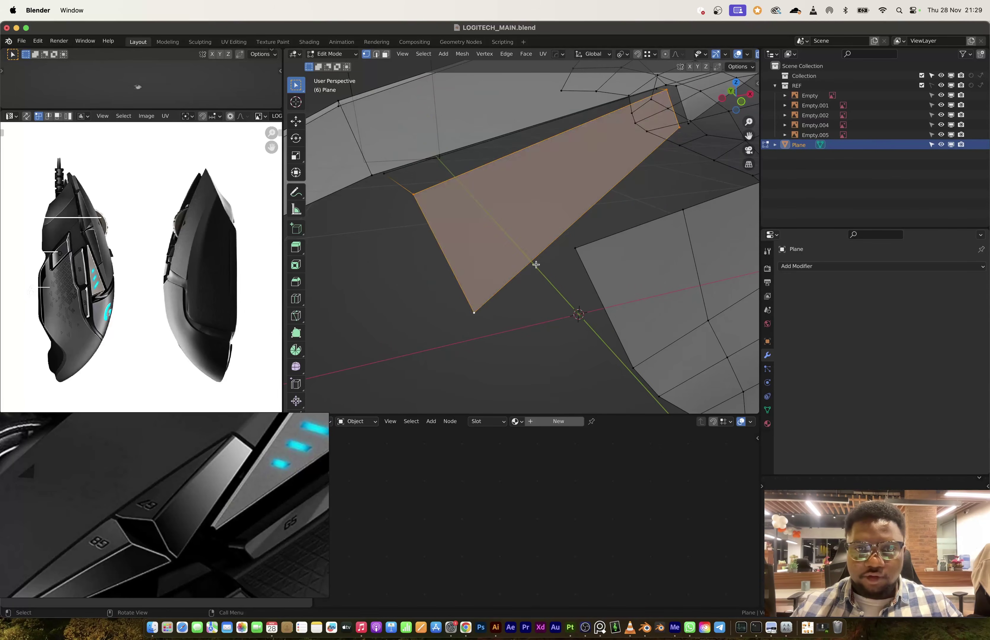
Fill the button's top face between the front edge beside the main panel and the short edge at the opposite end.
{"action": "middle_click_drag", "start_coordinate": [536, 264], "coordinate": [548, 287]}
{"action": "left_click", "coordinate": [423, 295]}
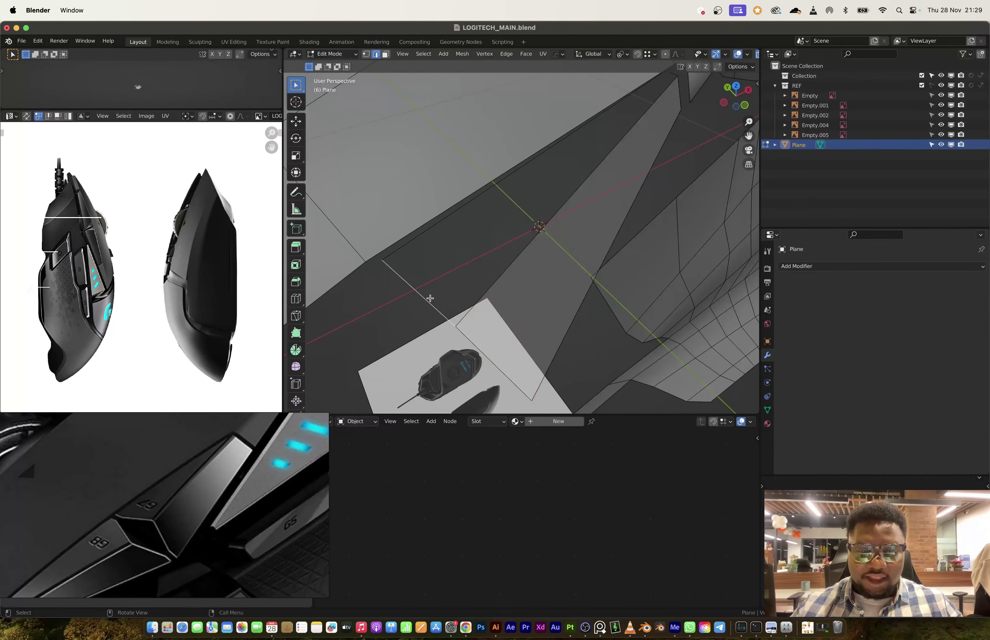
{"action": "left_click", "coordinate": [674, 77], "text": "shift"}
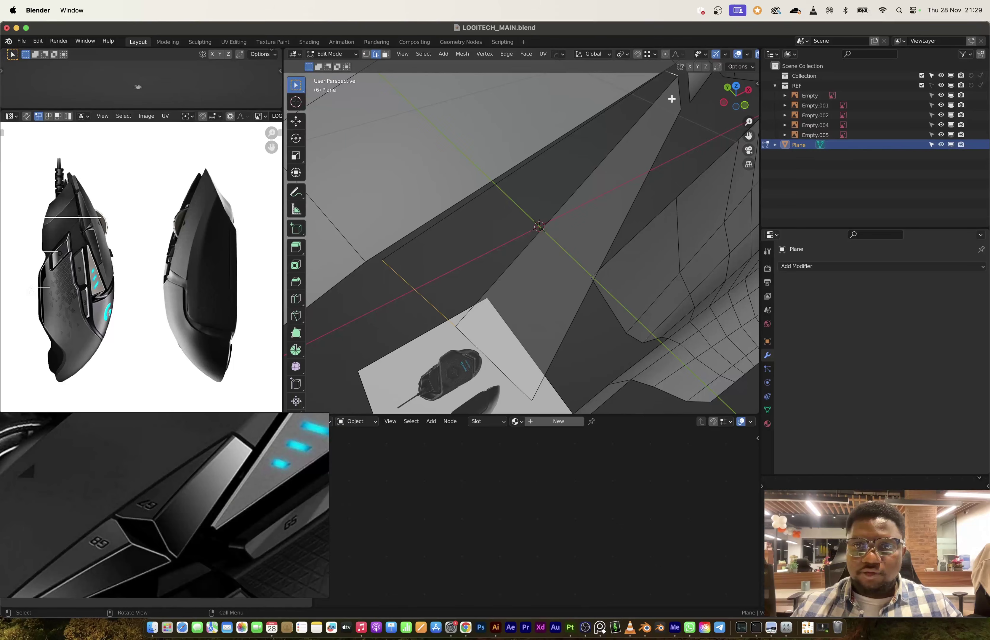
{"action": "key", "text": "f"}
{"action": "middle_click_drag", "start_coordinate": [601, 214], "coordinate": [620, 161]}
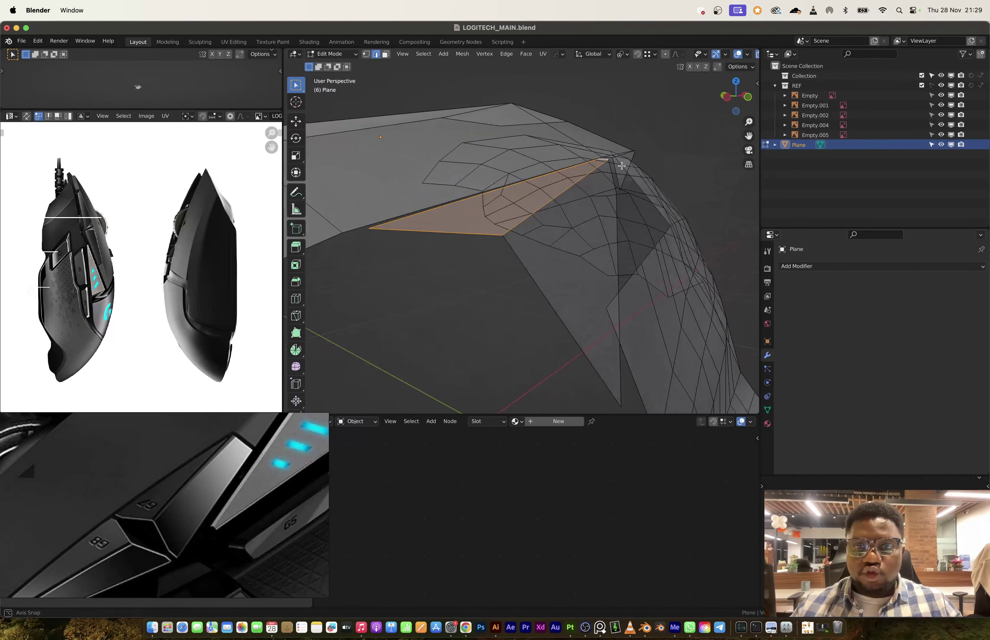
{"action": "middle_click_drag", "start_coordinate": [613, 265], "coordinate": [642, 243]}
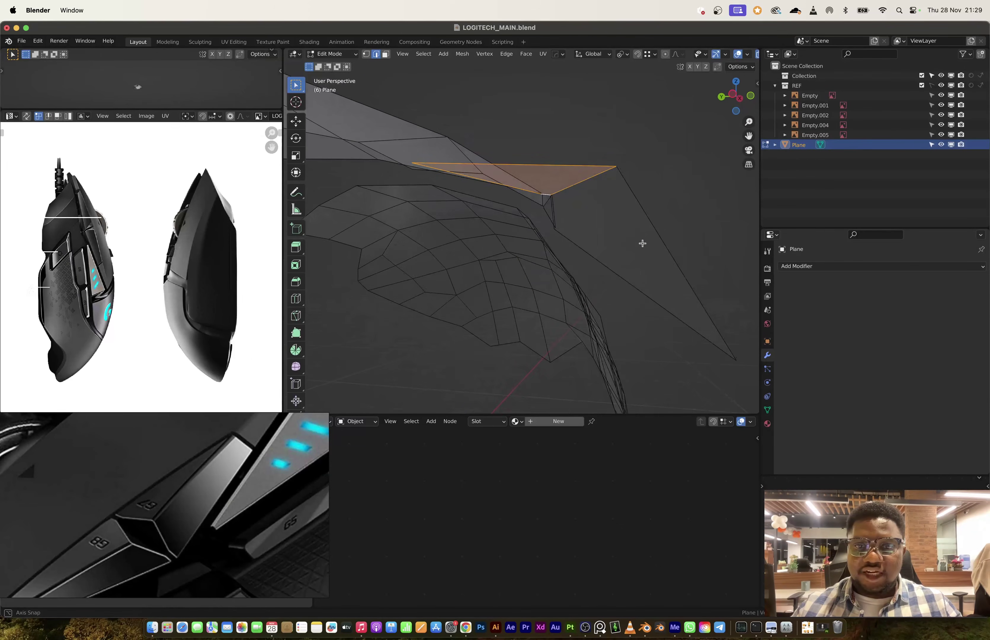
Rotate the button's top edge beside the main panel by about 11.1° and start adjusting its height along Z.
{"action": "left_click", "coordinate": [457, 173]}
{"action": "left_click", "coordinate": [433, 166]}
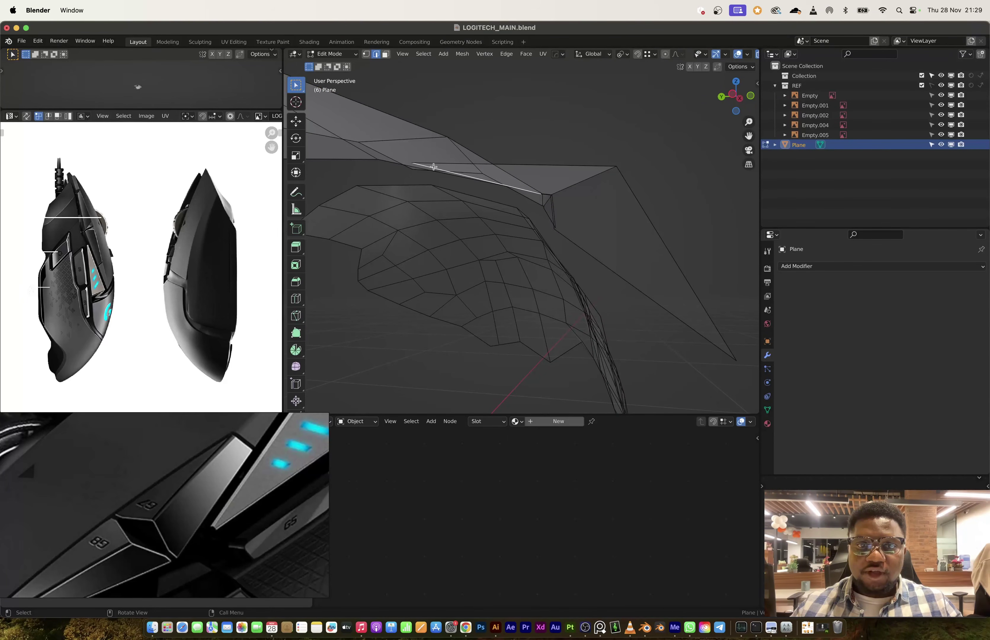
{"action": "mouse_move", "coordinate": [495, 225]}
{"action": "middle_mouse_down"}
{"action": "mouse_move", "coordinate": [489, 217]}
{"action": "mouse_move", "coordinate": [506, 221]}
{"action": "middle_mouse_up"}
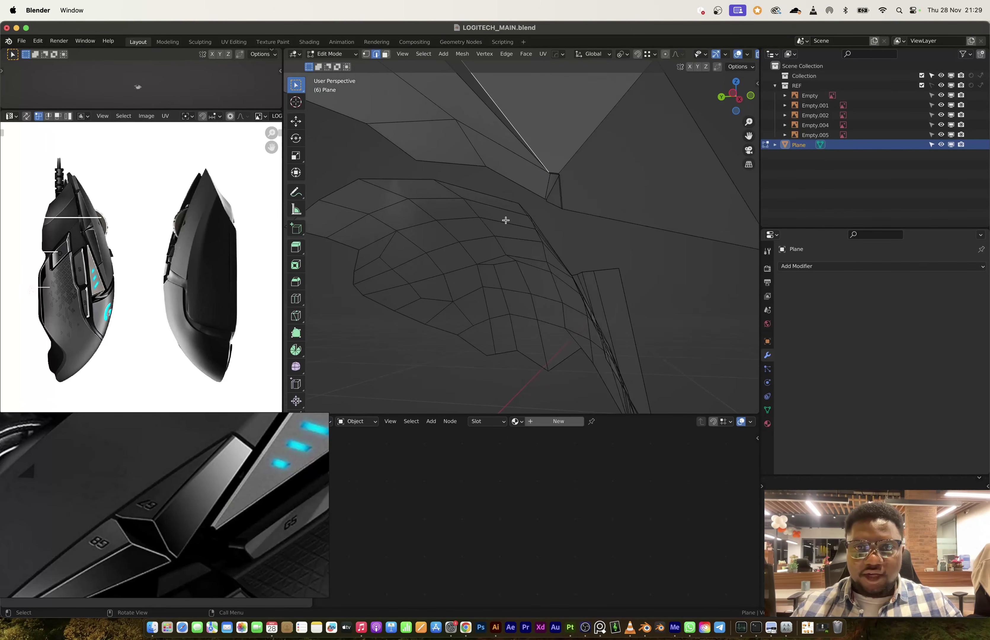
{"action": "key", "text": "r"}
{"action": "left_click", "coordinate": [490, 220]}
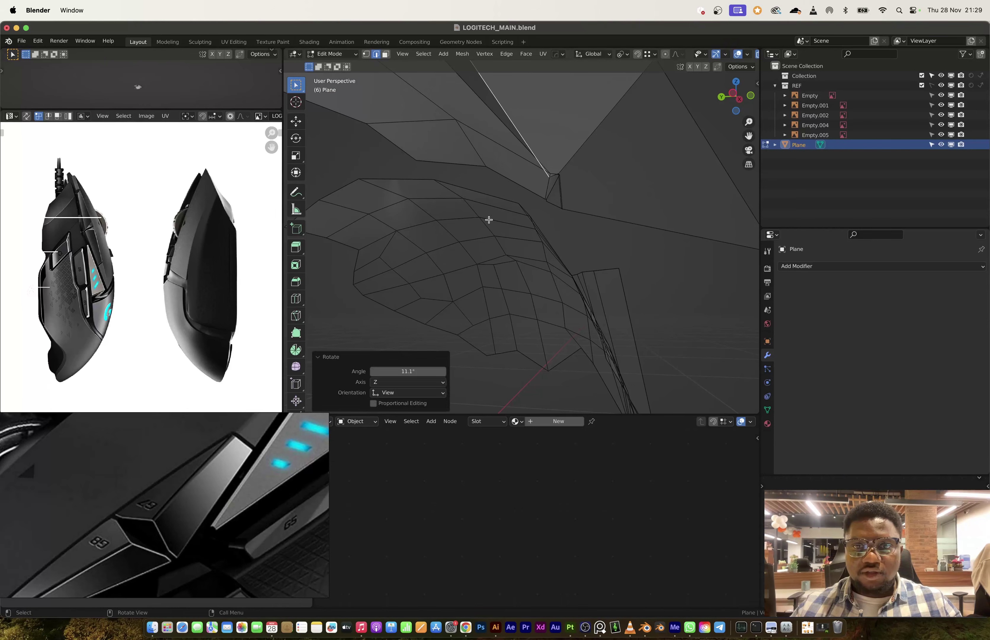
{"action": "key", "text": "g"}
{"action": "key", "text": "z"}
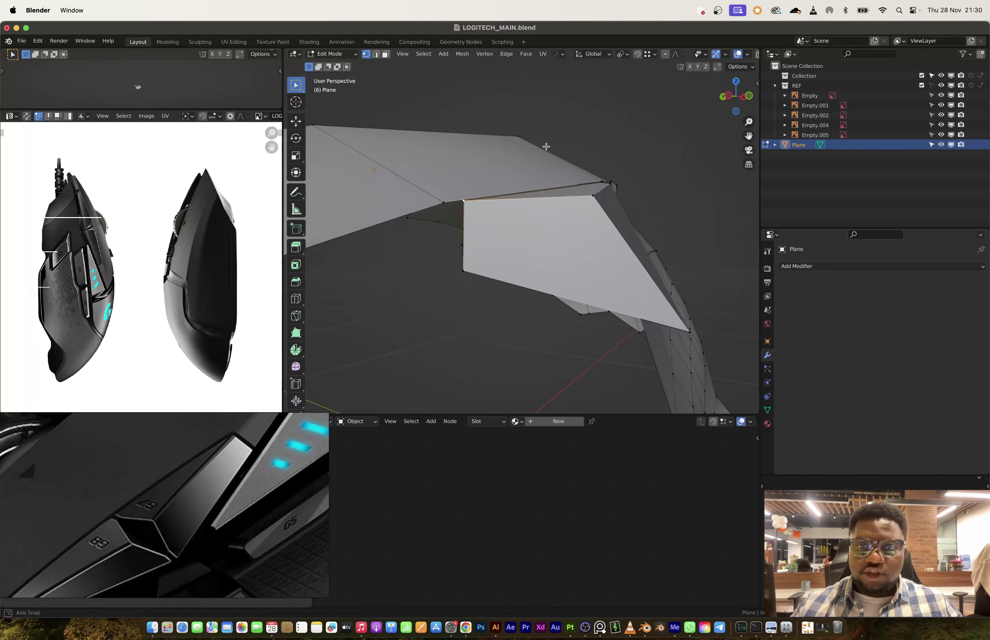
Select the two lower vertices at the inner end of the button's short side face and lower them about 0.034 m along Z.
{"action": "mouse_move", "coordinate": [545, 147]}
{"action": "middle_mouse_down"}
{"action": "mouse_move", "coordinate": [502, 284]}
{"action": "mouse_move", "coordinate": [505, 260]}
{"action": "mouse_move", "coordinate": [552, 247]}
{"action": "middle_mouse_up"}
{"action": "mouse_move", "coordinate": [457, 281]}
{"action": "middle_mouse_down"}
{"action": "mouse_move", "coordinate": [481, 287]}
{"action": "mouse_move", "coordinate": [448, 281]}
{"action": "middle_mouse_up"}
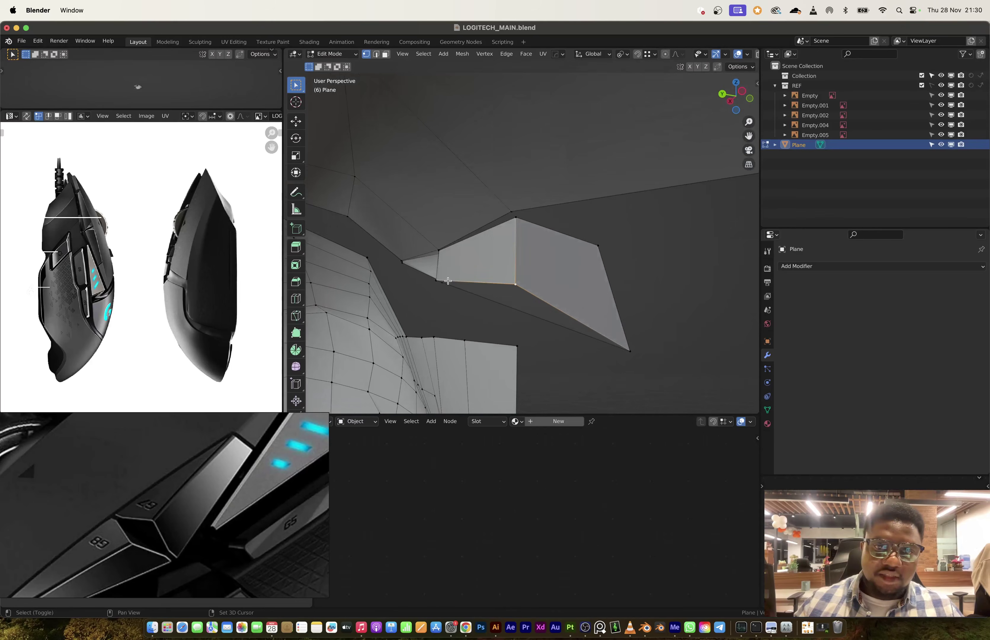
{"action": "left_click", "coordinate": [506, 288], "text": "shift"}
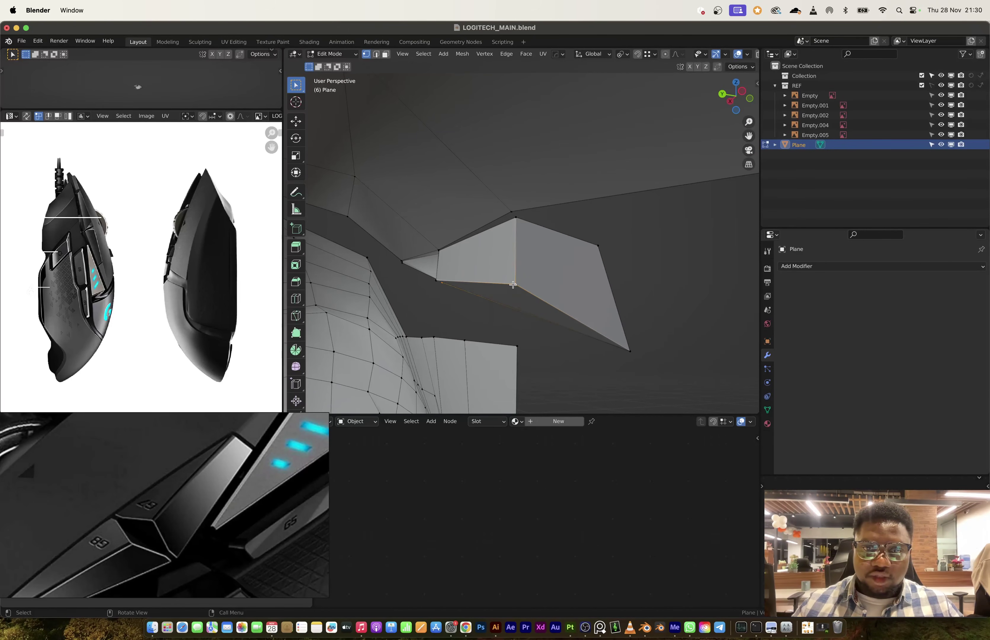
{"action": "key", "text": "g"}
{"action": "key", "text": "z"}
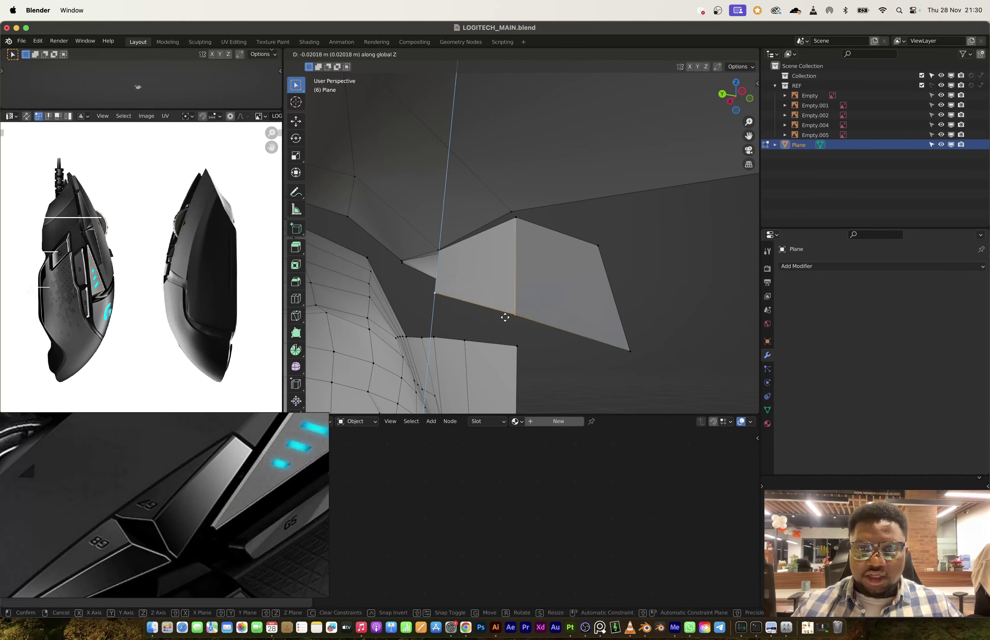
{"action": "left_click", "coordinate": [528, 302]}
{"action": "middle_click_drag", "start_coordinate": [528, 302], "coordinate": [568, 331]}
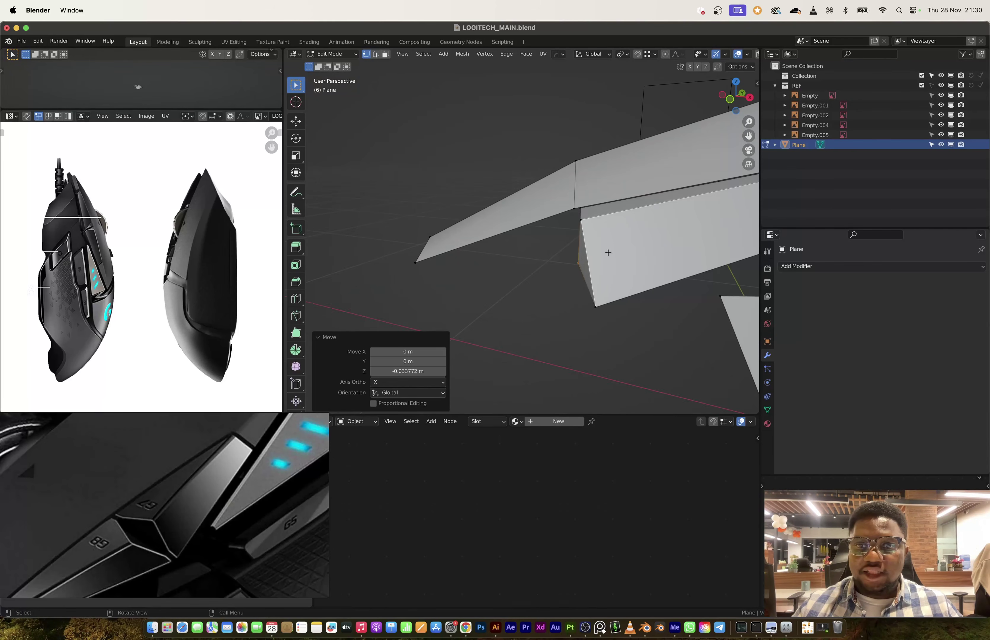
In top view, shift the button's front corner vertex beside the main panel about 0.003 m in X and 0.007 m in Y.
{"action": "left_click", "coordinate": [726, 105]}
{"action": "left_click", "coordinate": [735, 83]}
{"action": "scroll", "coordinate": [599, 220], "scroll_direction": "down", "scroll_amount": 2}
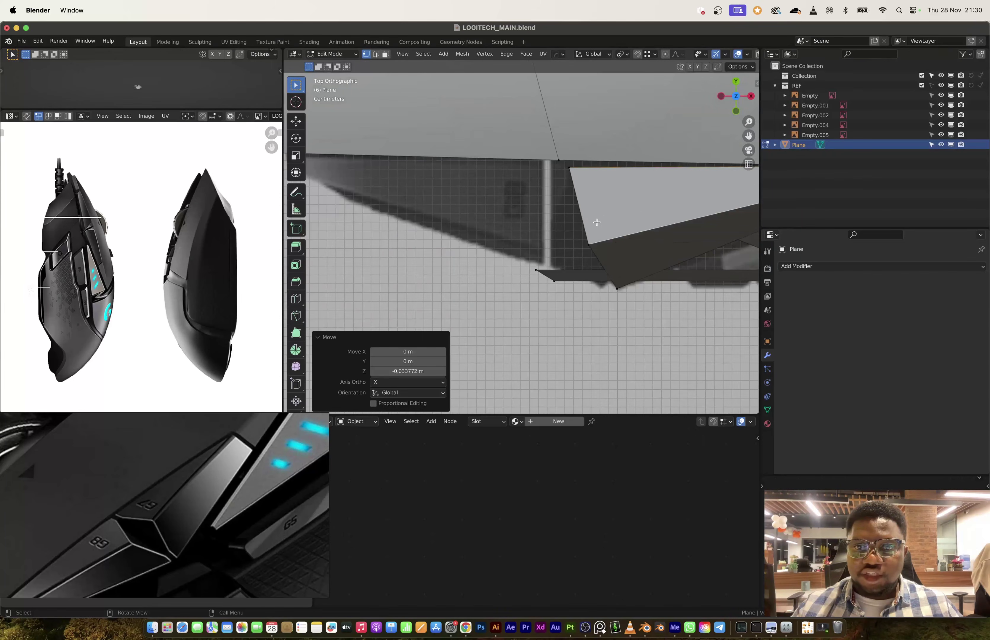
{"action": "key", "text": "Tab"}
{"action": "key", "text": "Tab"}
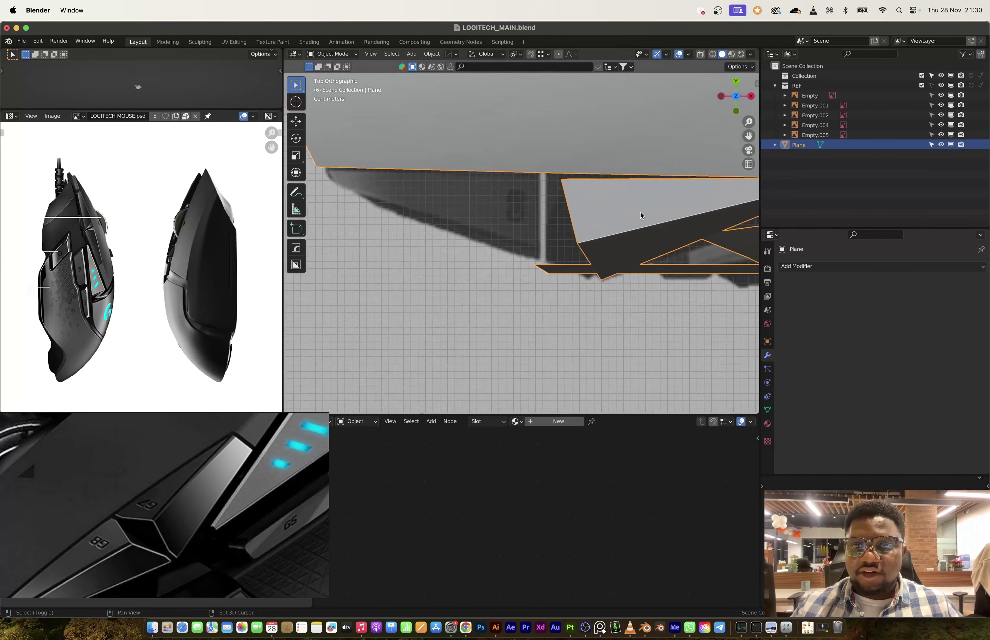
{"action": "middle_click_drag", "start_coordinate": [640, 214], "coordinate": [545, 234], "text": "shift"}
{"action": "key", "text": "alt+z"}
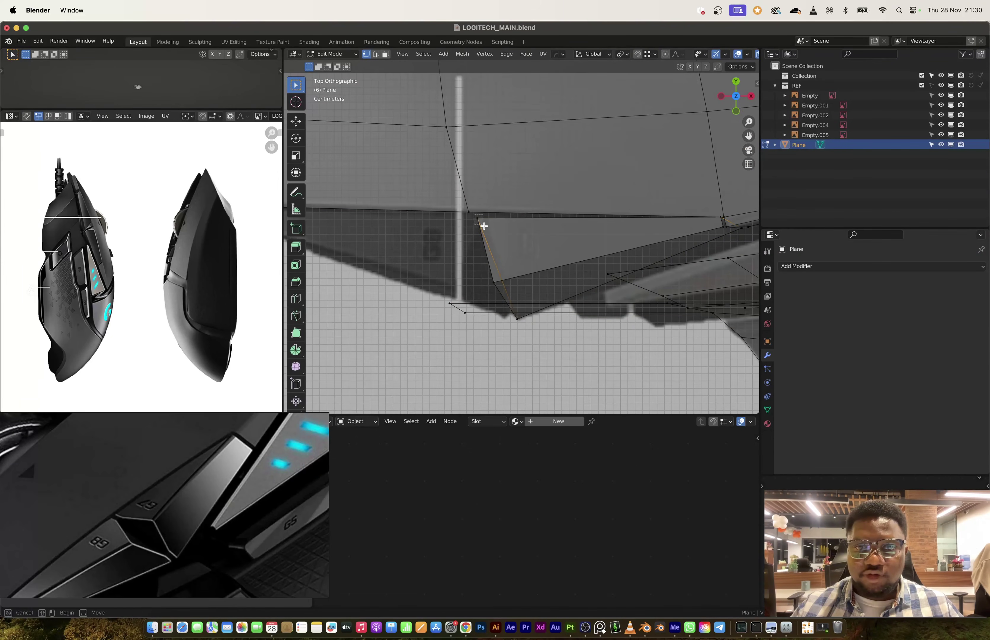
{"action": "left_click", "coordinate": [477, 217]}
{"action": "key", "text": "g"}
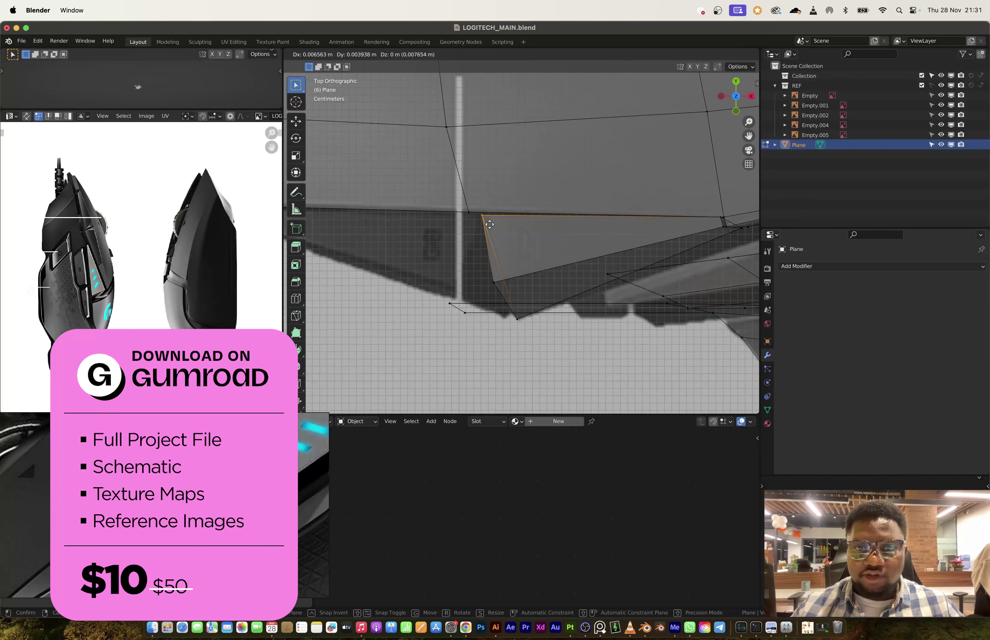
{"action": "left_click", "coordinate": [488, 223]}
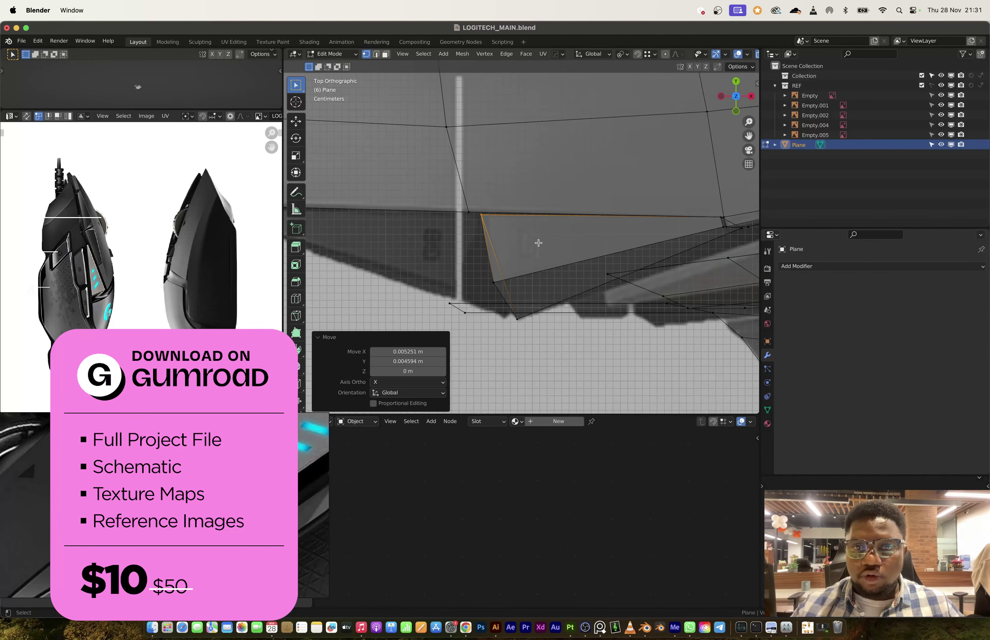
{"action": "key", "text": "g"}
{"action": "left_click", "coordinate": [505, 240]}
{"action": "middle_click_drag", "start_coordinate": [521, 254], "coordinate": [548, 261]}
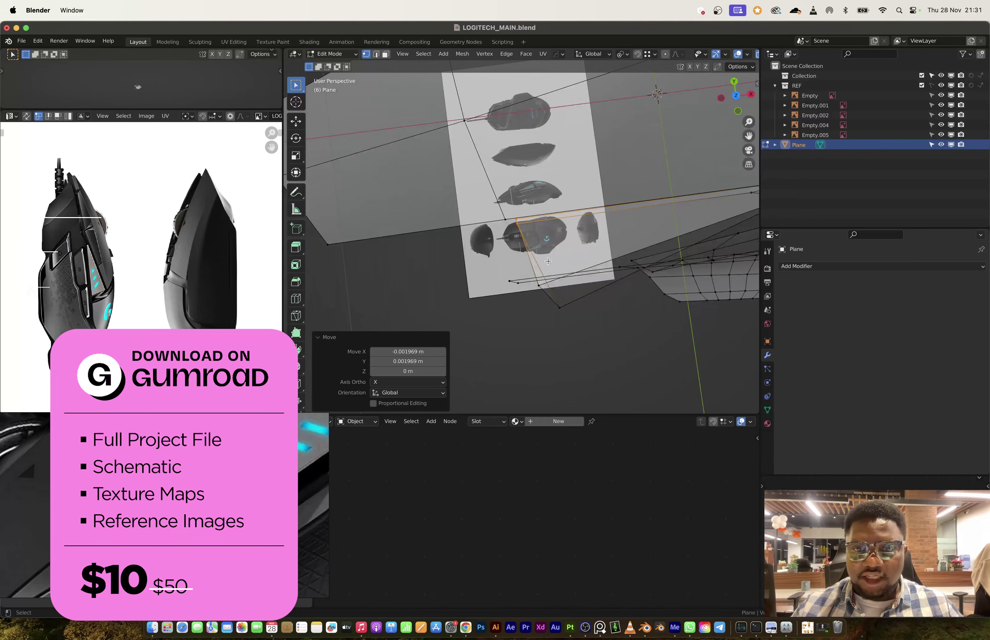
Duplicate the main panel's front border edge in place, separate it into its own object and select that object.
{"action": "left_click", "coordinate": [734, 98]}
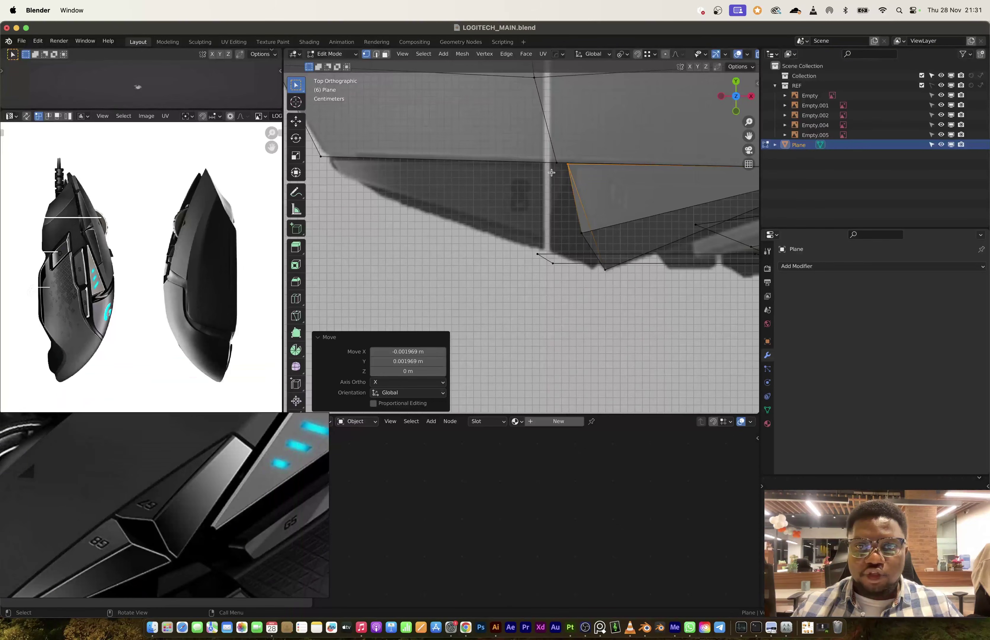
{"action": "left_click", "coordinate": [556, 163]}
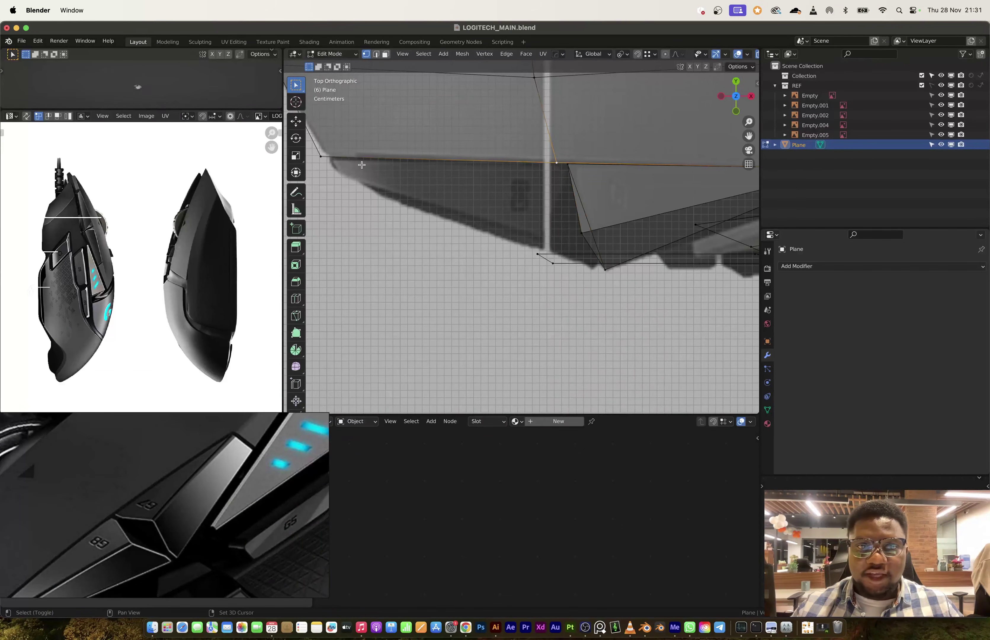
{"action": "key", "text": "shift+d"}
{"action": "right_click", "coordinate": [431, 170]}
{"action": "key", "text": "p"}
{"action": "left_click", "coordinate": [382, 208]}
{"action": "key", "text": "Tab"}
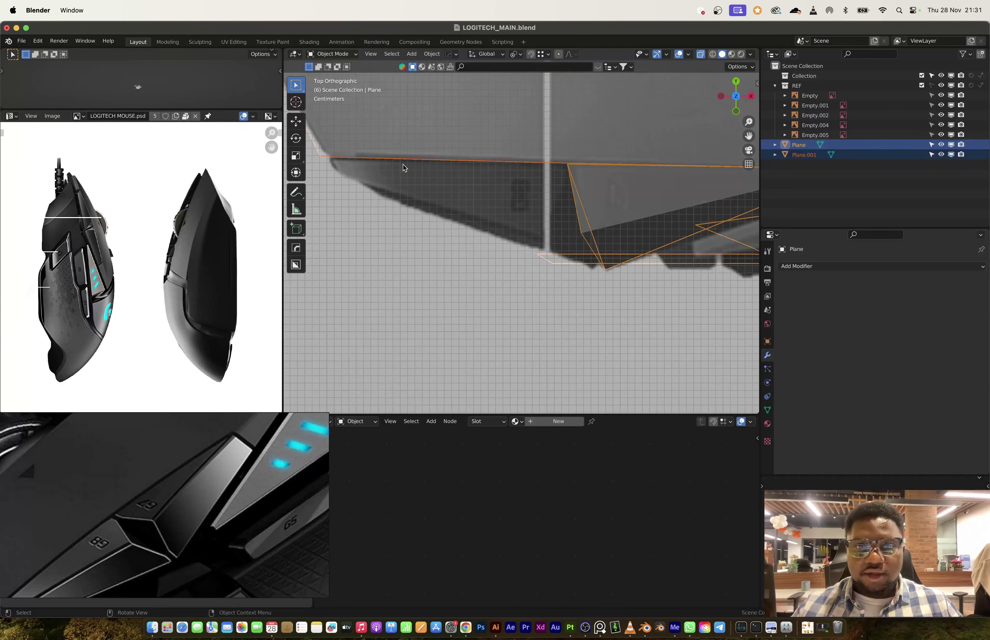
{"action": "left_click", "coordinate": [408, 160]}
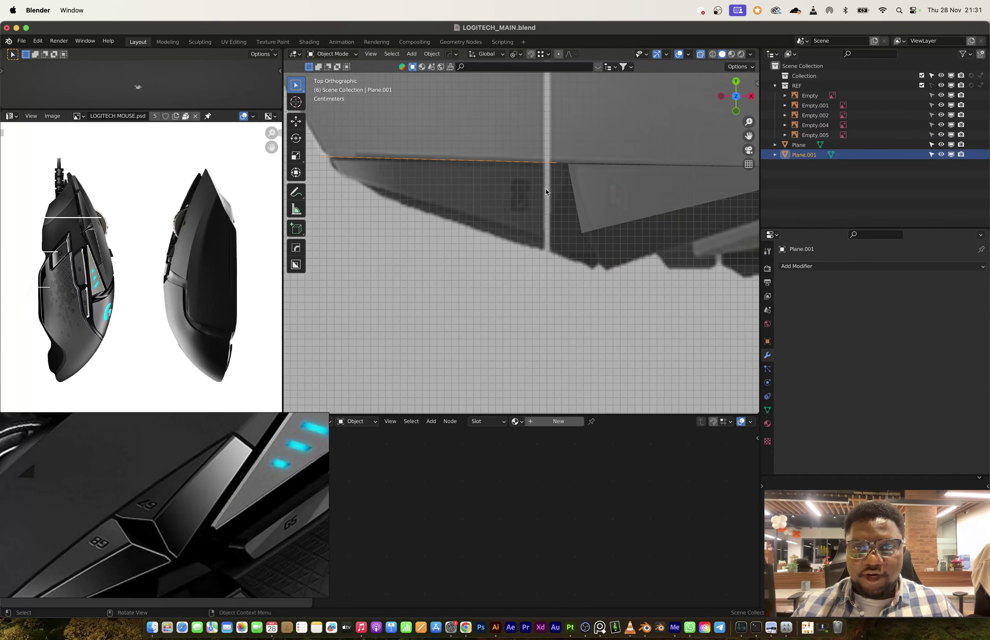
Move the separated edge's rear vertex about 0.009 m in X, and extrude from it about -0.107 m in Y to the G8 button's outer corner.
{"action": "key", "text": "Tab"}
{"action": "key", "text": "g"}
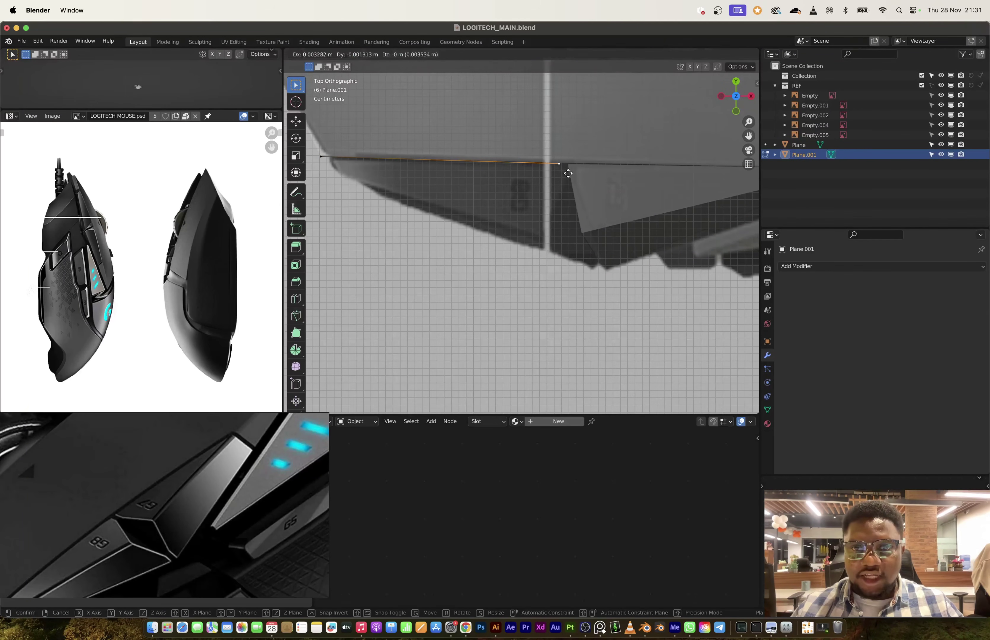
{"action": "left_click", "coordinate": [571, 173]}
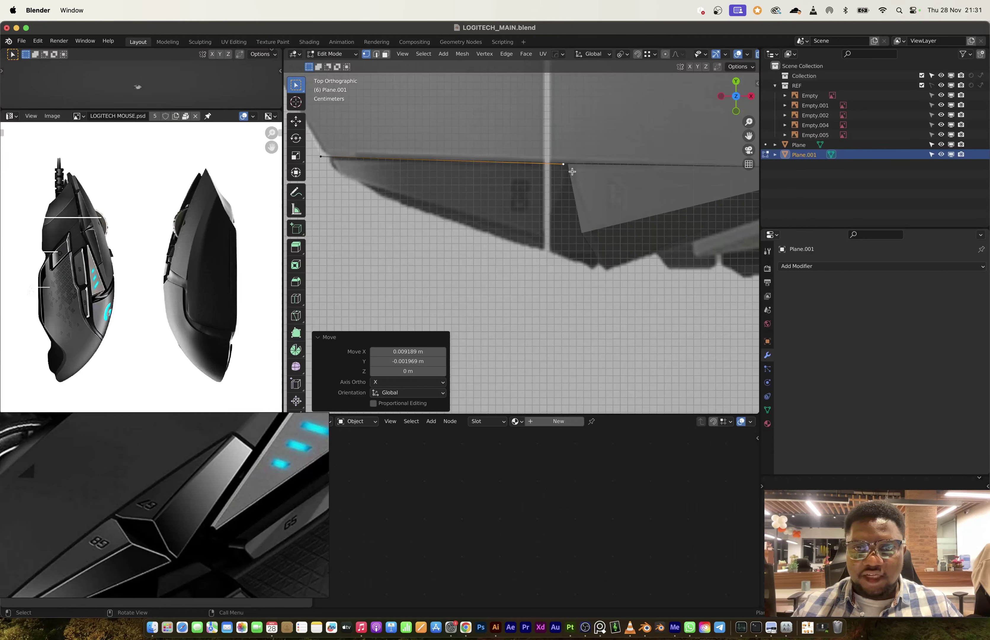
{"action": "key", "text": "e"}
{"action": "left_click", "coordinate": [543, 242]}
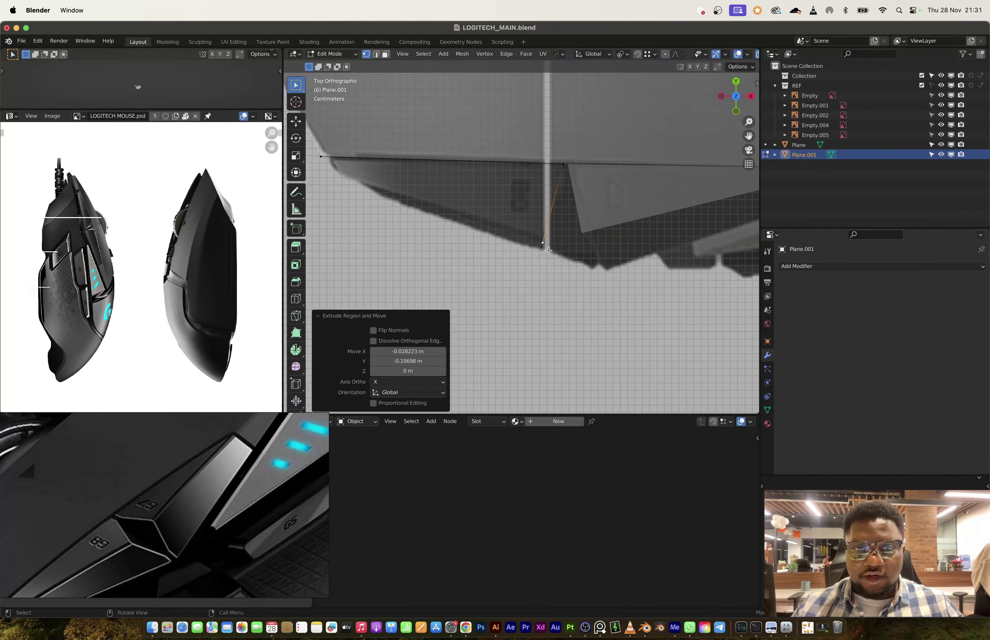
Slide the edge's front vertex inward, extrude a short edge along the button's tip, and connect its end to the outer rear corner.
{"action": "left_click", "coordinate": [323, 160]}
{"action": "key", "text": "shift+v"}
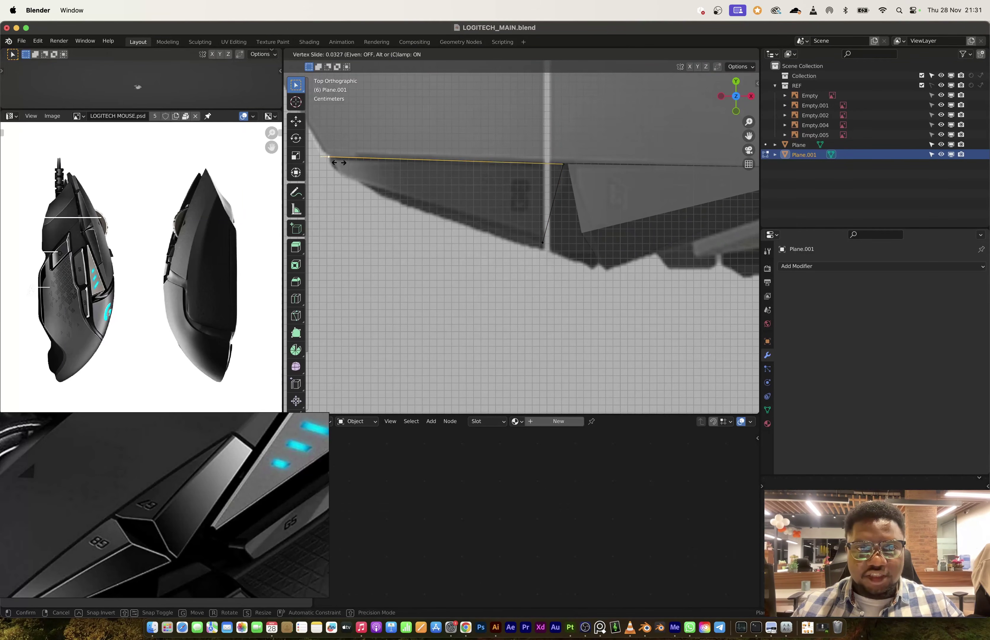
{"action": "left_click", "coordinate": [339, 162]}
{"action": "key", "text": "e"}
{"action": "left_click", "coordinate": [343, 175]}
{"action": "left_click", "coordinate": [534, 257], "text": "shift"}
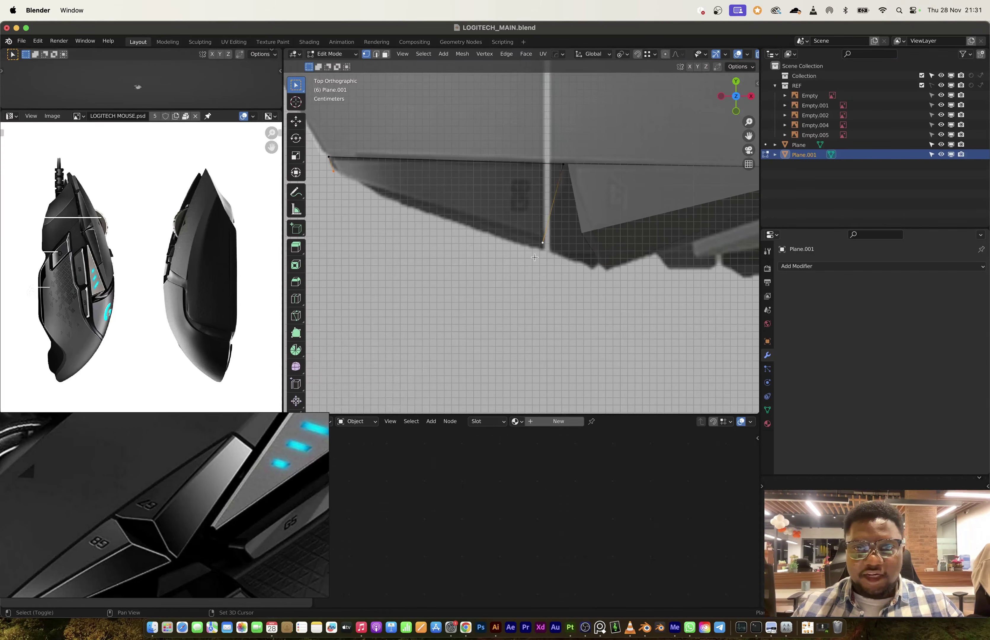
{"action": "key", "text": "alt+a"}
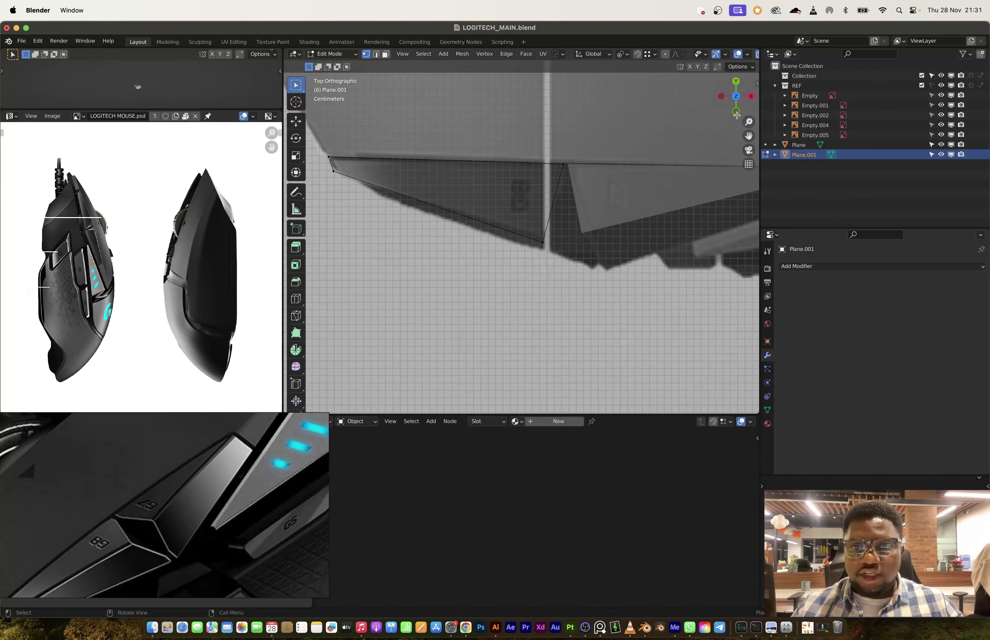
Fill the closed four-sided outline of the G8 button with a top face.
{"action": "left_click", "coordinate": [735, 112]}
{"action": "middle_click_drag", "start_coordinate": [557, 260], "coordinate": [625, 192], "text": "shift"}
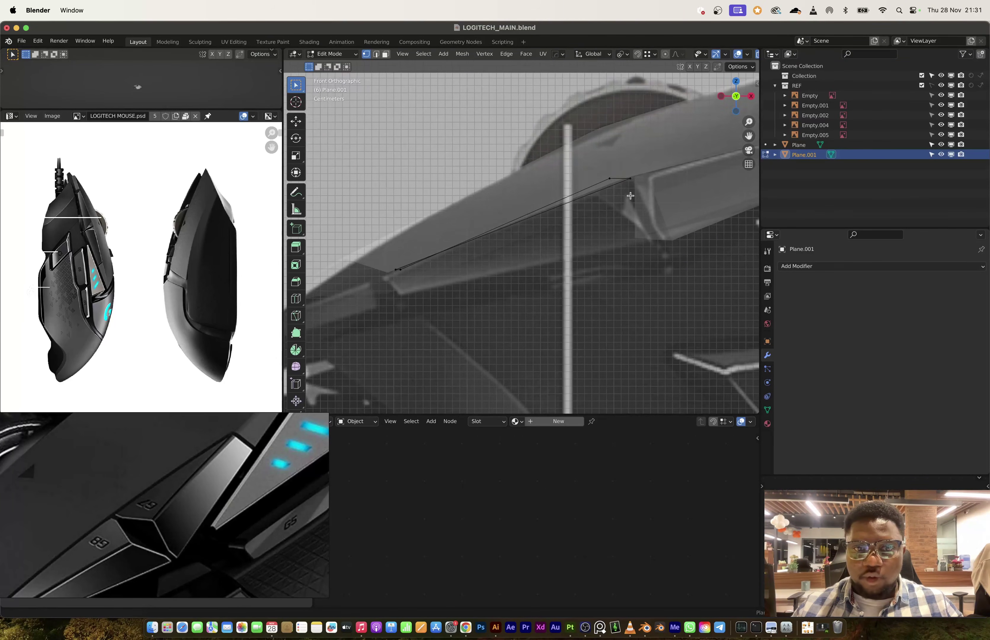
{"action": "left_click", "coordinate": [735, 80]}
{"action": "scroll", "coordinate": [642, 224], "scroll_direction": "down", "scroll_amount": 5}
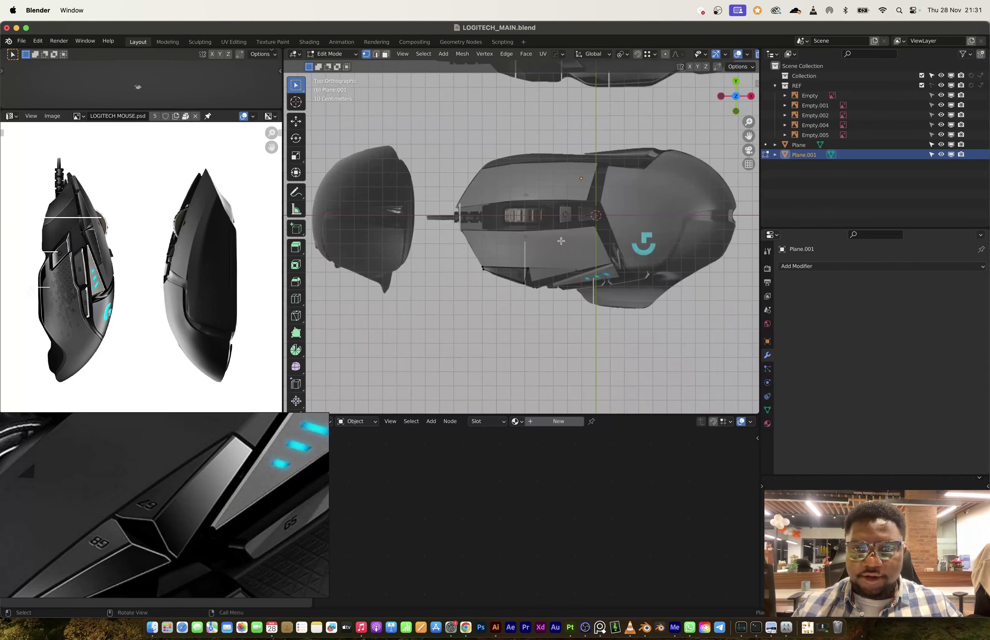
{"action": "middle_click_drag", "start_coordinate": [639, 296], "coordinate": [589, 266]}
{"action": "scroll", "coordinate": [589, 266], "scroll_direction": "up", "scroll_amount": 2}
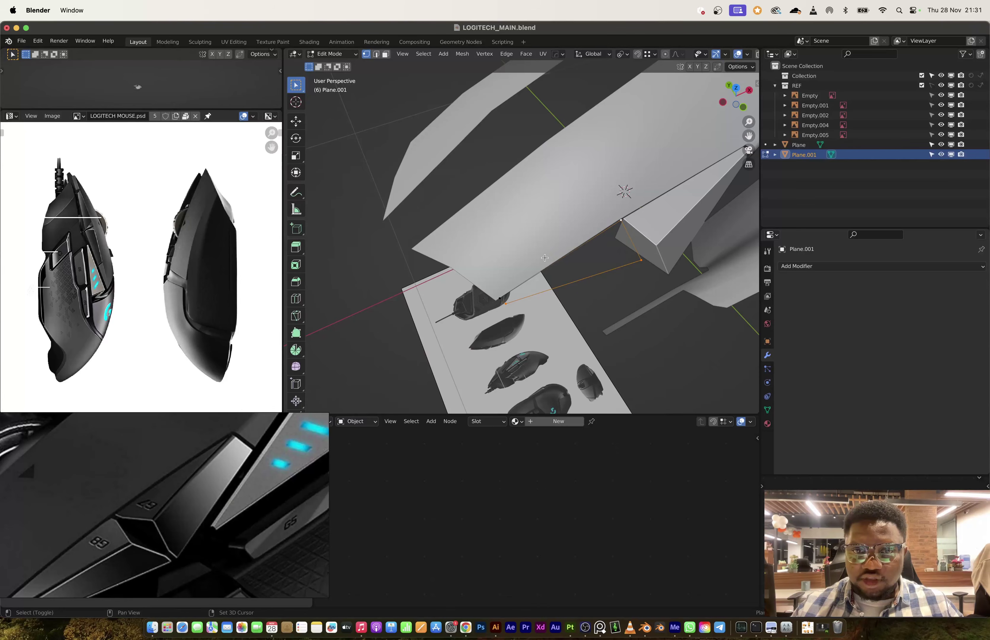
{"action": "key", "text": "f"}
{"action": "key", "text": "2"}
{"action": "left_click", "coordinate": [621, 275]}
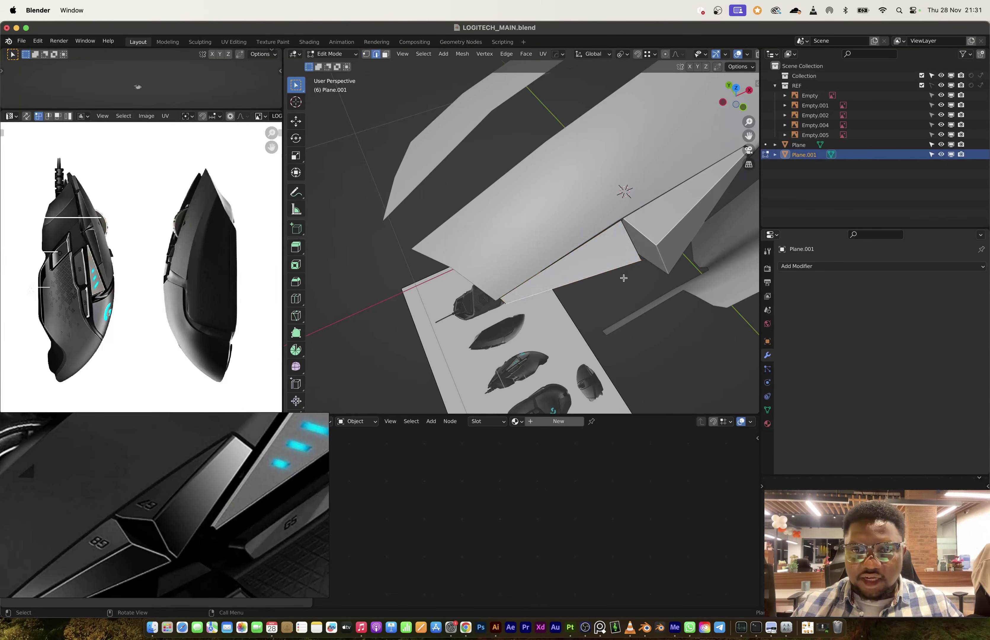
{"action": "middle_click_drag", "start_coordinate": [622, 275], "coordinate": [598, 271]}
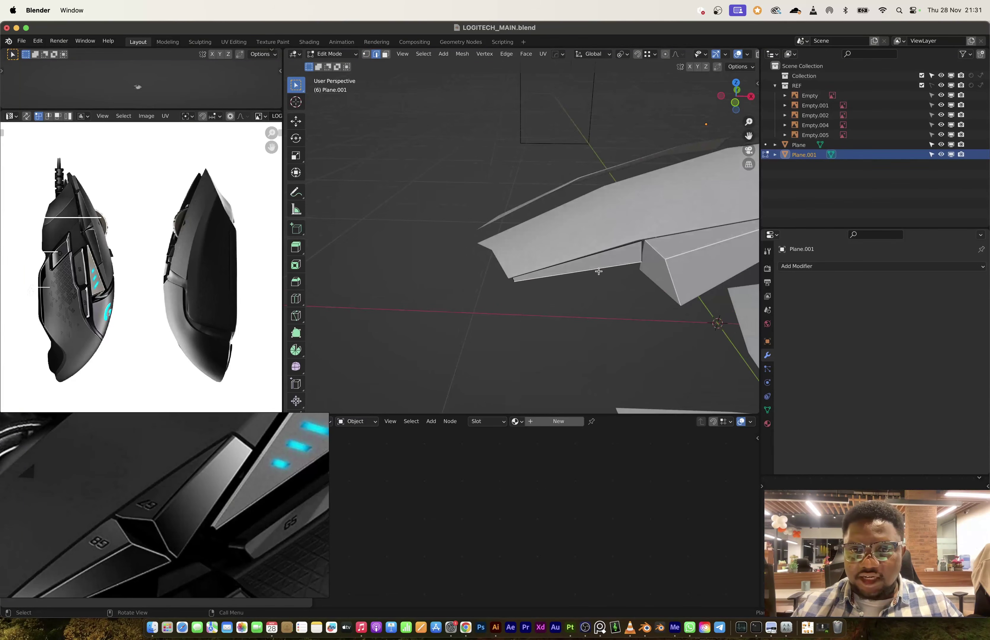
In front view, lower the top face's outer rear vertex slightly along Z to match the button in the reference.
{"action": "left_click", "coordinate": [734, 103]}
{"action": "key", "text": "1"}
{"action": "left_click", "coordinate": [606, 208]}
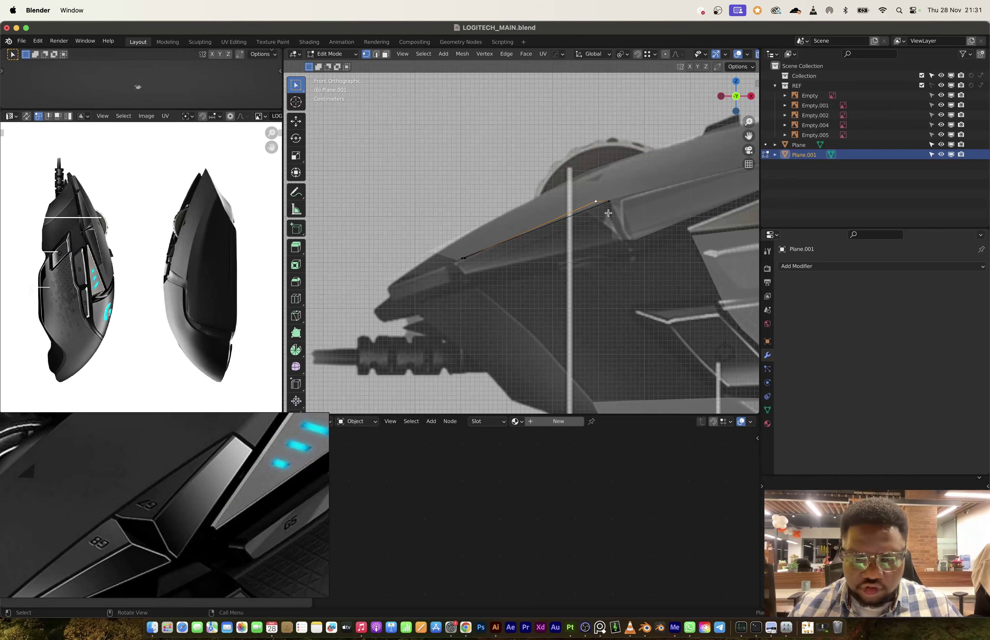
{"action": "key", "text": "g"}
{"action": "key", "text": "z"}
{"action": "left_click", "coordinate": [611, 219]}
Extrude the top face's outer long edge about 0.047 m in X and -0.075 m in Z in front view to form the side face.
{"action": "middle_click_drag", "start_coordinate": [496, 246], "coordinate": [468, 276]}
{"action": "left_click", "coordinate": [468, 277], "text": "shift"}
{"action": "left_click", "coordinate": [736, 100]}
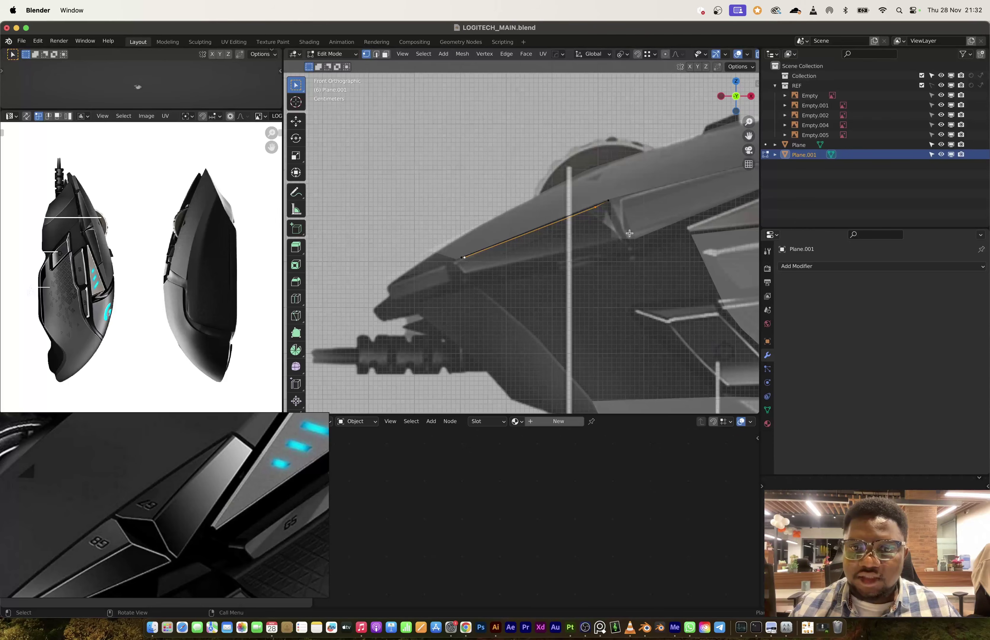
{"action": "key", "text": "e"}
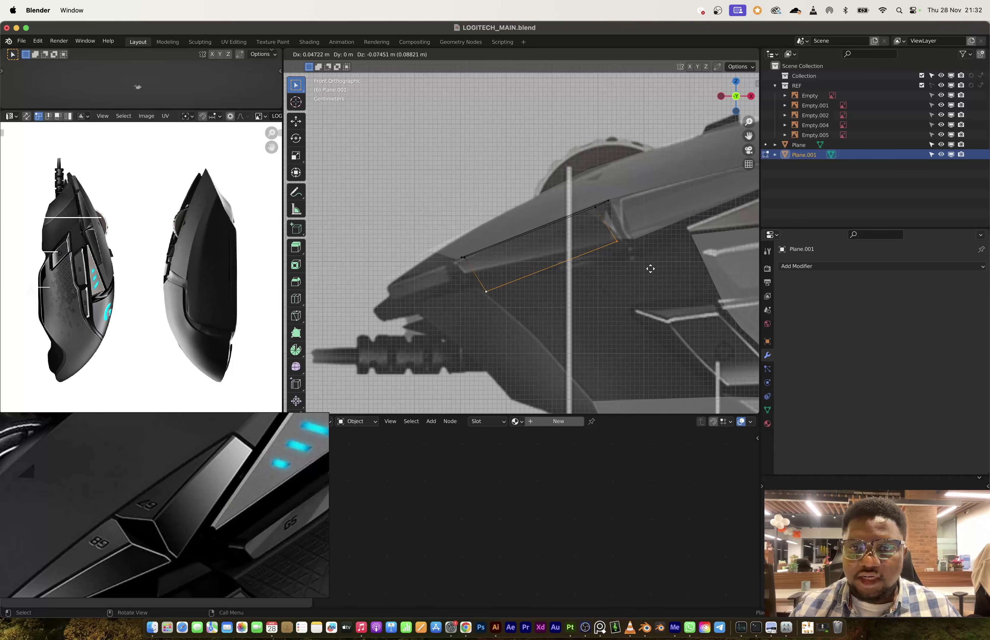
{"action": "left_click", "coordinate": [651, 267]}
Move the side face's lower front vertex about -0.06 m in X and 0.03 m in Z, and its upper front vertex about -0.015 m in X.
{"action": "key", "text": "g"}
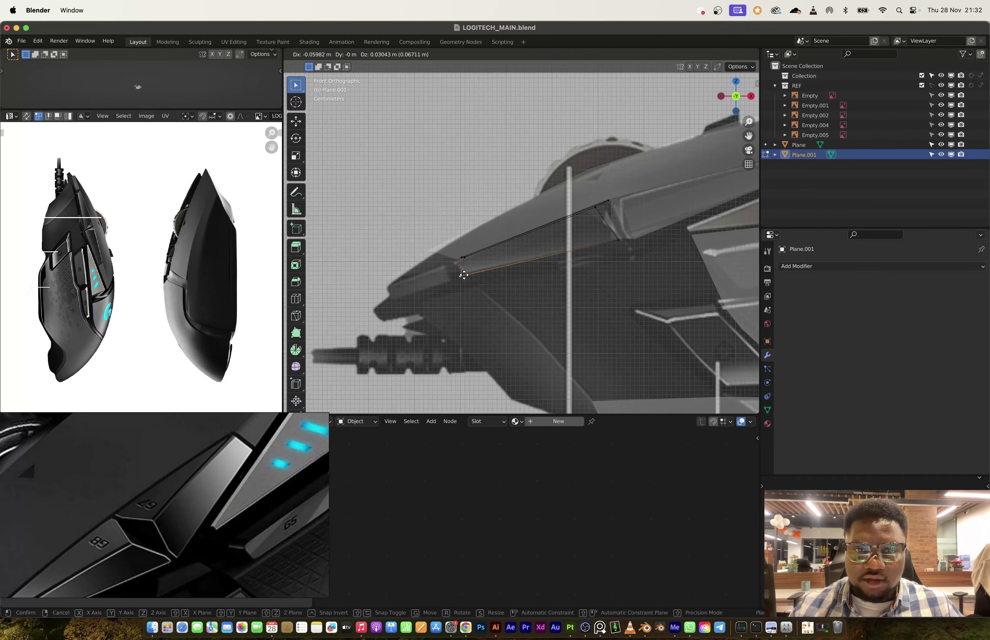
{"action": "left_click", "coordinate": [468, 272]}
{"action": "key", "text": "g"}
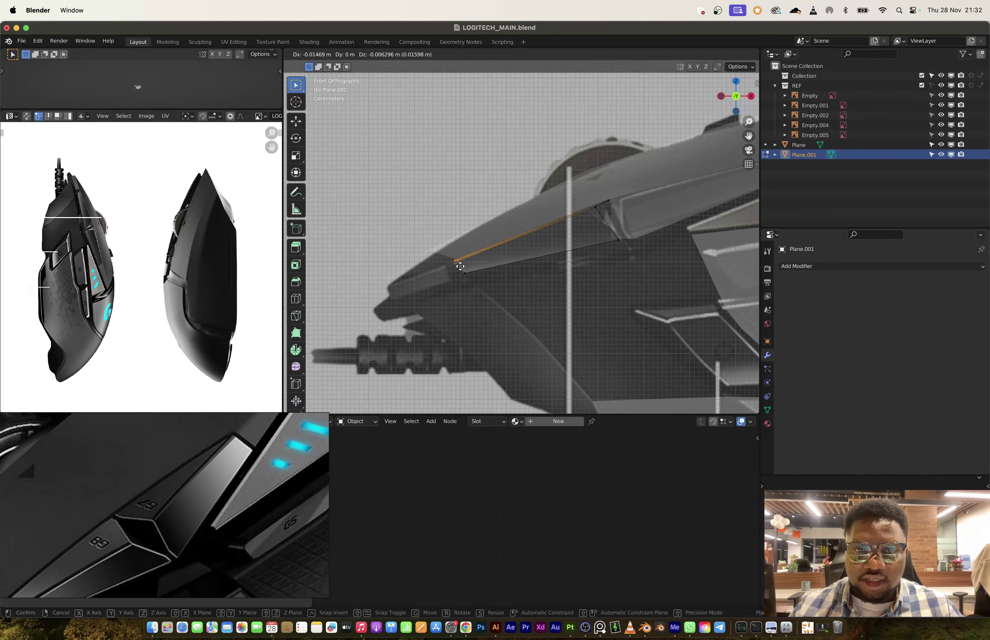
{"action": "left_click", "coordinate": [459, 267]}
{"action": "middle_click_drag", "start_coordinate": [459, 266], "coordinate": [590, 256]}
{"action": "left_click", "coordinate": [619, 251]}
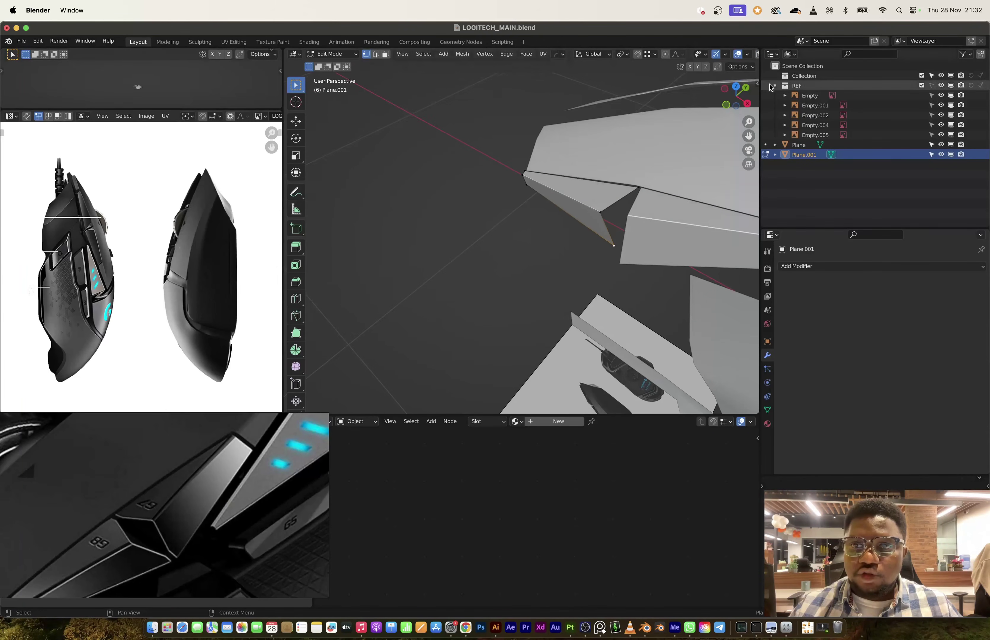
In top view, move the G8 side face's lower rear vertex about 0.018 m in X and -0.037 m in Y to the reference outline.
{"action": "key", "text": "KP_7"}
{"action": "scroll", "coordinate": [660, 205], "scroll_direction": "up", "scroll_amount": 3}
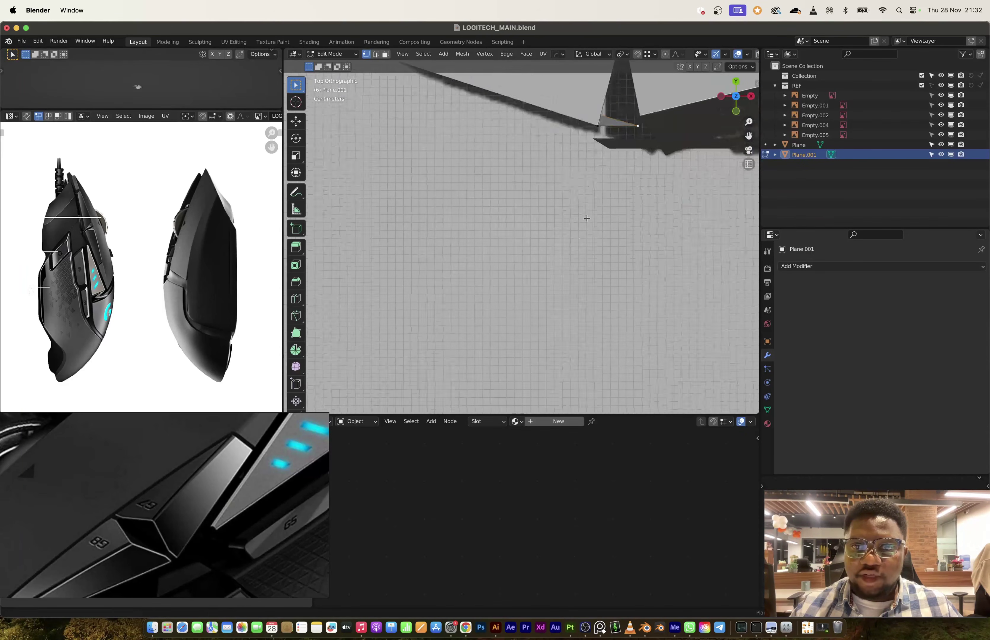
{"action": "key", "text": "alt+z"}
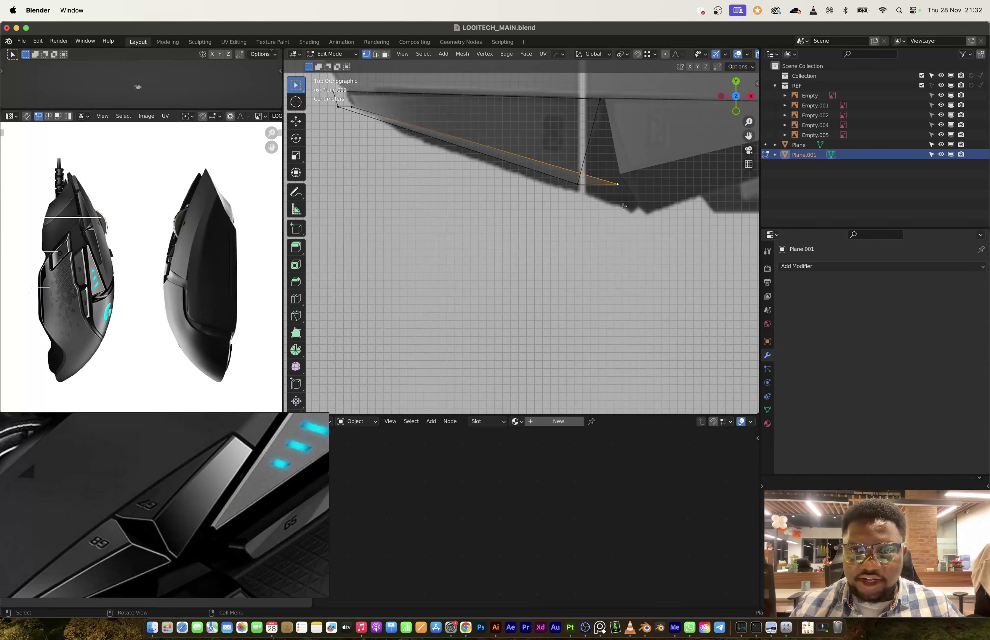
{"action": "key", "text": "g"}
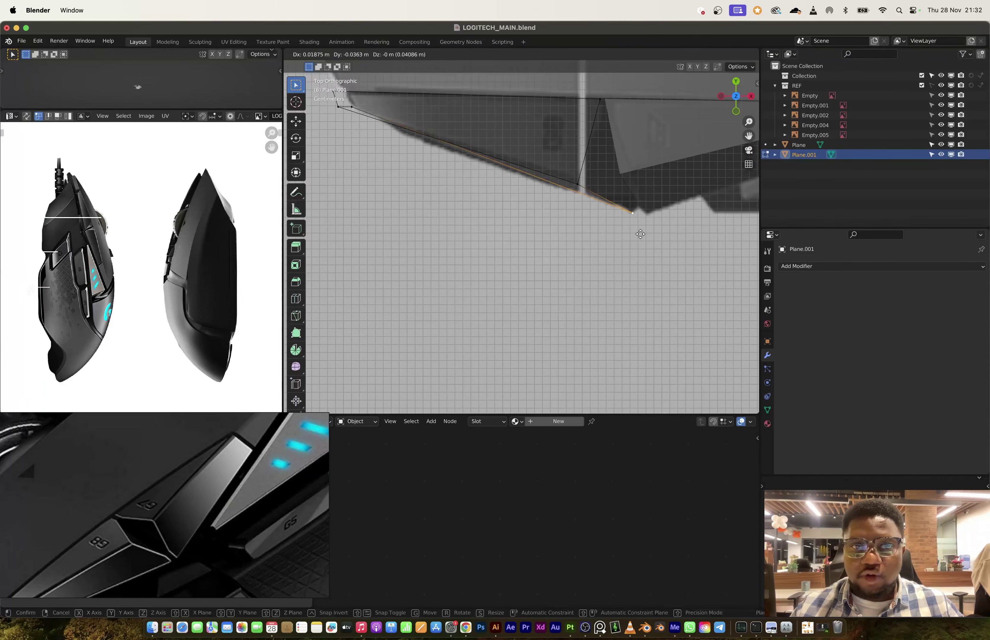
{"action": "left_click", "coordinate": [640, 233]}
Slide the G8 side face's upper front vertex slightly rearward along the button's long ridge.
{"action": "middle_click_drag", "start_coordinate": [640, 234], "coordinate": [623, 204]}
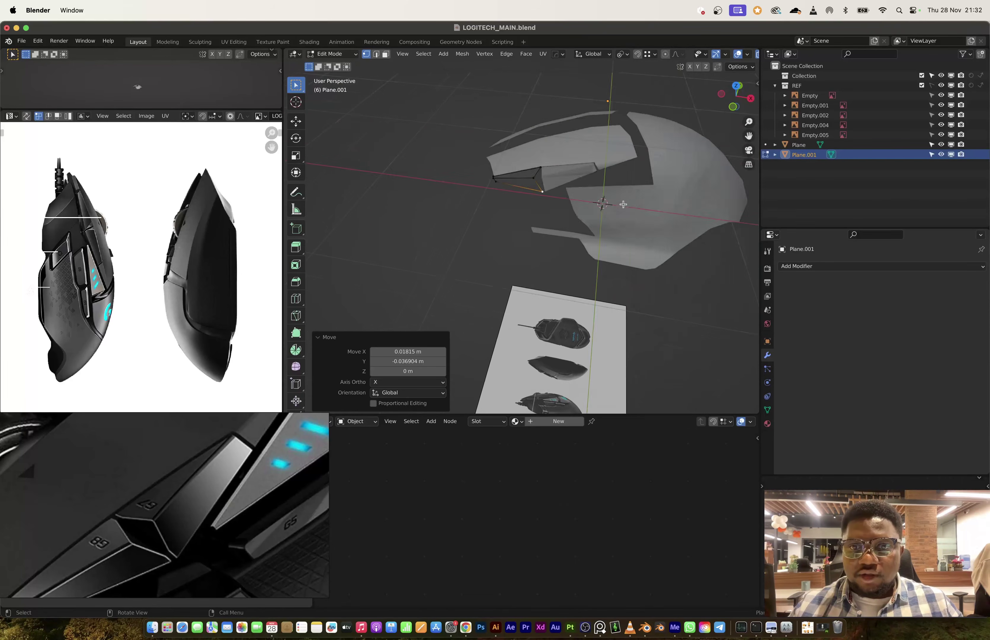
{"action": "scroll", "coordinate": [608, 185], "scroll_direction": "up", "scroll_amount": 8}
{"action": "left_click", "coordinate": [560, 193]}
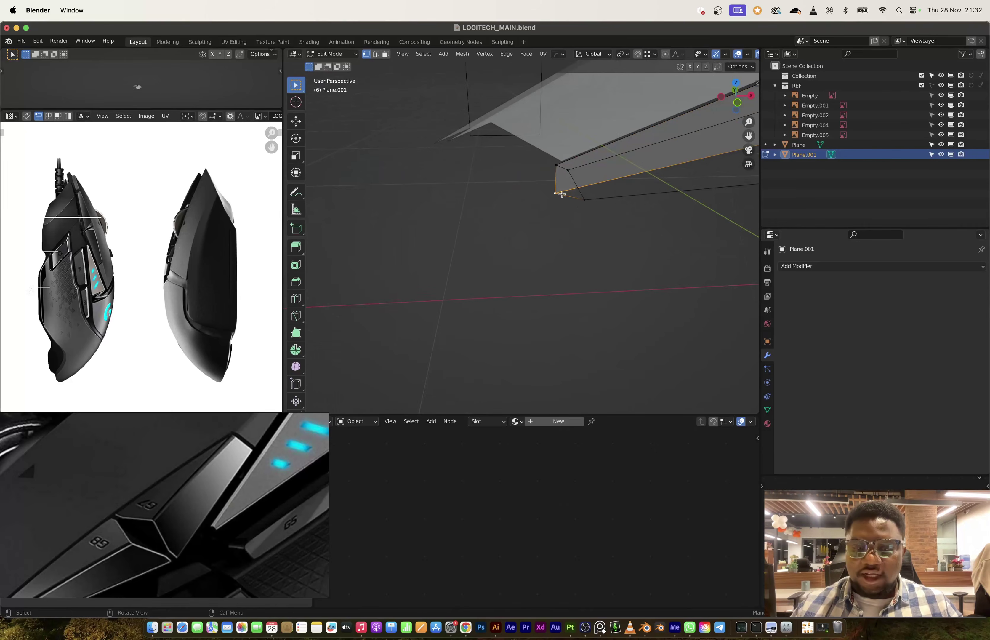
{"action": "left_click", "coordinate": [581, 198]}
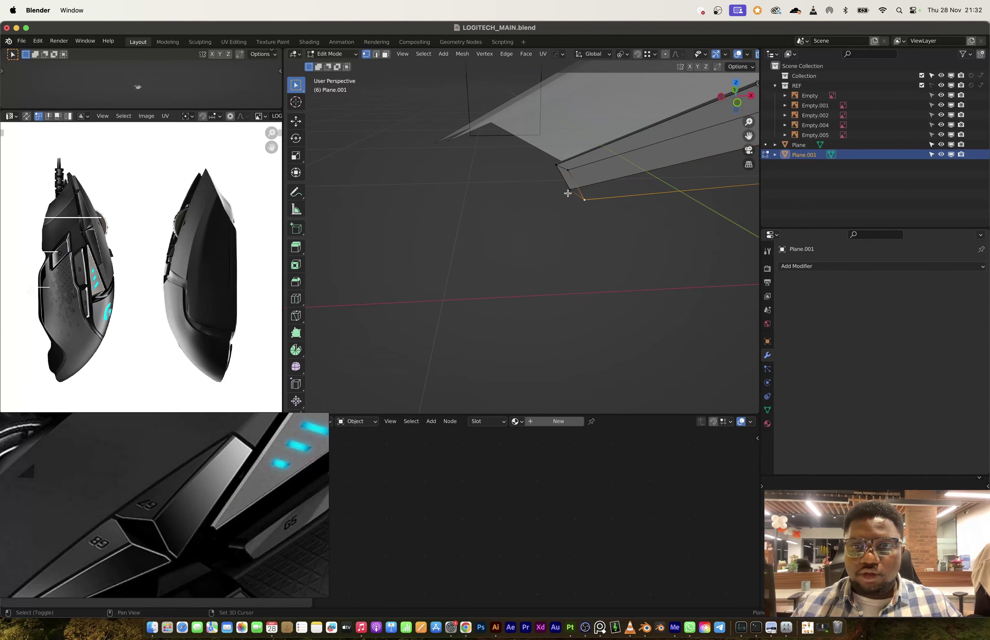
Close the G8 button's open rear end by filling a face between the rear edges of its top and side faces.
{"action": "middle_click_drag", "start_coordinate": [567, 193], "coordinate": [603, 234]}
{"action": "key", "text": "3"}
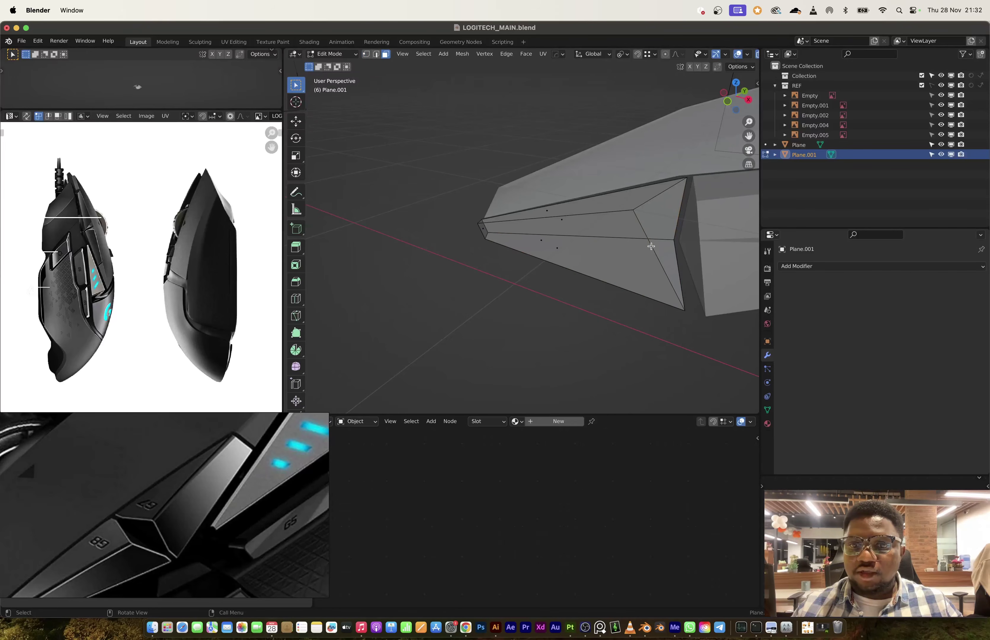
{"action": "key", "text": "2"}
{"action": "left_click", "coordinate": [654, 195]}
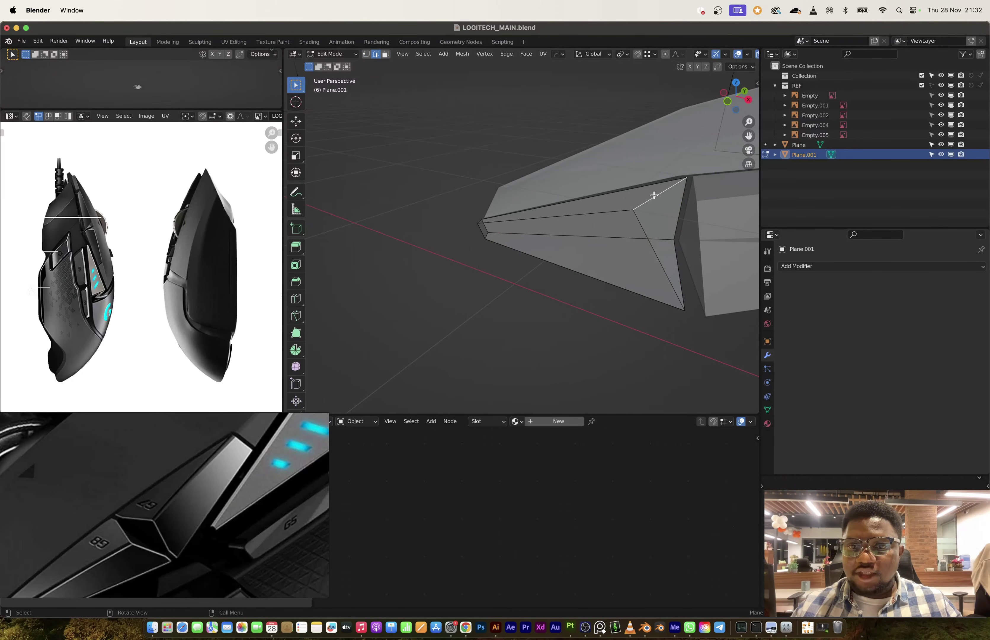
{"action": "left_click", "coordinate": [662, 271], "text": "shift"}
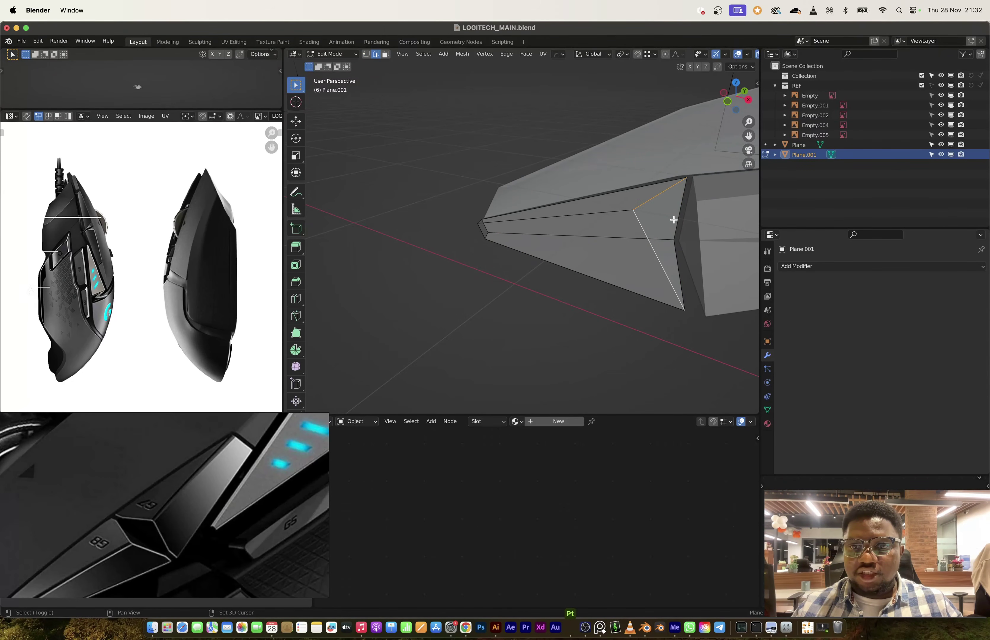
{"action": "left_click", "coordinate": [675, 261], "text": "shift"}
{"action": "middle_click_drag", "start_coordinate": [675, 262], "coordinate": [581, 272]}
{"action": "key", "text": "Tab"}
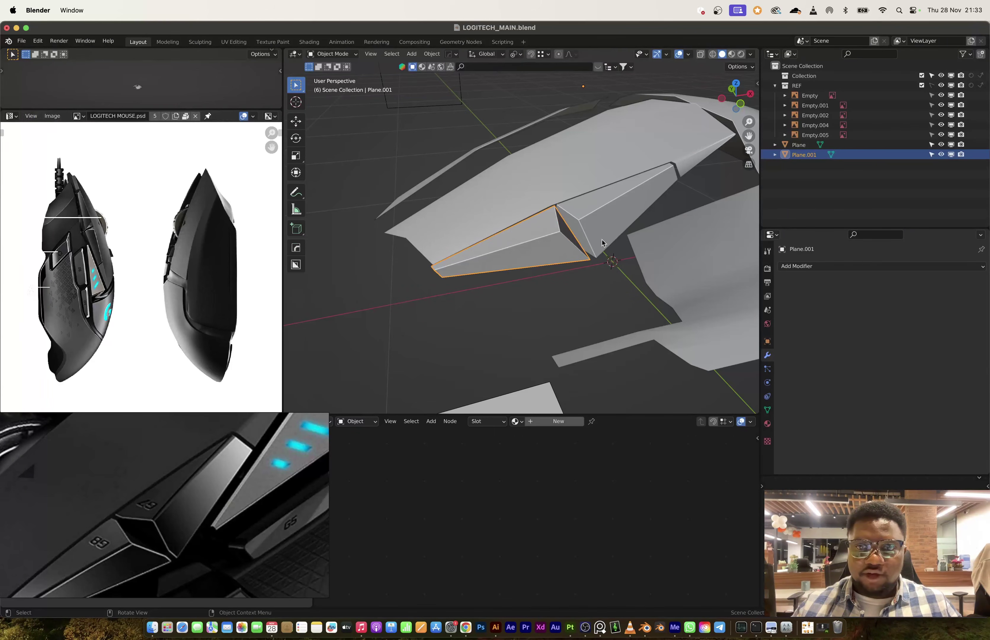
Examine the shape of the G8 button's front tip in the reference photo.
{"action": "scroll", "coordinate": [162, 542], "scroll_direction": "down", "scroll_amount": 3}
{"action": "middle_click_drag", "start_coordinate": [162, 542], "coordinate": [215, 498]}
{"action": "scroll", "coordinate": [171, 517], "scroll_direction": "up", "scroll_amount": 4}
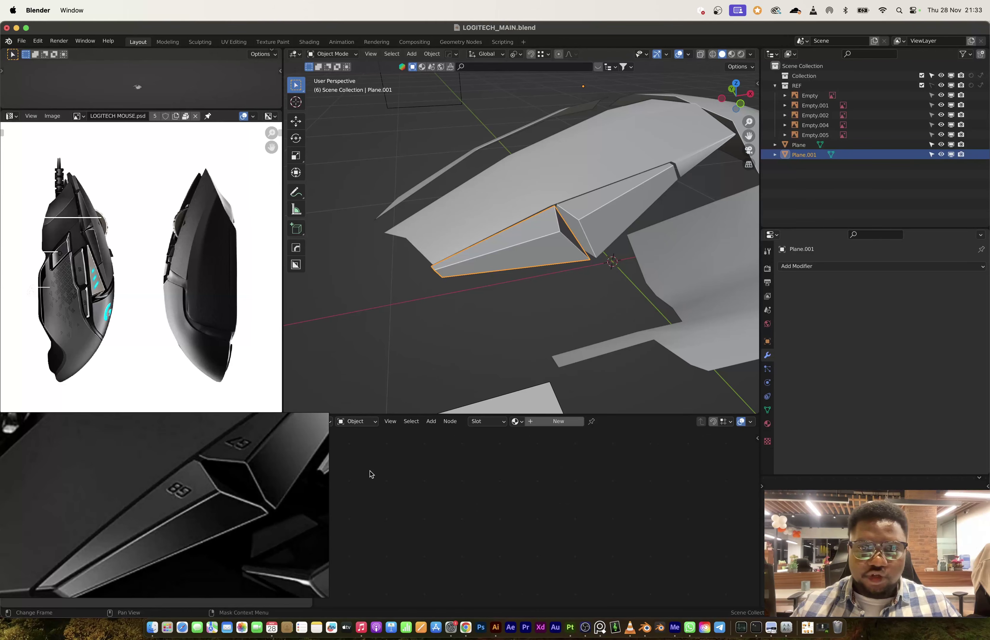
{"action": "middle_click_drag", "start_coordinate": [127, 570], "coordinate": [173, 535]}
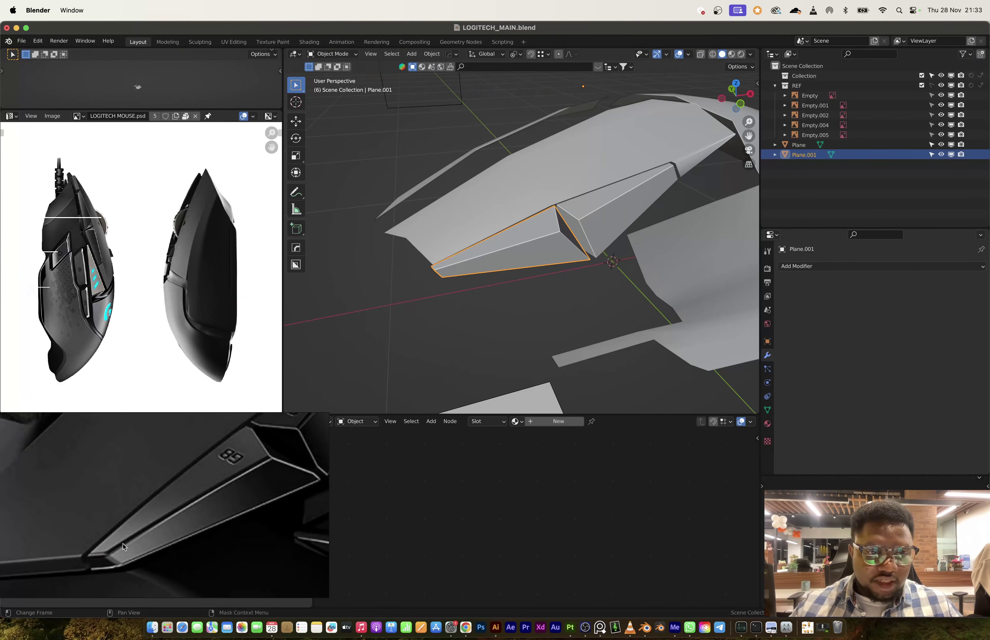
{"action": "scroll", "coordinate": [466, 260], "scroll_direction": "up", "scroll_amount": 2}
{"action": "scroll", "coordinate": [543, 249], "scroll_direction": "up", "scroll_amount": 3}
{"action": "scroll", "coordinate": [92, 563], "scroll_direction": "up", "scroll_amount": 2}
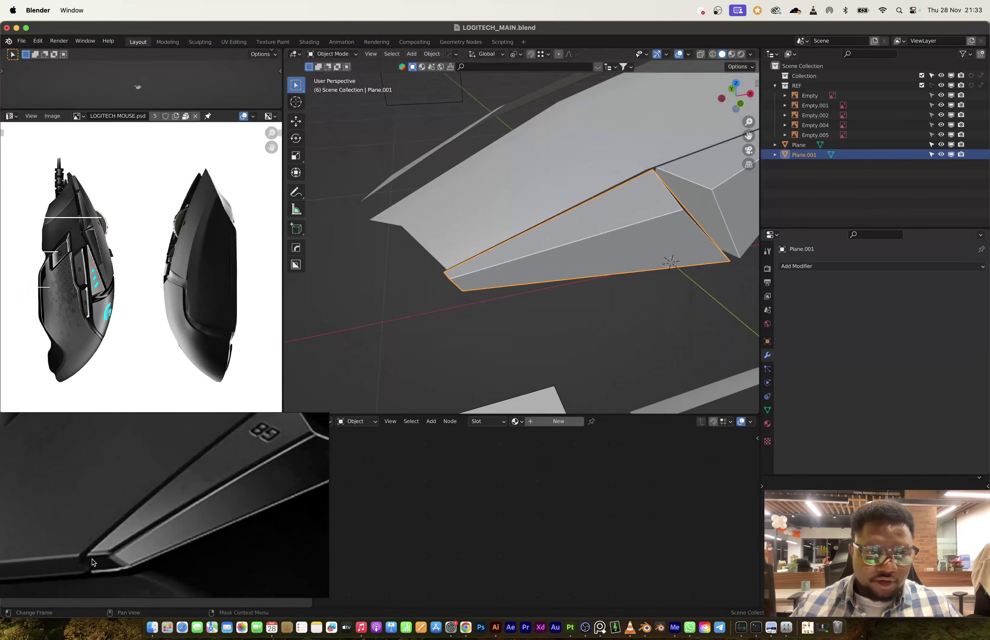
{"action": "scroll", "coordinate": [92, 563], "scroll_direction": "up", "scroll_amount": 3}
Slide the two upper vertices of the G8 button's front end slightly rearward along their long edges to slope the tip.
{"action": "key", "text": "Tab"}
{"action": "middle_click_drag", "start_coordinate": [522, 239], "coordinate": [491, 293]}
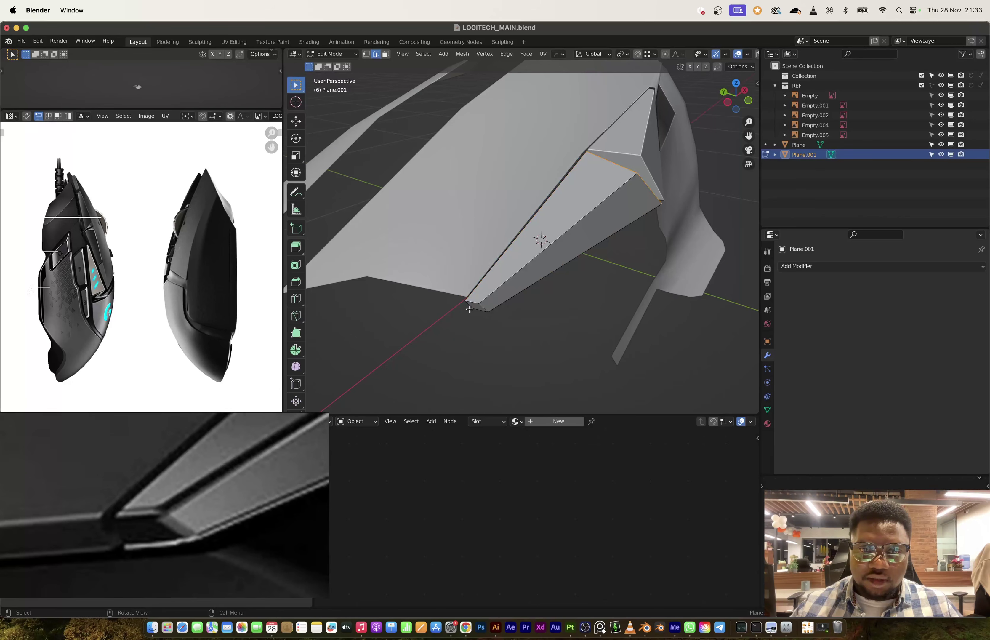
{"action": "key", "text": "1"}
{"action": "left_click", "coordinate": [465, 300]}
{"action": "key", "text": "shift+v"}
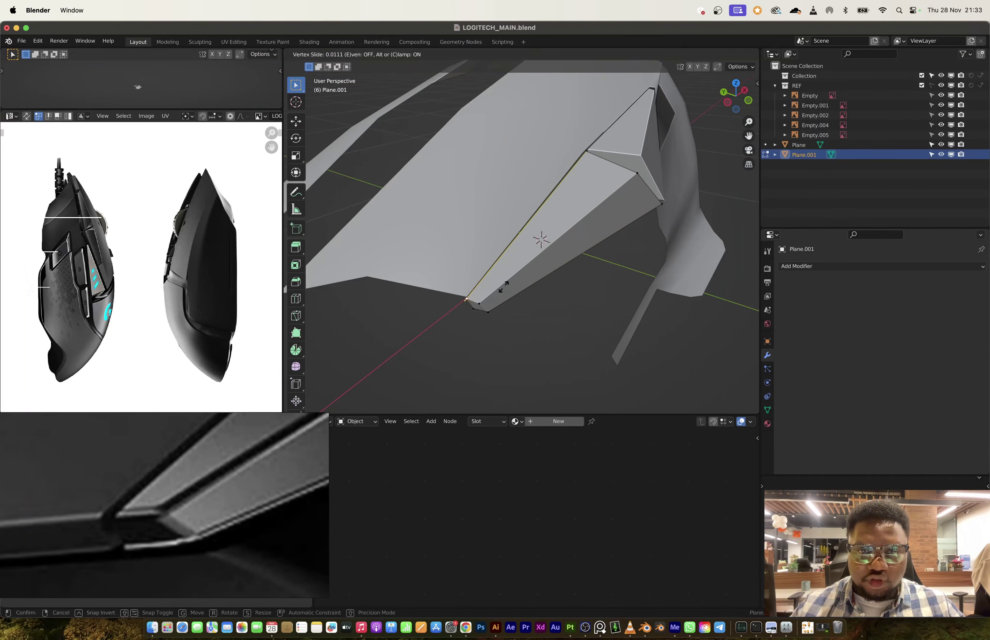
{"action": "left_click", "coordinate": [505, 282]}
{"action": "key", "text": "shift+v"}
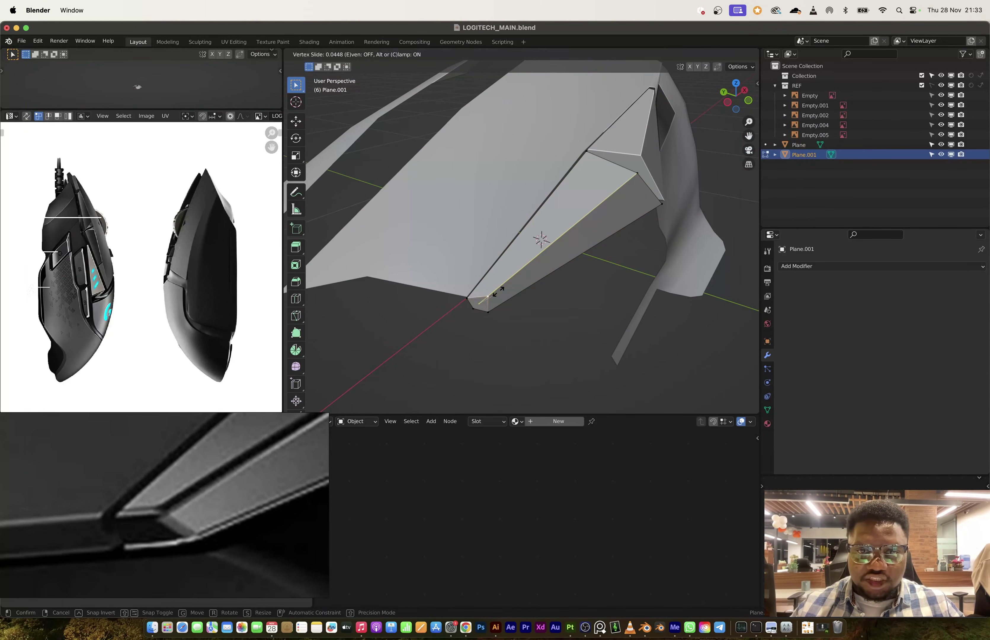
{"action": "left_click", "coordinate": [501, 289]}
Separate the linked G7 button geometry from the main shell into its own object.
{"action": "key", "text": "Tab"}
{"action": "middle_click_drag", "start_coordinate": [502, 289], "coordinate": [574, 241]}
{"action": "scroll", "coordinate": [528, 260], "scroll_direction": "up", "scroll_amount": 3}
{"action": "scroll", "coordinate": [574, 241], "scroll_direction": "up", "scroll_amount": 4}
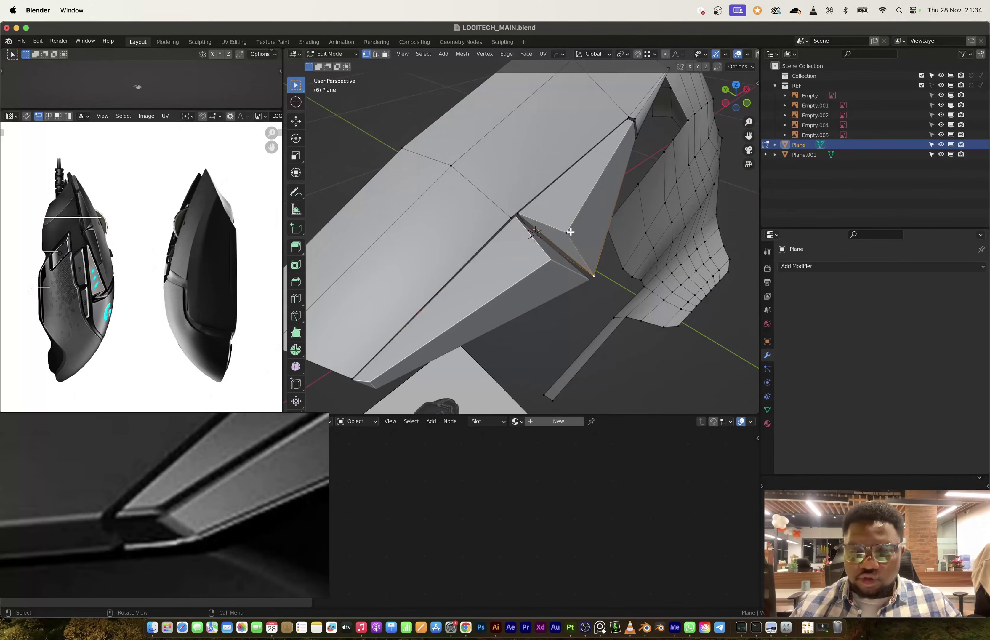
{"action": "key", "text": "l"}
{"action": "key", "text": "p"}
{"action": "left_click", "coordinate": [571, 232]}
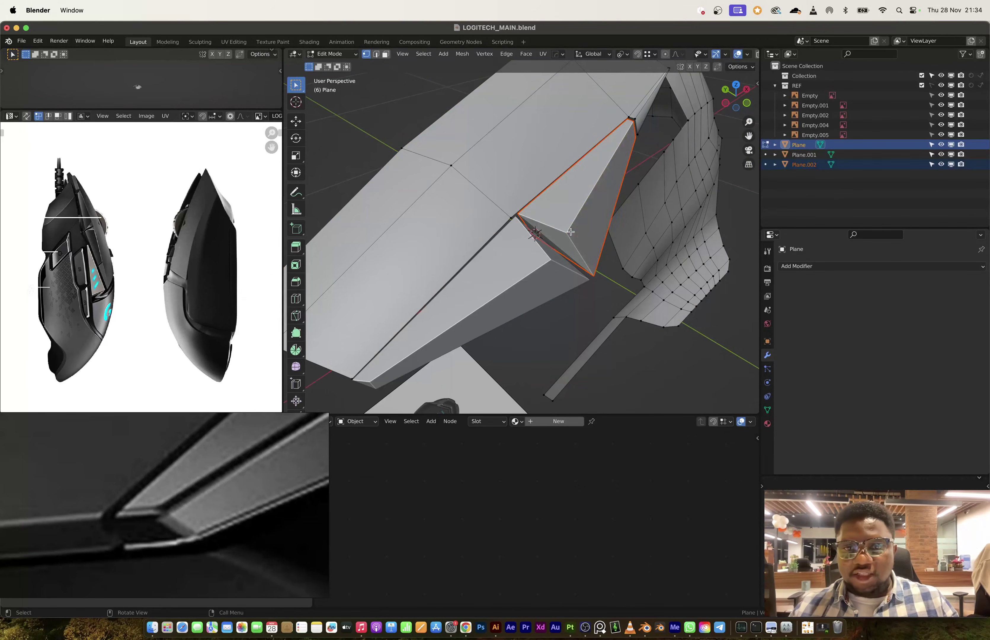
Join the G8 button and the separated G7 button into one object.
{"action": "key", "text": "Tab"}
{"action": "left_click", "coordinate": [530, 270]}
{"action": "left_click", "coordinate": [581, 218], "text": "shift"}
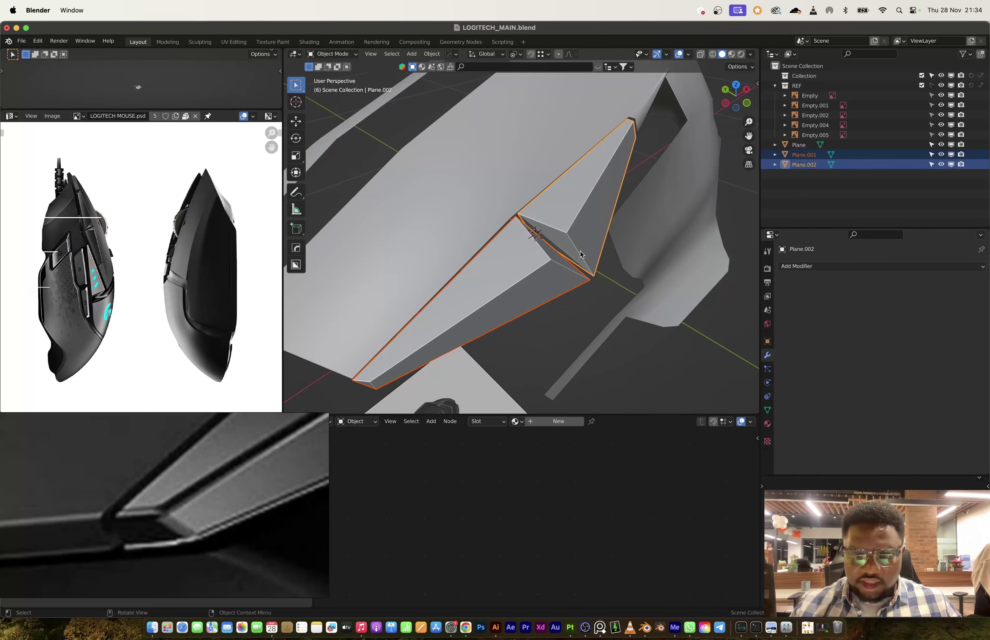
{"action": "key", "text": "ctrl+j"}
Bevel all edges of the joined G7 and G8 buttons by about 0.002 m with two segments.
{"action": "key", "text": "Tab"}
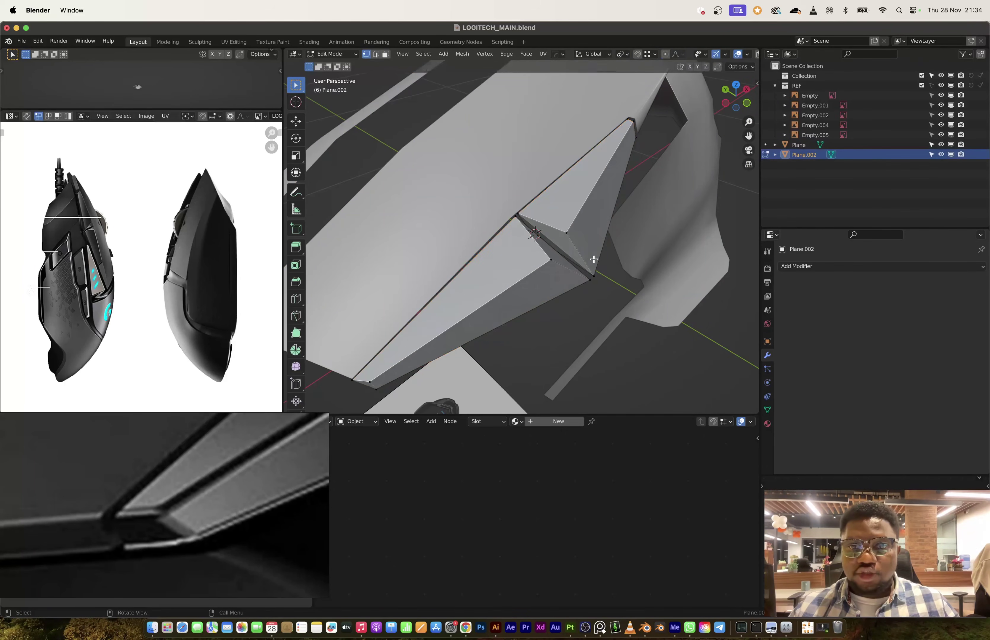
{"action": "key", "text": "a"}
{"action": "scroll", "coordinate": [531, 274], "scroll_direction": "up", "scroll_amount": 2}
{"action": "key", "text": "3"}
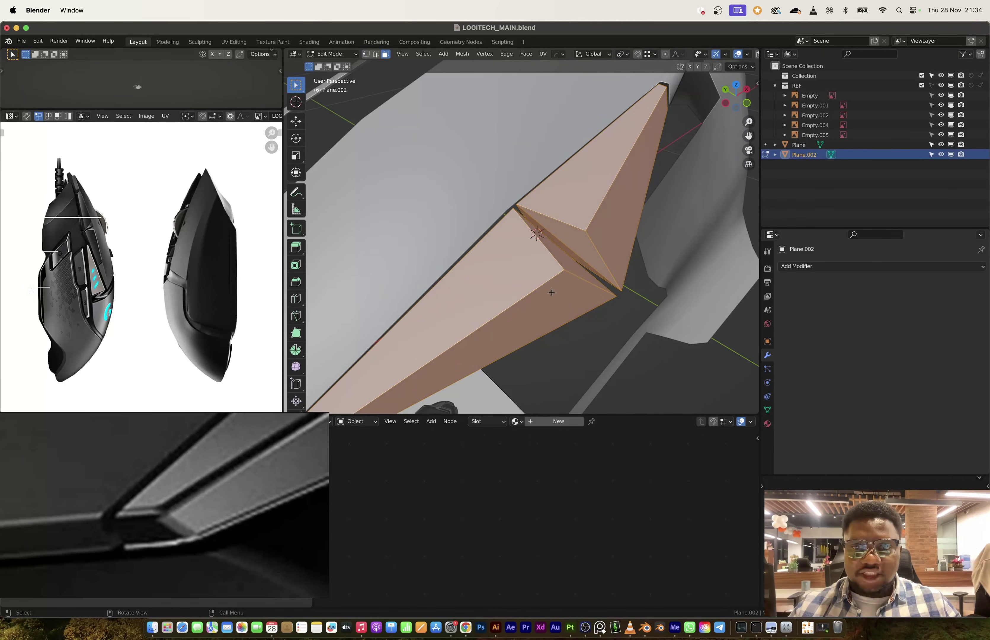
{"action": "scroll", "coordinate": [214, 518], "scroll_direction": "up", "scroll_amount": 3}
{"action": "scroll", "coordinate": [213, 518], "scroll_direction": "down", "scroll_amount": 4}
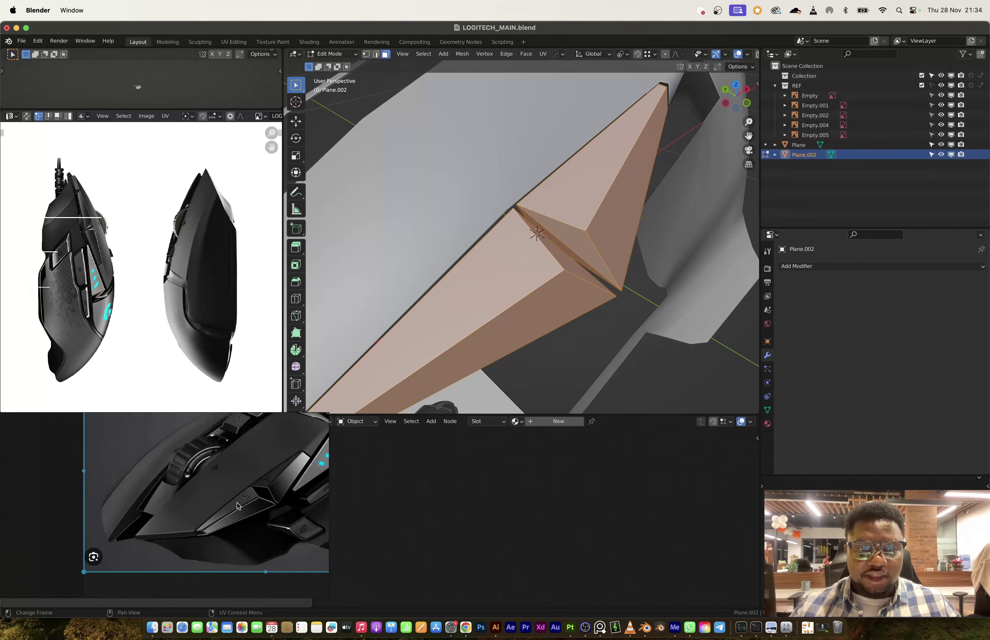
{"action": "scroll", "coordinate": [175, 520], "scroll_direction": "up", "scroll_amount": 4}
{"action": "key", "text": "ctrl+b"}
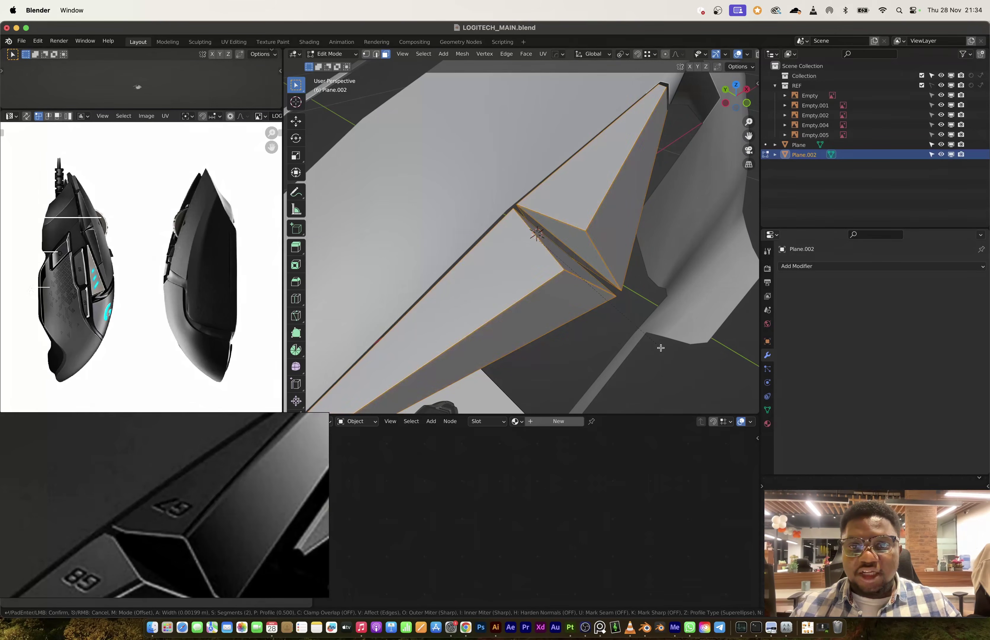
{"action": "left_click", "coordinate": [663, 351]}
{"action": "key", "text": "Tab"}
Remove the Subdivision modifier from the main shell.
{"action": "middle_click_drag", "start_coordinate": [661, 351], "coordinate": [594, 317]}
{"action": "key", "text": "Tab"}
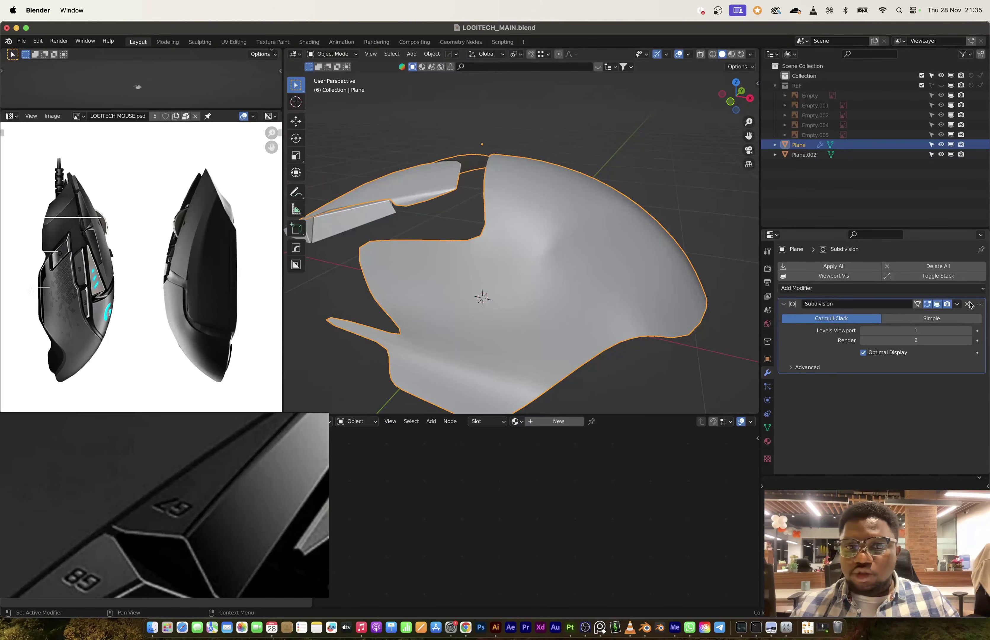
{"action": "left_click", "coordinate": [969, 305]}
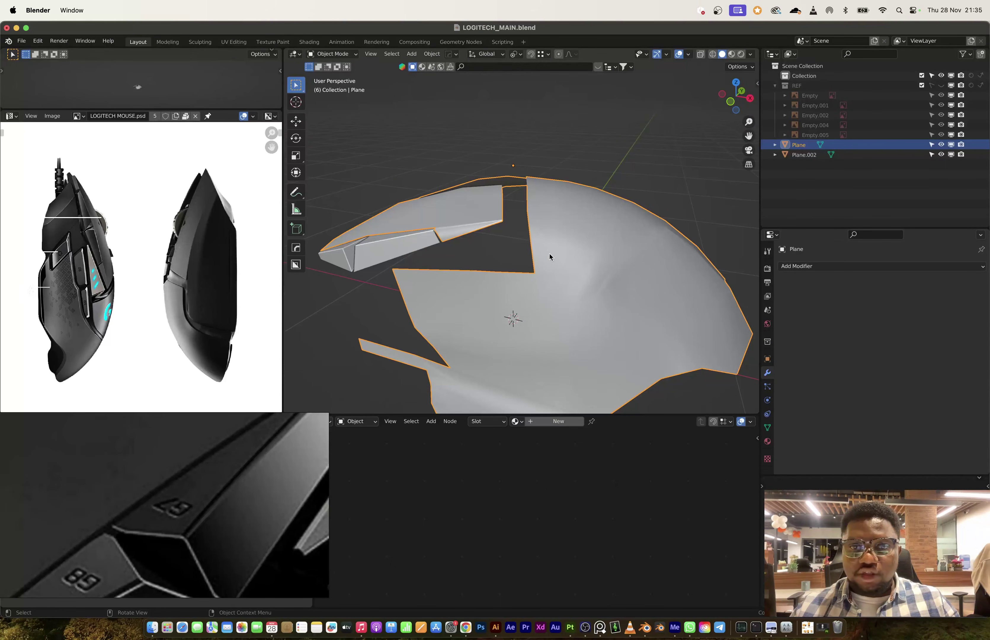
Fill faces across the gap between the main shell's front top panel and its rear section.
{"action": "key", "text": "Tab"}
{"action": "scroll", "coordinate": [525, 255], "scroll_direction": "up", "scroll_amount": 3}
{"action": "middle_click_drag", "start_coordinate": [525, 255], "coordinate": [491, 172], "text": "shift"}
{"action": "key", "text": "KP_1"}
{"action": "key", "text": "f"}
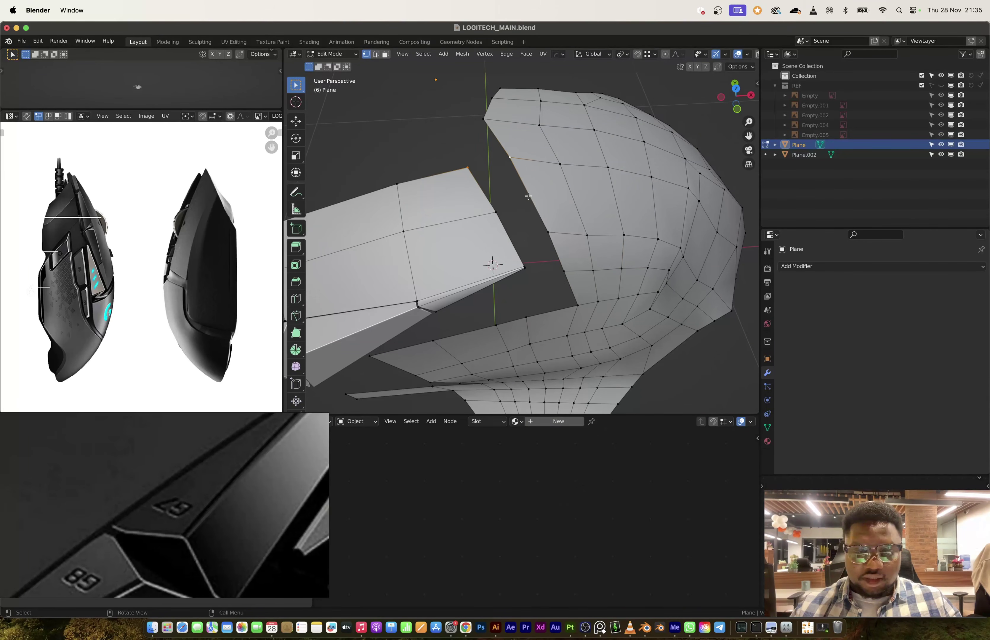
{"action": "key", "text": "f"}
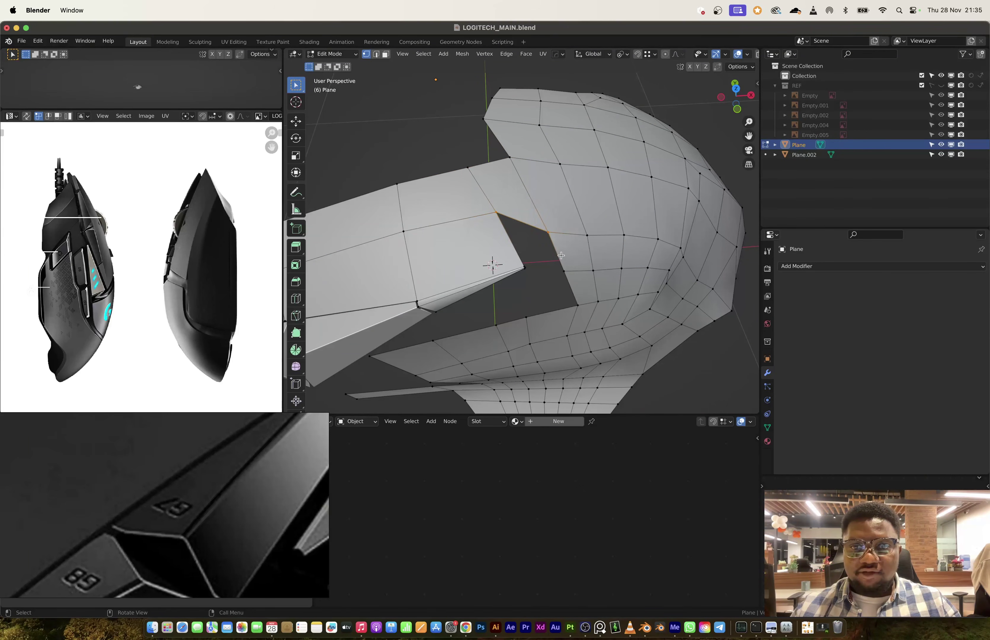
{"action": "key", "text": "f"}
{"action": "scroll", "coordinate": [537, 287], "scroll_direction": "up", "scroll_amount": 4}
{"action": "middle_click_drag", "start_coordinate": [557, 275], "coordinate": [538, 234]}
In front view, duplicate the lower edges of the G7 button and adjoining shell, offset about 0.0027 m in X and -0.0027 m in Z.
{"action": "middle_click_drag", "start_coordinate": [633, 250], "coordinate": [642, 239]}
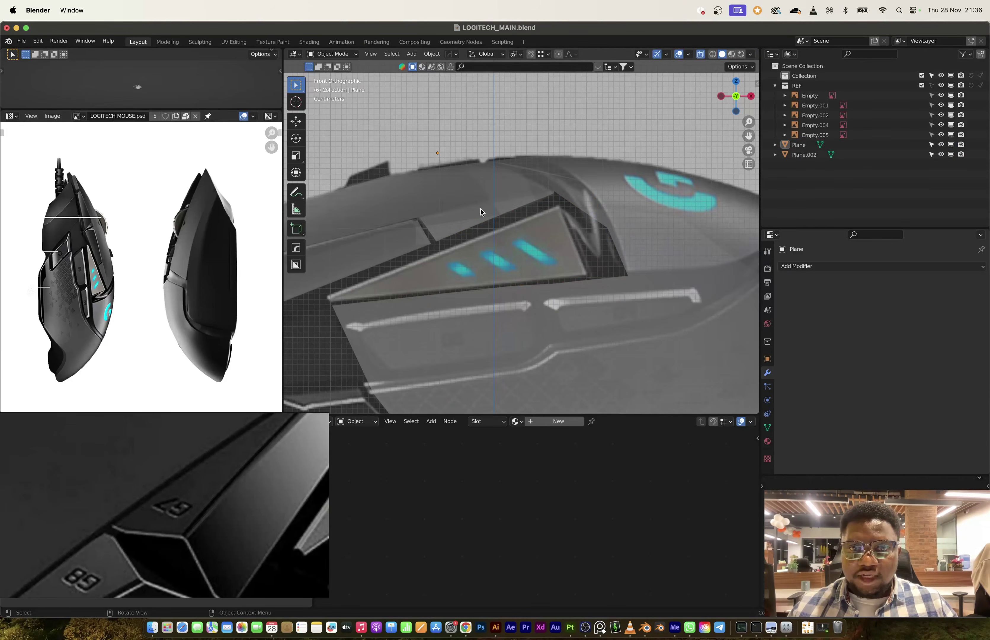
{"action": "left_click", "coordinate": [480, 211]}
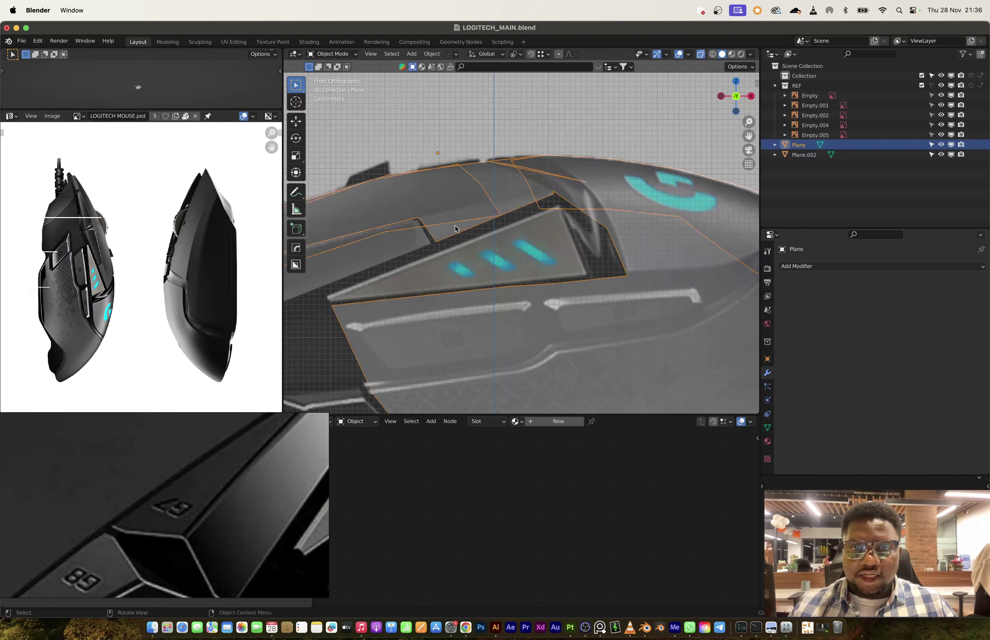
{"action": "left_click", "coordinate": [418, 239], "text": "shift"}
{"action": "middle_click_drag", "start_coordinate": [475, 238], "coordinate": [548, 203], "text": "shift"}
{"action": "key", "text": "Tab"}
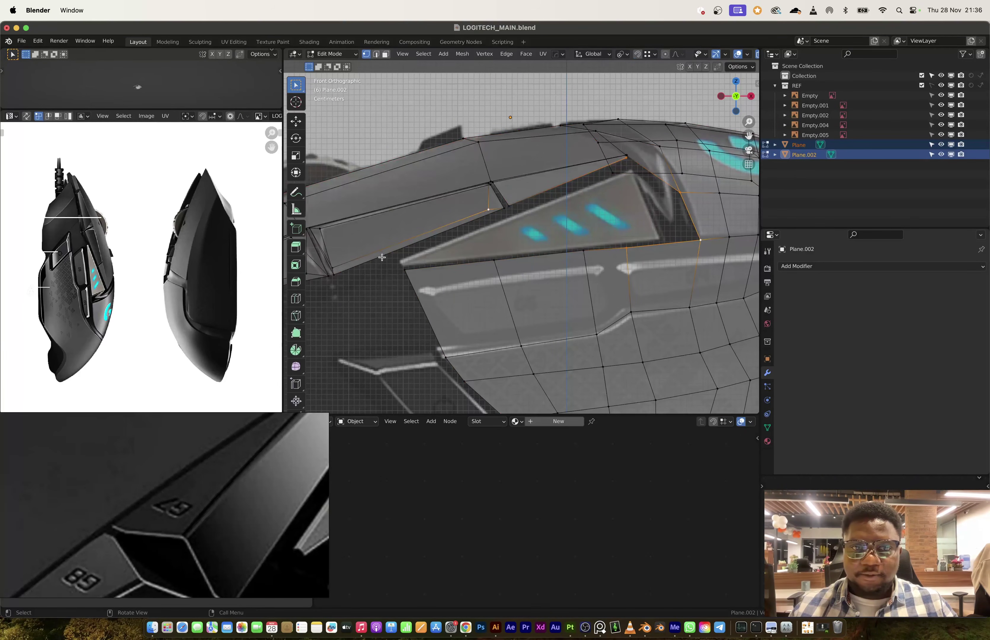
{"action": "left_click", "coordinate": [417, 261]}
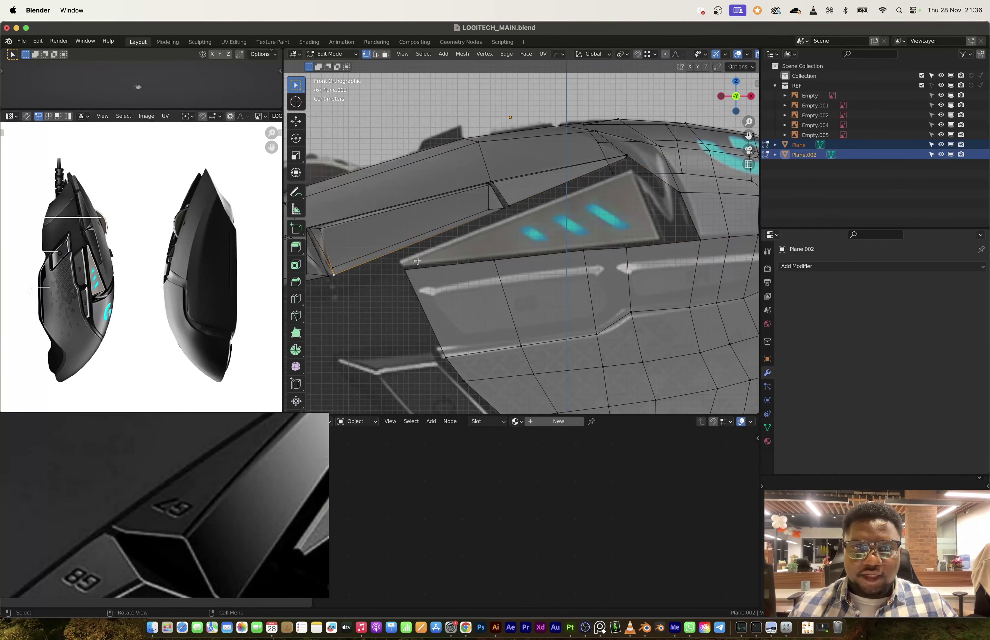
{"action": "left_click", "coordinate": [511, 211], "text": "shift"}
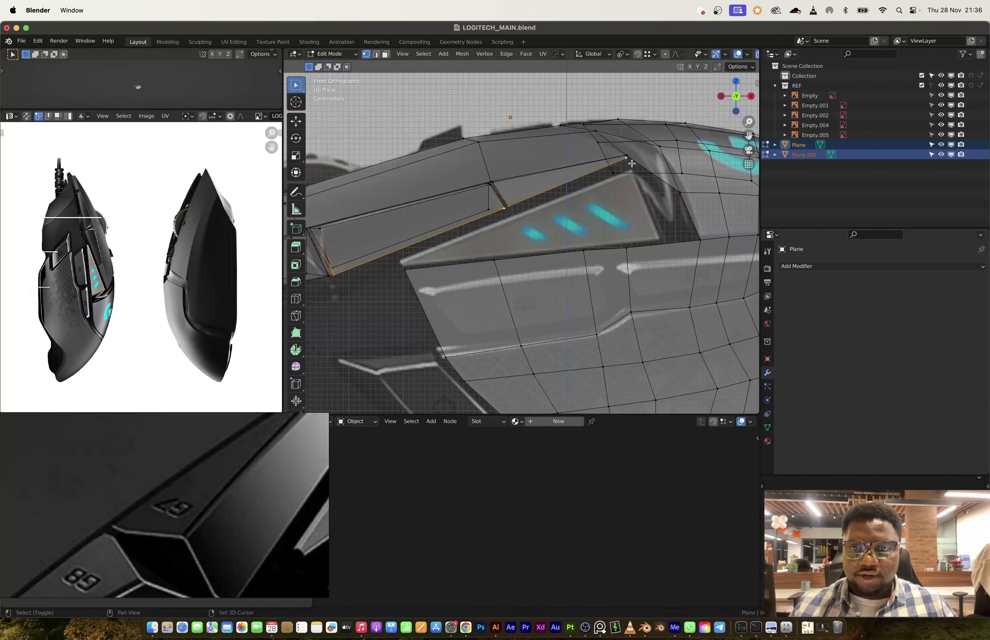
{"action": "key", "text": "g"}
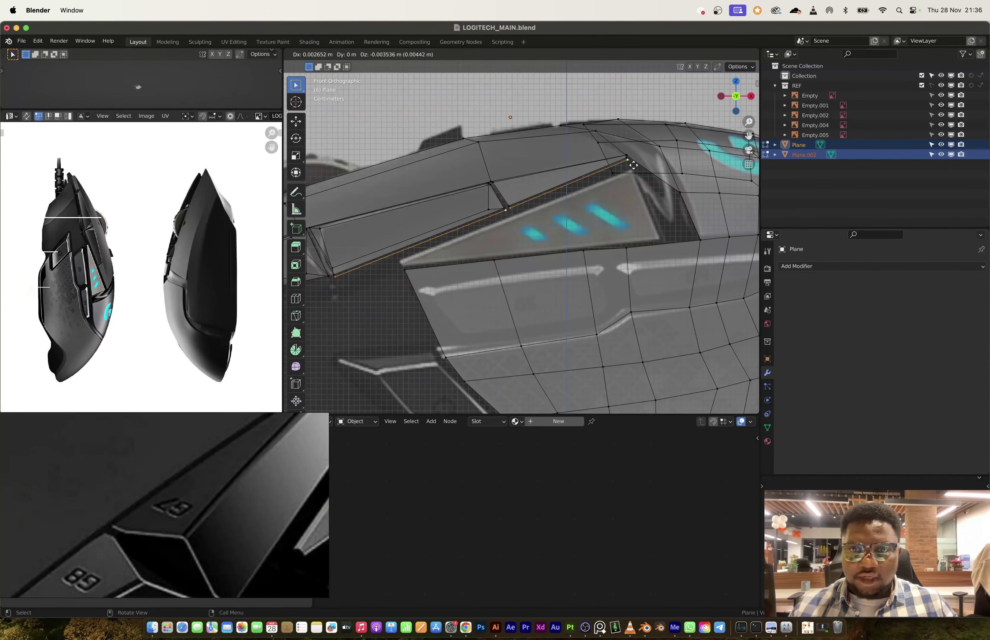
{"action": "left_click", "coordinate": [633, 165]}
Separate the duplicated edges from the shell and button meshes, and select the new edge object split from the shell.
{"action": "key", "text": "p"}
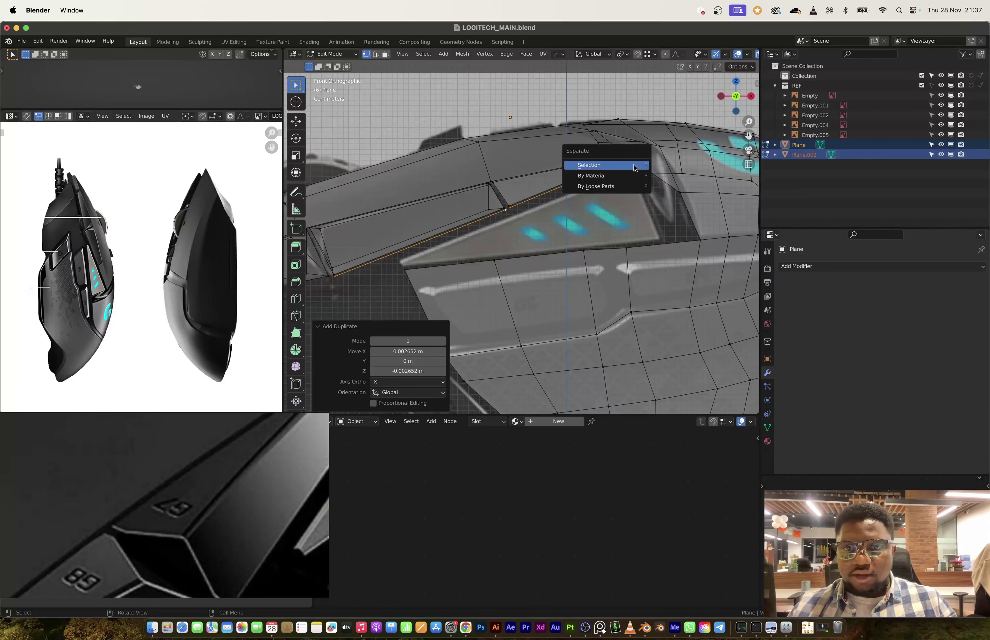
{"action": "left_click", "coordinate": [633, 165]}
{"action": "key", "text": "Tab"}
{"action": "left_click", "coordinate": [600, 174]}
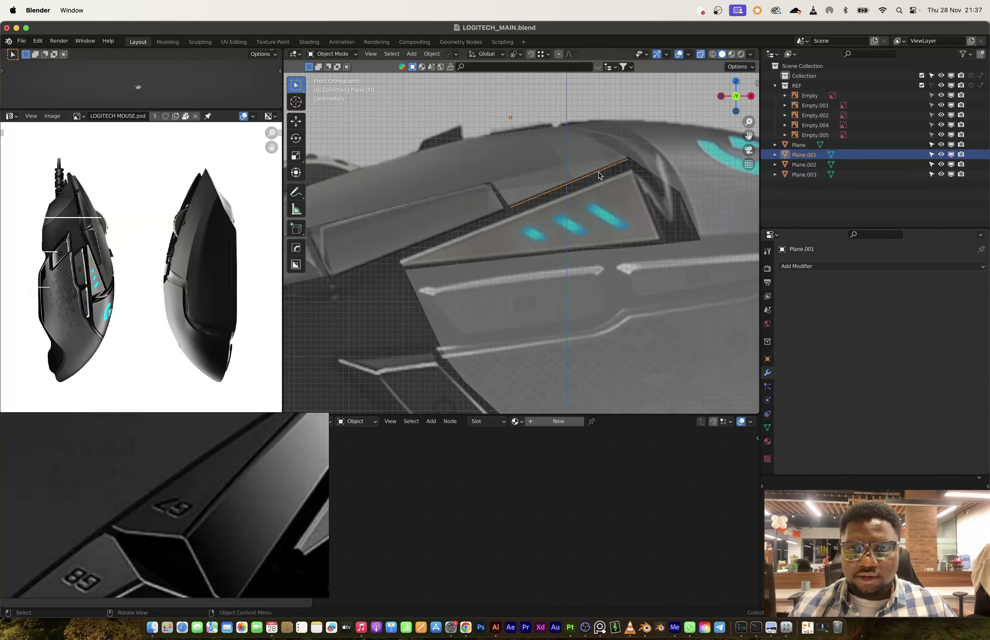
Join the two split edge objects into one and merge their vertices by distance.
{"action": "left_click", "coordinate": [493, 218], "text": "shift"}
{"action": "key", "text": "ctrl+j"}
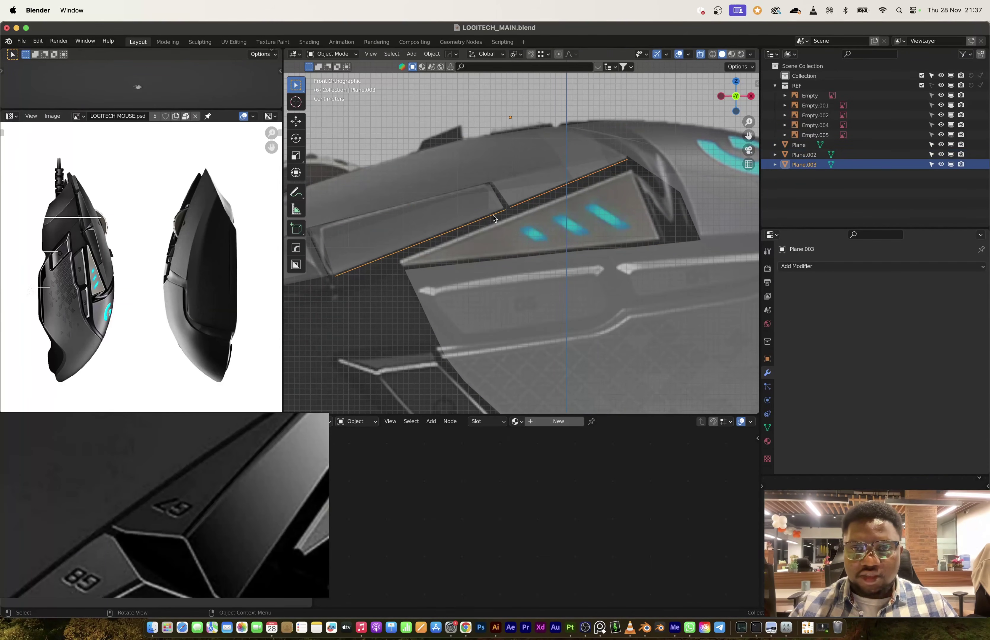
{"action": "key", "text": "Tab"}
{"action": "scroll", "coordinate": [510, 219], "scroll_direction": "up", "scroll_amount": 2}
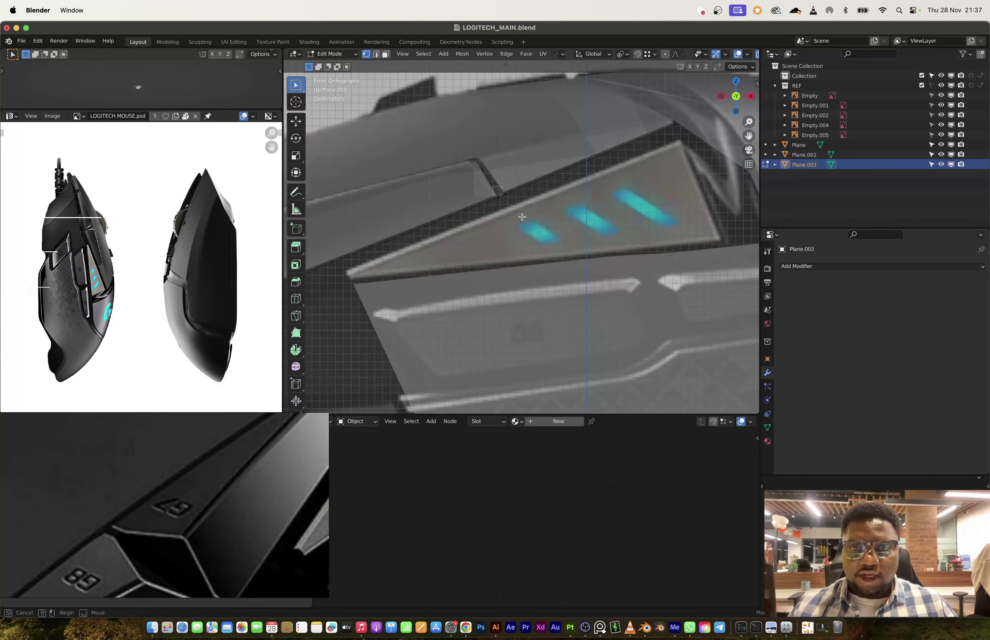
{"action": "key", "text": "m"}
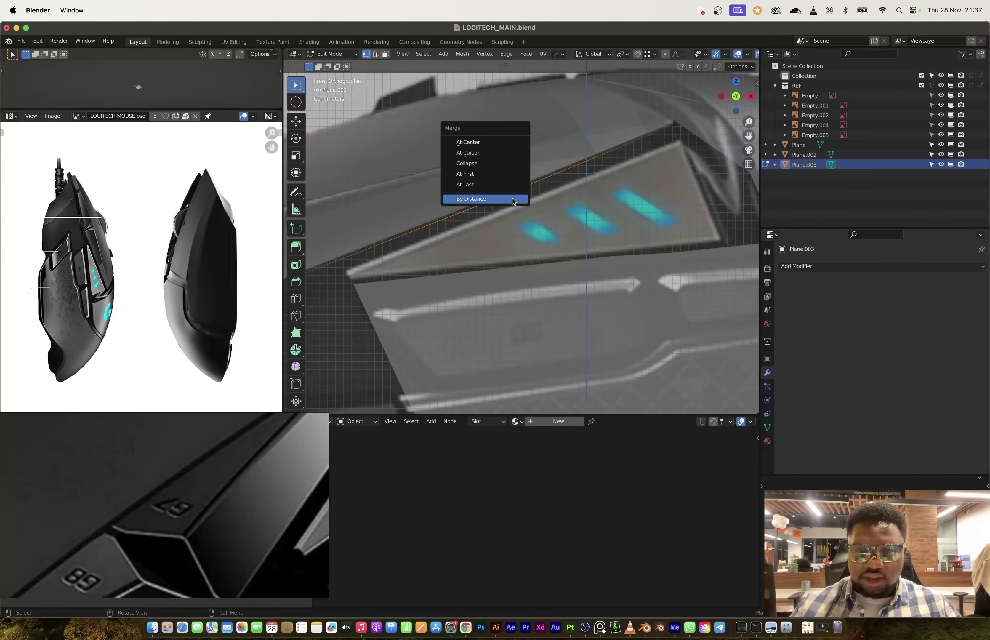
{"action": "left_click", "coordinate": [489, 184]}
{"action": "scroll", "coordinate": [553, 195], "scroll_direction": "down", "scroll_amount": 2}
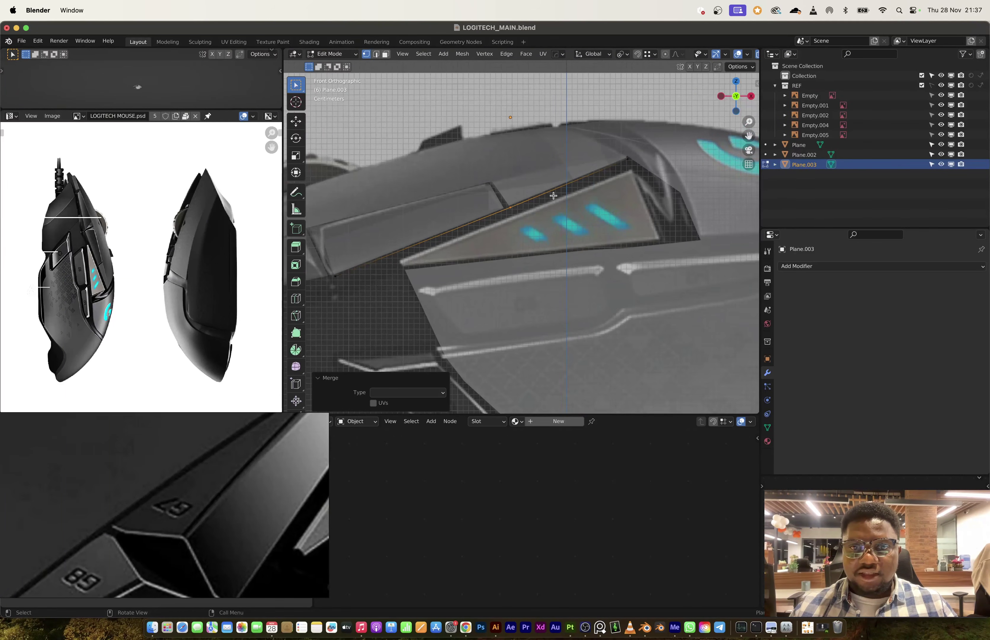
Dissolve the joined edge's intermediate vertices and move its two ends onto the triangular light panel's upper corners in front view.
{"action": "key", "text": "x"}
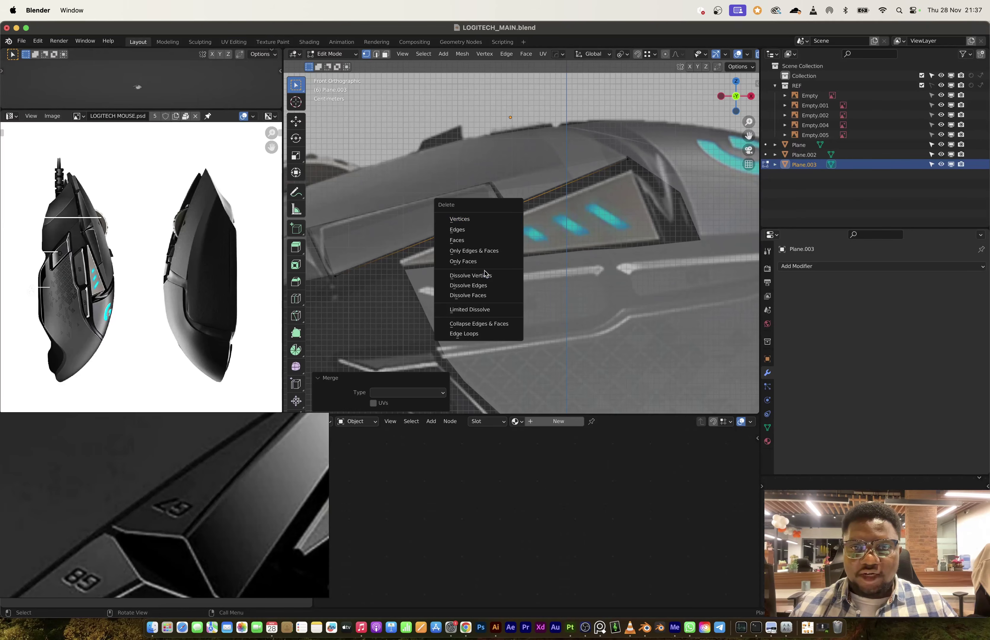
{"action": "left_click", "coordinate": [485, 274]}
{"action": "left_click", "coordinate": [623, 161]}
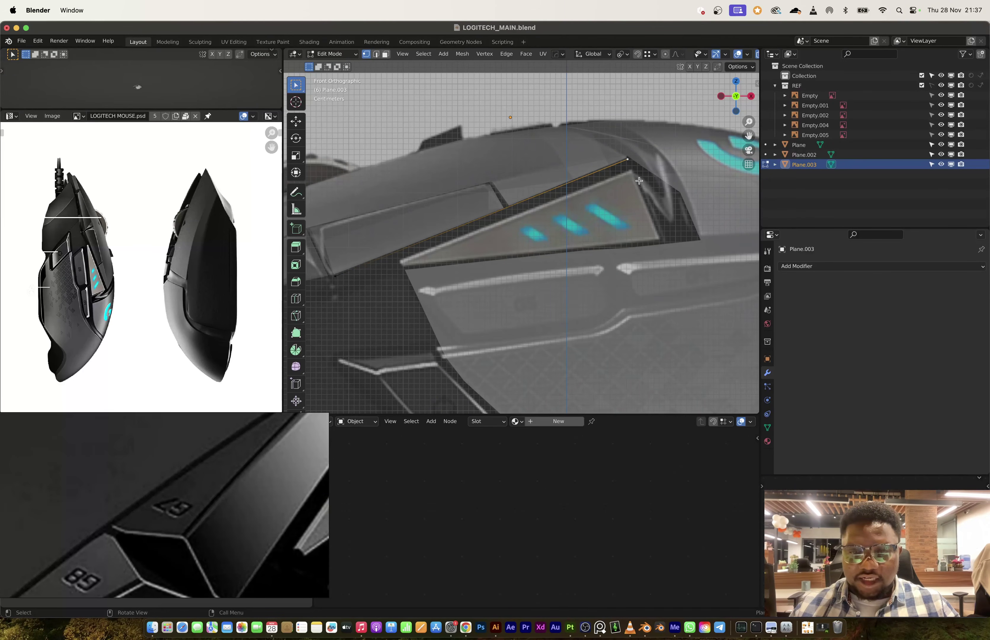
{"action": "key", "text": "g"}
{"action": "left_click", "coordinate": [642, 191]}
{"action": "left_click", "coordinate": [355, 278]}
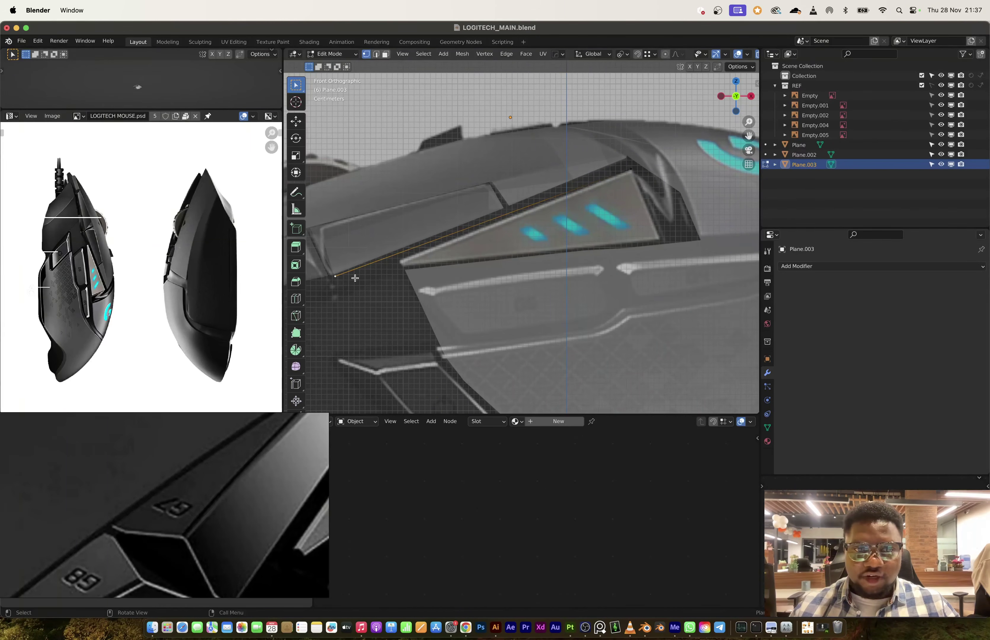
{"action": "key", "text": "g"}
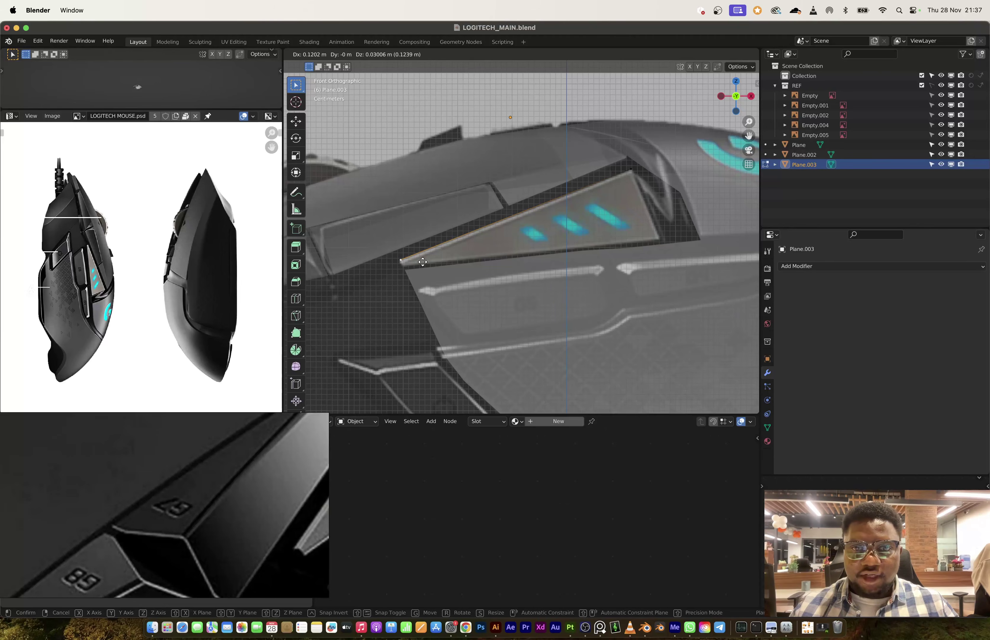
{"action": "left_click", "coordinate": [422, 261]}
In top view, move the edge's front end about 0.037 m along Y to match the light panel's reference outline.
{"action": "middle_click_drag", "start_coordinate": [423, 261], "coordinate": [554, 254]}
{"action": "scroll", "coordinate": [545, 281], "scroll_direction": "down", "scroll_amount": 6}
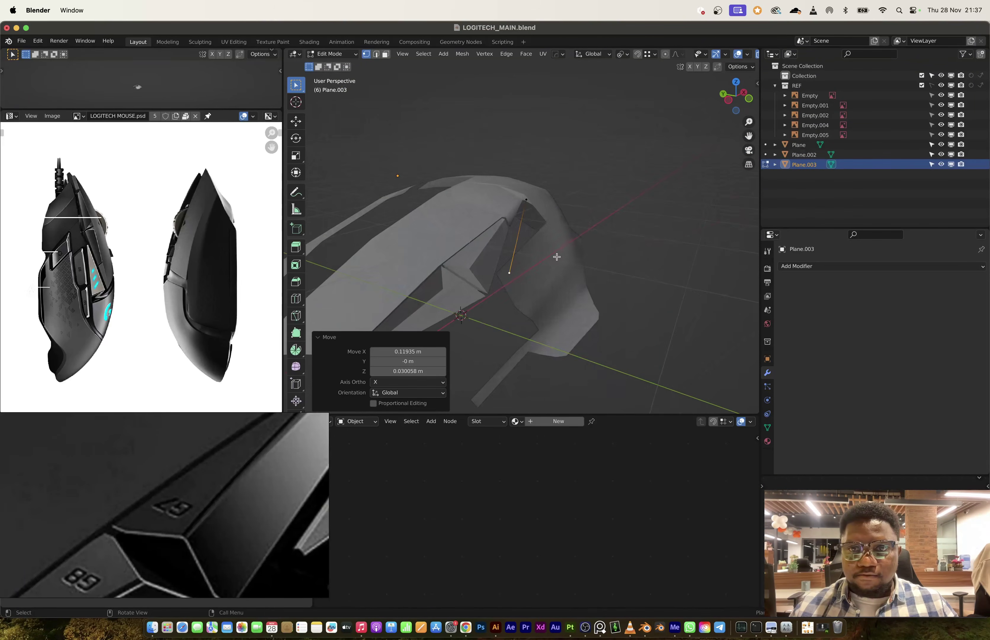
{"action": "key", "text": "KP_7"}
{"action": "scroll", "coordinate": [553, 250], "scroll_direction": "up", "scroll_amount": 2}
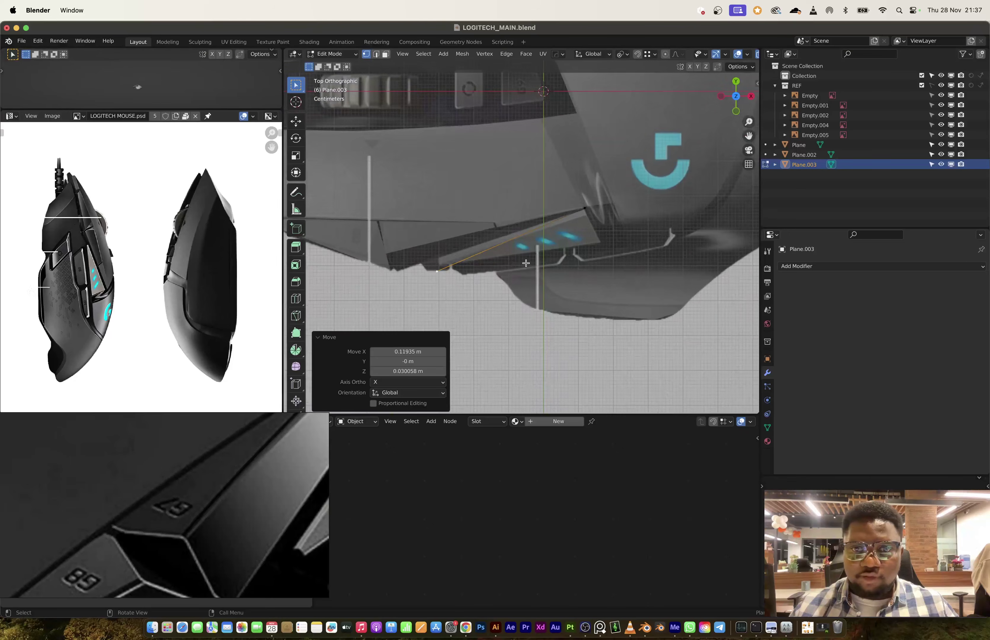
{"action": "key", "text": "g"}
{"action": "key", "text": "y"}
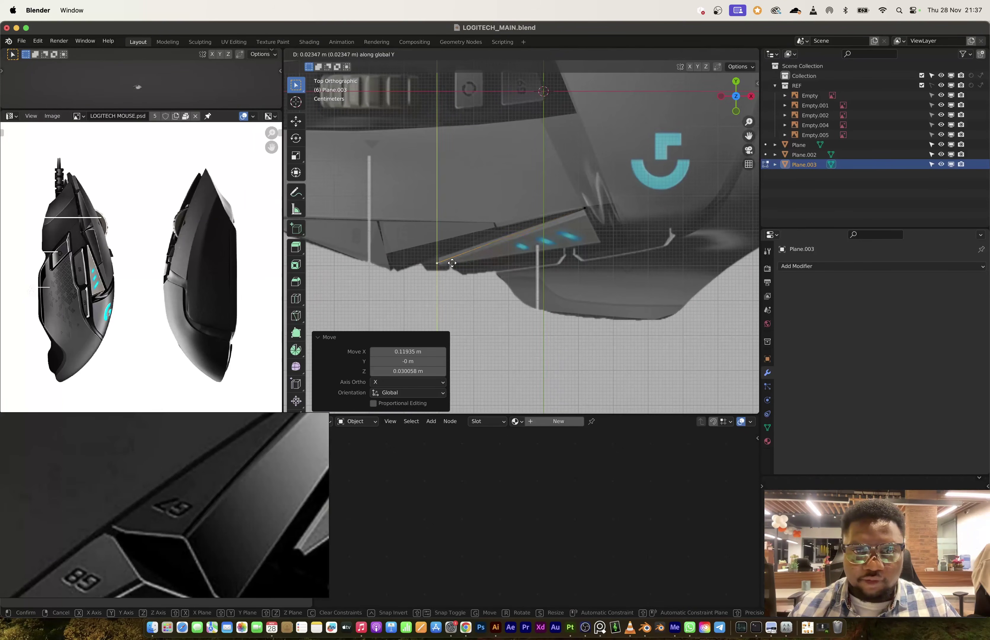
{"action": "left_click", "coordinate": [453, 258]}
{"action": "scroll", "coordinate": [560, 239], "scroll_direction": "up", "scroll_amount": 1}
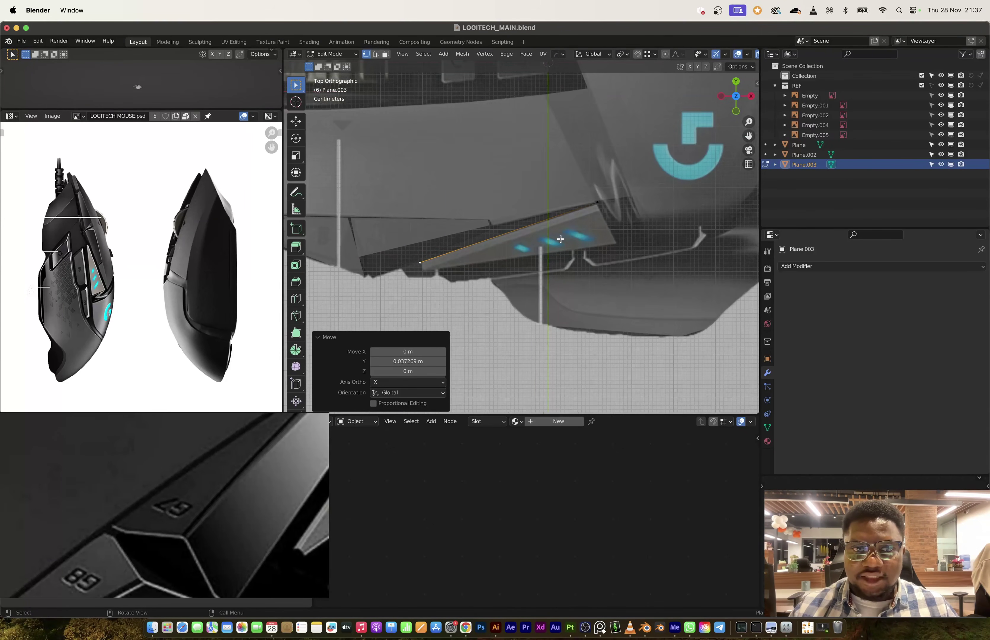
Extrude the edge into the triangular light panel's face in top view, and lower its two bottom corners in Z to match the front reference.
{"action": "left_click", "coordinate": [600, 213]}
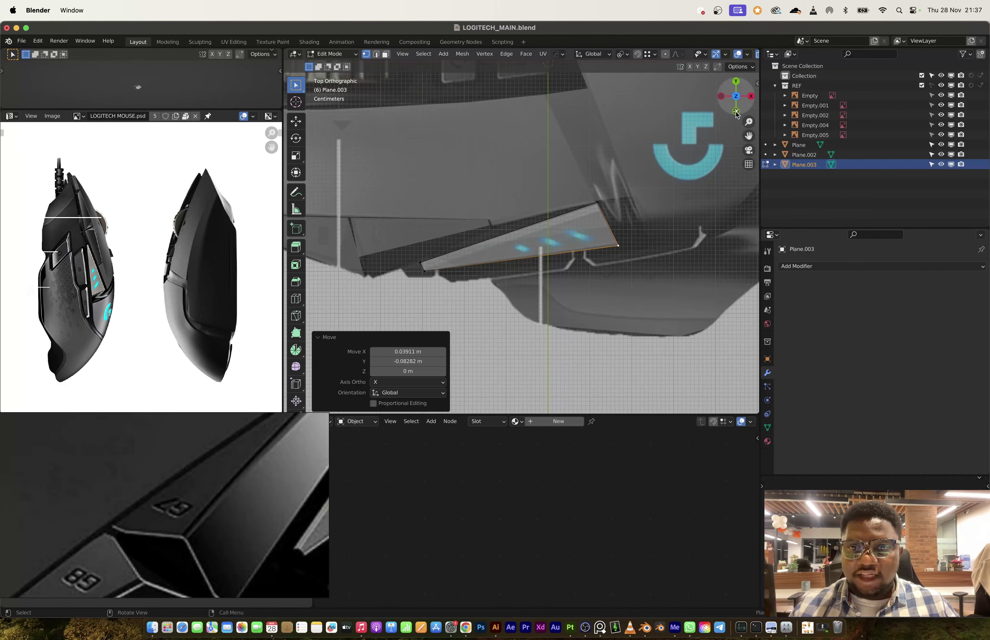
{"action": "left_click", "coordinate": [735, 111]}
{"action": "left_click", "coordinate": [437, 227], "text": "shift"}
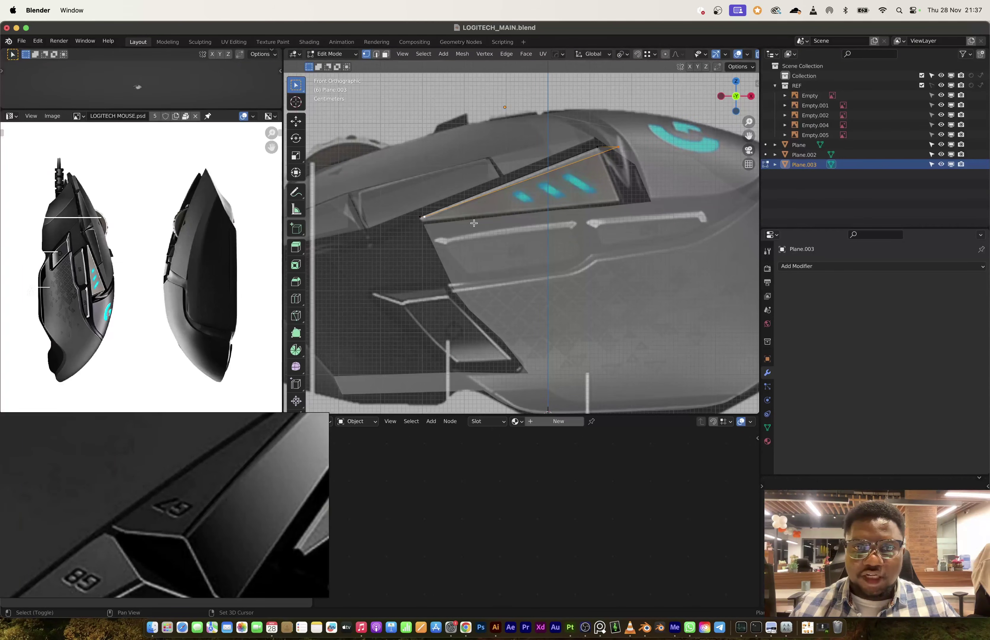
{"action": "key", "text": "g"}
{"action": "key", "text": "z"}
{"action": "left_click", "coordinate": [466, 230]}
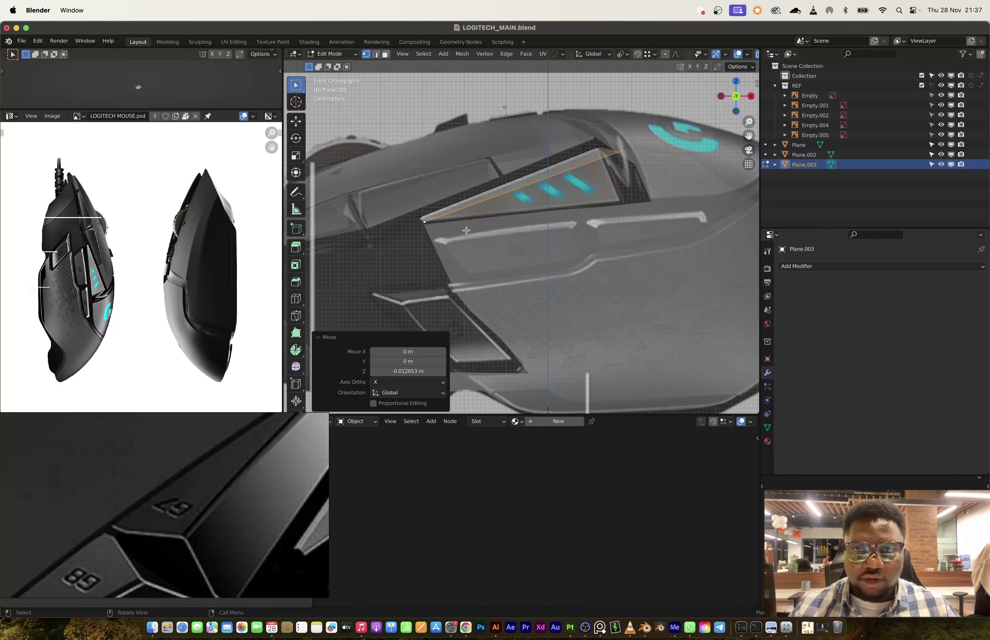
{"action": "left_click", "coordinate": [627, 157]}
{"action": "key", "text": "g"}
{"action": "key", "text": "z"}
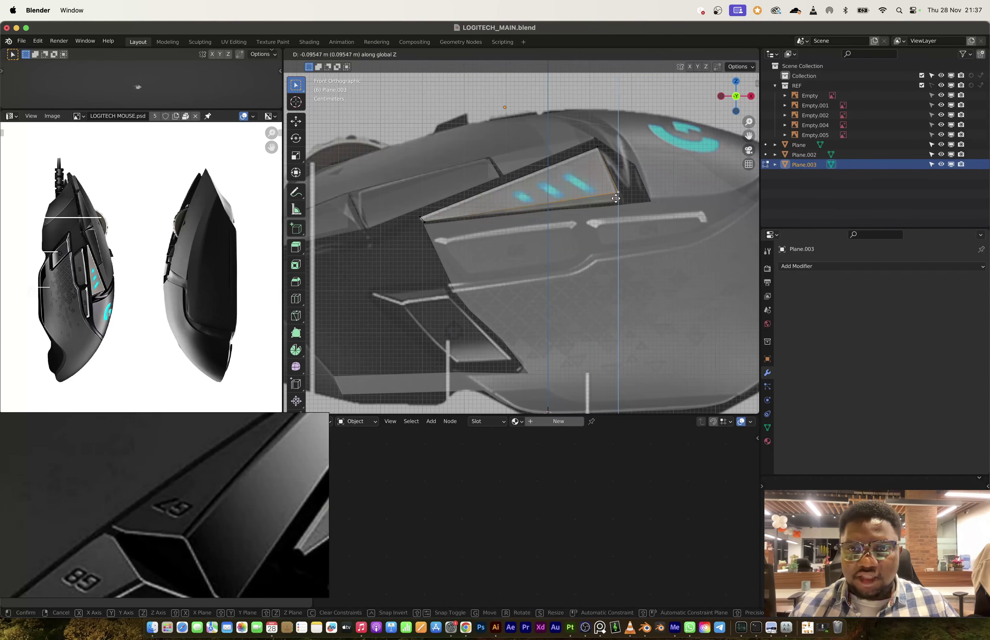
{"action": "left_click", "coordinate": [618, 207]}
Extrude the whole triangular light panel to give it thickness.
{"action": "middle_click_drag", "start_coordinate": [618, 207], "coordinate": [590, 245]}
{"action": "key", "text": "a"}
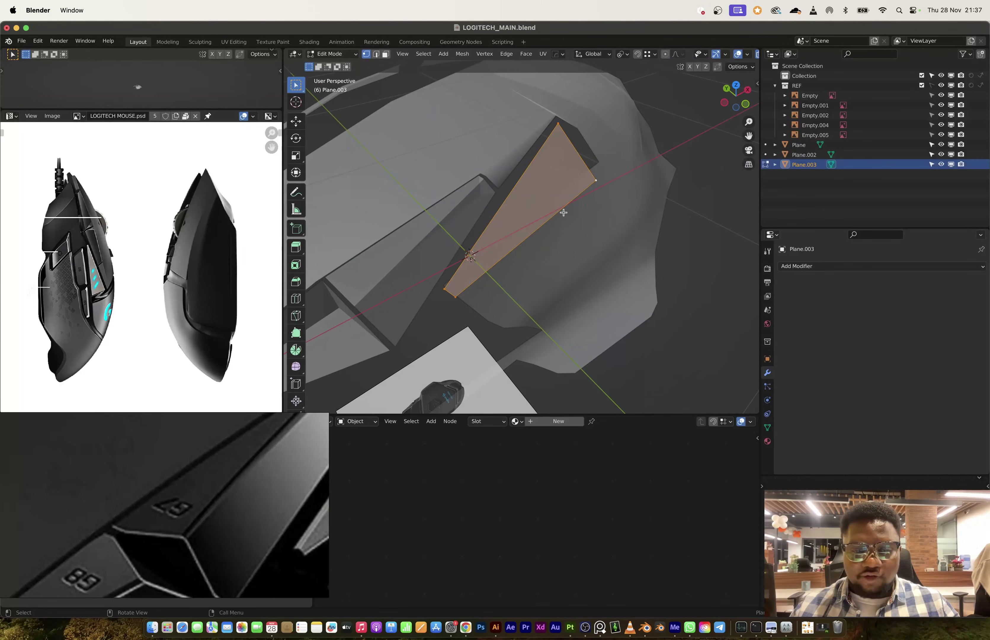
{"action": "key", "text": "g"}
{"action": "key", "text": "z"}
{"action": "key", "text": "z"}
{"action": "key", "text": "y"}
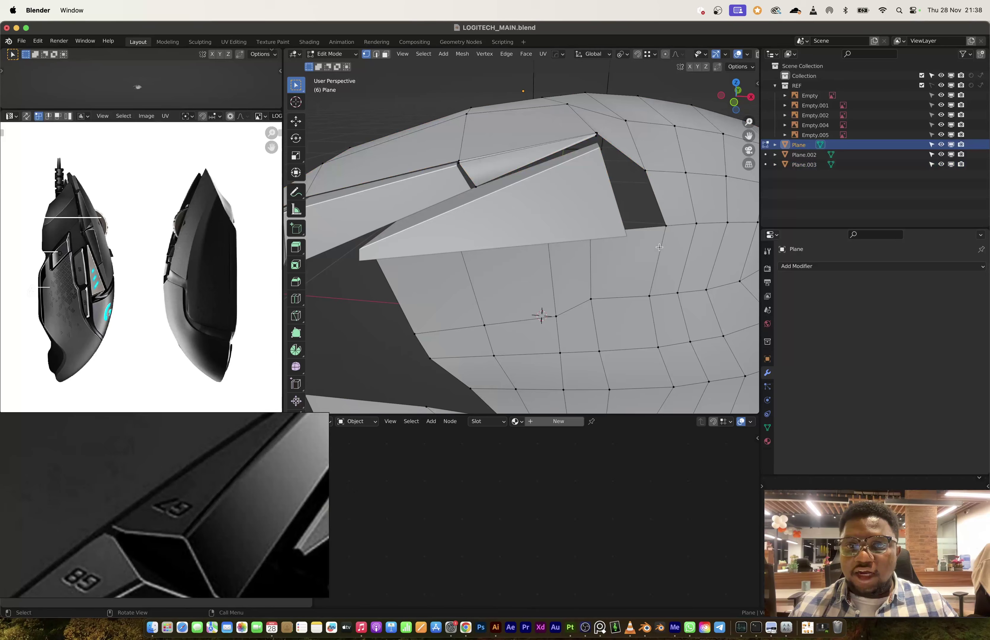
{"action": "middle_click_drag", "start_coordinate": [659, 247], "coordinate": [572, 261]}
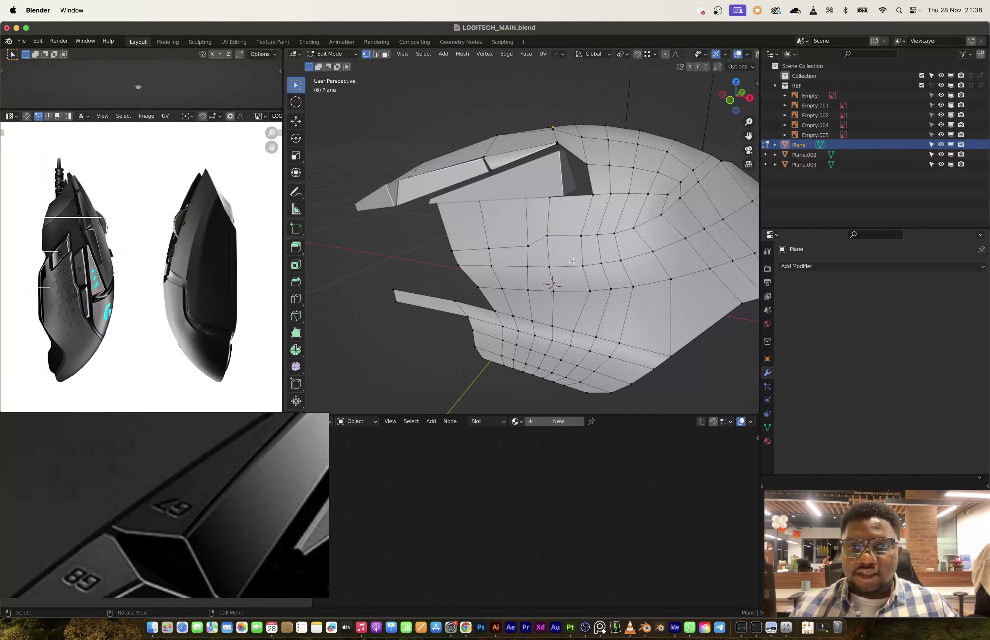
{"action": "key", "text": "2"}
{"action": "left_click", "coordinate": [552, 228], "text": "alt"}
{"action": "key", "text": "g"}
{"action": "key", "text": "g"}
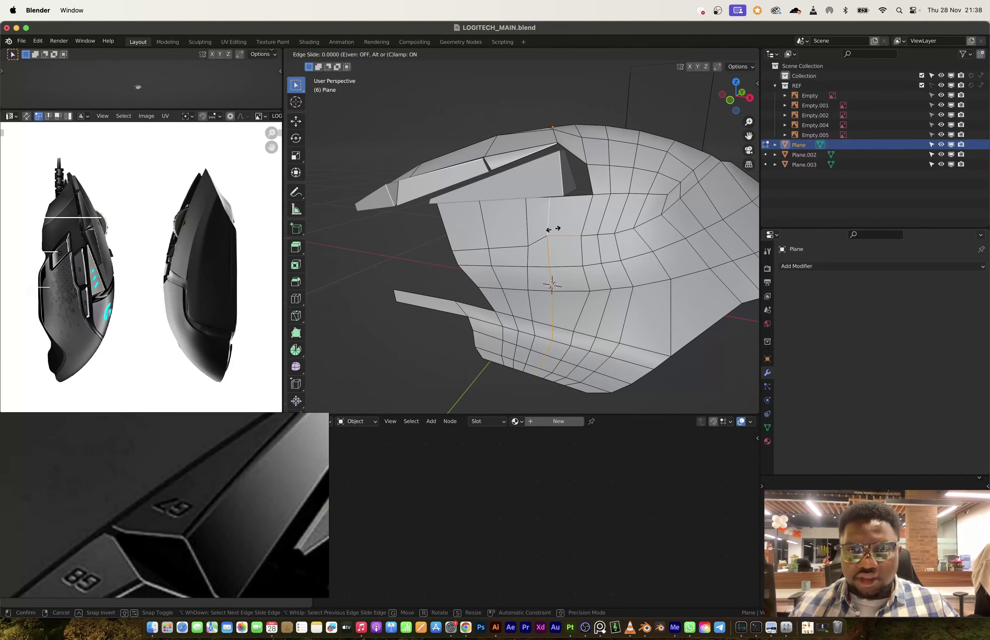
{"action": "left_click", "coordinate": [552, 234]}
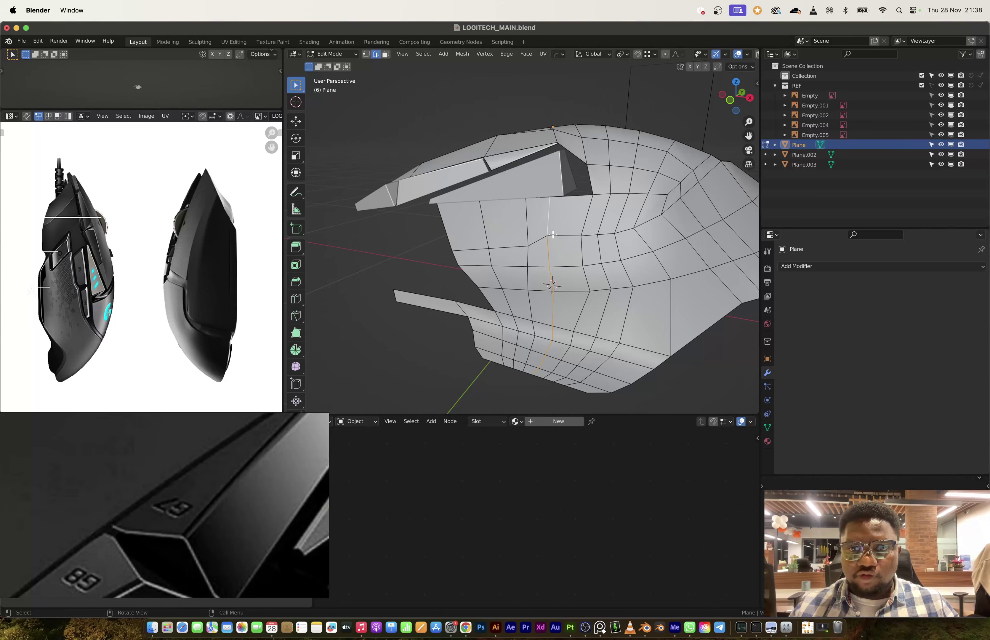
Slide the main shell's upper edge vertex to the light panel's lower rear corner and fill the opening behind the panel.
{"action": "key", "text": "1"}
{"action": "left_click", "coordinate": [548, 197]}
{"action": "key", "text": "g"}
{"action": "key", "text": "g"}
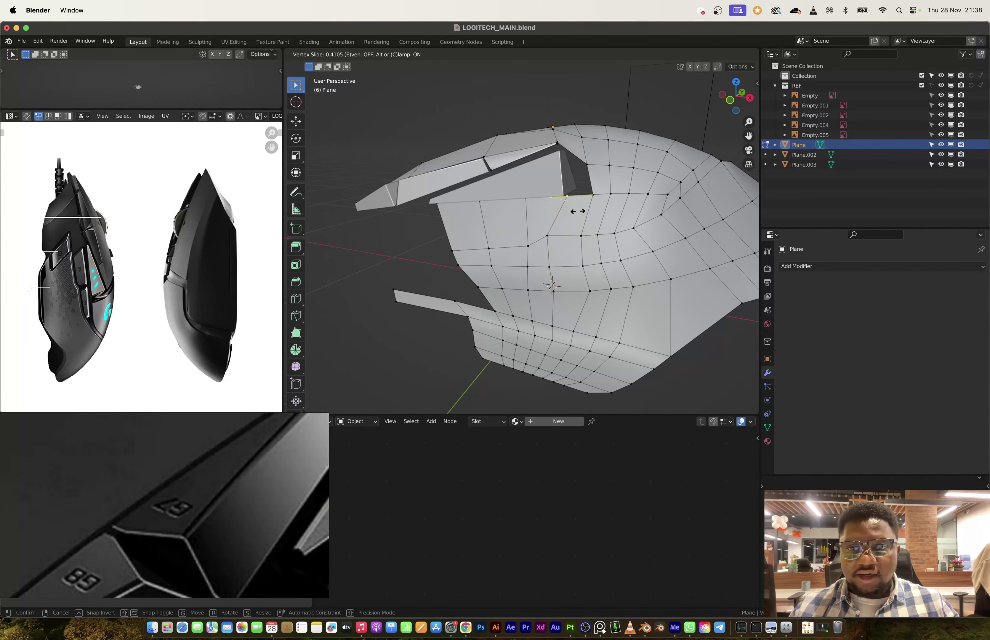
{"action": "left_click", "coordinate": [579, 211]}
{"action": "middle_click_drag", "start_coordinate": [589, 195], "coordinate": [595, 152]}
{"action": "scroll", "coordinate": [577, 208], "scroll_direction": "up", "scroll_amount": 3}
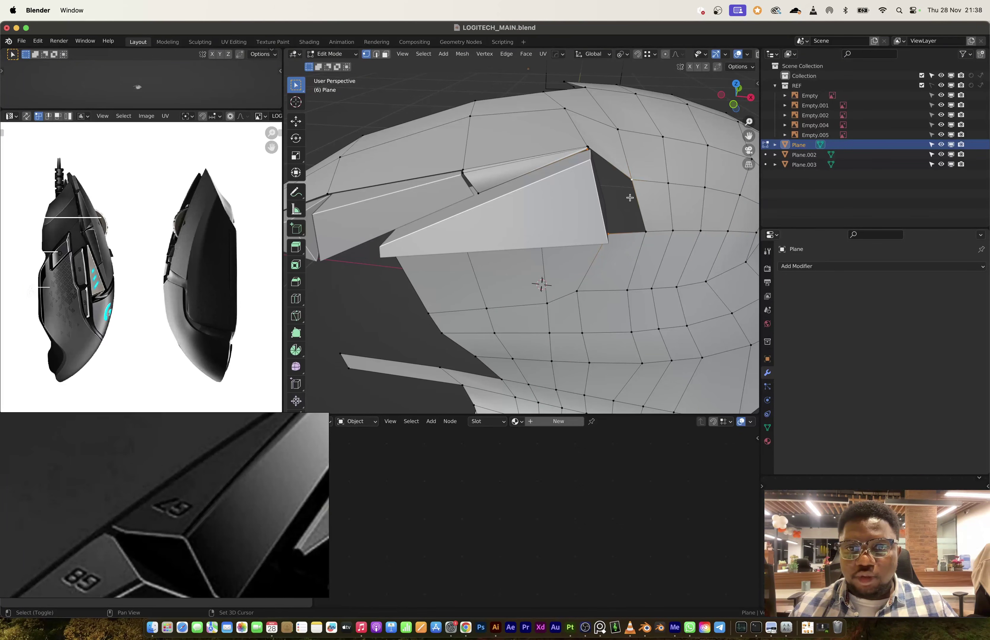
In front view, duplicate a shell corner vertex onto the front side button and extrude it 0.294 m in X and 0.037 m in Z.
{"action": "middle_click_drag", "start_coordinate": [628, 241], "coordinate": [434, 267], "text": "alt"}
{"action": "key", "text": "g"}
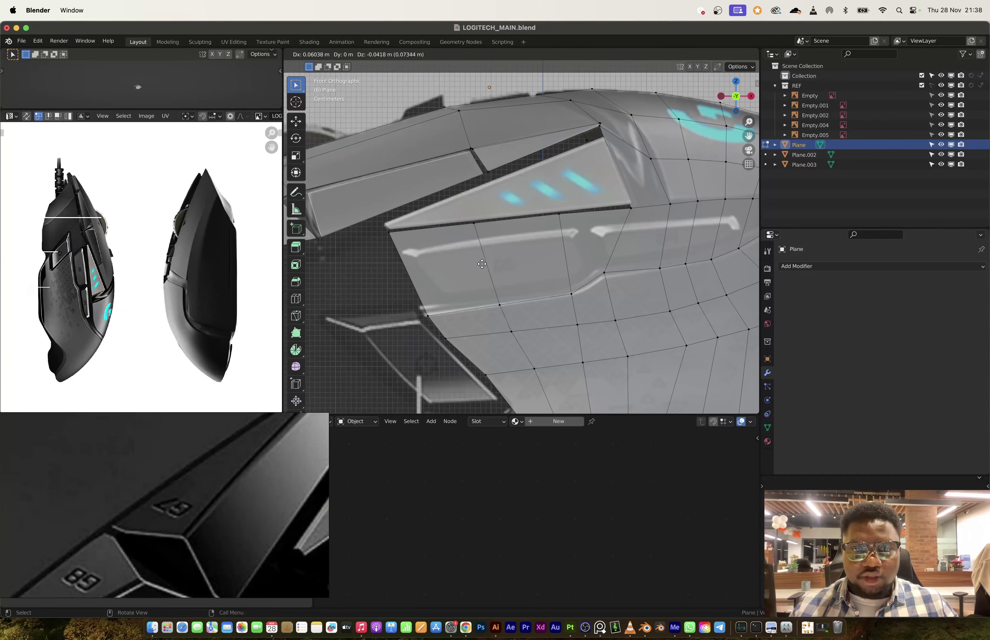
{"action": "left_click", "coordinate": [480, 265]}
{"action": "scroll", "coordinate": [441, 266], "scroll_direction": "up", "scroll_amount": 1}
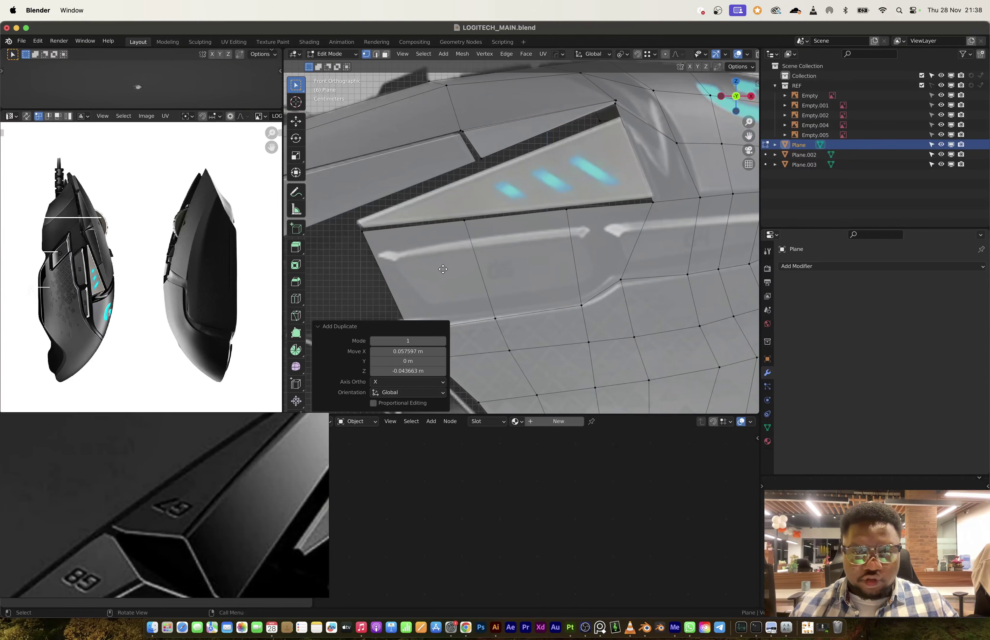
{"action": "key", "text": "g"}
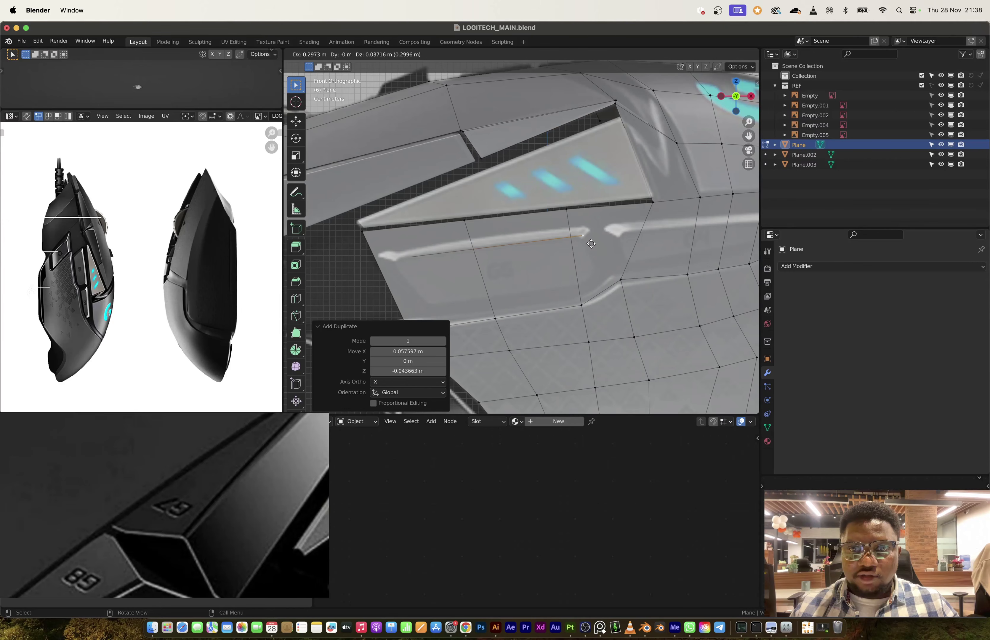
{"action": "left_click", "coordinate": [590, 244]}
Extrude the side button outline down its rear end and forward along its lower edge, and shift the last vertex to fit the reference.
{"action": "key", "text": "e"}
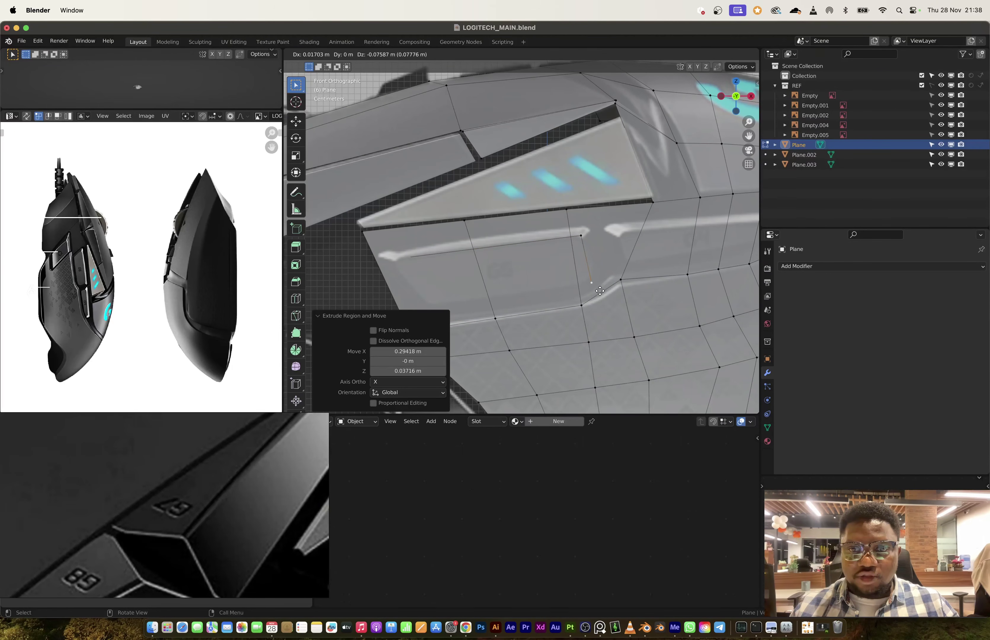
{"action": "left_click", "coordinate": [599, 290]}
{"action": "key", "text": "e"}
{"action": "left_click", "coordinate": [422, 317]}
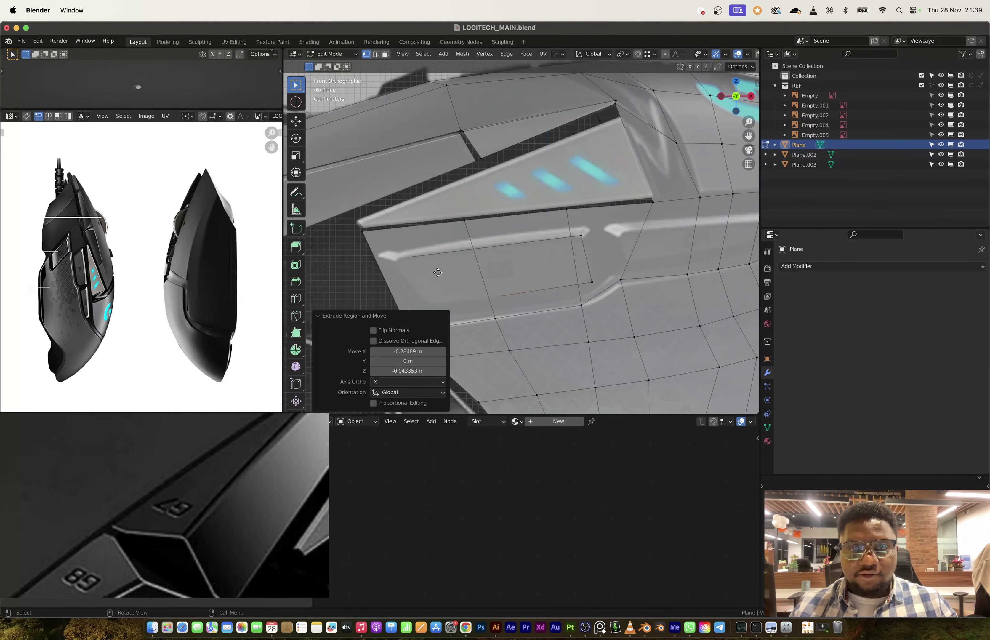
{"action": "key", "text": "g"}
{"action": "left_click", "coordinate": [464, 264]}
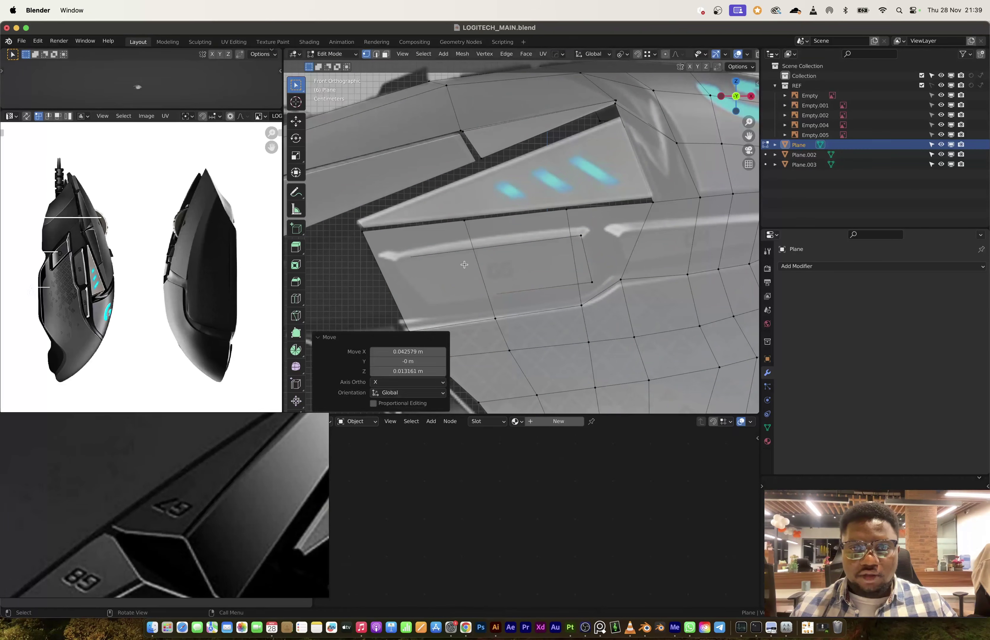
Close the side button outline with a front edge, separate it from the main shell, and select the new outline object.
{"action": "key", "text": "KP_7"}
{"action": "key", "text": "alt+z"}
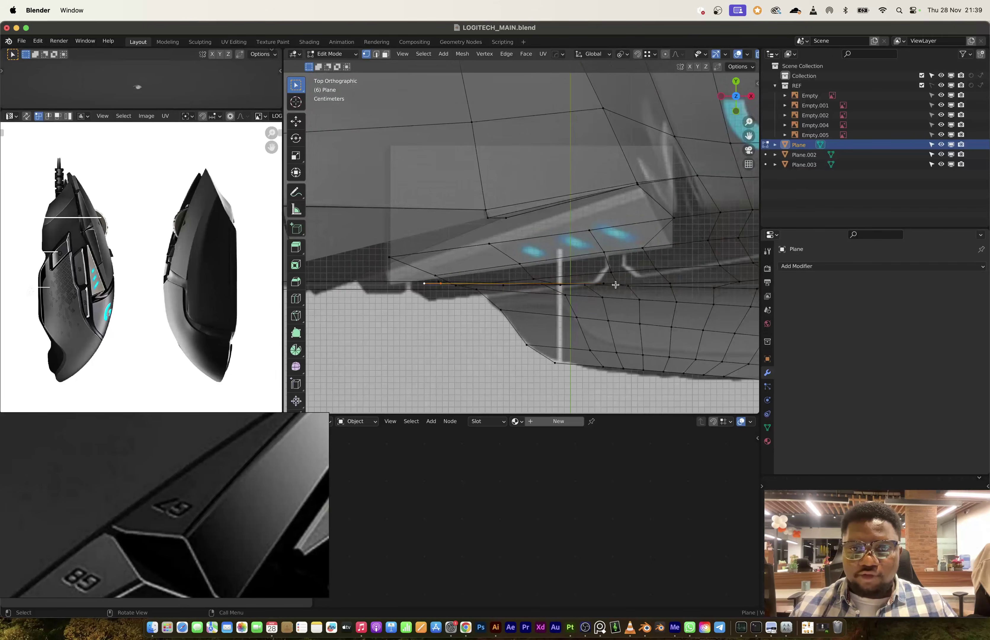
{"action": "scroll", "coordinate": [620, 289], "scroll_direction": "up", "scroll_amount": 1}
{"action": "middle_click_drag", "start_coordinate": [627, 299], "coordinate": [630, 239]}
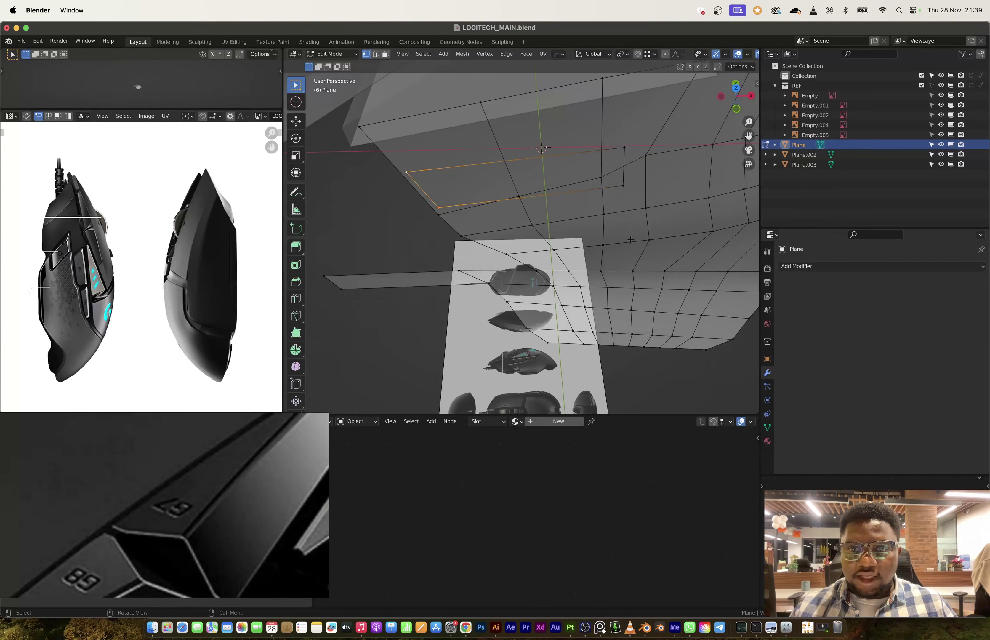
{"action": "key", "text": "shift+d"}
{"action": "right_click", "coordinate": [626, 184]}
{"action": "key", "text": "p"}
{"action": "left_click", "coordinate": [623, 183]}
{"action": "key", "text": "Tab"}
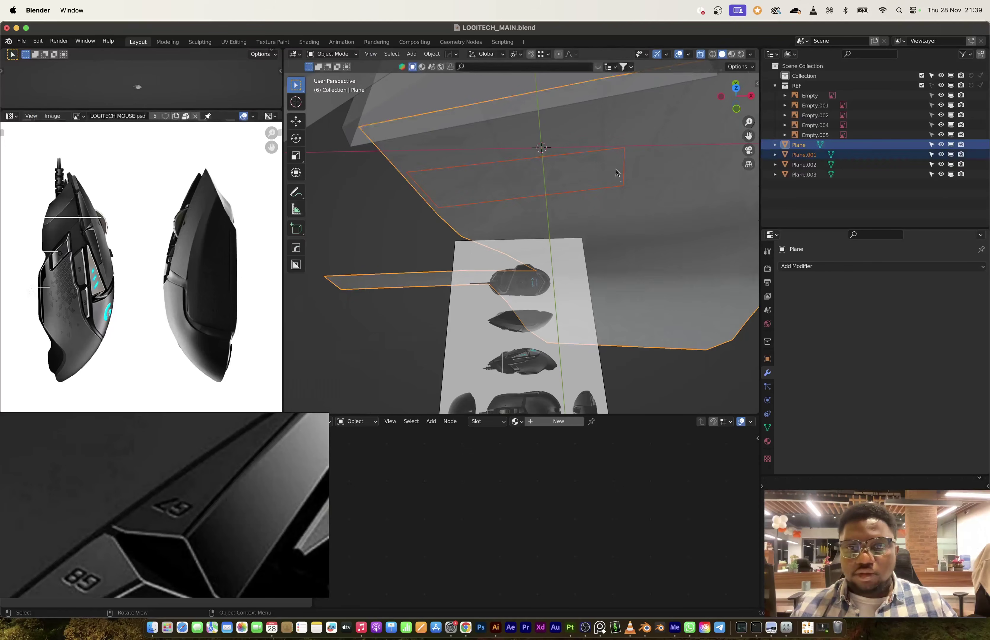
{"action": "left_click", "coordinate": [627, 151], "text": "ctrl"}
{"action": "left_click", "coordinate": [625, 154]}
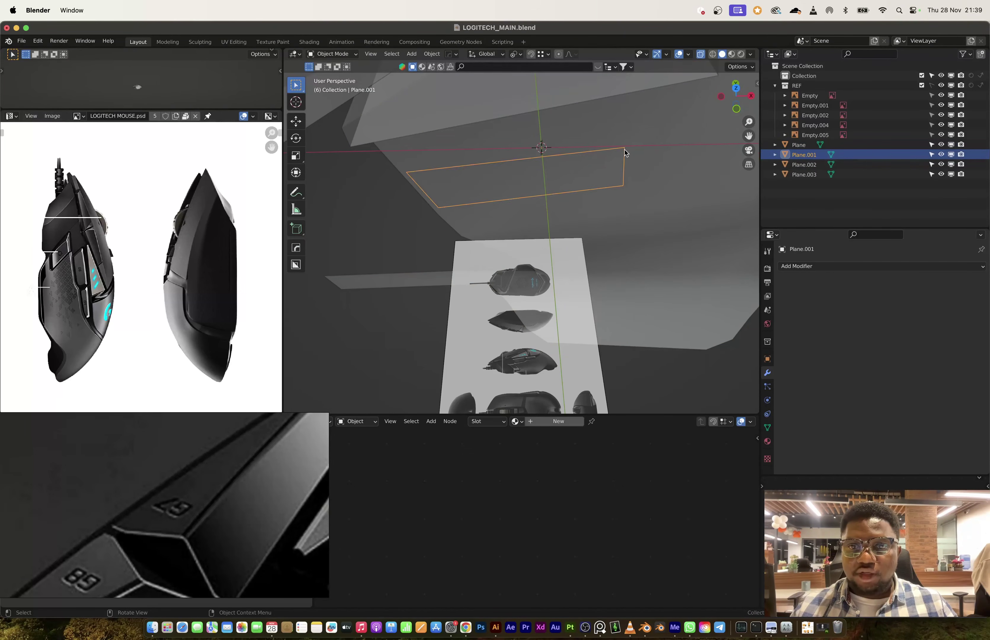
In top view, move the front end of the side button outline -0.035 m along Y to follow the reference.
{"action": "key", "text": "Tab"}
{"action": "left_click", "coordinate": [735, 87]}
{"action": "scroll", "coordinate": [600, 203], "scroll_direction": "up", "scroll_amount": 1}
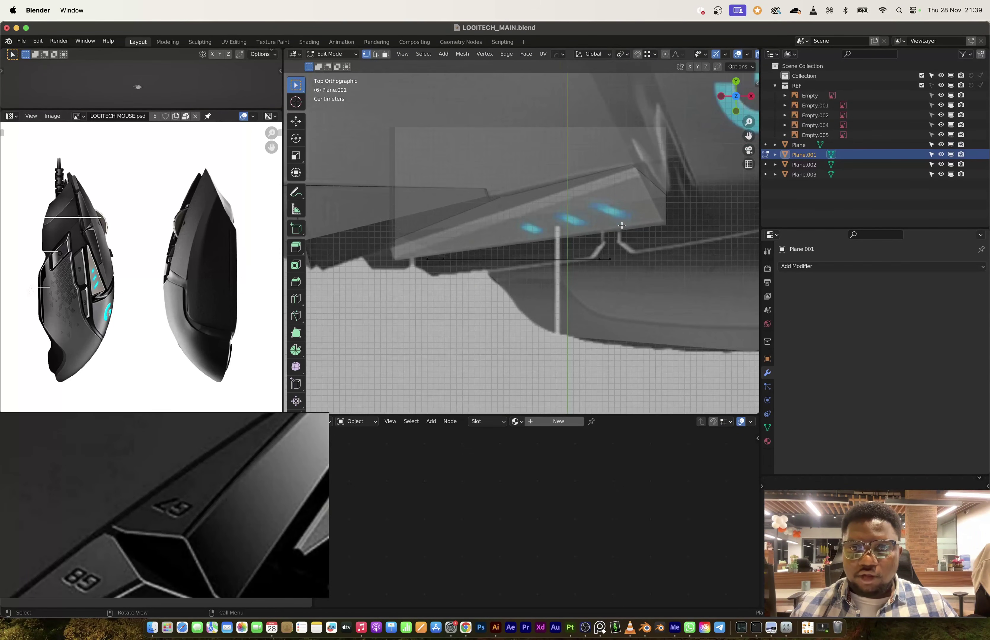
{"action": "left_click", "coordinate": [604, 258], "text": "alt"}
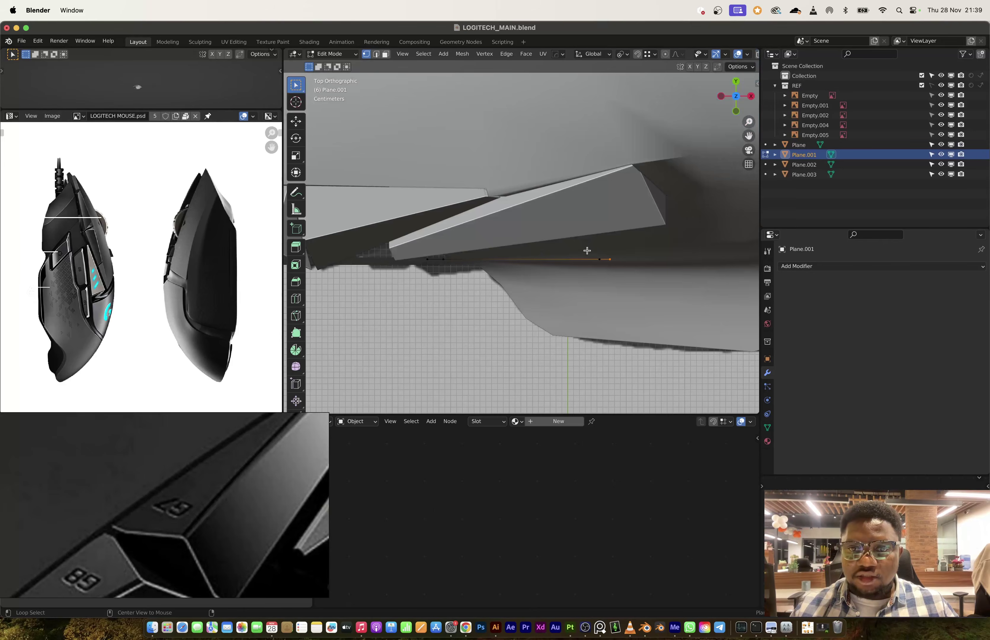
{"action": "key", "text": "alt+z"}
{"action": "key", "text": "alt+z"}
{"action": "key", "text": "g"}
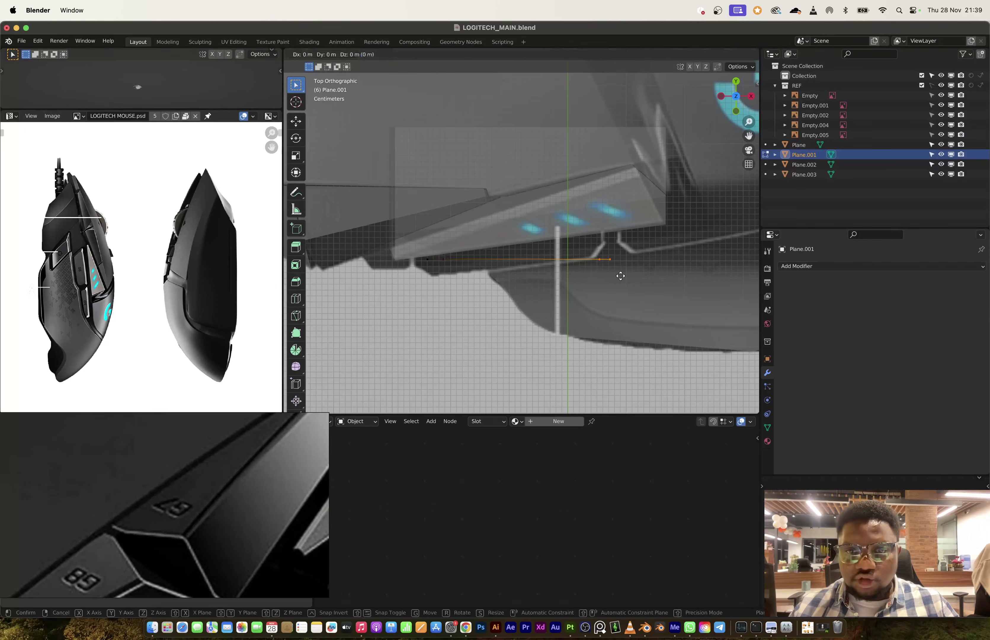
{"action": "left_click", "coordinate": [618, 275]}
{"action": "left_click", "coordinate": [428, 258]}
{"action": "key", "text": "g"}
{"action": "key", "text": "y"}
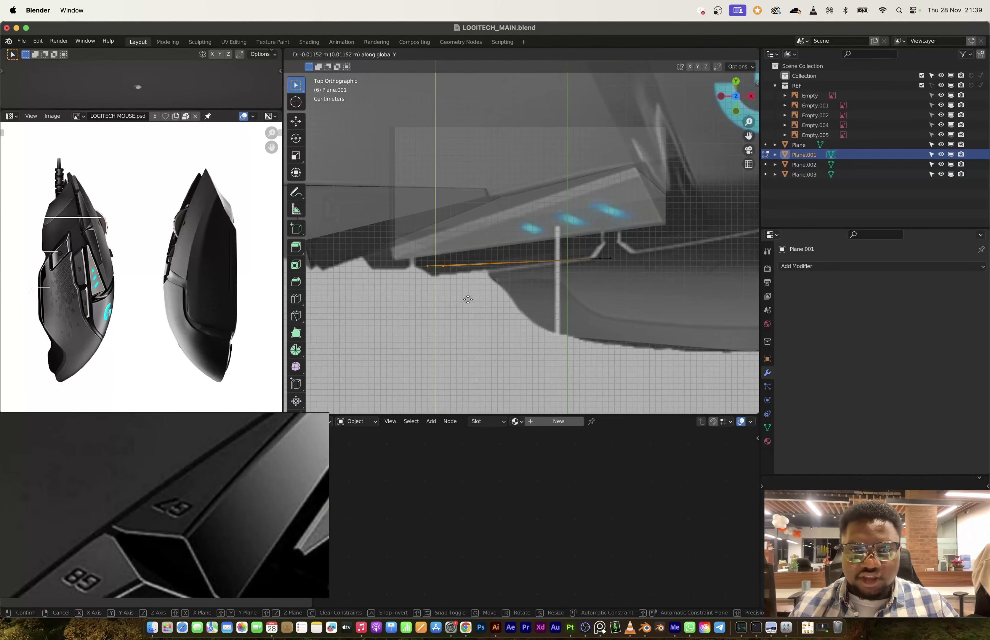
{"action": "left_click", "coordinate": [461, 313]}
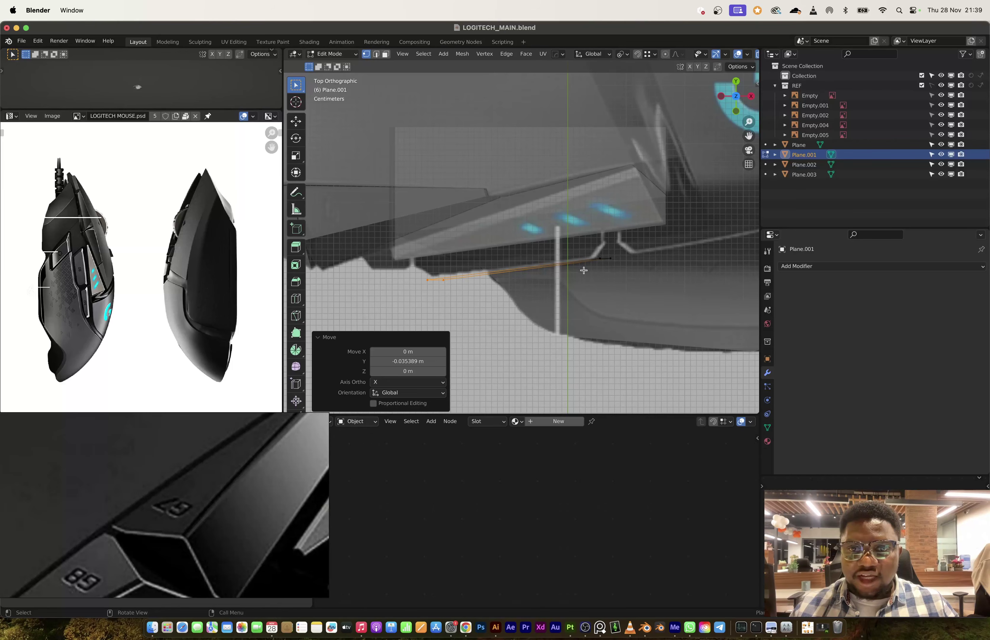
In front view, bevel the outline's corner vertices with a width of about 0.0786 m and one segment, and fill the outline with a face.
{"action": "left_click", "coordinate": [735, 111]}
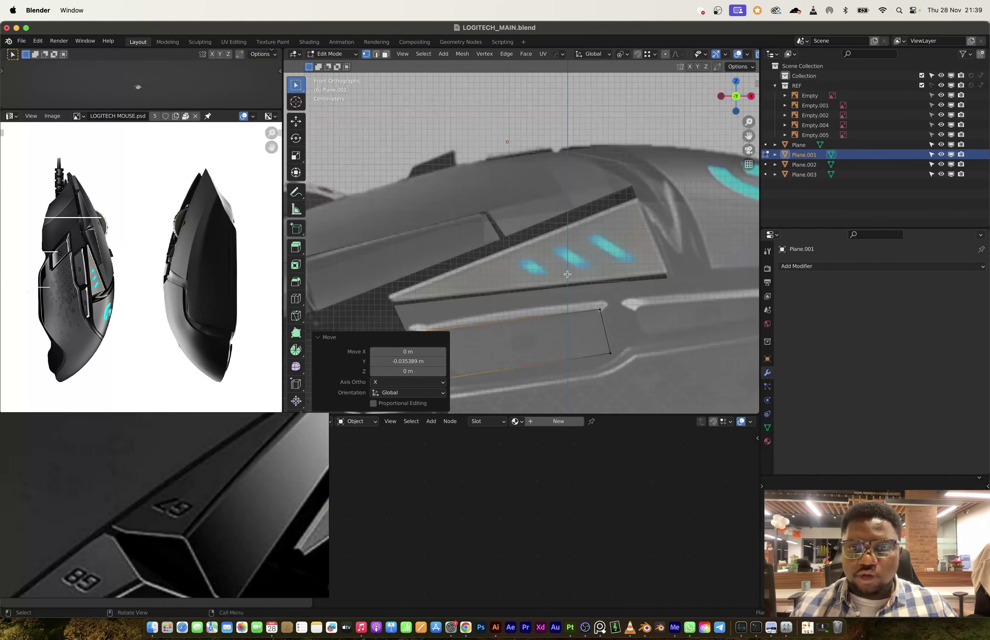
{"action": "scroll", "coordinate": [567, 274], "scroll_direction": "down", "scroll_amount": 5}
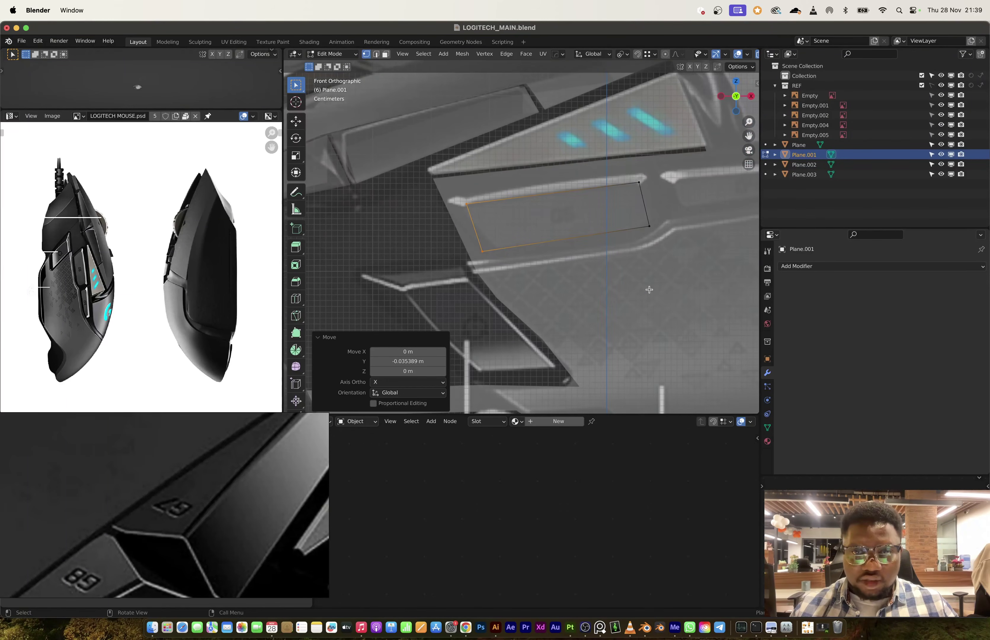
{"action": "left_click", "coordinate": [649, 228], "text": "shift"}
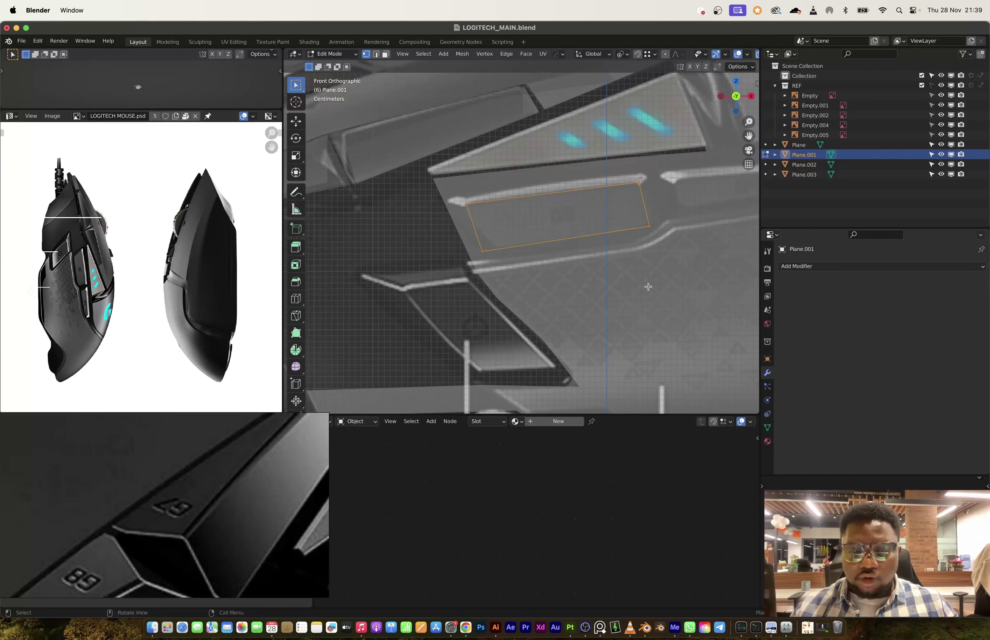
{"action": "key", "text": "ctrl+b"}
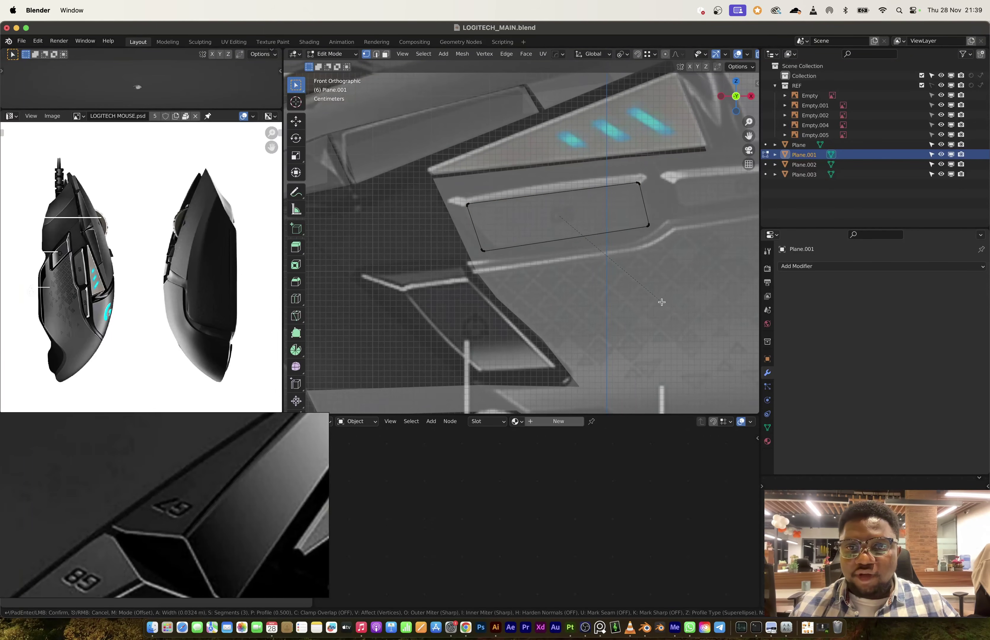
{"action": "left_click", "coordinate": [673, 311]}
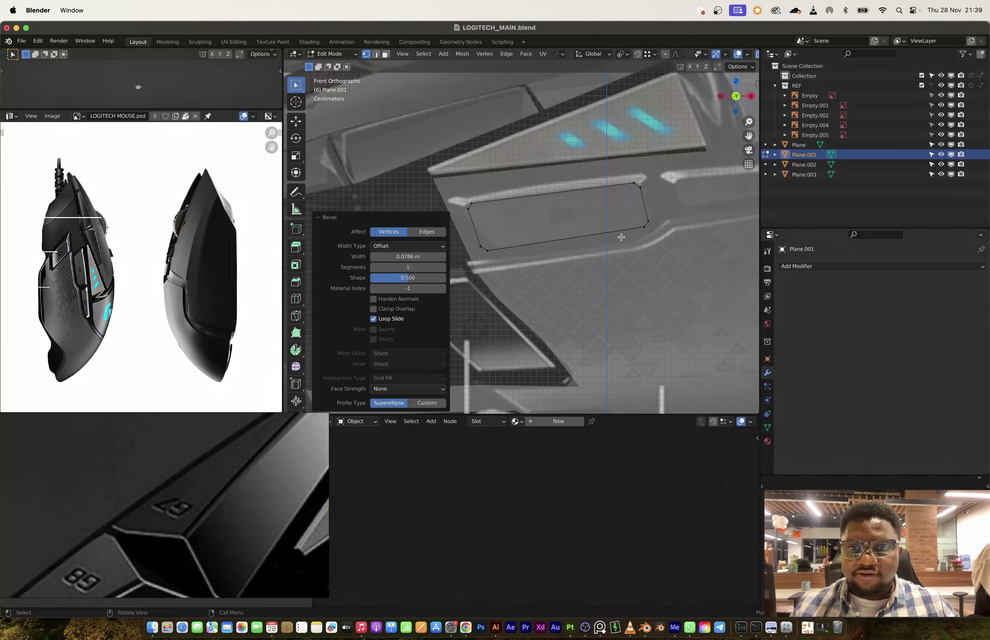
{"action": "scroll", "coordinate": [572, 216], "scroll_direction": "up", "scroll_amount": 2}
{"action": "key", "text": "ctrl+z"}
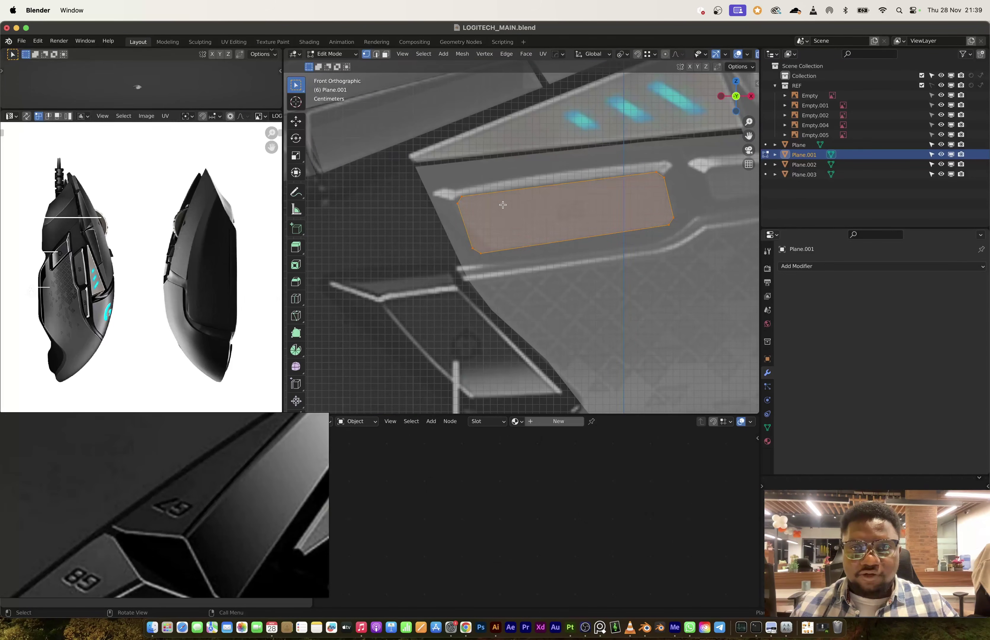
{"action": "key", "text": "2"}
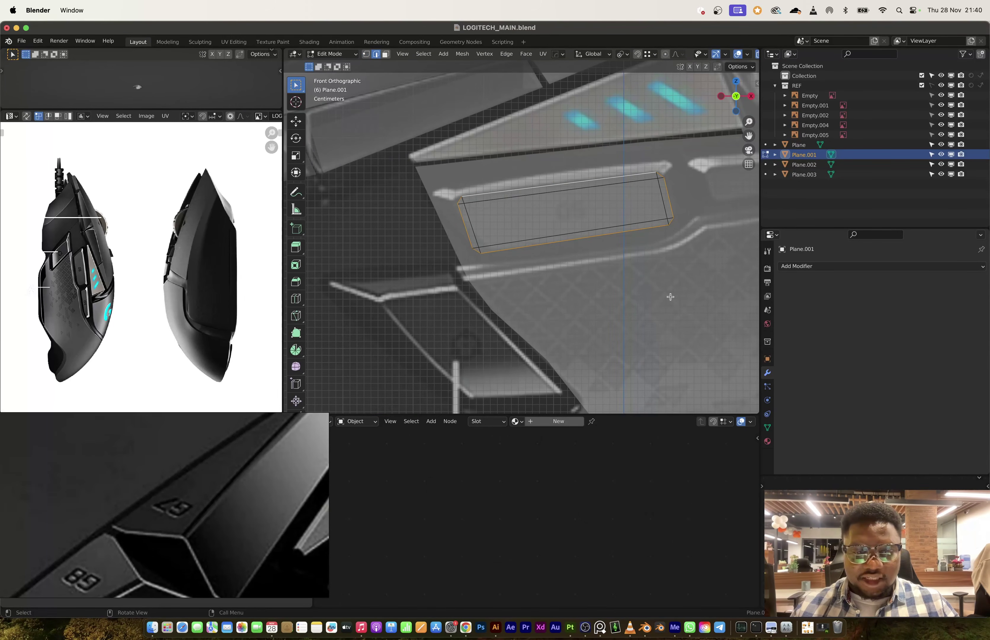
Extrude the side button's border outward at scale 1.159, shift it -0.012 m in X and 0.008 m in Z, and enlarge it by about 1.046.
{"action": "left_click", "coordinate": [622, 53]}
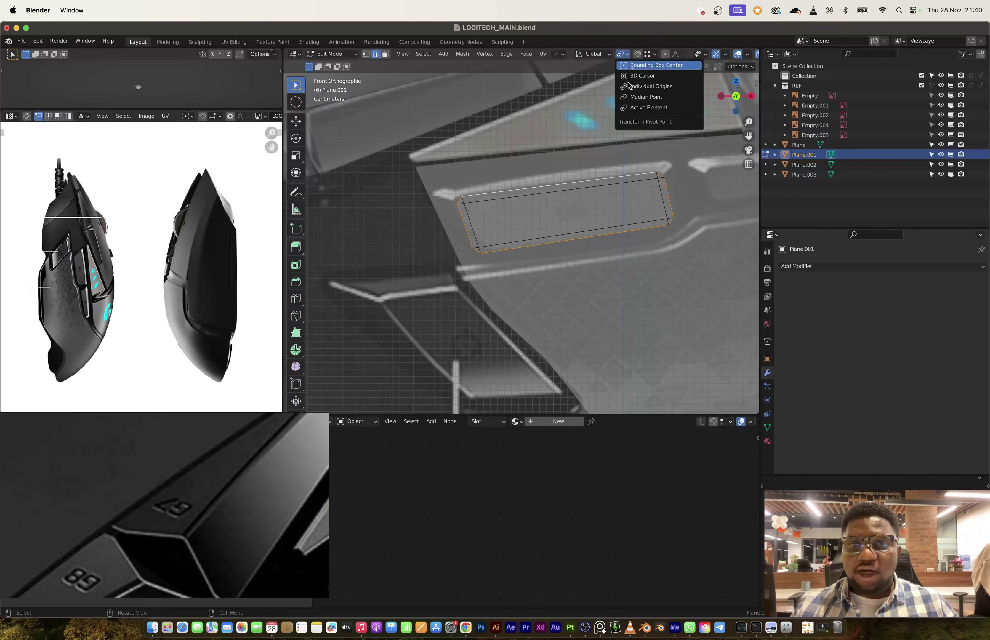
{"action": "left_click", "coordinate": [628, 83]}
{"action": "key", "text": "s"}
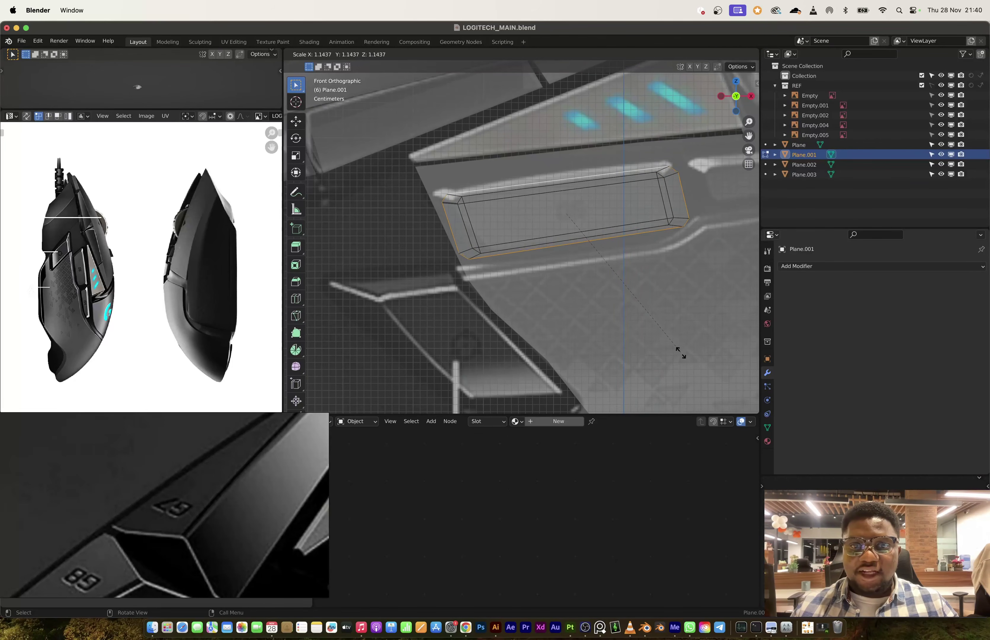
{"action": "left_click", "coordinate": [680, 350]}
{"action": "key", "text": "e"}
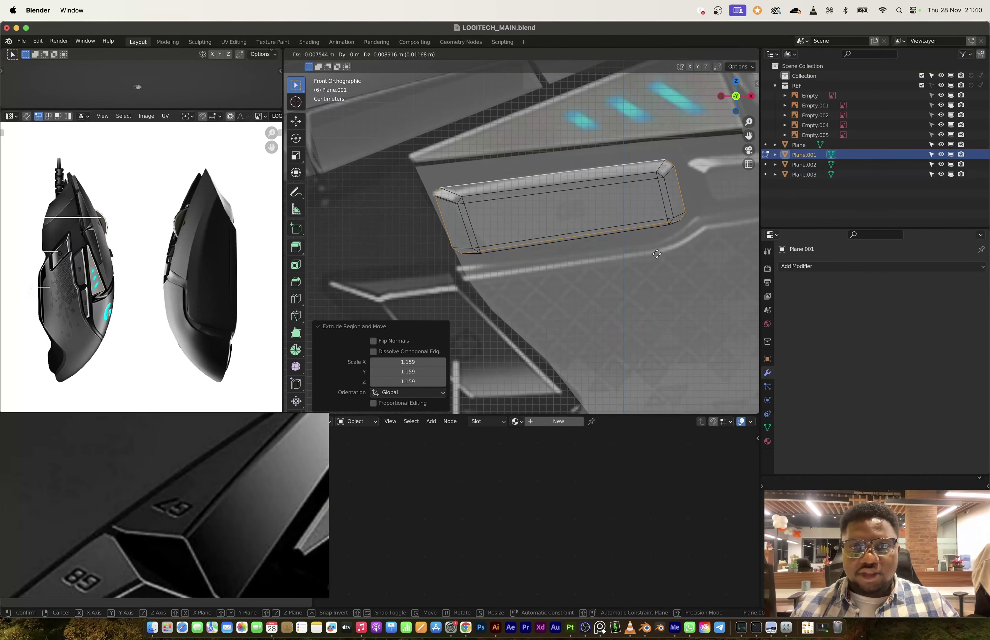
{"action": "left_click", "coordinate": [551, 249]}
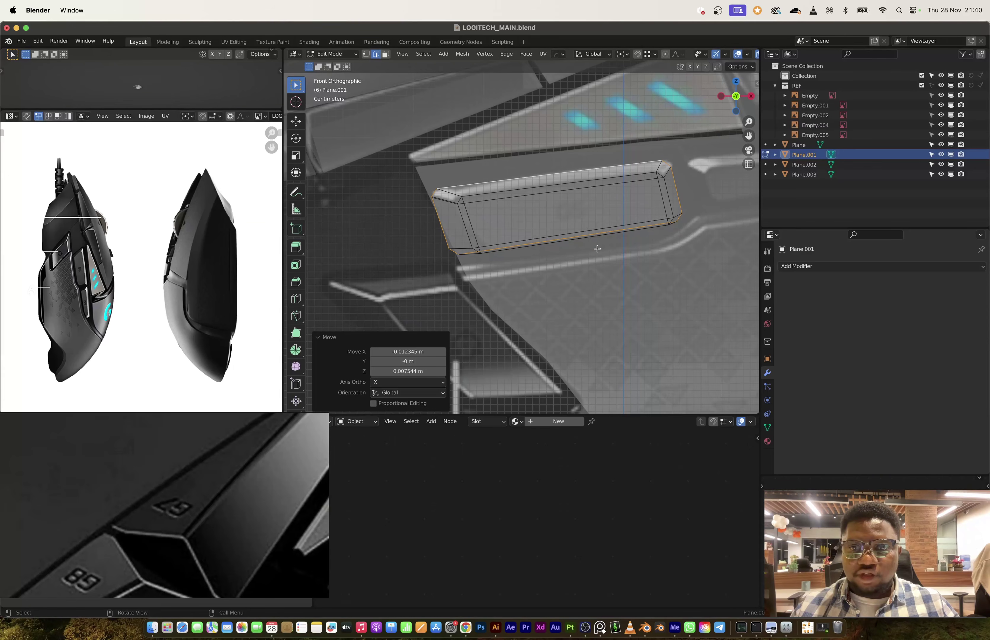
{"action": "key", "text": "s"}
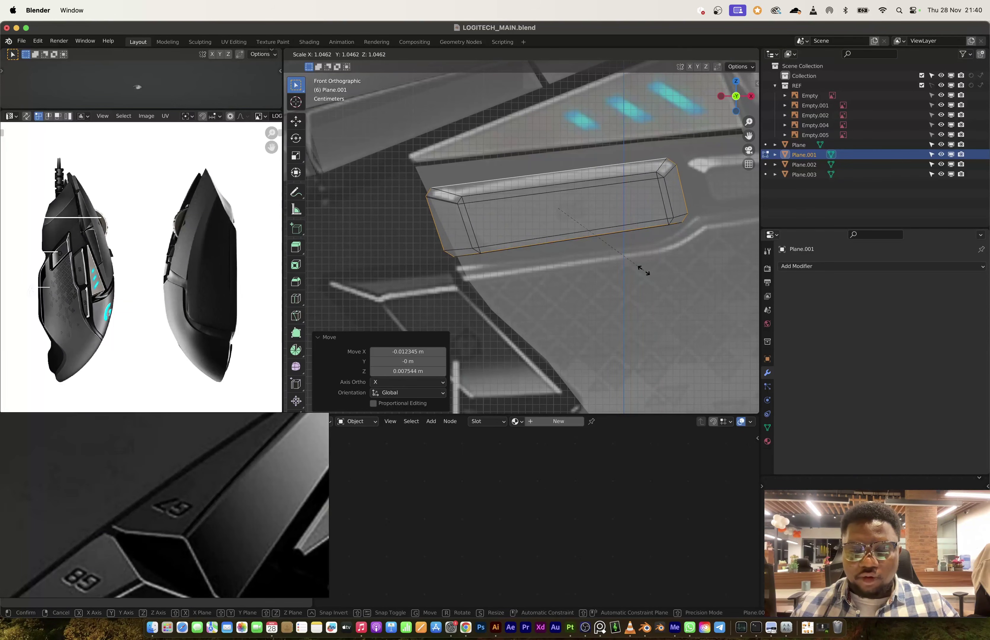
{"action": "left_click", "coordinate": [644, 270]}
Move the outer border's rear corners and its lower front corner to match the side button's edges in the reference.
{"action": "left_click", "coordinate": [676, 161]}
{"action": "key", "text": "g"}
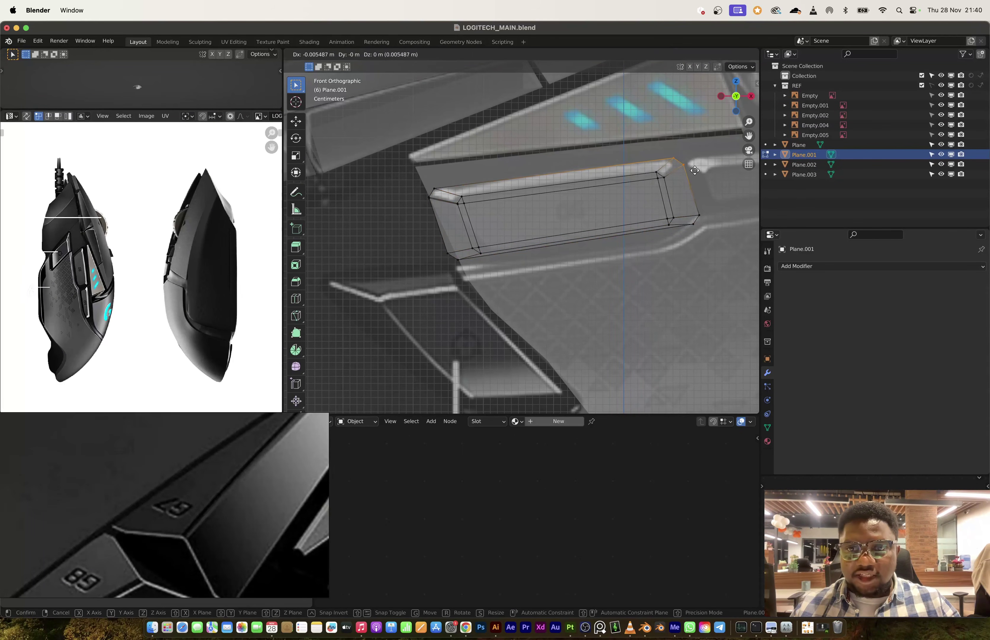
{"action": "left_click", "coordinate": [691, 248]}
{"action": "left_click_drag", "start_coordinate": [435, 248], "coordinate": [487, 263]}
{"action": "key", "text": "g"}
{"action": "left_click", "coordinate": [480, 275]}
Shift the vertices at the inner face's lower front corner 0.0075 m in X and 0.002 m in Z.
{"action": "key", "text": "g"}
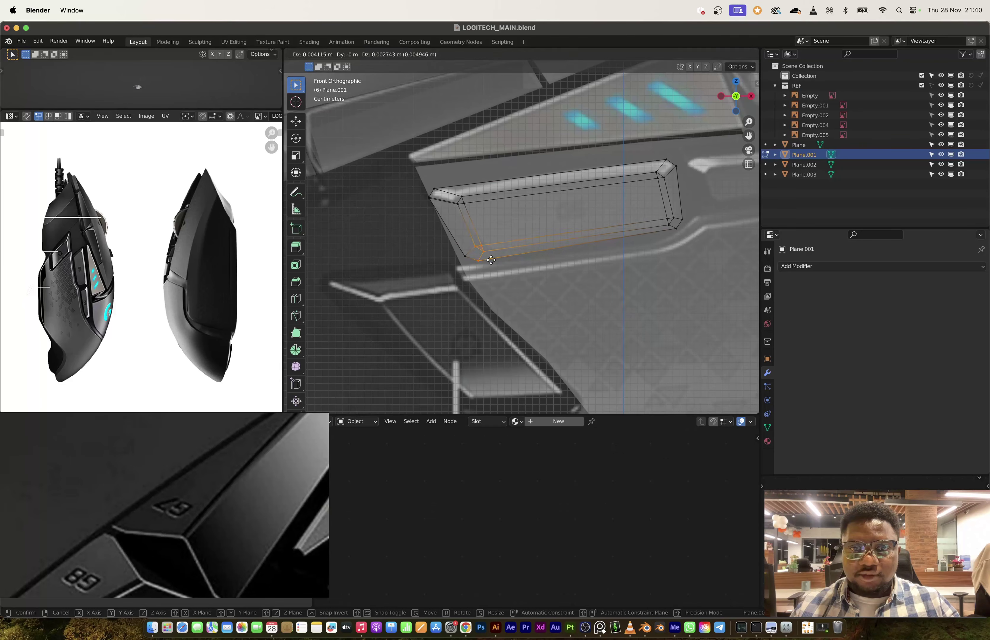
{"action": "right_click", "coordinate": [490, 259]}
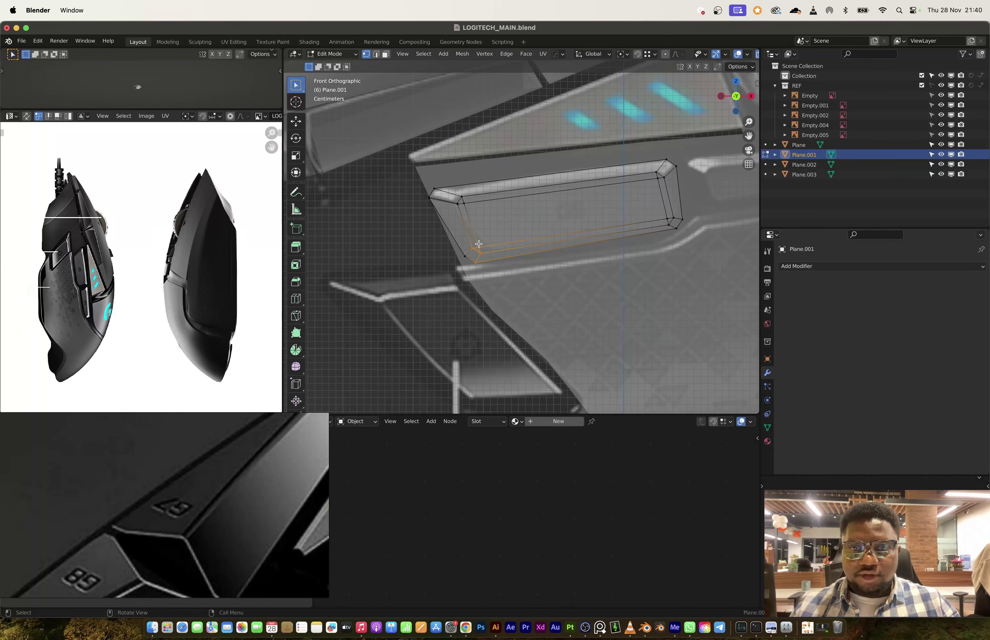
{"action": "key", "text": "g"}
{"action": "left_click", "coordinate": [494, 257]}
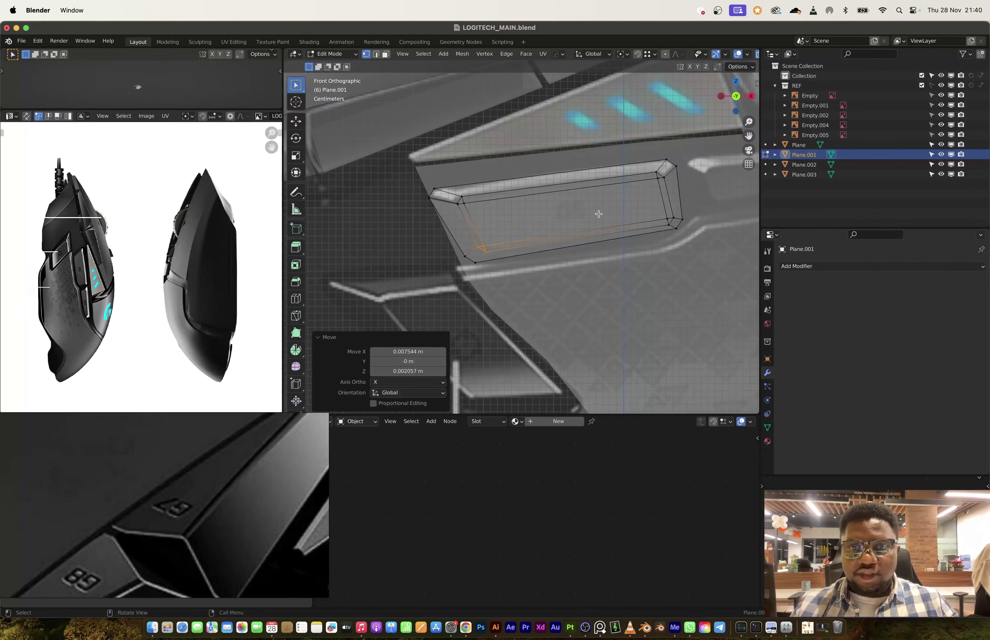
Select the side button's outer edge loop and push it 0.014 m along Y toward the shell.
{"action": "left_click", "coordinate": [461, 184], "text": "alt"}
{"action": "middle_click_drag", "start_coordinate": [461, 184], "coordinate": [534, 231]}
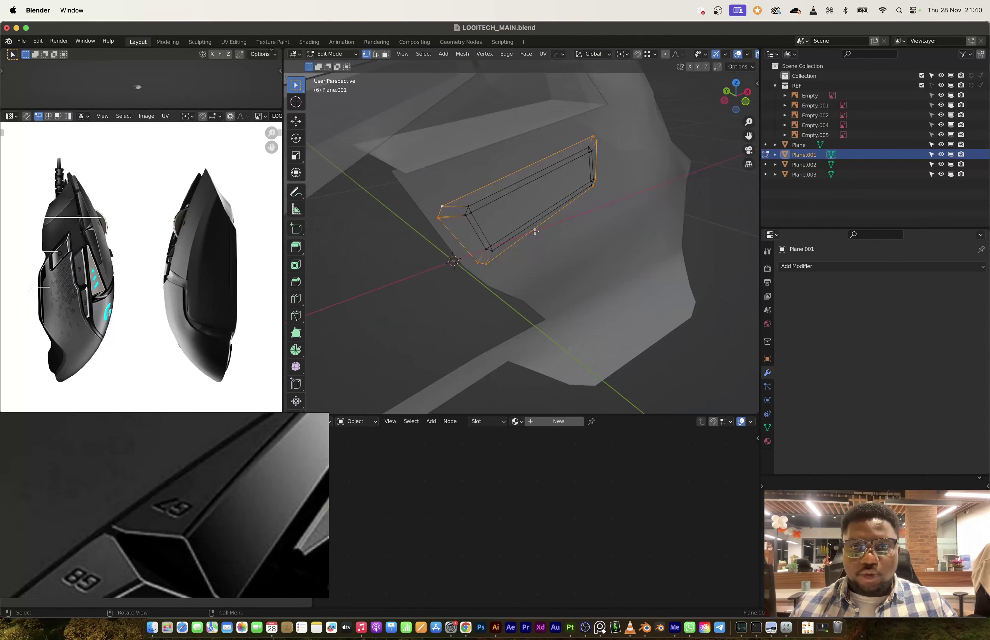
{"action": "key", "text": "g"}
{"action": "key", "text": "y"}
{"action": "left_click", "coordinate": [509, 225]}
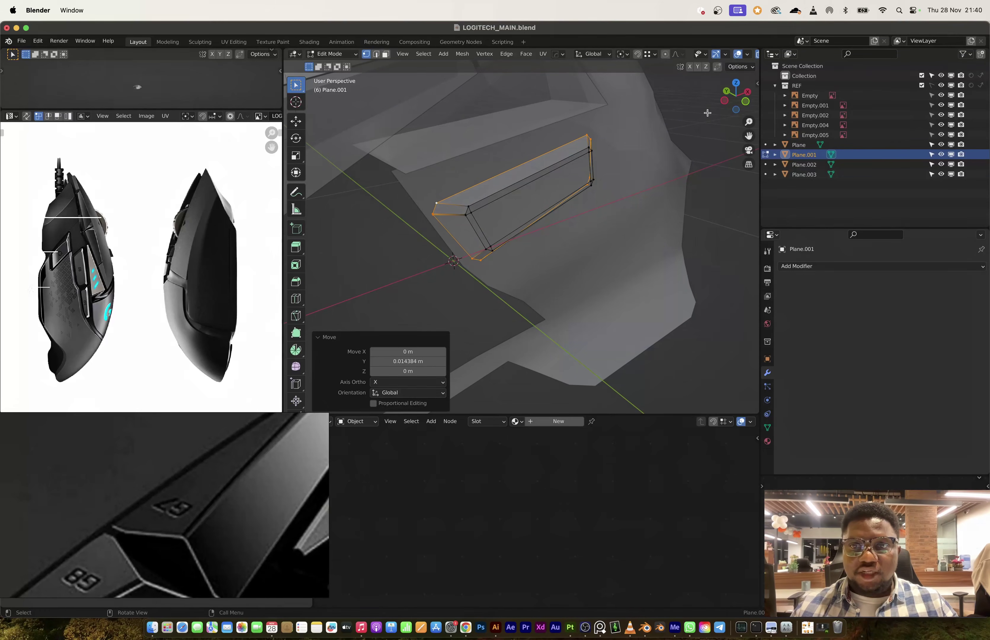
In top view, move the outer loop about 0.016 m further in Y, scale it to 0.959, and shift it -0.010 m in X.
{"action": "left_click", "coordinate": [735, 83]}
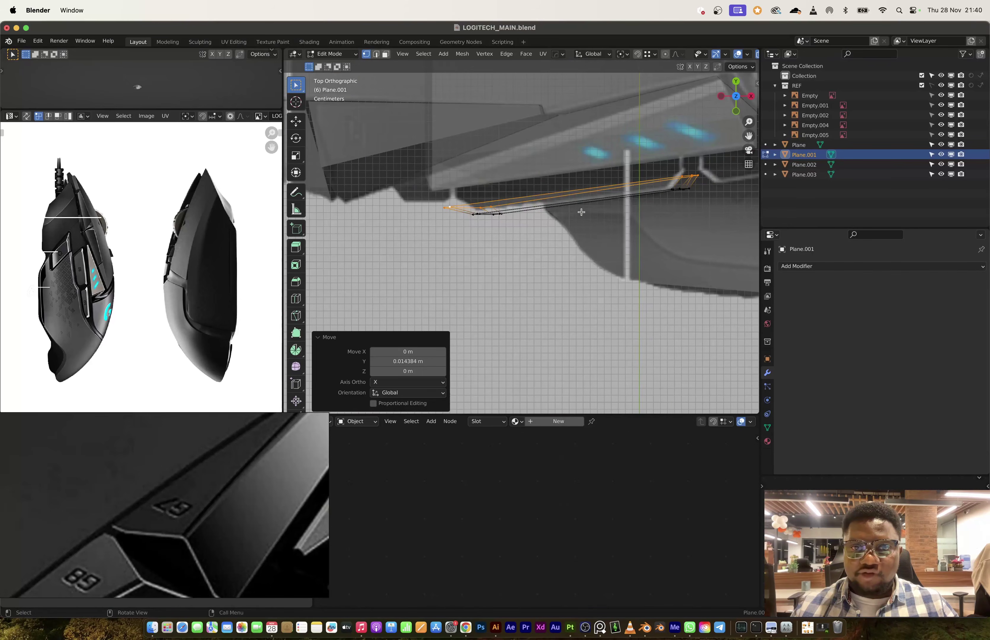
{"action": "key", "text": "g"}
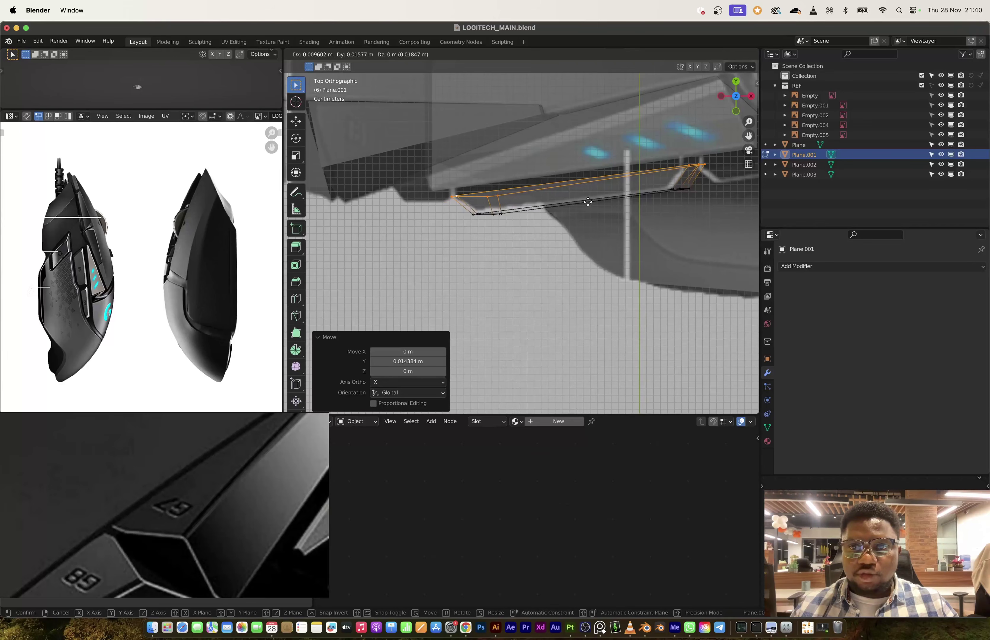
{"action": "left_click", "coordinate": [588, 202]}
{"action": "key", "text": "s"}
{"action": "left_click", "coordinate": [685, 206]}
{"action": "key", "text": "g"}
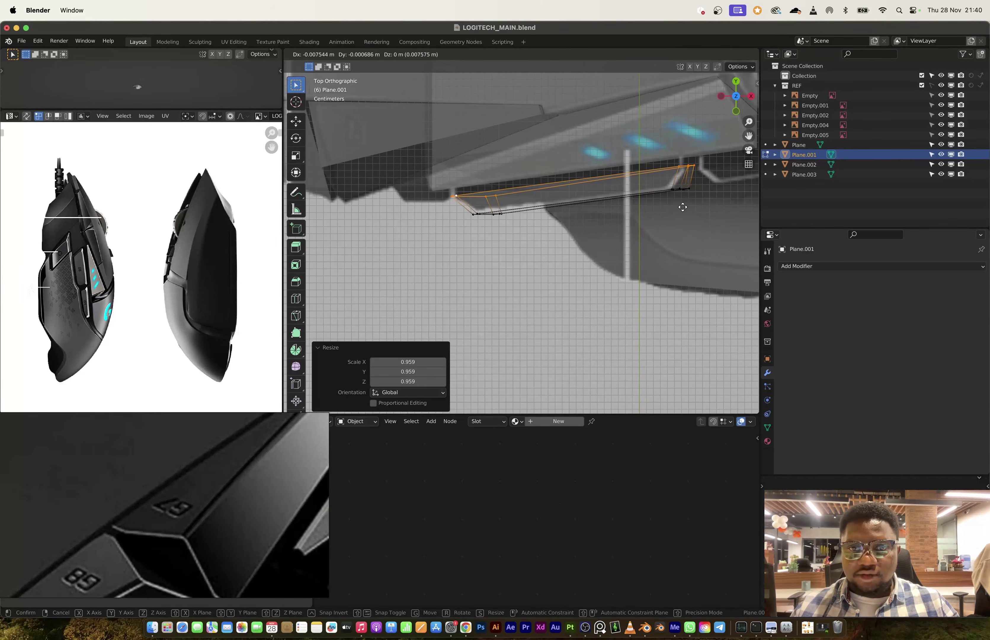
{"action": "left_click", "coordinate": [677, 210]}
Extrude the side button's outer loop 0.227 m along Y and flatten the new end by scaling Y to 0.
{"action": "middle_click_drag", "start_coordinate": [670, 216], "coordinate": [647, 285], "text": "shift"}
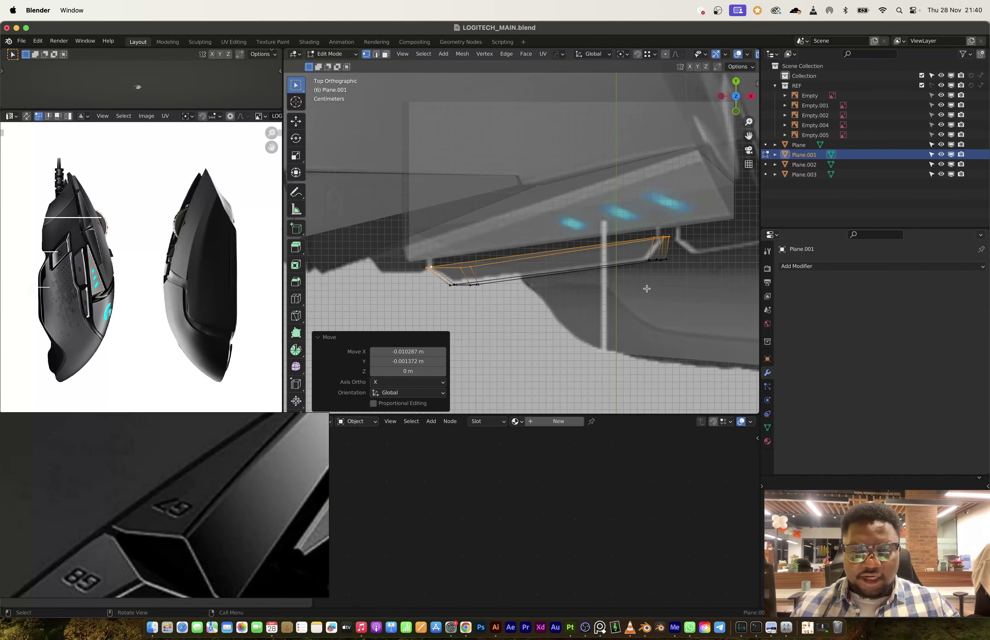
{"action": "key", "text": "g"}
{"action": "key", "text": "y"}
{"action": "left_click", "coordinate": [673, 129]}
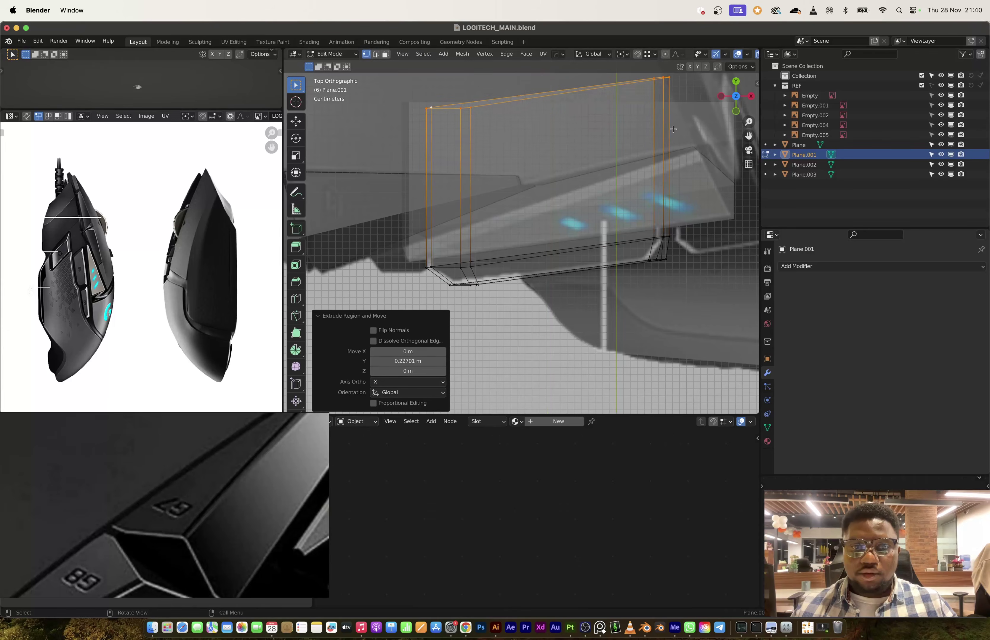
{"action": "key", "text": "s"}
{"action": "key", "text": "y"}
{"action": "key", "text": "0"}
{"action": "key", "text": "Return"}
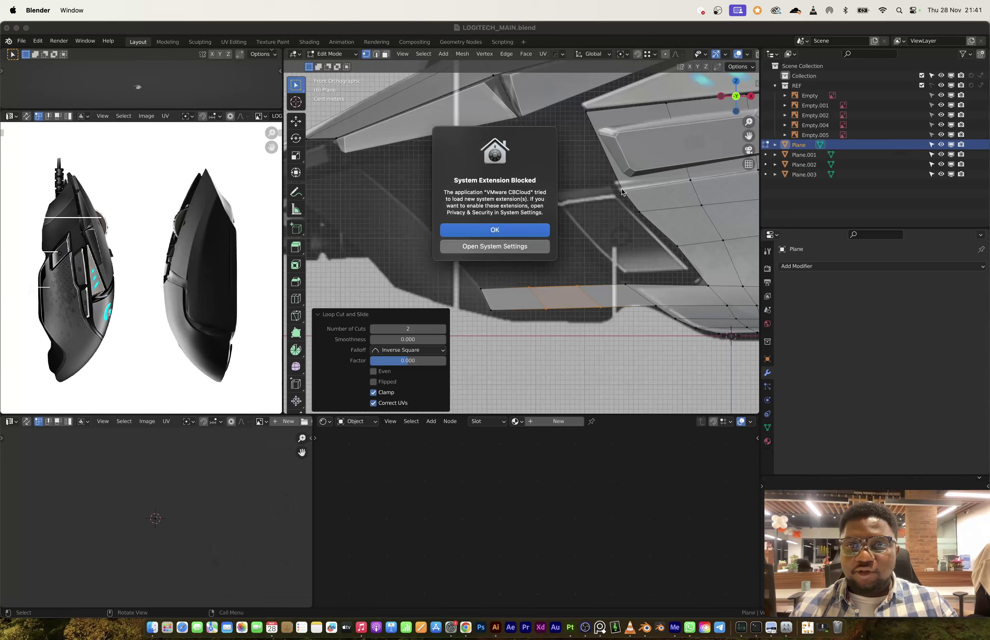
Dismiss the system extension alert and extrude the shell's corner vertex below the light panel forward in two segments, the first -0.141 m in X and -0.031 m in Z.
{"action": "left_click", "coordinate": [495, 230]}
{"action": "key", "text": "alt+a"}
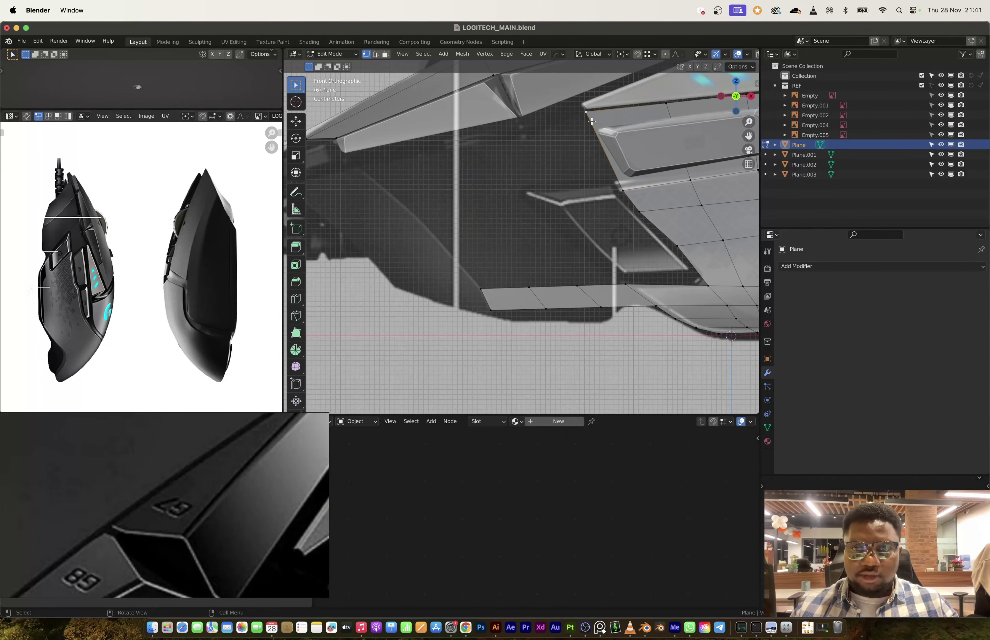
{"action": "key", "text": "e"}
{"action": "left_click", "coordinate": [514, 137]}
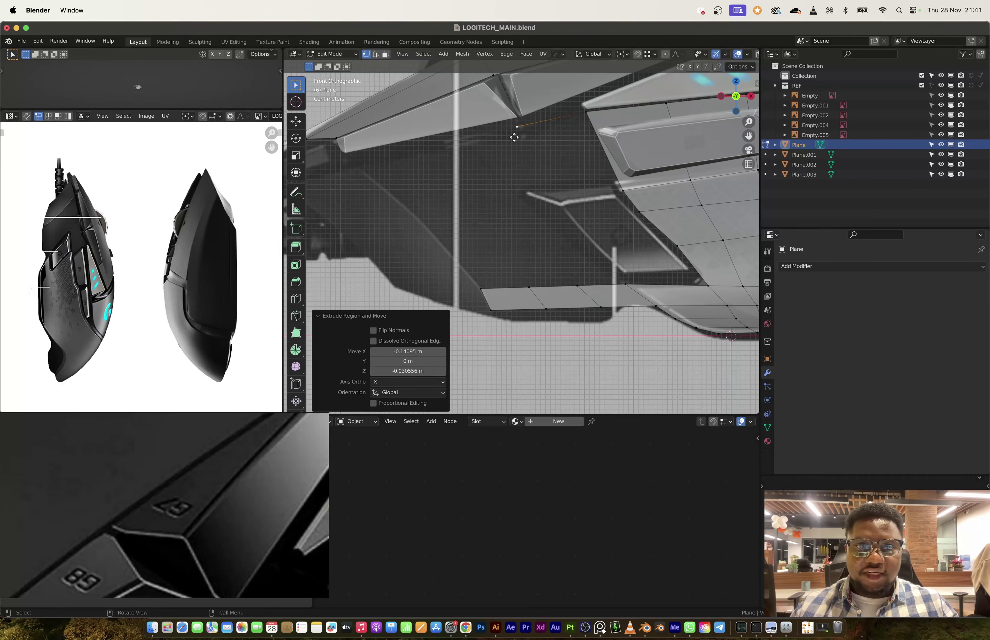
{"action": "key", "text": "e"}
{"action": "left_click", "coordinate": [355, 175]}
Move the middle vertex of the new shell edge -0.074 m in X and -0.019 m in Z, and subdivide the edge behind it with one cut.
{"action": "left_click", "coordinate": [517, 135]}
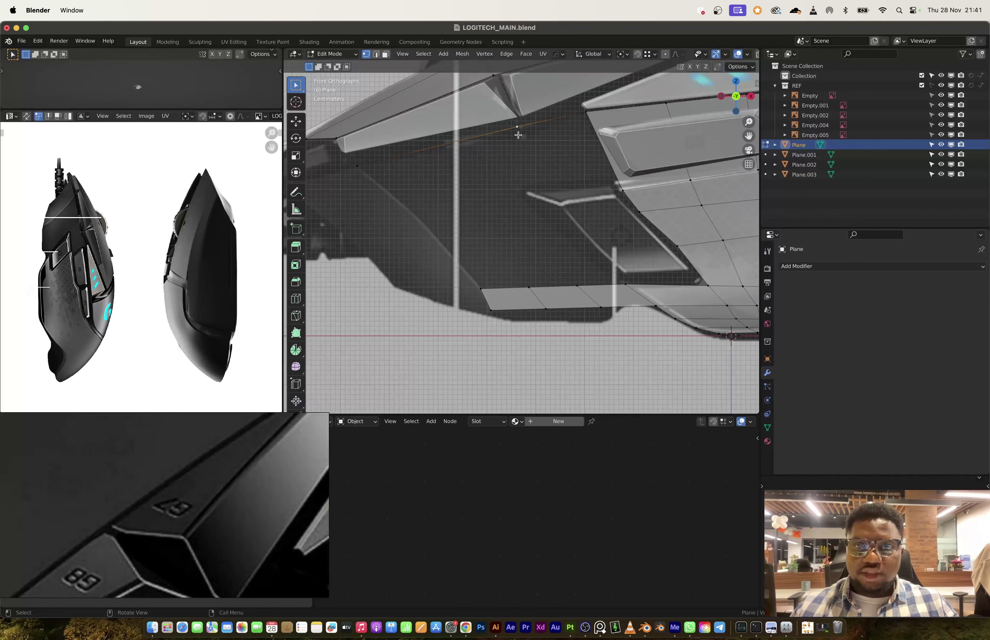
{"action": "key", "text": "g"}
{"action": "left_click", "coordinate": [483, 142]}
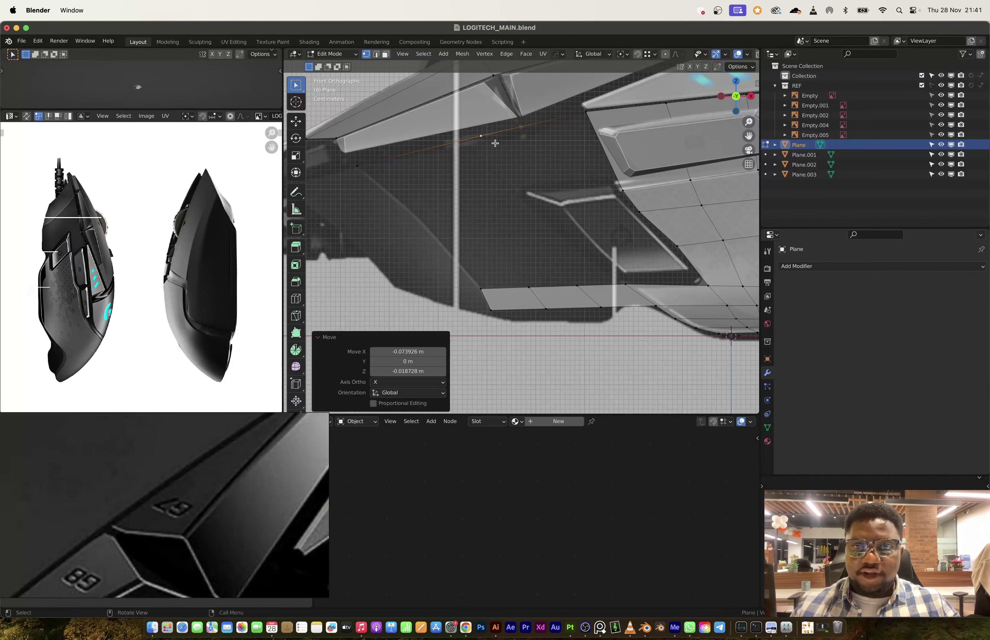
{"action": "left_click", "coordinate": [585, 111], "text": "shift"}
{"action": "right_click", "coordinate": [585, 132]}
{"action": "left_click", "coordinate": [588, 135]}
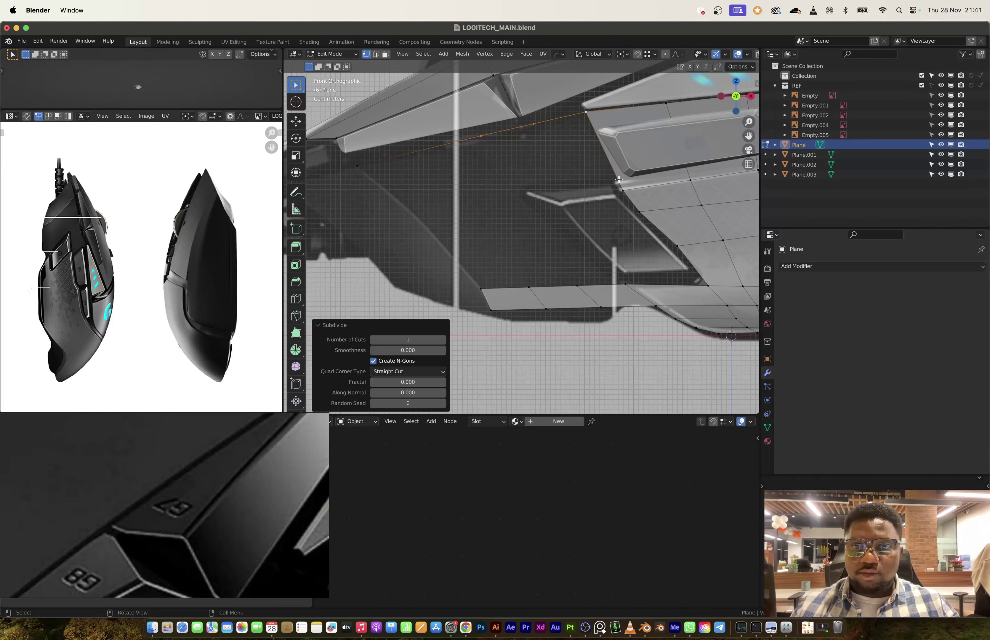
{"action": "scroll", "coordinate": [616, 160], "scroll_direction": "down", "scroll_amount": 6}
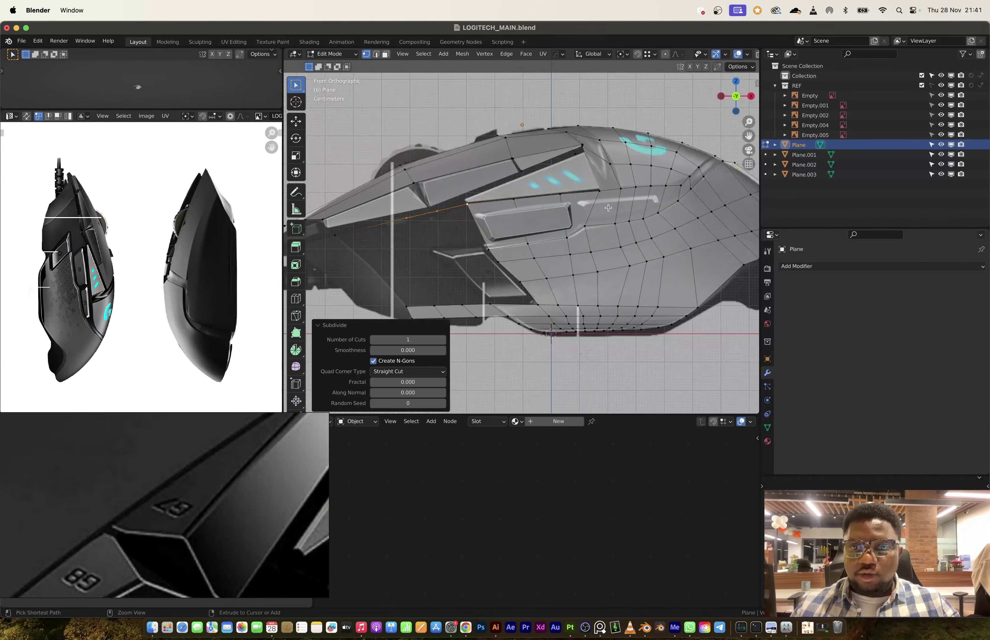
Add a centred loop cut through the shell row beside the side button and extrude its front vertex forward in two segments, the second -0.101 m in X and -0.019 m in Z.
{"action": "key", "text": "ctrl+r"}
{"action": "left_click", "coordinate": [604, 206]}
{"action": "right_click", "coordinate": [604, 206]}
{"action": "scroll", "coordinate": [604, 207], "scroll_direction": "up", "scroll_amount": 5}
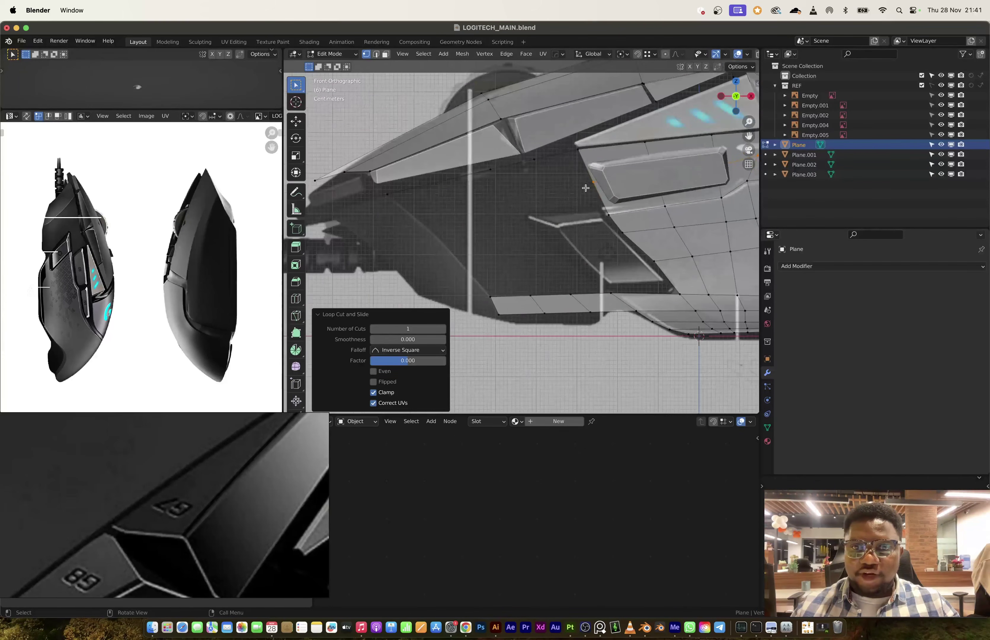
{"action": "left_click", "coordinate": [586, 186]}
{"action": "key", "text": "g"}
{"action": "left_click", "coordinate": [550, 191]}
{"action": "scroll", "coordinate": [532, 233], "scroll_direction": "down", "scroll_amount": 5}
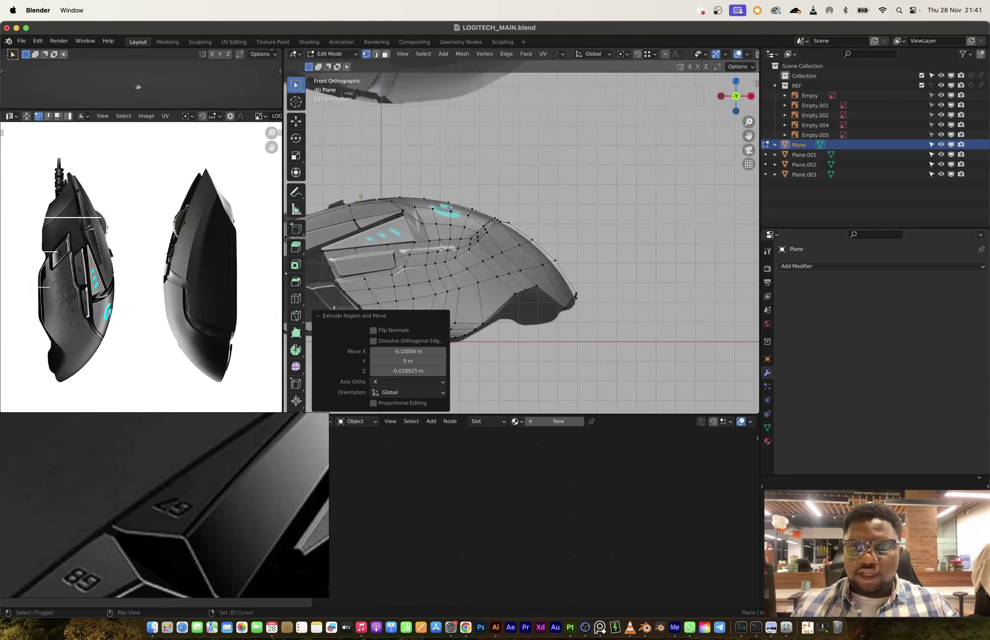
Examine the shell, light panel and side button from several angles and compare them with the mouse reference photos.
{"action": "middle_click_drag", "start_coordinate": [532, 233], "coordinate": [574, 258]}
{"action": "key", "text": "Tab"}
{"action": "scroll", "coordinate": [516, 257], "scroll_direction": "up", "scroll_amount": 3}
{"action": "scroll", "coordinate": [512, 293], "scroll_direction": "up", "scroll_amount": 3}
{"action": "middle_click_drag", "start_coordinate": [512, 293], "coordinate": [525, 256]}
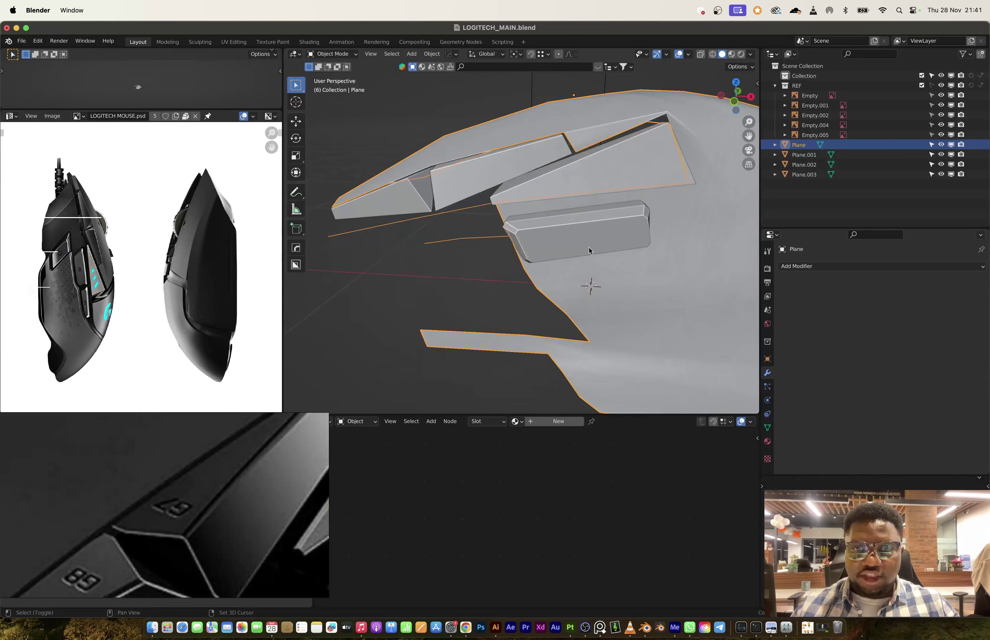
{"action": "scroll", "coordinate": [189, 513], "scroll_direction": "down", "scroll_amount": 8}
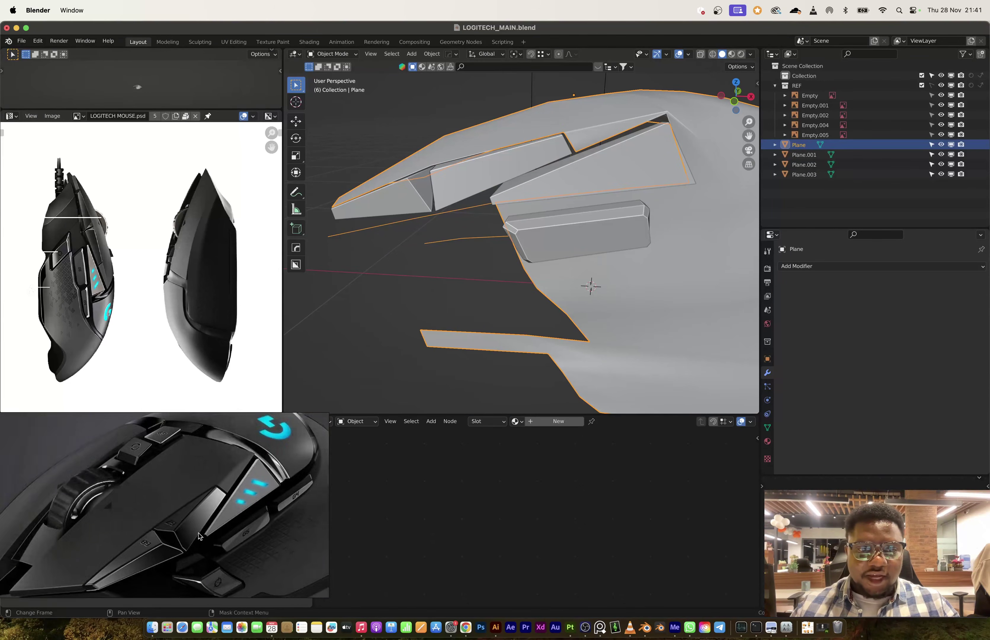
{"action": "middle_click_drag", "start_coordinate": [292, 457], "coordinate": [158, 511]}
{"action": "scroll", "coordinate": [182, 526], "scroll_direction": "up", "scroll_amount": 3}
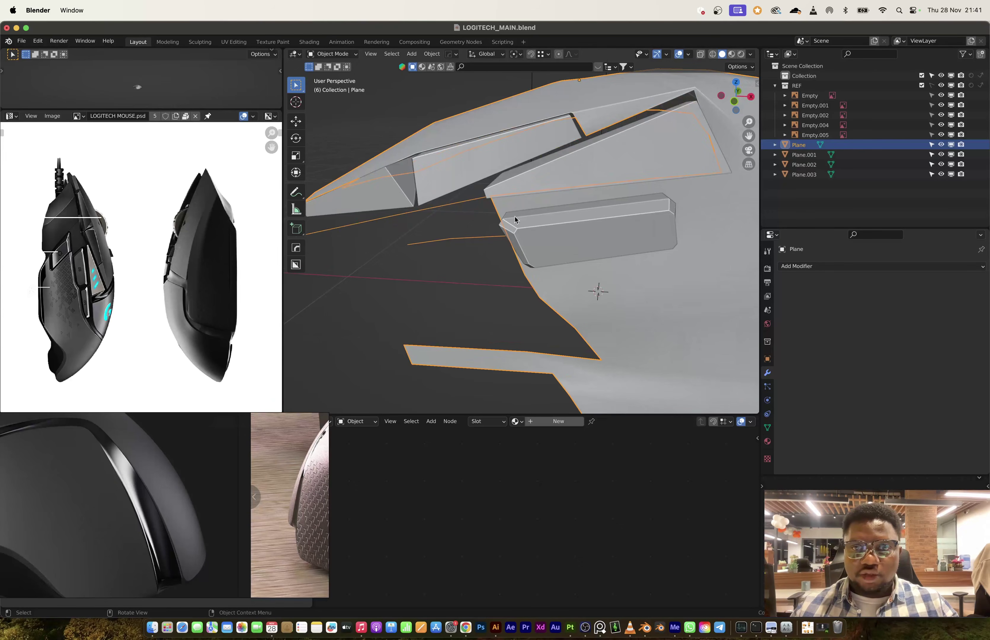
{"action": "middle_click_drag", "start_coordinate": [479, 291], "coordinate": [515, 220]}
In front view, slide the shell's edge vertex below the side button by 0.183 and extrude it forward in two segments, the second -0.100 m in X and -0.011 m in Z.
{"action": "left_click", "coordinate": [734, 101]}
{"action": "key", "text": "Tab"}
{"action": "scroll", "coordinate": [603, 216], "scroll_direction": "left", "scroll_amount": 5}
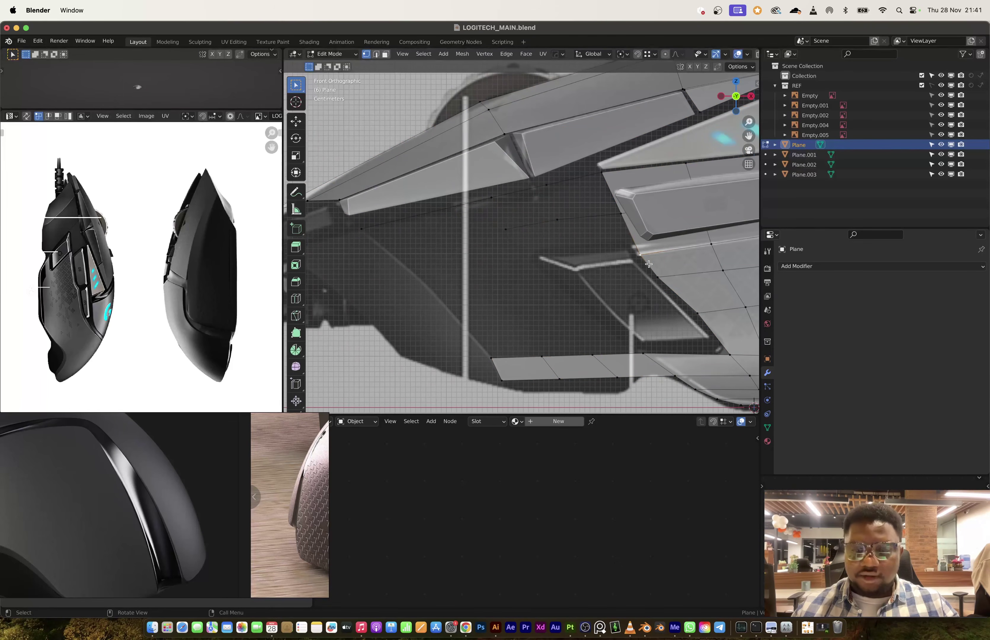
{"action": "key", "text": "g"}
{"action": "key", "text": "g"}
{"action": "left_click", "coordinate": [633, 258]}
{"action": "key", "text": "g"}
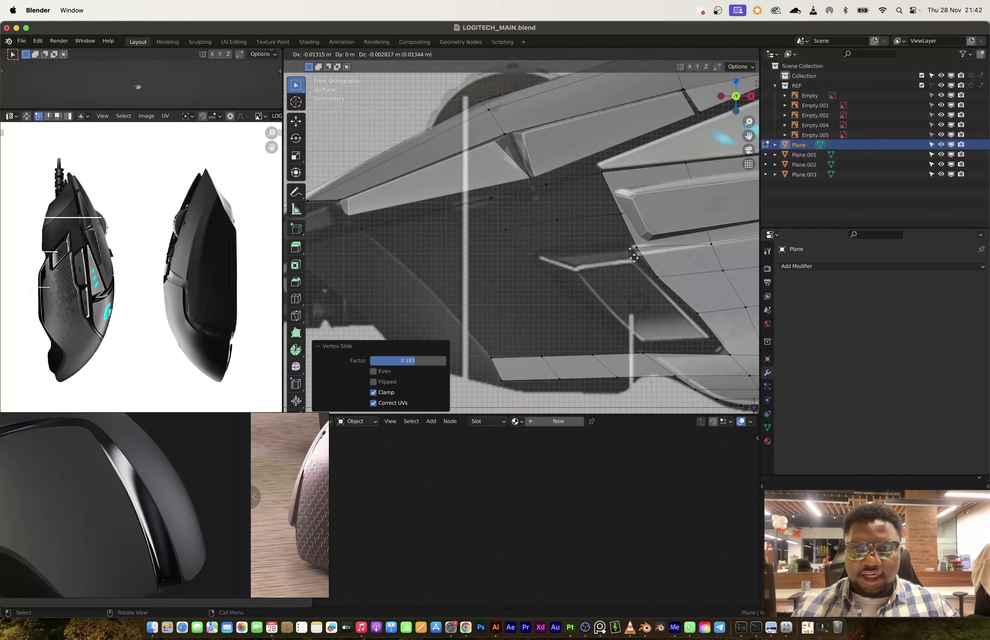
{"action": "left_click", "coordinate": [531, 260]}
Check the running screen recording in OBS and switch back to Blender.
{"action": "left_click", "coordinate": [584, 628]}
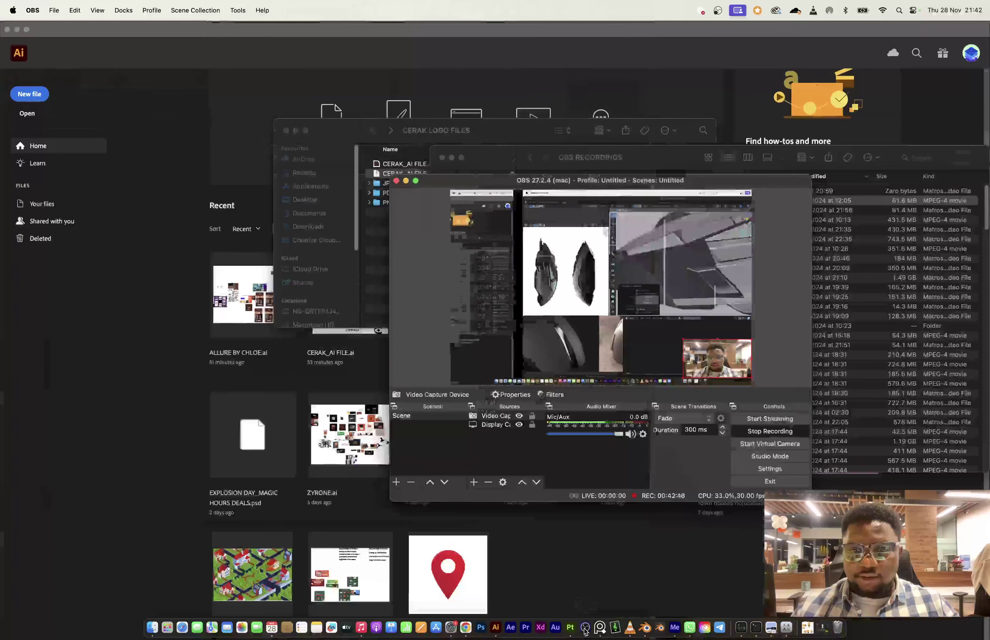
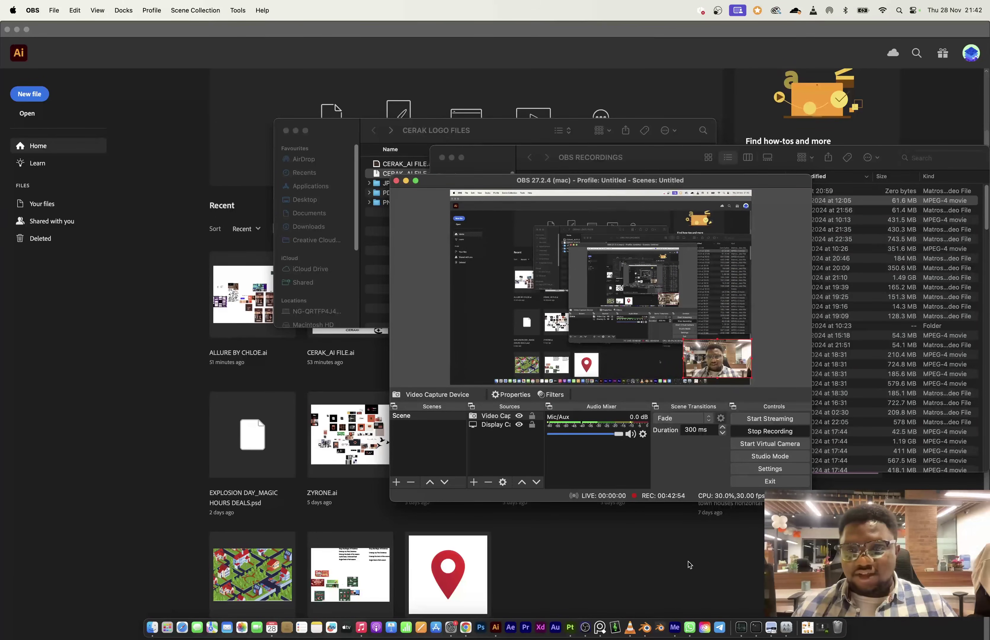
{"action": "key", "text": "ctrl+Right"}
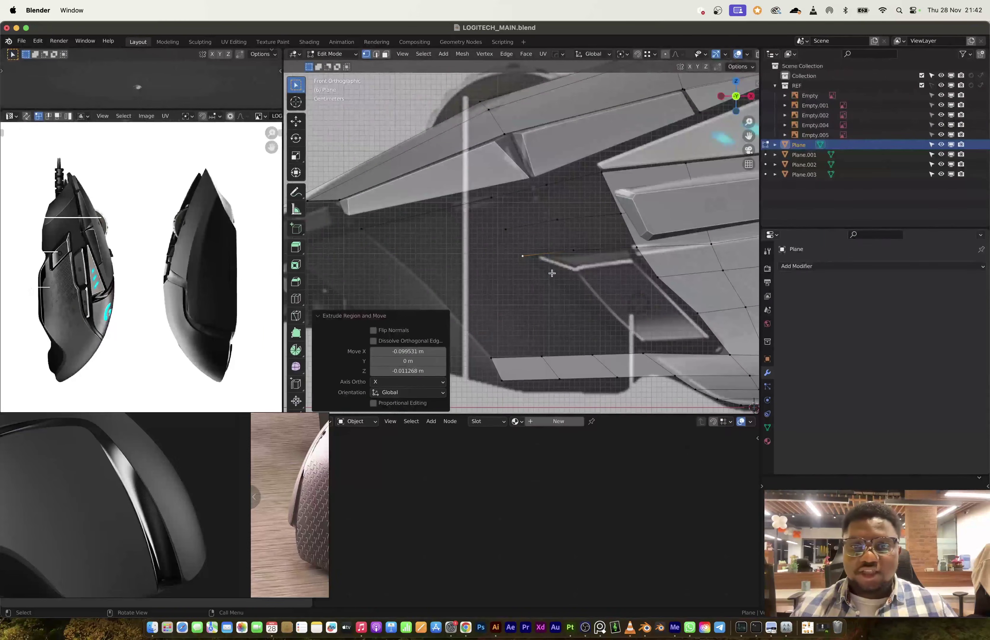
Fill the quad faces between the forward edges below the side button and those in the row above the shell's lower front strip.
{"action": "left_click_drag", "start_coordinate": [614, 205], "coordinate": [643, 252]}
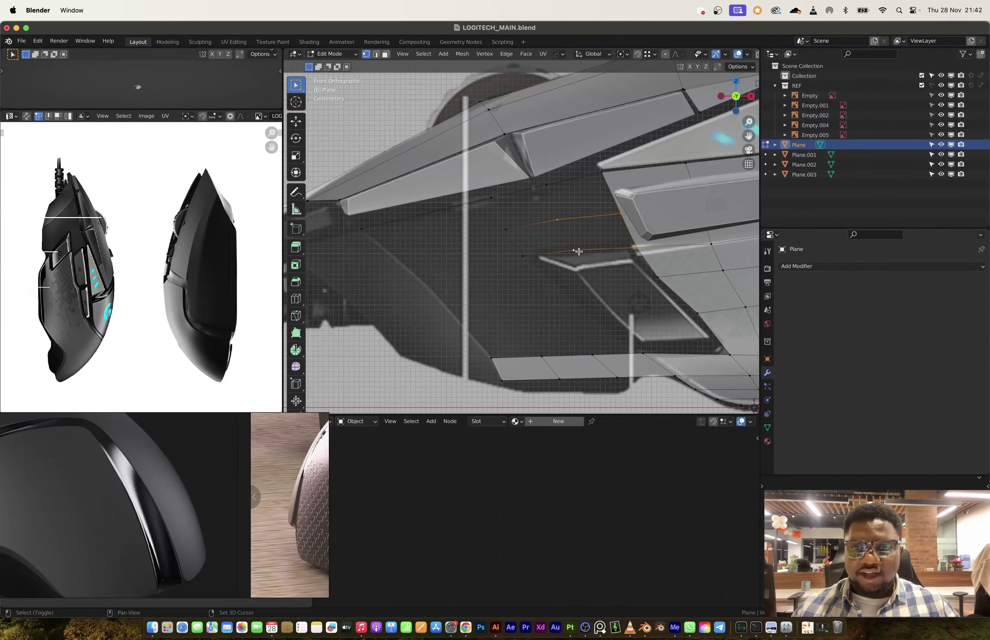
{"action": "key", "text": "f"}
{"action": "key", "text": "f"}
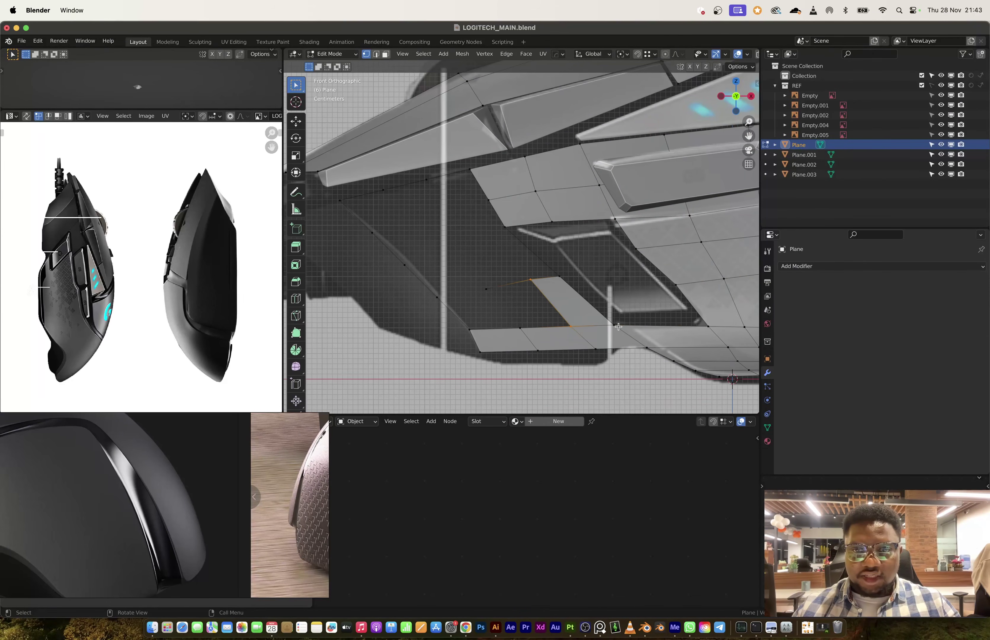
{"action": "key", "text": "f"}
{"action": "left_click", "coordinate": [437, 296], "text": "shift"}
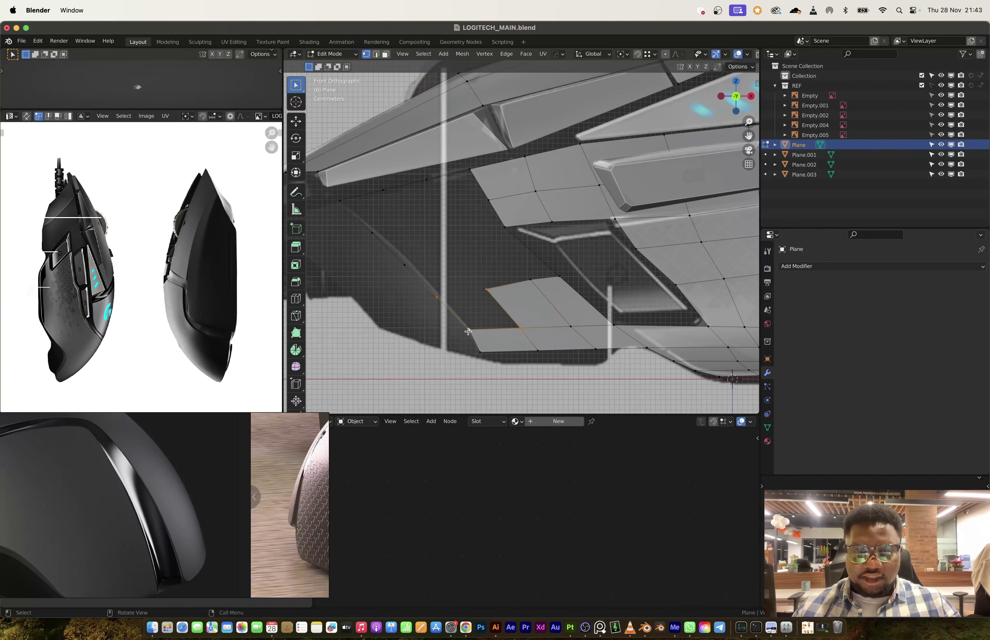
{"action": "key", "text": "f"}
Join the upper and lower front patches with an edge and extrude the upper patch's lower front corner forward in two segments, the first about -0.069 m in X.
{"action": "left_click", "coordinate": [558, 270]}
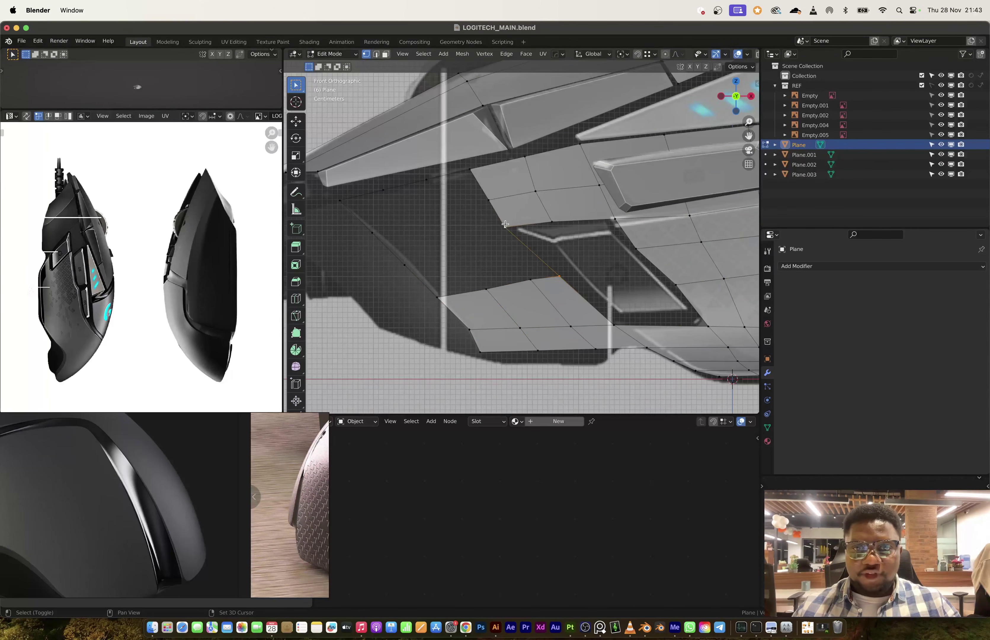
{"action": "key", "text": "g"}
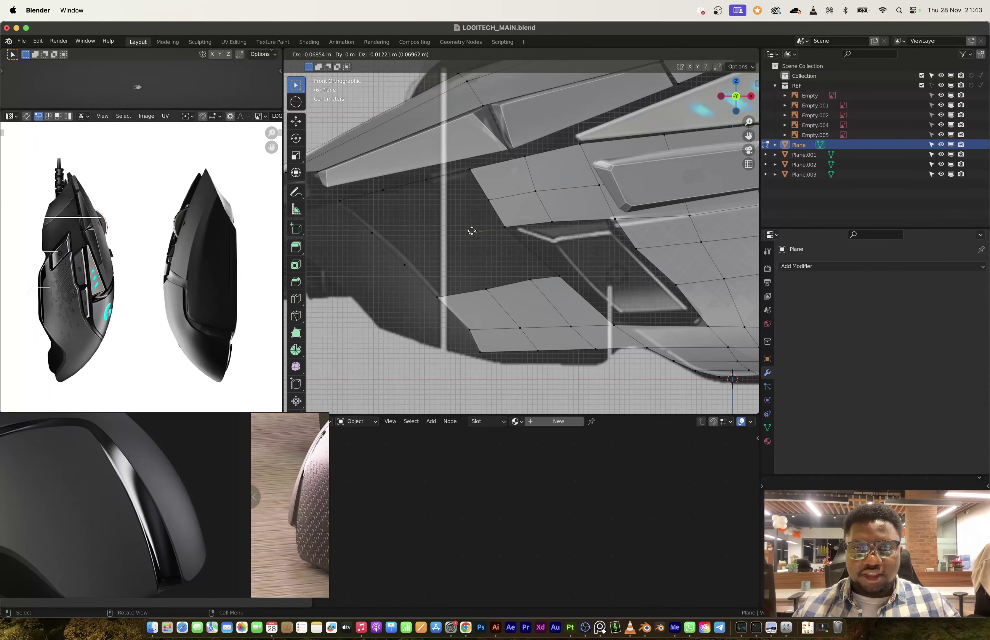
{"action": "left_click", "coordinate": [470, 231]}
{"action": "key", "text": "e"}
{"action": "left_click", "coordinate": [435, 239]}
Fill the remaining gaps in the shell's front with quad faces, leaving the lower side opening clear, and check the surface in perspective.
{"action": "left_click", "coordinate": [510, 232]}
{"action": "left_click", "coordinate": [556, 269], "text": "shift"}
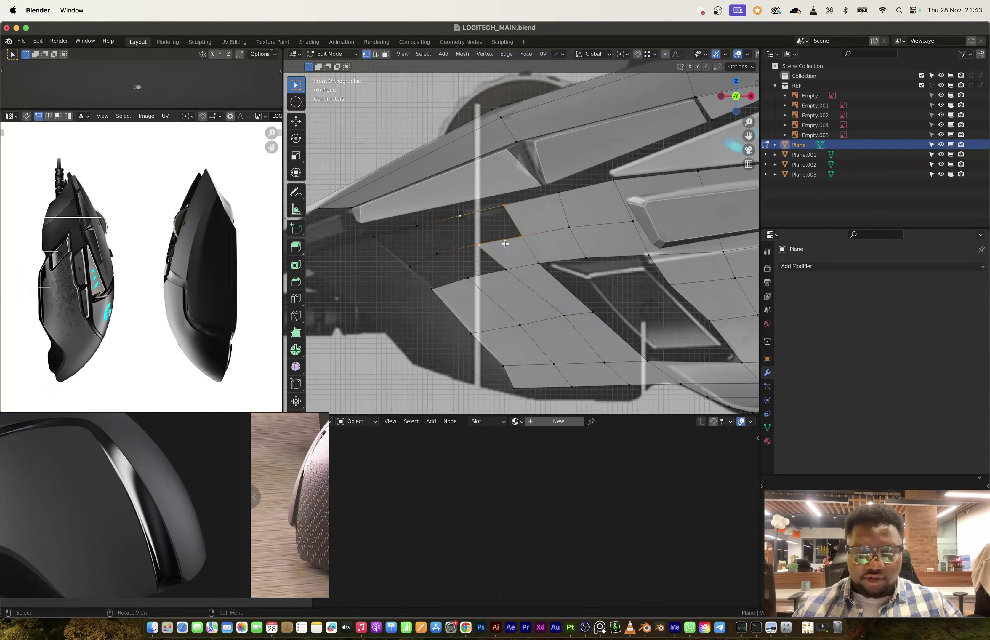
{"action": "key", "text": "f"}
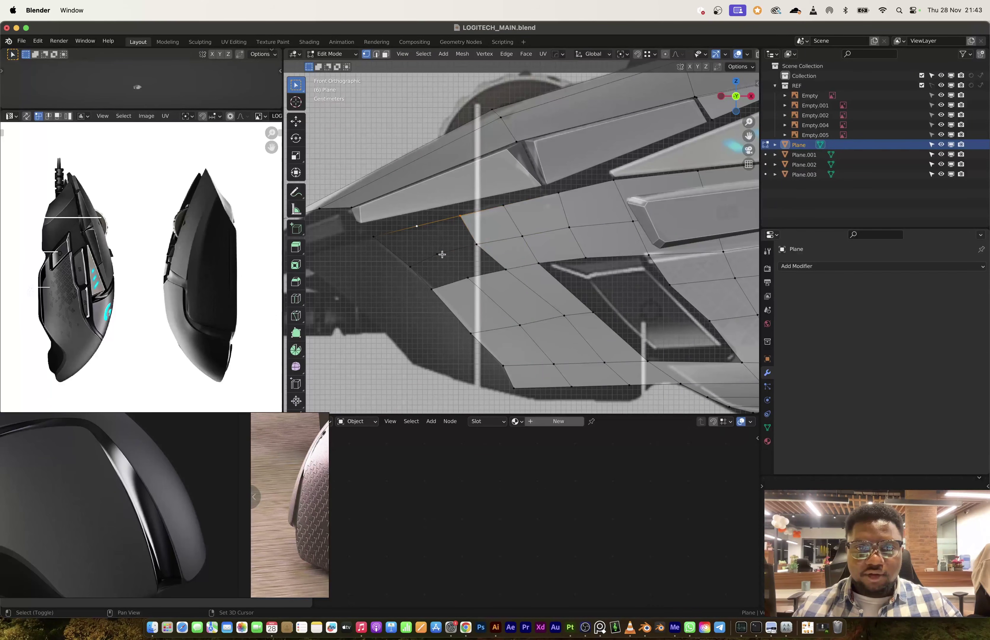
{"action": "key", "text": "f"}
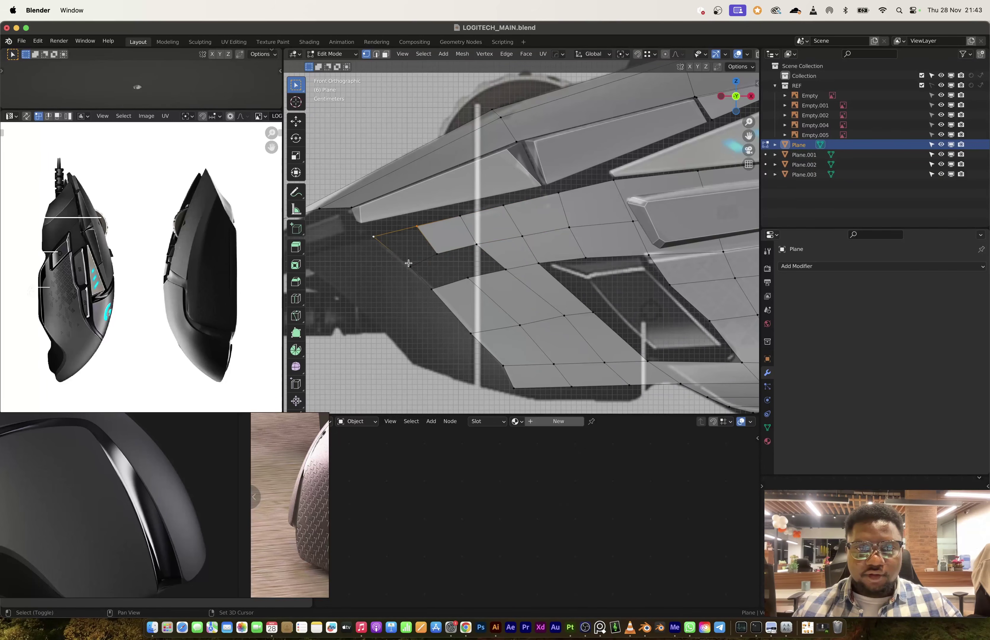
{"action": "key", "text": "f"}
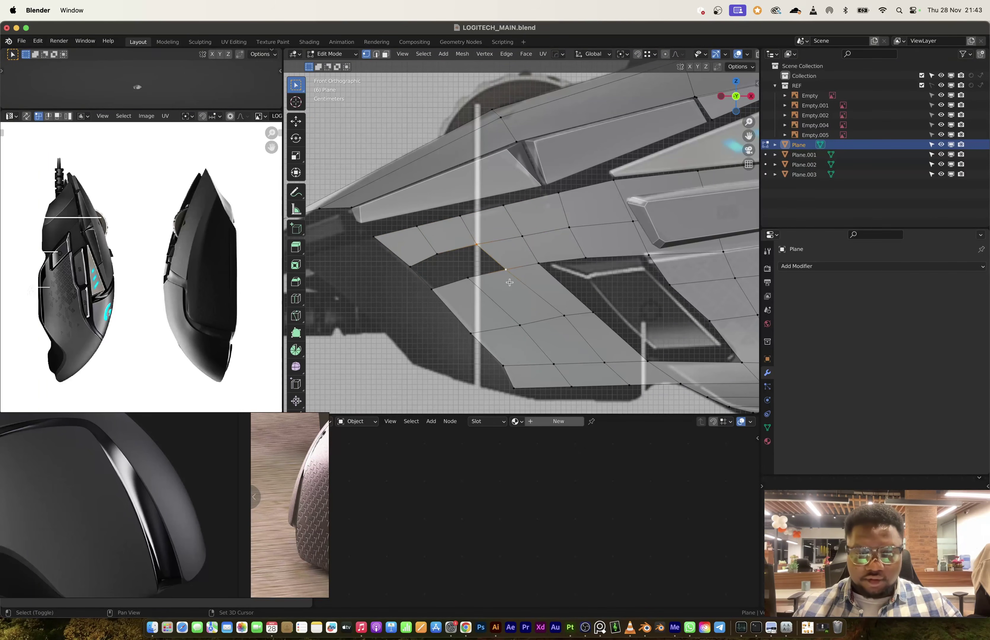
{"action": "key", "text": "f"}
{"action": "scroll", "coordinate": [540, 282], "scroll_direction": "down", "scroll_amount": 6}
{"action": "key", "text": "Tab"}
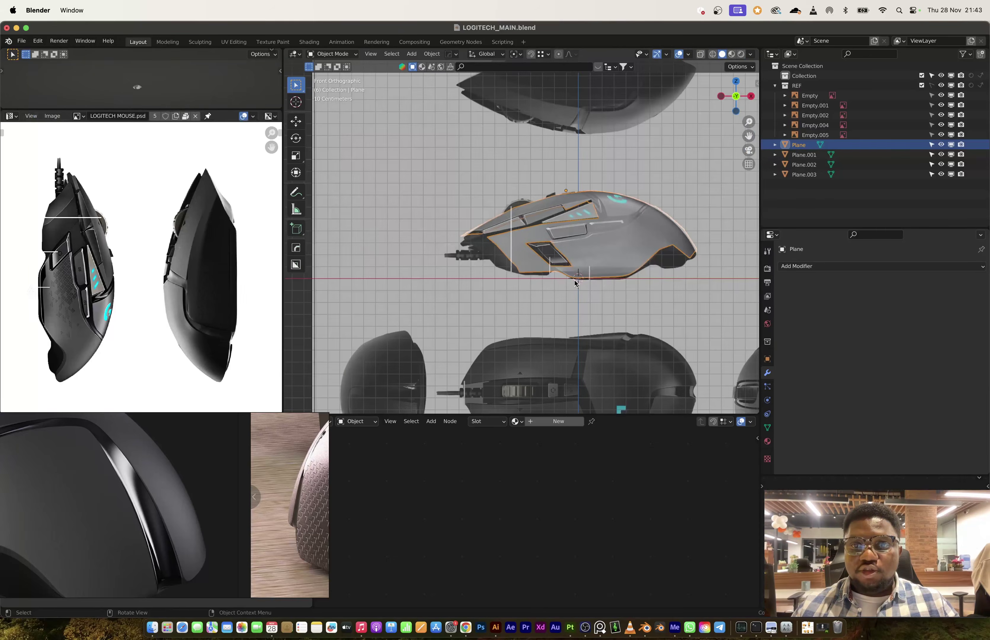
{"action": "middle_click_drag", "start_coordinate": [575, 283], "coordinate": [551, 259]}
{"action": "scroll", "coordinate": [548, 253], "scroll_direction": "up", "scroll_amount": 3}
{"action": "key", "text": "Tab"}
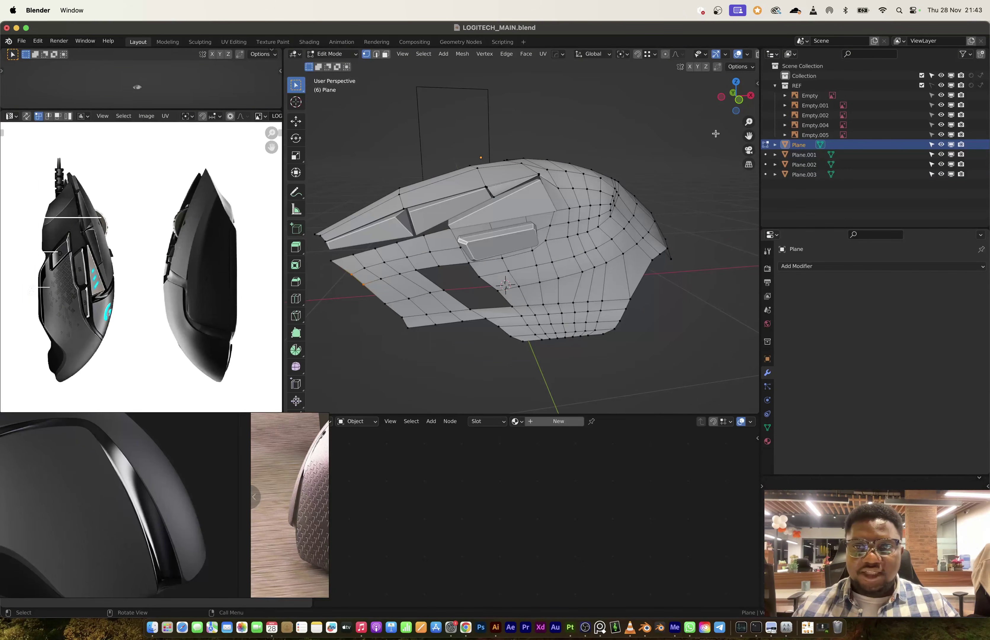
Select the two adjacent face loops running from the shell's front over its rear and extrude them along their normals by -0.103 m.
{"action": "left_click", "coordinate": [739, 100]}
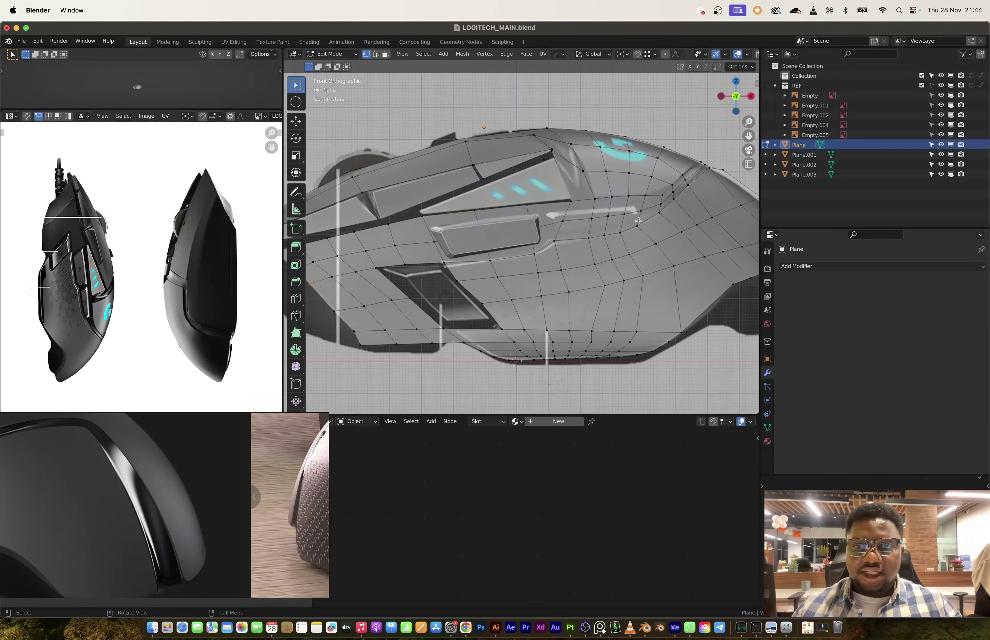
{"action": "left_click", "coordinate": [638, 218], "text": "alt"}
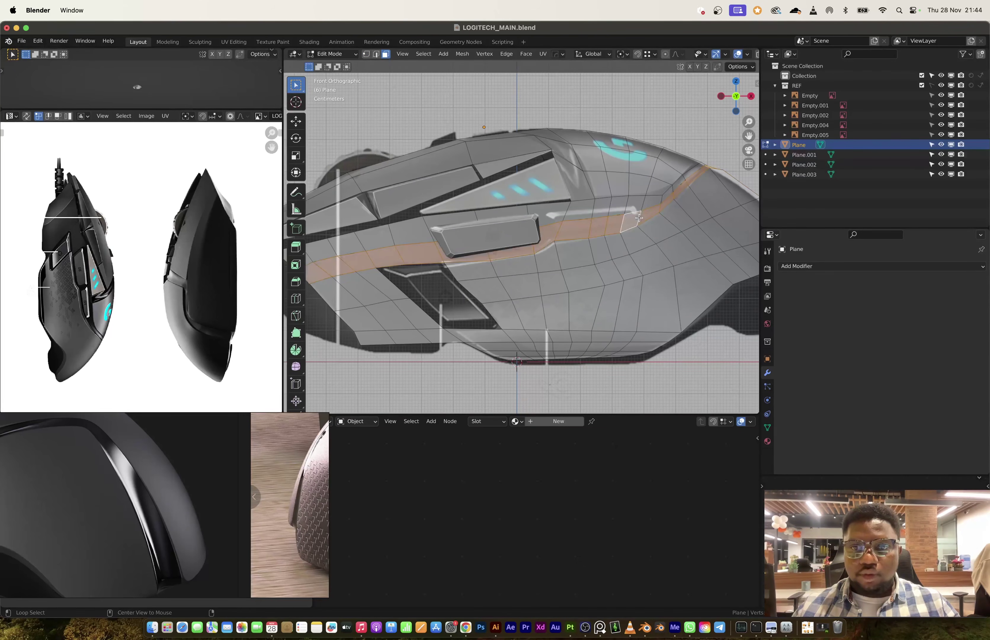
{"action": "left_click", "coordinate": [642, 203], "text": "alt+shift"}
{"action": "middle_click_drag", "start_coordinate": [401, 290], "coordinate": [515, 250], "text": "shift"}
{"action": "left_click_drag", "start_coordinate": [493, 245], "coordinate": [452, 287], "text": "shift"}
{"action": "left_click_drag", "start_coordinate": [532, 275], "coordinate": [493, 311], "text": "shift"}
{"action": "middle_click_drag", "start_coordinate": [541, 300], "coordinate": [520, 341]}
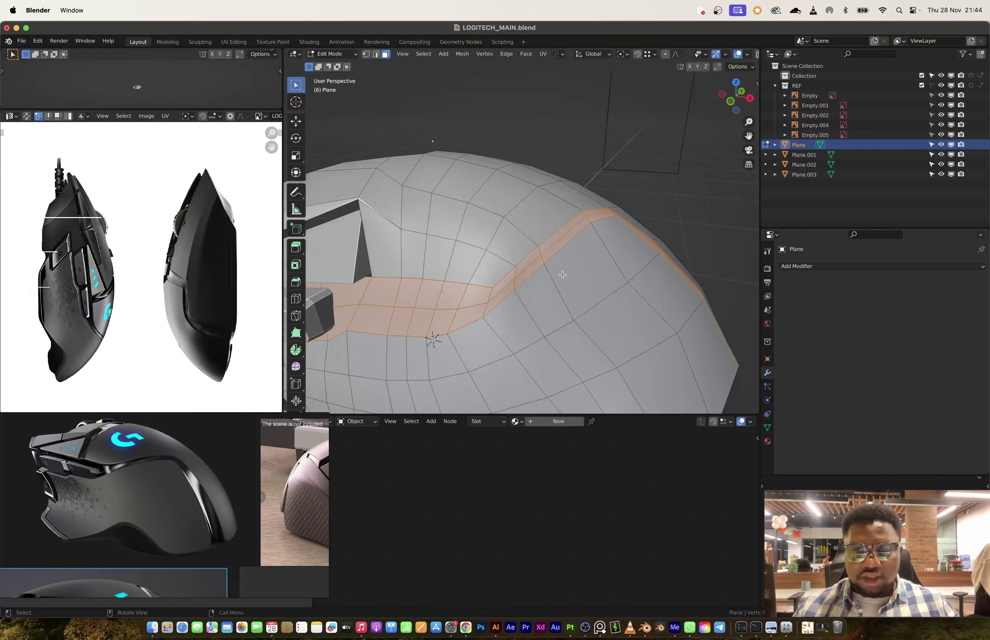
{"action": "key", "text": "alt+e"}
{"action": "left_click", "coordinate": [542, 360]}
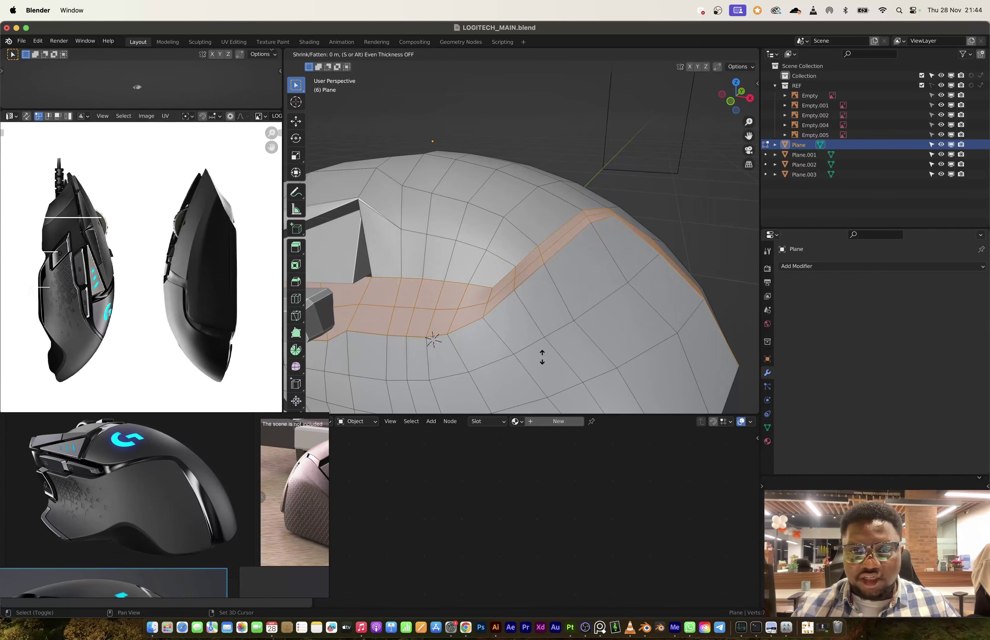
{"action": "left_click", "coordinate": [543, 374]}
{"action": "scroll", "coordinate": [532, 333], "scroll_direction": "up", "scroll_amount": 4}
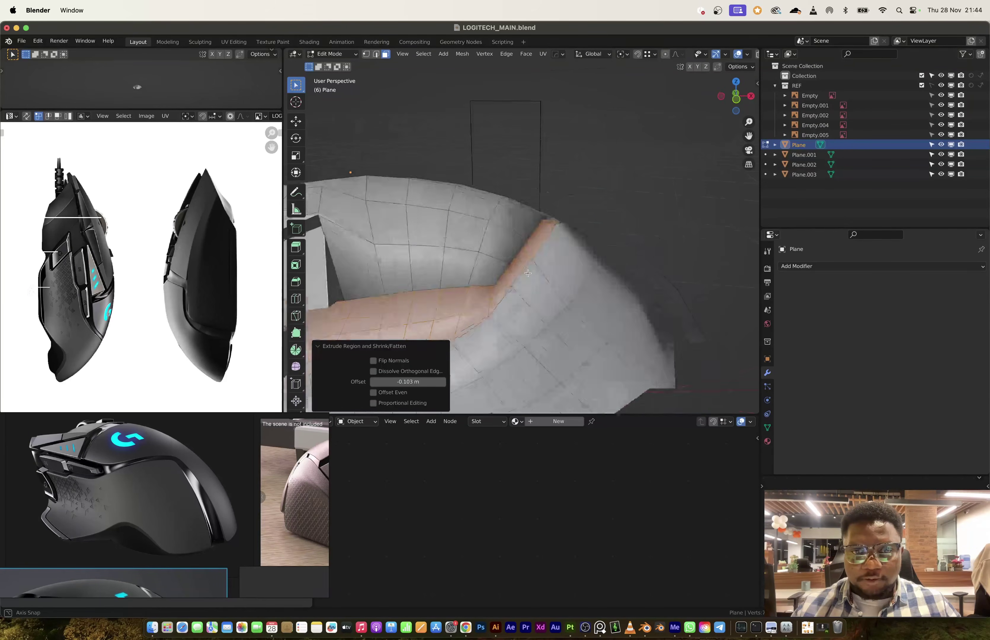
Dissolve the adjacent end-cap faces at the rear of the sunken band into one face and delete it.
{"action": "middle_click_drag", "start_coordinate": [532, 333], "coordinate": [506, 242]}
{"action": "key", "text": "Tab"}
{"action": "scroll", "coordinate": [468, 281], "scroll_direction": "down", "scroll_amount": 5}
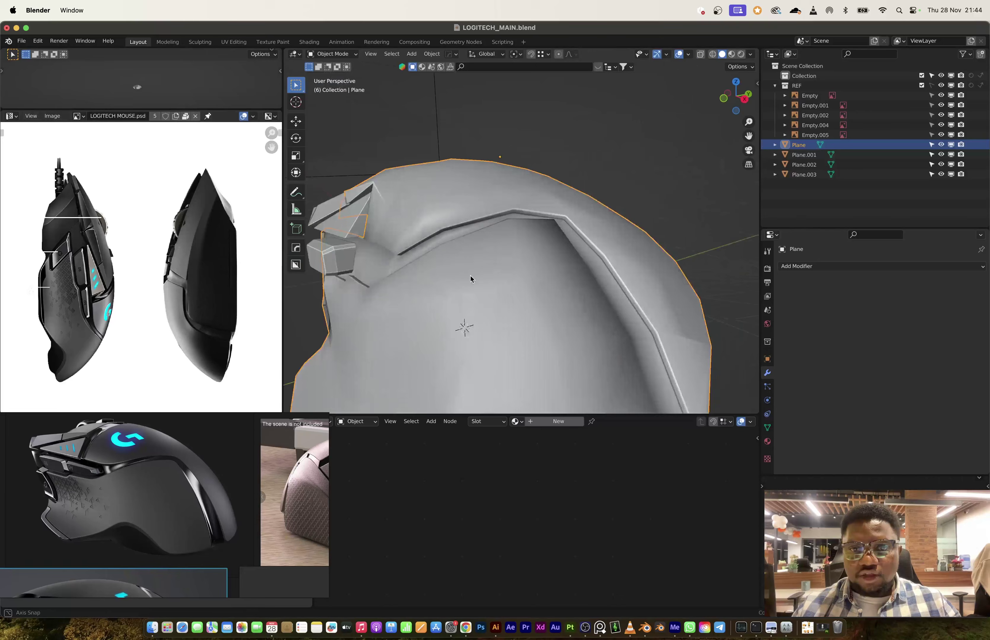
{"action": "middle_click_drag", "start_coordinate": [468, 281], "coordinate": [606, 299]}
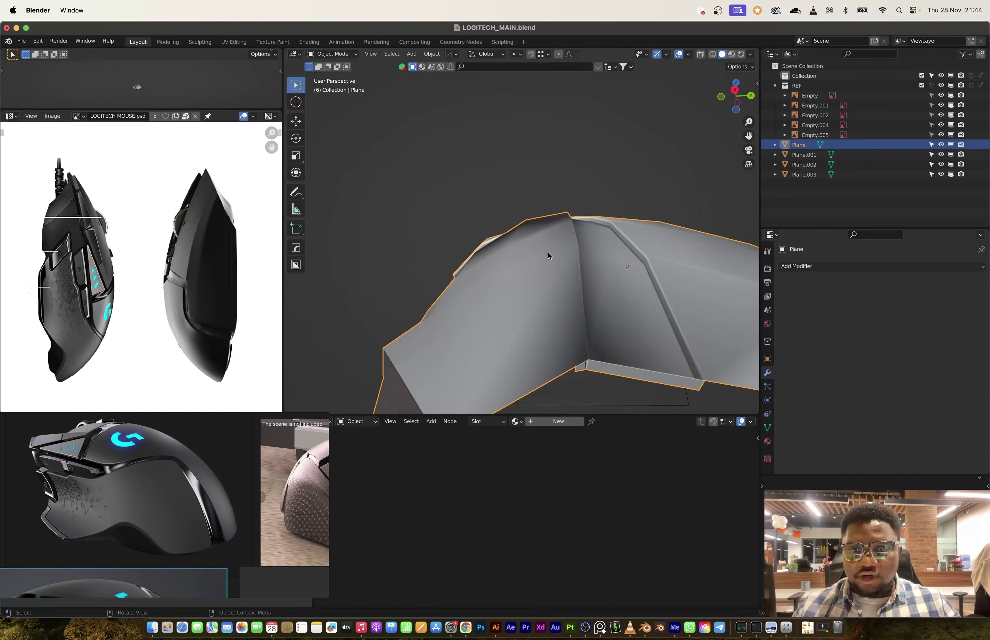
{"action": "middle_click_drag", "start_coordinate": [548, 256], "coordinate": [580, 224]}
{"action": "key", "text": "Tab"}
{"action": "left_click", "coordinate": [580, 225]}
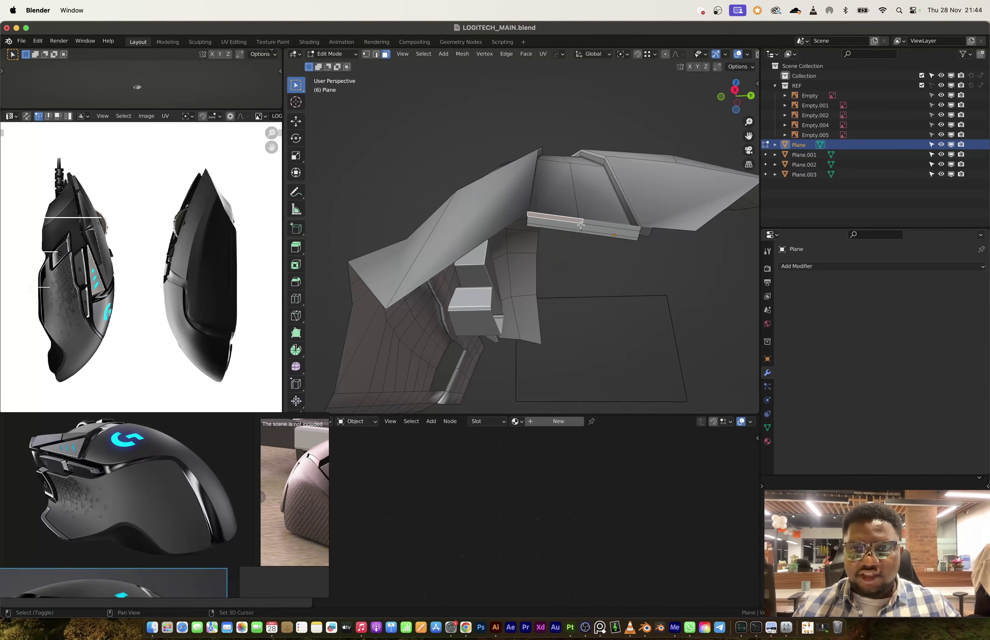
{"action": "left_click", "coordinate": [628, 233], "text": "ctrl+shift"}
{"action": "key", "text": "x"}
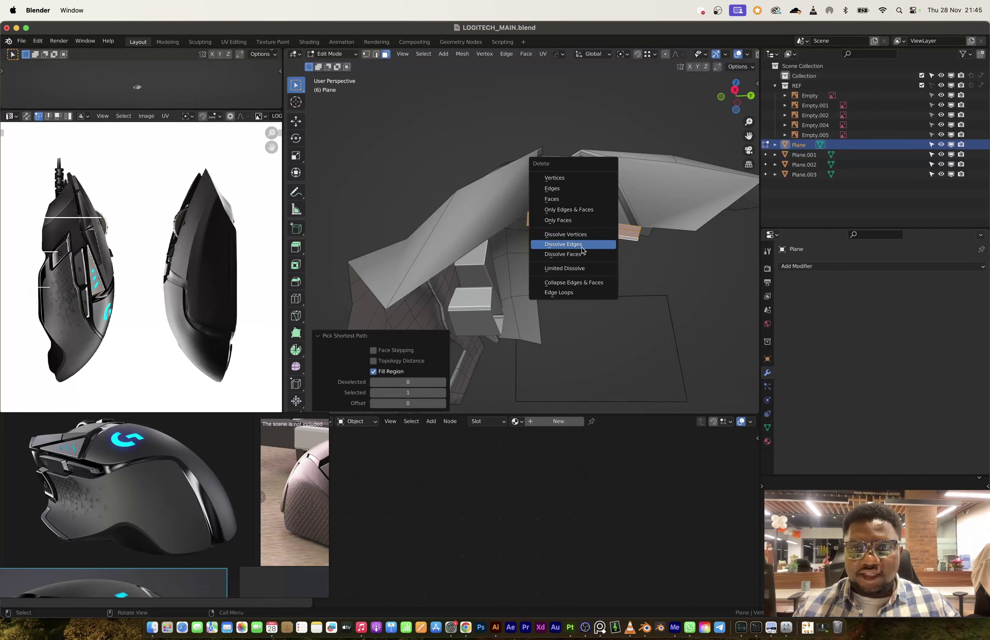
{"action": "left_click", "coordinate": [582, 254]}
{"action": "mouse_move", "coordinate": [583, 254]}
{"action": "middle_mouse_down"}
{"action": "mouse_move", "coordinate": [594, 187]}
{"action": "mouse_move", "coordinate": [597, 241]}
{"action": "middle_mouse_up"}
{"action": "key", "text": "x"}
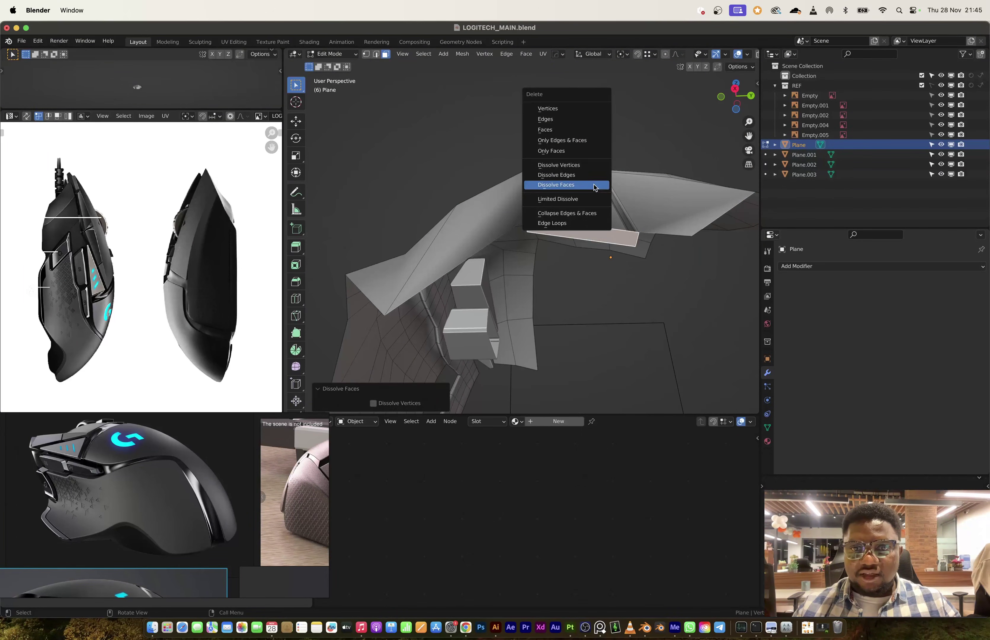
{"action": "left_click", "coordinate": [554, 131]}
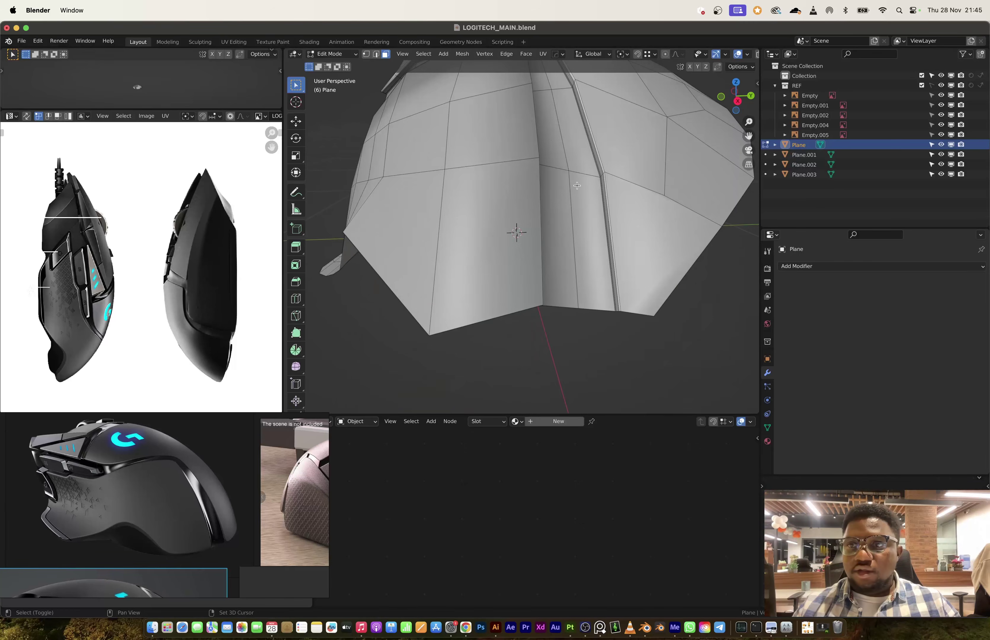
Delete the path of thin border faces running along the shell beneath the triangular light panel and above the side button.
{"action": "key", "text": "Tab"}
{"action": "middle_click_drag", "start_coordinate": [576, 185], "coordinate": [641, 245]}
{"action": "key", "text": "Tab"}
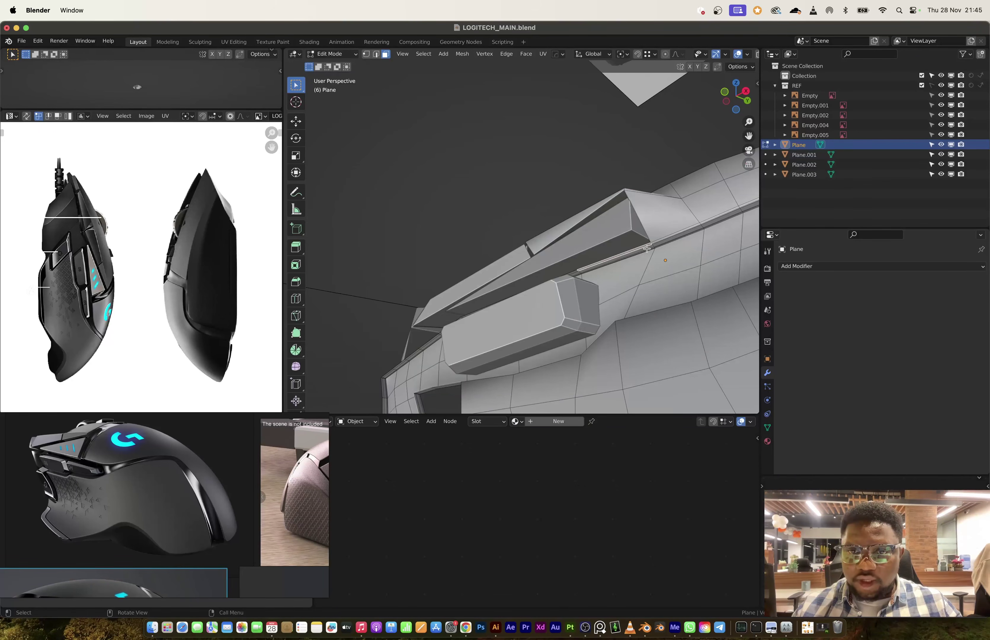
{"action": "middle_click_drag", "start_coordinate": [538, 283], "coordinate": [569, 283], "text": "shift"}
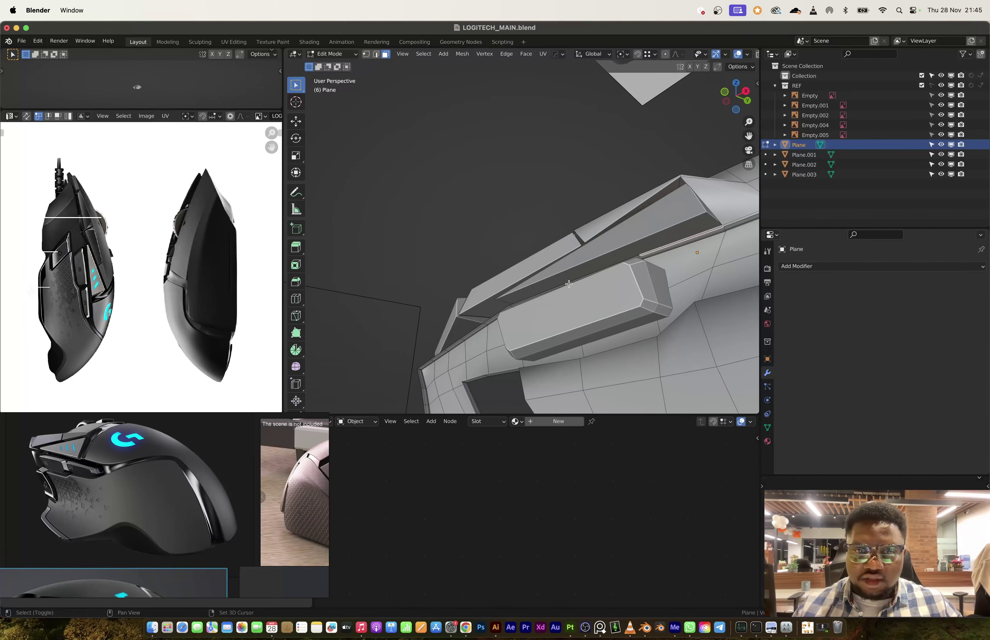
{"action": "left_click", "coordinate": [453, 346], "text": "ctrl"}
{"action": "key", "text": "x"}
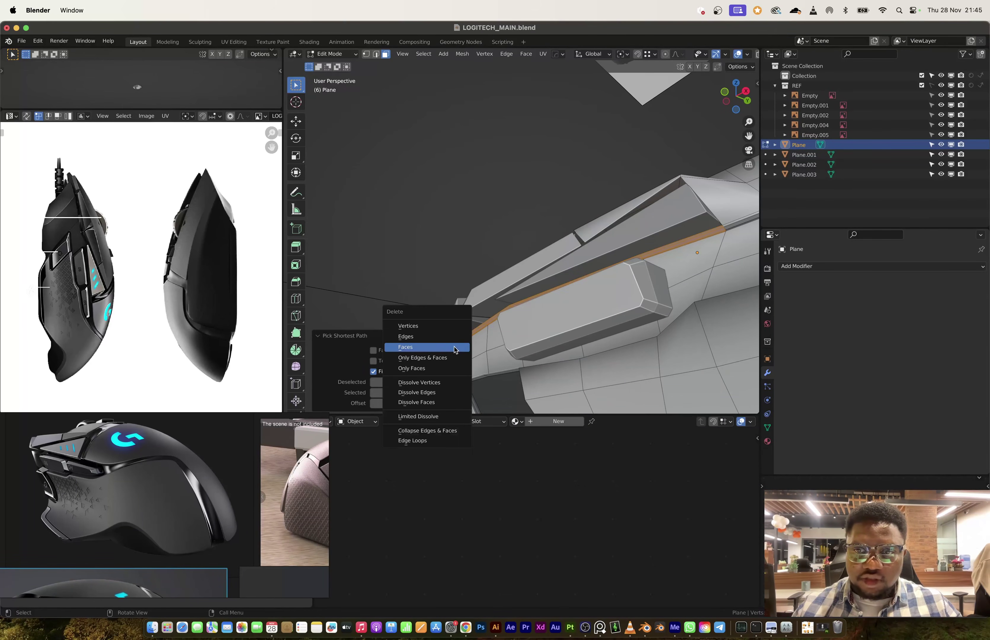
{"action": "left_click", "coordinate": [418, 348]}
Delete the remaining thin face loop along the sunken band's border and check the shell in object mode.
{"action": "middle_click_drag", "start_coordinate": [418, 348], "coordinate": [551, 261]}
{"action": "left_click", "coordinate": [535, 330], "text": "alt"}
{"action": "key", "text": "x"}
{"action": "left_click", "coordinate": [538, 332]}
{"action": "key", "text": "Tab"}
{"action": "key", "text": "Tab"}
Select the face loops running from the shell's rear past the side button and down its lower front.
{"action": "key", "text": "2"}
{"action": "left_click", "coordinate": [503, 247], "text": "alt"}
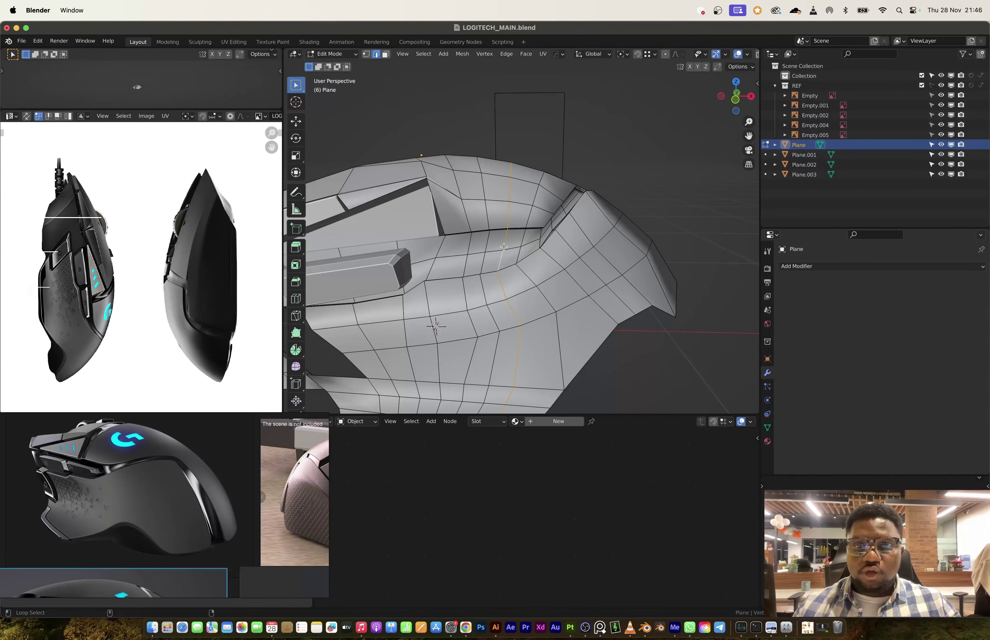
{"action": "key", "text": "3"}
{"action": "left_click", "coordinate": [507, 245], "text": "alt"}
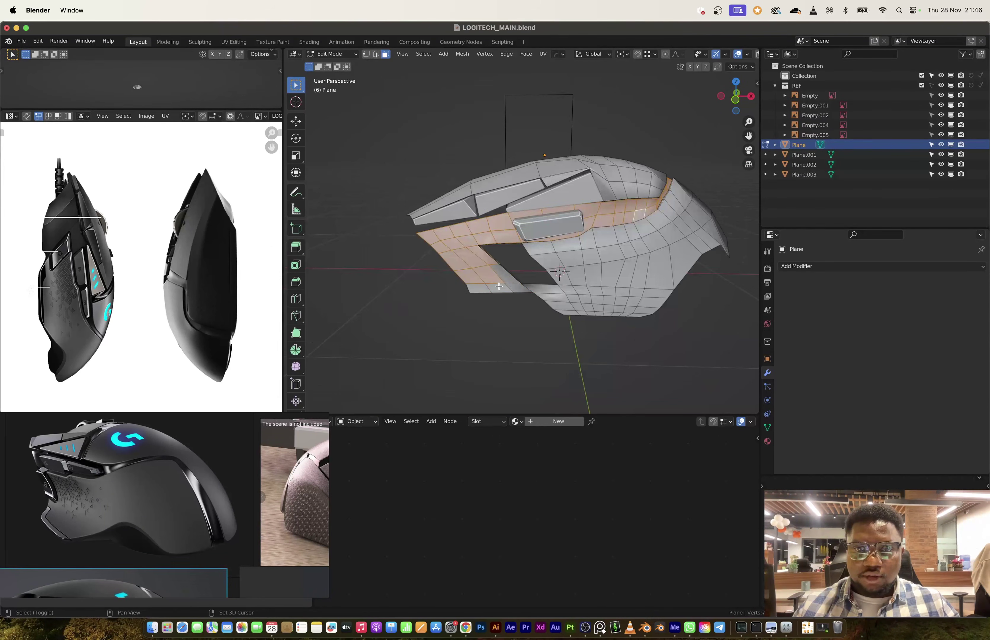
{"action": "left_click", "coordinate": [509, 289], "text": "alt+shift"}
{"action": "left_click_drag", "start_coordinate": [487, 291], "coordinate": [510, 311], "text": "shift"}
Add a level 1 subdivision to the shell and inspect the smoothed surface around the light panel.
{"action": "scroll", "coordinate": [552, 260], "scroll_direction": "up", "scroll_amount": 3}
{"action": "middle_click_drag", "start_coordinate": [552, 261], "coordinate": [579, 272]}
{"action": "key", "text": "Tab"}
{"action": "key", "text": "ctrl+1"}
{"action": "scroll", "coordinate": [599, 236], "scroll_direction": "up", "scroll_amount": 2}
{"action": "middle_click_drag", "start_coordinate": [582, 228], "coordinate": [498, 269]}
Try to merge the closely spaced vertices at the light panel's upper rear corner.
{"action": "key", "text": "Tab"}
{"action": "scroll", "coordinate": [499, 269], "scroll_direction": "up", "scroll_amount": 5}
{"action": "key", "text": "1"}
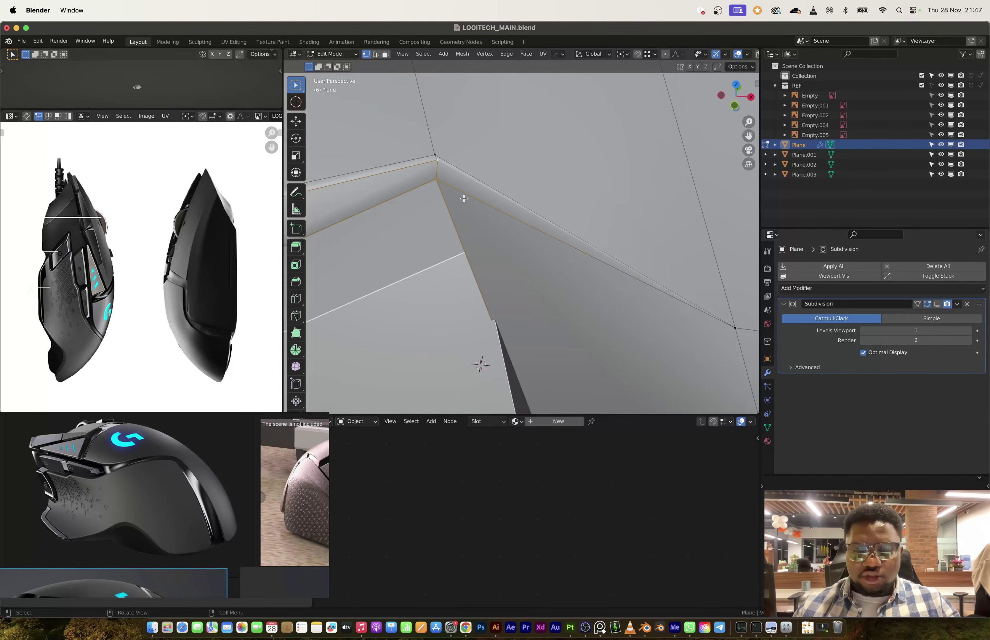
{"action": "key", "text": "m"}
{"action": "left_click", "coordinate": [464, 199]}
{"action": "key", "text": "Tab"}
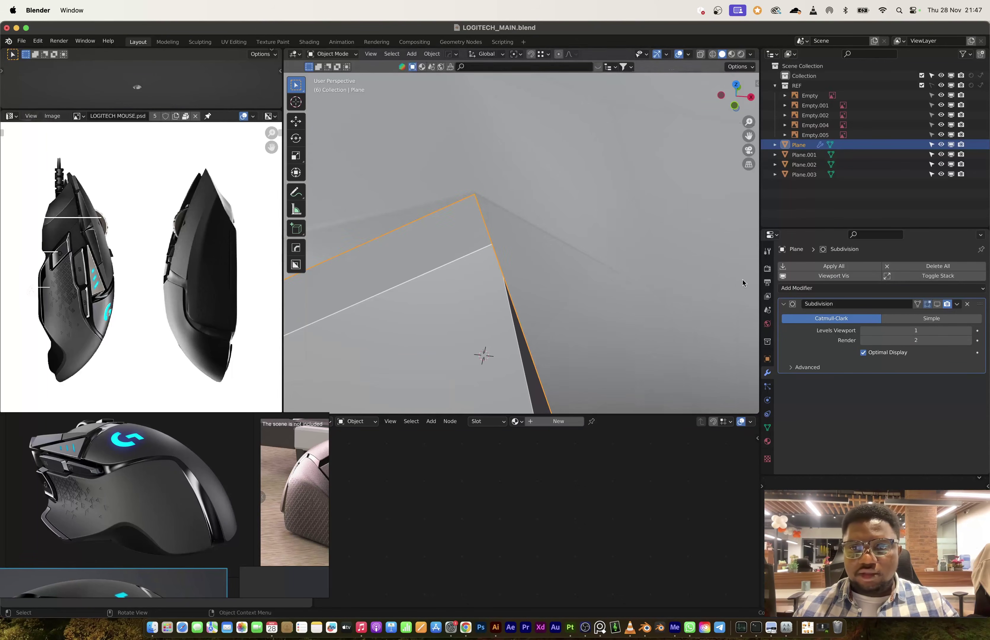
{"action": "scroll", "coordinate": [559, 254], "scroll_direction": "down", "scroll_amount": 2}
{"action": "scroll", "coordinate": [560, 254], "scroll_direction": "down", "scroll_amount": 3}
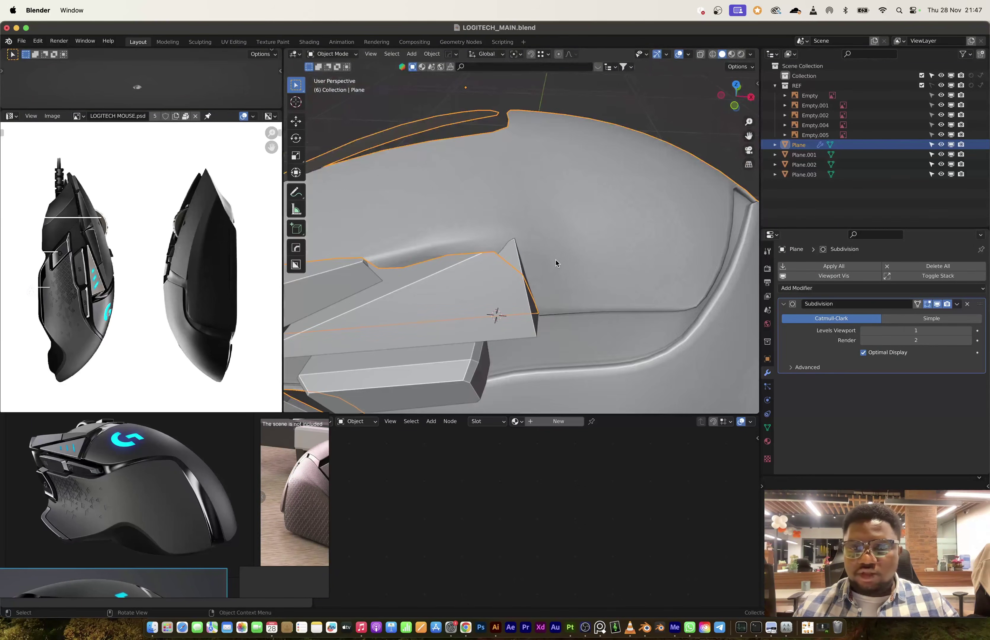
{"action": "key", "text": "Tab"}
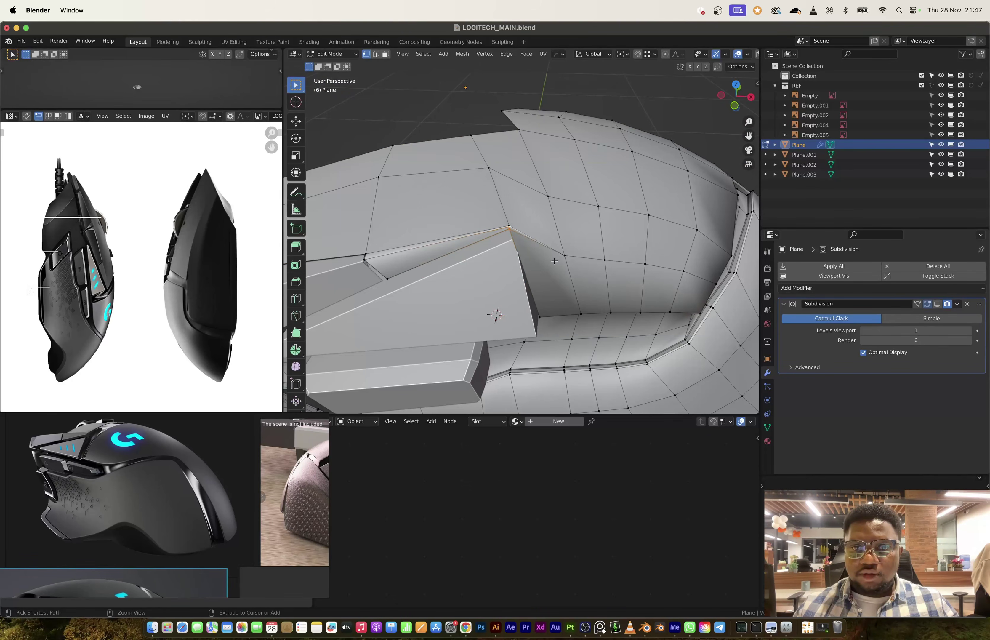
Select the vertex column from the light panel's upper rear corner to the shell's top edge and rip it without any offset.
{"action": "scroll", "coordinate": [554, 260], "scroll_direction": "down", "scroll_amount": 3}
{"action": "middle_click_drag", "start_coordinate": [554, 260], "coordinate": [497, 305]}
{"action": "scroll", "coordinate": [535, 246], "scroll_direction": "up", "scroll_amount": 5}
{"action": "key", "text": "2"}
{"action": "left_click", "coordinate": [527, 255], "text": "alt"}
{"action": "scroll", "coordinate": [517, 272], "scroll_direction": "up", "scroll_amount": 3}
{"action": "key", "text": "1"}
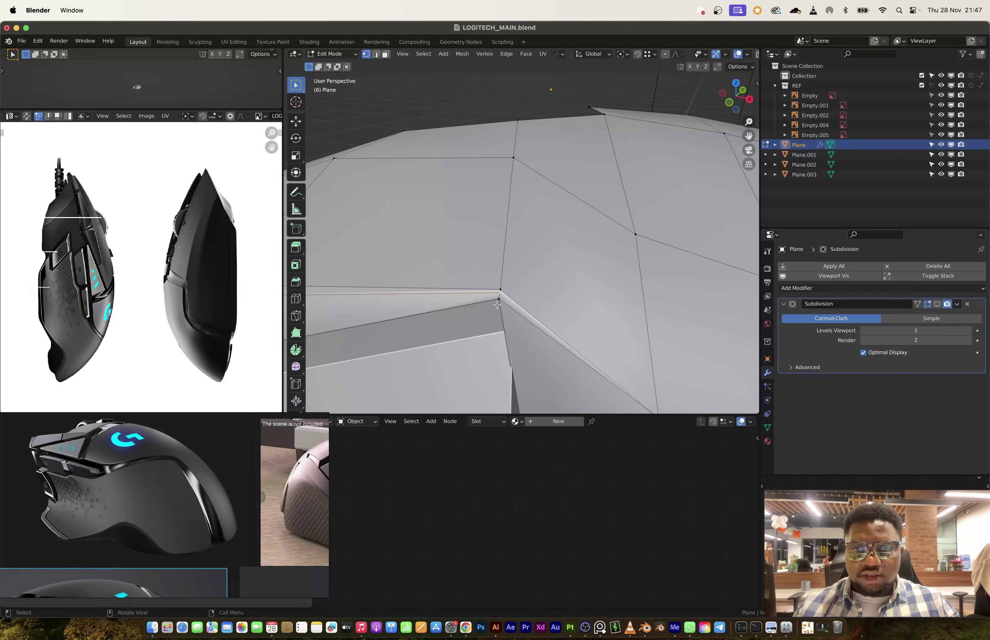
{"action": "left_click", "coordinate": [514, 125], "text": "shift"}
{"action": "middle_click_drag", "start_coordinate": [514, 125], "coordinate": [533, 196]}
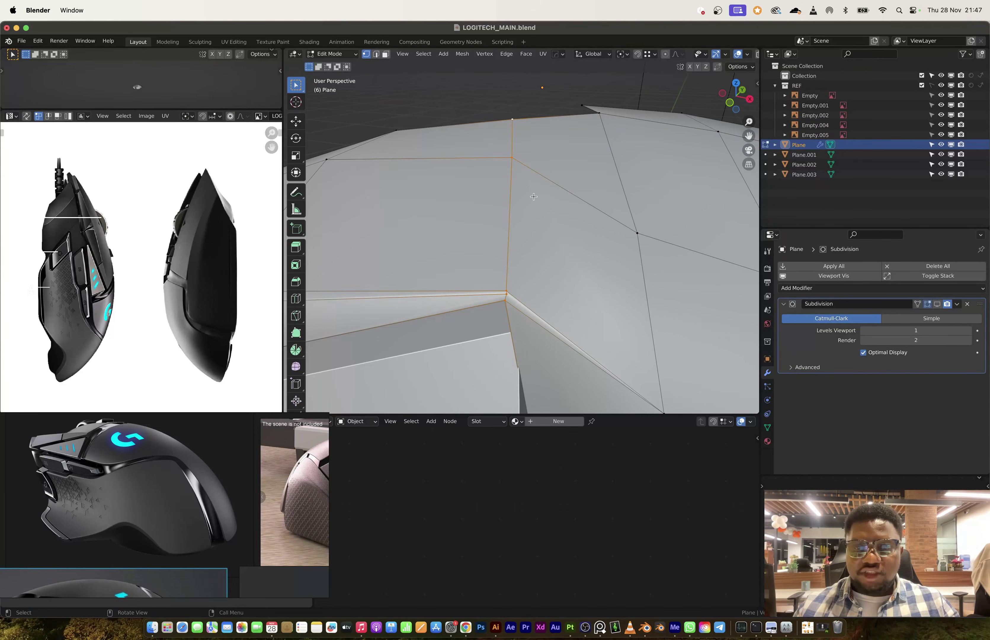
{"action": "key", "text": "e"}
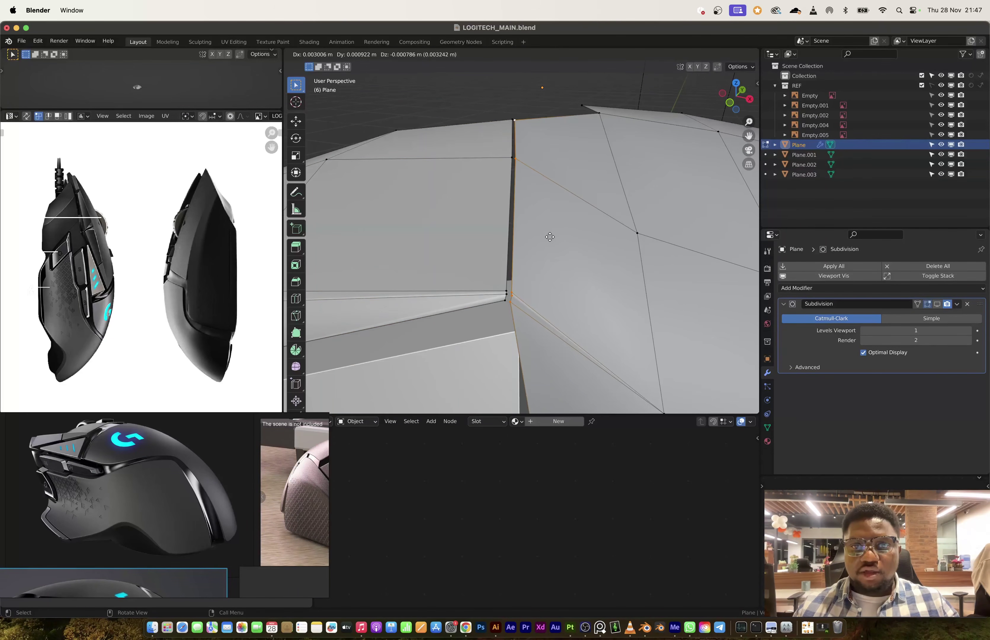
{"action": "key", "text": "Escape"}
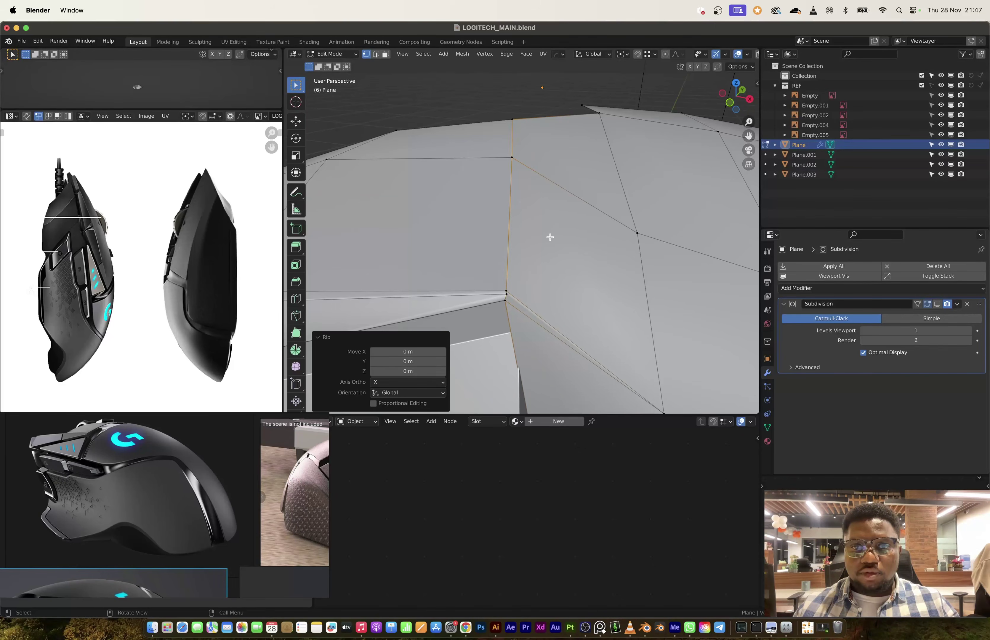
Examine the ripped seam in object mode and compare it with the panel lines around the light panel in the reference photo.
{"action": "key", "text": "Tab"}
{"action": "scroll", "coordinate": [549, 236], "scroll_direction": "down", "scroll_amount": 5}
{"action": "middle_click_drag", "start_coordinate": [565, 245], "coordinate": [582, 174]}
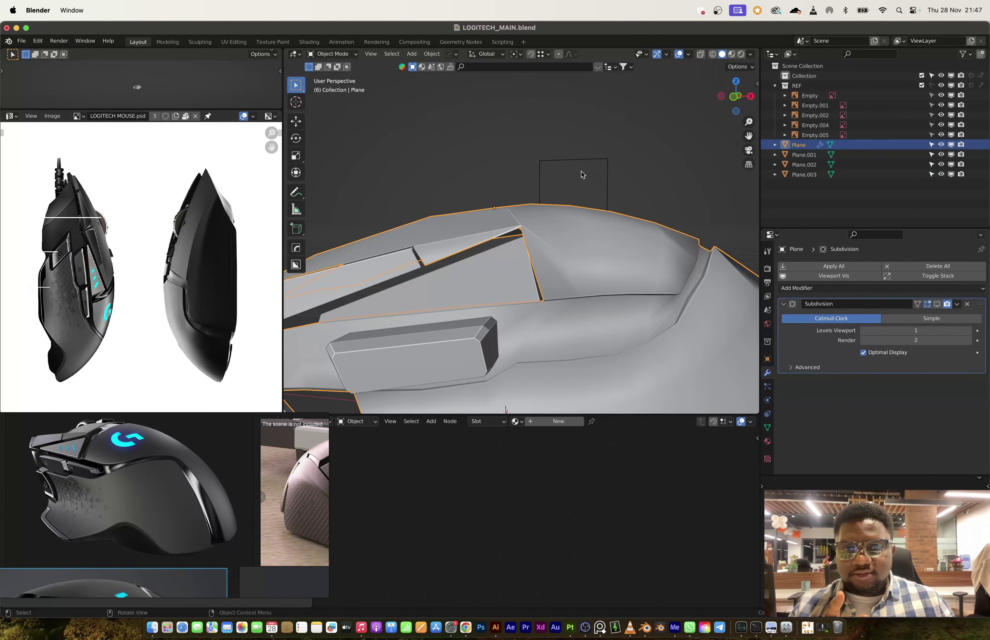
{"action": "scroll", "coordinate": [183, 518], "scroll_direction": "up", "scroll_amount": 6}
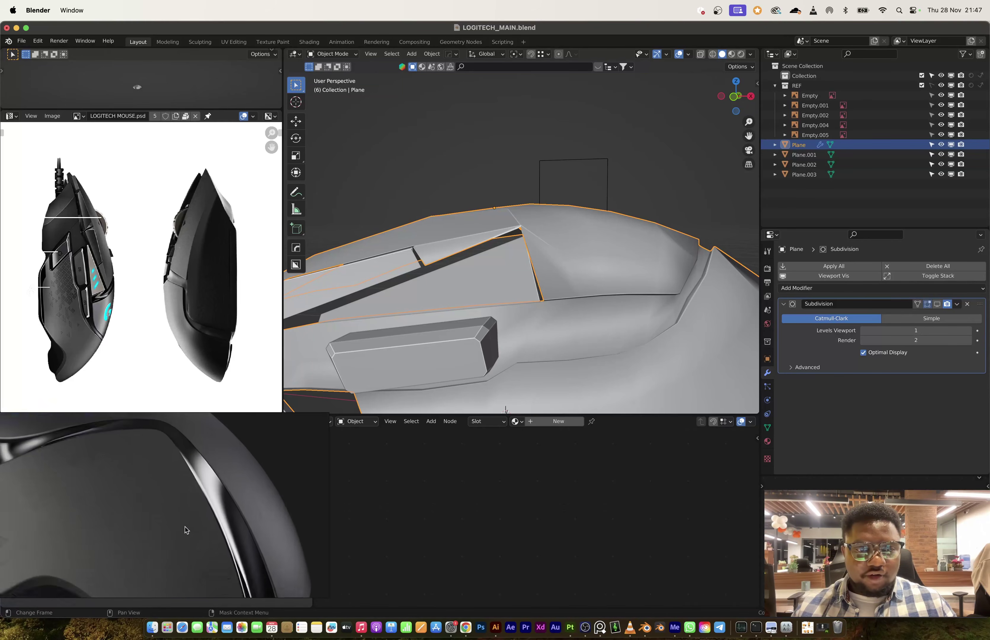
{"action": "scroll", "coordinate": [167, 486], "scroll_direction": "down", "scroll_amount": 4}
{"action": "scroll", "coordinate": [138, 499], "scroll_direction": "up", "scroll_amount": 3}
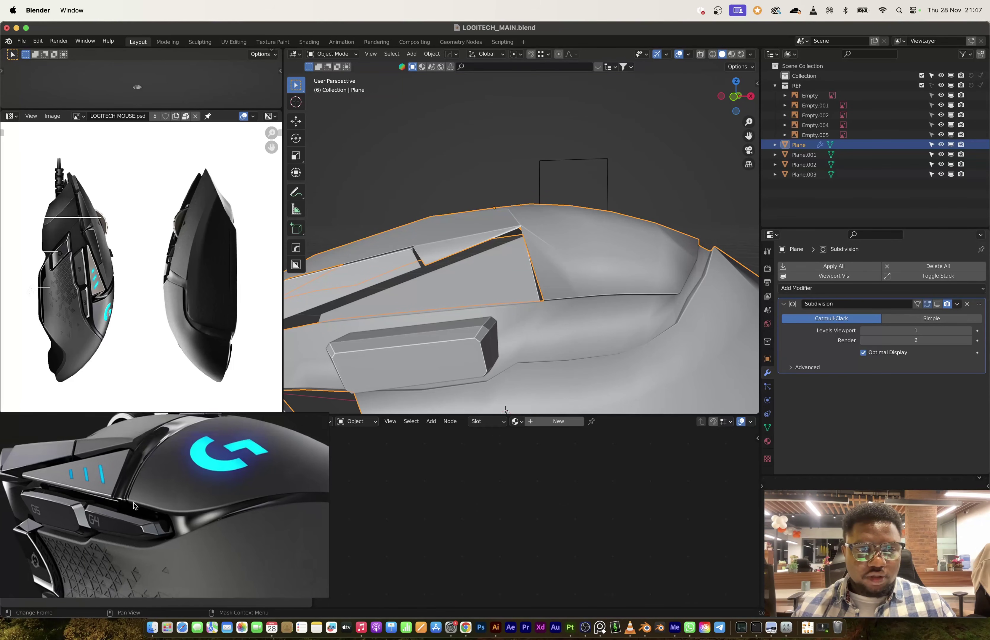
{"action": "middle_click_drag", "start_coordinate": [574, 341], "coordinate": [578, 293]}
Delete the narrow wall faces beneath the large shell face directly behind the light panel's lower rear corner.
{"action": "key", "text": "Tab"}
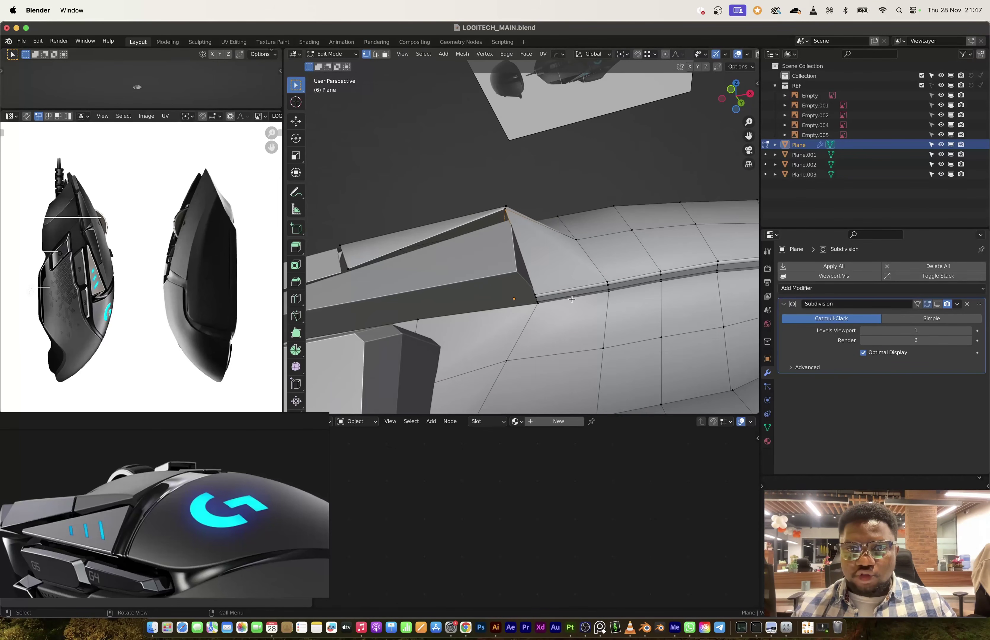
{"action": "scroll", "coordinate": [571, 298], "scroll_direction": "up", "scroll_amount": 2}
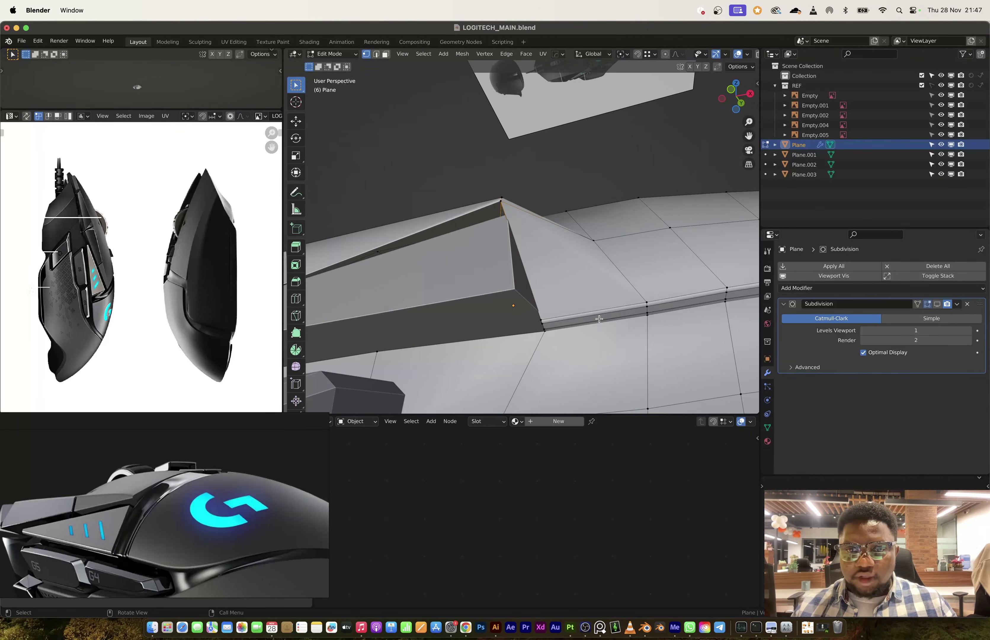
{"action": "scroll", "coordinate": [590, 304], "scroll_direction": "up", "scroll_amount": 2}
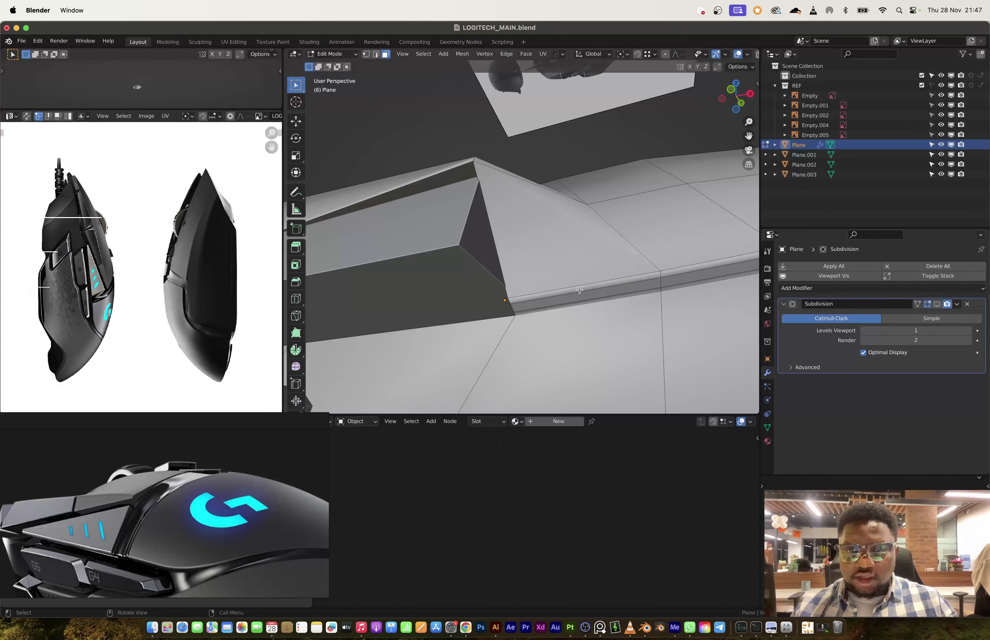
{"action": "left_click", "coordinate": [579, 290], "text": "shift"}
{"action": "left_click", "coordinate": [587, 302], "text": "alt+shift"}
{"action": "key", "text": "x"}
{"action": "key", "text": "Escape"}
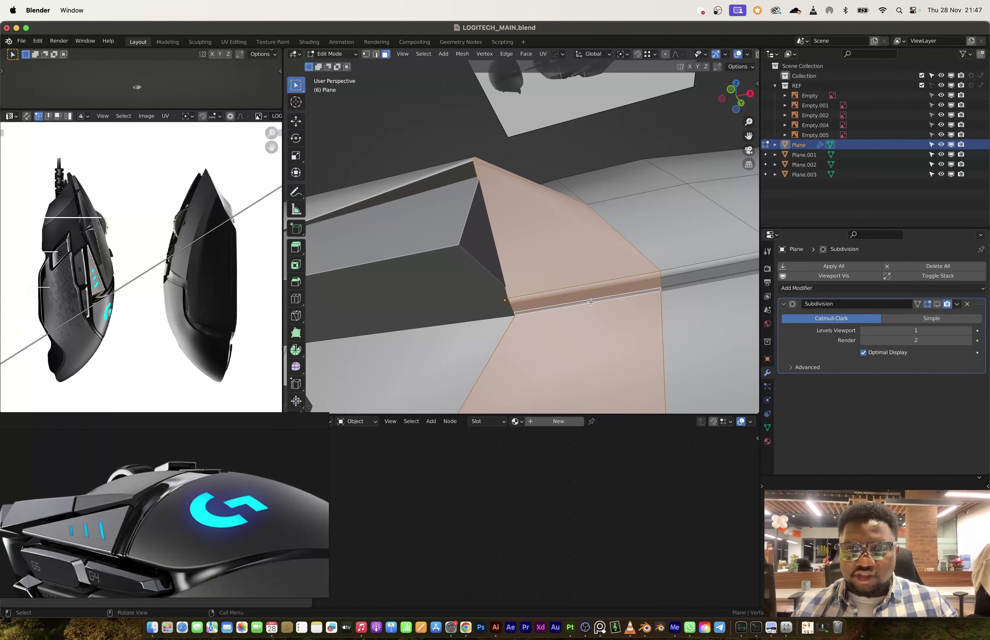
{"action": "left_click", "coordinate": [587, 302]}
{"action": "left_click", "coordinate": [588, 287], "text": "ctrl+shift"}
{"action": "key", "text": "x"}
{"action": "left_click", "coordinate": [584, 288]}
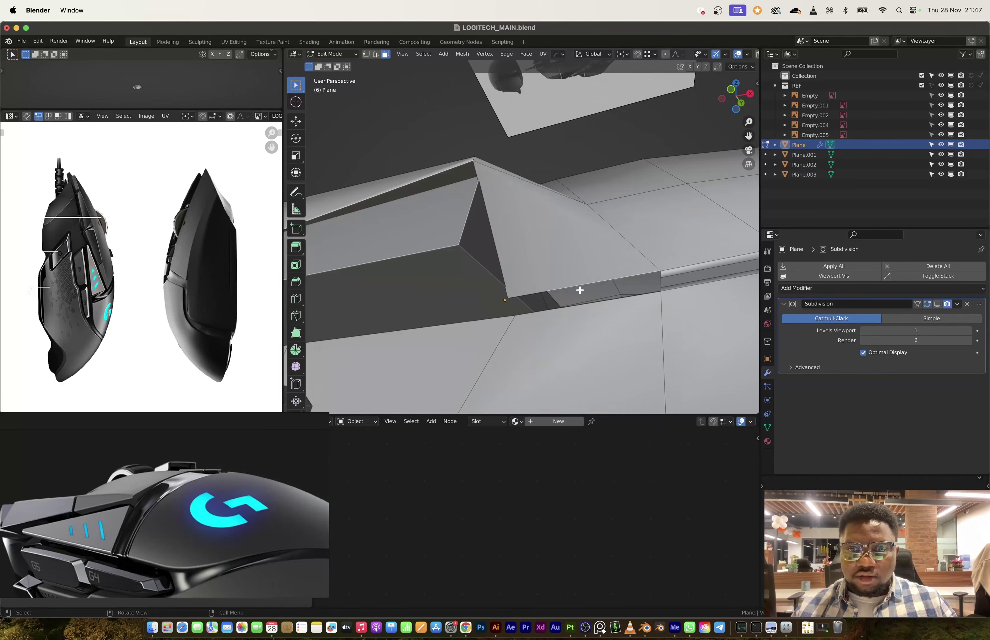
{"action": "middle_click_drag", "start_coordinate": [579, 289], "coordinate": [577, 305]}
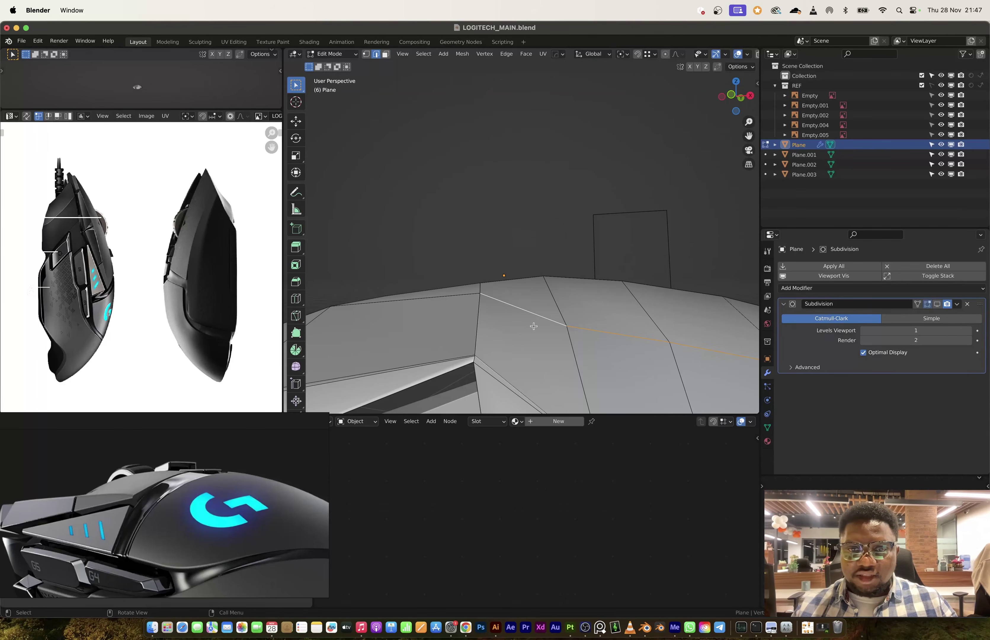
{"action": "key", "text": "super+z"}
{"action": "middle_click_drag", "start_coordinate": [546, 362], "coordinate": [549, 353]}
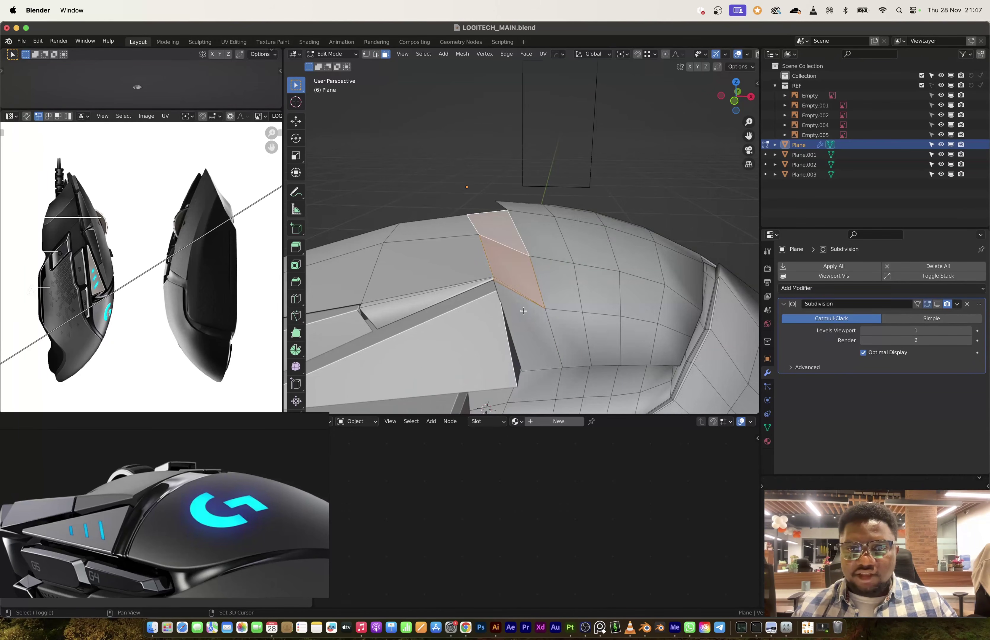
{"action": "scroll", "coordinate": [523, 310], "scroll_direction": "up", "scroll_amount": 2}
{"action": "scroll", "coordinate": [544, 358], "scroll_direction": "up", "scroll_amount": 6}
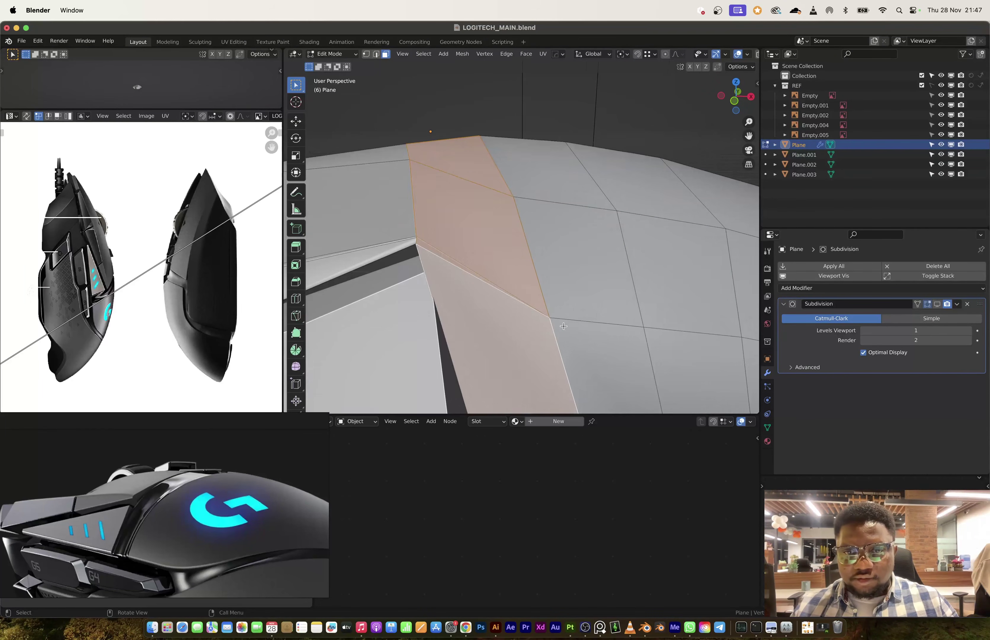
{"action": "key", "text": "1"}
{"action": "key", "text": "alt+a"}
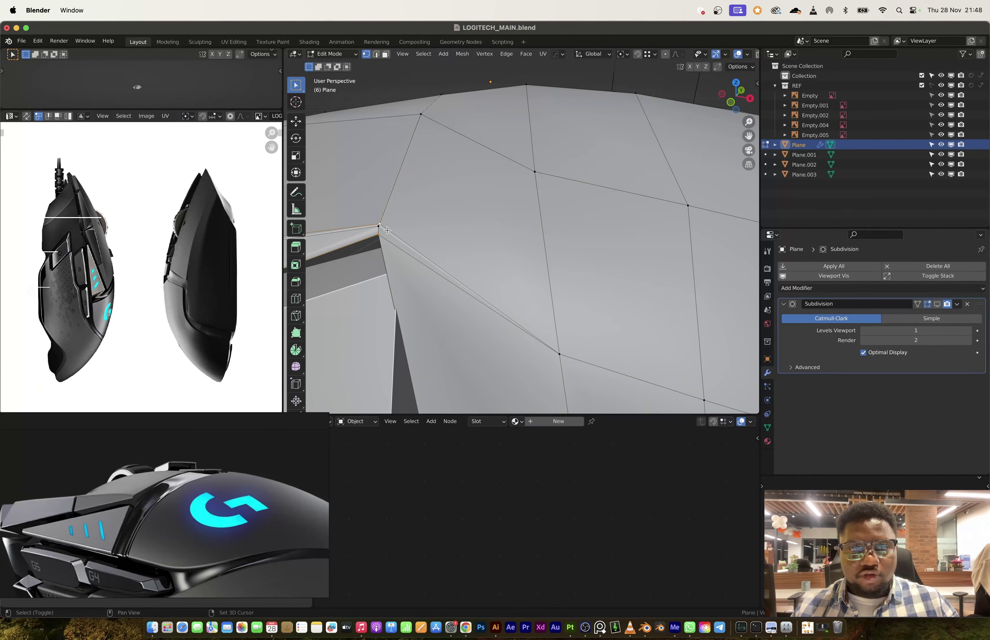
Separate the linked rear part of the shell from the front part into its own object and select it.
{"action": "scroll", "coordinate": [517, 230], "scroll_direction": "down", "scroll_amount": 6}
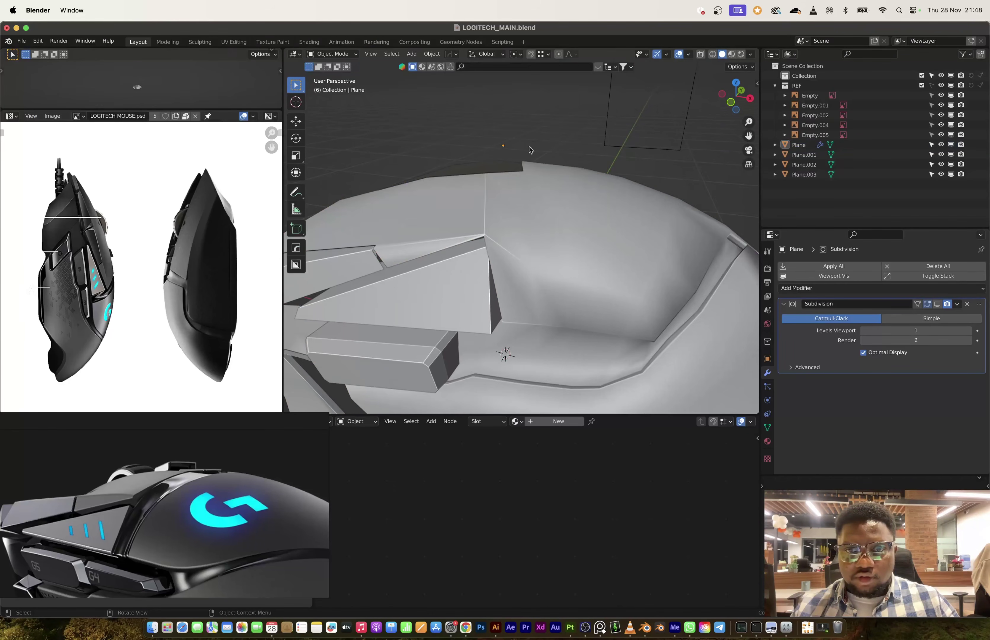
{"action": "key", "text": "a"}
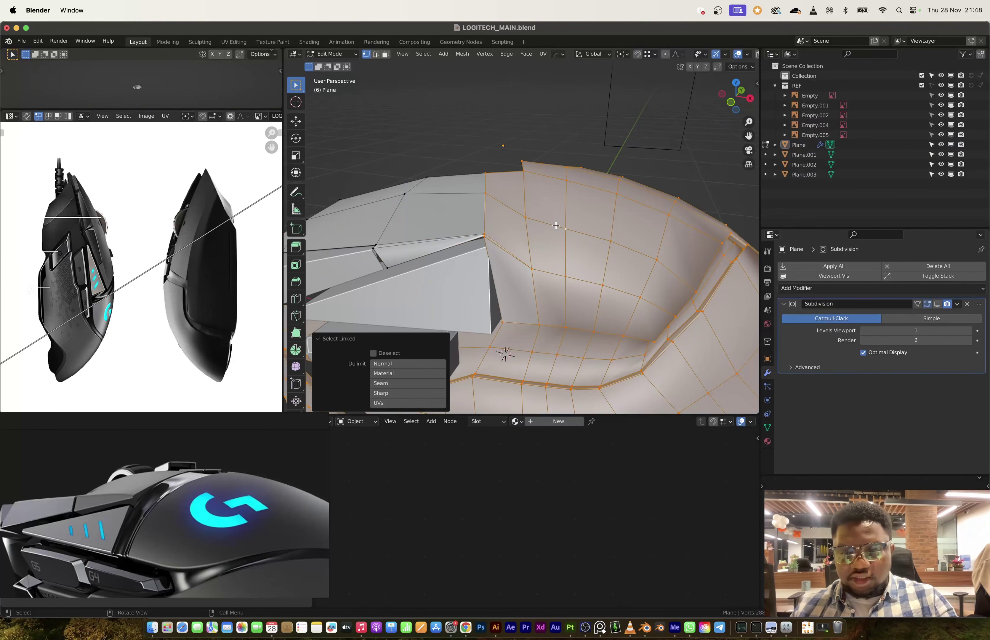
{"action": "key", "text": "p"}
{"action": "left_click", "coordinate": [499, 223]}
{"action": "key", "text": "Tab"}
{"action": "left_click", "coordinate": [494, 230]}
Merge the close vertices at the rear shell's corner beside the light panel with the At Last option.
{"action": "key", "text": "Tab"}
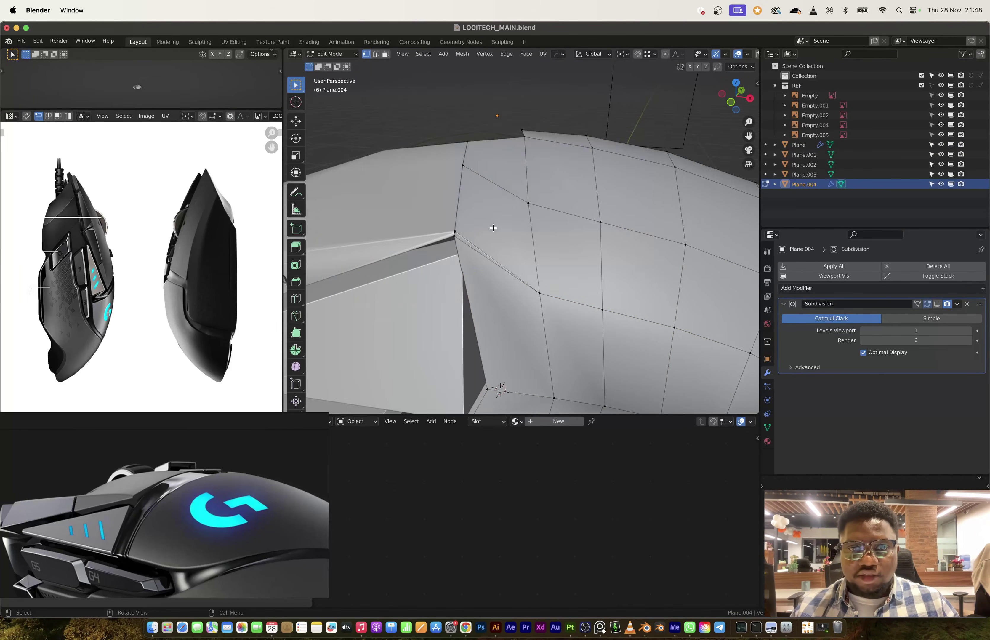
{"action": "scroll", "coordinate": [459, 235], "scroll_direction": "up", "scroll_amount": 2}
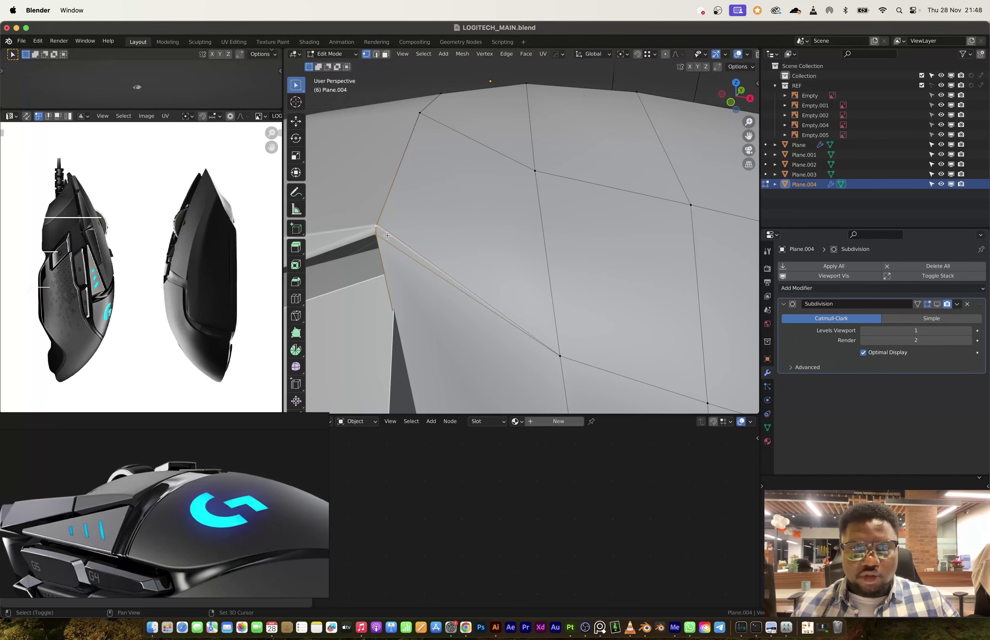
{"action": "key", "text": "m"}
{"action": "left_click", "coordinate": [388, 238]}
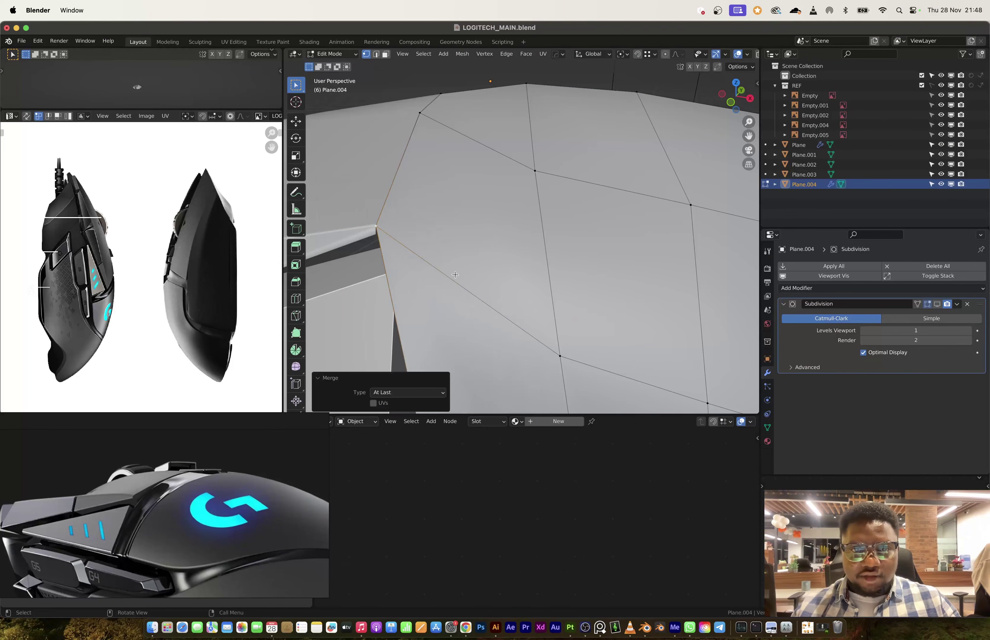
Select the column of faces directly behind the light panel on the rear shell and extrude it inward along its normals.
{"action": "key", "text": "3"}
{"action": "left_click", "coordinate": [455, 312]}
{"action": "left_click", "coordinate": [491, 293], "text": "shift"}
{"action": "scroll", "coordinate": [499, 291], "scroll_direction": "down", "scroll_amount": 4}
{"action": "middle_click_drag", "start_coordinate": [499, 291], "coordinate": [524, 235]}
{"action": "scroll", "coordinate": [524, 236], "scroll_direction": "up", "scroll_amount": 4}
{"action": "middle_click_drag", "start_coordinate": [626, 397], "coordinate": [608, 345]}
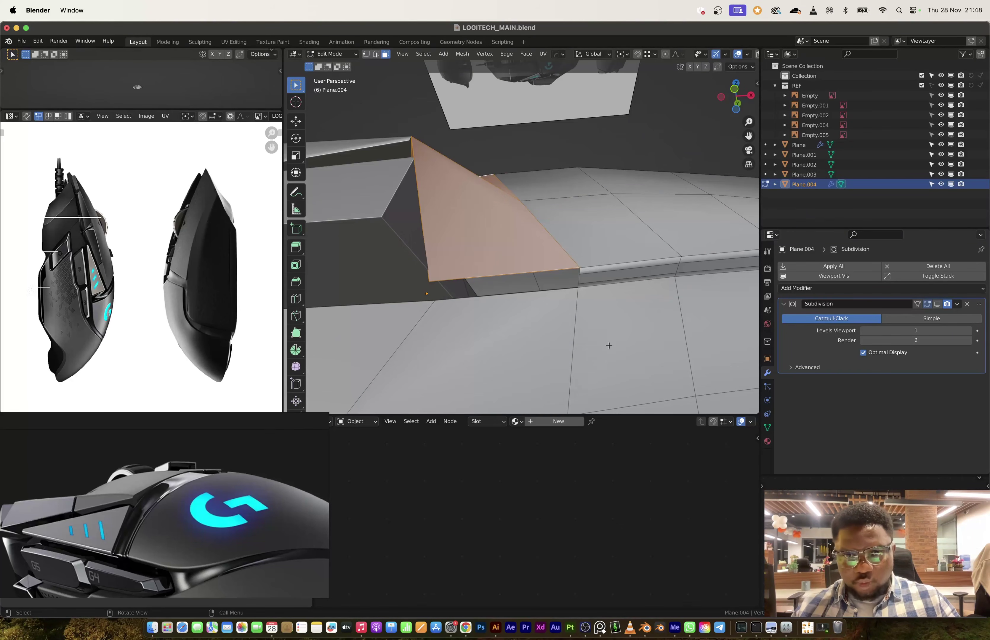
{"action": "key", "text": "alt+e"}
{"action": "left_click", "coordinate": [609, 347]}
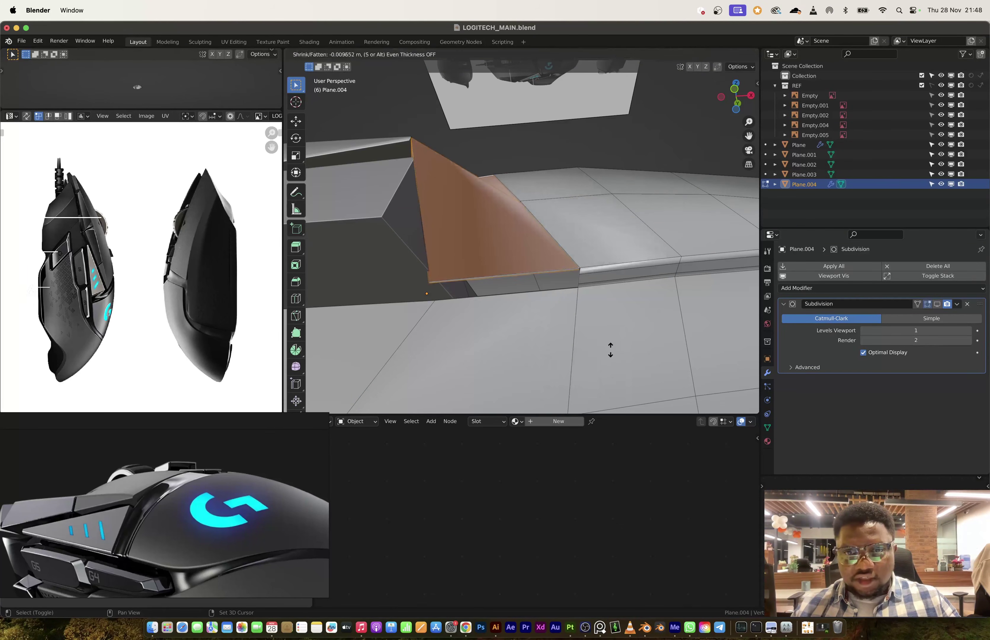
{"action": "left_click", "coordinate": [616, 365]}
Delete the narrow wall faces closing the lower end of the sunken gap strip behind the light panel.
{"action": "middle_click_drag", "start_coordinate": [615, 364], "coordinate": [553, 335]}
{"action": "key", "text": "2"}
{"action": "left_click", "coordinate": [550, 334]}
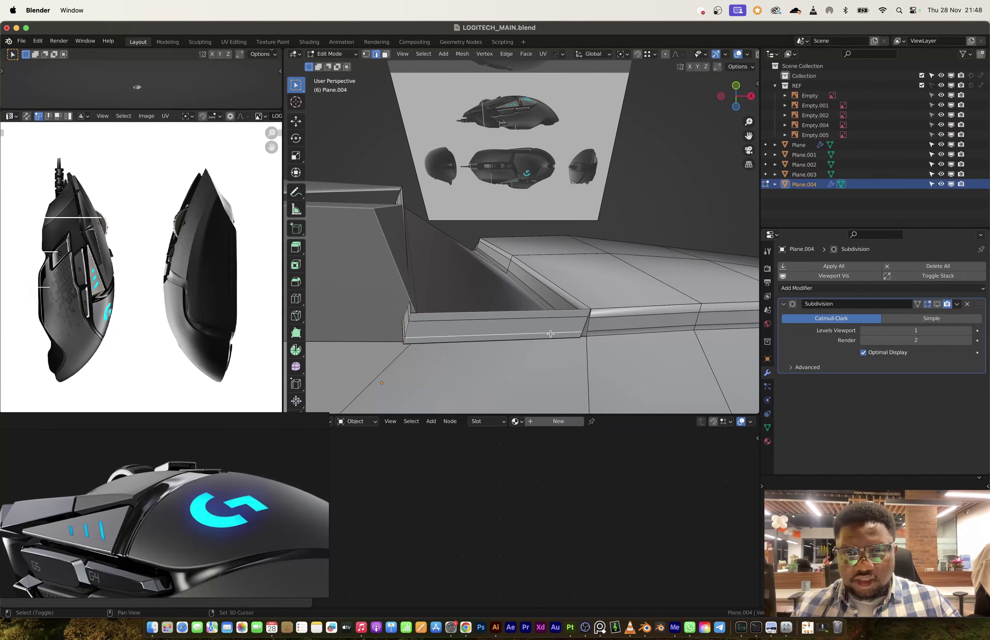
{"action": "key", "text": "3"}
{"action": "left_click", "coordinate": [549, 325], "text": "shift"}
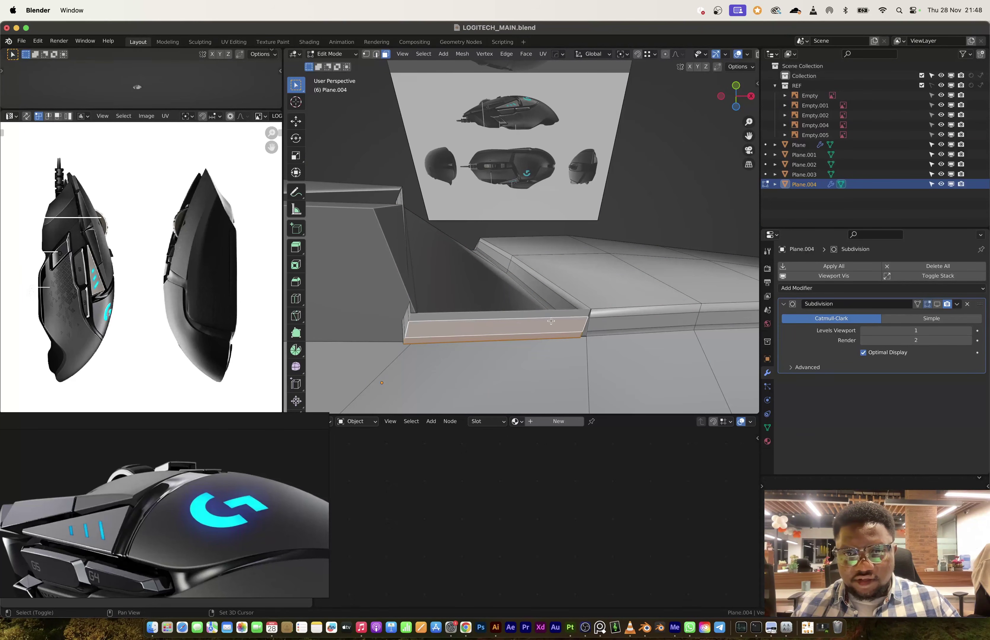
{"action": "left_click", "coordinate": [550, 316], "text": "shift"}
{"action": "key", "text": "x"}
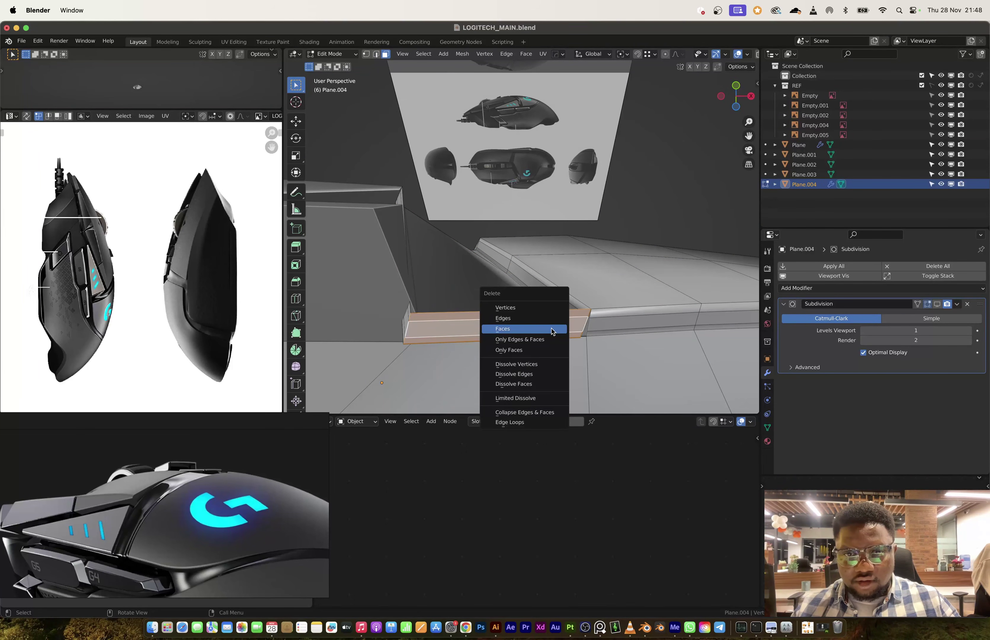
{"action": "left_click", "coordinate": [551, 328]}
Merge the close vertex pairs at the raised rear panel's lower front corner, beside the gap strip, using the At Last option.
{"action": "middle_click_drag", "start_coordinate": [551, 328], "coordinate": [588, 296]}
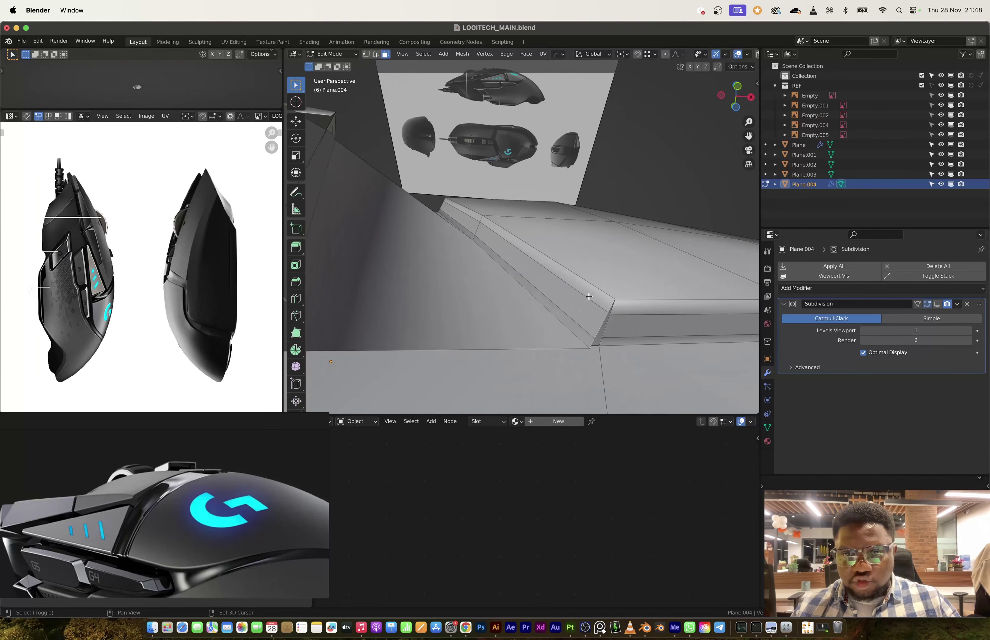
{"action": "key", "text": "n"}
{"action": "key", "text": "n"}
{"action": "key", "text": "m"}
{"action": "left_click", "coordinate": [621, 330]}
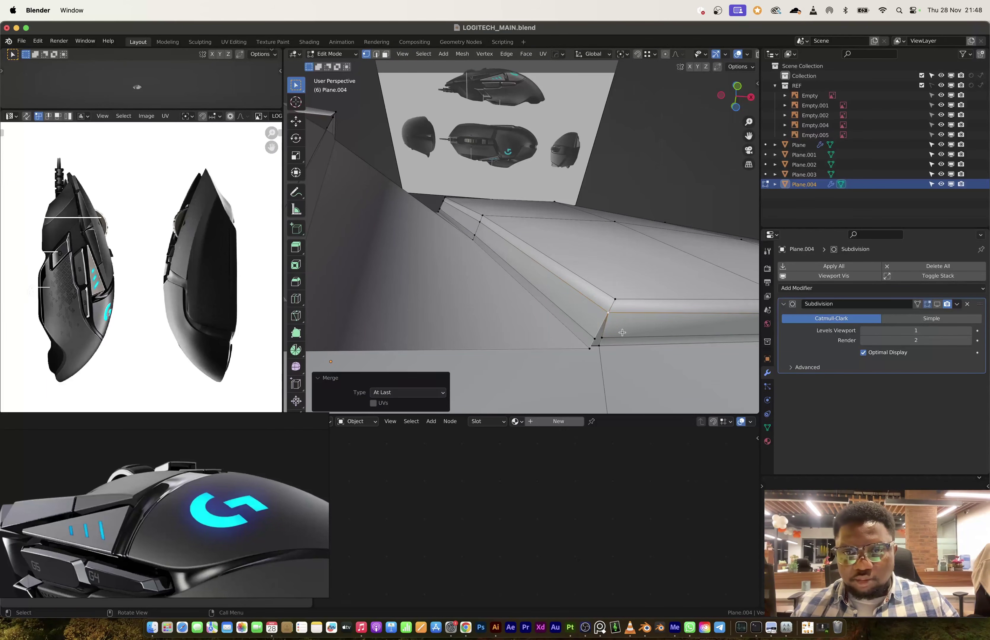
{"action": "left_click", "coordinate": [605, 336]}
{"action": "left_click", "coordinate": [594, 339], "text": "shift"}
{"action": "key", "text": "shift+r"}
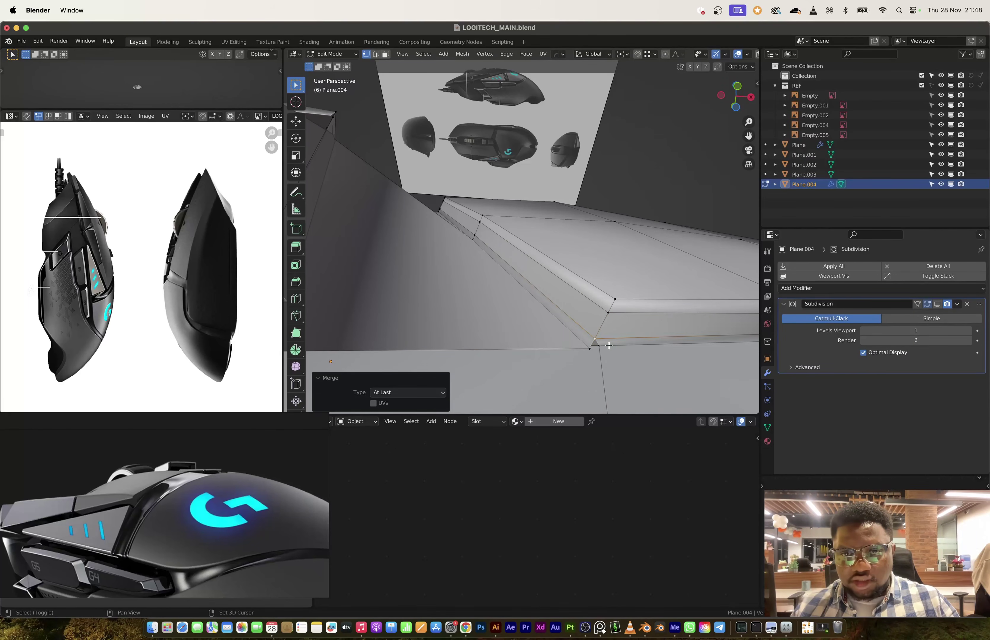
{"action": "left_click", "coordinate": [587, 350]}
{"action": "key", "text": "shift+r"}
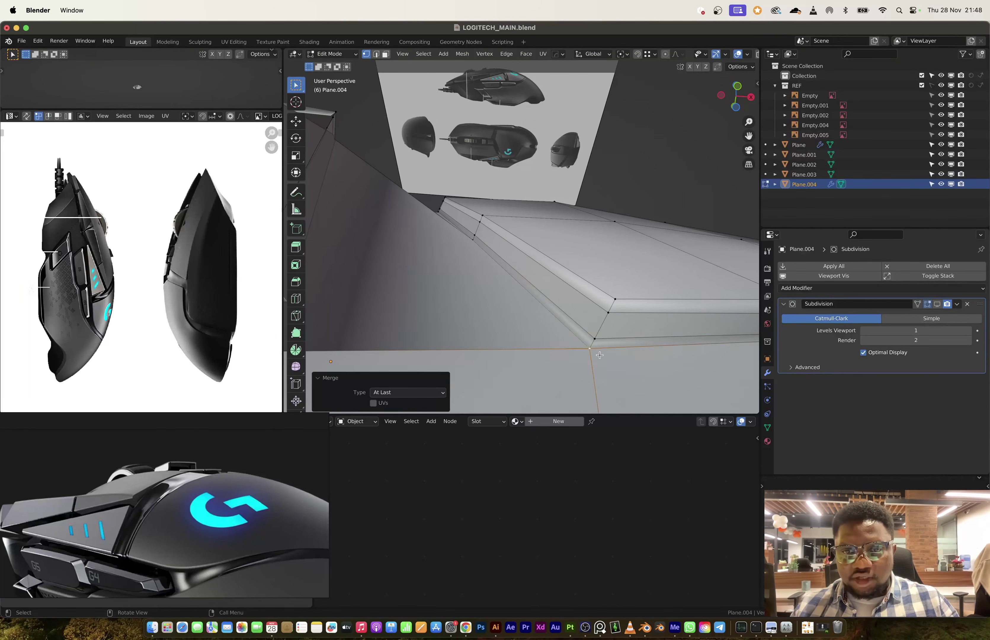
Delete the column of narrow wall faces along the side of the gap strip facing the light panel.
{"action": "middle_click_drag", "start_coordinate": [587, 350], "coordinate": [493, 135]}
{"action": "key", "text": "3"}
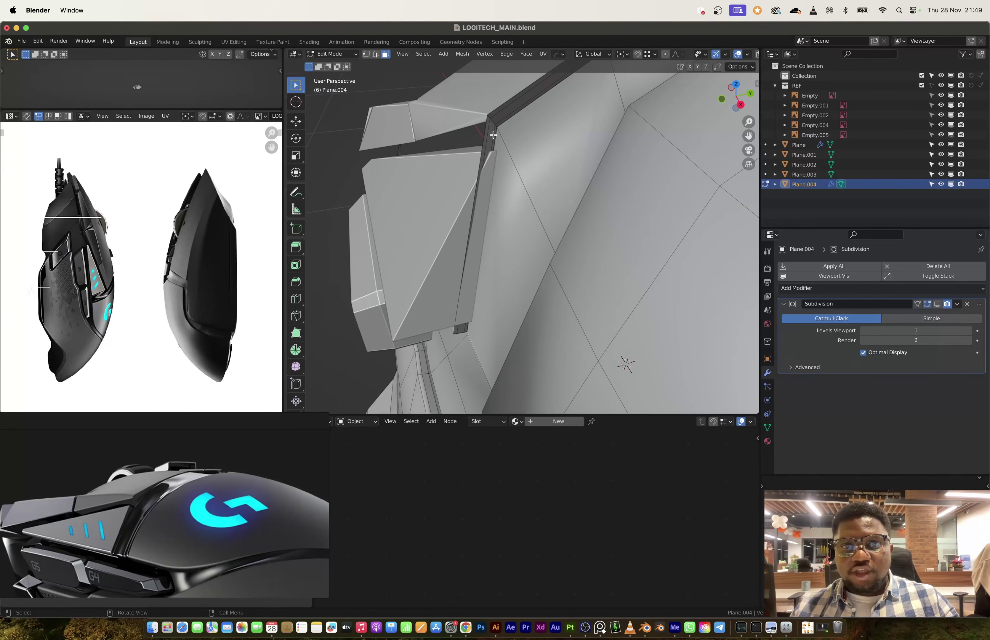
{"action": "left_click", "coordinate": [457, 327], "text": "ctrl+shift"}
{"action": "key", "text": "x"}
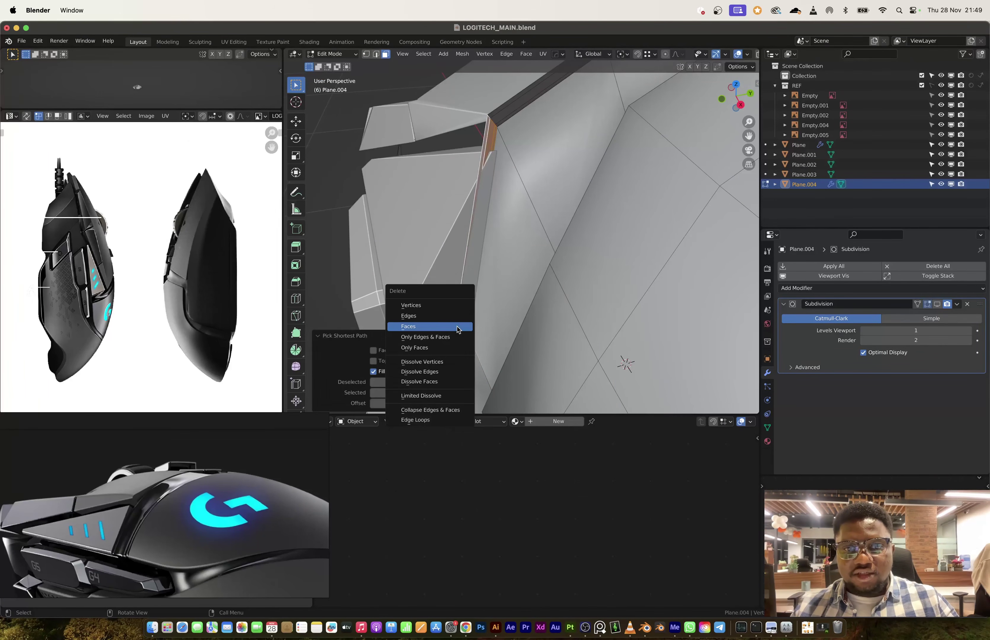
{"action": "left_click", "coordinate": [455, 328]}
Set the rear shell's subdivision level to 1 and enable the modifier's display in the viewport.
{"action": "middle_click_drag", "start_coordinate": [530, 225], "coordinate": [618, 234]}
{"action": "key", "text": "ctrl+1"}
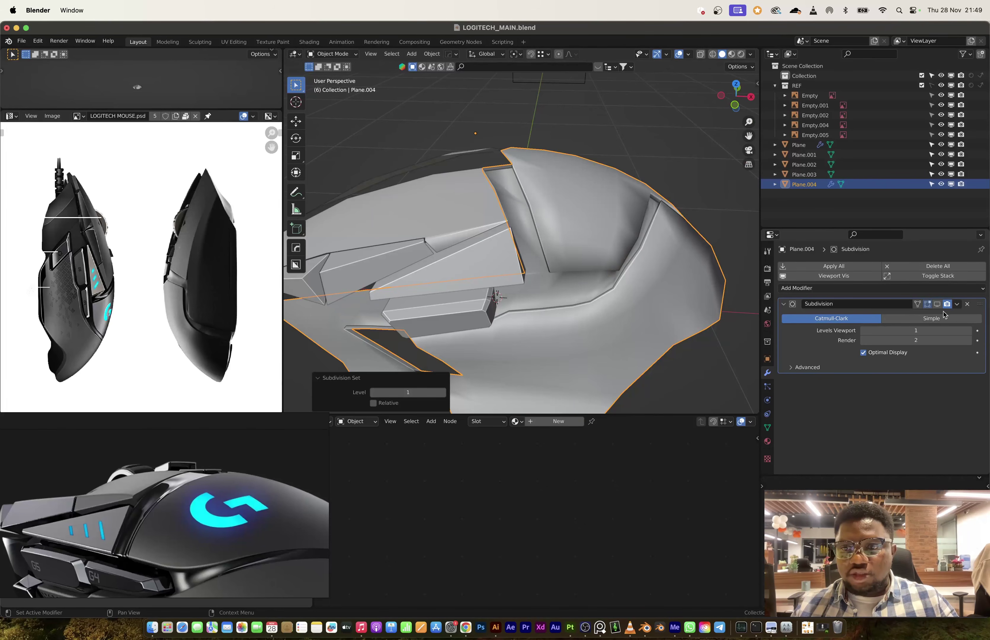
{"action": "left_click", "coordinate": [937, 305]}
{"action": "scroll", "coordinate": [567, 244], "scroll_direction": "down", "scroll_amount": 3}
{"action": "scroll", "coordinate": [511, 242], "scroll_direction": "up", "scroll_amount": 5}
{"action": "middle_click_drag", "start_coordinate": [511, 242], "coordinate": [546, 308]}
{"action": "scroll", "coordinate": [527, 248], "scroll_direction": "up", "scroll_amount": 2}
{"action": "scroll", "coordinate": [534, 263], "scroll_direction": "down", "scroll_amount": 2}
Merge the vertices at the gap strip's lower front corner, just below the light panel's rear corner.
{"action": "key", "text": "Tab"}
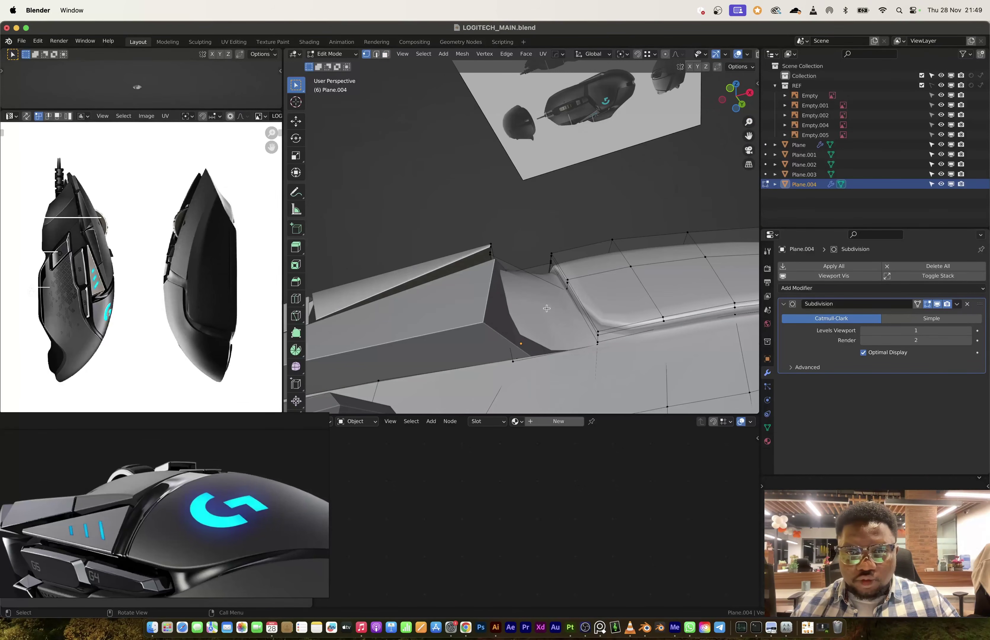
{"action": "middle_click_drag", "start_coordinate": [523, 371], "coordinate": [559, 351]}
{"action": "left_click", "coordinate": [515, 368]}
{"action": "key", "text": "m"}
{"action": "left_click", "coordinate": [515, 391]}
{"action": "key", "text": "Tab"}
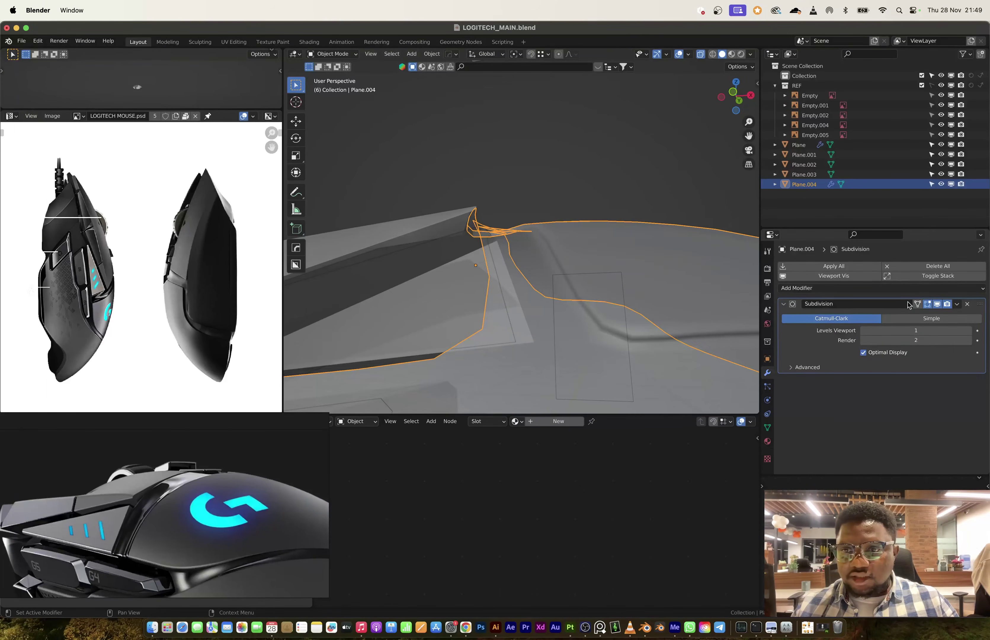
{"action": "key", "text": "alt+z"}
{"action": "middle_click_drag", "start_coordinate": [565, 304], "coordinate": [538, 239]}
{"action": "scroll", "coordinate": [538, 238], "scroll_direction": "down", "scroll_amount": 3}
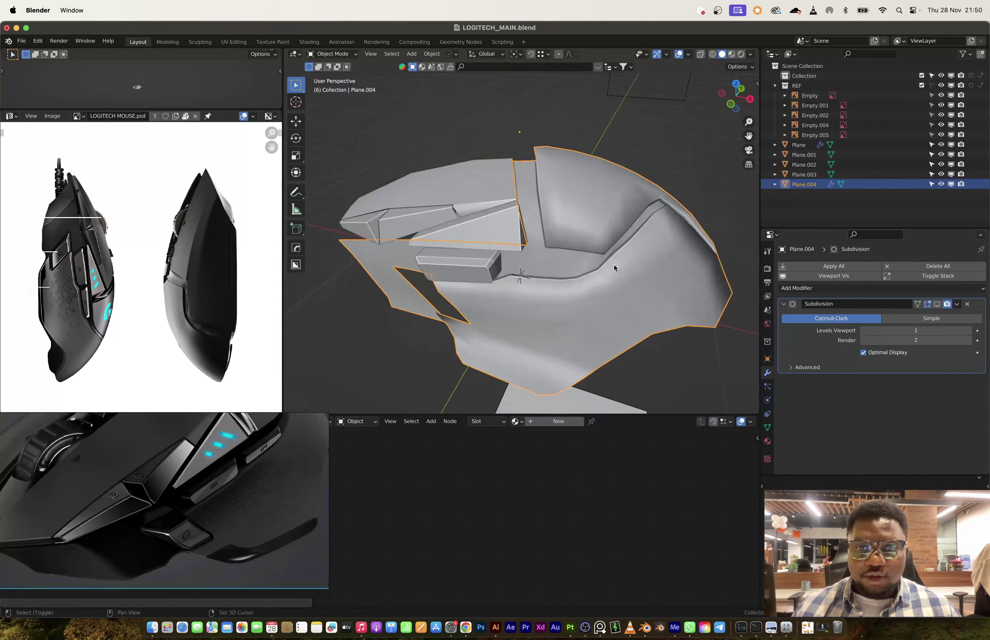
Scale the side button below the light panel by about 0.98 along the X axis to match the top reference.
{"action": "middle_click_drag", "start_coordinate": [614, 267], "coordinate": [534, 265]}
{"action": "left_click", "coordinate": [456, 285]}
{"action": "middle_click_drag", "start_coordinate": [457, 285], "coordinate": [536, 267]}
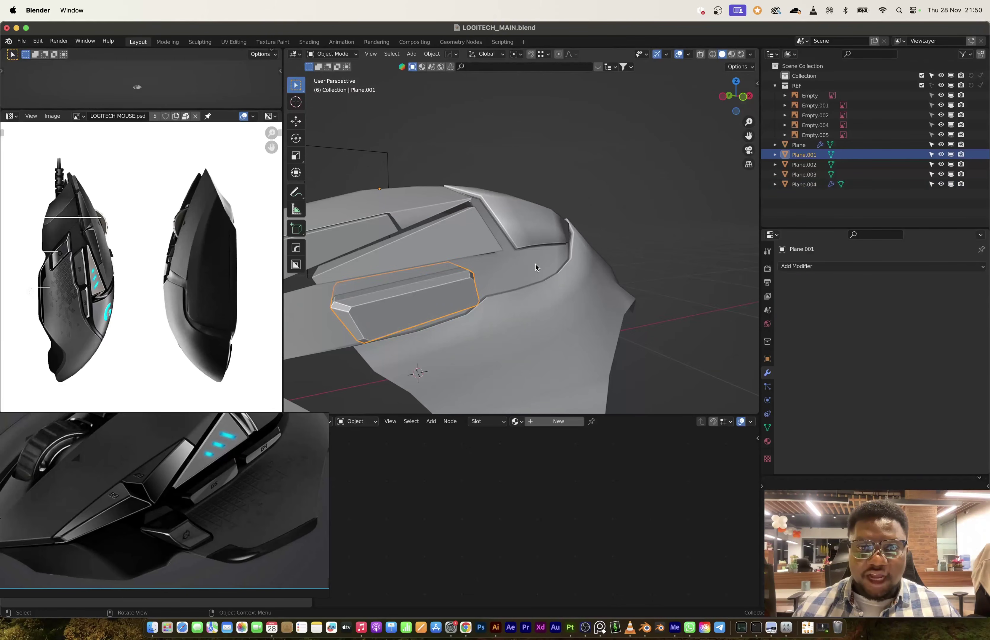
{"action": "left_click", "coordinate": [735, 81]}
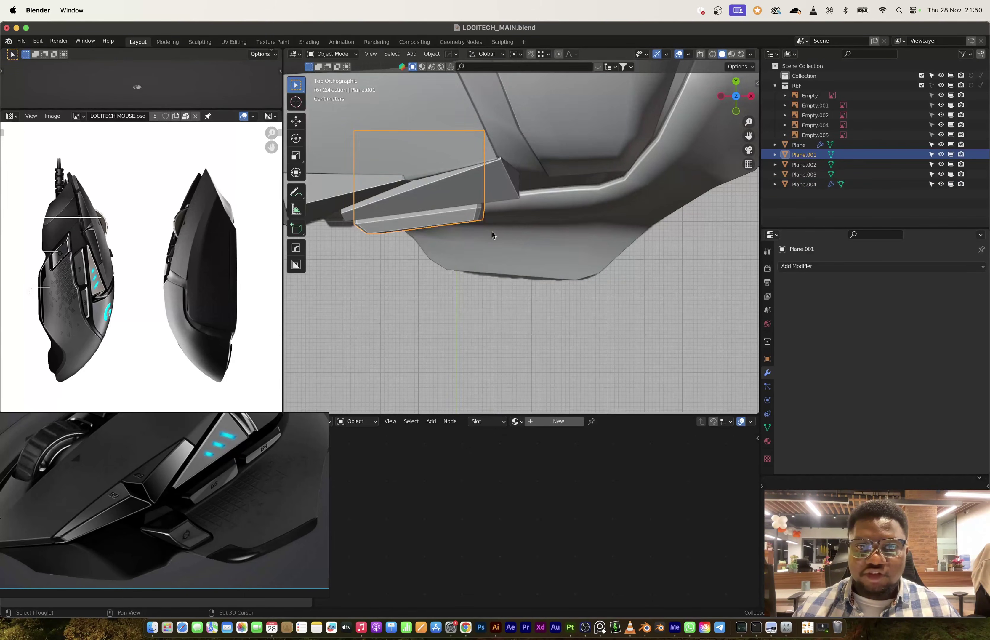
{"action": "key", "text": "alt+z"}
{"action": "scroll", "coordinate": [496, 243], "scroll_direction": "up", "scroll_amount": 1}
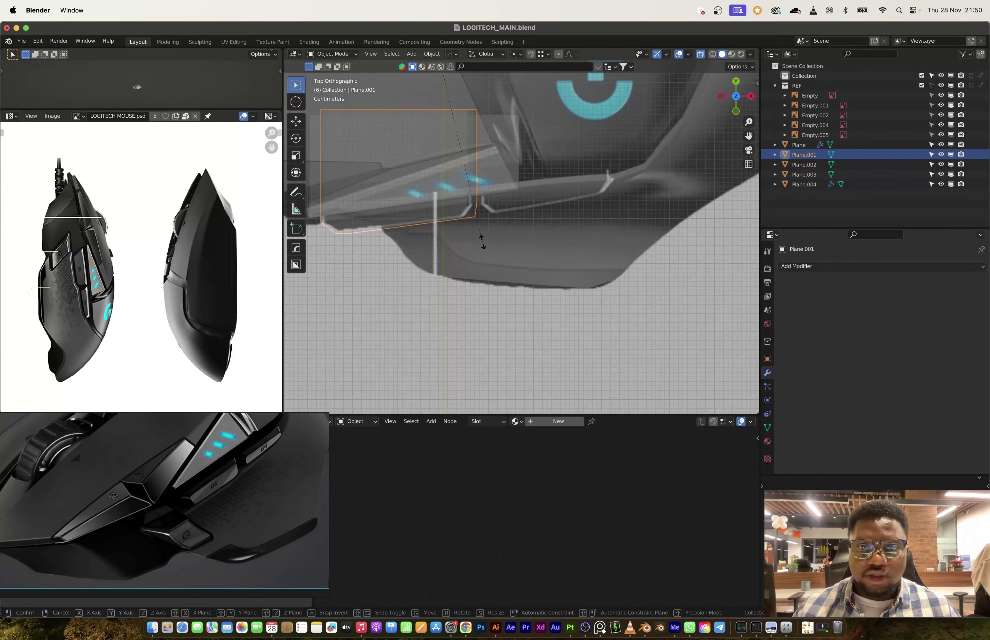
{"action": "key", "text": "s"}
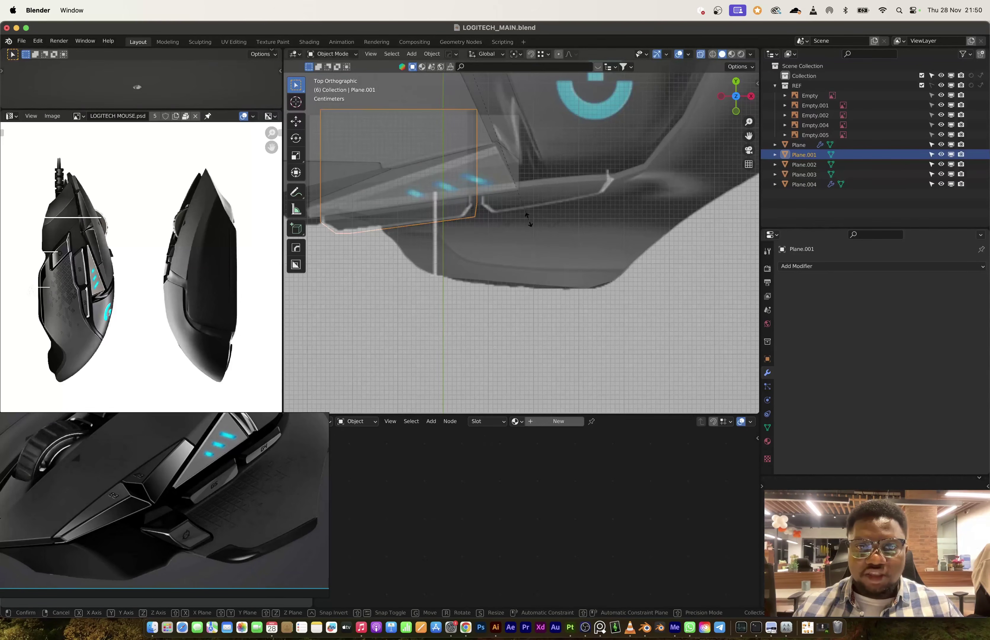
{"action": "key", "text": "x"}
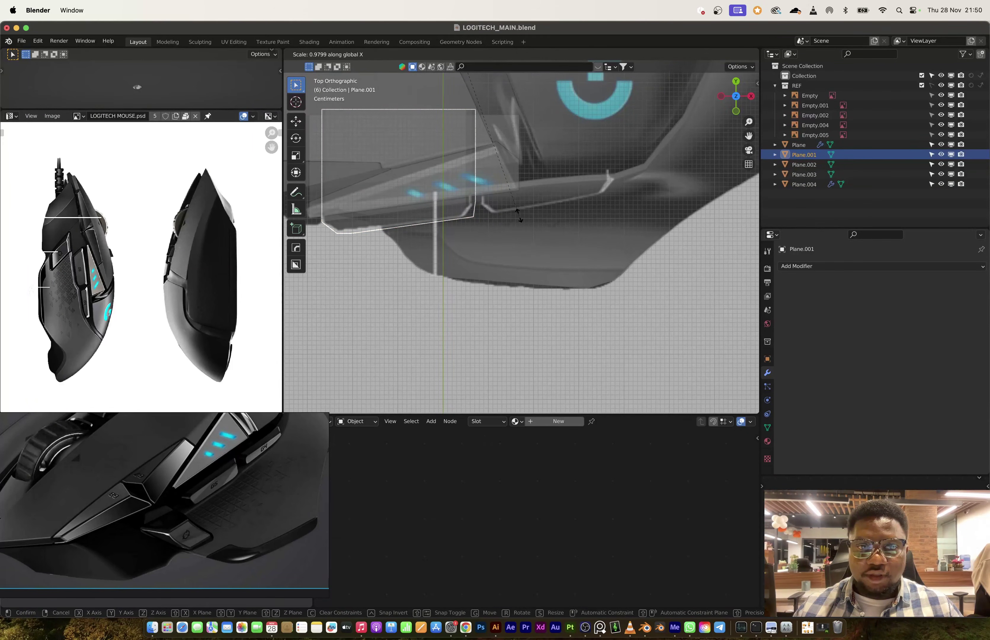
{"action": "left_click", "coordinate": [519, 214]}
Duplicate a vertex of the side button and extrude it along the second side button's highlight in the front reference.
{"action": "mouse_move", "coordinate": [521, 221]}
{"action": "middle_mouse_down"}
{"action": "mouse_move", "coordinate": [516, 155]}
{"action": "mouse_move", "coordinate": [531, 213]}
{"action": "middle_mouse_up"}
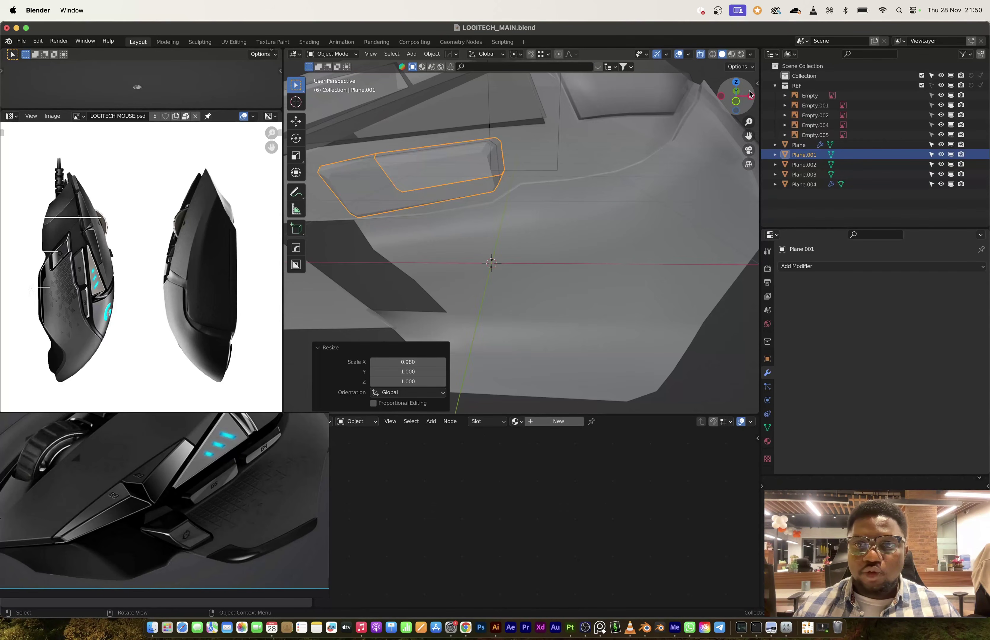
{"action": "left_click", "coordinate": [734, 103]}
{"action": "key", "text": "Tab"}
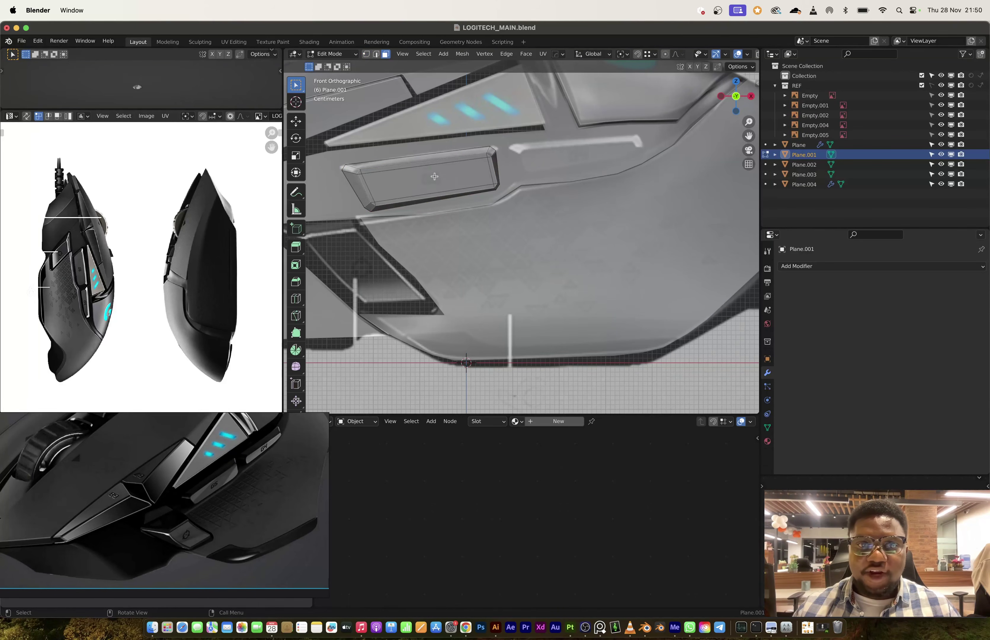
{"action": "key", "text": "1"}
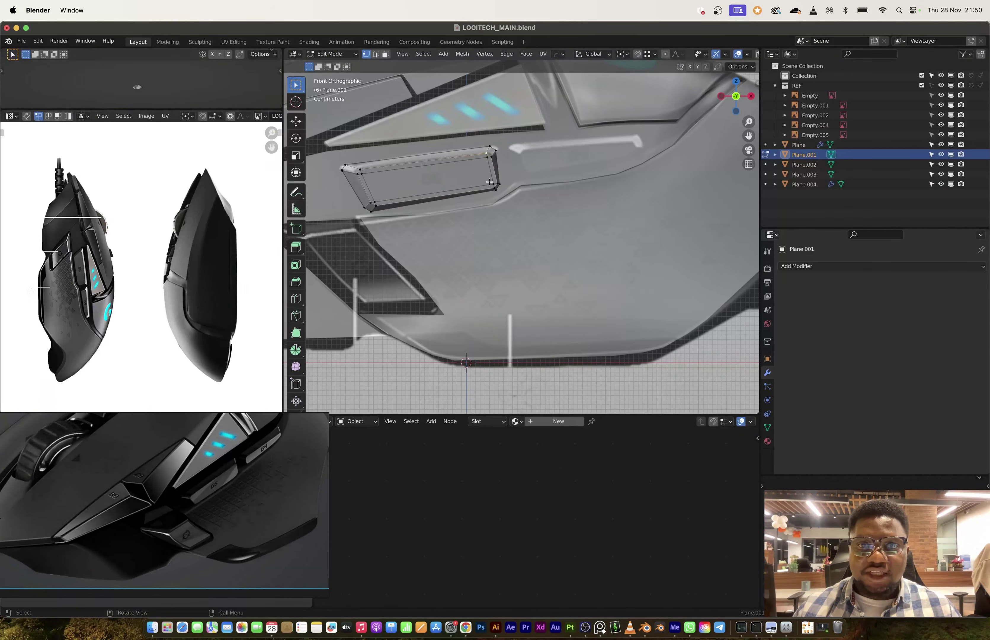
{"action": "scroll", "coordinate": [489, 182], "scroll_direction": "up", "scroll_amount": 3}
{"action": "key", "text": "g"}
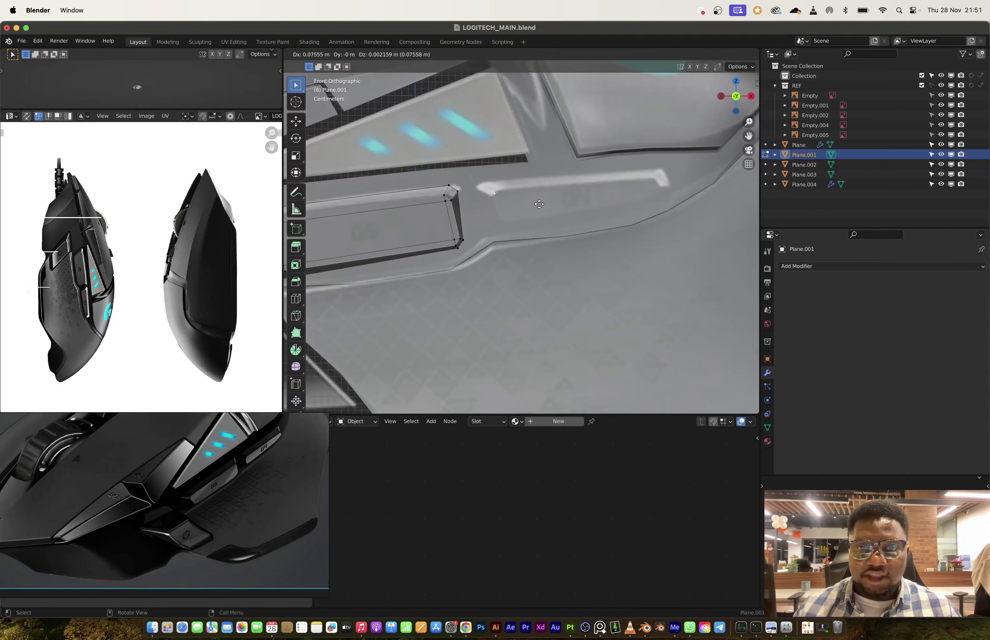
{"action": "left_click", "coordinate": [539, 204]}
{"action": "key", "text": "e"}
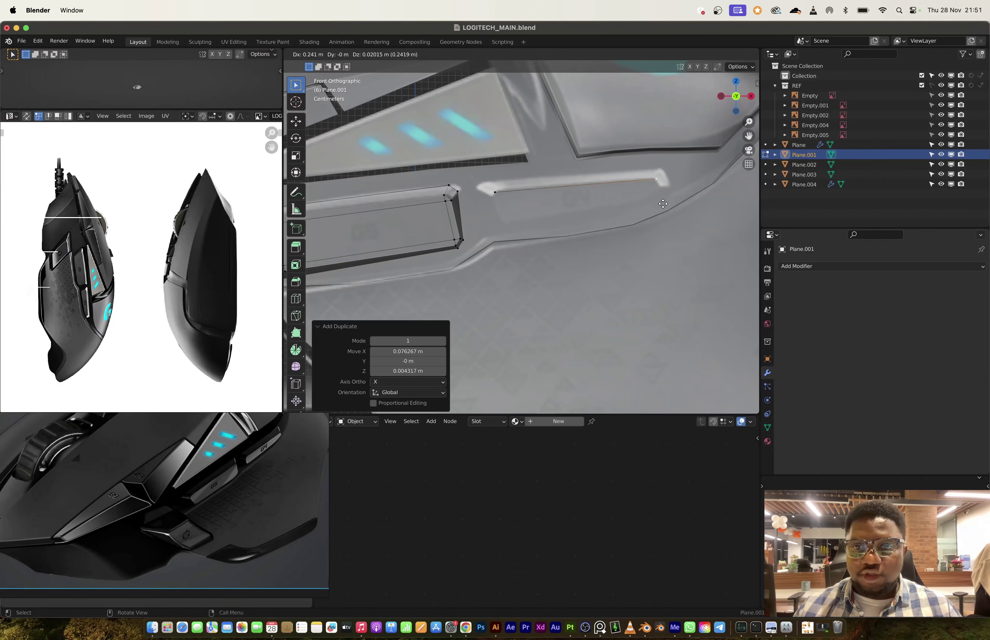
{"action": "left_click", "coordinate": [662, 204]}
{"action": "key", "text": "e"}
{"action": "left_click", "coordinate": [668, 212]}
Bevel the corner vertices of the second side button's outline by about 0.082 m with clamp overlap on.
{"action": "key", "text": "e"}
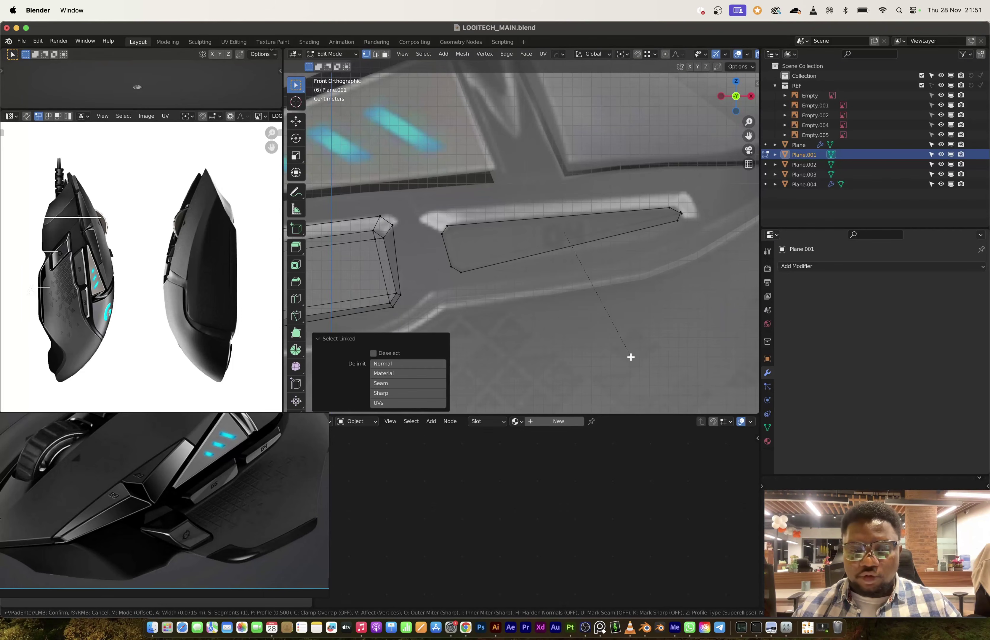
{"action": "key", "text": "c"}
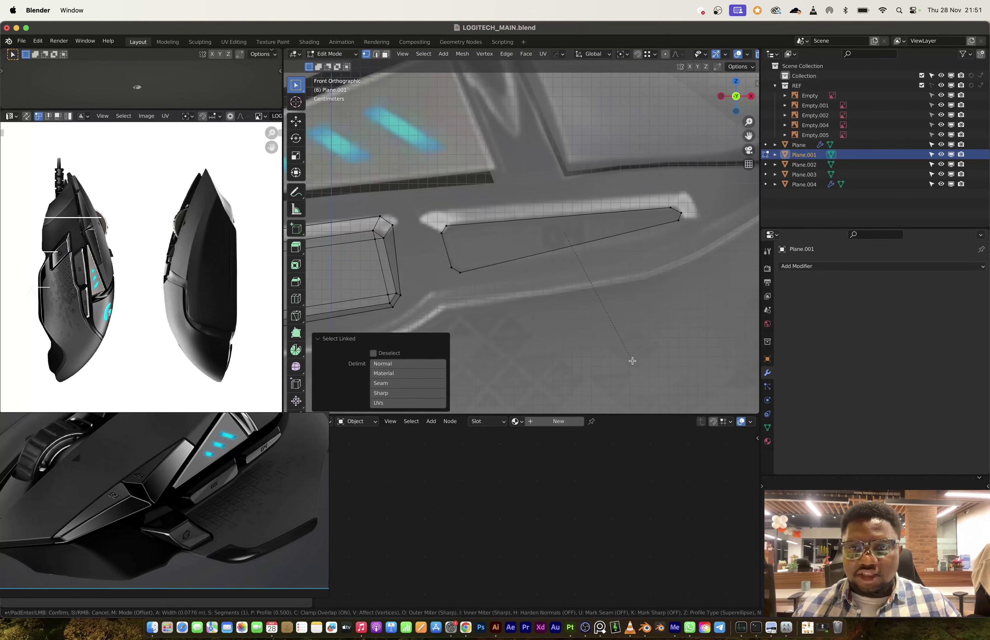
{"action": "left_click", "coordinate": [633, 362]}
{"action": "scroll", "coordinate": [590, 267], "scroll_direction": "up", "scroll_amount": 3}
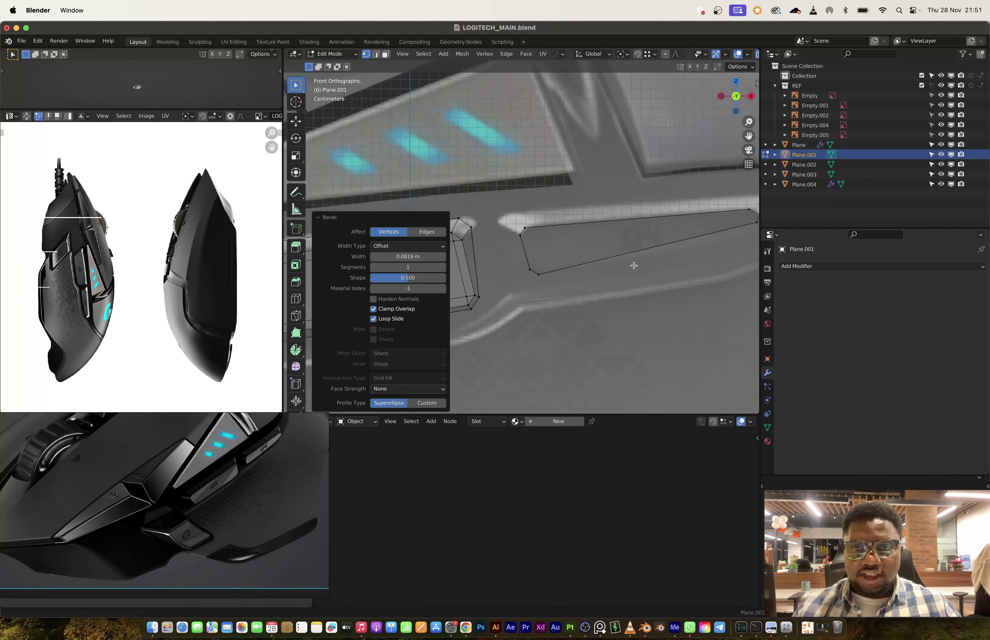
Extrude the second side button's outline, scale the new loop by 1.2 and move it to align with the reference's front corner.
{"action": "key", "text": "a"}
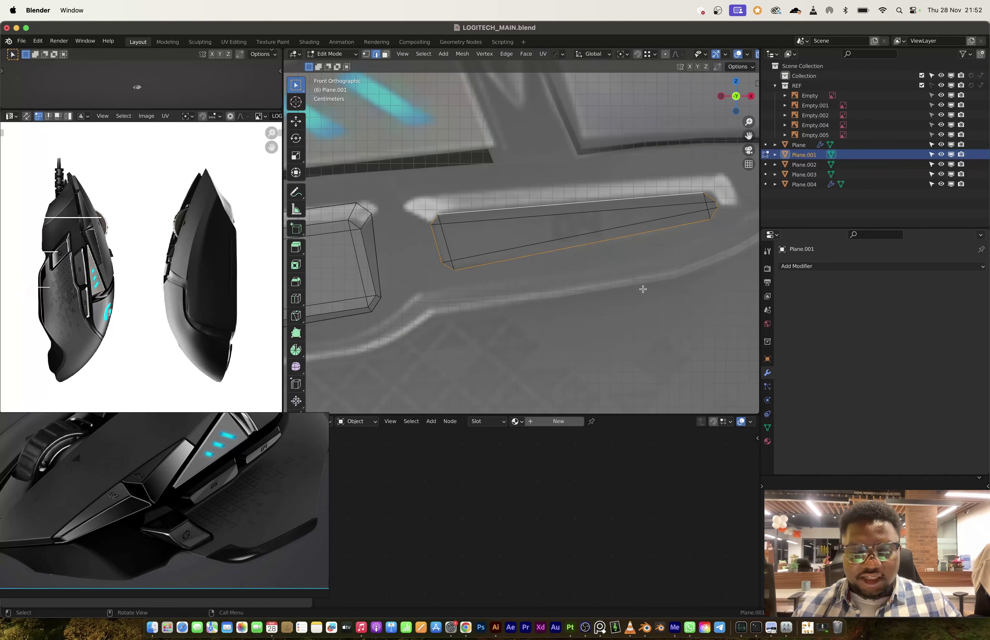
{"action": "key", "text": "e"}
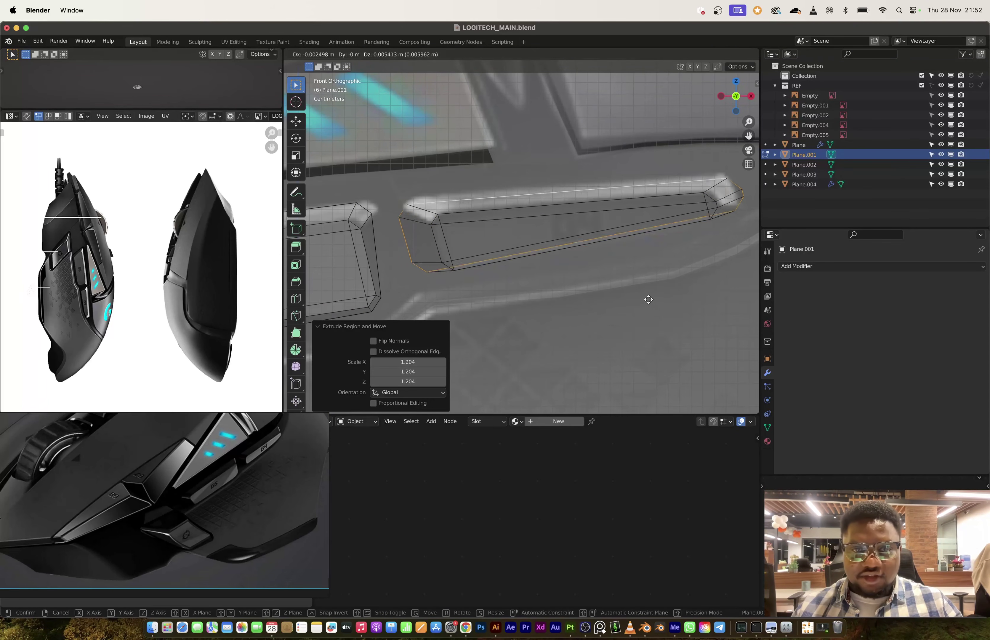
{"action": "left_click", "coordinate": [648, 299]}
{"action": "type", "text": "s1.2"}
{"action": "key", "text": "Return"}
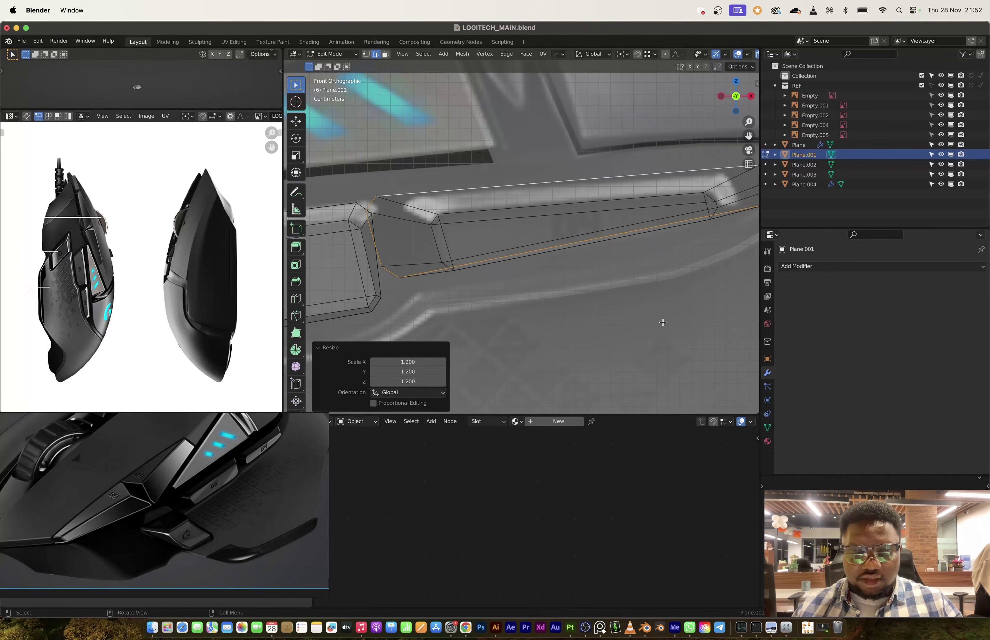
{"action": "key", "text": "g"}
{"action": "left_click", "coordinate": [698, 326]}
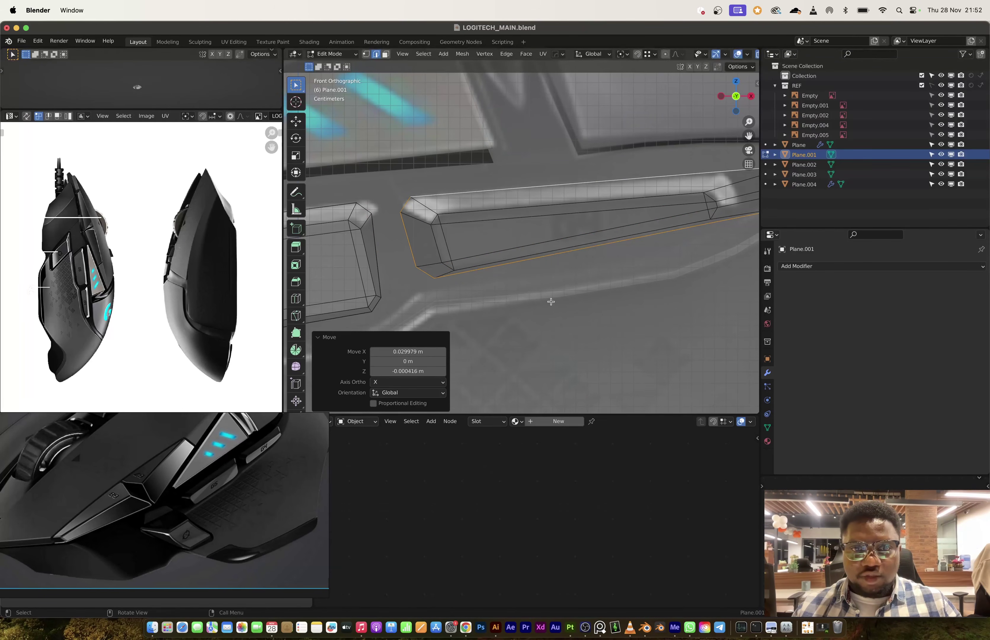
Move the outer loop's lower front edge and the two rear corner edges to fit the second side button in the reference.
{"action": "left_click", "coordinate": [428, 276]}
{"action": "key", "text": "g"}
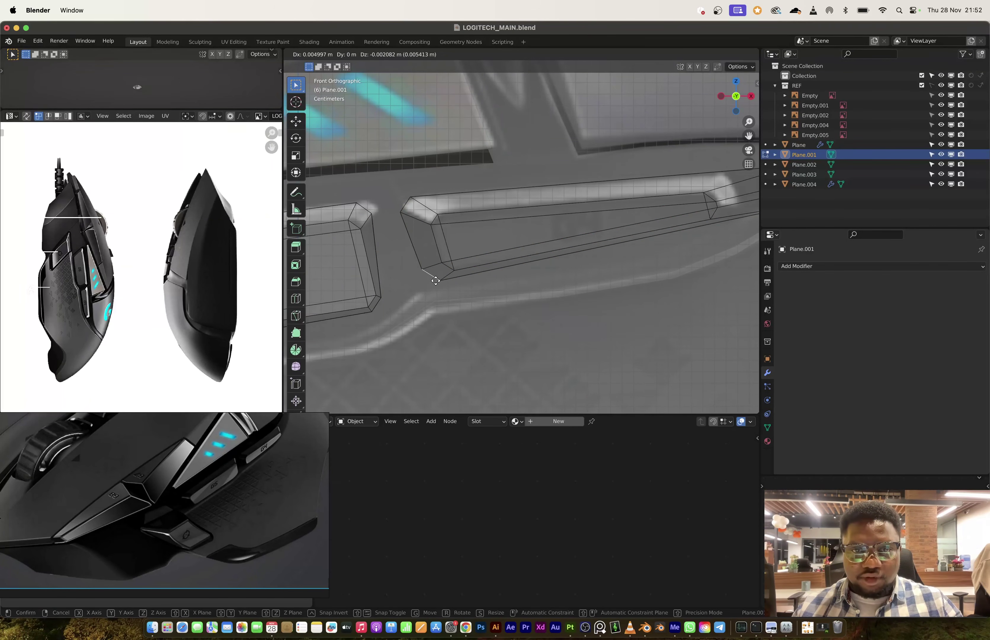
{"action": "left_click", "coordinate": [441, 281]}
{"action": "middle_click_drag", "start_coordinate": [701, 221], "coordinate": [522, 288], "text": "shift"}
{"action": "left_click", "coordinate": [615, 234]}
{"action": "key", "text": "g"}
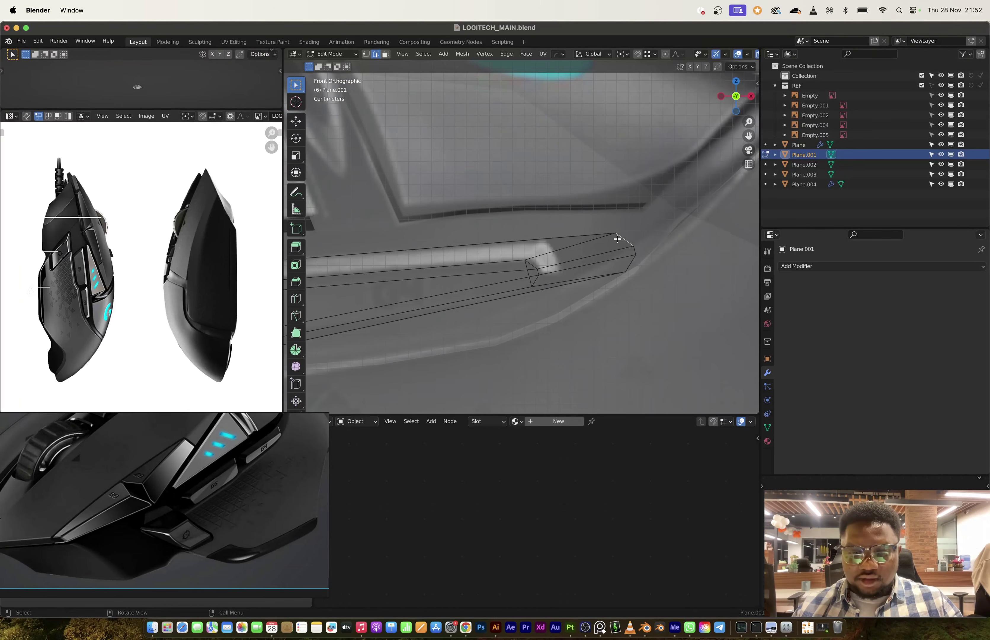
{"action": "left_click", "coordinate": [559, 252]}
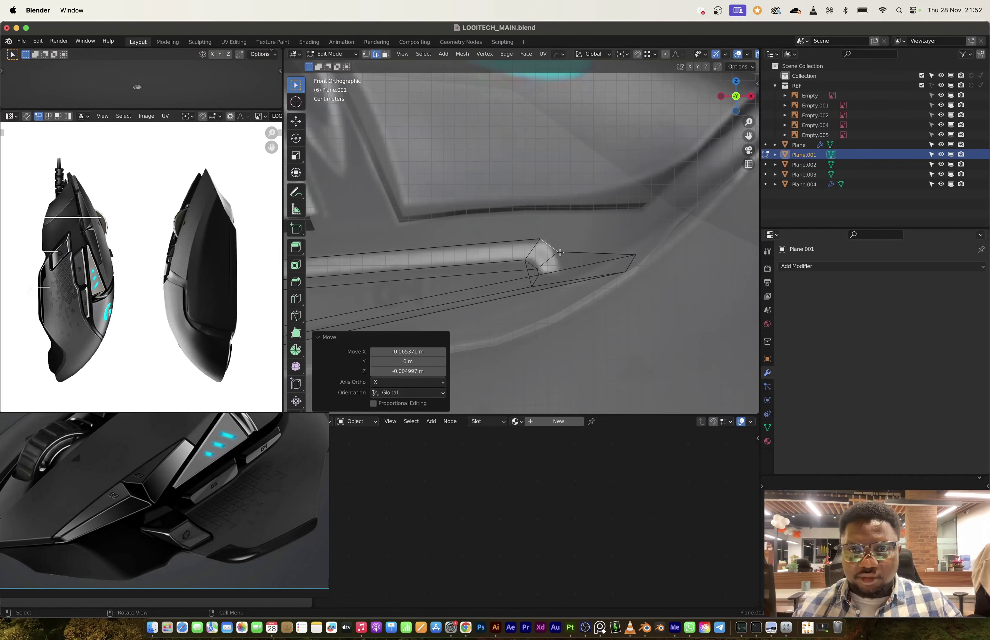
{"action": "left_click", "coordinate": [627, 266]}
{"action": "key", "text": "g"}
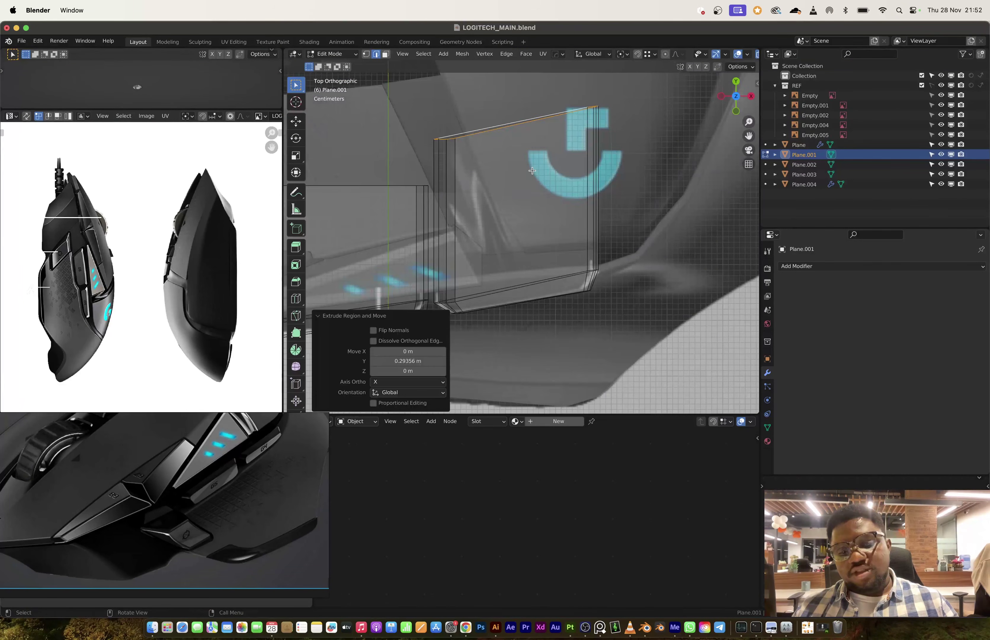
Flatten the second side button's extruded inner edges along the Y axis and leave mesh editing.
{"action": "key", "text": "s"}
{"action": "key", "text": "y"}
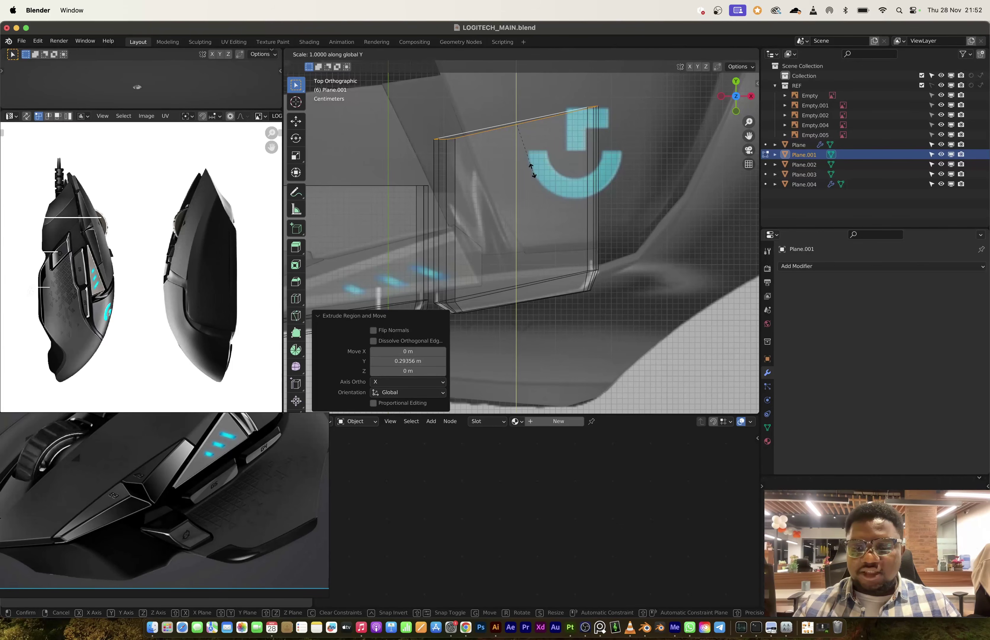
{"action": "left_click", "coordinate": [532, 170]}
{"action": "key", "text": "Tab"}
{"action": "scroll", "coordinate": [573, 277], "scroll_direction": "down", "scroll_amount": 3}
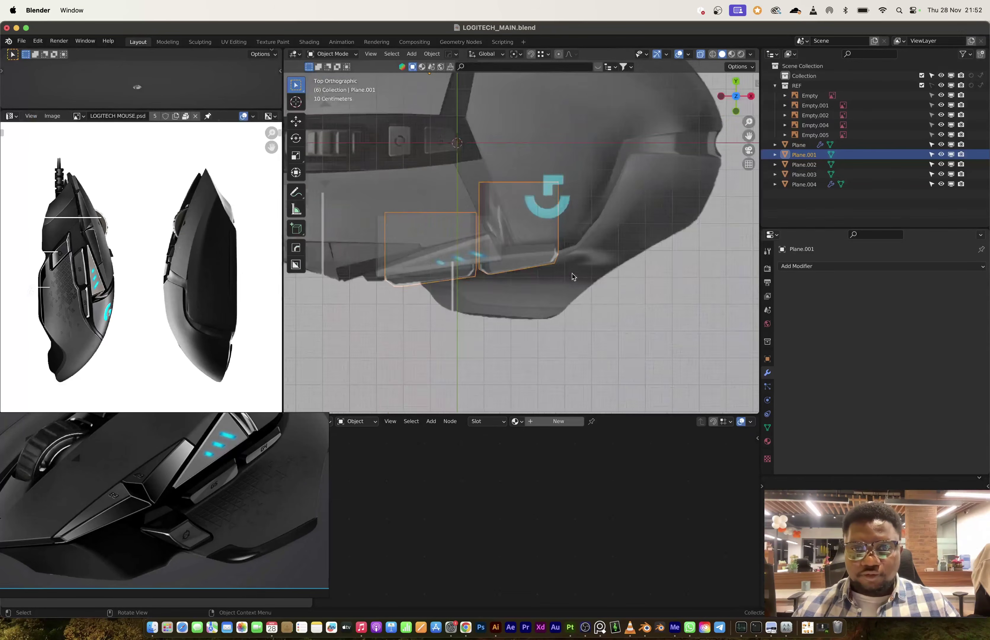
{"action": "middle_click_drag", "start_coordinate": [573, 276], "coordinate": [676, 117]}
{"action": "scroll", "coordinate": [558, 288], "scroll_direction": "up", "scroll_amount": 5}
Duplicate a side button vertex onto the upper rear corner of the thumb button in the front reference.
{"action": "key", "text": "alt+a"}
{"action": "left_click", "coordinate": [550, 256]}
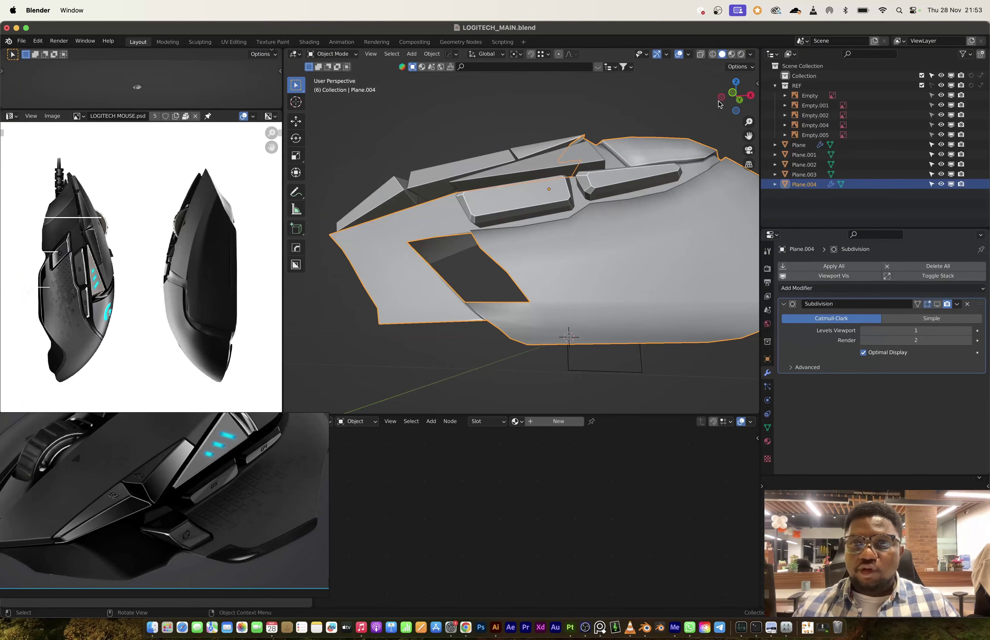
{"action": "left_click", "coordinate": [731, 92]}
{"action": "scroll", "coordinate": [553, 225], "scroll_direction": "up", "scroll_amount": 4}
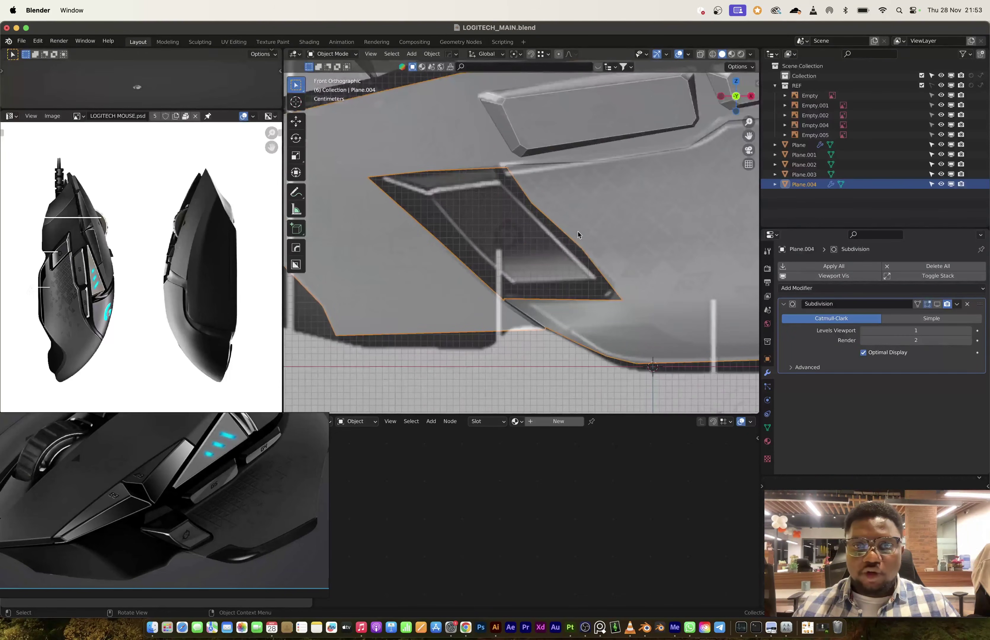
{"action": "left_click", "coordinate": [471, 255]}
{"action": "scroll", "coordinate": [186, 541], "scroll_direction": "up", "scroll_amount": 4}
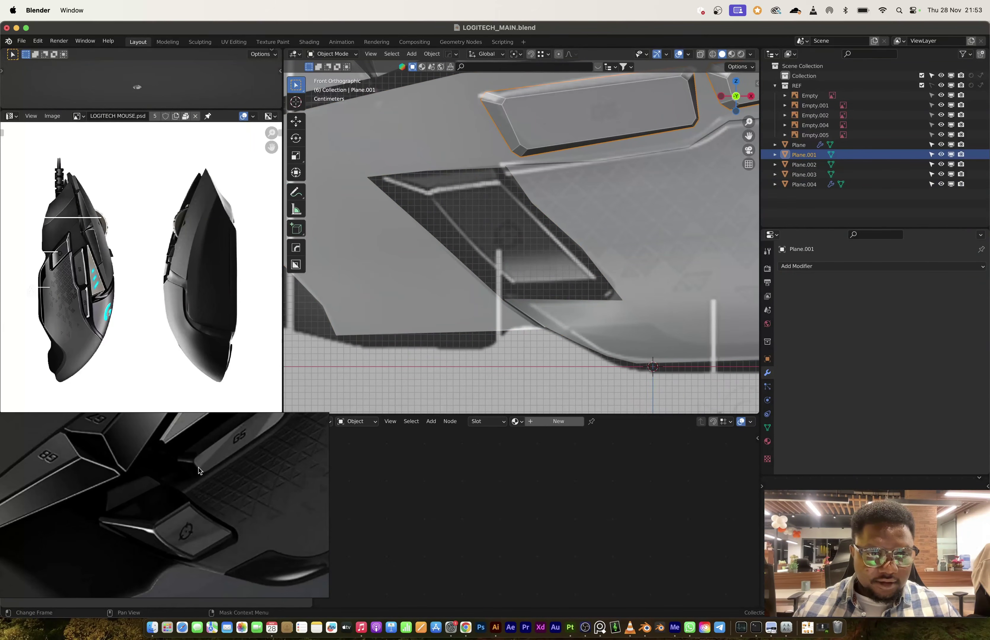
{"action": "scroll", "coordinate": [199, 503], "scroll_direction": "up", "scroll_amount": 3}
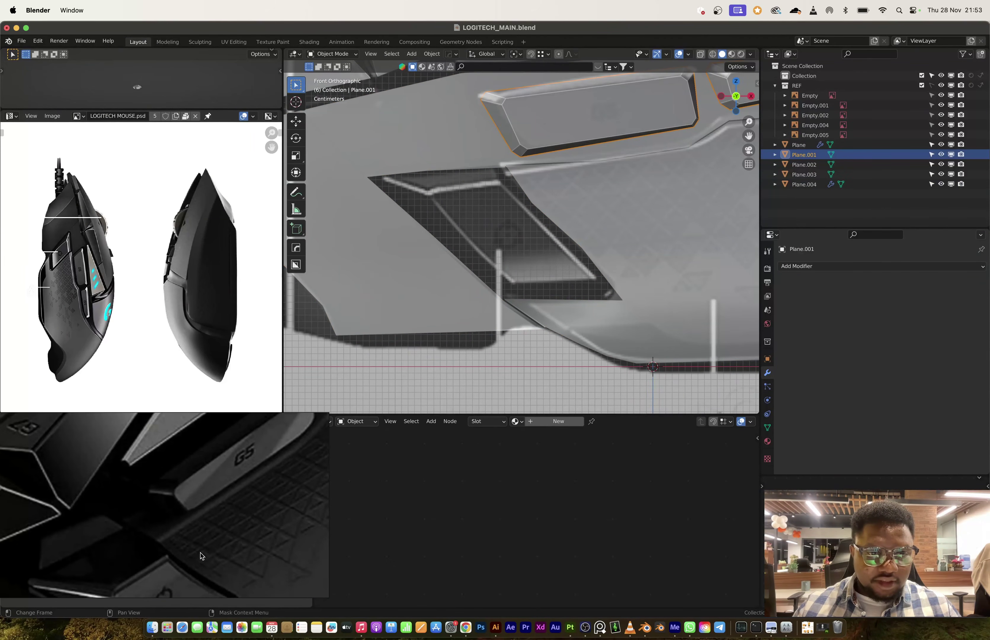
{"action": "key", "text": "Tab"}
{"action": "key", "text": "1"}
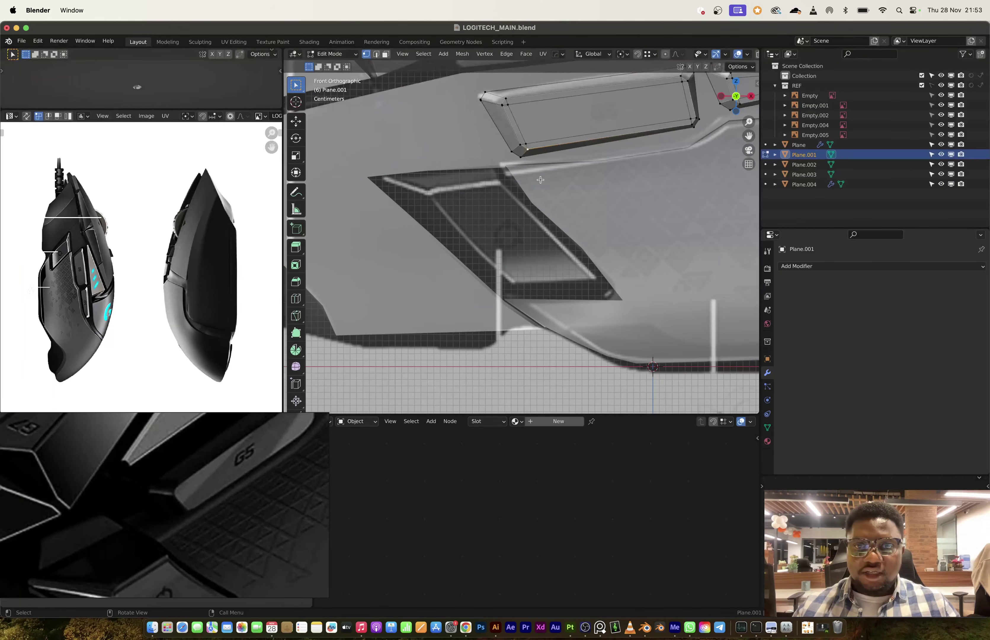
{"action": "key", "text": "g"}
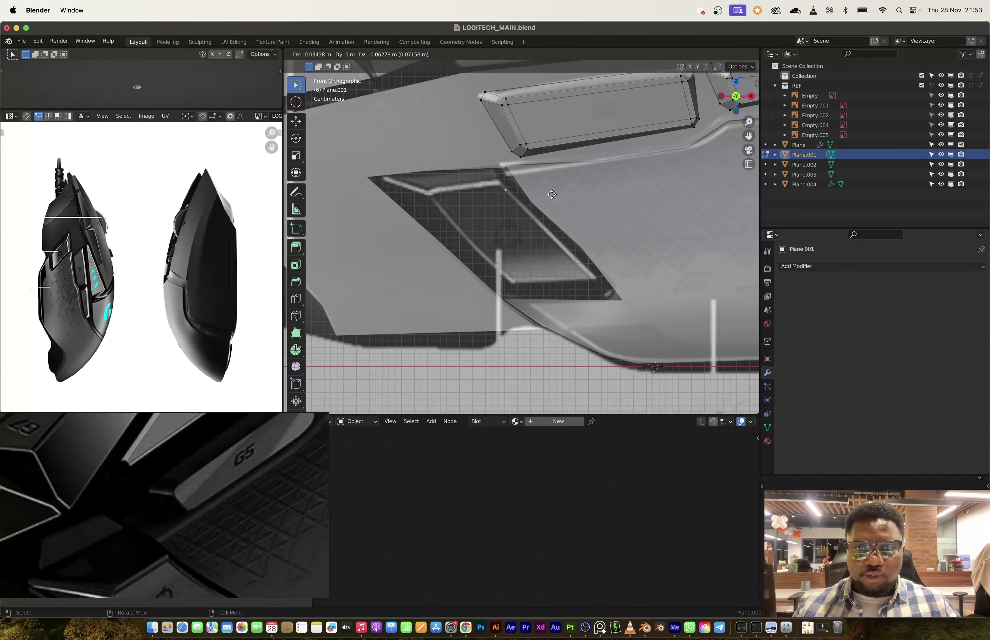
{"action": "left_click", "coordinate": [545, 189]}
Extrude the vertex along the thumb button's highlighted outline through its four corners and close the loop.
{"action": "key", "text": "shift+d"}
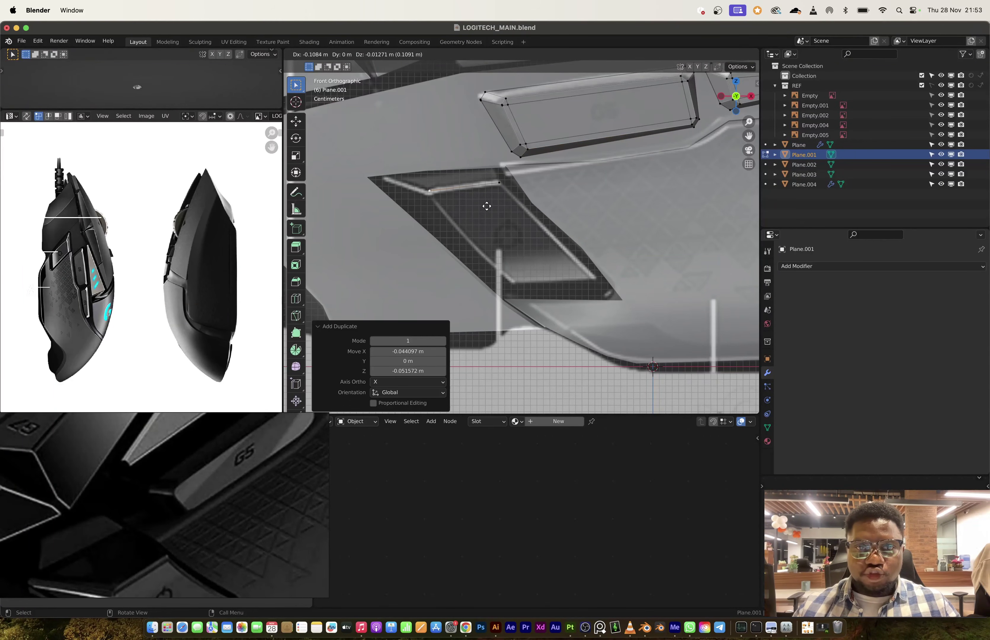
{"action": "key", "text": "x"}
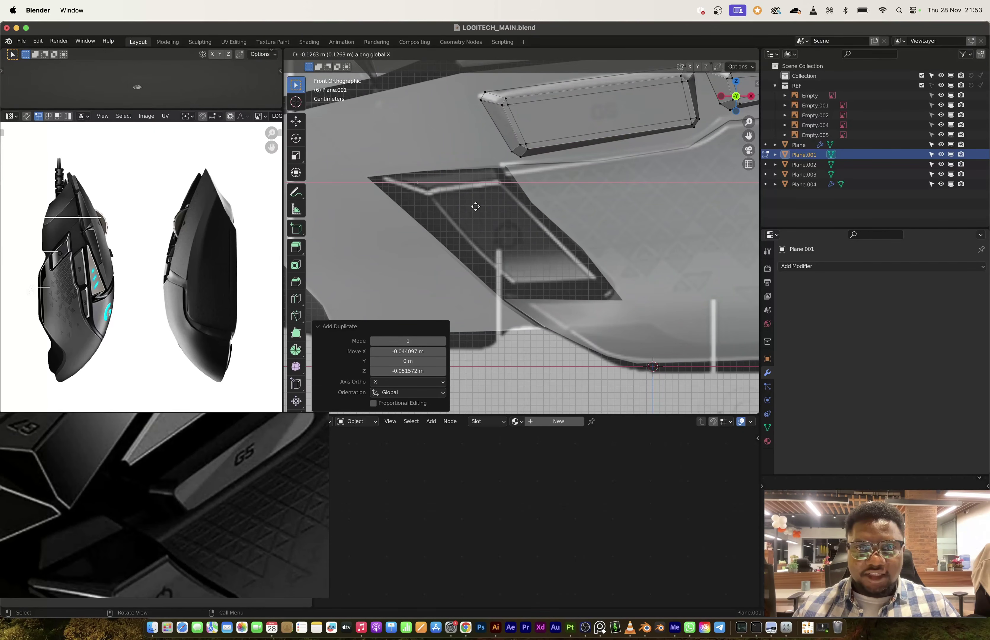
{"action": "left_click", "coordinate": [476, 207]}
{"action": "key", "text": "g"}
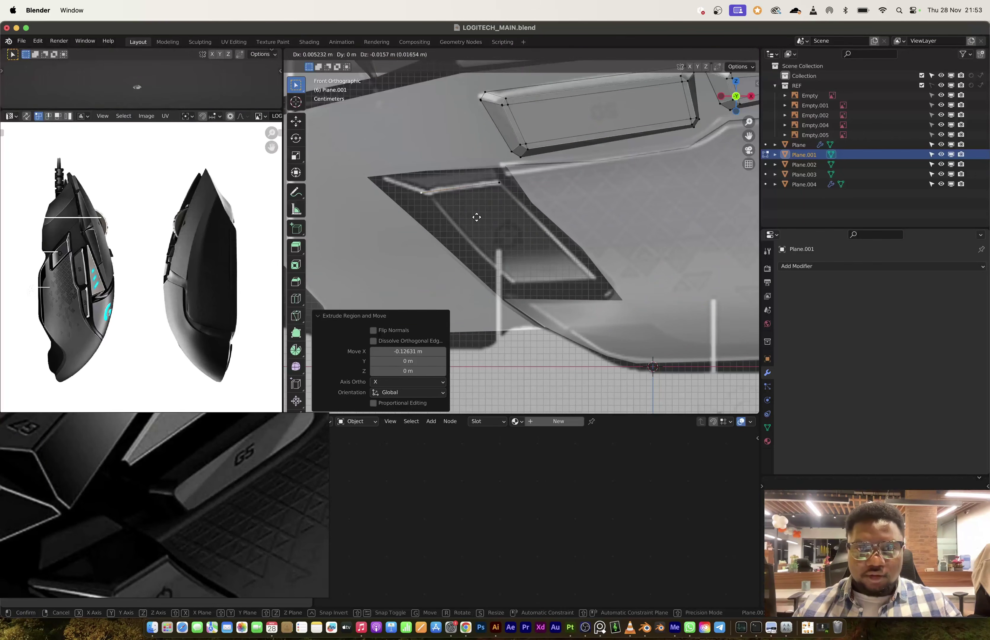
{"action": "left_click", "coordinate": [466, 210]}
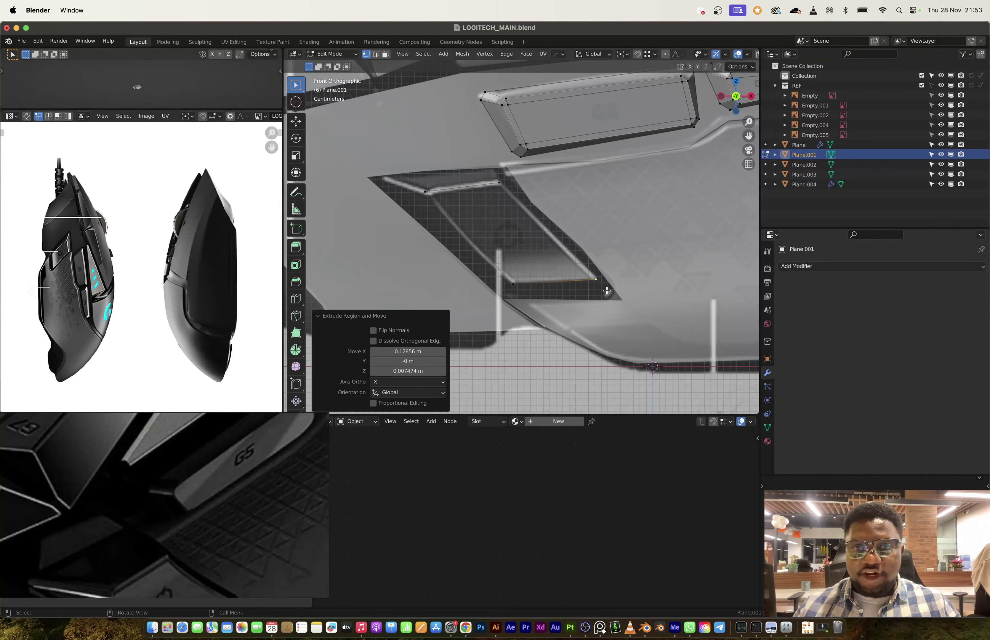
{"action": "left_click", "coordinate": [509, 191], "text": "shift"}
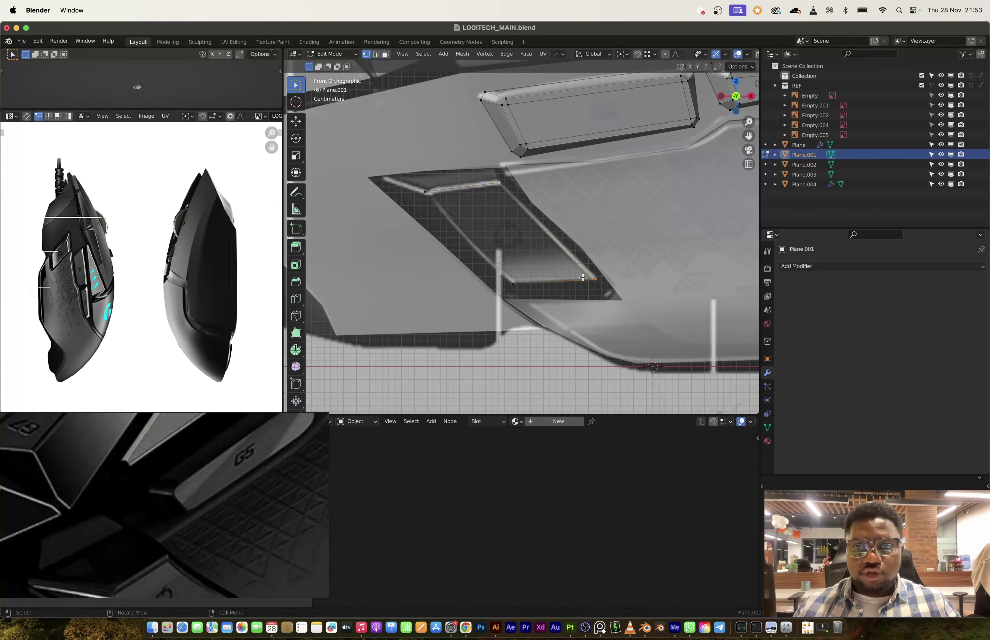
Separate the linked thumb button outline from the side buttons into its own object.
{"action": "key", "text": "l"}
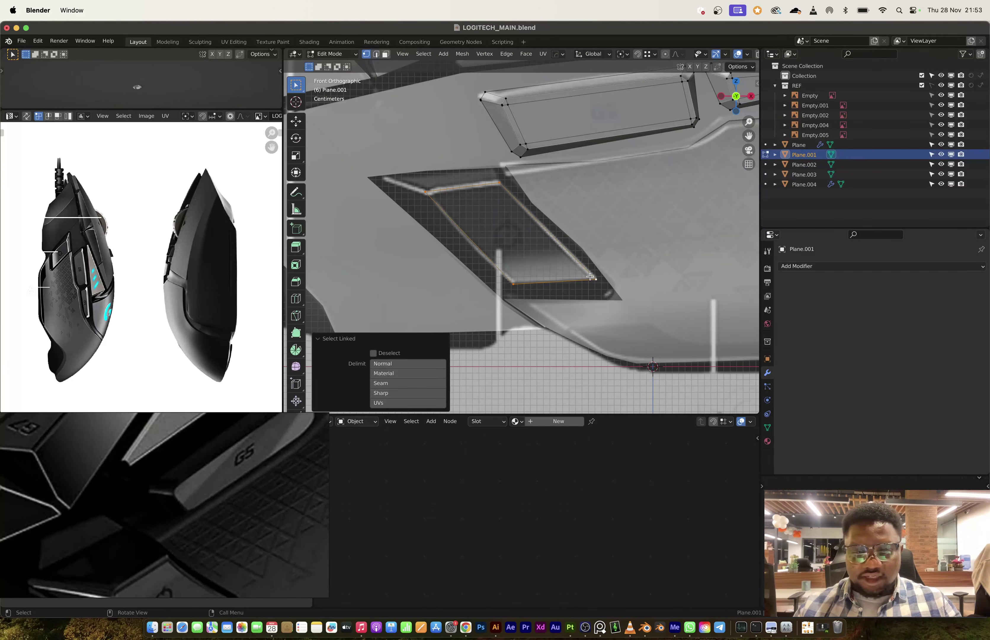
{"action": "key", "text": "p"}
{"action": "key", "text": "Escape"}
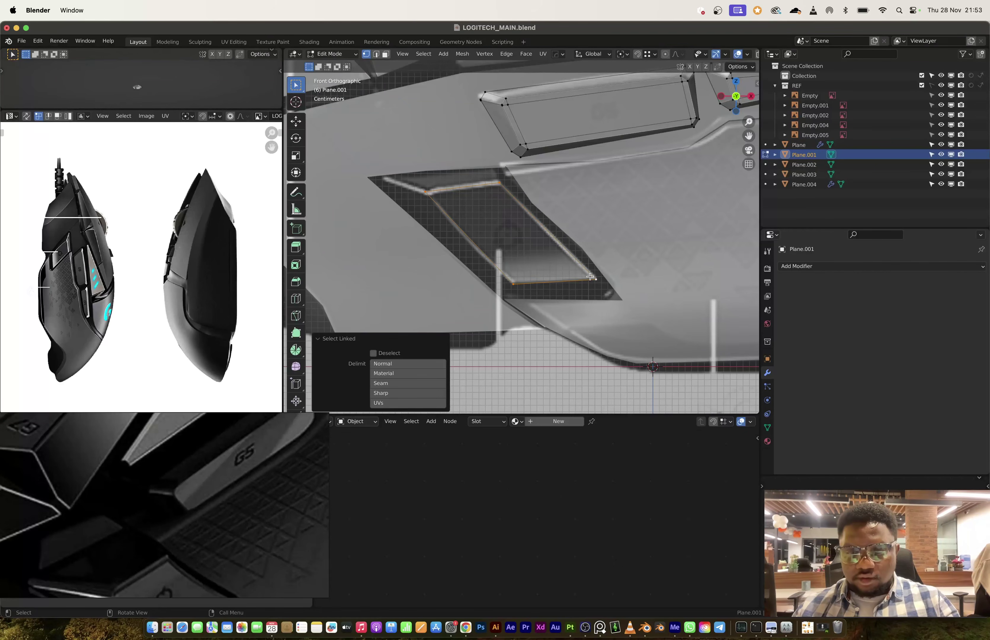
{"action": "key", "text": "p"}
{"action": "left_click", "coordinate": [591, 277]}
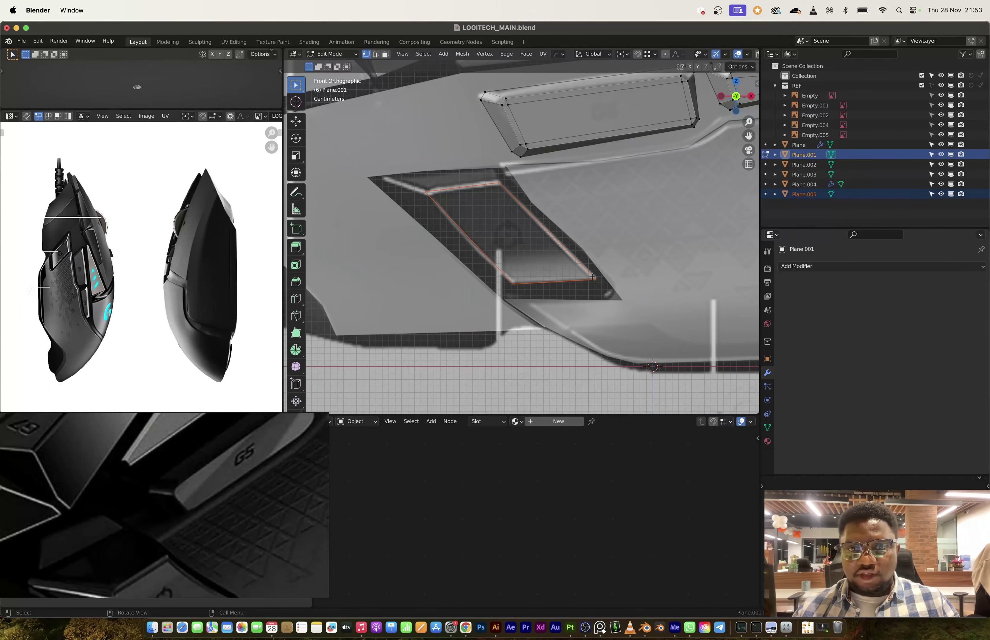
Switch editing to the separated thumb button and extrude it inward by about 0.171 m along its normal.
{"action": "key", "text": "alt+q"}
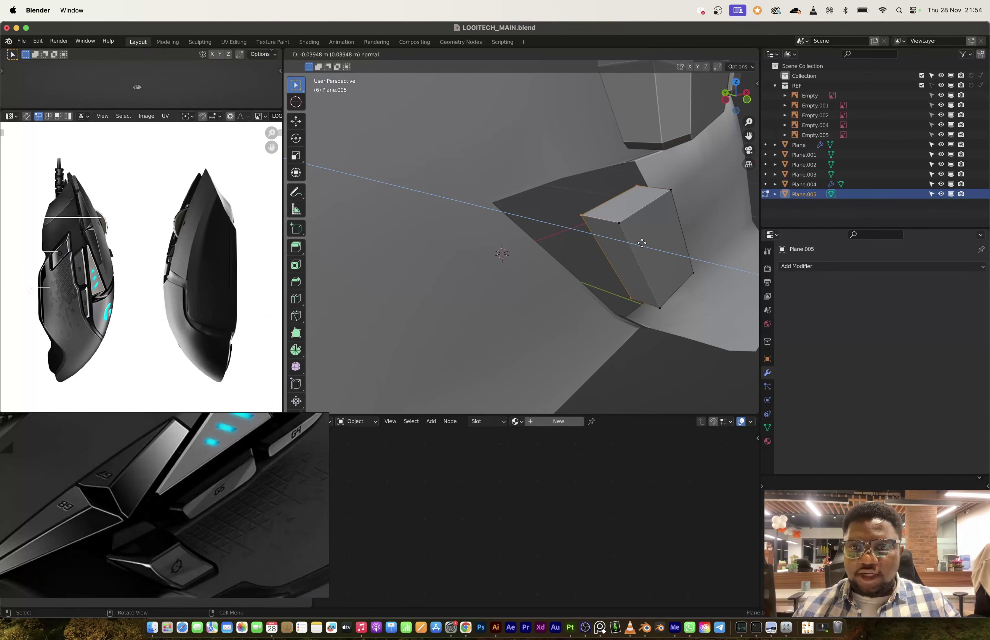
{"action": "left_click", "coordinate": [580, 232]}
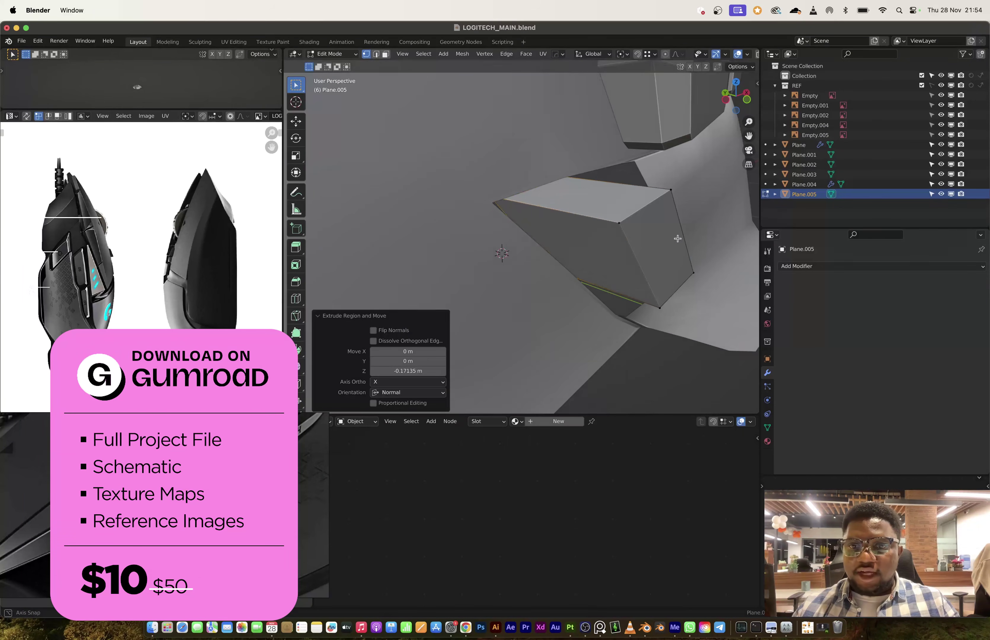
{"action": "middle_click_drag", "start_coordinate": [677, 238], "coordinate": [699, 187]}
Scale the whole thumb button by about 1.23, rotate it about 1° and shift it to fit the panel opening.
{"action": "left_click", "coordinate": [736, 96]}
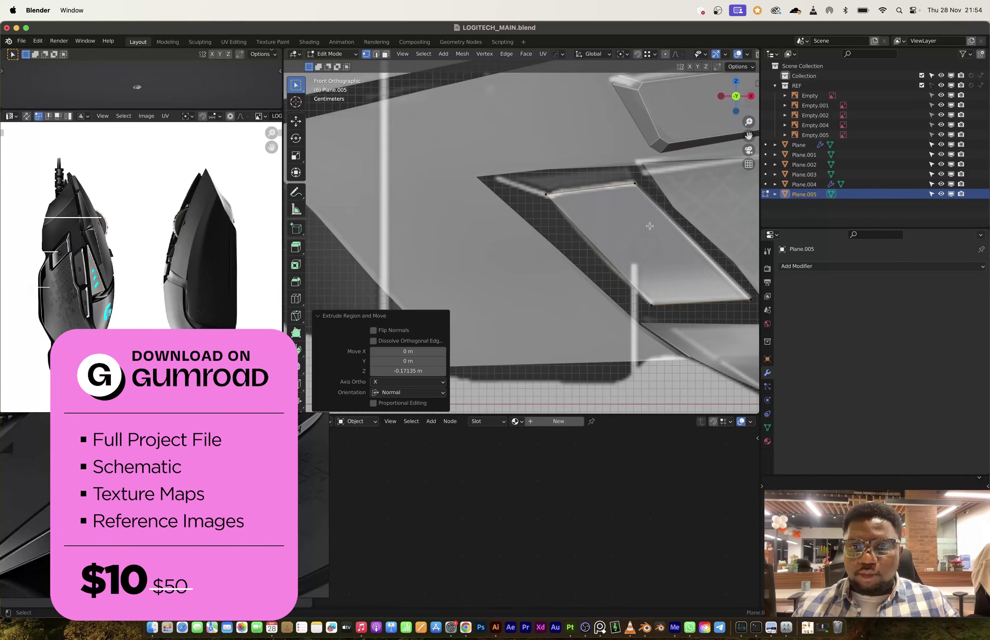
{"action": "scroll", "coordinate": [583, 266], "scroll_direction": "down", "scroll_amount": 2}
{"action": "key", "text": "l"}
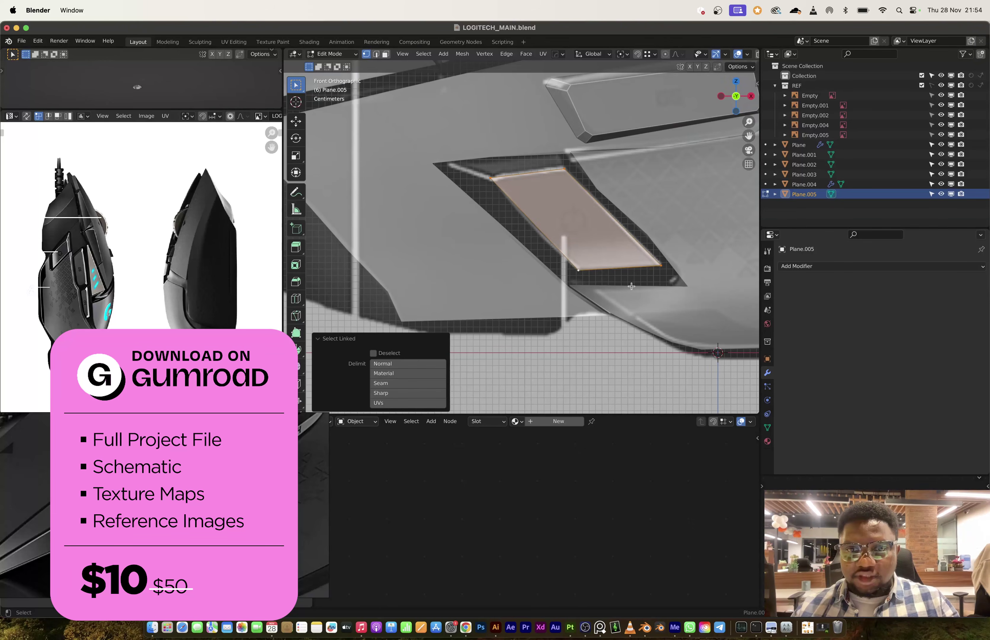
{"action": "key", "text": "s"}
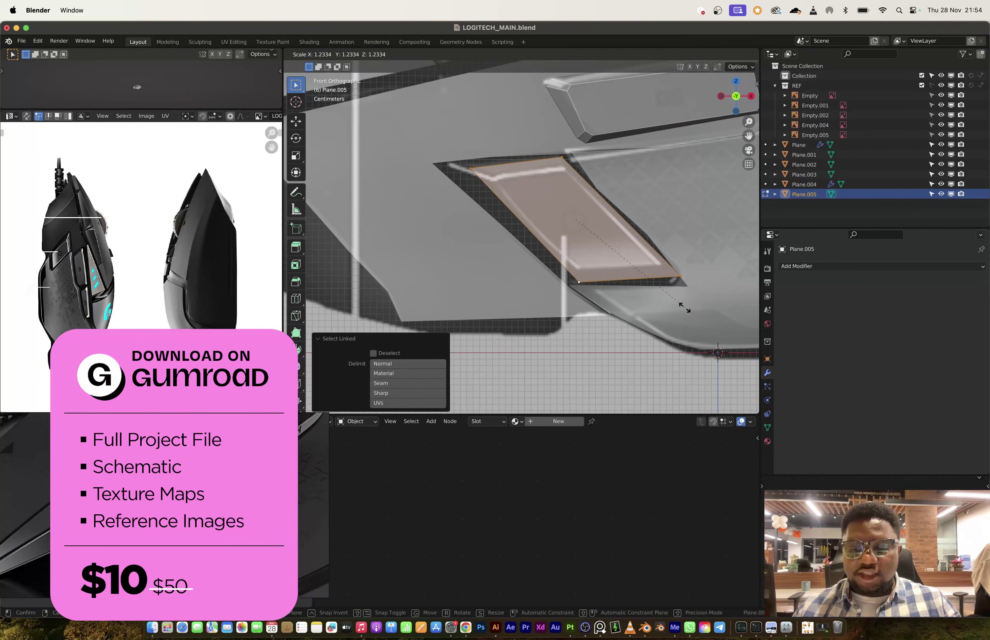
{"action": "left_click", "coordinate": [685, 308]}
{"action": "key", "text": "r"}
{"action": "left_click", "coordinate": [694, 321]}
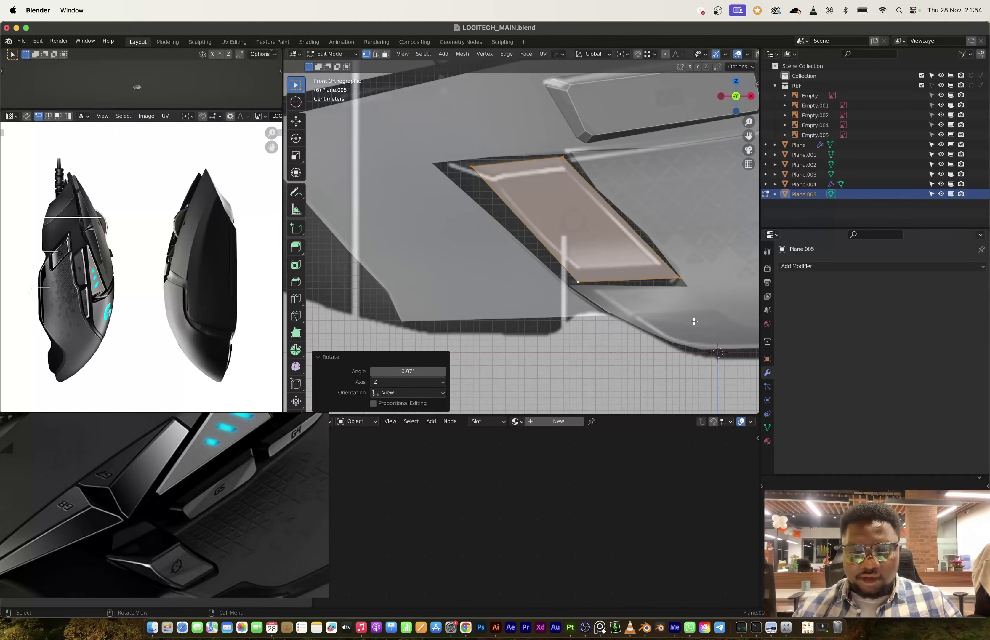
{"action": "key", "text": "g"}
{"action": "left_click", "coordinate": [687, 322]}
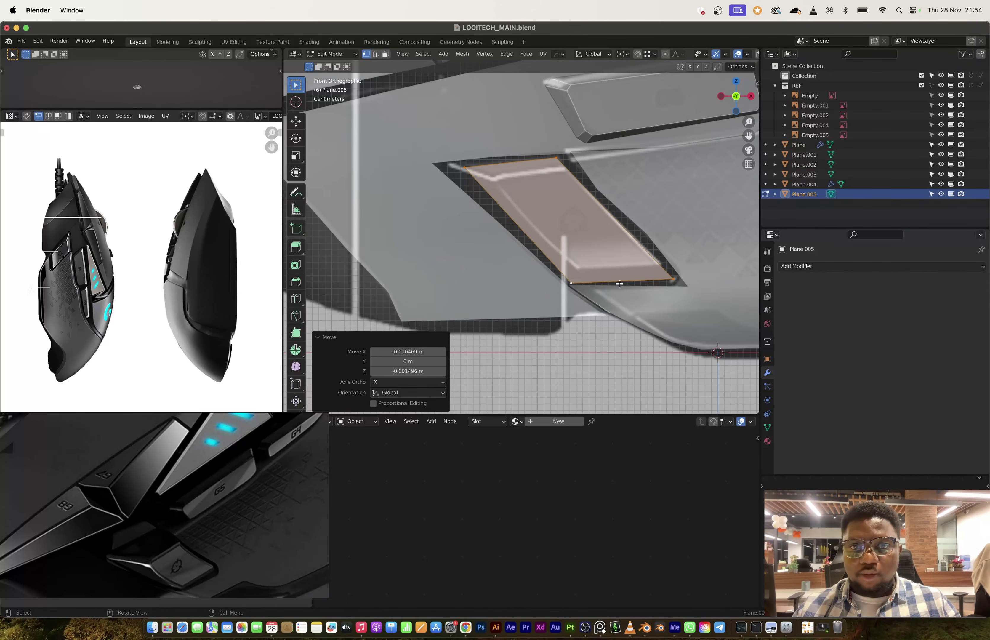
Move the thumb button's four corner vertices in the front view to leave an even gap along the opening.
{"action": "left_click", "coordinate": [464, 167]}
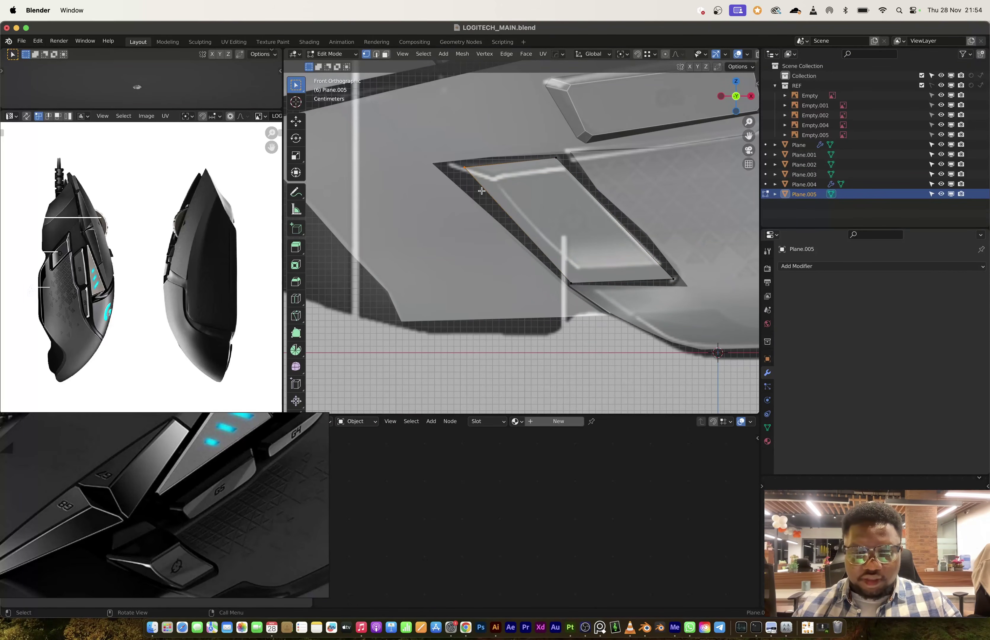
{"action": "key", "text": "g"}
{"action": "left_click", "coordinate": [476, 190]}
{"action": "left_click", "coordinate": [557, 157]}
{"action": "key", "text": "g"}
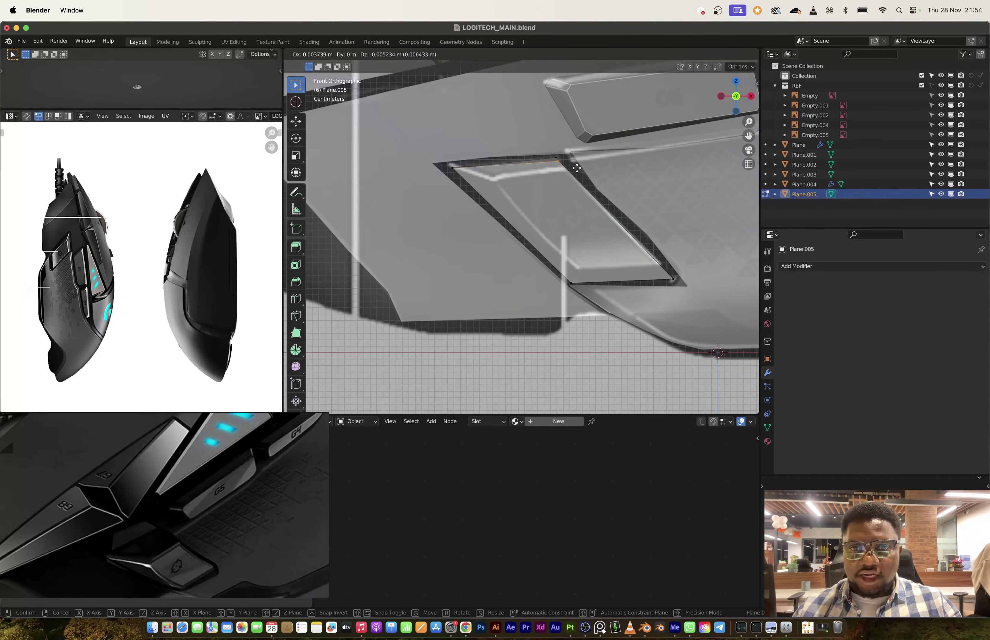
{"action": "left_click", "coordinate": [581, 167]}
{"action": "left_click", "coordinate": [672, 278]}
{"action": "key", "text": "g"}
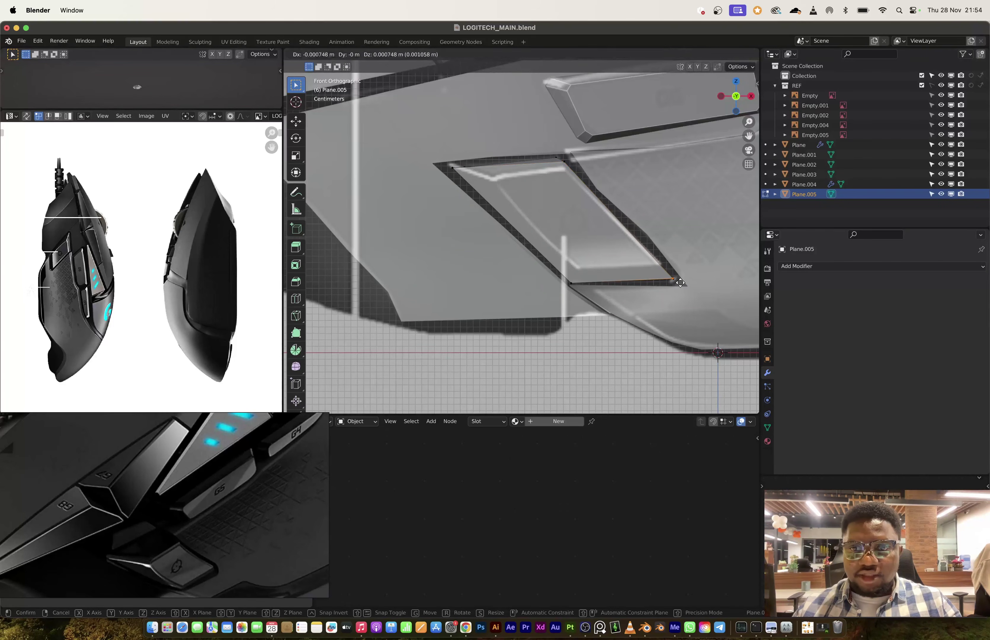
{"action": "left_click", "coordinate": [669, 276]}
{"action": "left_click_drag", "start_coordinate": [551, 263], "coordinate": [582, 293]}
{"action": "key", "text": "g"}
{"action": "left_click", "coordinate": [580, 284]}
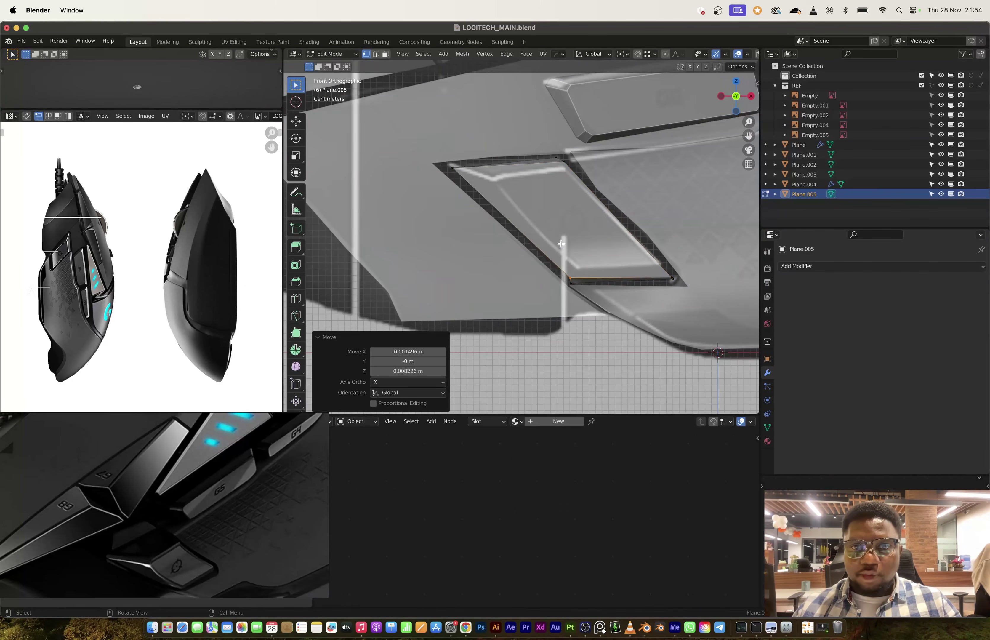
{"action": "middle_click_drag", "start_coordinate": [581, 285], "coordinate": [582, 233]}
{"action": "key", "text": "Tab"}
{"action": "scroll", "coordinate": [570, 218], "scroll_direction": "down", "scroll_amount": 3}
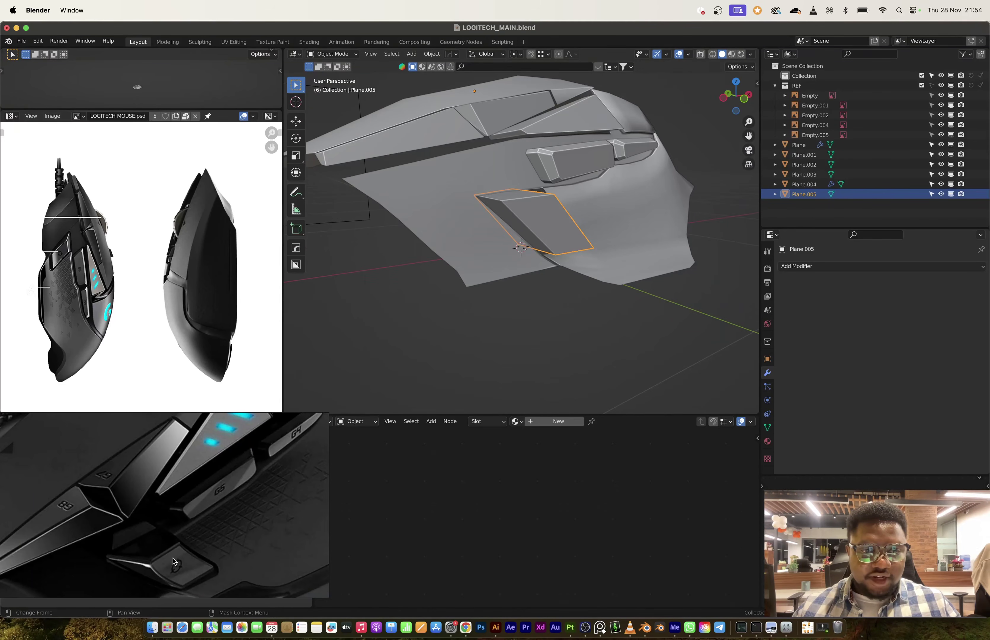
Add a loop cut across the thumb button and slide it along the faces to match the reference's crease.
{"action": "mouse_move", "coordinate": [178, 568]}
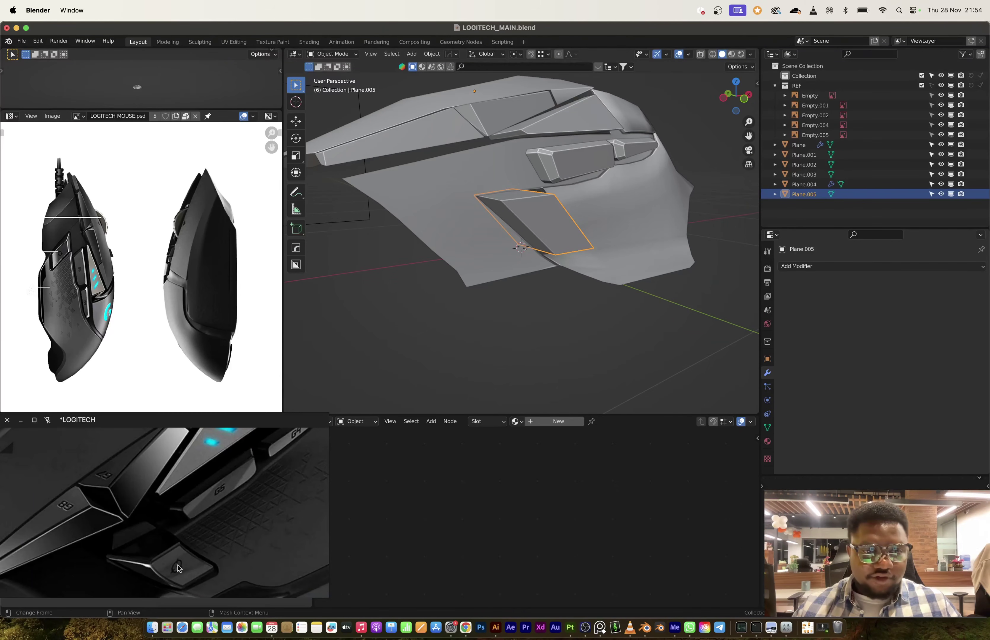
{"action": "scroll", "coordinate": [185, 494], "scroll_direction": "up", "scroll_amount": 2}
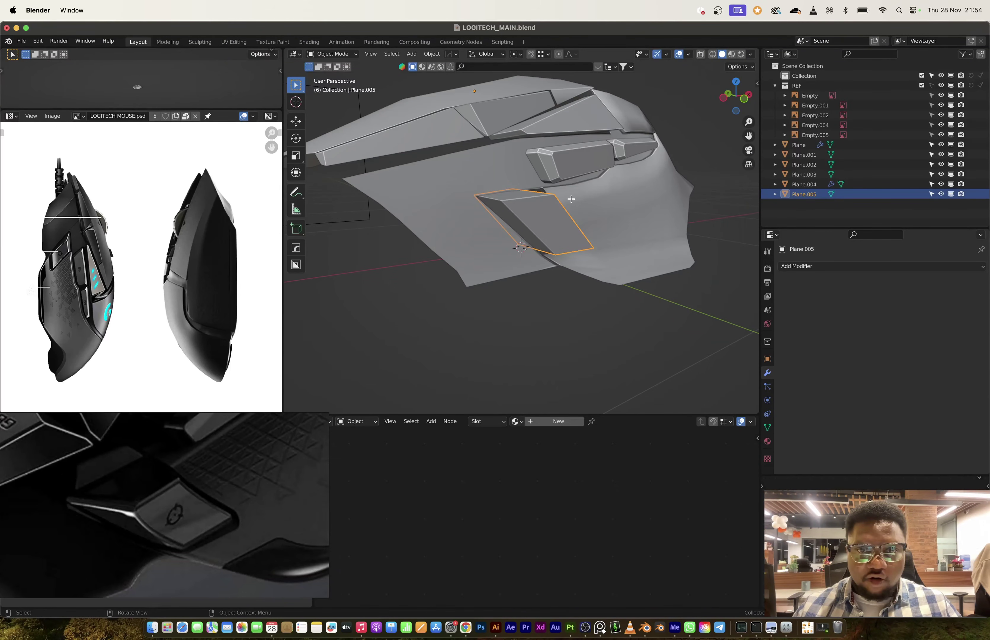
{"action": "key", "text": "Tab"}
{"action": "key", "text": "ctrl+r"}
{"action": "left_click", "coordinate": [567, 227]}
{"action": "middle_click_drag", "start_coordinate": [567, 227], "coordinate": [579, 241]}
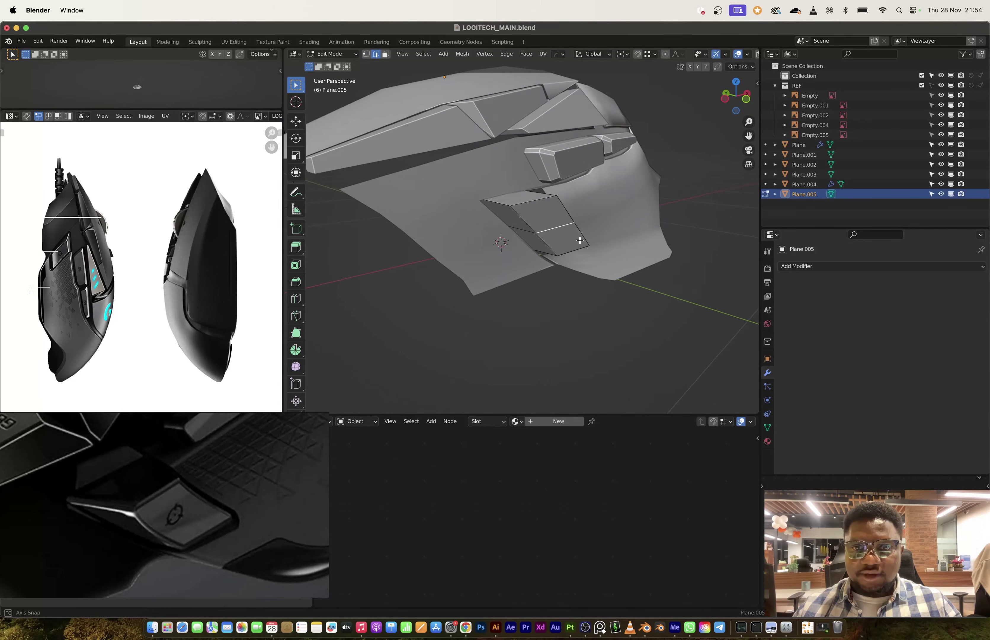
{"action": "key", "text": "g"}
{"action": "key", "text": "g"}
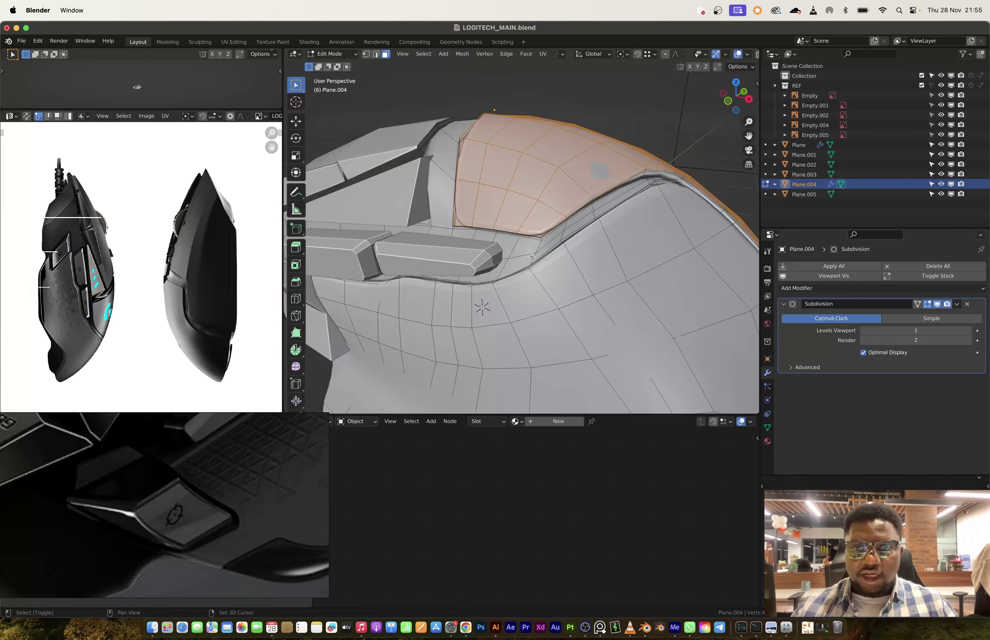
Slide the main body's gap vertices behind the second side button along their edges by a factor of about -0.313.
{"action": "middle_click_drag", "start_coordinate": [557, 283], "coordinate": [567, 289]}
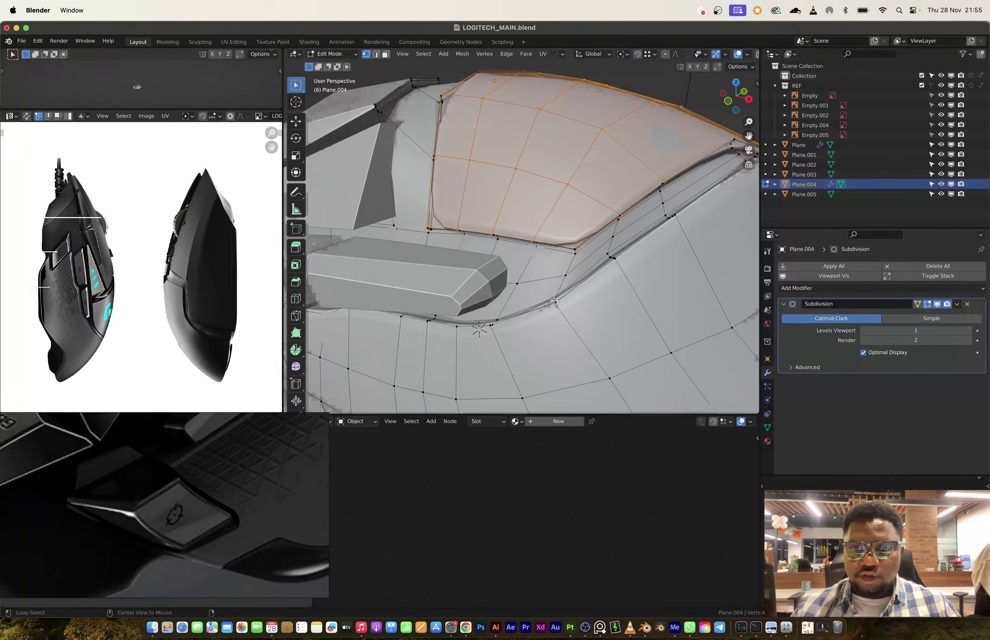
{"action": "key", "text": "1"}
{"action": "key", "text": "alt+z"}
{"action": "left_click", "coordinate": [566, 313]}
{"action": "key", "text": "g"}
{"action": "key", "text": "g"}
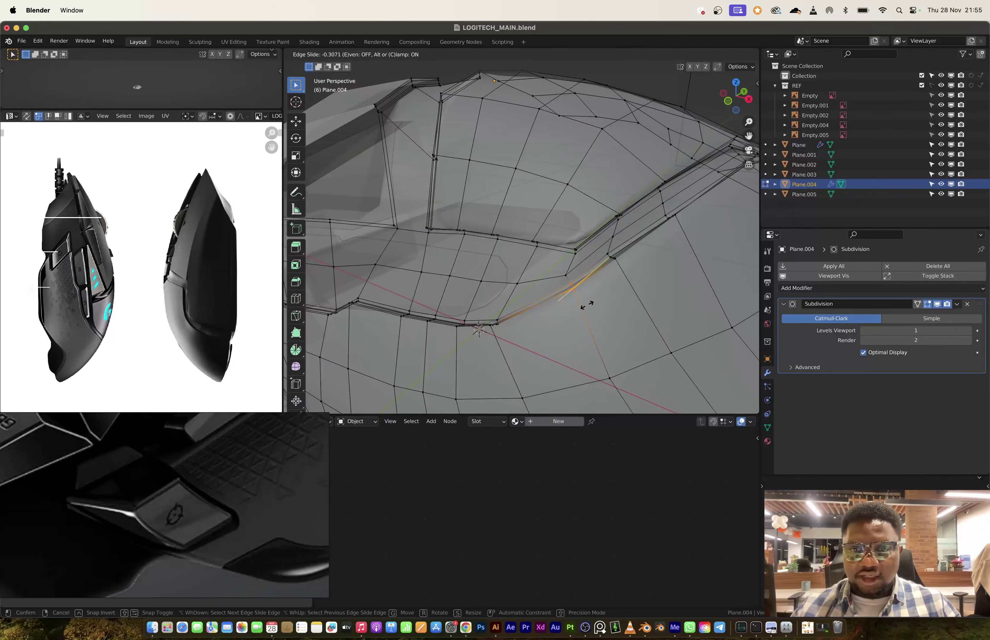
{"action": "left_click", "coordinate": [587, 304]}
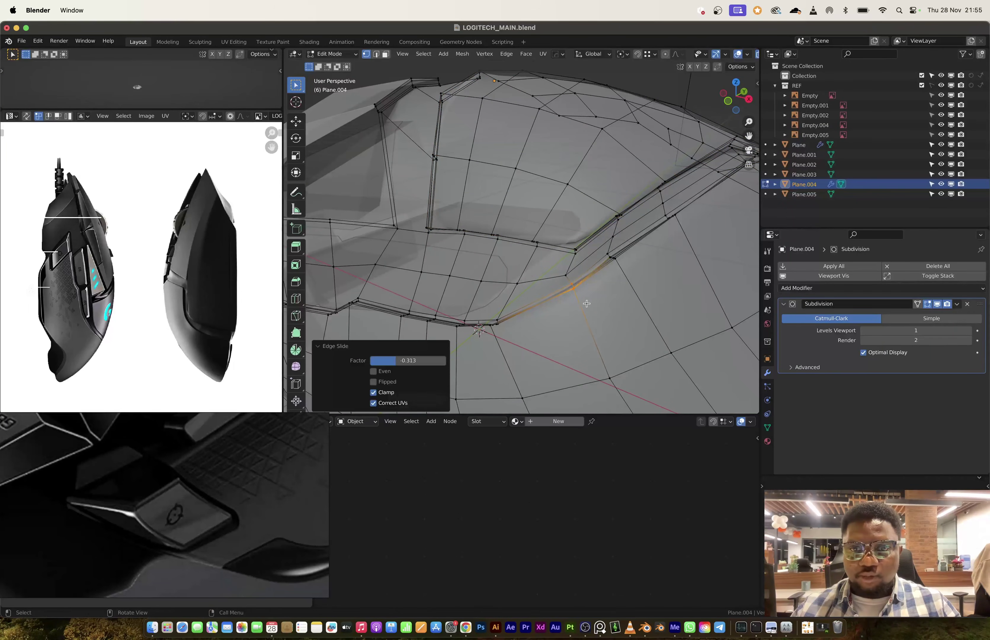
Lower the main body's gap vertex behind the second side button by about 0.006 m along Z in the front view.
{"action": "left_click", "coordinate": [580, 260]}
{"action": "key", "text": "KP_1"}
{"action": "key", "text": "g"}
{"action": "left_click", "coordinate": [651, 295]}
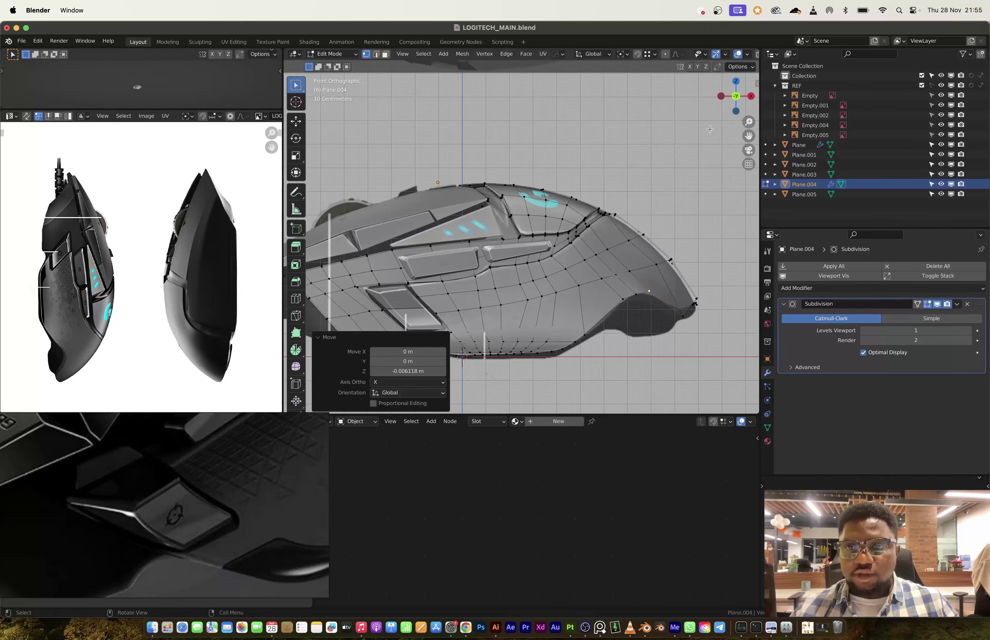
{"action": "left_click", "coordinate": [735, 96]}
{"action": "middle_click_drag", "start_coordinate": [640, 233], "coordinate": [531, 242], "text": "shift"}
{"action": "key", "text": "Tab"}
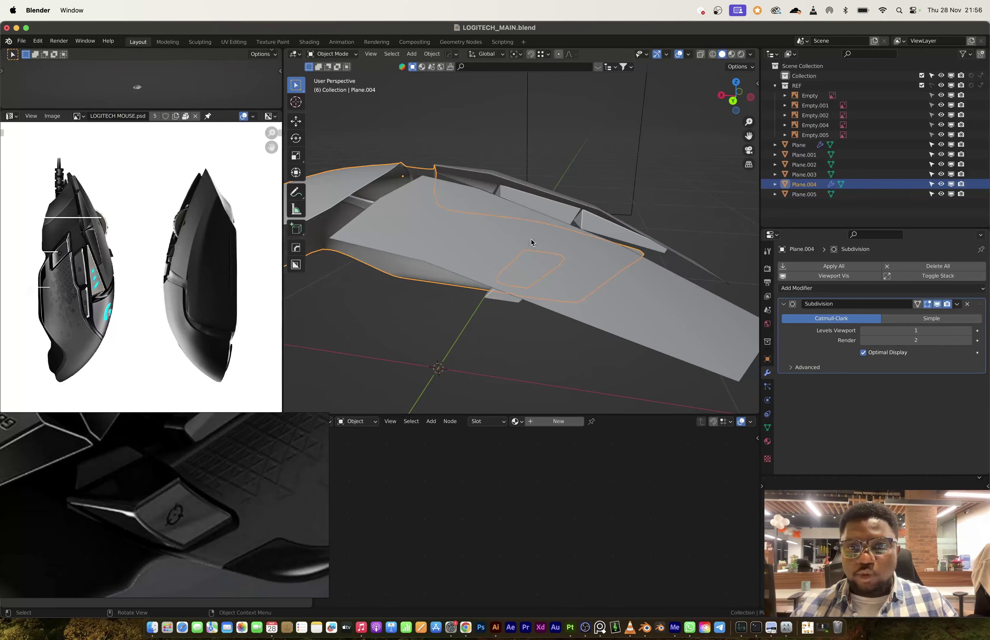
Reveal all hidden geometry in the mesh of the Plane object and clear the selection.
{"action": "left_click", "coordinate": [519, 267]}
{"action": "key", "text": "Tab"}
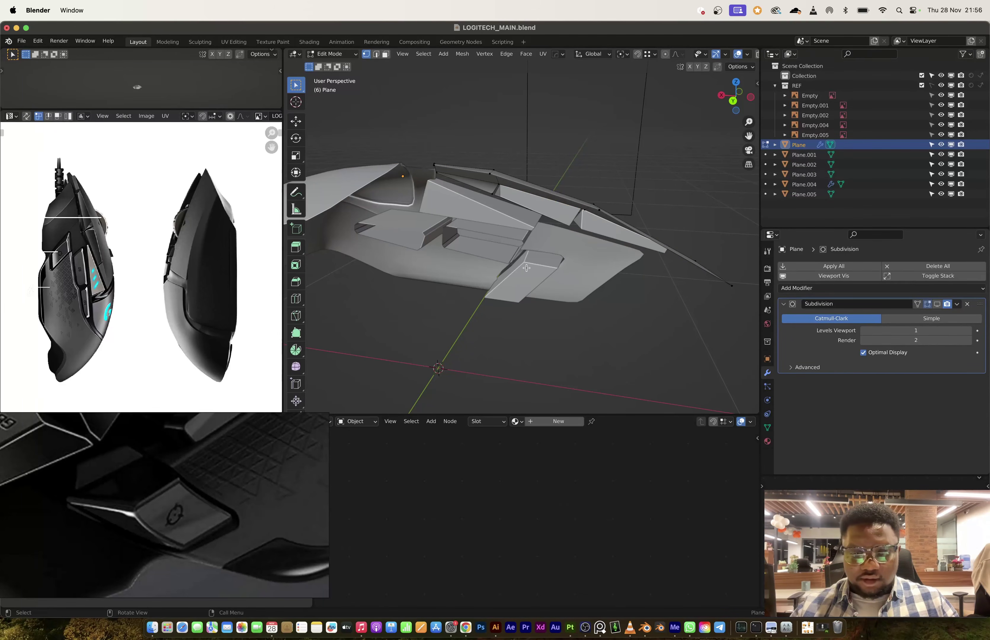
{"action": "key", "text": "alt+h"}
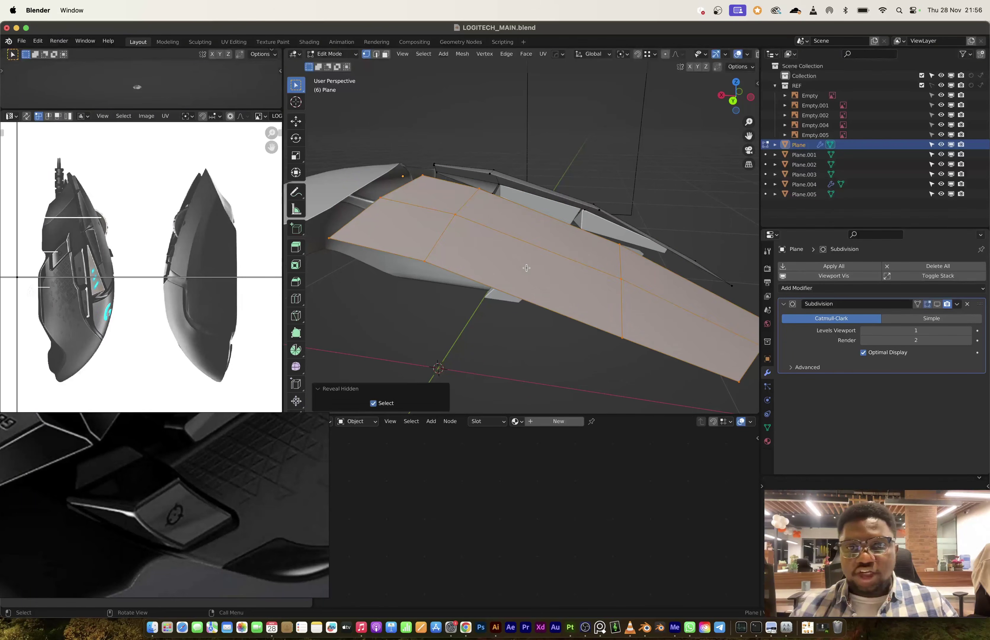
{"action": "key", "text": "alt+a"}
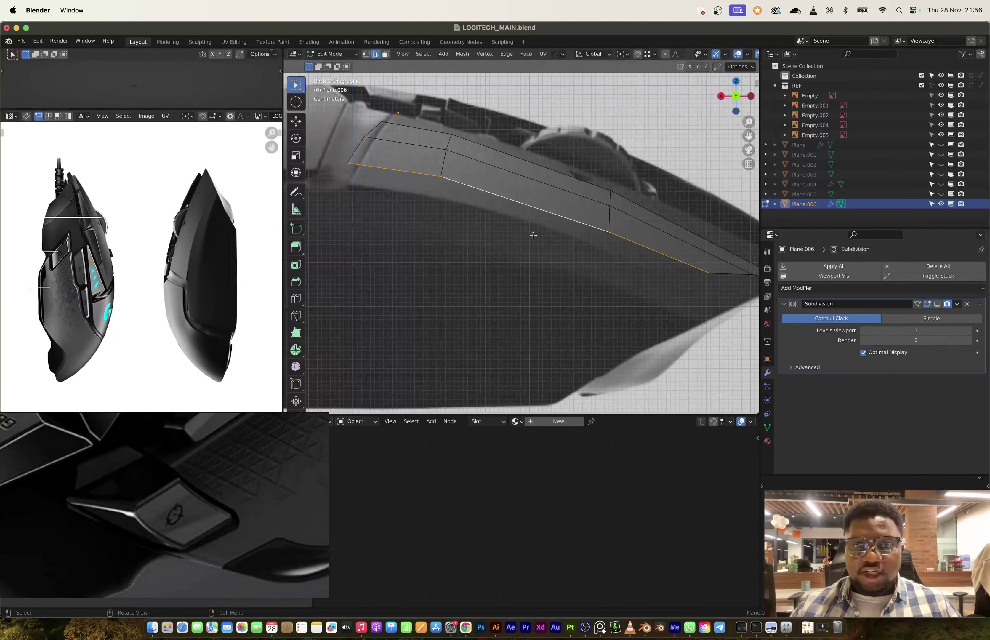
Move the lower edge loop of the far-side panel Plane.006 along Z to match the reference image.
{"action": "middle_click_drag", "start_coordinate": [533, 236], "coordinate": [559, 247], "text": "shift"}
{"action": "key", "text": "g"}
{"action": "key", "text": "z"}
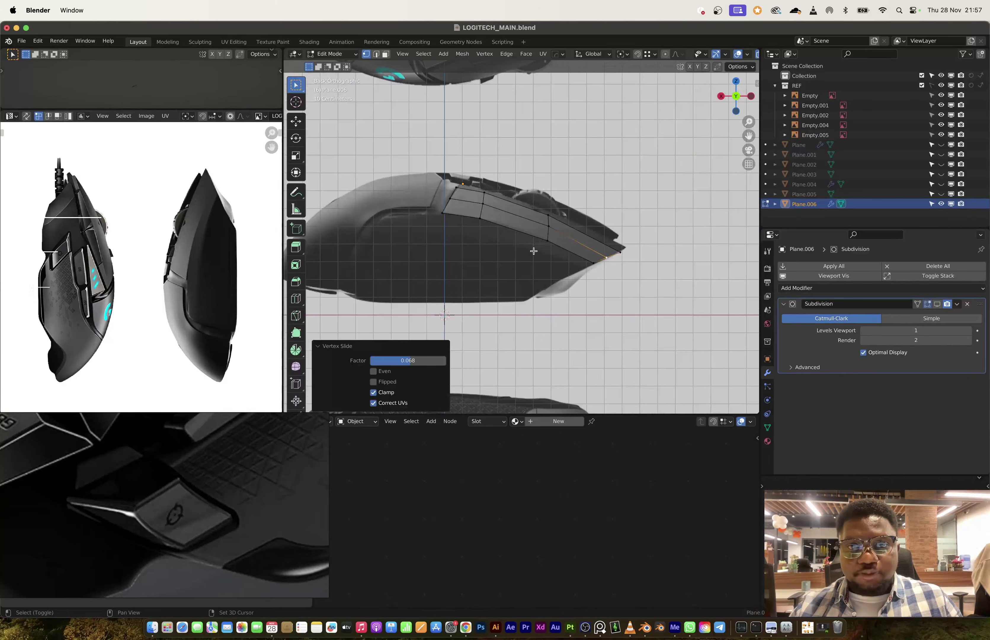
{"action": "middle_click_drag", "start_coordinate": [533, 252], "coordinate": [494, 271]}
{"action": "key", "text": "Tab"}
Bring back all hidden mouse parts and examine the far-side panel's shape and position against them.
{"action": "scroll", "coordinate": [494, 271], "scroll_direction": "down", "scroll_amount": 1}
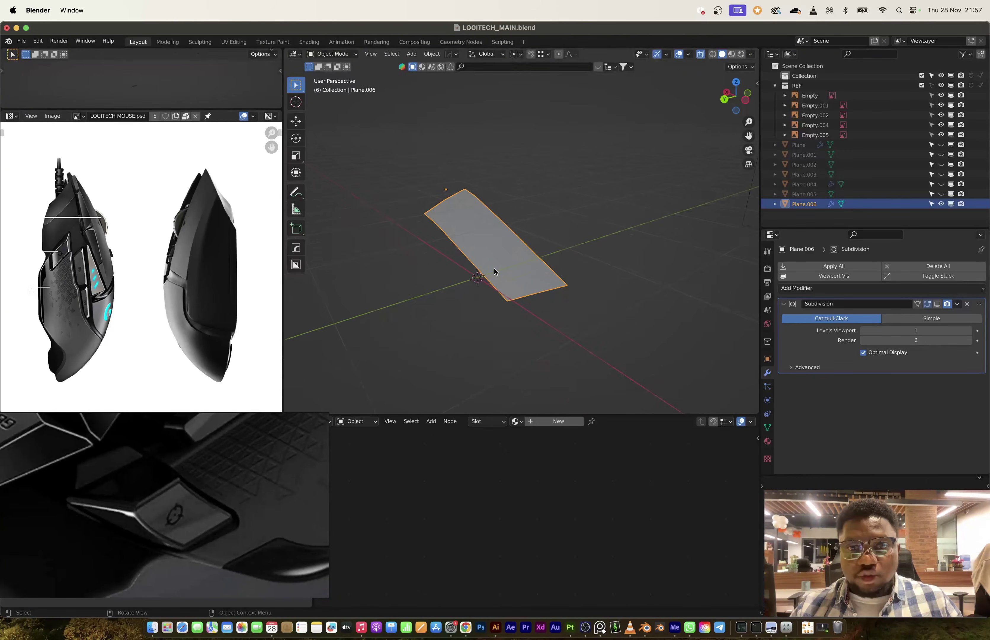
{"action": "key", "text": "Tab"}
{"action": "scroll", "coordinate": [494, 272], "scroll_direction": "up", "scroll_amount": 3}
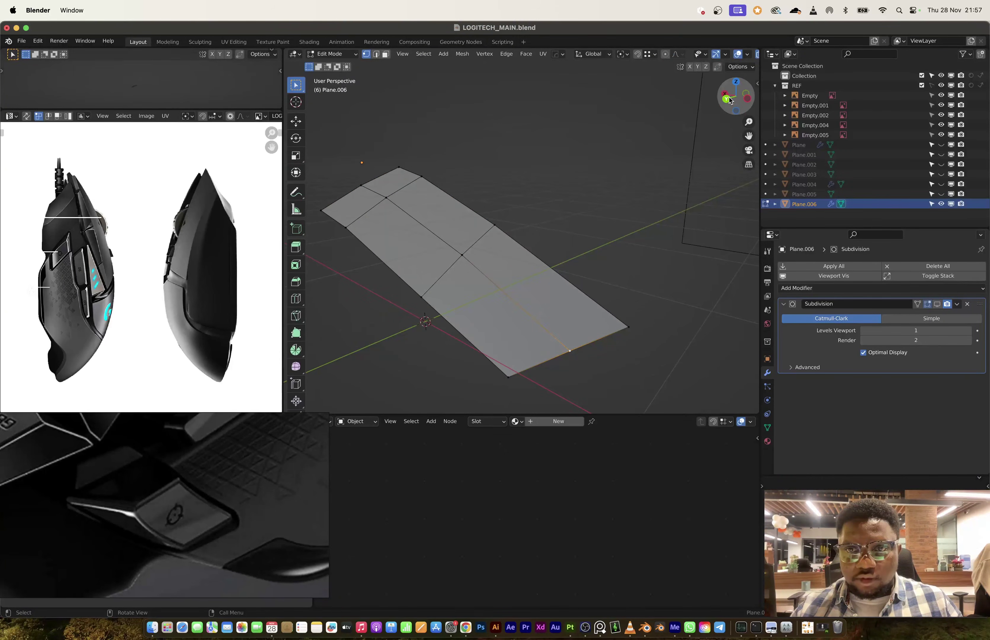
{"action": "left_click", "coordinate": [726, 98]}
{"action": "middle_click_drag", "start_coordinate": [512, 250], "coordinate": [525, 271], "text": "shift"}
{"action": "scroll", "coordinate": [532, 240], "scroll_direction": "down", "scroll_amount": 2}
{"action": "key", "text": "Tab"}
{"action": "scroll", "coordinate": [566, 266], "scroll_direction": "down", "scroll_amount": 3}
{"action": "key", "text": "alt+h"}
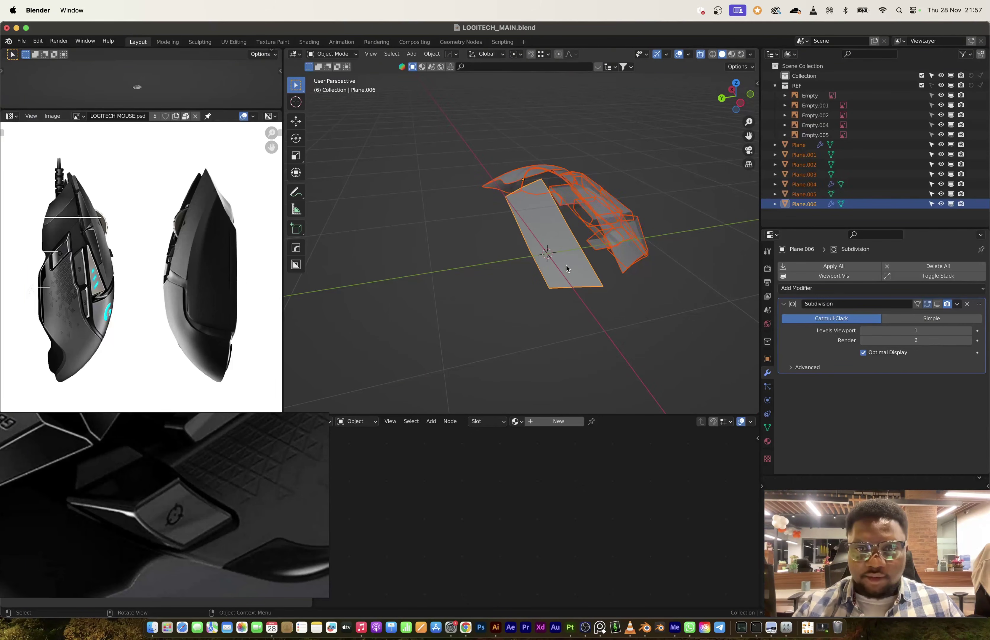
{"action": "left_click", "coordinate": [543, 240]}
{"action": "middle_click_drag", "start_coordinate": [542, 239], "coordinate": [519, 262]}
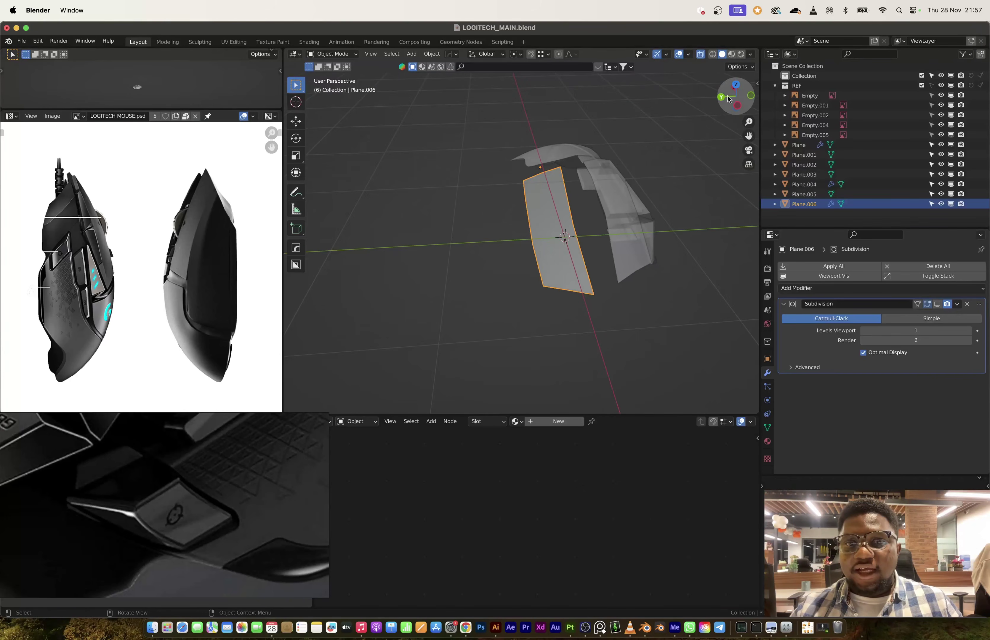
{"action": "middle_click_drag", "start_coordinate": [544, 183], "coordinate": [586, 219]}
{"action": "scroll", "coordinate": [562, 195], "scroll_direction": "up", "scroll_amount": 4}
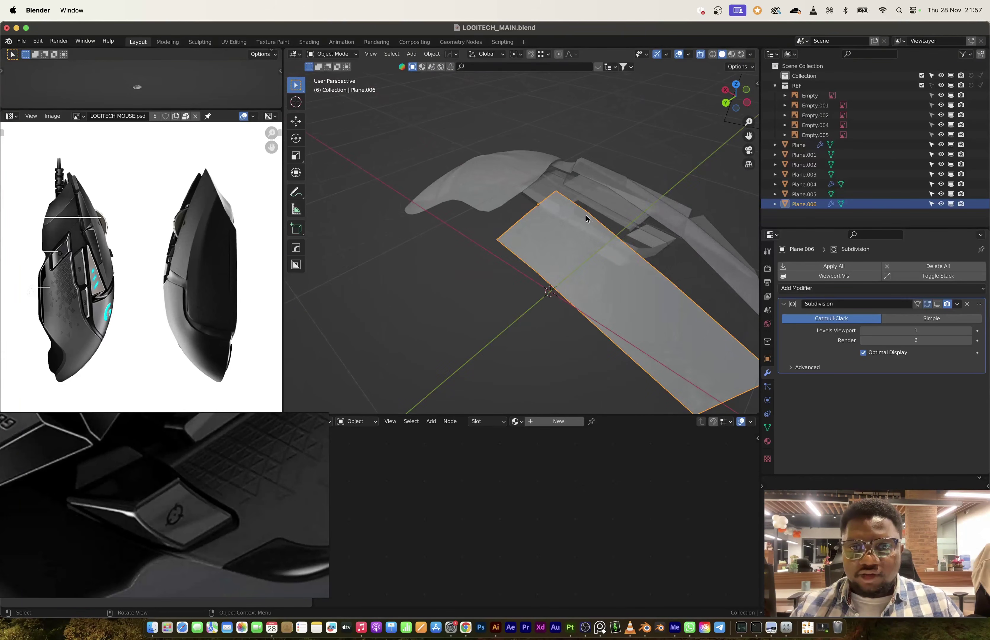
Edit the main body together with the far-side panel and lower the body's top edge beside the panel about 0.019 m along Z.
{"action": "left_click", "coordinate": [498, 194]}
{"action": "middle_click_drag", "start_coordinate": [498, 194], "coordinate": [511, 238]}
{"action": "key", "text": "Tab"}
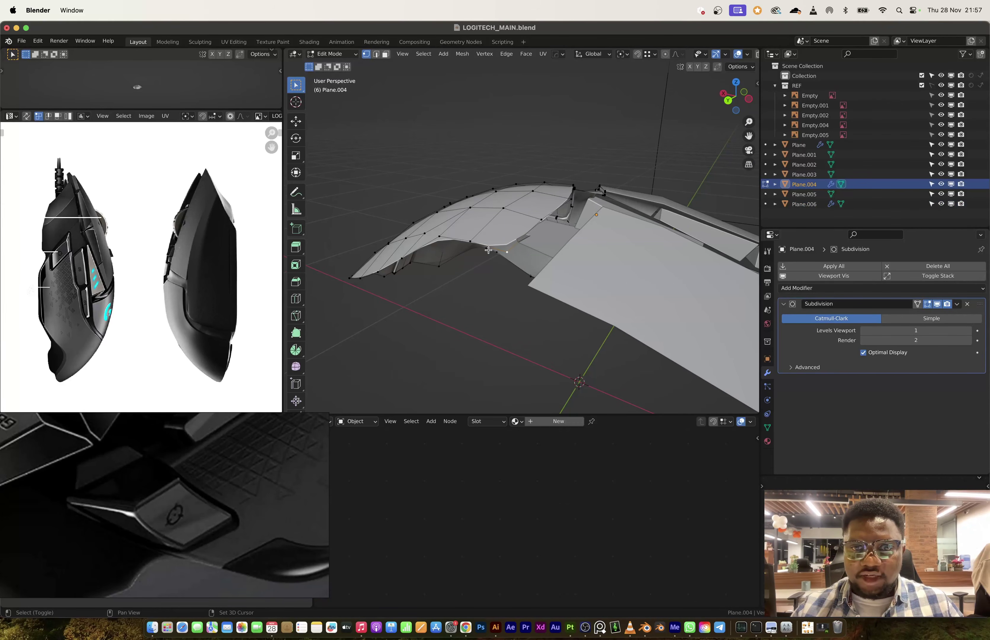
{"action": "key", "text": "Tab"}
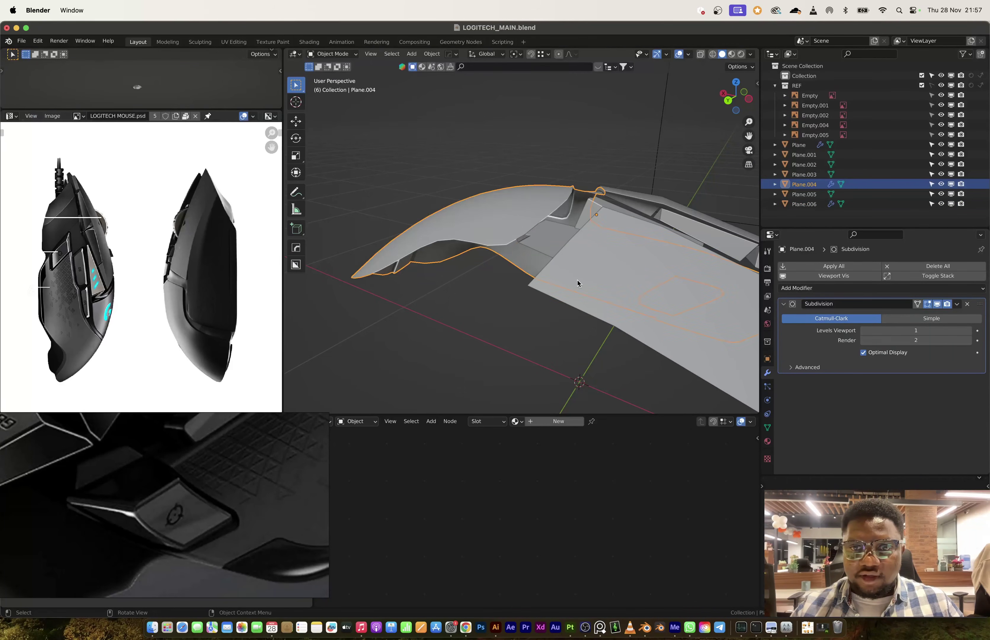
{"action": "left_click", "coordinate": [578, 282]}
{"action": "left_click", "coordinate": [514, 225], "text": "shift"}
{"action": "key", "text": "Tab"}
{"action": "middle_click_drag", "start_coordinate": [514, 224], "coordinate": [588, 291]}
{"action": "key", "text": "g"}
{"action": "key", "text": "z"}
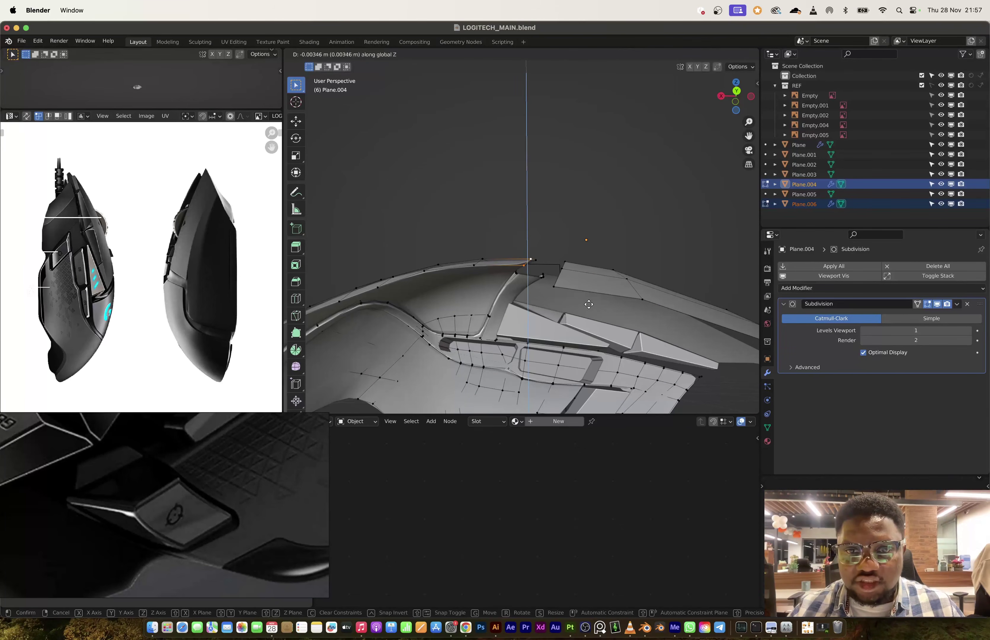
{"action": "left_click", "coordinate": [597, 352]}
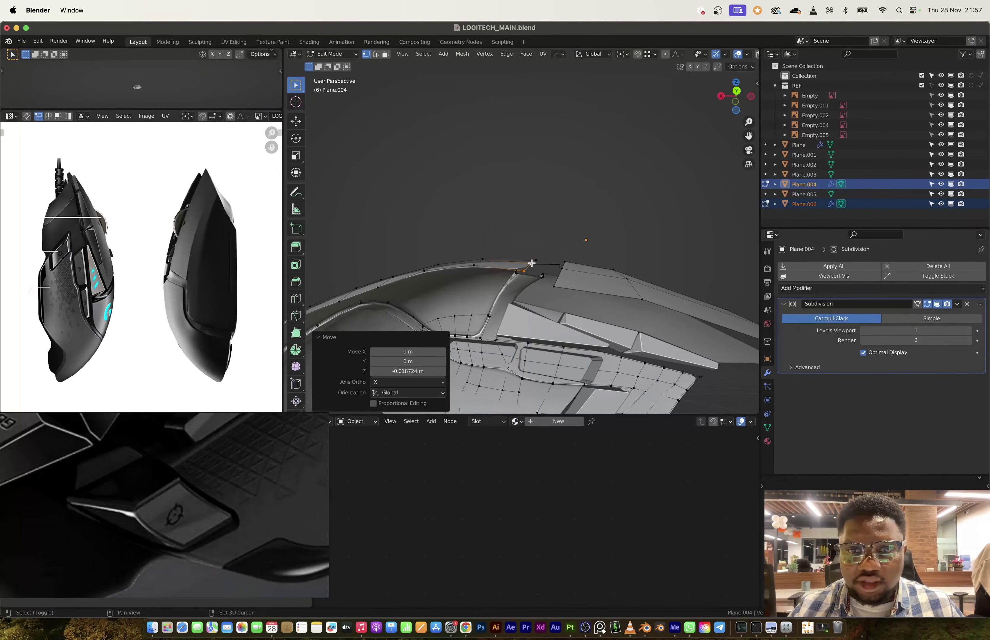
Lower the neighbouring vertex on the body's top edge along Z and finish editing the two meshes.
{"action": "left_click", "coordinate": [524, 269]}
{"action": "key", "text": "g"}
{"action": "key", "text": "z"}
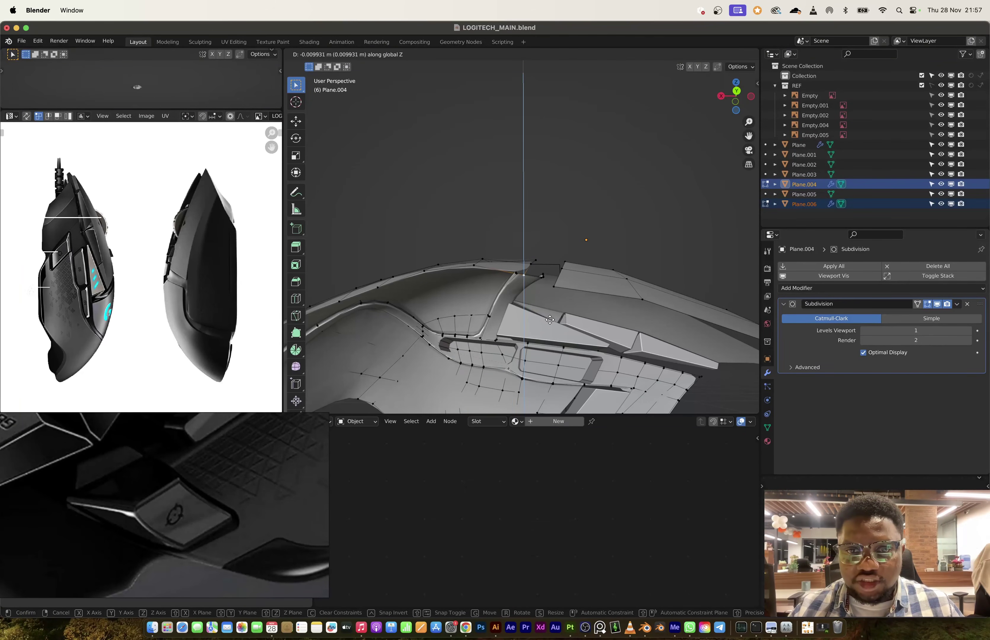
{"action": "left_click", "coordinate": [556, 347]}
{"action": "key", "text": "Tab"}
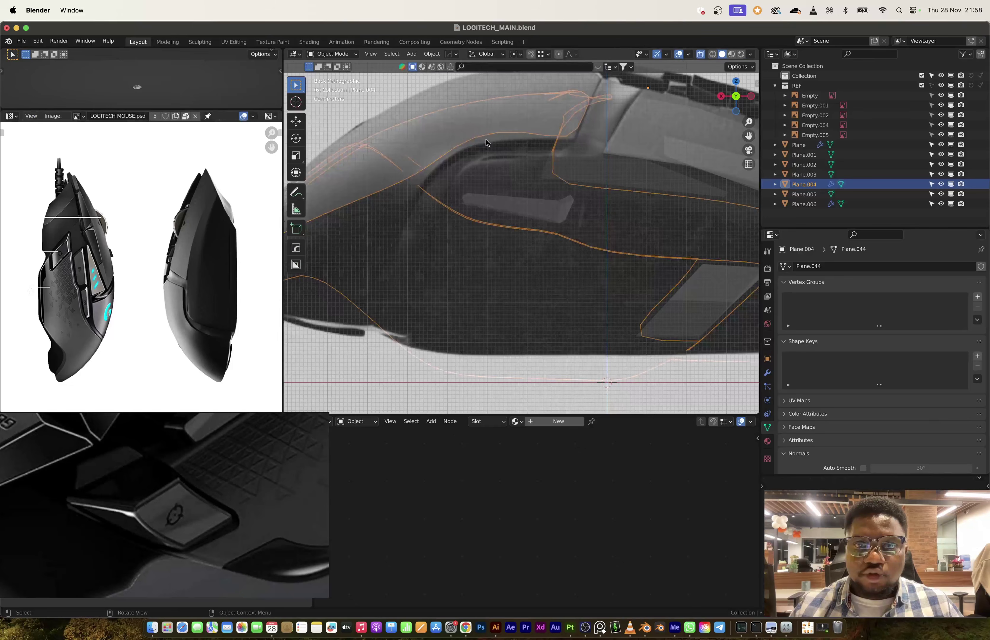
Lower two vertices of the body's far-side border by about 0.025 m and 0.022 m to follow the reference's shell contour.
{"action": "key", "text": "Tab"}
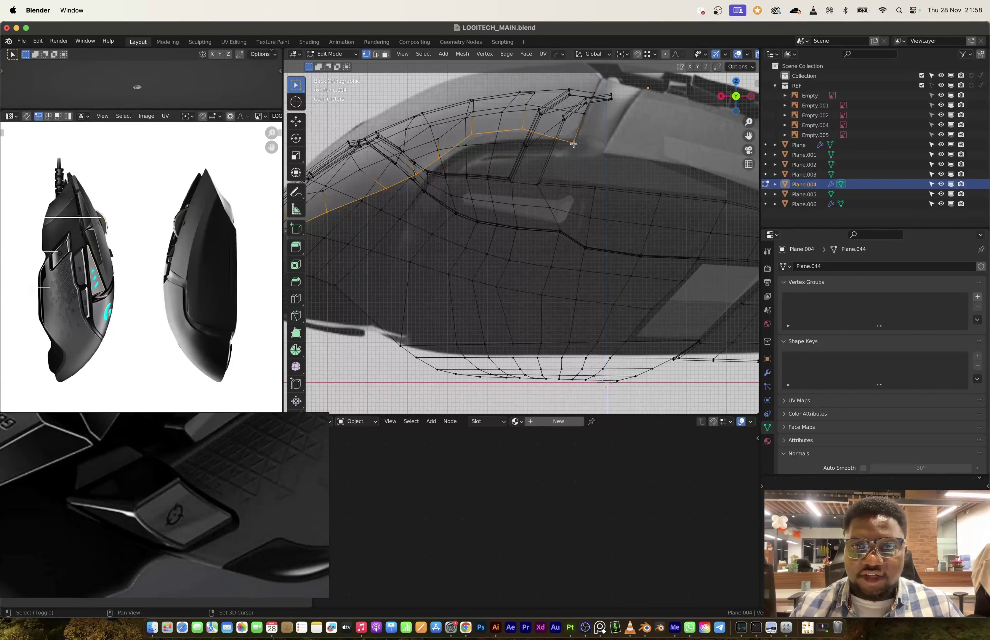
{"action": "left_click", "coordinate": [522, 130]}
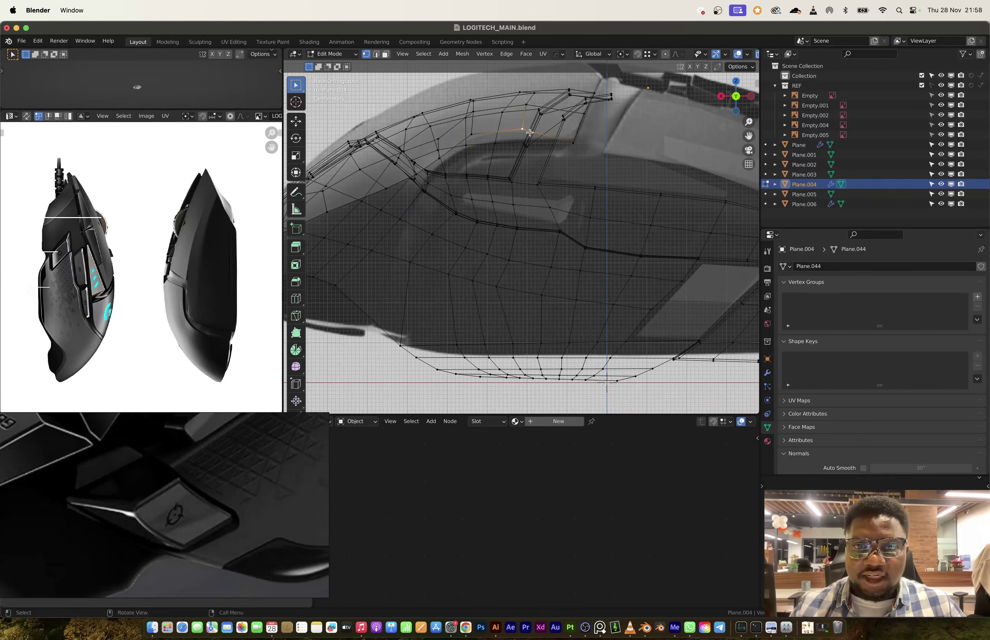
{"action": "key", "text": "g"}
{"action": "left_click", "coordinate": [530, 143]}
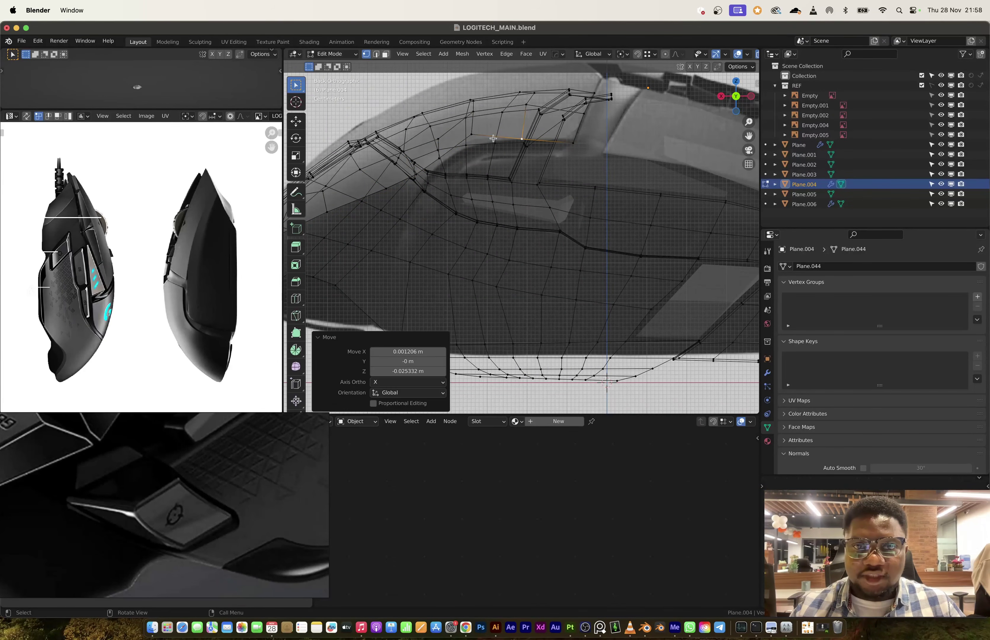
{"action": "key", "text": "g"}
{"action": "left_click", "coordinate": [467, 154]}
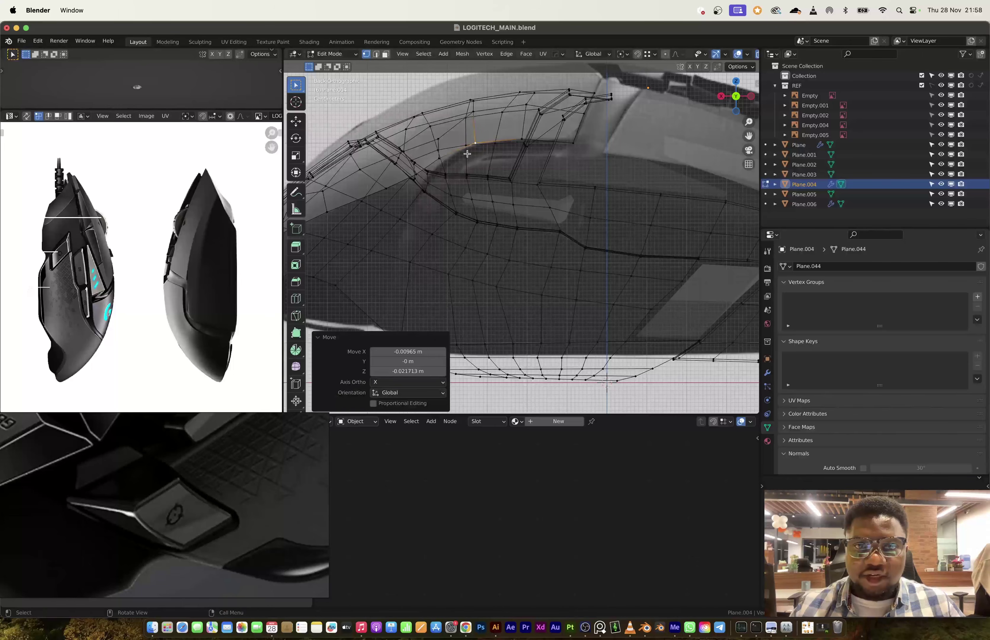
{"action": "left_click", "coordinate": [440, 163], "text": "alt"}
{"action": "middle_click_drag", "start_coordinate": [441, 164], "coordinate": [522, 142], "text": "shift"}
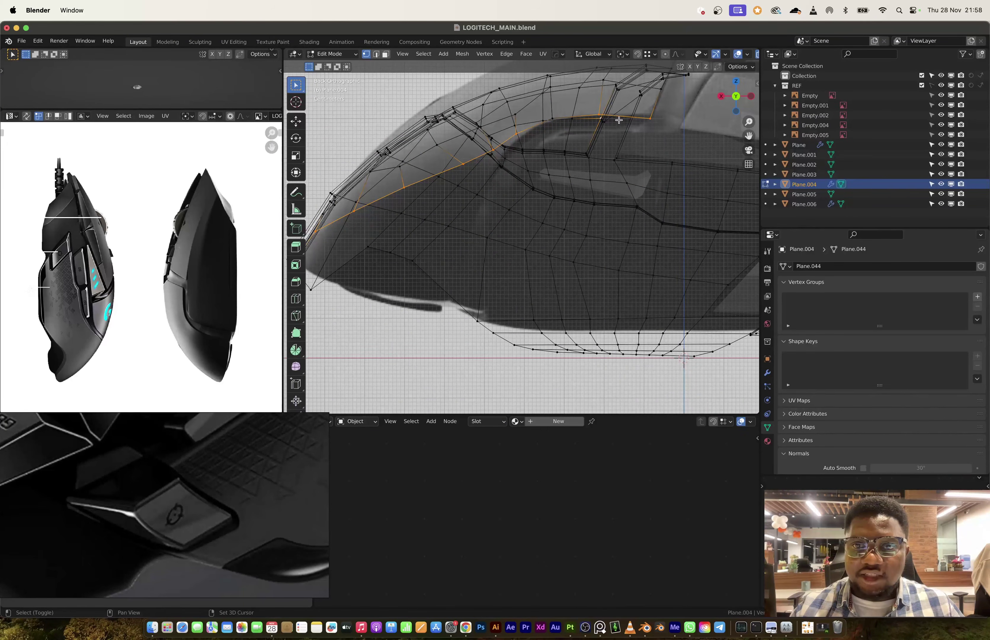
{"action": "key", "text": "super+z"}
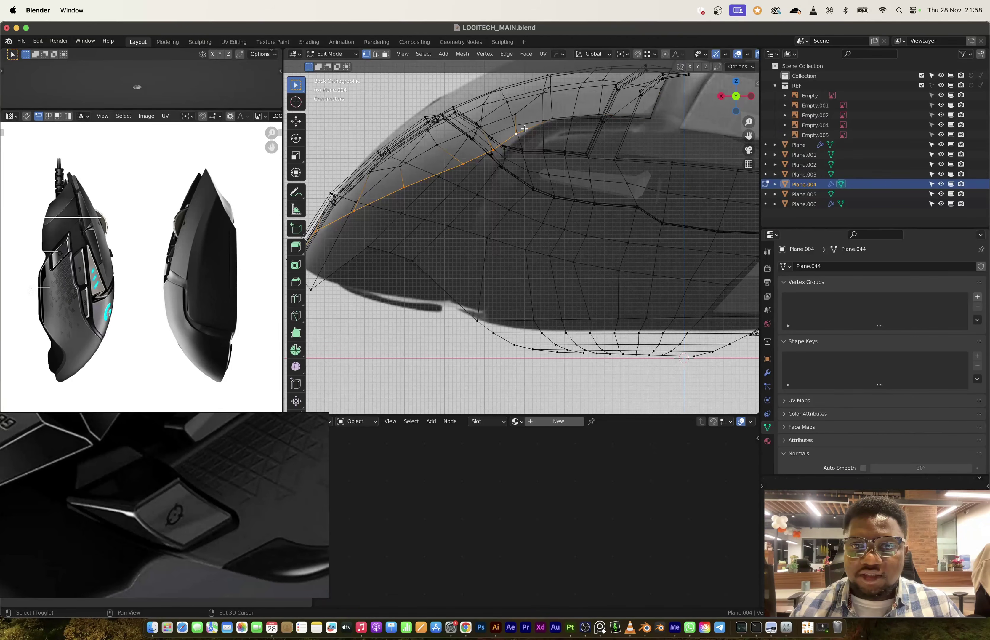
{"action": "middle_click_drag", "start_coordinate": [524, 129], "coordinate": [603, 173], "text": "shift"}
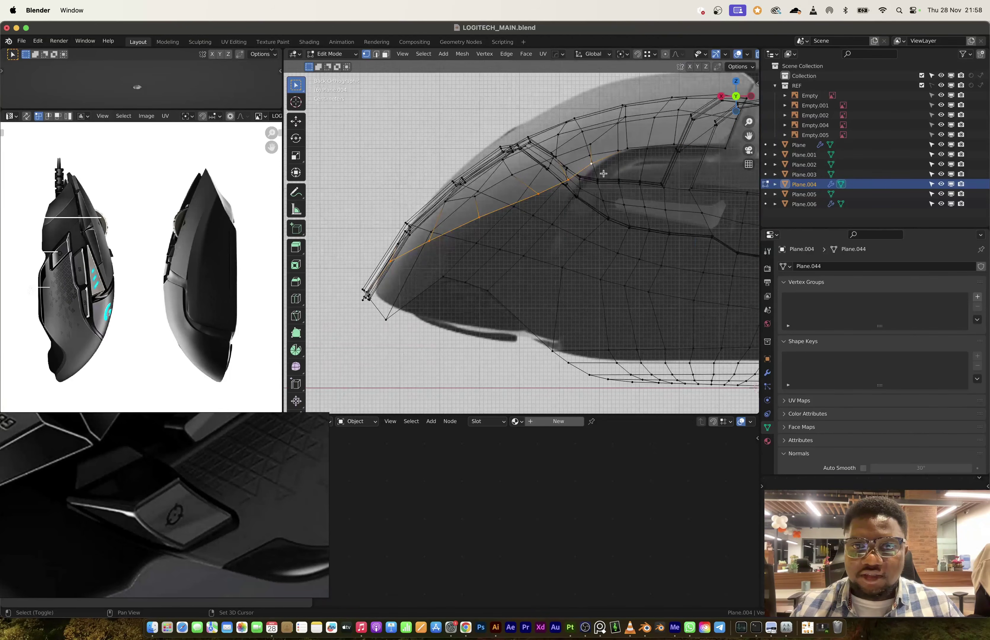
{"action": "key", "text": "g"}
{"action": "left_click", "coordinate": [592, 196]}
{"action": "key", "text": "super+z"}
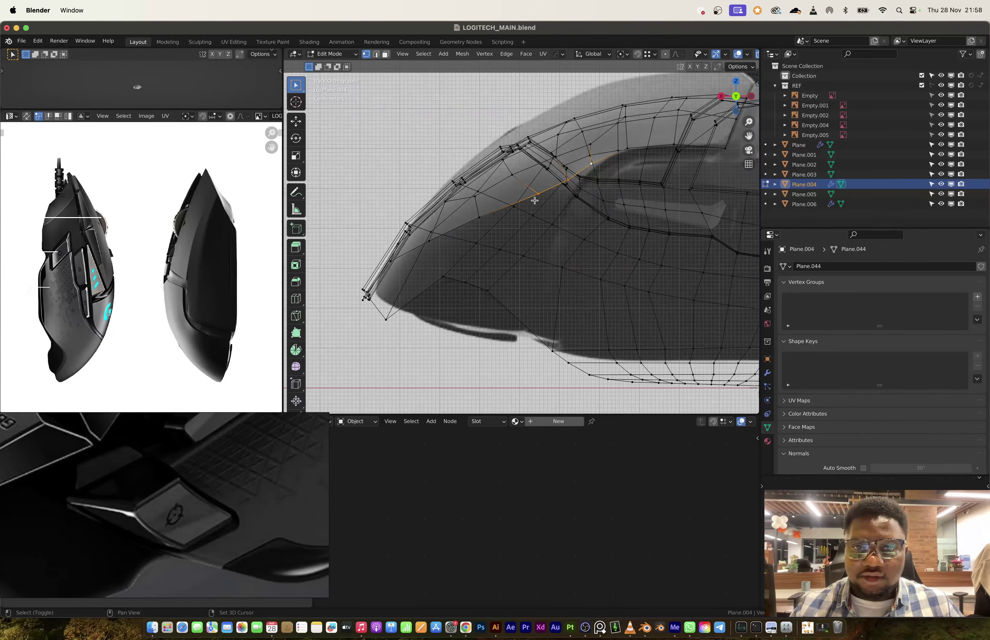
Move the next far-side border vertices down onto the reference's curve, shifting the second about -0.005 m in X and -0.022 m in Z.
{"action": "key", "text": "g"}
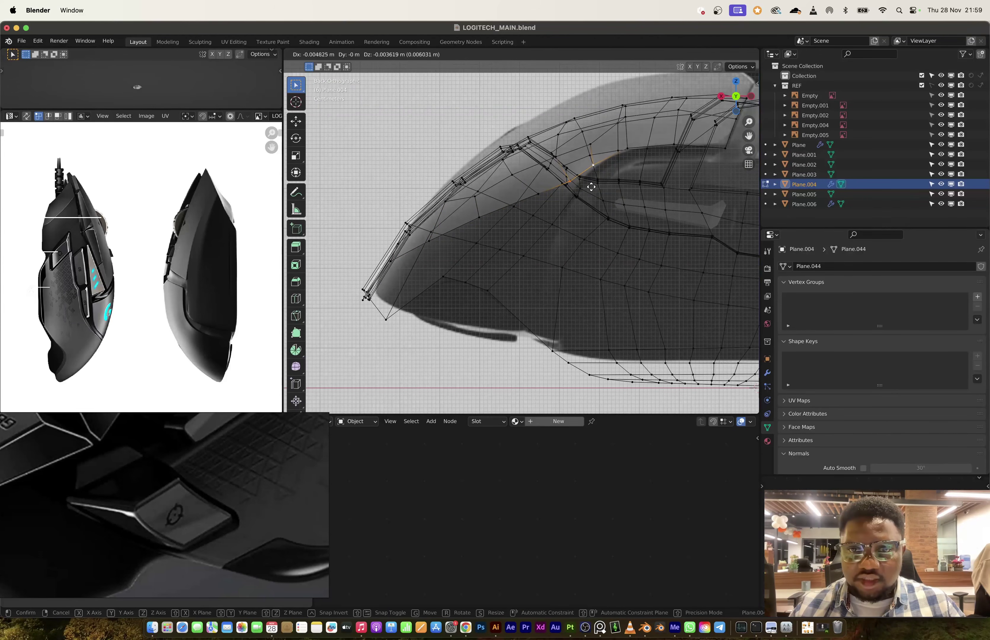
{"action": "left_click", "coordinate": [591, 189]}
{"action": "left_click", "coordinate": [599, 170], "text": "shift"}
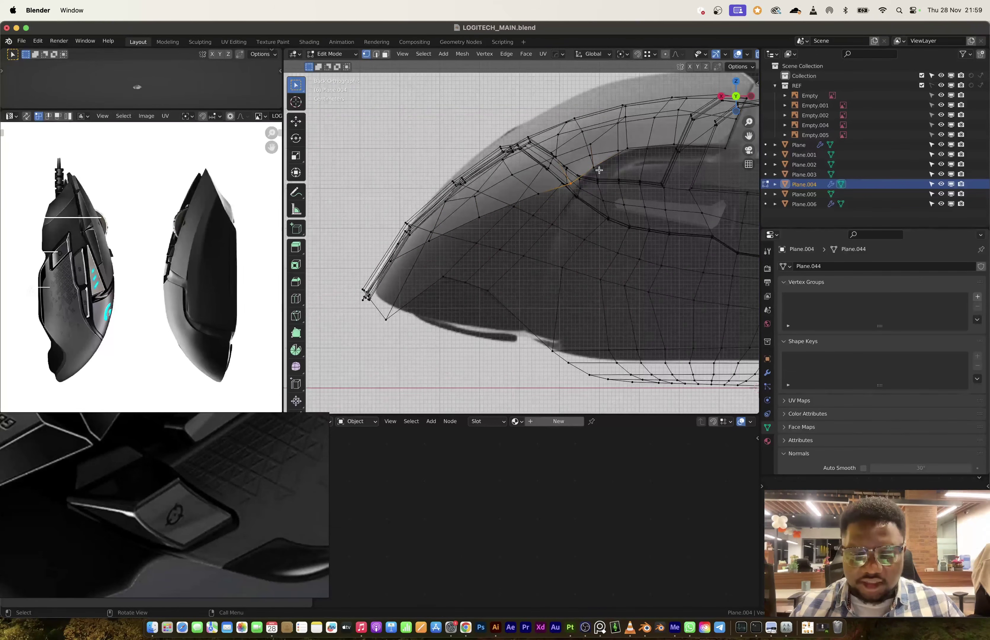
{"action": "key", "text": "g"}
{"action": "left_click", "coordinate": [603, 180]}
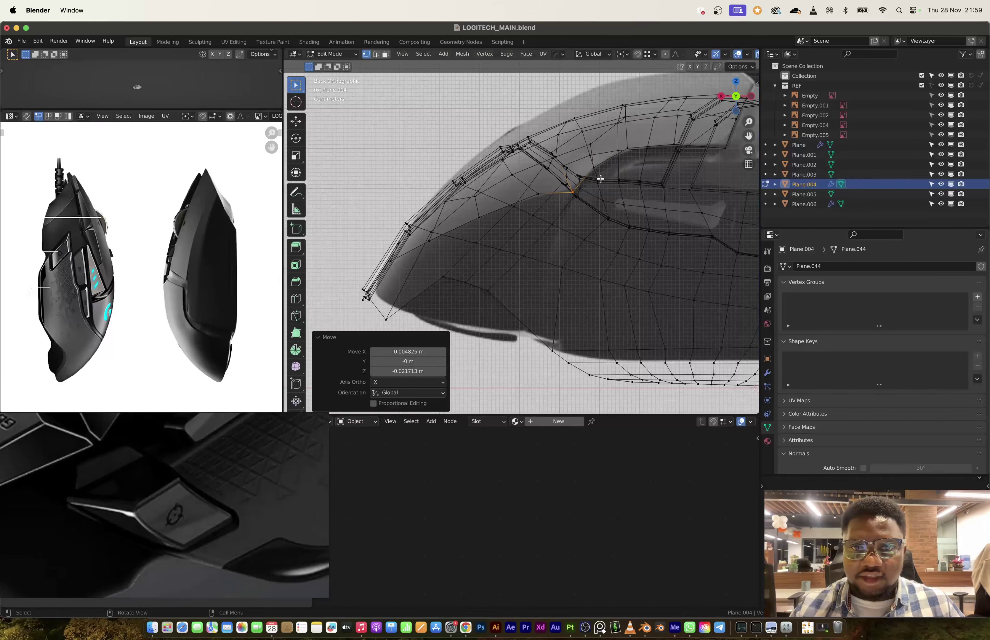
Pull the remaining far-side border vertices down toward the mouse's rear along the reference's dark grip contour.
{"action": "left_click", "coordinate": [538, 196]}
{"action": "key", "text": "g"}
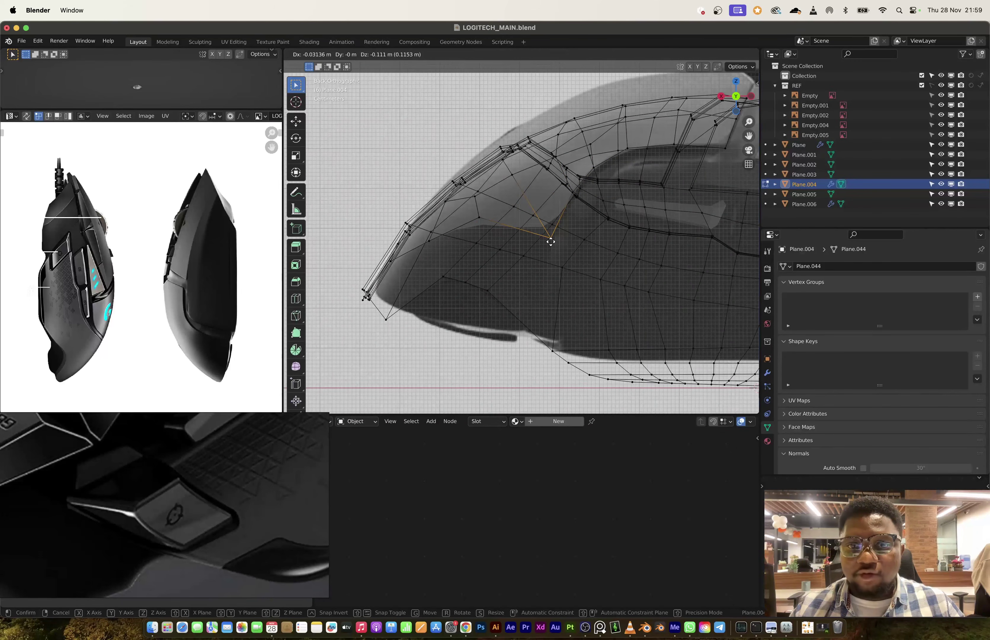
{"action": "left_click", "coordinate": [551, 239]}
{"action": "key", "text": "g"}
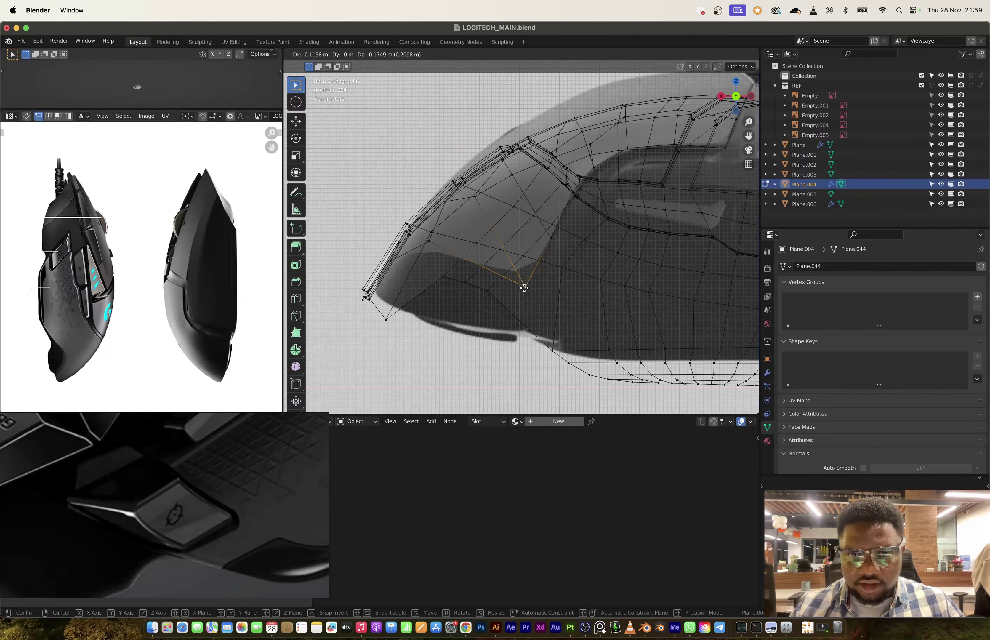
{"action": "left_click", "coordinate": [528, 296]}
{"action": "key", "text": "Tab"}
{"action": "middle_click_drag", "start_coordinate": [427, 247], "coordinate": [629, 228]}
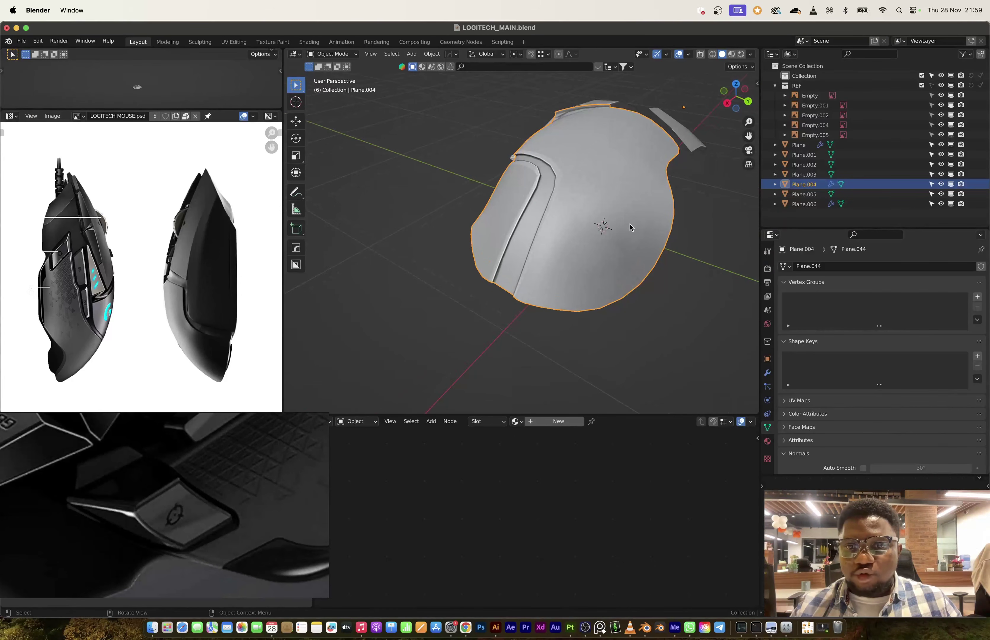
Move the body's far-side border vertex along Y in the top view to fit the reference outline.
{"action": "left_click", "coordinate": [735, 84]}
{"action": "key", "text": "Tab"}
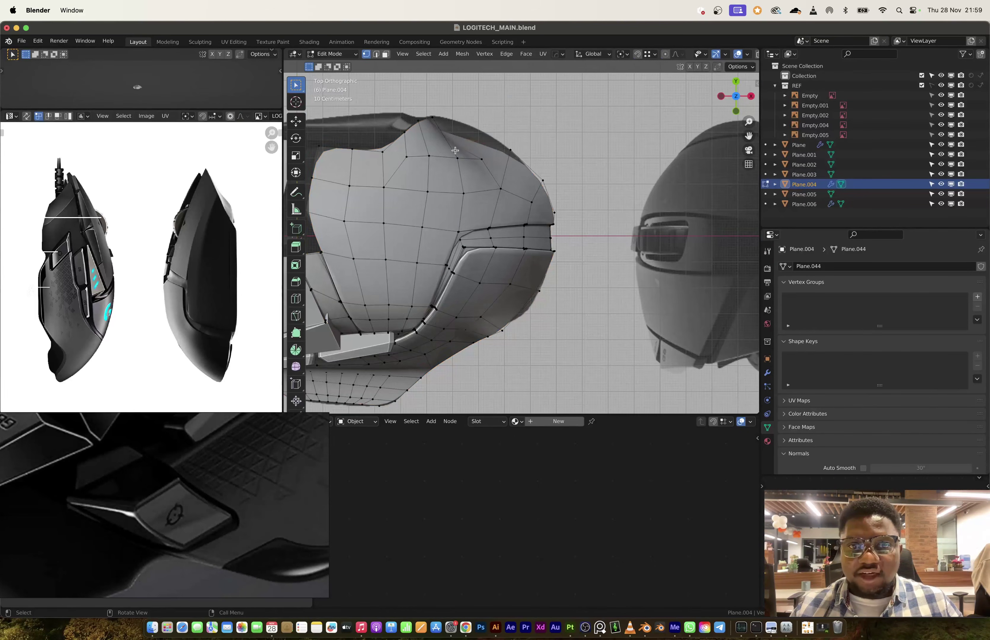
{"action": "scroll", "coordinate": [453, 199], "scroll_direction": "up", "scroll_amount": 6}
{"action": "key", "text": "g"}
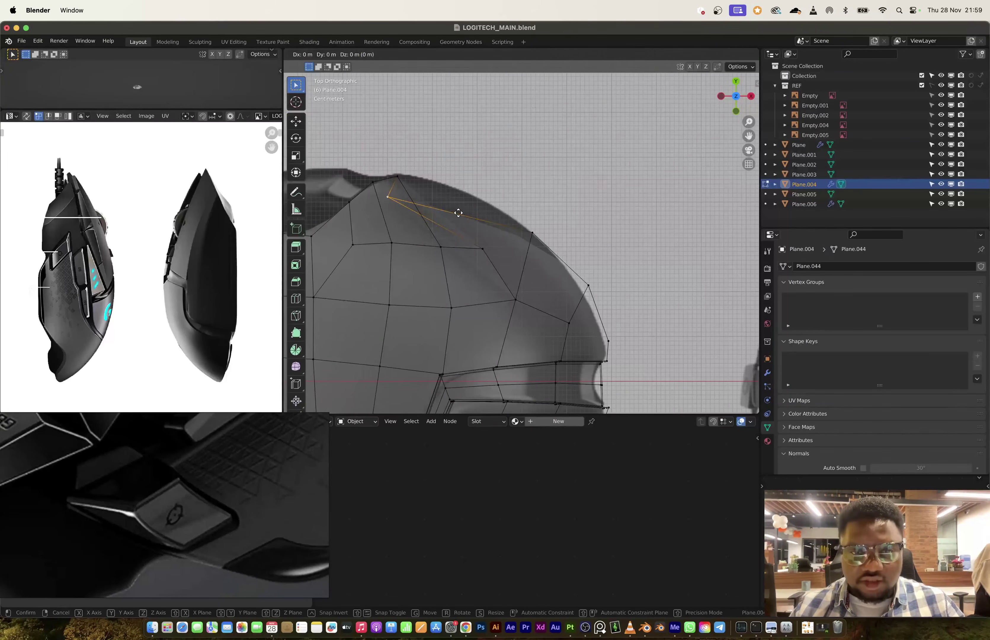
{"action": "key", "text": "y"}
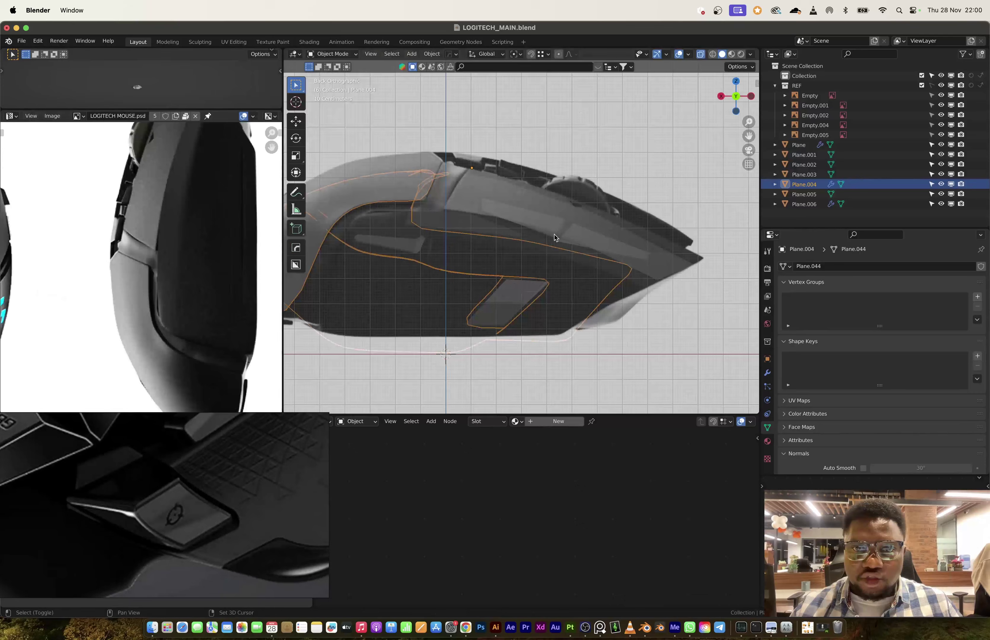
Duplicate the lower border edge loop of the far-side button panel and separate it into its own object.
{"action": "left_click", "coordinate": [527, 228]}
{"action": "key", "text": "Tab"}
{"action": "left_click", "coordinate": [535, 230], "text": "alt"}
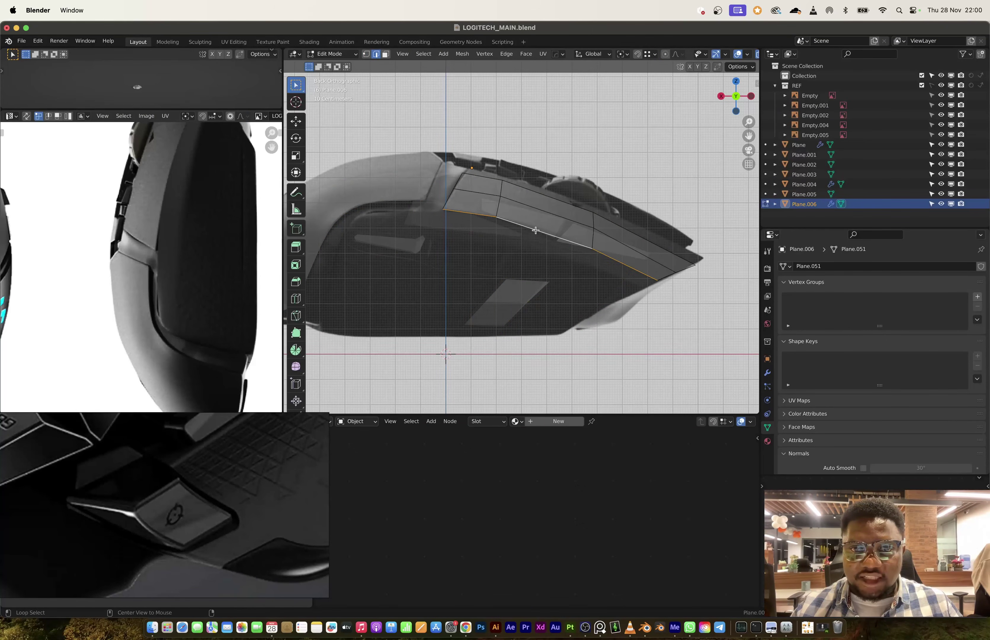
{"action": "key", "text": "shift+d"}
{"action": "right_click", "coordinate": [547, 266]}
{"action": "key", "text": "p"}
{"action": "left_click", "coordinate": [547, 266]}
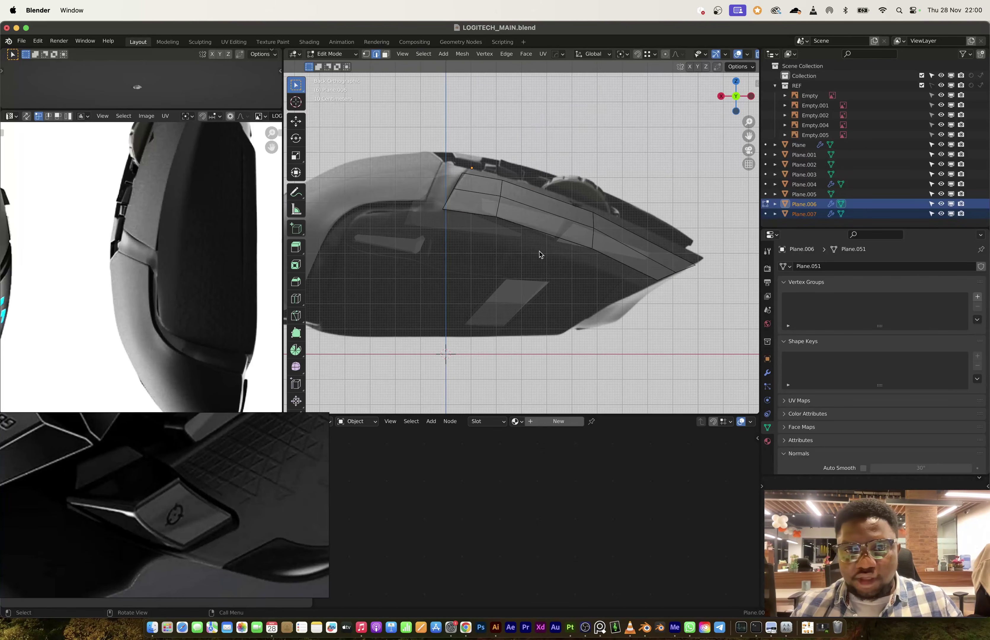
Extrude the separated border edge into a thin strip, offset about 0.063 m in X and -0.032 m in Z.
{"action": "key", "text": "Tab"}
{"action": "left_click", "coordinate": [531, 231]}
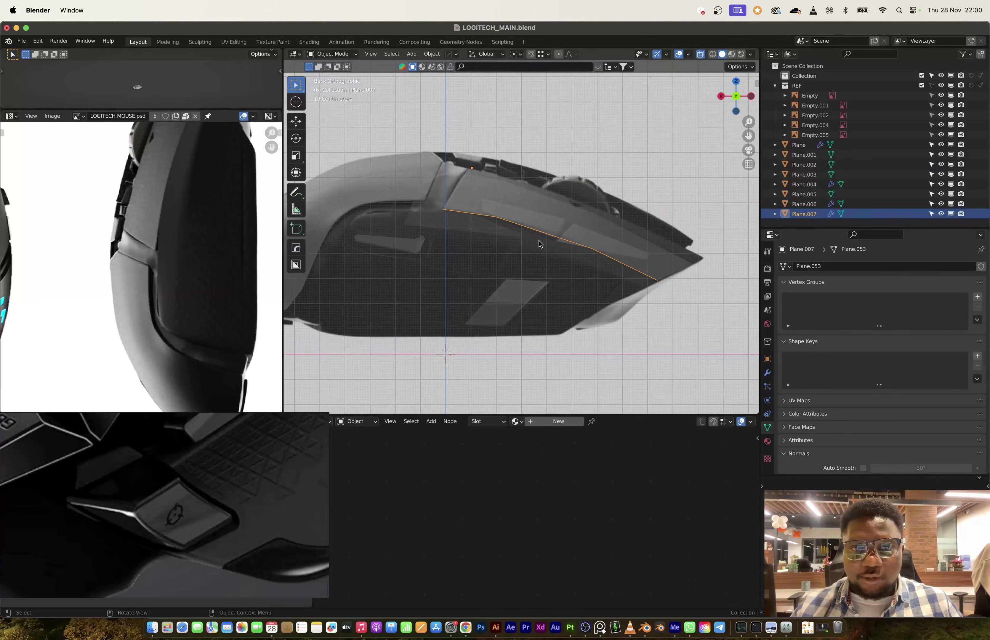
{"action": "key", "text": "Tab"}
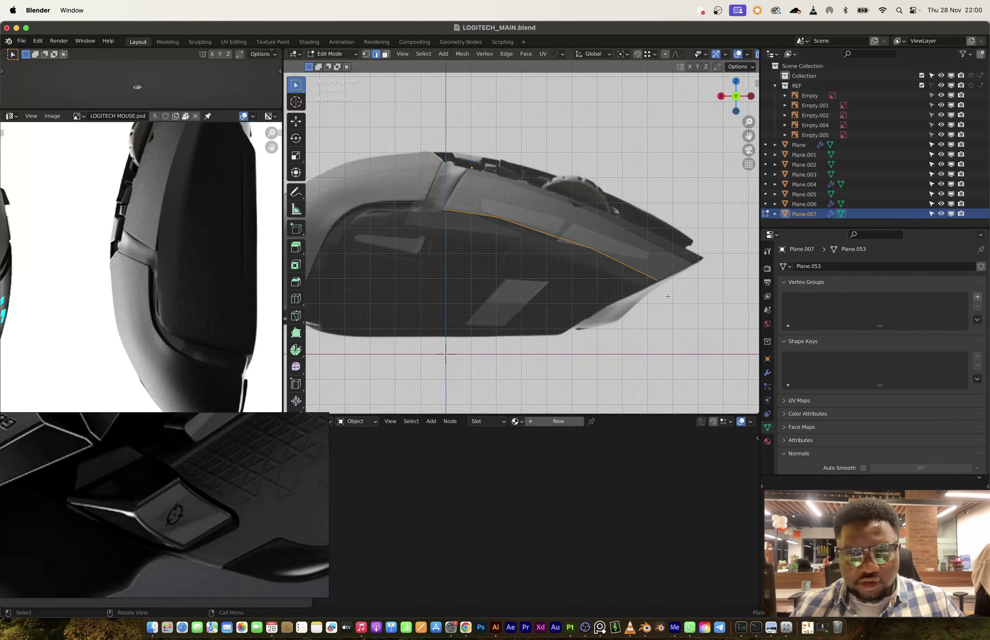
{"action": "key", "text": "e"}
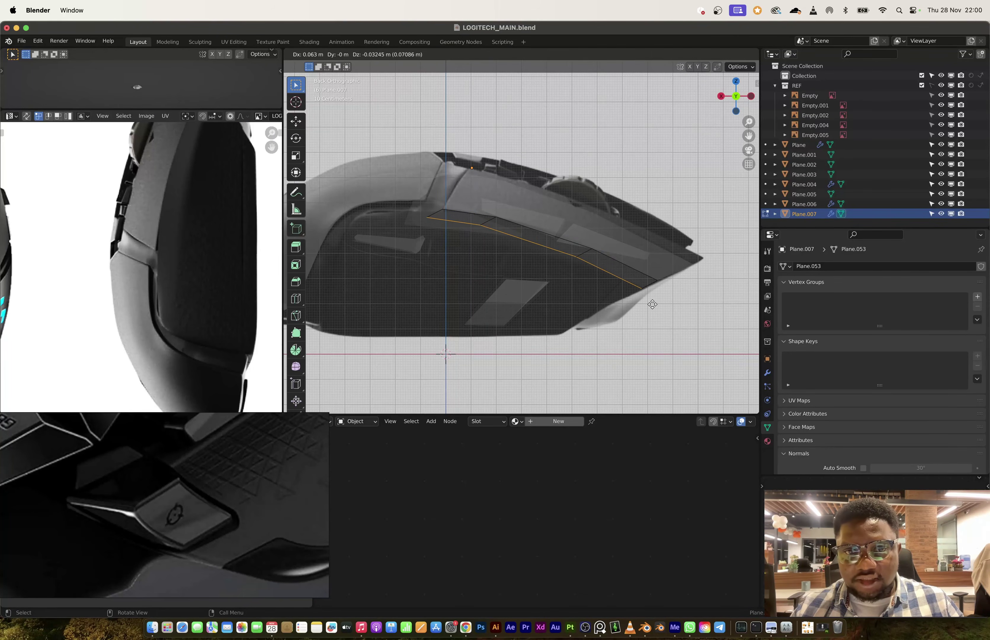
{"action": "left_click", "coordinate": [652, 304]}
Try to shift the new strip's end vertex about 0.055 m outward along Y in the top view.
{"action": "middle_click_drag", "start_coordinate": [652, 304], "coordinate": [670, 188]}
{"action": "key", "text": "KP_7"}
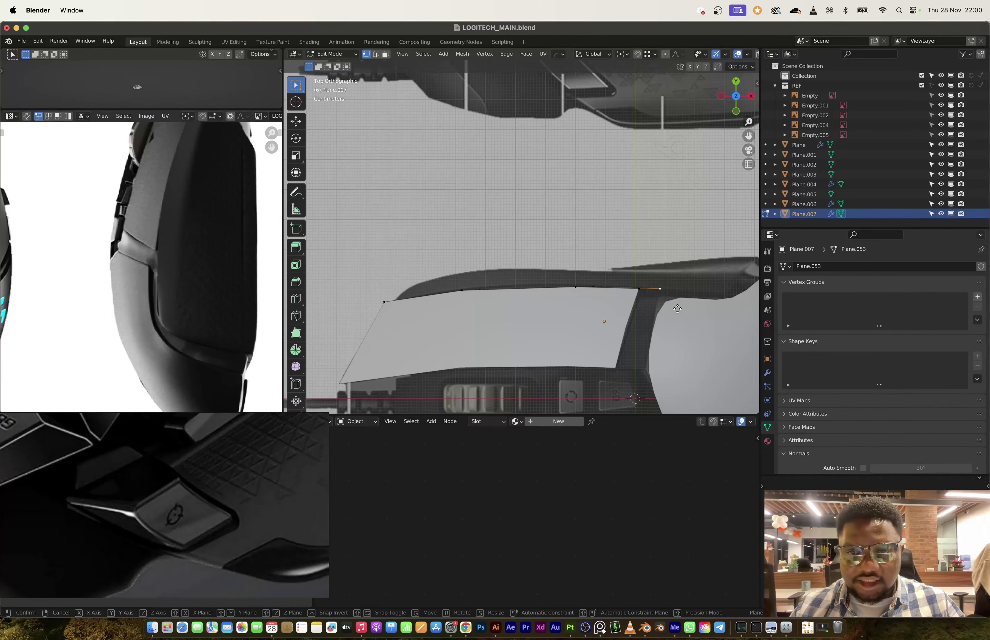
{"action": "key", "text": "g"}
{"action": "key", "text": "y"}
{"action": "left_click", "coordinate": [639, 293]}
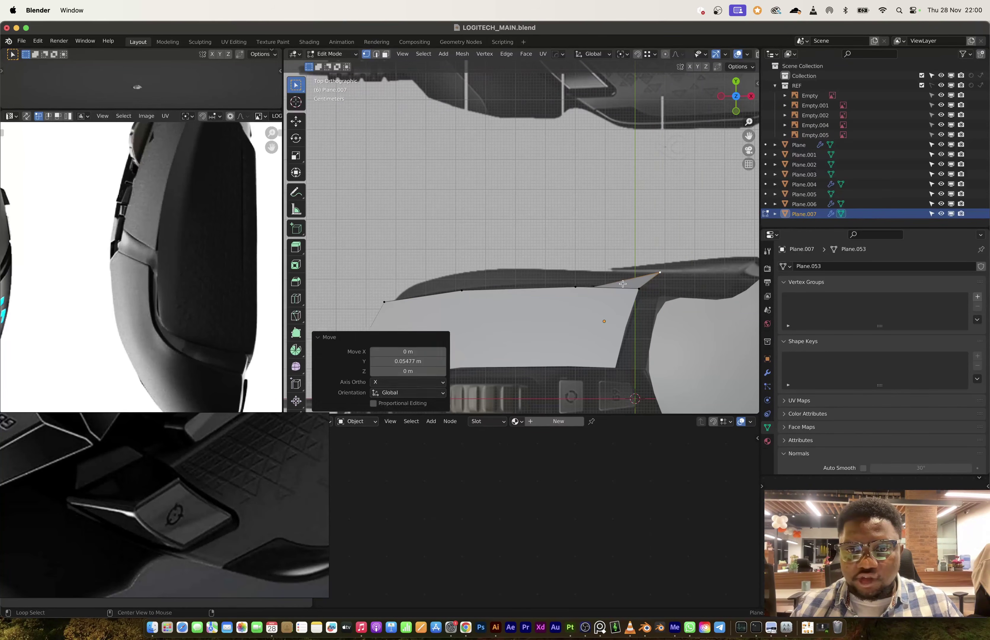
{"action": "key", "text": "ctrl+z"}
{"action": "key", "text": "ctrl+z"}
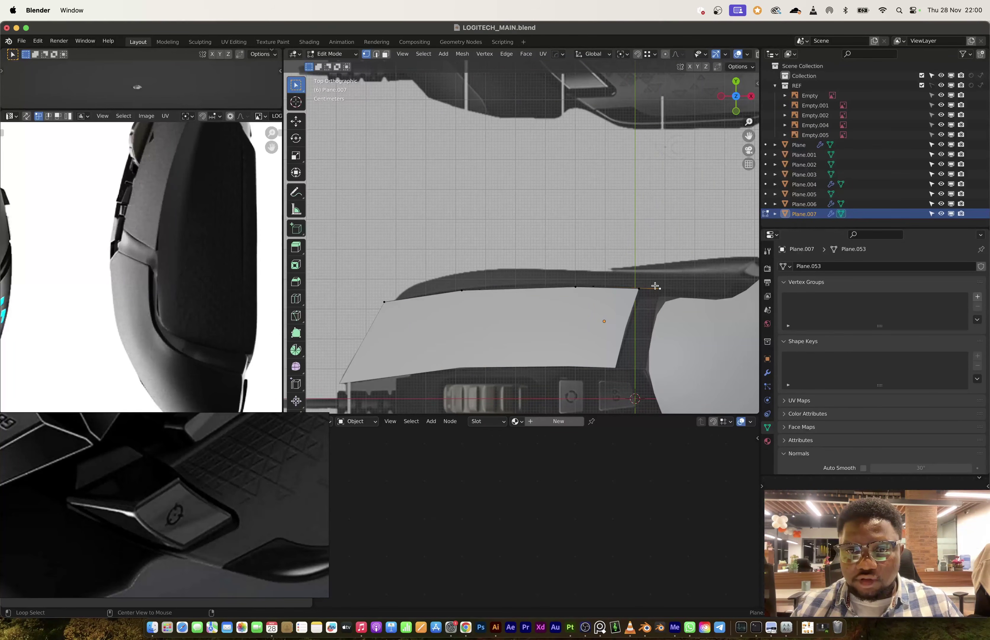
Move the new strip's entire outer edge outward along Y toward the reference outline in the top view.
{"action": "left_click", "coordinate": [650, 286], "text": "alt"}
{"action": "key", "text": "e"}
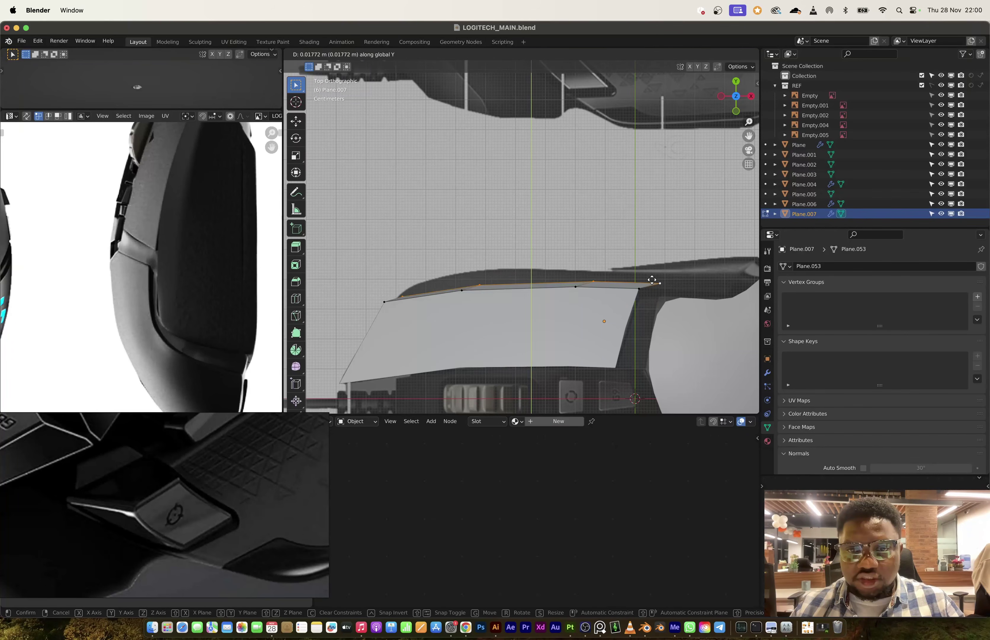
Shift the outer edge of the Plane.007 side strip along the global Y axis toward the mouse outline in the top reference.
{"action": "key", "text": "y"}
{"action": "left_click", "coordinate": [654, 272]}
{"action": "key", "text": "Tab"}
{"action": "middle_click_drag", "start_coordinate": [654, 272], "coordinate": [576, 282]}
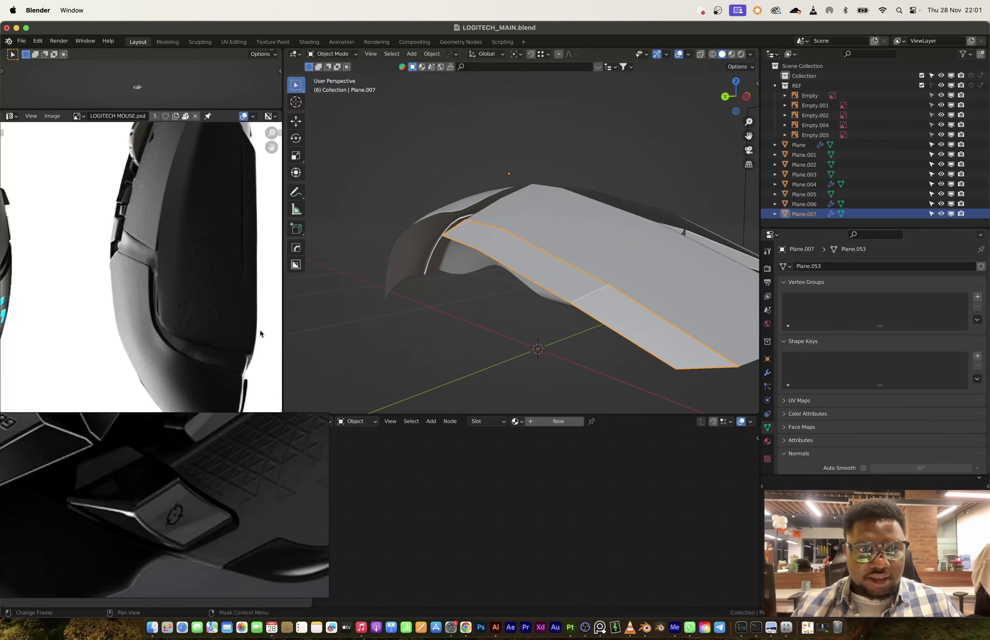
Extrude the strip's lower edge chain downward in the back view to start the mouse's side panel.
{"action": "key", "text": "Tab"}
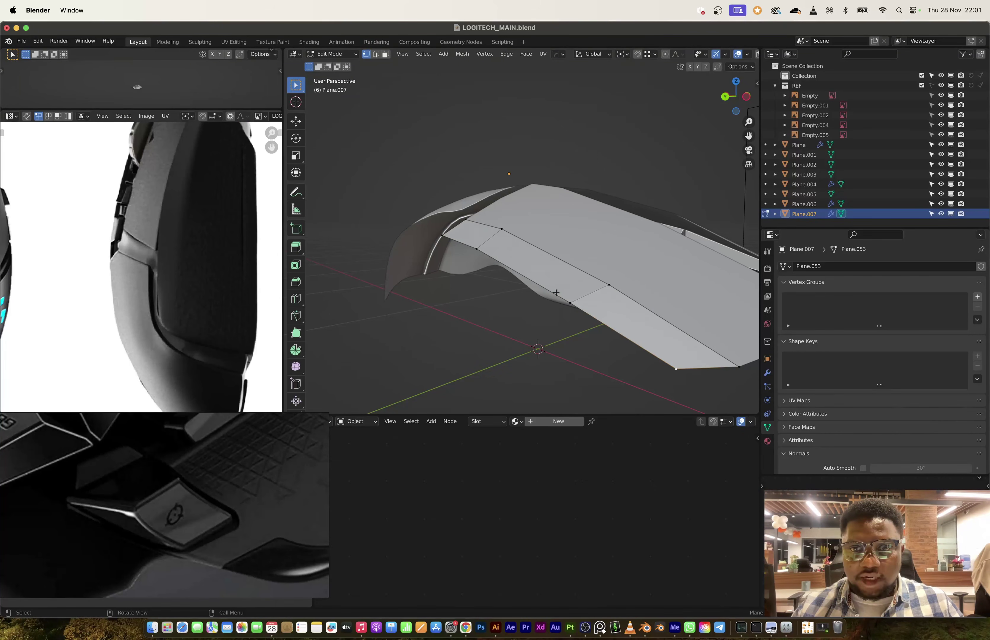
{"action": "key", "text": "2"}
{"action": "left_click", "coordinate": [724, 97]}
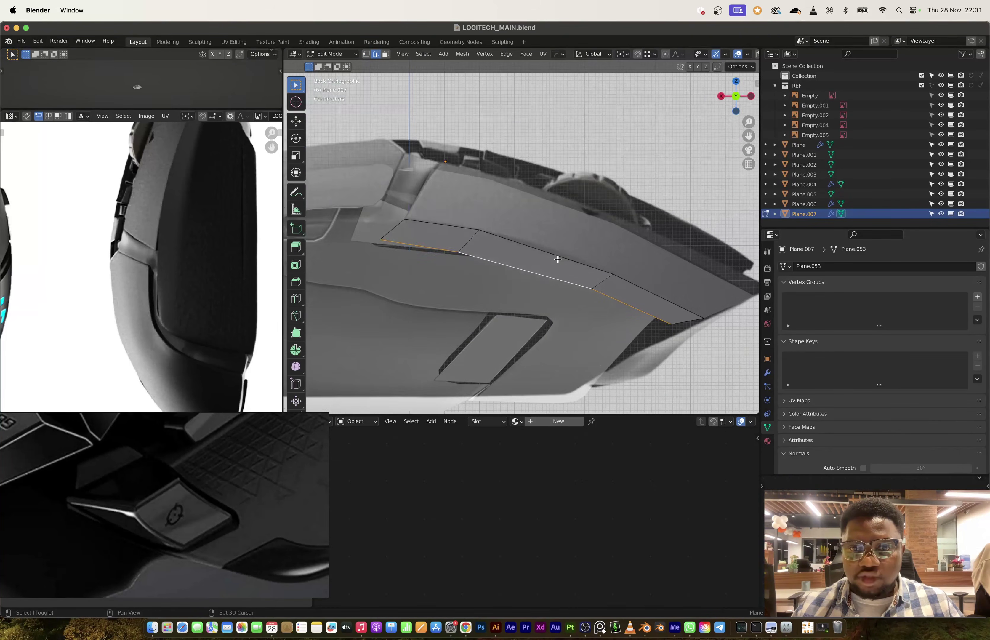
{"action": "scroll", "coordinate": [596, 205], "scroll_direction": "up", "scroll_amount": 2}
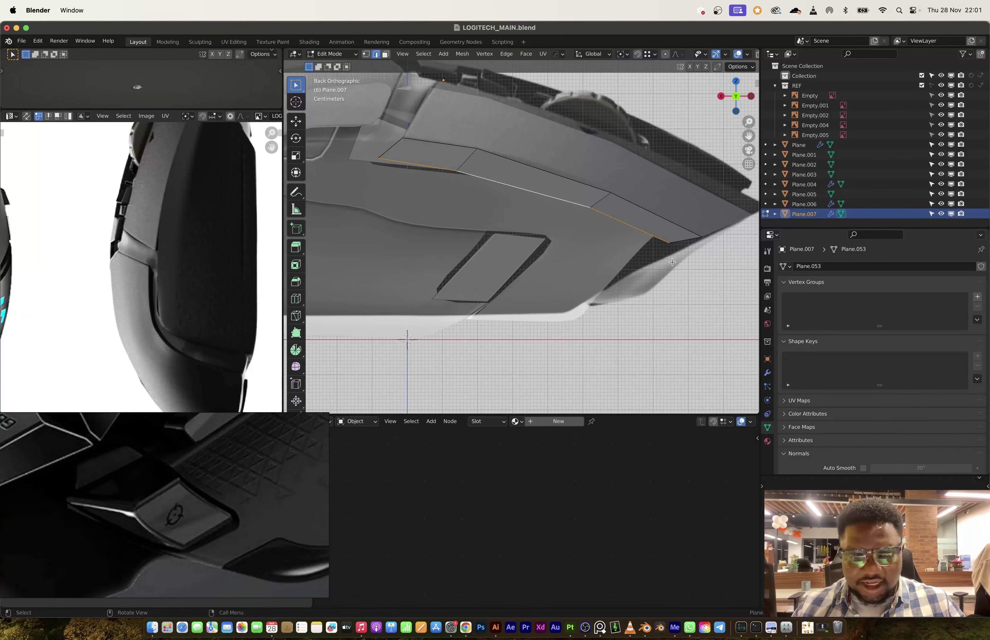
{"action": "key", "text": "e"}
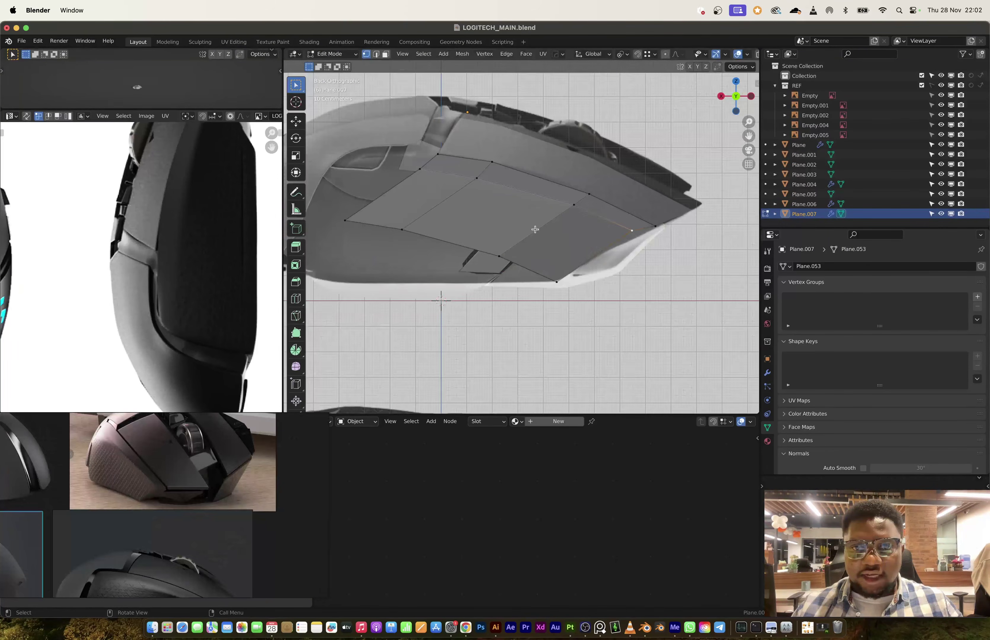
Turn on X-ray and move the side panel's lower vertices down onto the flat base line of the reference mouse.
{"action": "key", "text": "alt+z"}
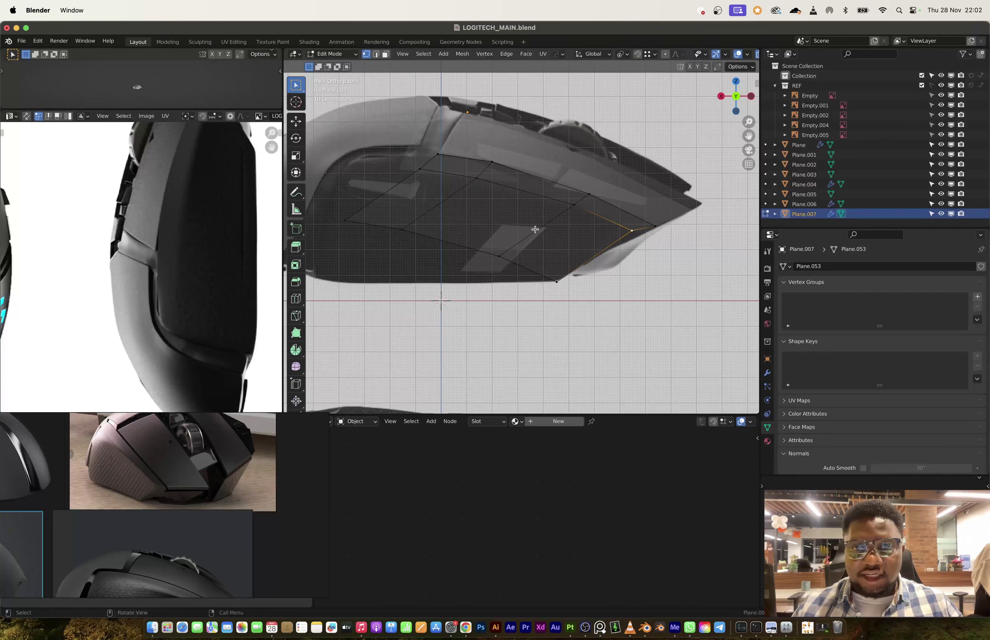
{"action": "key", "text": "g"}
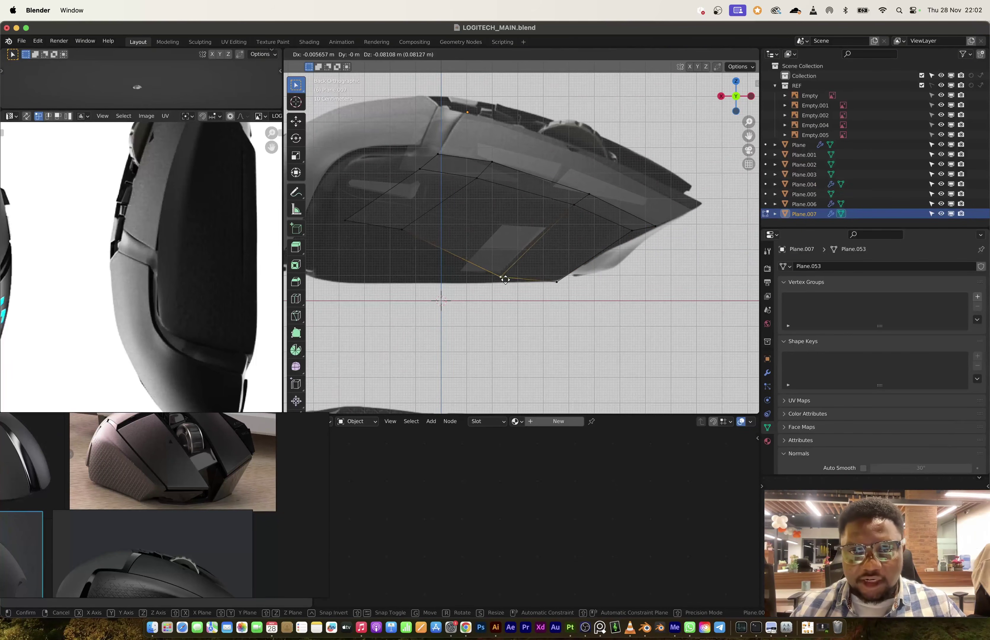
{"action": "left_click", "coordinate": [502, 284]}
{"action": "left_click", "coordinate": [411, 236]}
{"action": "key", "text": "g"}
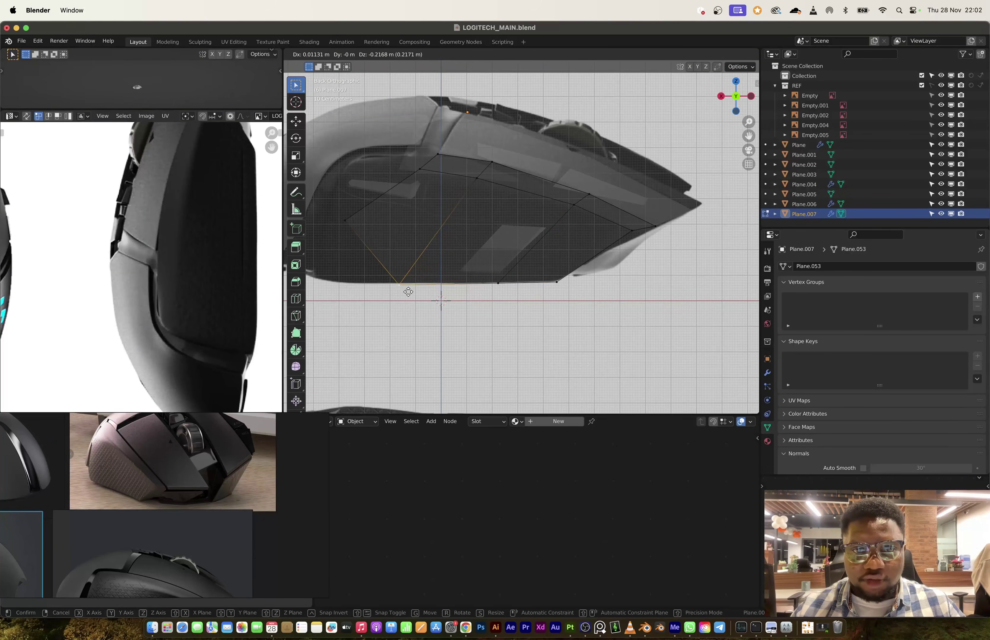
{"action": "left_click", "coordinate": [408, 287]}
{"action": "scroll", "coordinate": [493, 234], "scroll_direction": "left", "scroll_amount": 5}
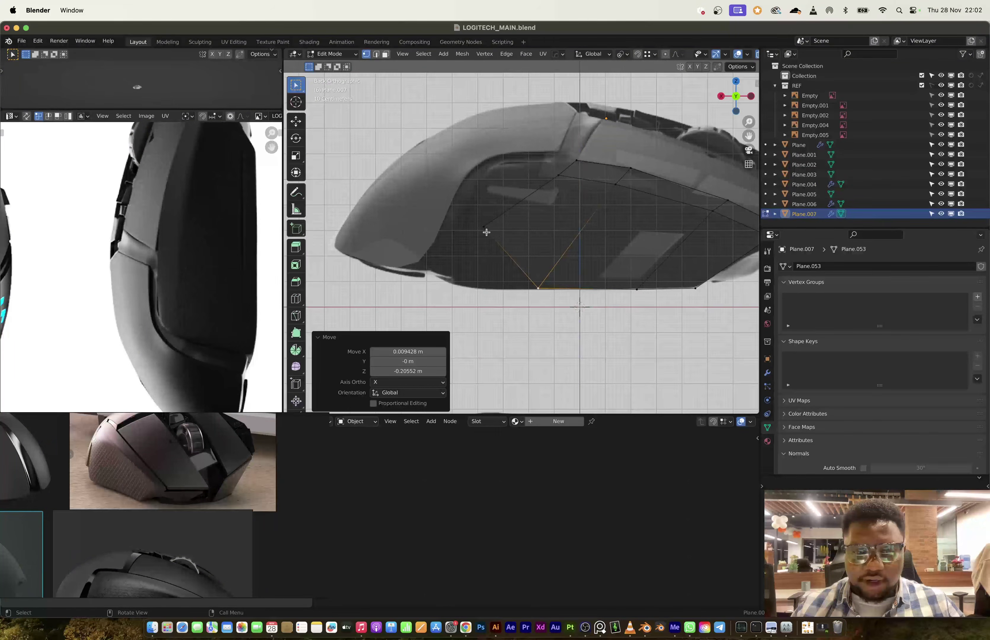
{"action": "key", "text": "g"}
{"action": "left_click", "coordinate": [483, 229]}
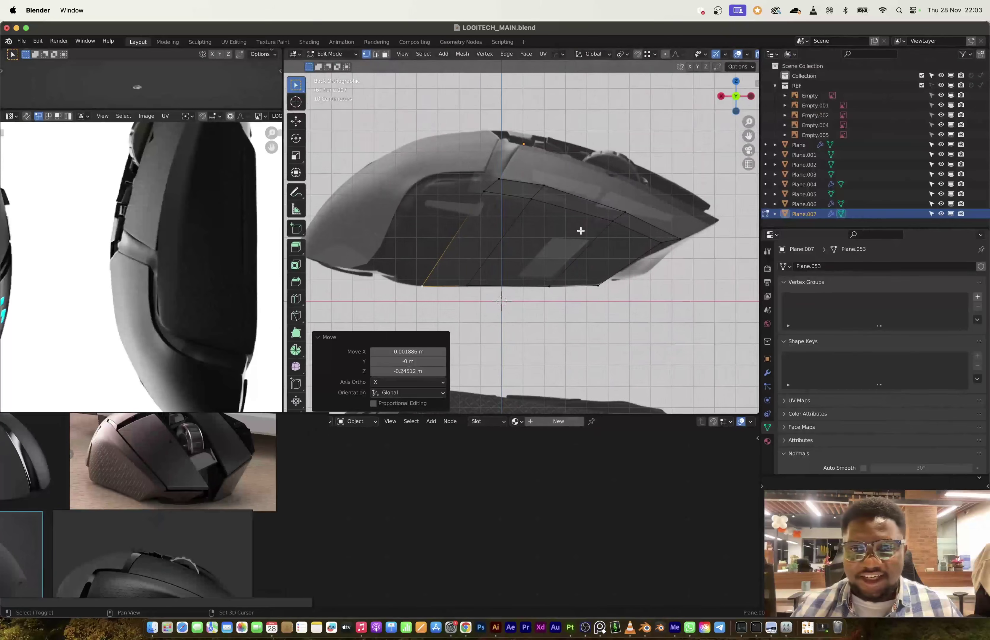
Move the out-of-line lower vertex of the side panel along Y to match the mouse's outer outline in the top view.
{"action": "key", "text": "Tab"}
{"action": "middle_click_drag", "start_coordinate": [584, 227], "coordinate": [551, 233]}
{"action": "key", "text": "Tab"}
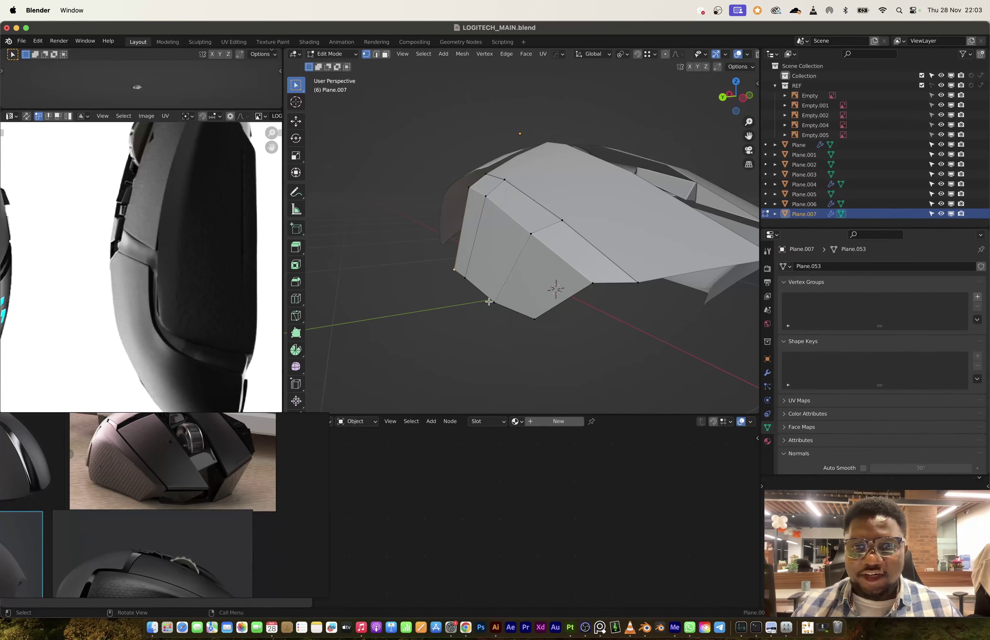
{"action": "key", "text": "2"}
{"action": "middle_click_drag", "start_coordinate": [507, 319], "coordinate": [629, 202]}
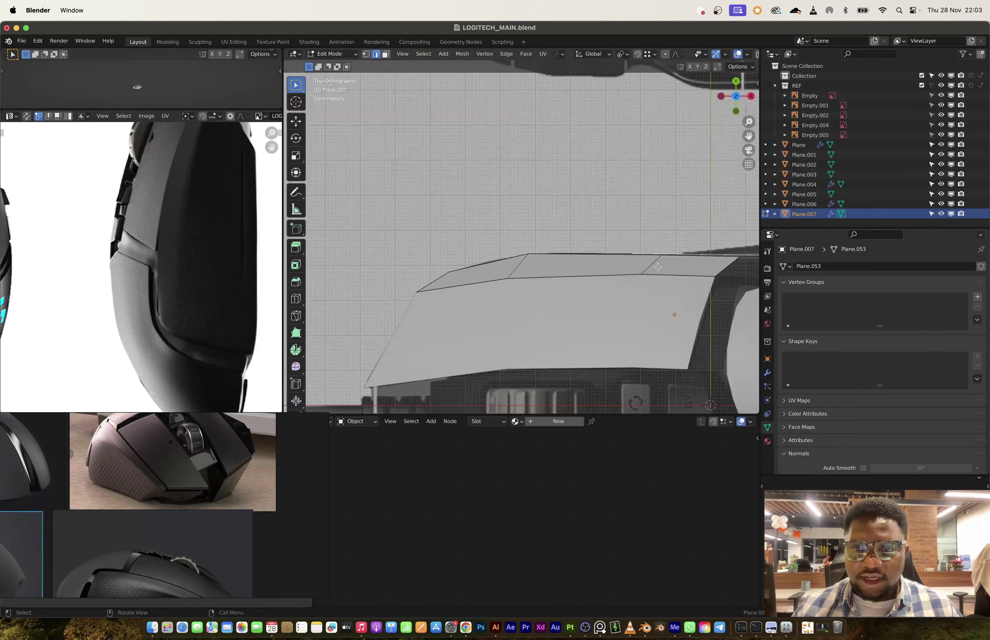
{"action": "middle_click_drag", "start_coordinate": [657, 267], "coordinate": [558, 238], "text": "shift"}
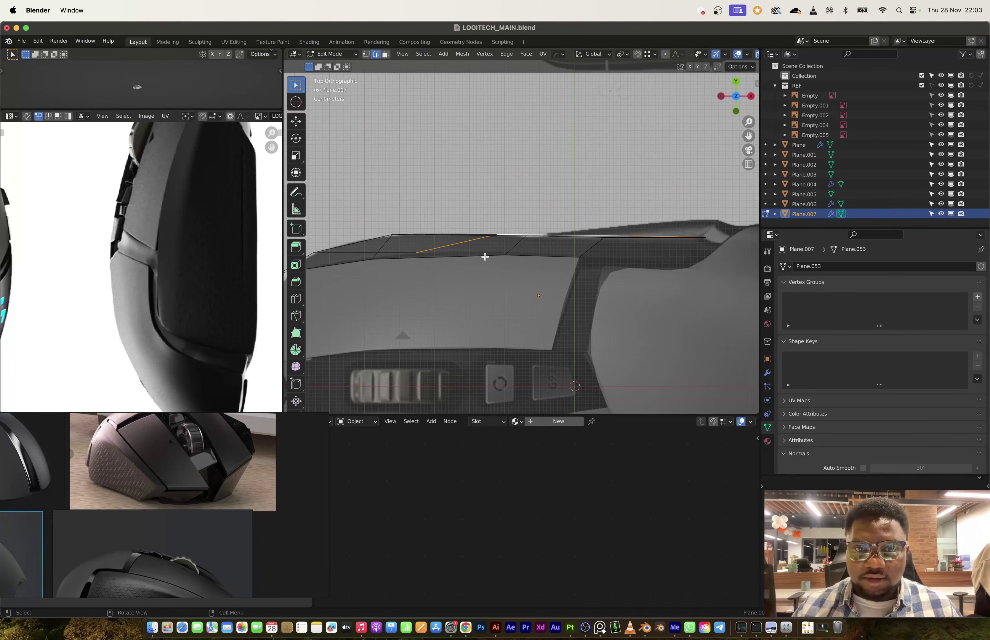
{"action": "key", "text": "1"}
{"action": "left_click", "coordinate": [426, 251]}
{"action": "key", "text": "g"}
{"action": "key", "text": "y"}
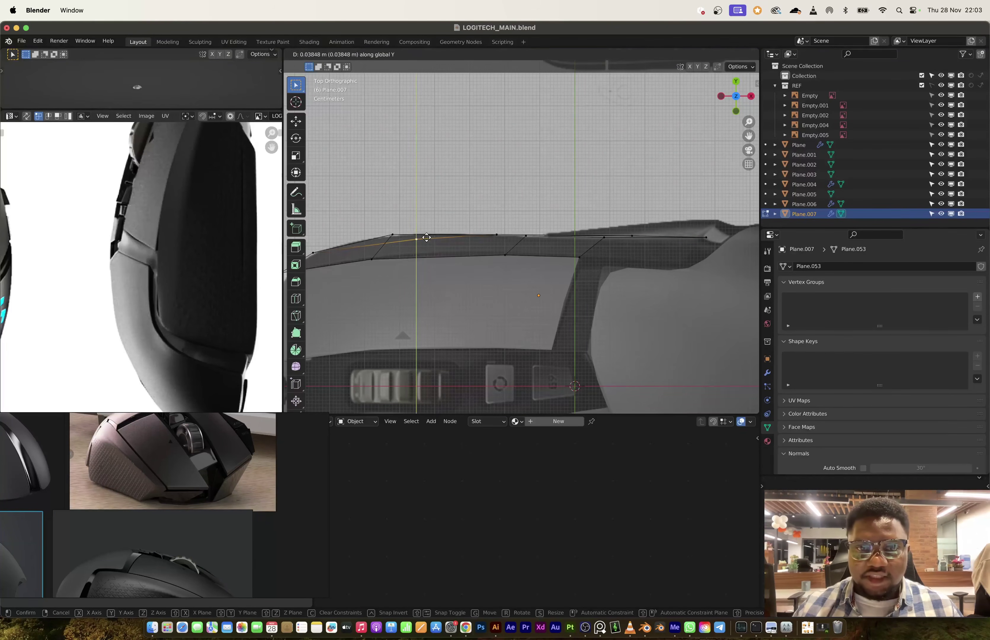
{"action": "left_click", "coordinate": [426, 237]}
Add three evenly spaced lengthwise loop cuts across the side panel of Plane.007.
{"action": "key", "text": "ctrl+KP_1"}
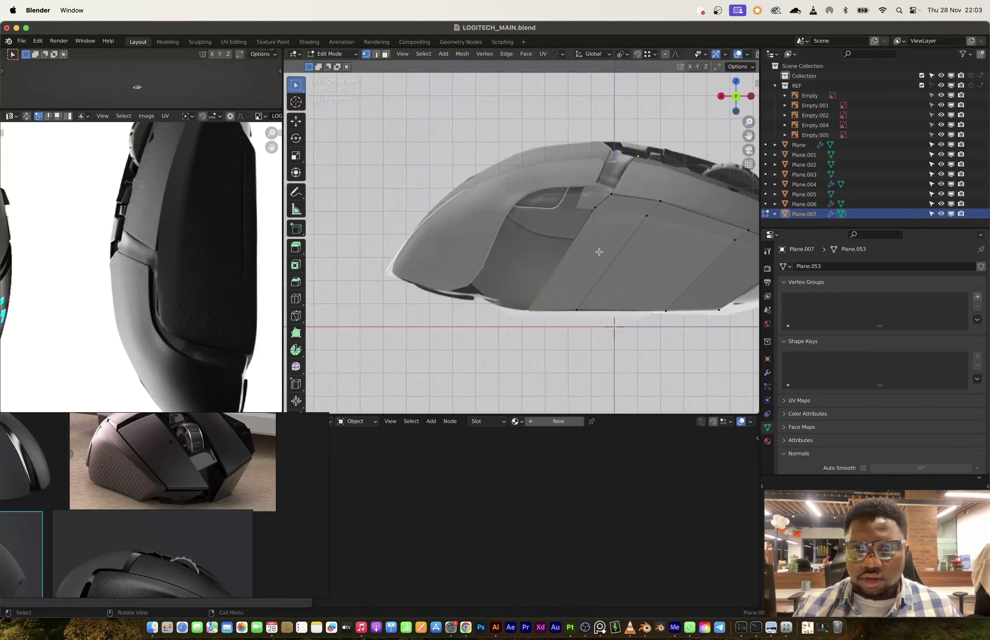
{"action": "key", "text": "ctrl+r"}
{"action": "scroll", "coordinate": [608, 255], "scroll_direction": "up", "scroll_amount": 2}
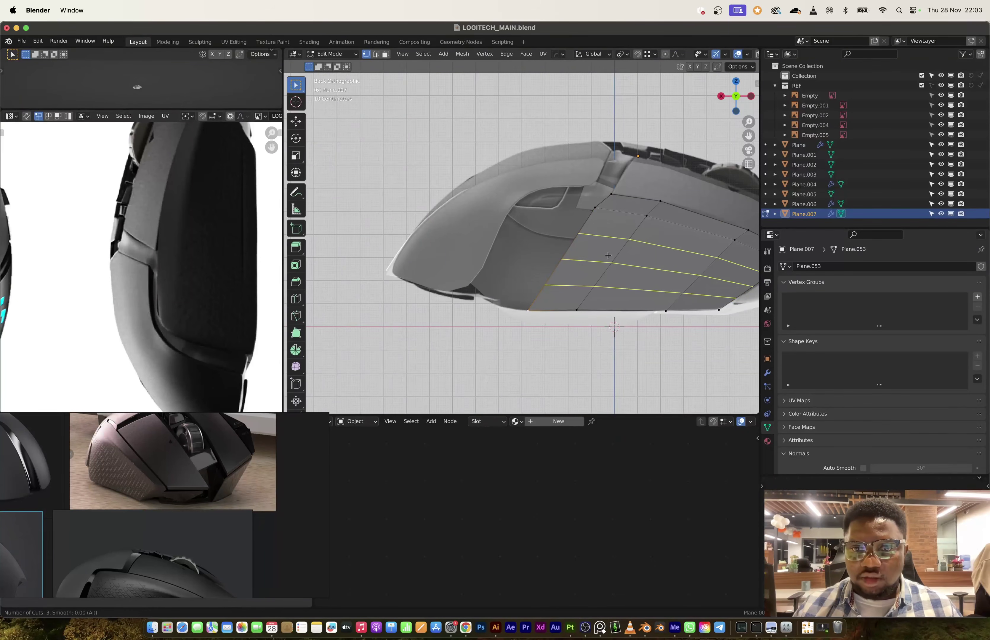
{"action": "left_click", "coordinate": [608, 255]}
{"action": "scroll", "coordinate": [615, 273], "scroll_direction": "up", "scroll_amount": 3}
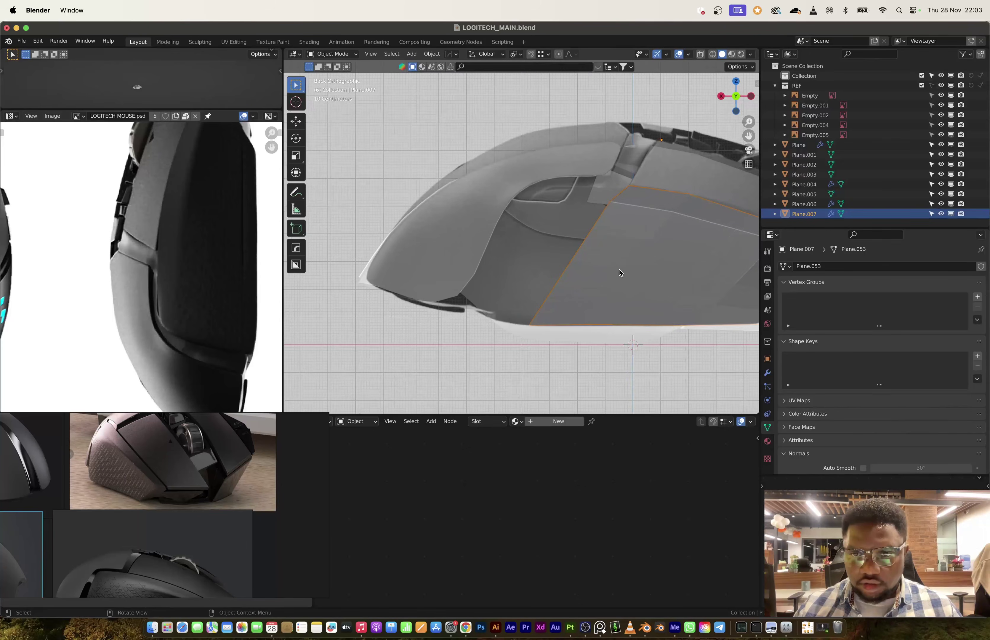
{"action": "middle_click_drag", "start_coordinate": [617, 276], "coordinate": [526, 297]}
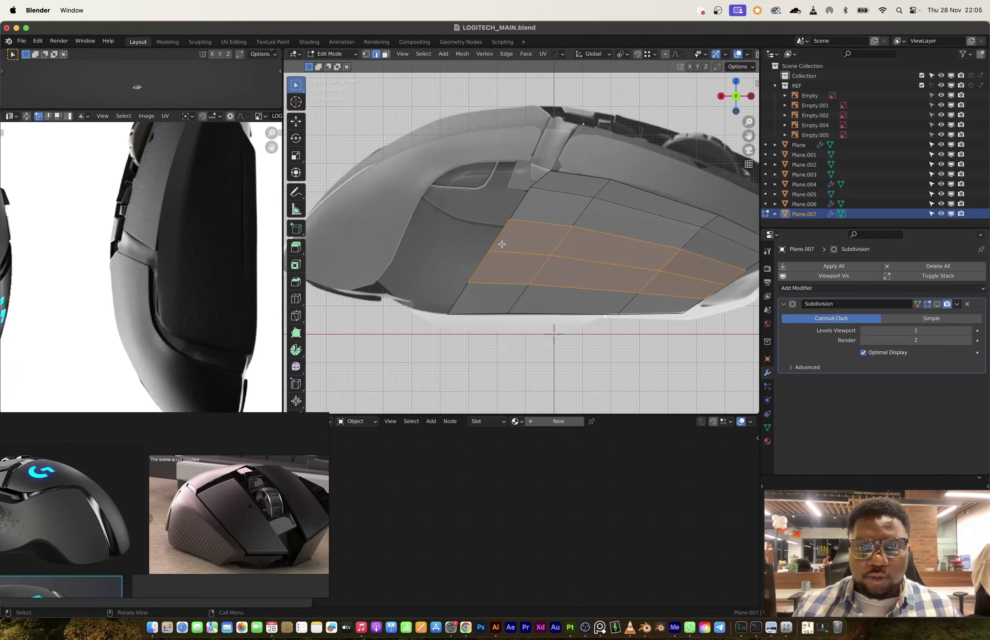
Extrude the side panel's rear edges about 0.11 m along X and 0.025 m along Z, and rotate them -10.6°.
{"action": "left_click", "coordinate": [528, 200]}
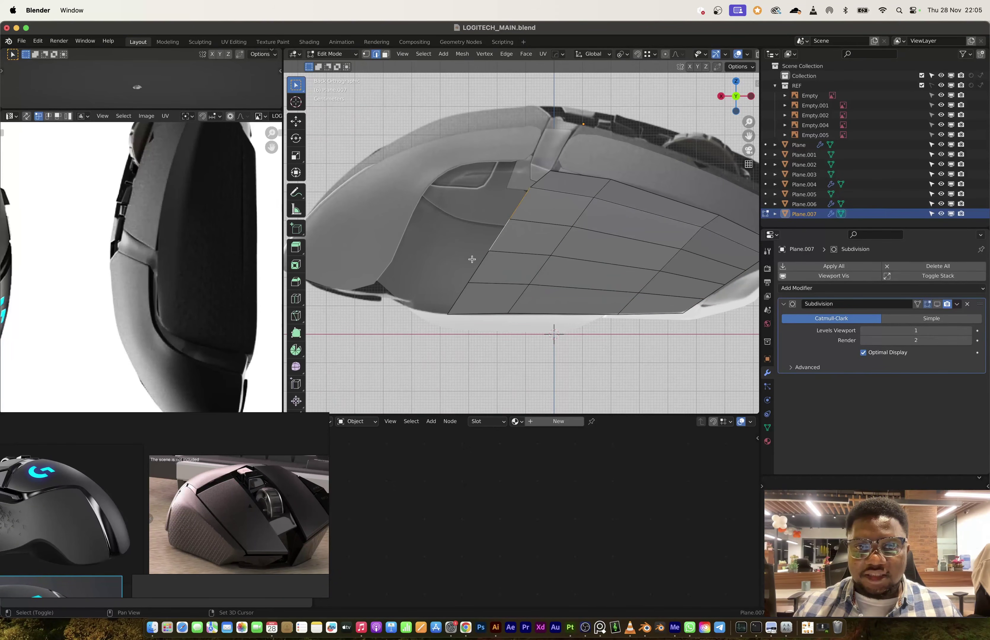
{"action": "left_click", "coordinate": [477, 273], "text": "shift"}
{"action": "left_click", "coordinate": [455, 301], "text": "shift"}
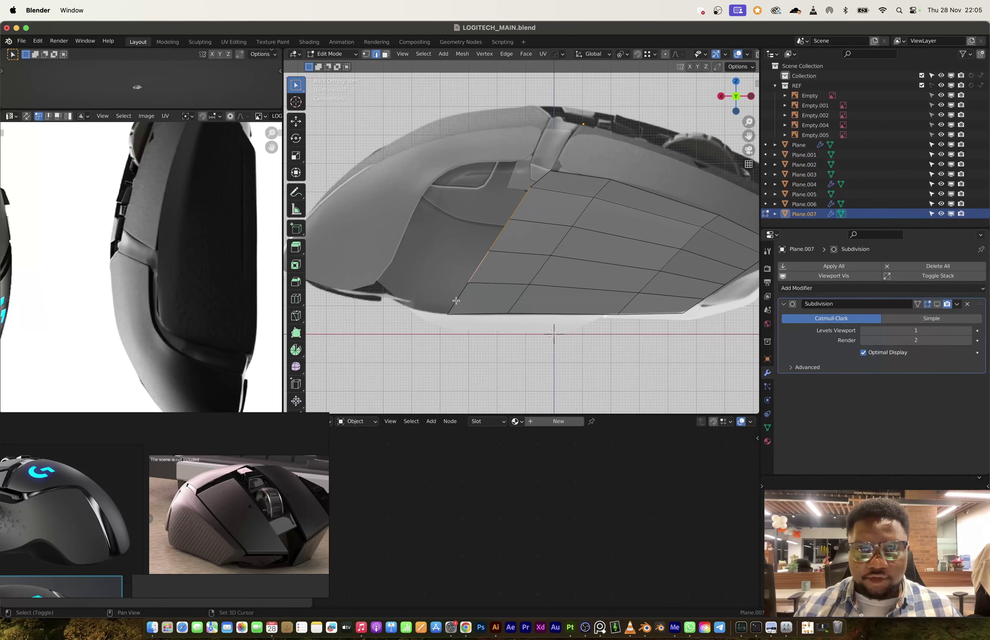
{"action": "key", "text": "e"}
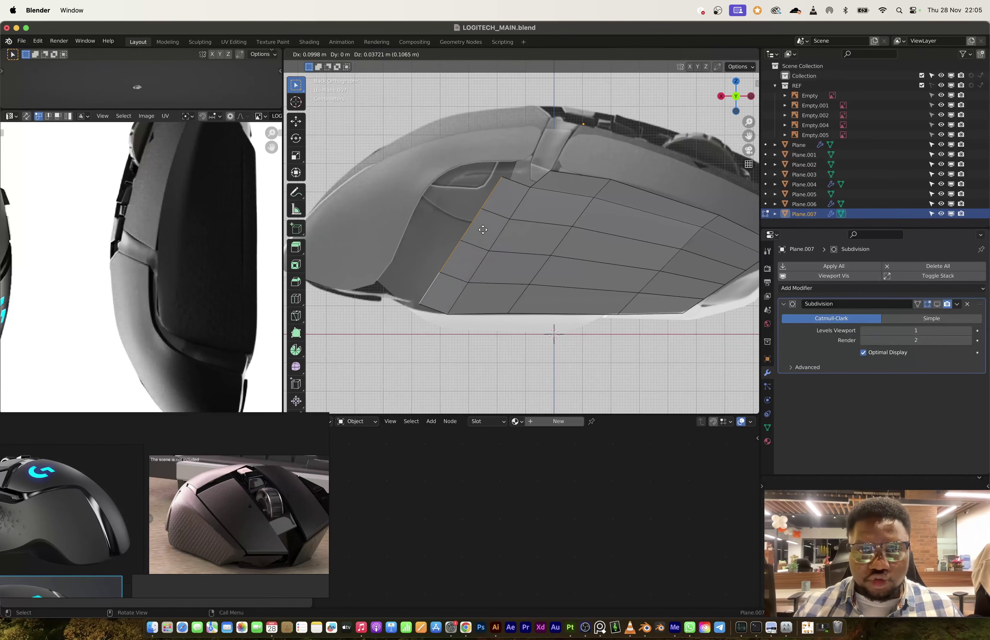
{"action": "left_click", "coordinate": [502, 247]}
{"action": "key", "text": "r"}
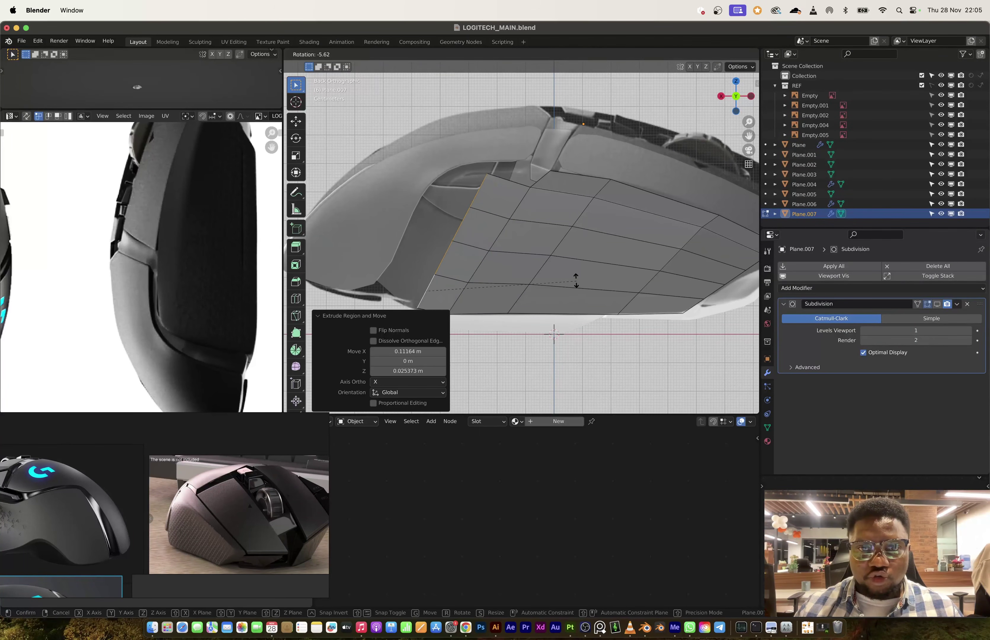
{"action": "left_click", "coordinate": [553, 272]}
Scale the extruded rear edges to 0.895 and move them about 0.059 m along X and 0.007 m along Z.
{"action": "key", "text": "s"}
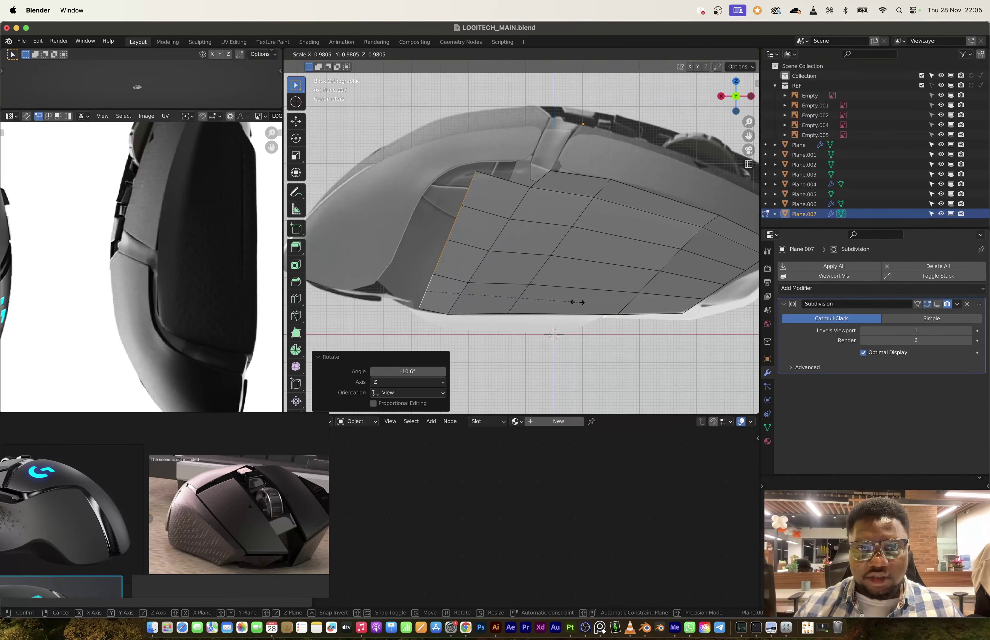
{"action": "left_click", "coordinate": [564, 297]}
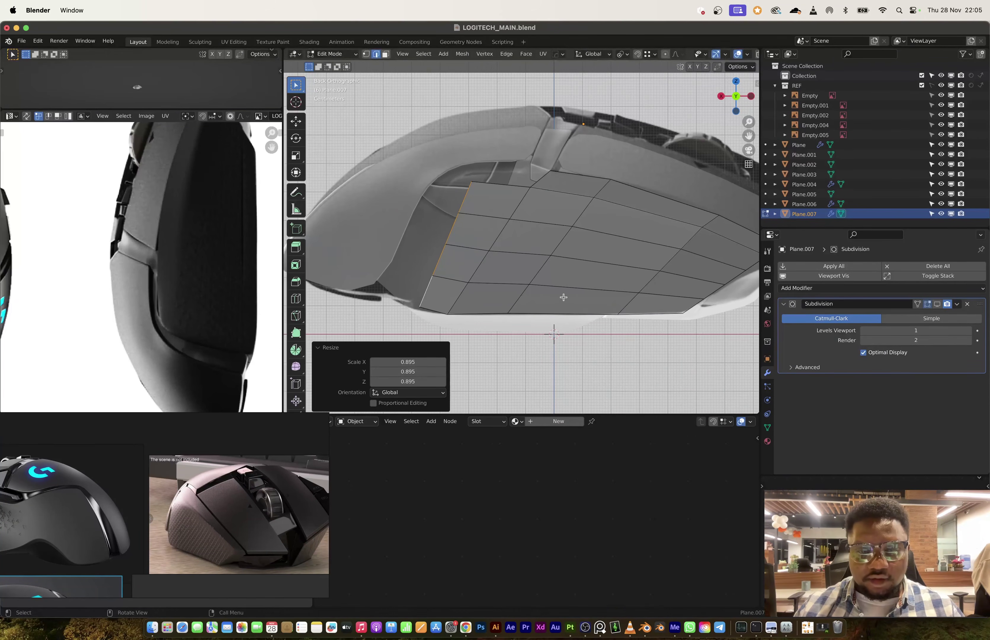
{"action": "key", "text": "g"}
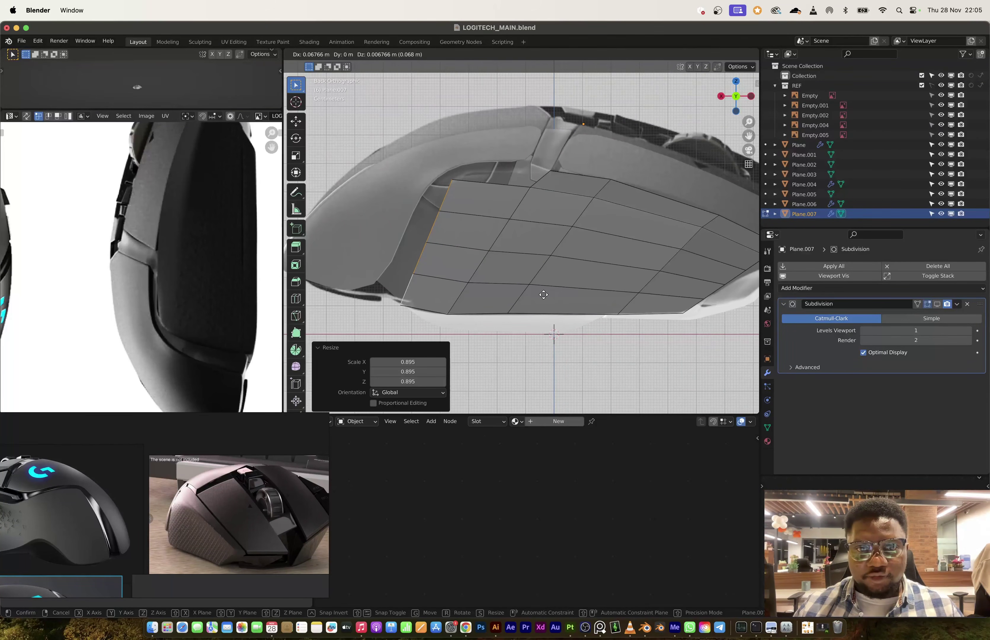
{"action": "left_click", "coordinate": [509, 317]}
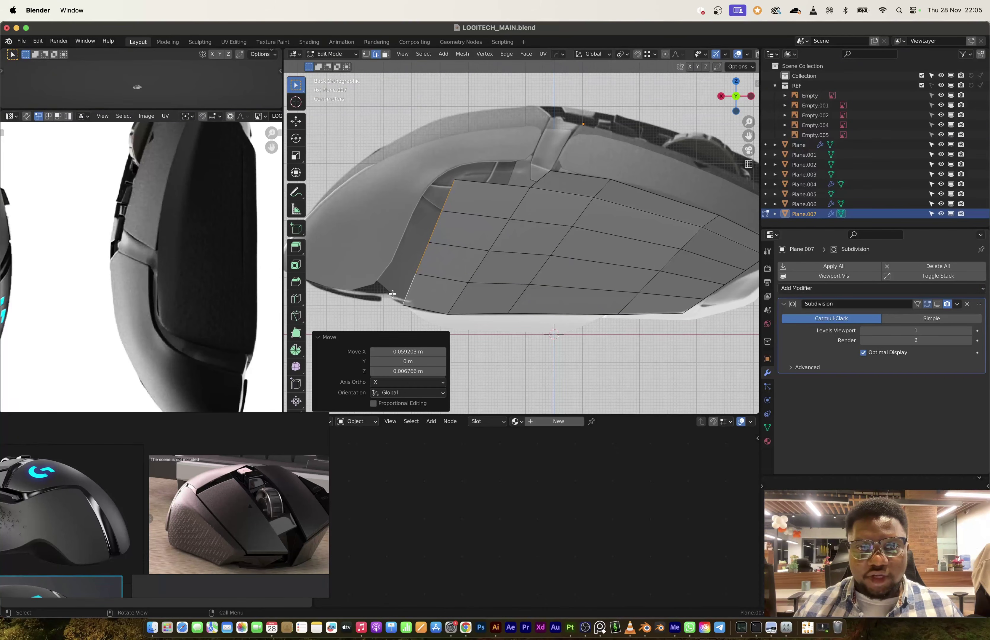
Join the side panel Plane.007 into the shell object Plane.004 and open the combined mesh for editing.
{"action": "key", "text": "Tab"}
{"action": "left_click", "coordinate": [365, 244], "text": "shift"}
{"action": "middle_click_drag", "start_coordinate": [458, 266], "coordinate": [495, 291]}
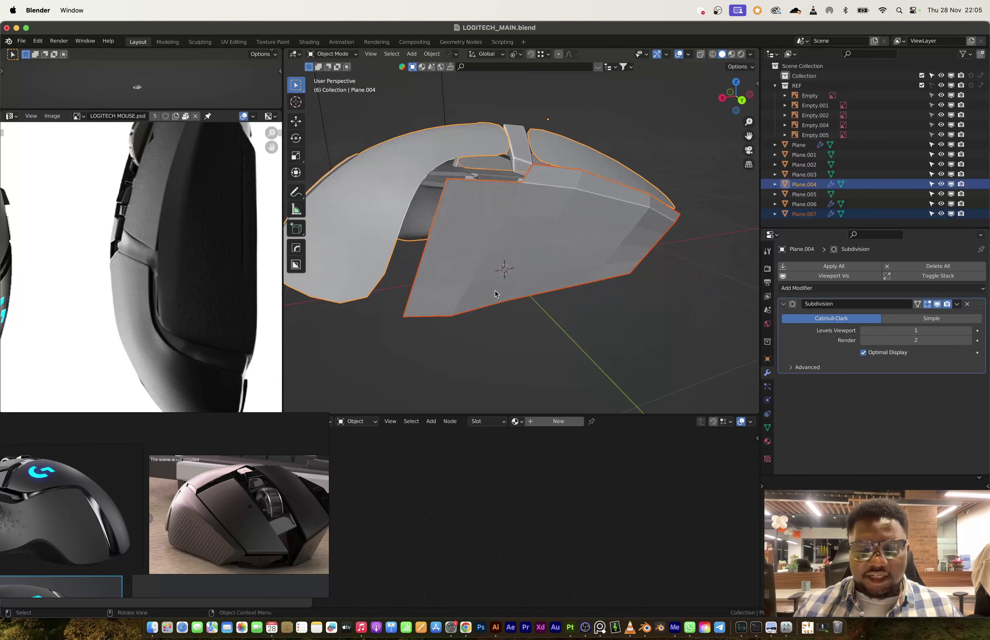
{"action": "key", "text": "ctrl+j"}
{"action": "key", "text": "Tab"}
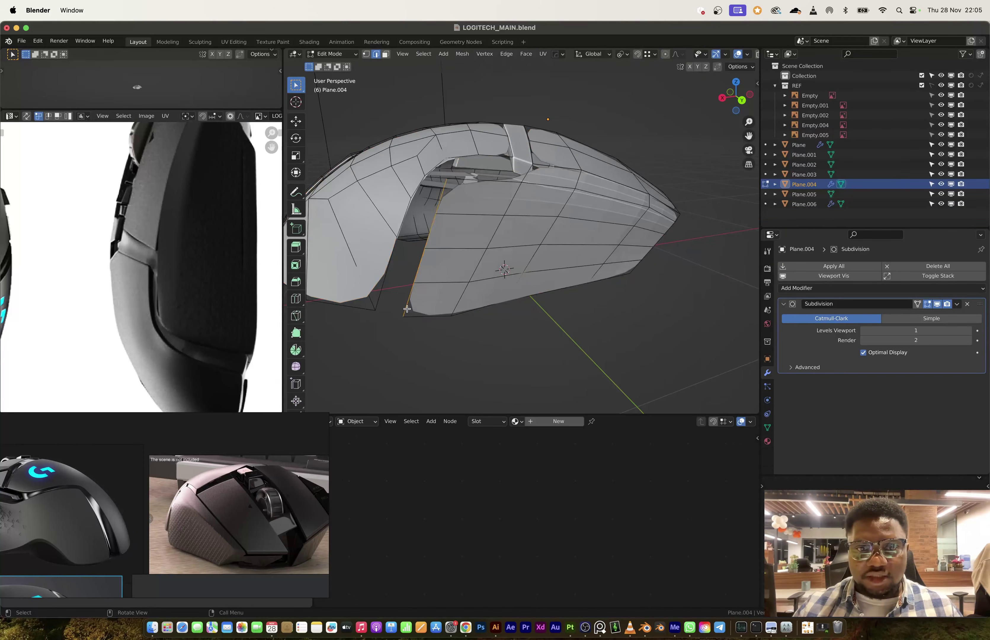
Connect the rear shell's bottom corner vertex to the side panel's bottom rear corner with an edge.
{"action": "left_click", "coordinate": [375, 312], "text": "shift"}
{"action": "key", "text": "1"}
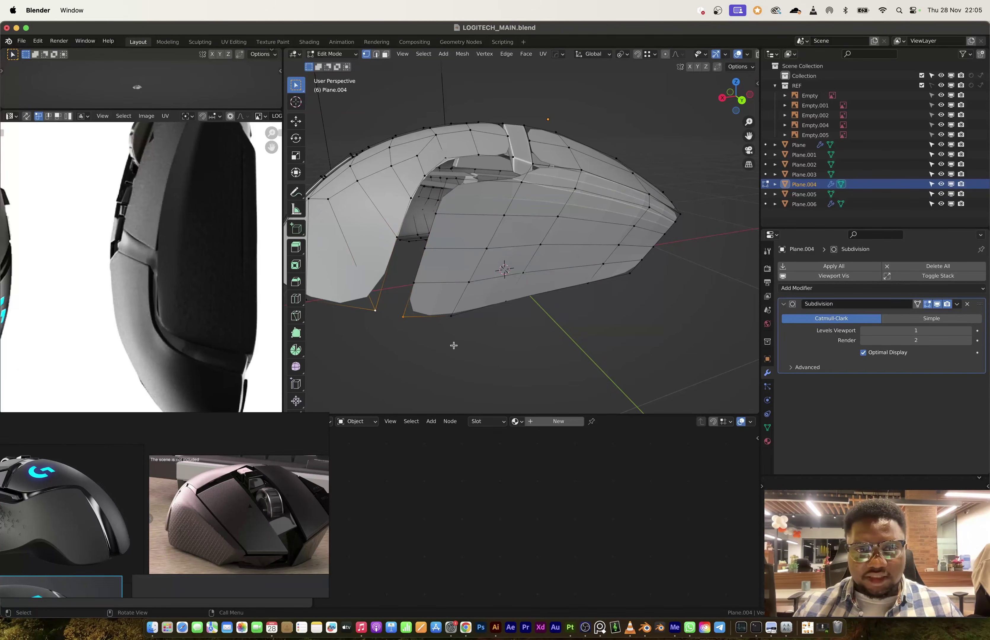
{"action": "key", "text": "f"}
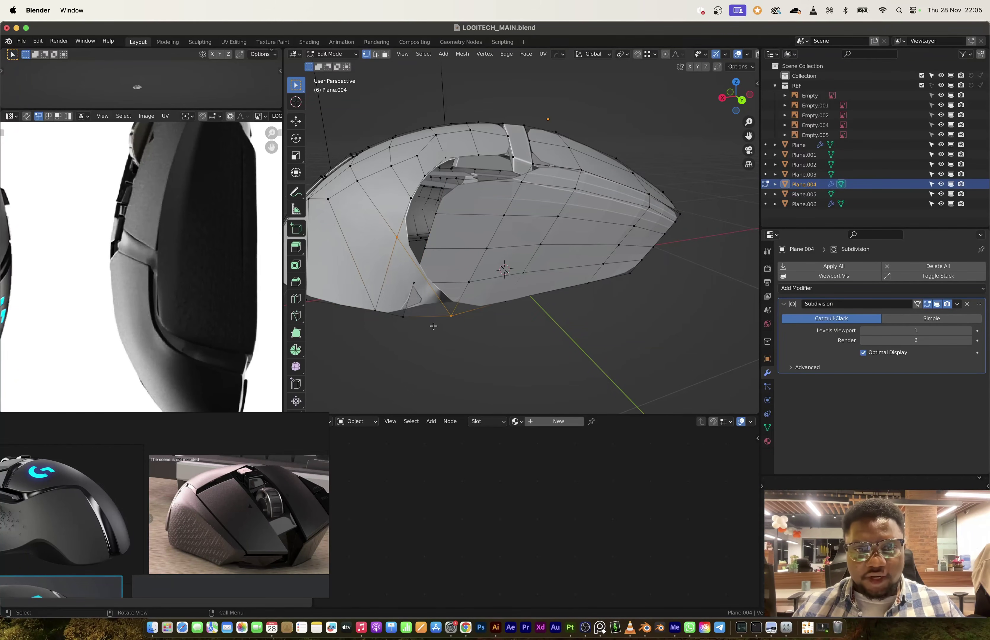
{"action": "left_click", "coordinate": [414, 282], "text": "shift"}
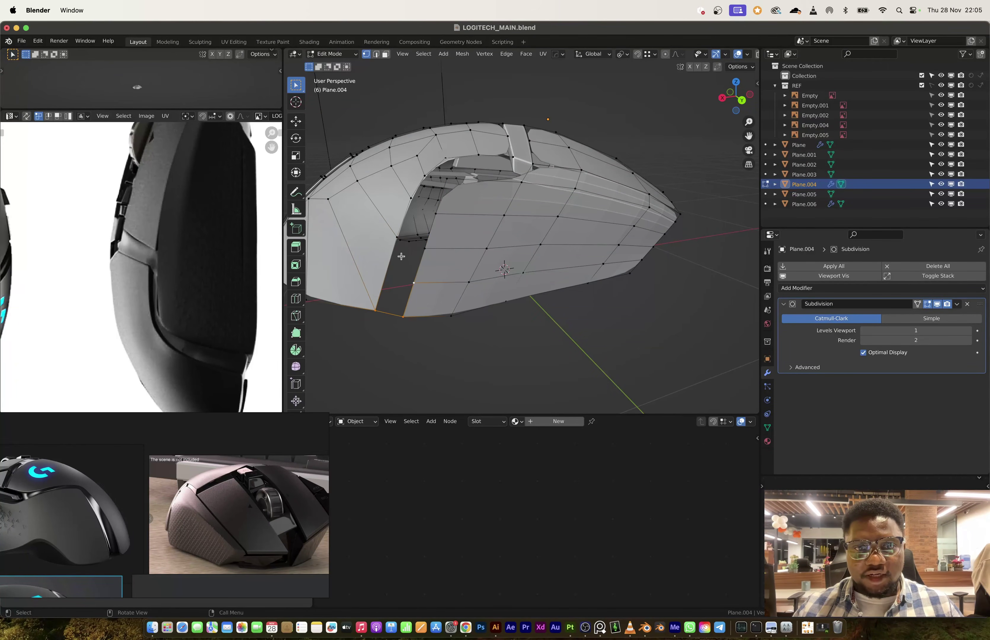
Fill a face across the base of the gap between the rear shell's lower edge and the side panel.
{"action": "middle_click_drag", "start_coordinate": [404, 265], "coordinate": [448, 294], "text": "shift"}
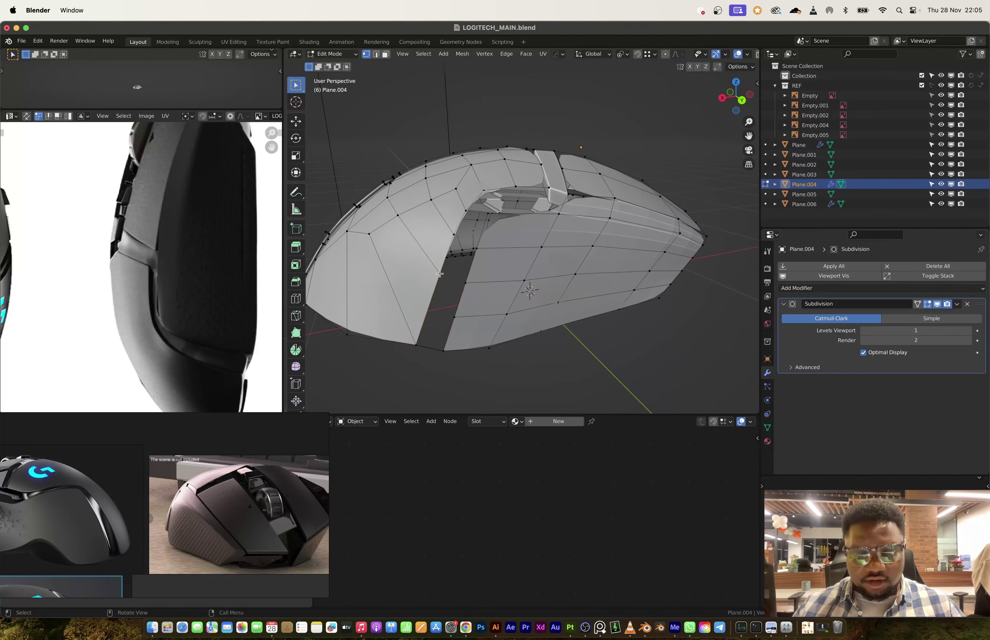
{"action": "key", "text": "shift+v"}
{"action": "left_click", "coordinate": [432, 306]}
{"action": "left_click", "coordinate": [455, 320], "text": "shift"}
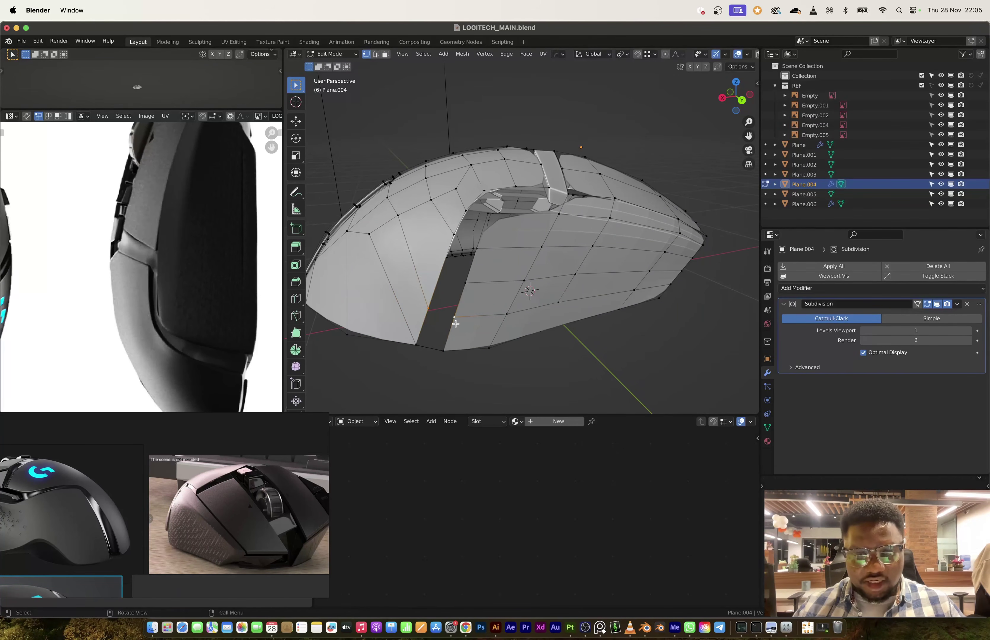
{"action": "left_click", "coordinate": [417, 345], "text": "shift"}
{"action": "middle_click_drag", "start_coordinate": [419, 346], "coordinate": [419, 225]}
Dissolve the extra lengthwise edge loop running along the middle of the side panel.
{"action": "key", "text": "ctrl+r"}
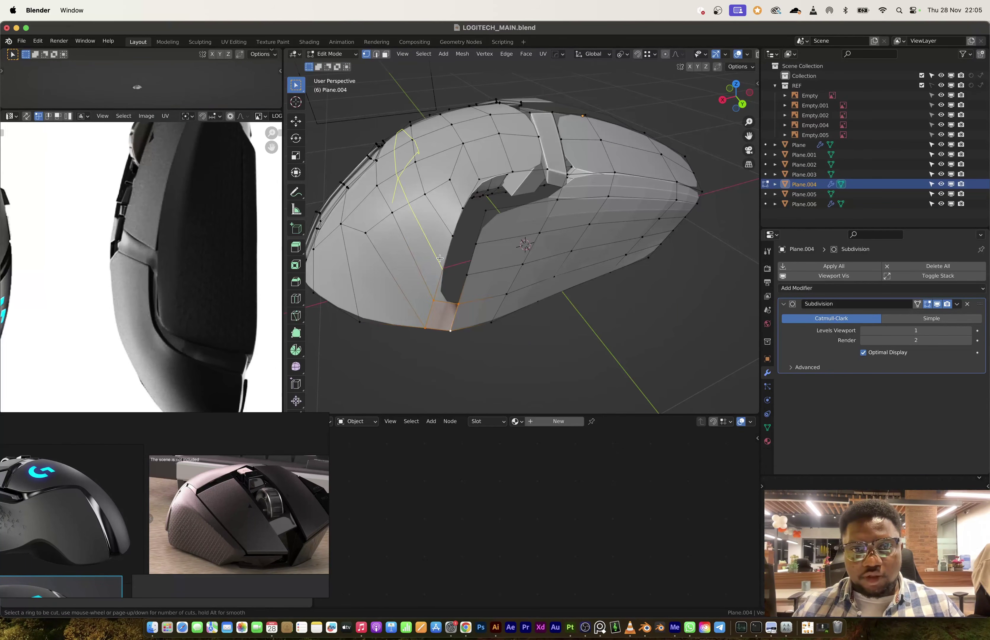
{"action": "key", "text": "Escape"}
{"action": "key", "text": "3"}
{"action": "left_click", "coordinate": [491, 271], "text": "alt"}
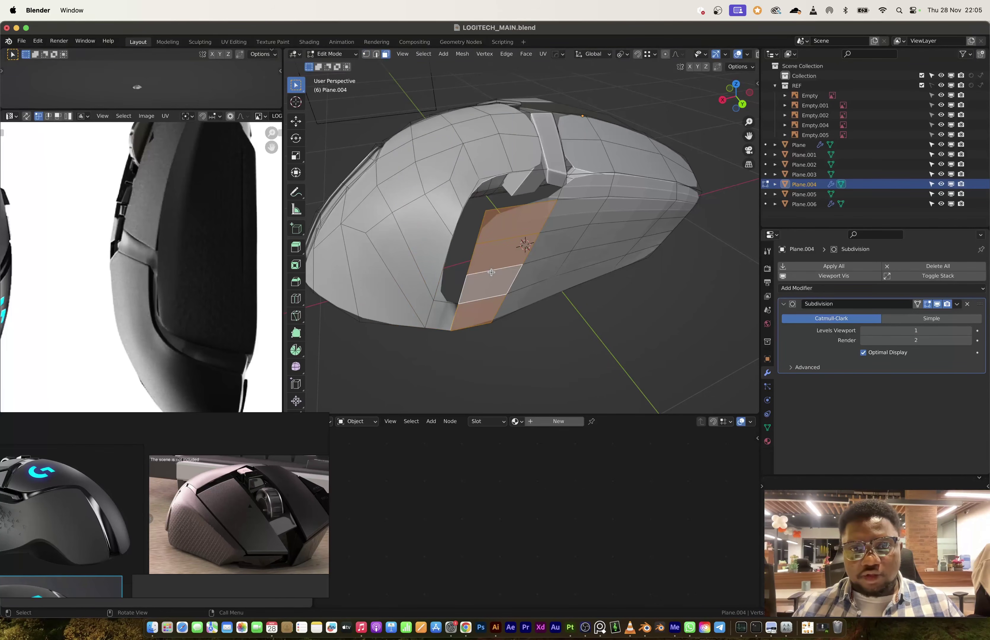
{"action": "key", "text": "2"}
{"action": "left_click", "coordinate": [492, 272], "text": "alt"}
{"action": "key", "text": "x"}
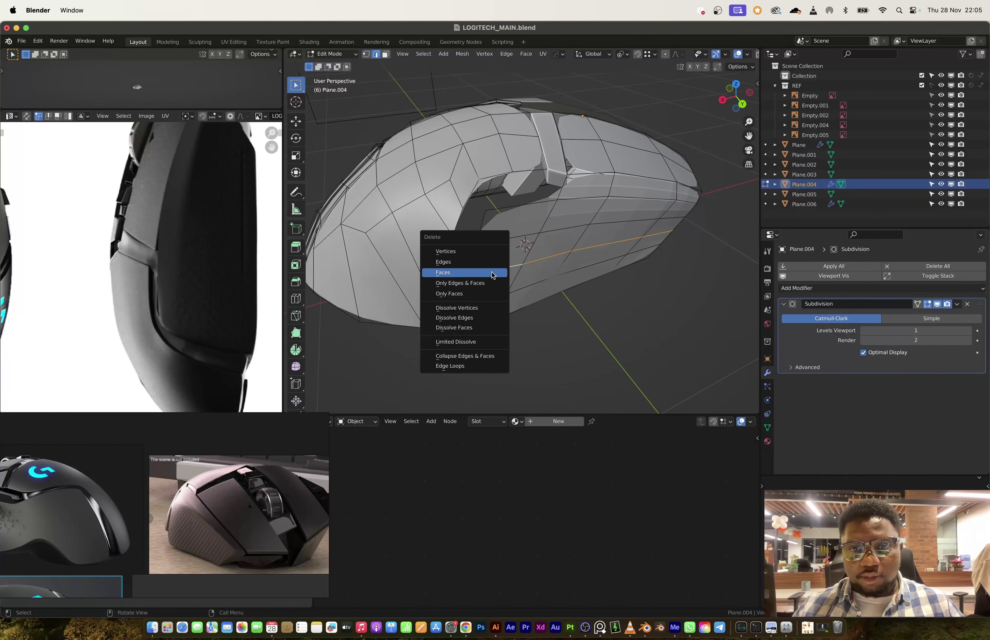
{"action": "left_click", "coordinate": [478, 317]}
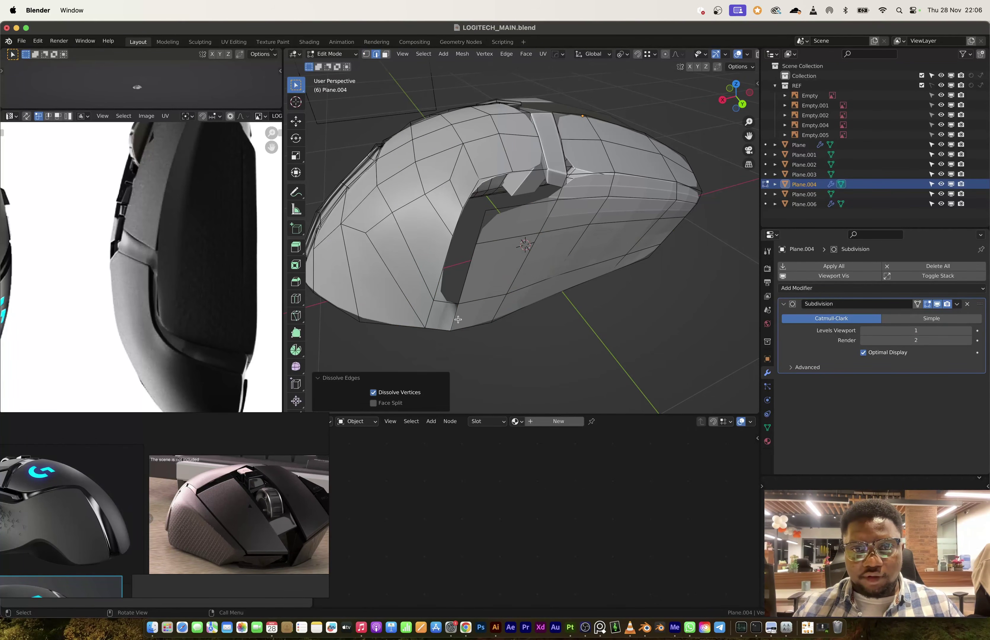
Fill the rest of the gap between the rear shell's edge and the side panel with faces, from the base face up to the vertical strip.
{"action": "key", "text": "1"}
{"action": "left_click", "coordinate": [460, 305]}
{"action": "left_click", "coordinate": [426, 303], "text": "shift"}
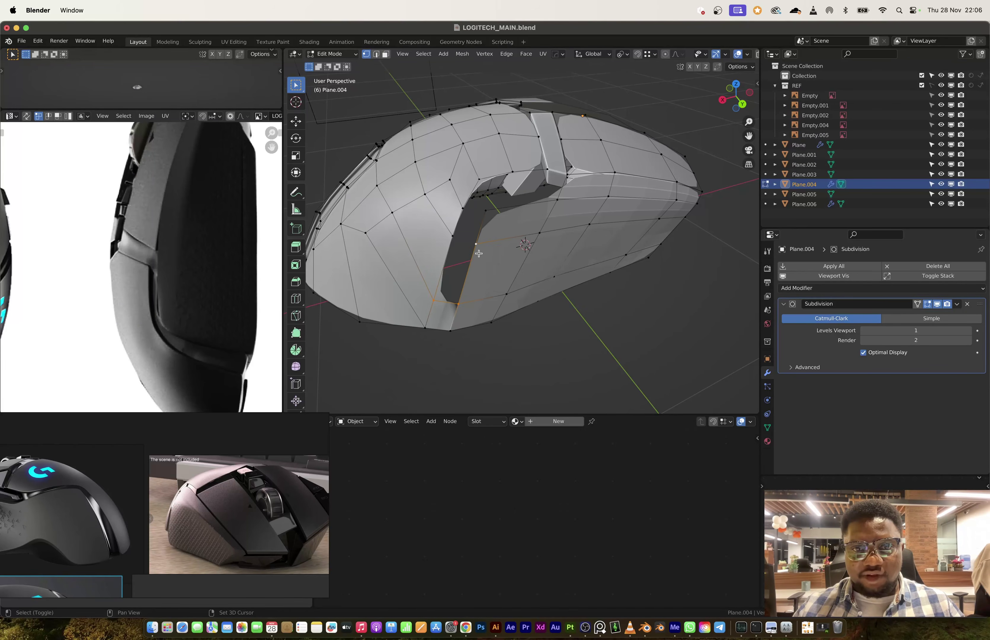
{"action": "key", "text": "f"}
{"action": "key", "text": "super+z"}
{"action": "left_click", "coordinate": [459, 234], "text": "shift"}
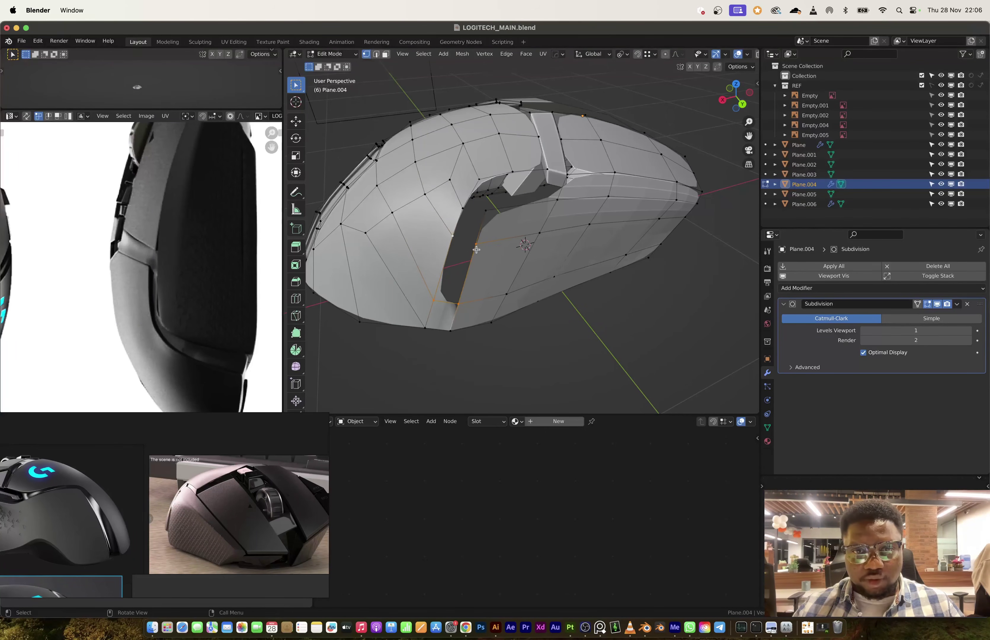
{"action": "key", "text": "f"}
{"action": "left_click", "coordinate": [475, 233]}
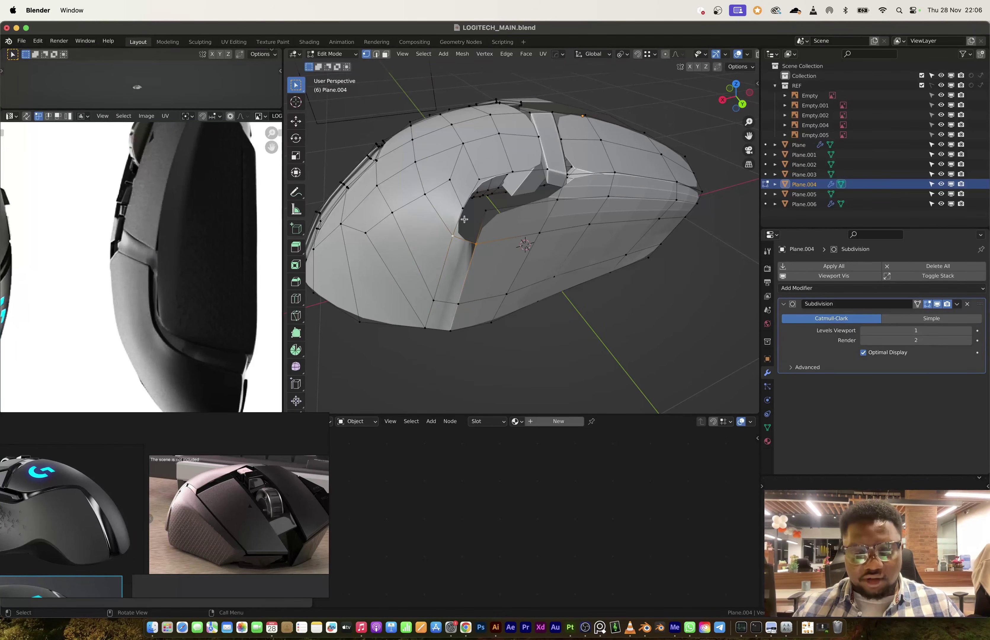
{"action": "middle_click_drag", "start_coordinate": [464, 219], "coordinate": [603, 166]}
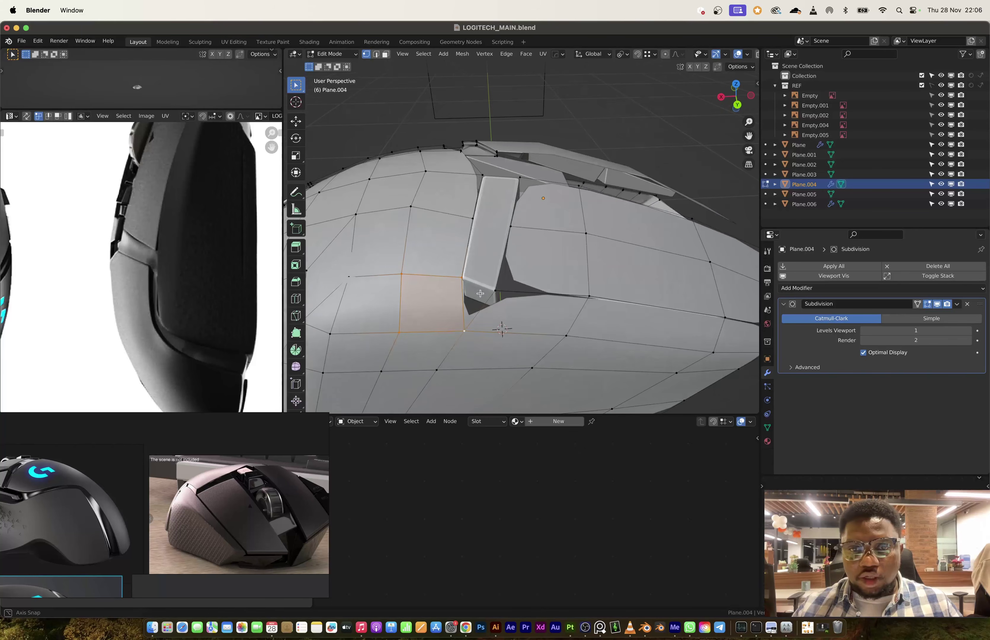
In side view, merge the vertex at the vertical strip's lower end into the rear shell's neighbouring corner vertex, using At Last.
{"action": "left_click", "coordinate": [738, 107]}
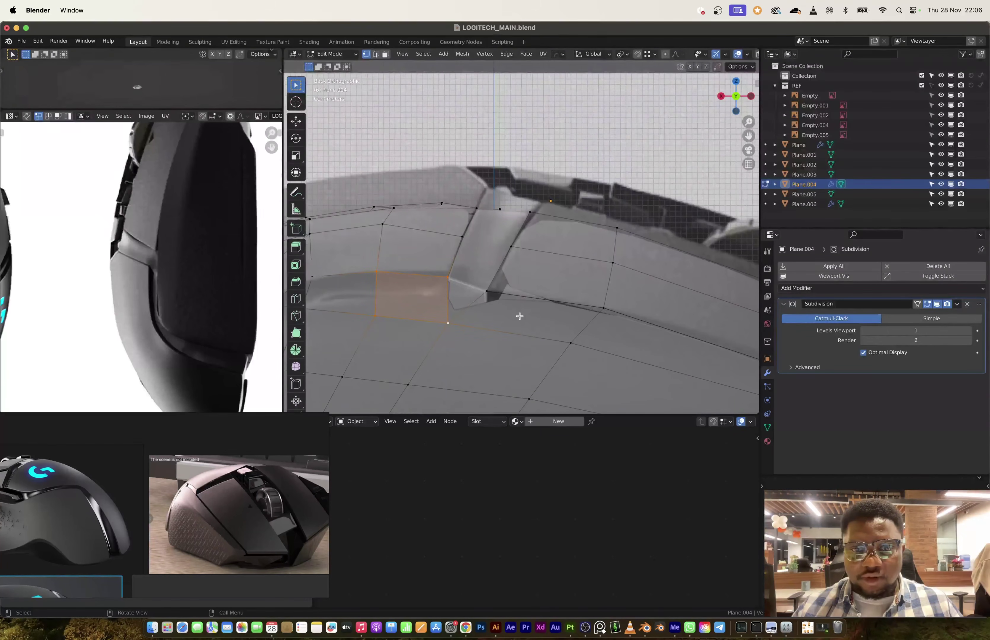
{"action": "left_click", "coordinate": [487, 302]}
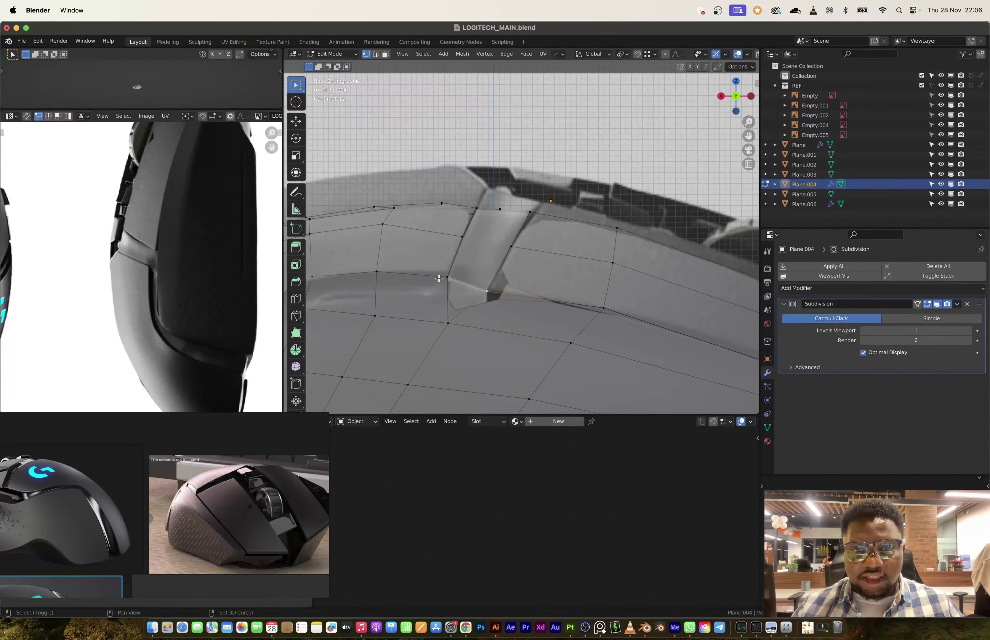
{"action": "key", "text": "m"}
{"action": "left_click", "coordinate": [483, 309]}
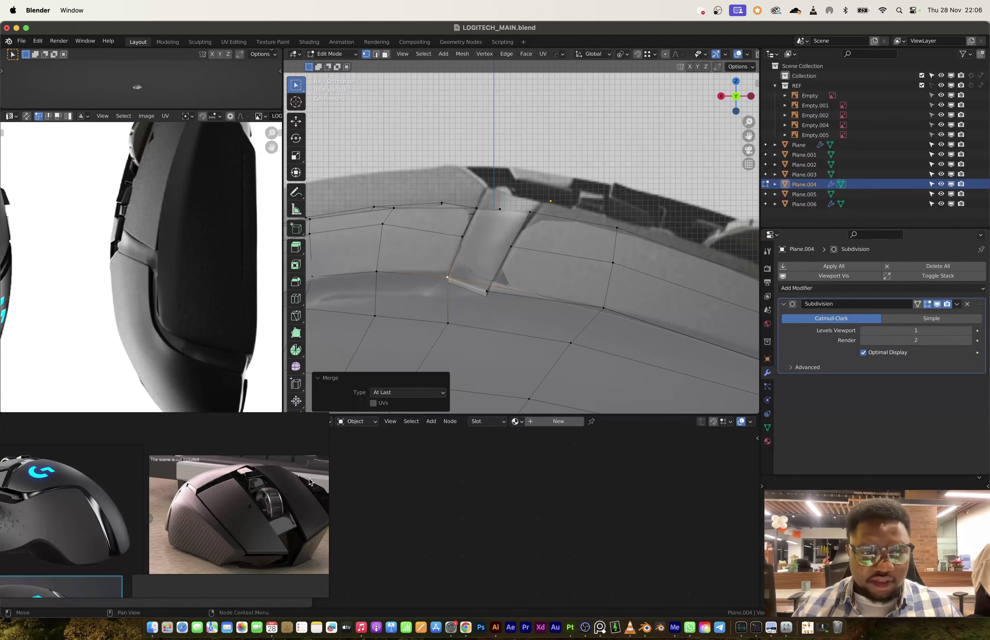
Move the merged vertex slightly forward and down along the strip's lower end to match the reference images.
{"action": "scroll", "coordinate": [168, 515], "scroll_direction": "down", "scroll_amount": 5}
{"action": "middle_click_drag", "start_coordinate": [100, 559], "coordinate": [196, 511]}
{"action": "middle_click_drag", "start_coordinate": [300, 531], "coordinate": [239, 569]}
{"action": "scroll", "coordinate": [254, 555], "scroll_direction": "up", "scroll_amount": 5}
{"action": "scroll", "coordinate": [239, 569], "scroll_direction": "up", "scroll_amount": 5}
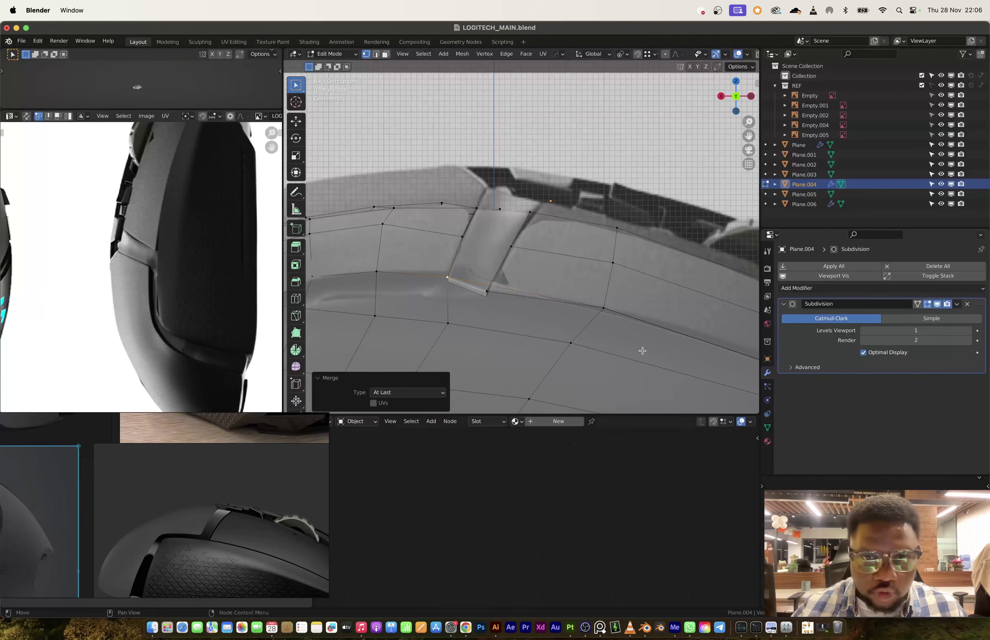
{"action": "key", "text": "g"}
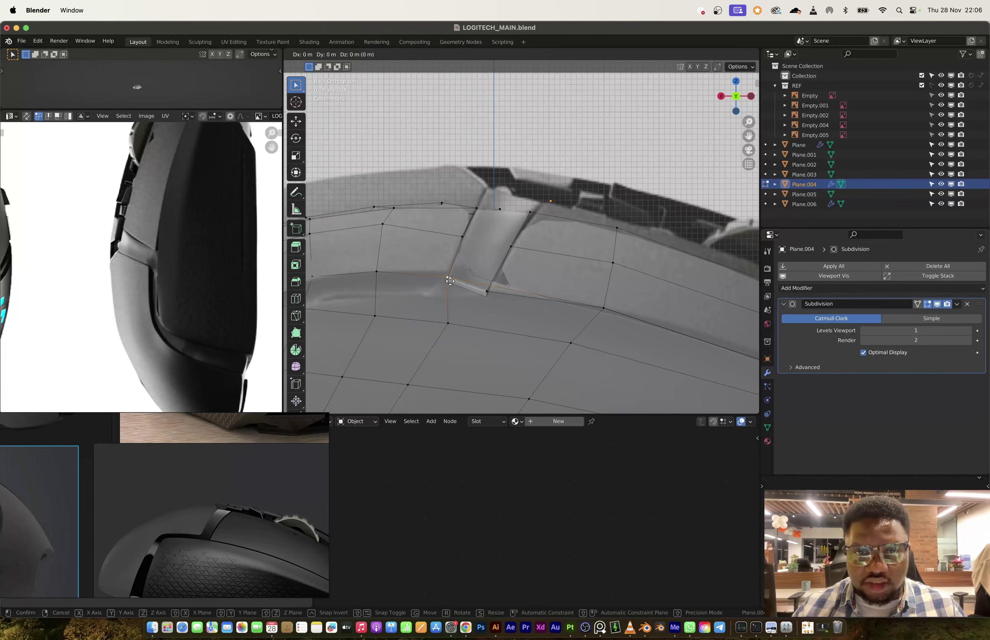
{"action": "left_click", "coordinate": [465, 287]}
{"action": "scroll", "coordinate": [478, 289], "scroll_direction": "down", "scroll_amount": 3}
{"action": "middle_click_drag", "start_coordinate": [501, 293], "coordinate": [515, 337]}
{"action": "key", "text": "Tab"}
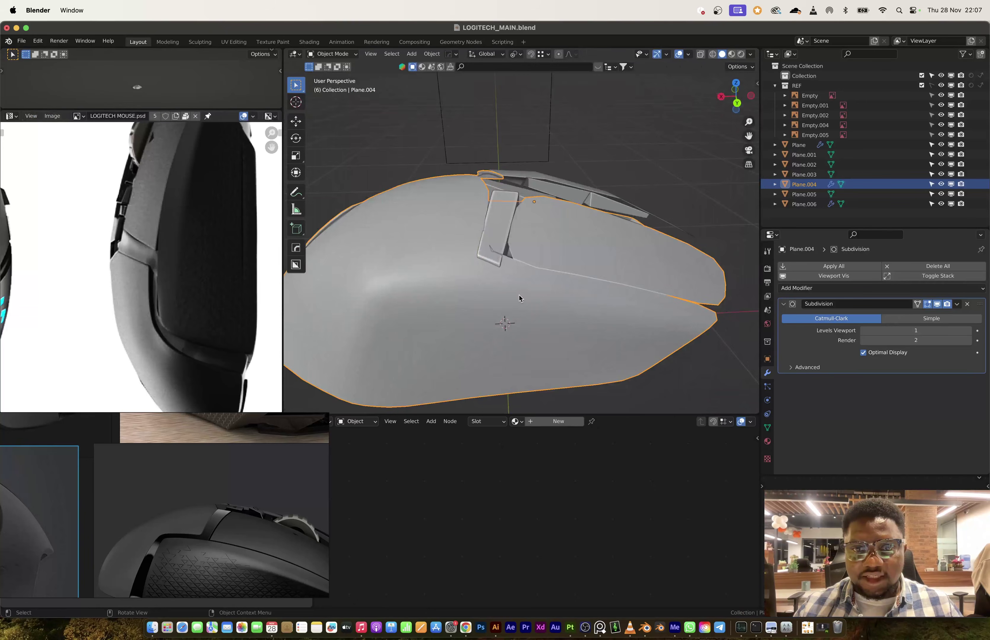
Extrude the band of faces bridging the rear shell and side panel slightly inward along their normals, from the strip down to the base.
{"action": "key", "text": "Tab"}
{"action": "middle_click_drag", "start_coordinate": [519, 296], "coordinate": [547, 267], "text": "shift"}
{"action": "key", "text": "3"}
{"action": "left_click", "coordinate": [528, 230]}
{"action": "left_click", "coordinate": [490, 231], "text": "shift"}
{"action": "left_click", "coordinate": [445, 231], "text": "shift"}
{"action": "left_click", "coordinate": [413, 236], "text": "shift"}
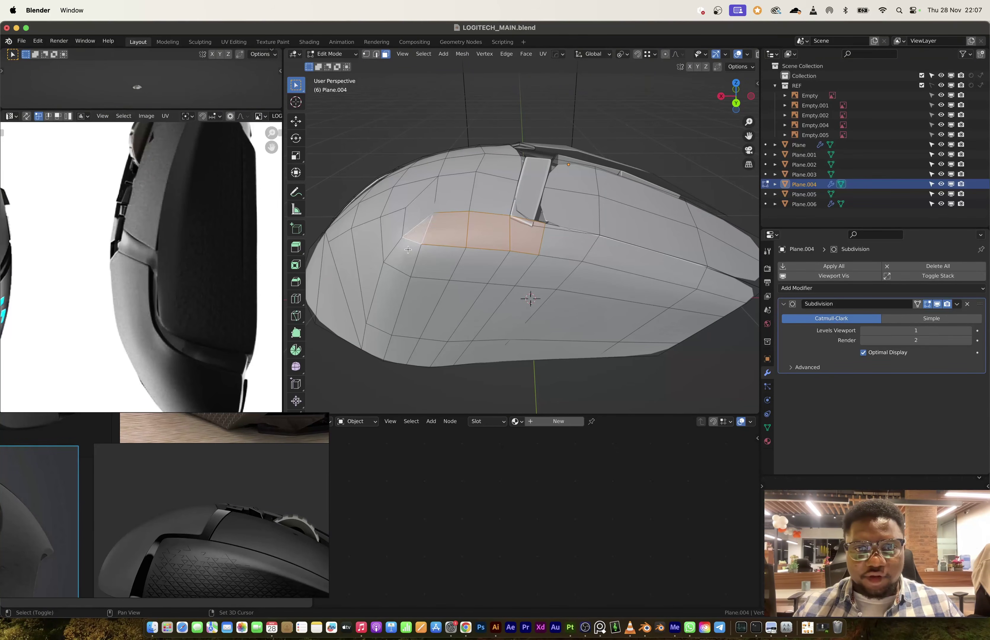
{"action": "left_click", "coordinate": [401, 260], "text": "shift"}
{"action": "left_click", "coordinate": [387, 300], "text": "shift"}
{"action": "left_click", "coordinate": [376, 339], "text": "shift"}
{"action": "middle_click_drag", "start_coordinate": [376, 339], "coordinate": [526, 277]}
{"action": "scroll", "coordinate": [220, 287], "scroll_direction": "down", "scroll_amount": 5}
{"action": "scroll", "coordinate": [221, 287], "scroll_direction": "up", "scroll_amount": 4}
{"action": "key", "text": "alt+e"}
{"action": "left_click", "coordinate": [526, 277]}
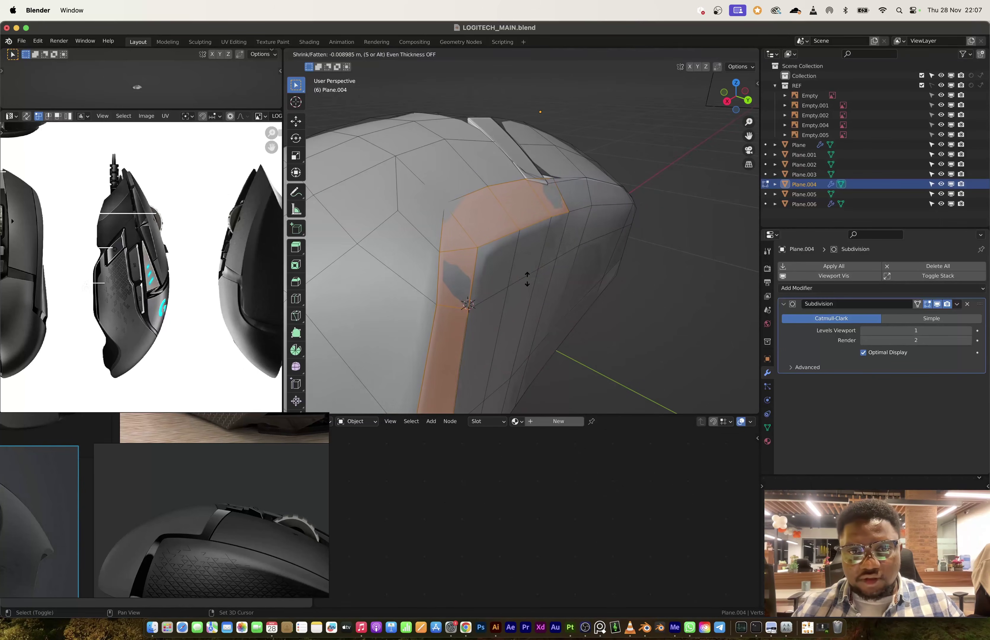
{"action": "left_click", "coordinate": [527, 281]}
Turn off the Subdivision modifier's viewport display and extrude the bridging faces inward along their normals with an offset of about -0.026 m.
{"action": "left_click", "coordinate": [937, 304]}
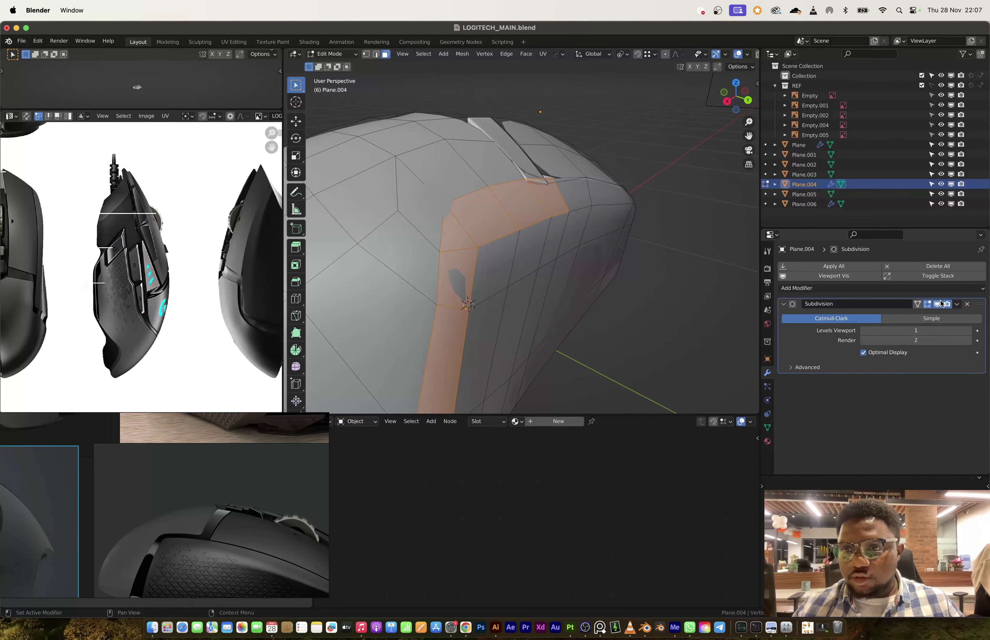
{"action": "left_click", "coordinate": [938, 303]}
{"action": "scroll", "coordinate": [462, 210], "scroll_direction": "up", "scroll_amount": 4}
{"action": "middle_click_drag", "start_coordinate": [462, 209], "coordinate": [477, 246], "text": "shift"}
{"action": "scroll", "coordinate": [409, 245], "scroll_direction": "up", "scroll_amount": 3}
{"action": "key", "text": "alt+e"}
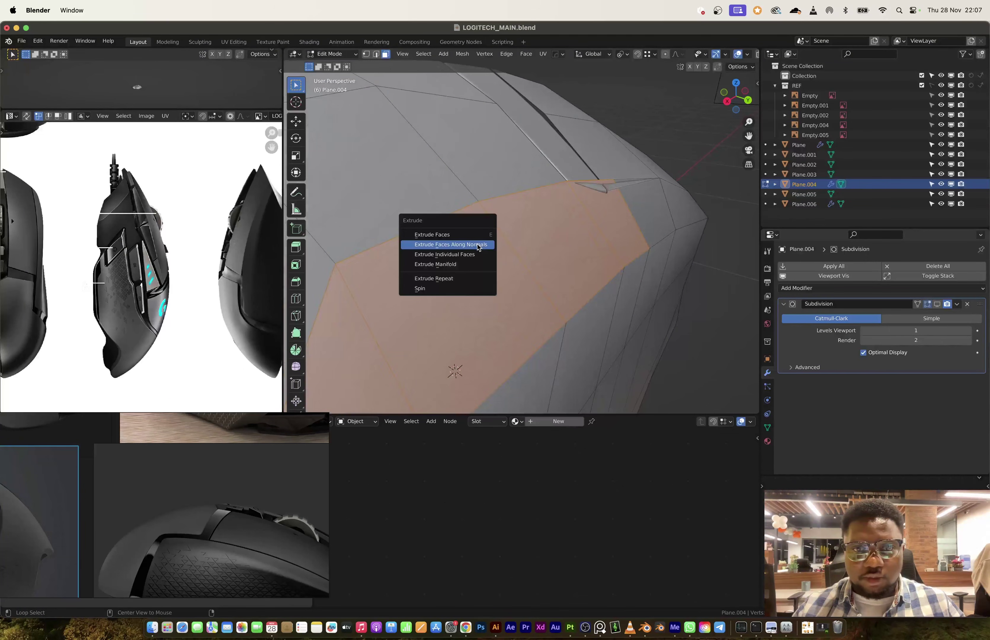
{"action": "left_click", "coordinate": [478, 246]}
{"action": "left_click", "coordinate": [472, 270]}
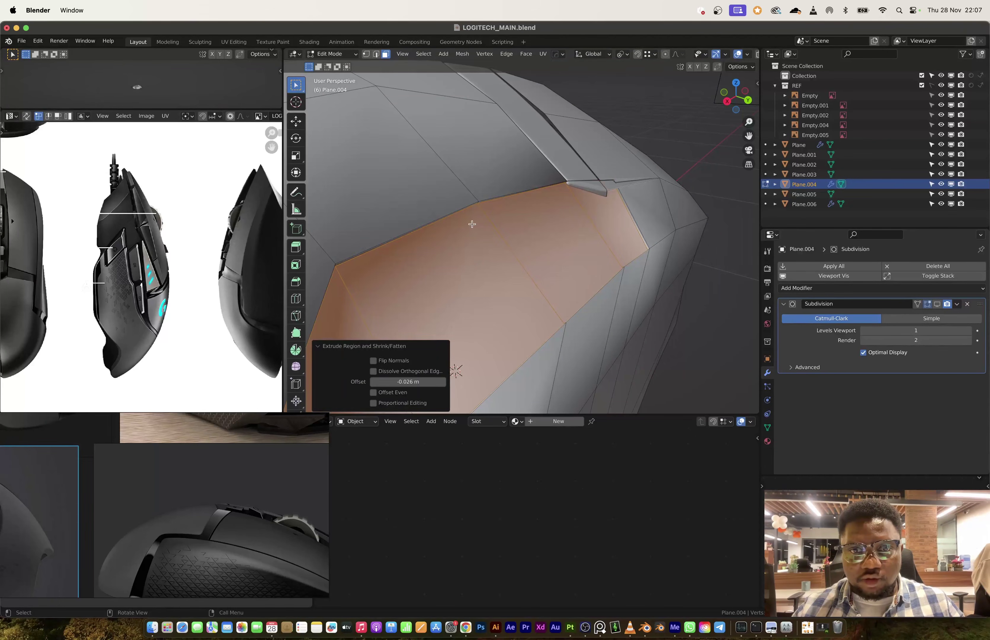
Extrude the recessed faces deeper along their normals with an offset of about -0.068 m.
{"action": "scroll", "coordinate": [470, 221], "scroll_direction": "up", "scroll_amount": 2}
{"action": "middle_click_drag", "start_coordinate": [467, 223], "coordinate": [466, 238]}
{"action": "key", "text": "alt+e"}
{"action": "left_click", "coordinate": [469, 244]}
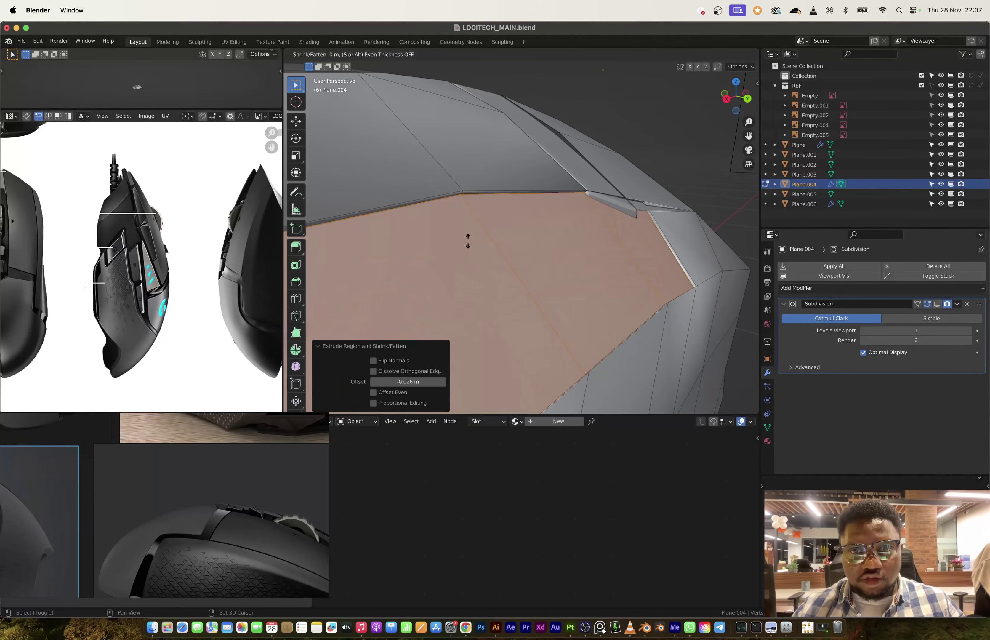
{"action": "left_click", "coordinate": [362, 281]}
{"action": "middle_click_drag", "start_coordinate": [503, 166], "coordinate": [449, 171]}
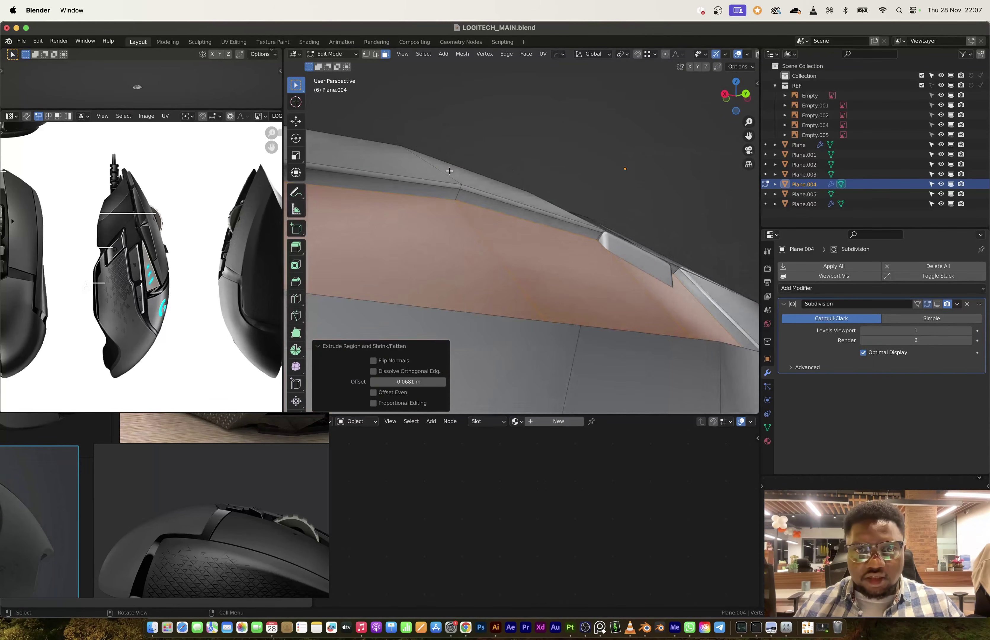
Extrude the groove's floor faces slightly further inward along their normals as a supporting loop and leave mesh editing.
{"action": "key", "text": "alt+e"}
{"action": "left_click", "coordinate": [465, 235]}
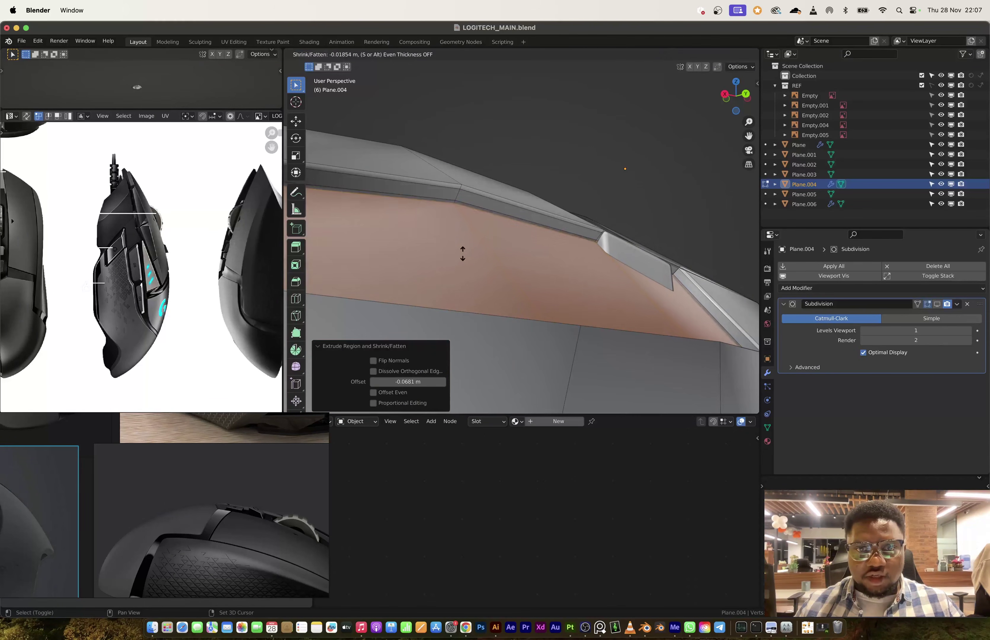
{"action": "left_click", "coordinate": [455, 284]}
{"action": "scroll", "coordinate": [474, 239], "scroll_direction": "down", "scroll_amount": 5}
{"action": "key", "text": "Tab"}
Turn the Subdivision modifier's viewport display back on, check the smoothed groove and reopen the shell mesh for editing.
{"action": "middle_click_drag", "start_coordinate": [497, 255], "coordinate": [490, 268]}
{"action": "scroll", "coordinate": [491, 267], "scroll_direction": "down", "scroll_amount": 3}
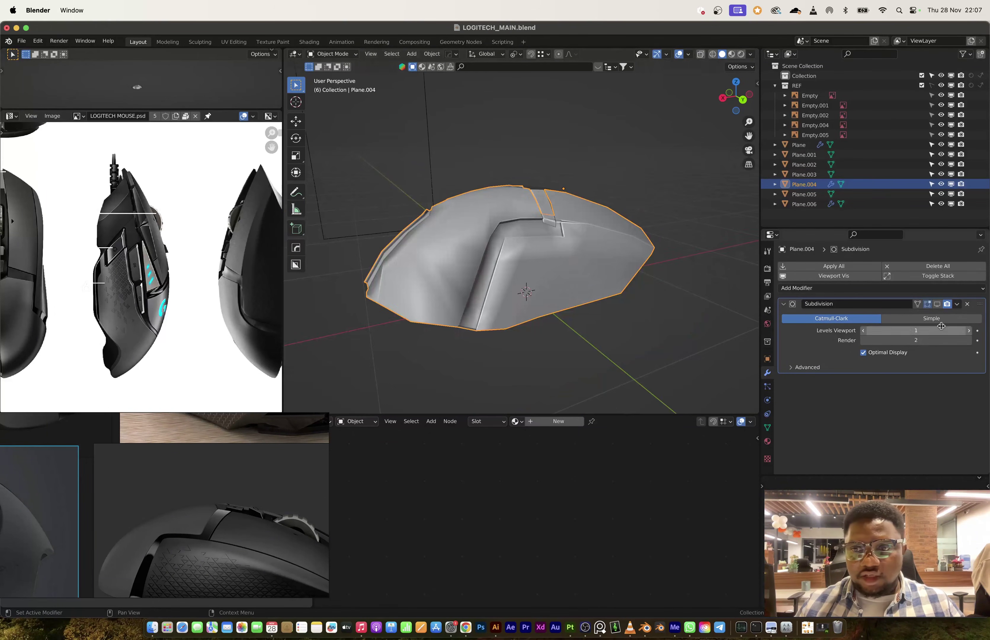
{"action": "left_click", "coordinate": [936, 306]}
{"action": "middle_click_drag", "start_coordinate": [577, 250], "coordinate": [454, 270]}
{"action": "scroll", "coordinate": [453, 270], "scroll_direction": "up", "scroll_amount": 4}
{"action": "key", "text": "Tab"}
{"action": "scroll", "coordinate": [218, 569], "scroll_direction": "down", "scroll_amount": 2}
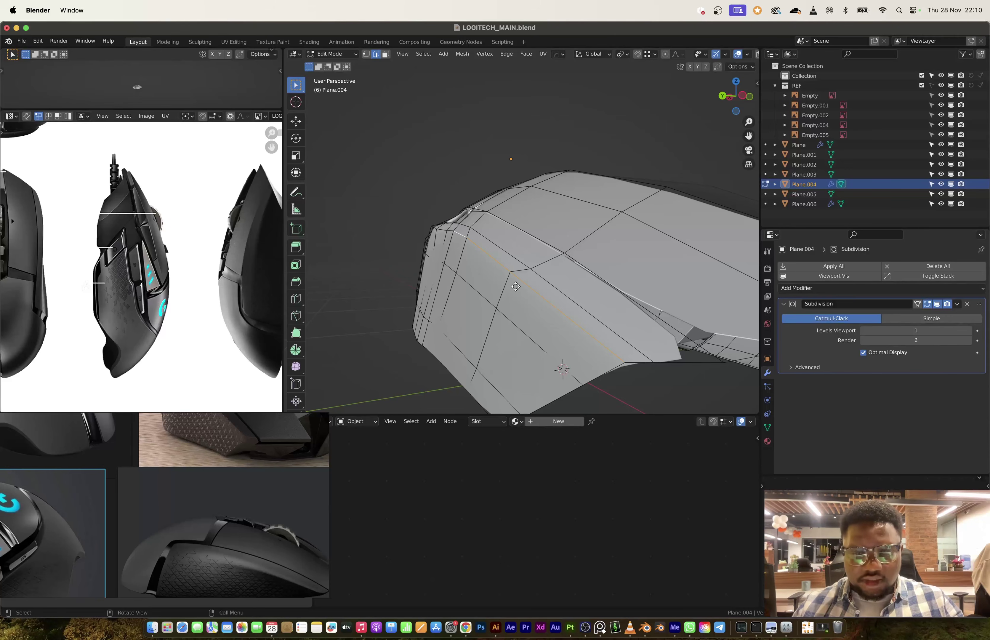
Raise the selected edges along the side panel's upper front crease about 0.013 m along Z.
{"action": "key", "text": "g"}
{"action": "key", "text": "z"}
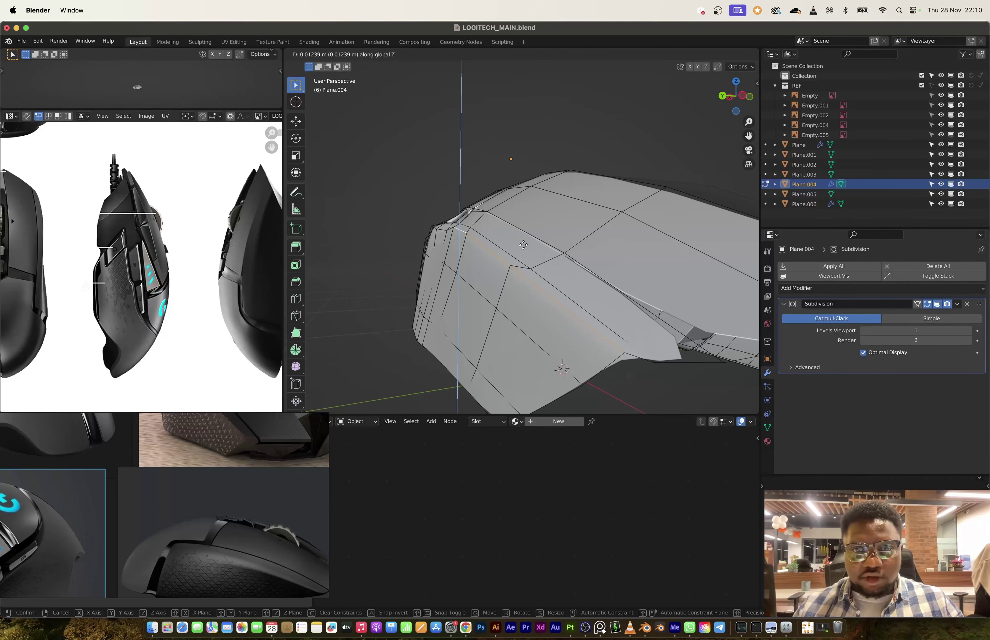
{"action": "left_click", "coordinate": [523, 244]}
{"action": "middle_click_drag", "start_coordinate": [523, 243], "coordinate": [568, 291]}
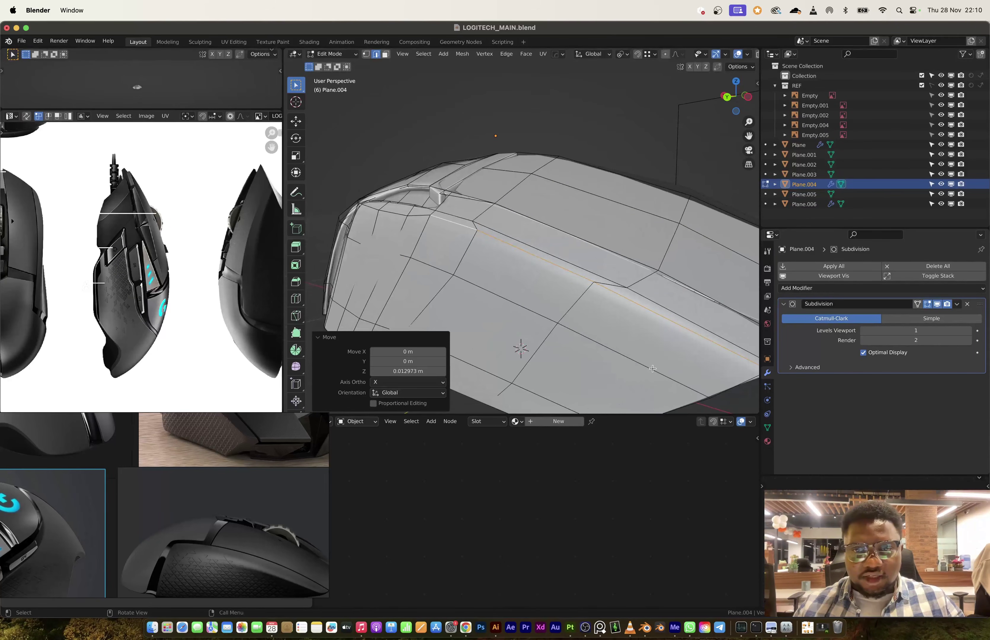
Bevel the side panel's upper front crease edges about 0.052 m wide with two segments.
{"action": "key", "text": "ctrl+b"}
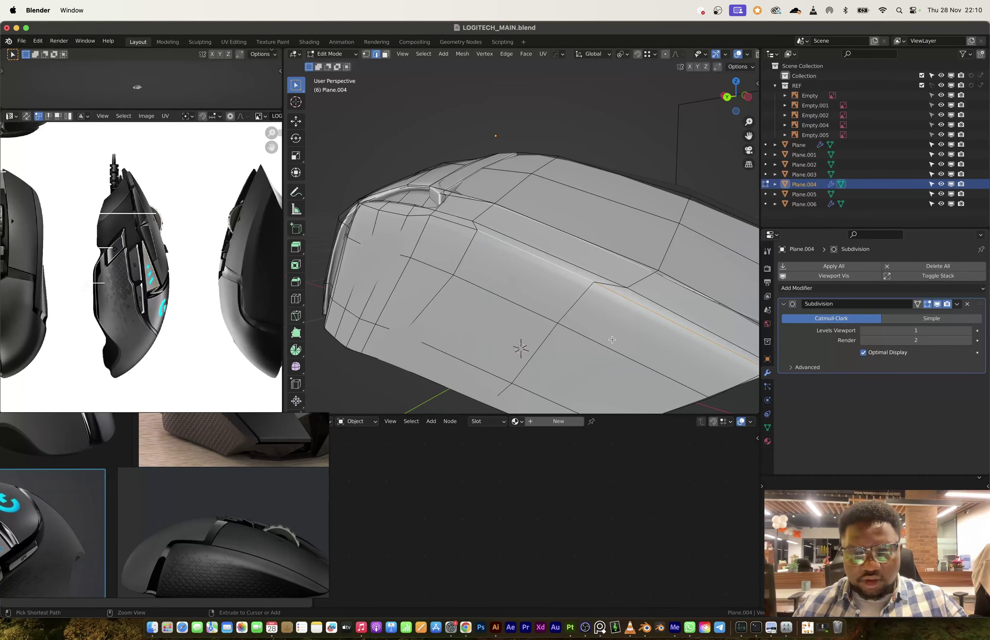
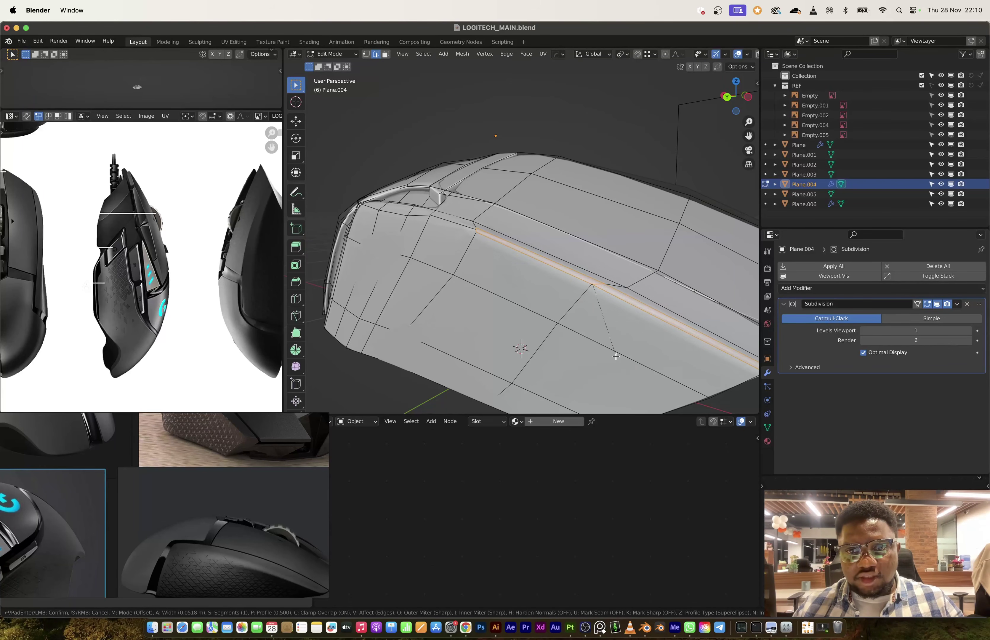
{"action": "scroll", "coordinate": [615, 357], "scroll_direction": "up", "scroll_amount": 1}
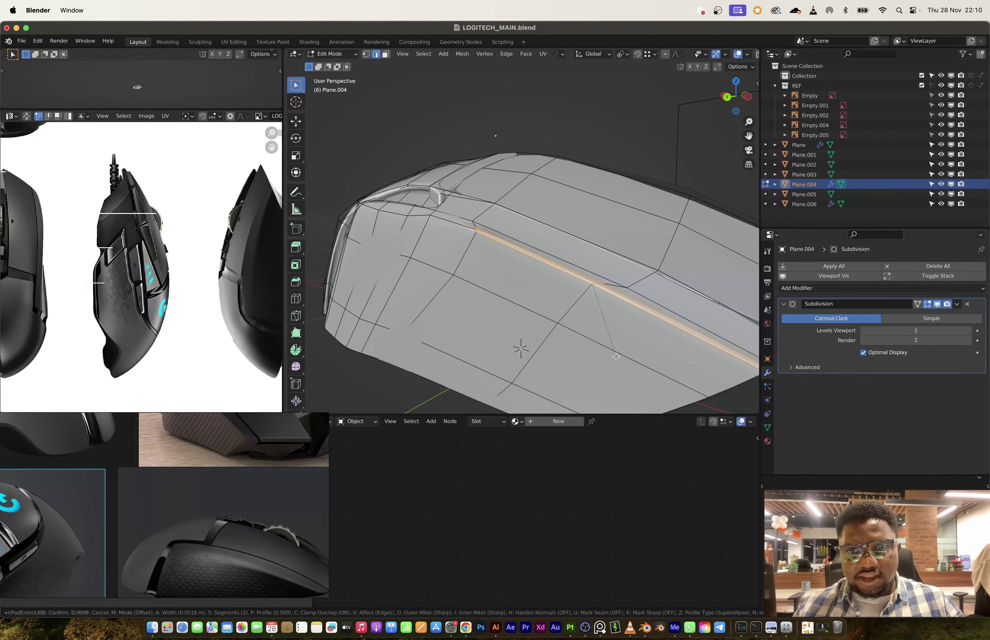
{"action": "left_click", "coordinate": [616, 356]}
{"action": "key", "text": "Tab"}
{"action": "scroll", "coordinate": [581, 314], "scroll_direction": "down", "scroll_amount": 4}
{"action": "middle_click_drag", "start_coordinate": [581, 313], "coordinate": [567, 218]}
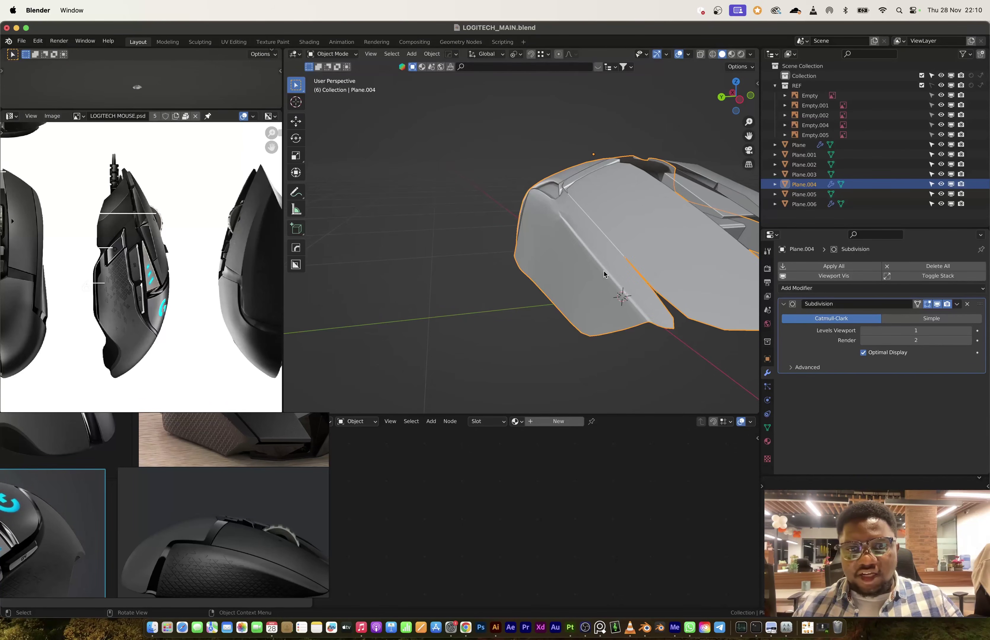
Reopen the shell mesh and slide the vertex at the front end of the side panel's crease along its edge toward the groove.
{"action": "scroll", "coordinate": [255, 550], "scroll_direction": "up", "scroll_amount": 6}
{"action": "scroll", "coordinate": [235, 522], "scroll_direction": "up", "scroll_amount": 3}
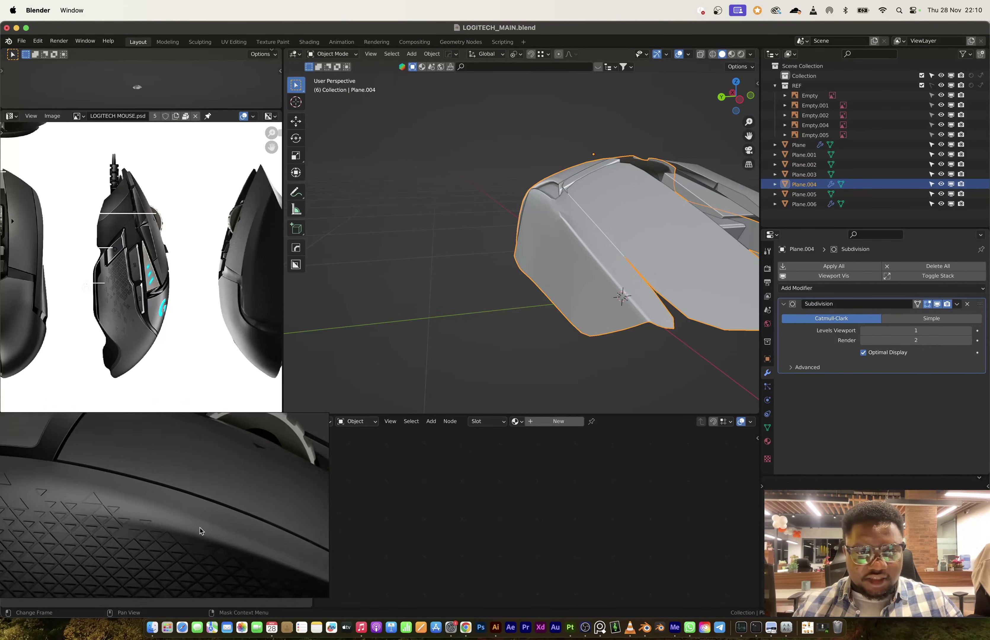
{"action": "scroll", "coordinate": [519, 238], "scroll_direction": "up", "scroll_amount": 3}
{"action": "middle_click_drag", "start_coordinate": [484, 232], "coordinate": [553, 278]}
{"action": "key", "text": "Tab"}
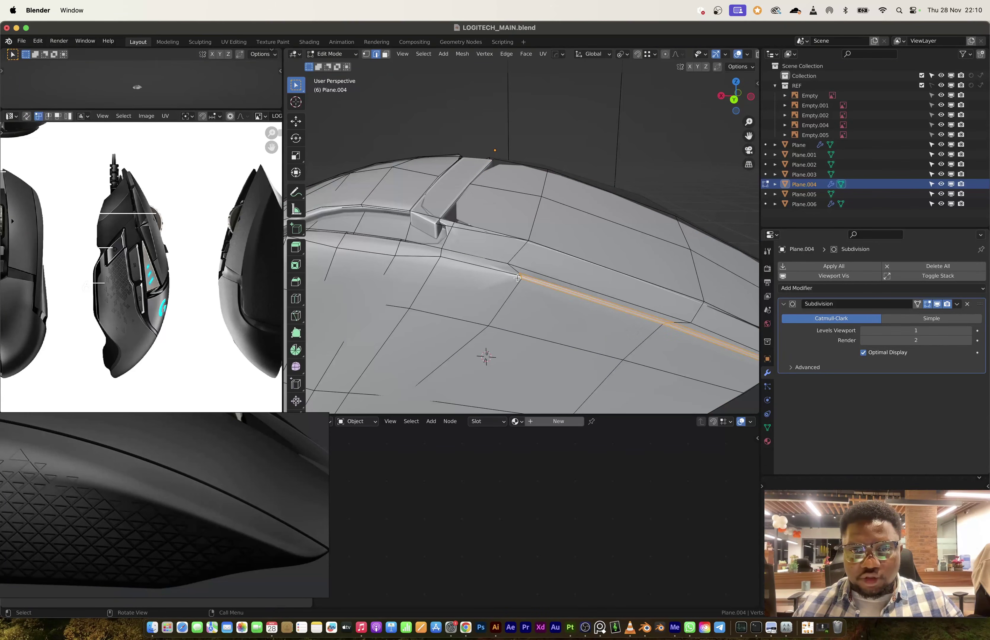
{"action": "scroll", "coordinate": [517, 291], "scroll_direction": "up", "scroll_amount": 2}
{"action": "key", "text": "1"}
{"action": "middle_click_drag", "start_coordinate": [516, 306], "coordinate": [478, 302]}
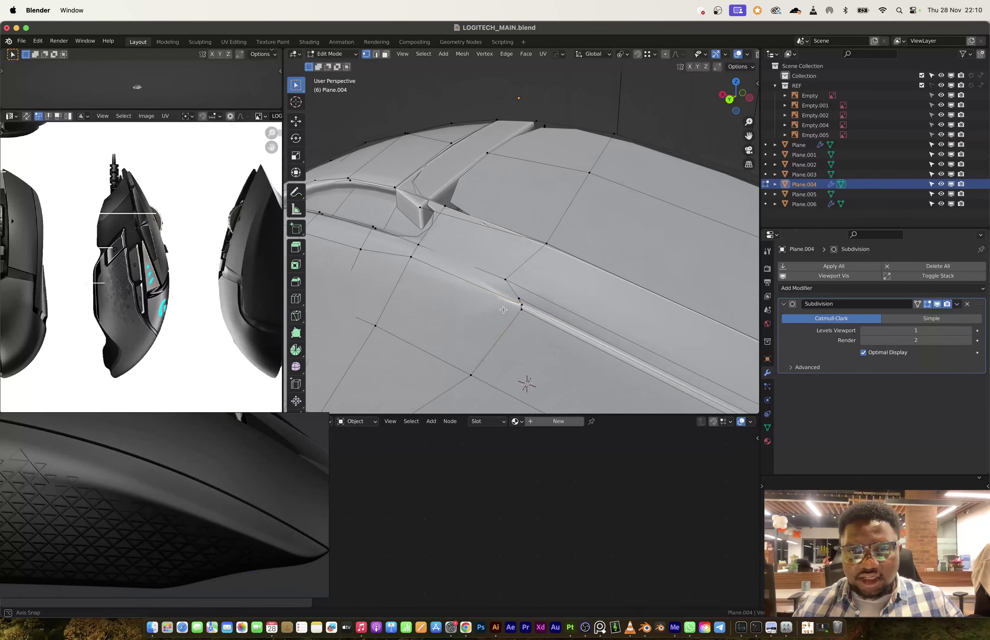
{"action": "key", "text": "shift+v"}
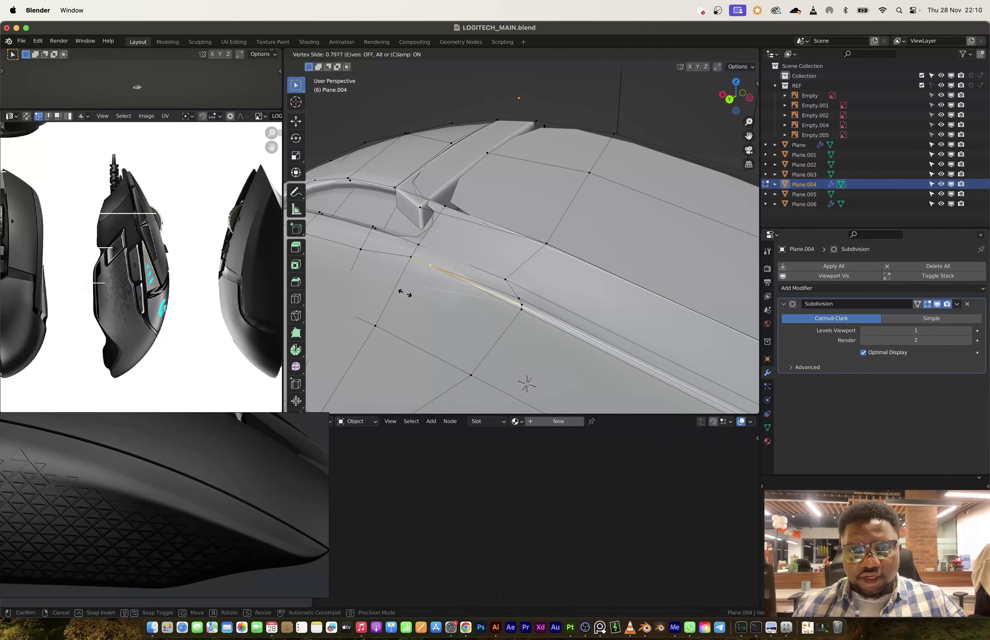
{"action": "left_click", "coordinate": [398, 291]}
Slide the two vertices at the crease's front end along their edges, one below and one above, to spread the bevel end.
{"action": "left_click", "coordinate": [522, 309]}
{"action": "key", "text": "shift+v"}
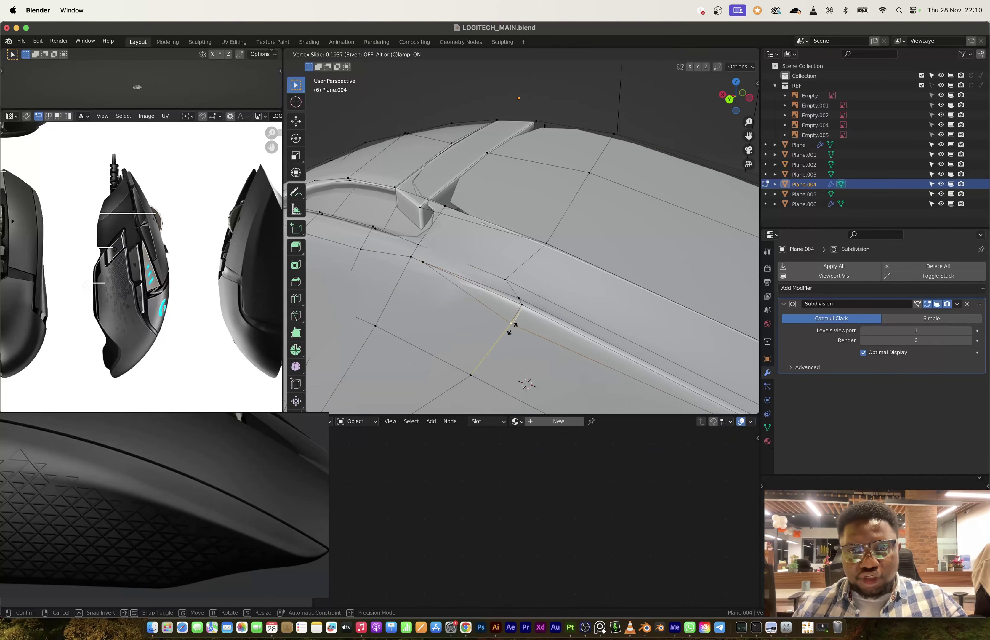
{"action": "left_click", "coordinate": [523, 291]}
{"action": "key", "text": "shift+v"}
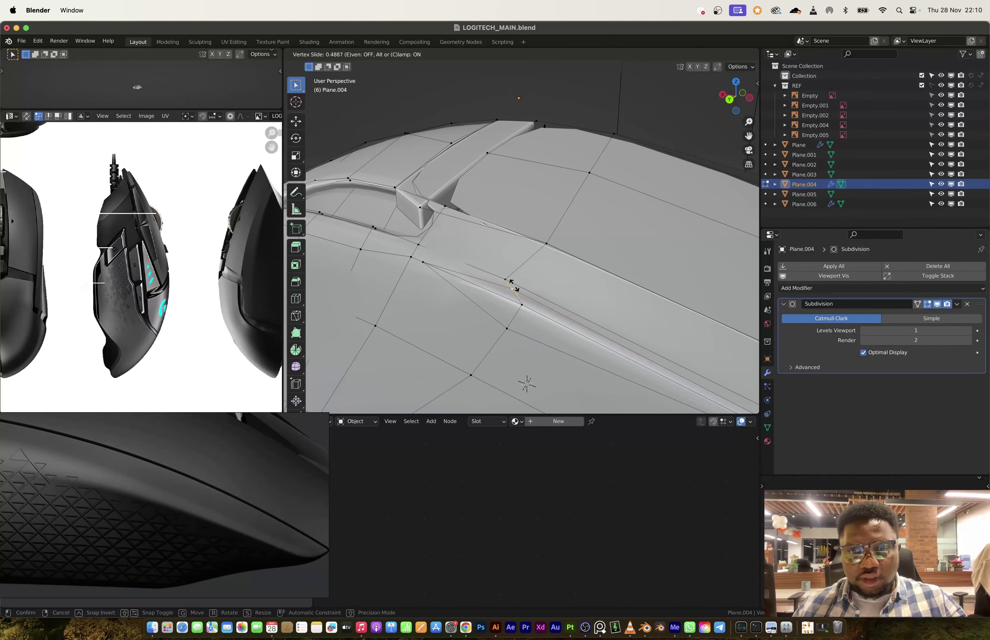
{"action": "left_click", "coordinate": [520, 293]}
Dissolve the leftover edge at the crease's tapered front end and leave mesh editing.
{"action": "middle_click_drag", "start_coordinate": [520, 292], "coordinate": [519, 315]}
{"action": "key", "text": "2"}
{"action": "left_click", "coordinate": [502, 270]}
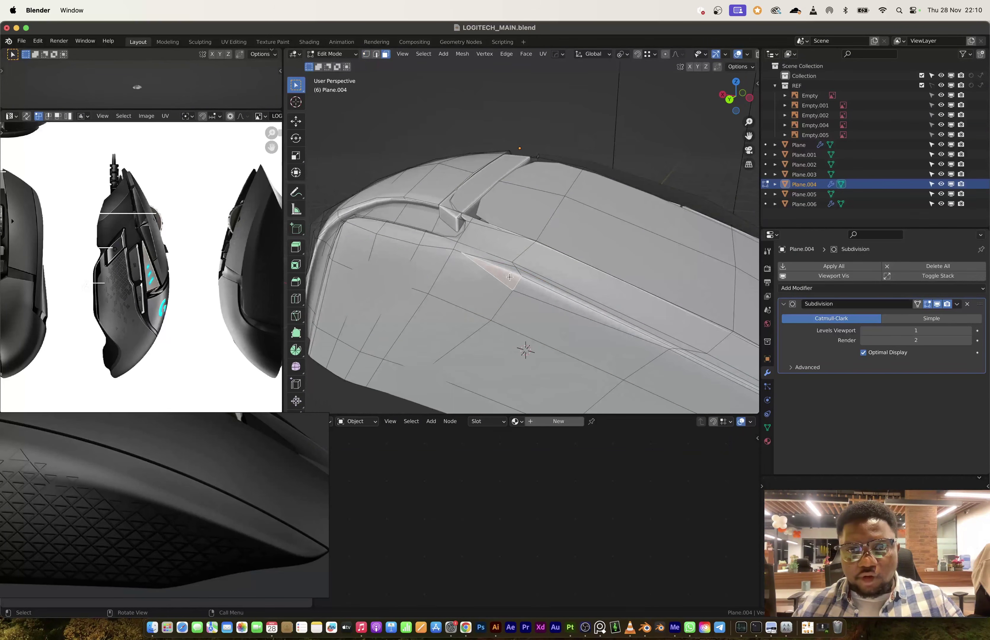
{"action": "key", "text": "x"}
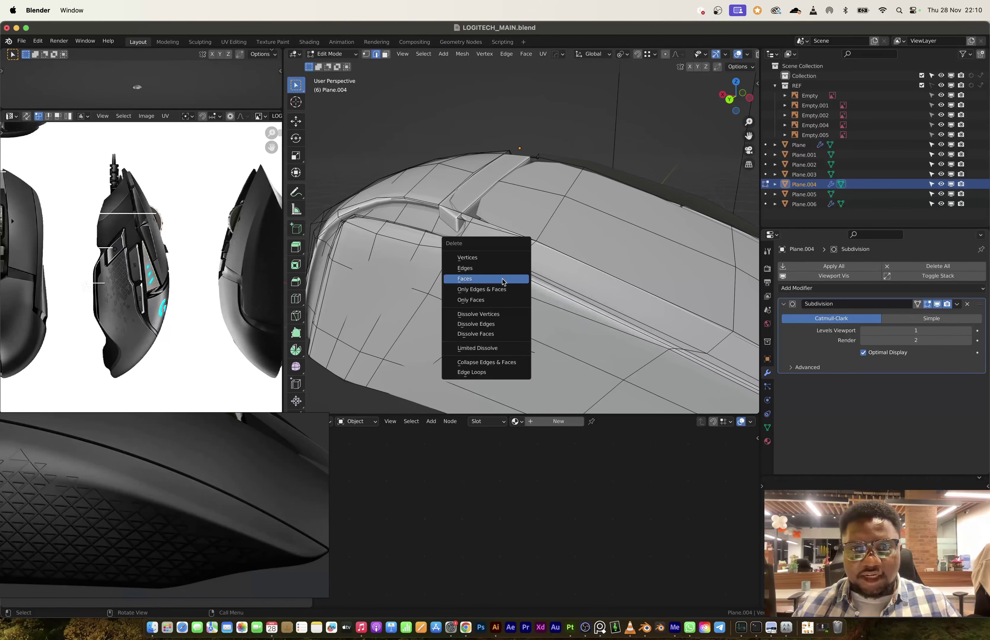
{"action": "left_click", "coordinate": [478, 324]}
{"action": "middle_click_drag", "start_coordinate": [566, 293], "coordinate": [631, 291]}
{"action": "key", "text": "Tab"}
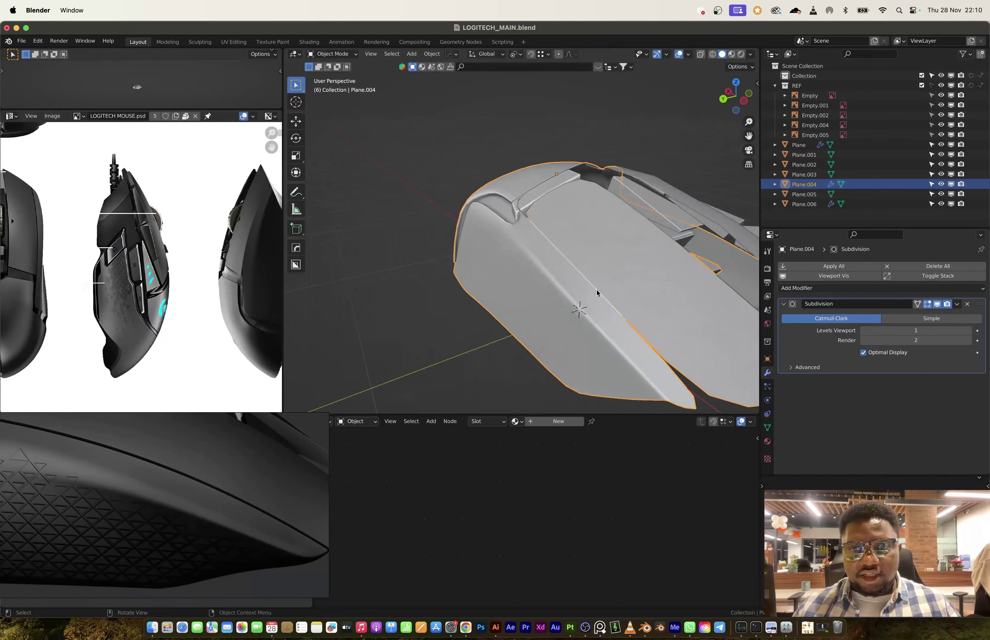
Delete the narrow inner wall faces in the shell beneath the strip gap and leave mesh editing.
{"action": "scroll", "coordinate": [632, 290], "scroll_direction": "down", "scroll_amount": 3}
{"action": "middle_click_drag", "start_coordinate": [515, 286], "coordinate": [438, 326], "text": "shift"}
{"action": "scroll", "coordinate": [541, 296], "scroll_direction": "up", "scroll_amount": 6}
{"action": "scroll", "coordinate": [541, 298], "scroll_direction": "up", "scroll_amount": 1}
{"action": "mouse_move", "coordinate": [502, 316]}
{"action": "middle_mouse_down"}
{"action": "mouse_move", "coordinate": [561, 340]}
{"action": "mouse_move", "coordinate": [511, 323]}
{"action": "middle_mouse_up"}
{"action": "scroll", "coordinate": [556, 321], "scroll_direction": "up", "scroll_amount": 2}
{"action": "key", "text": "Tab"}
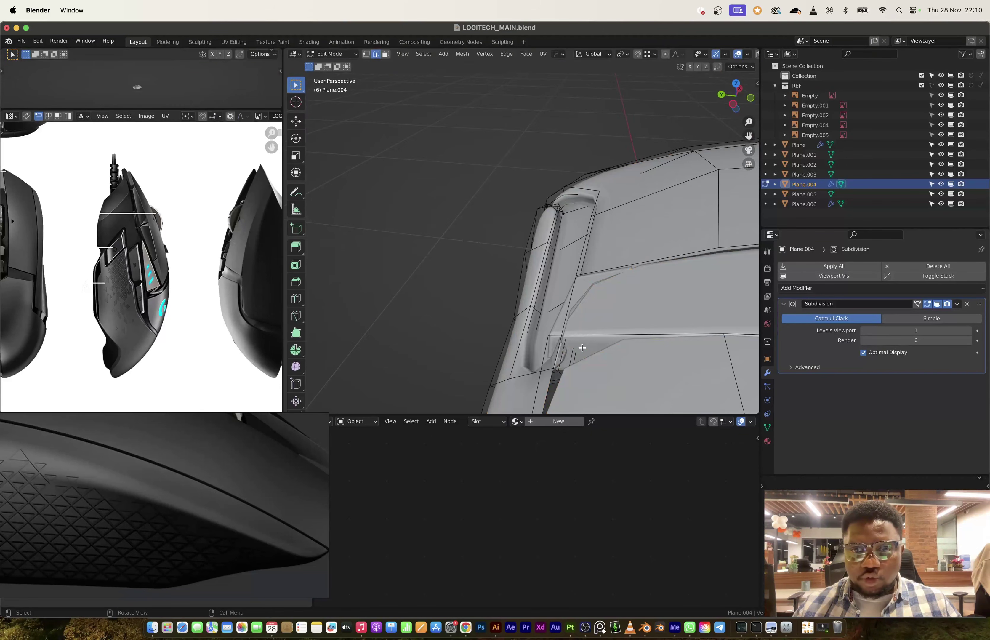
{"action": "middle_click_drag", "start_coordinate": [561, 359], "coordinate": [568, 326]}
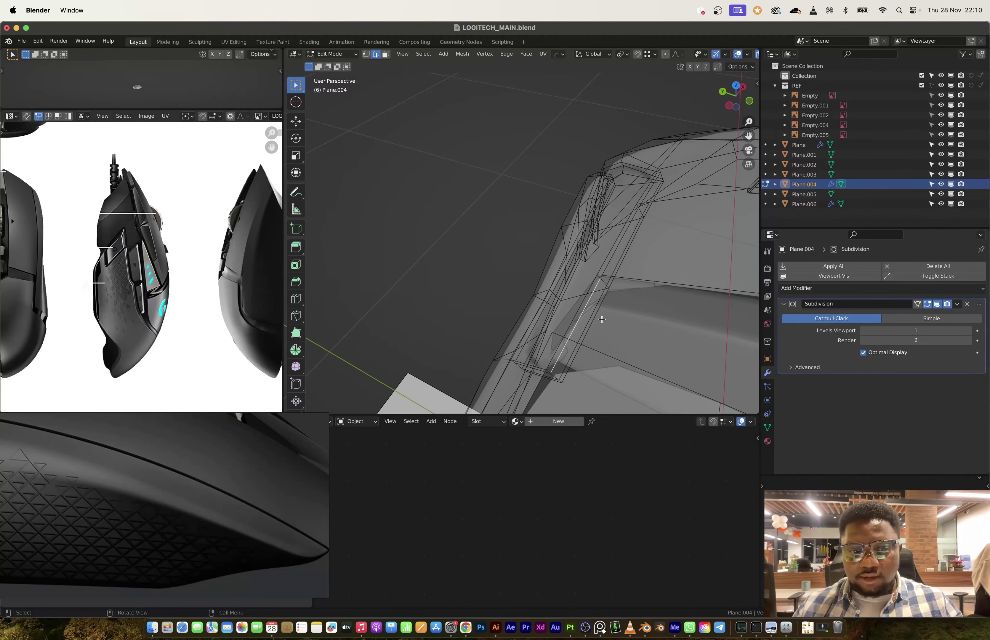
{"action": "left_click", "coordinate": [579, 318]}
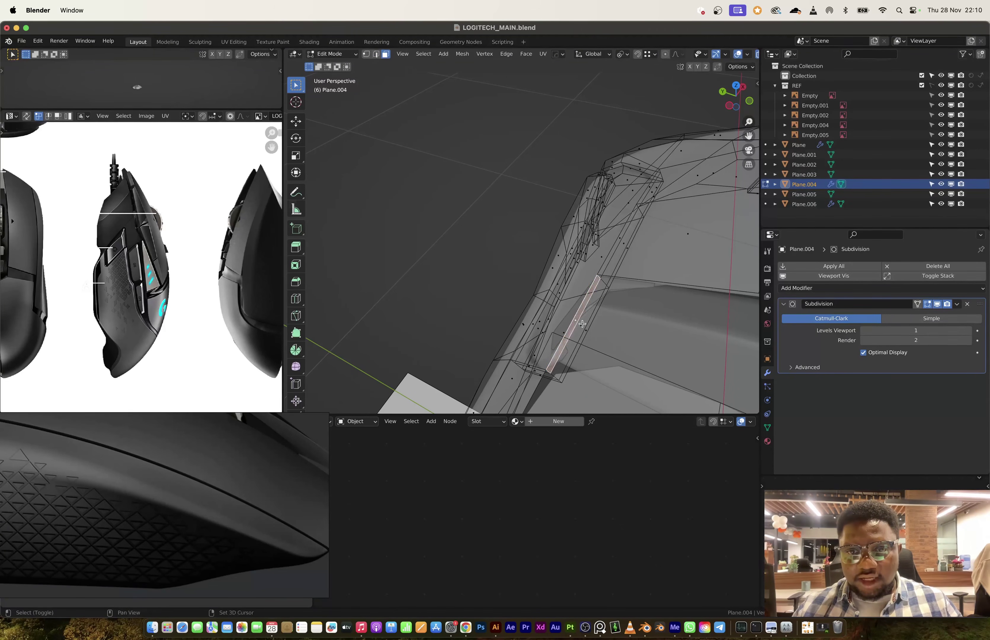
{"action": "left_click", "coordinate": [583, 325], "text": "shift"}
{"action": "key", "text": "x"}
{"action": "left_click", "coordinate": [565, 282]}
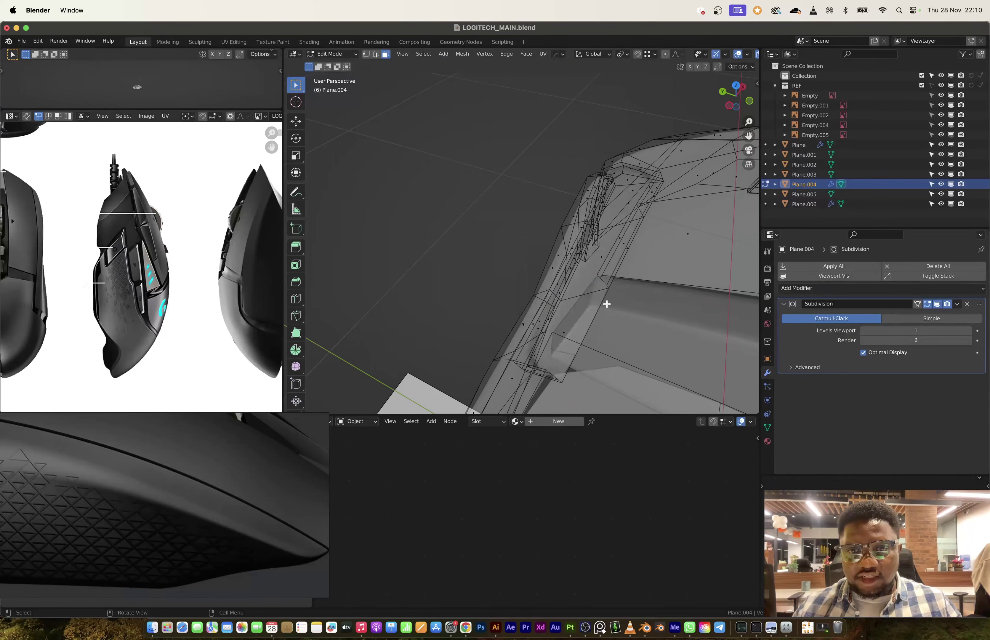
{"action": "key", "text": "Tab"}
Delete the separate strip object sitting between the rear shell and the front body panel.
{"action": "middle_click_drag", "start_coordinate": [582, 291], "coordinate": [594, 322]}
{"action": "left_click", "coordinate": [557, 344]}
{"action": "key", "text": "x"}
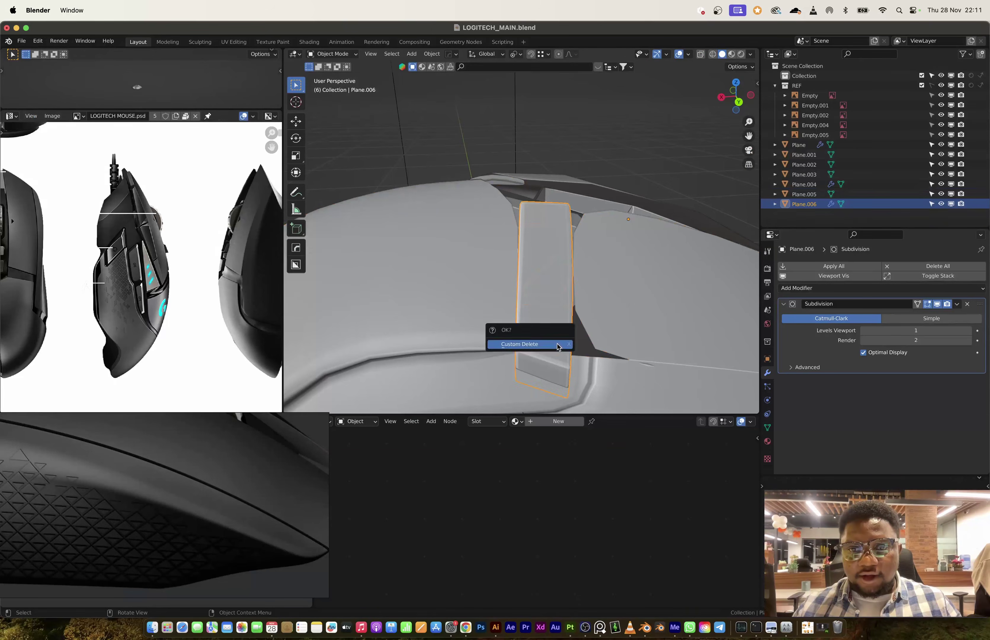
{"action": "left_click", "coordinate": [515, 343]}
Reopen the shell mesh and fill the gap left by the strip with faces bridging the rear shell and front panel.
{"action": "middle_click_drag", "start_coordinate": [516, 344], "coordinate": [534, 318]}
{"action": "left_click", "coordinate": [536, 316]}
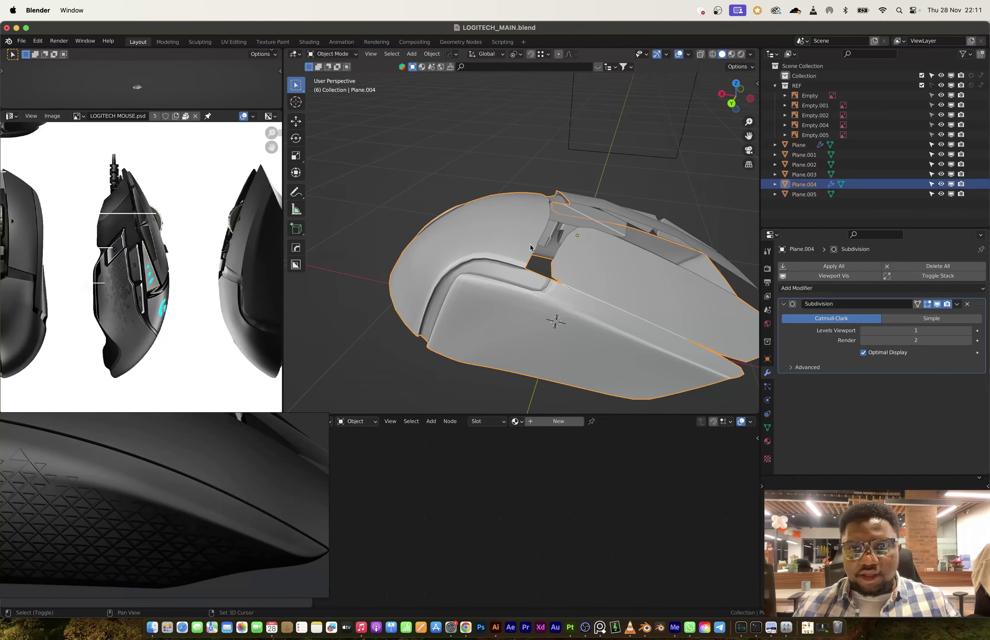
{"action": "left_click", "coordinate": [593, 279]}
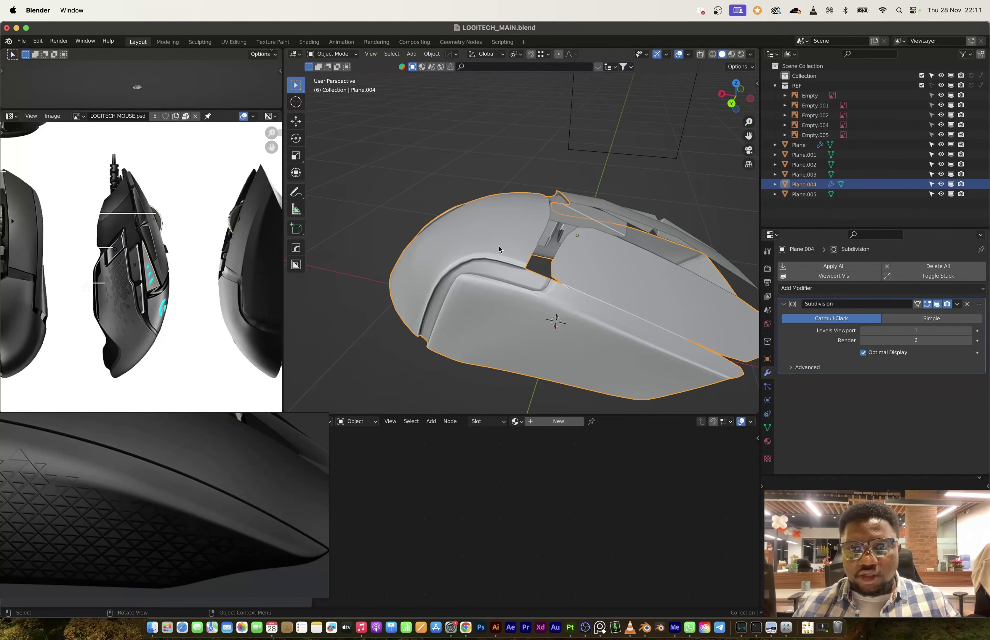
{"action": "key", "text": "Tab"}
{"action": "scroll", "coordinate": [537, 303], "scroll_direction": "up", "scroll_amount": 3}
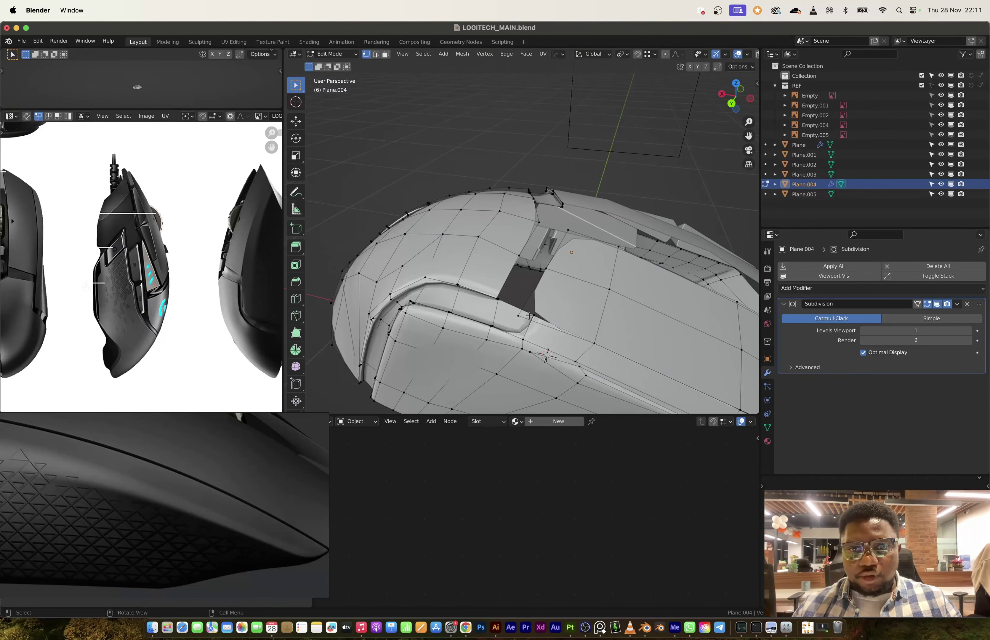
{"action": "middle_click_drag", "start_coordinate": [504, 293], "coordinate": [531, 214]}
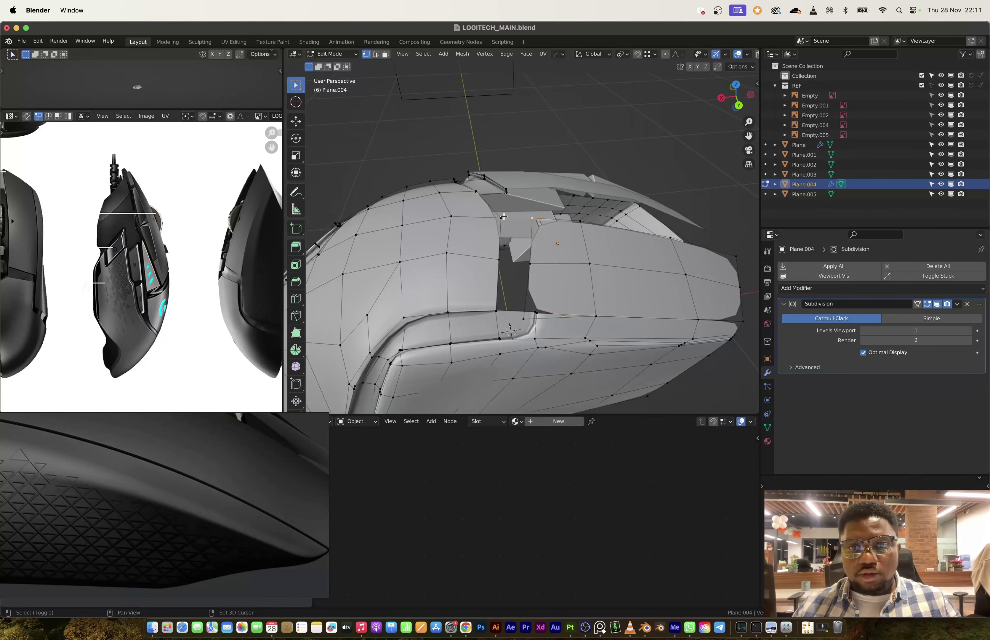
{"action": "middle_click_drag", "start_coordinate": [522, 267], "coordinate": [559, 291]}
{"action": "key", "text": "f"}
{"action": "left_click", "coordinate": [538, 268]}
Merge the selected vertices at the gap's lower corner beside the groove using At Last.
{"action": "key", "text": "3"}
{"action": "left_click", "coordinate": [501, 333]}
{"action": "key", "text": "1"}
{"action": "key", "text": "m"}
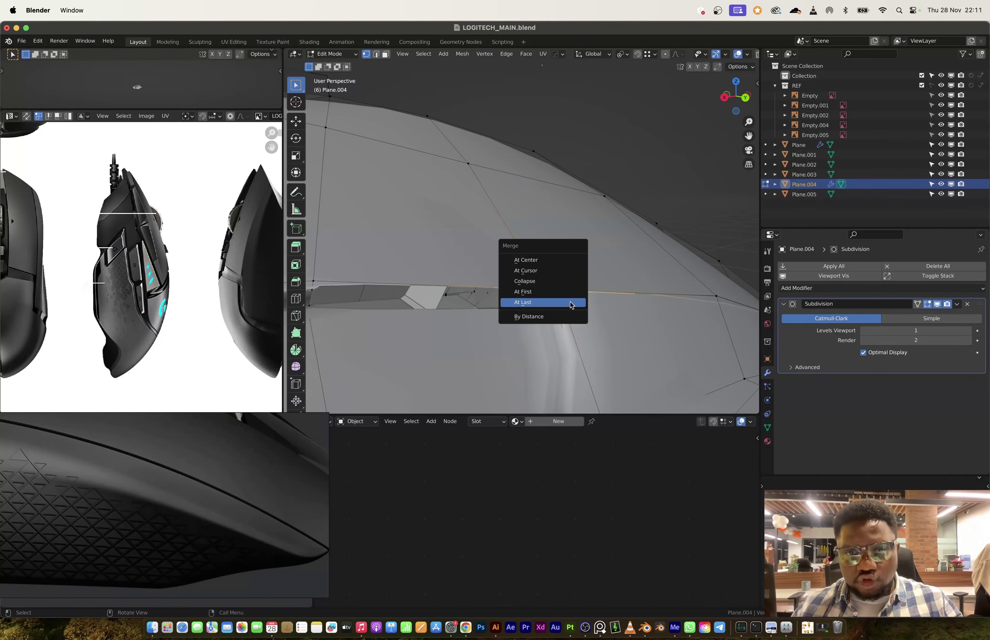
{"action": "left_click", "coordinate": [570, 309]}
Close the remaining opening along the groove's upper edge and check the smoothed shell outside mesh editing.
{"action": "key", "text": "2"}
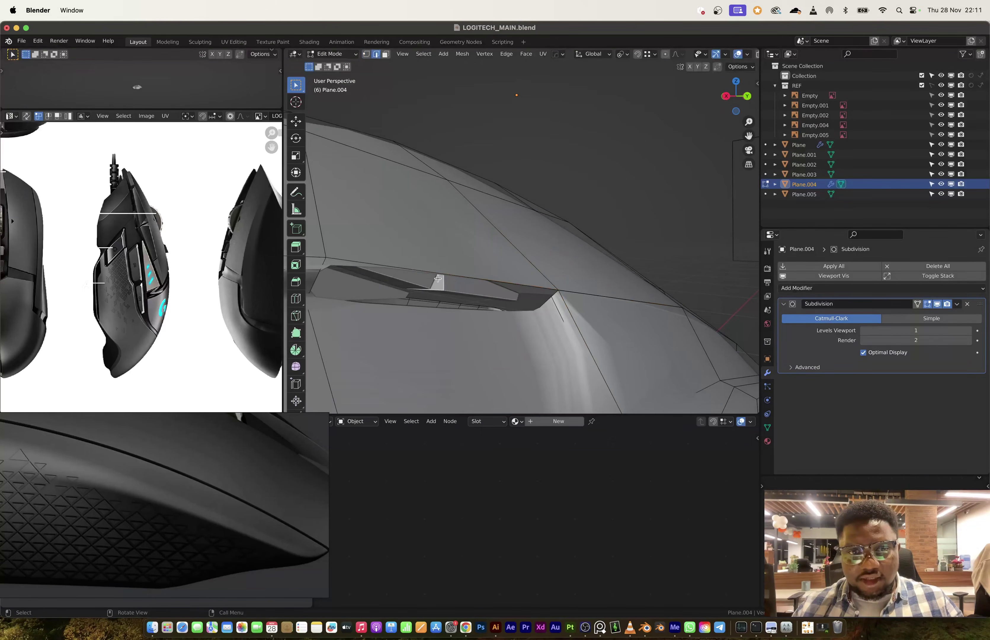
{"action": "left_click", "coordinate": [435, 281]}
{"action": "key", "text": "shift+e"}
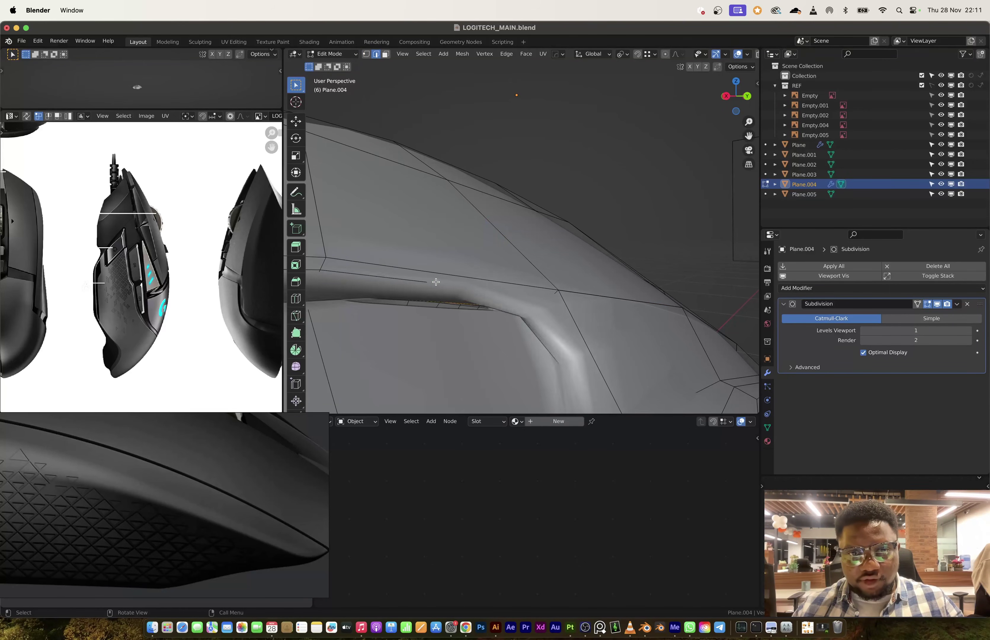
{"action": "left_click", "coordinate": [451, 309]}
{"action": "key", "text": "Tab"}
{"action": "middle_click_drag", "start_coordinate": [444, 330], "coordinate": [550, 274]}
Separate the two bridging faces between the rear shell and front panel into their own strip object and leave mesh editing.
{"action": "key", "text": "Tab"}
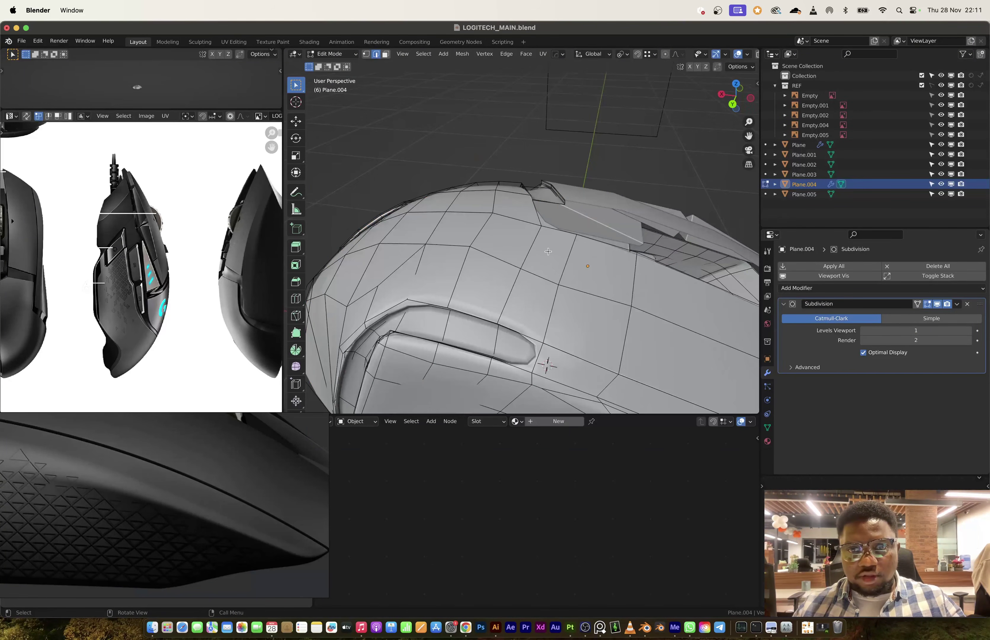
{"action": "key", "text": "3"}
{"action": "left_click", "coordinate": [549, 258]}
{"action": "left_click", "coordinate": [530, 314], "text": "shift"}
{"action": "middle_click_drag", "start_coordinate": [530, 314], "coordinate": [464, 327]}
{"action": "key", "text": "p"}
{"action": "left_click", "coordinate": [552, 338]}
{"action": "key", "text": "Tab"}
Switch editing to the shell and slide a supporting edge loop close to the gap's lower edge to sharpen its corner.
{"action": "left_click", "coordinate": [458, 247]}
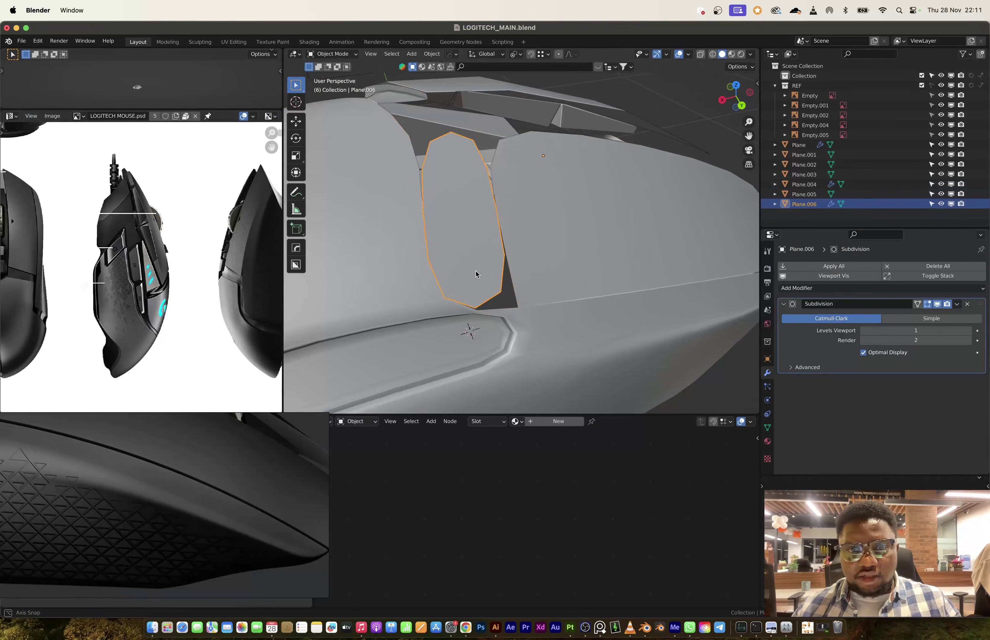
{"action": "key", "text": "Tab"}
{"action": "key", "text": "alt+q"}
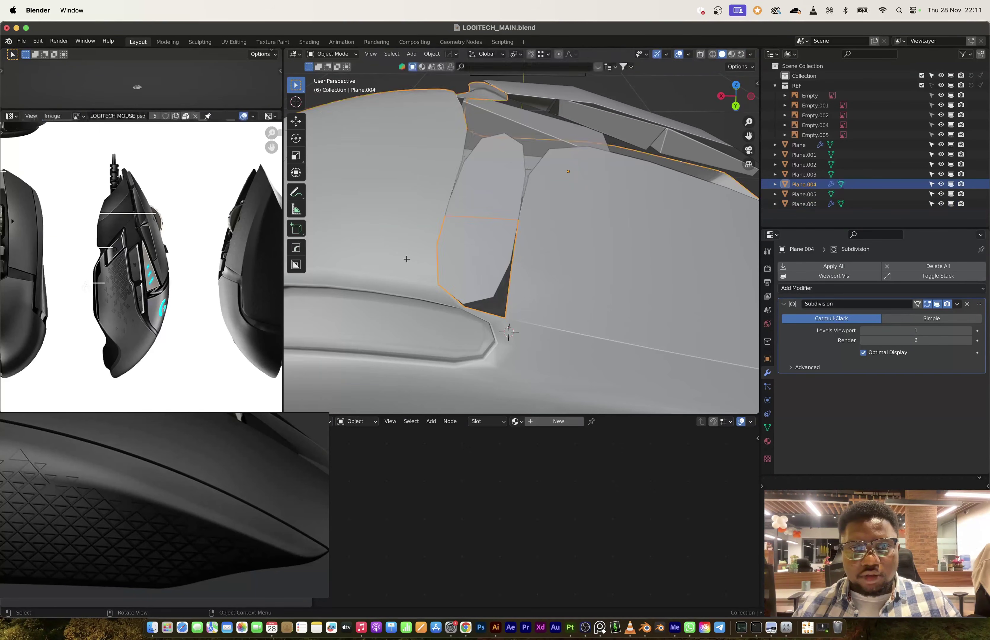
{"action": "key", "text": "g"}
{"action": "key", "text": "g"}
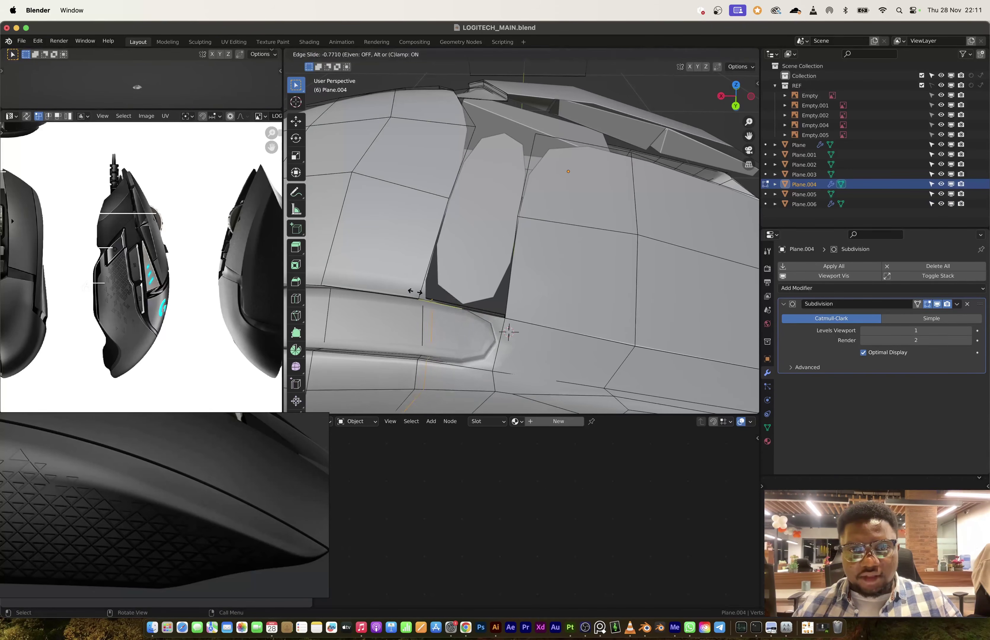
{"action": "left_click", "coordinate": [409, 291]}
{"action": "key", "text": "Tab"}
Edit the separated strip and add supporting edge loops near both short ends, with slide factors 0.944 and -0.948.
{"action": "middle_click_drag", "start_coordinate": [410, 291], "coordinate": [533, 299]}
{"action": "left_click", "coordinate": [469, 250]}
{"action": "key", "text": "Tab"}
{"action": "key", "text": "g"}
{"action": "key", "text": "g"}
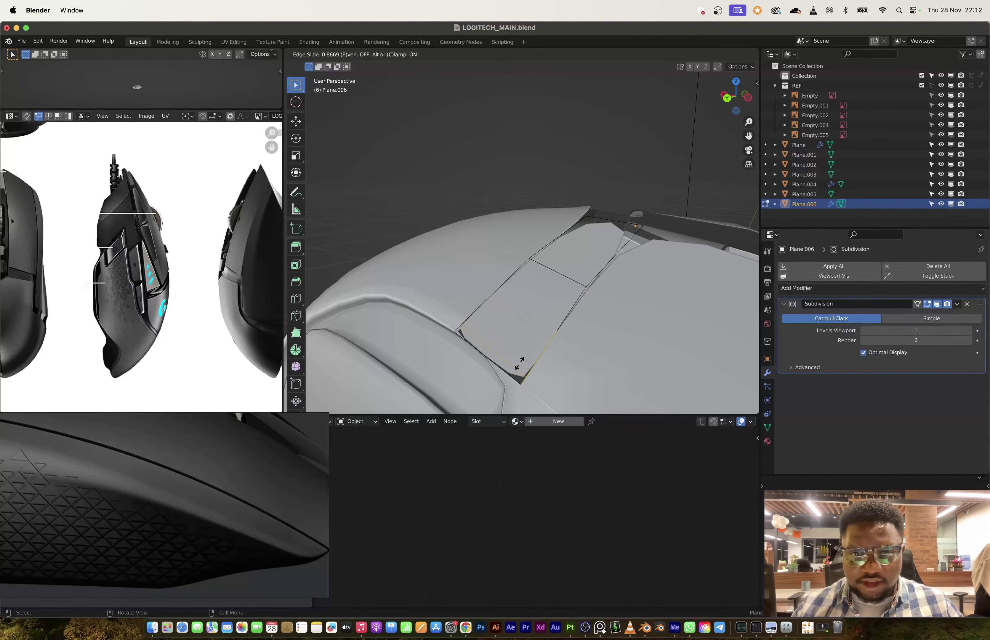
{"action": "left_click", "coordinate": [517, 367]}
{"action": "key", "text": "ctrl+r"}
{"action": "left_click", "coordinate": [604, 262]}
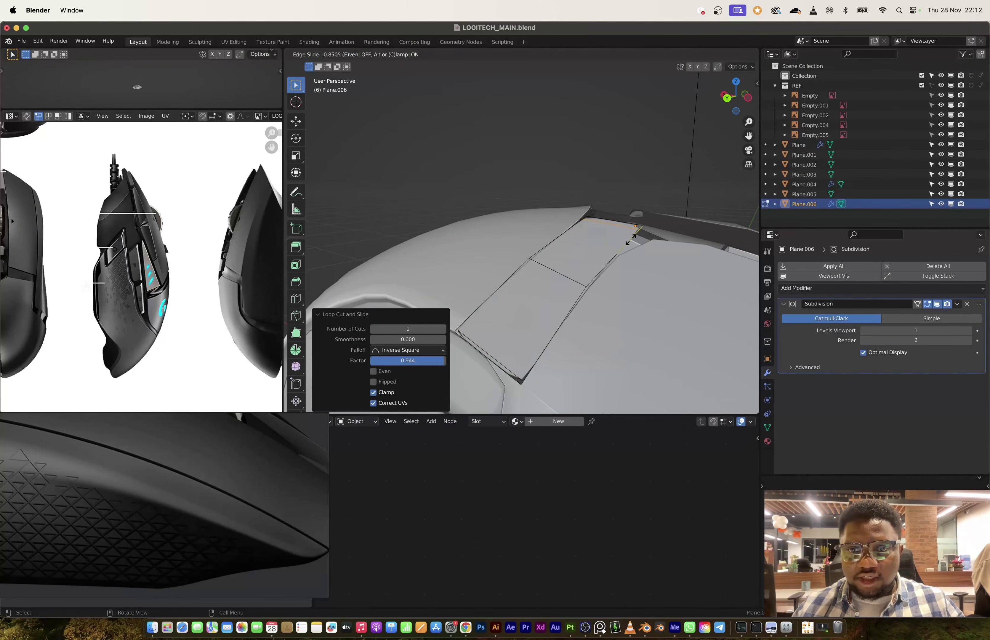
{"action": "left_click", "coordinate": [632, 240]}
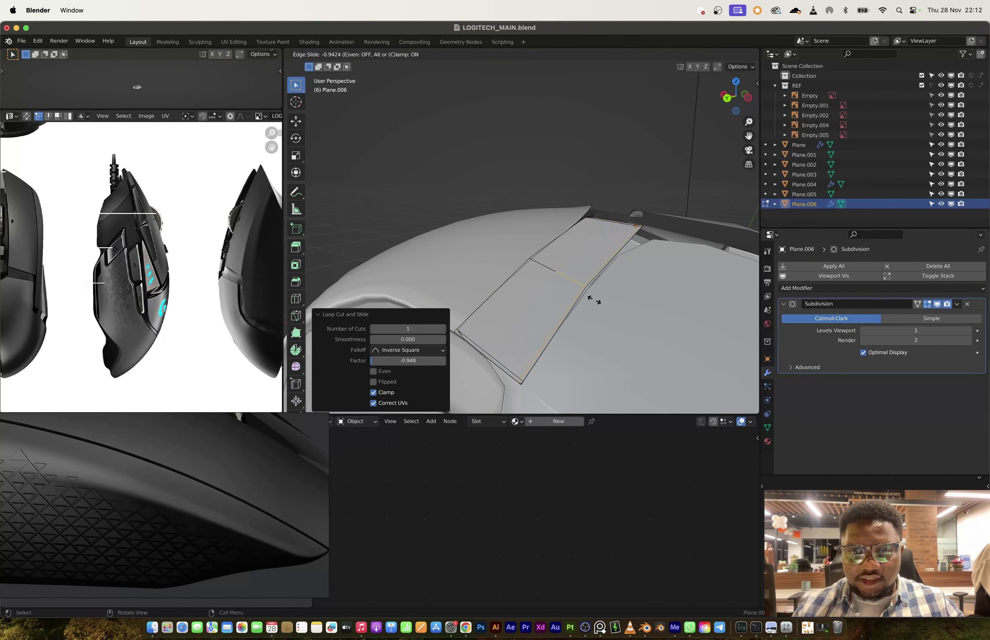
Slide supporting edge loops close to the strip's two long sides so its outline stays straight under subdivision.
{"action": "key", "text": "g"}
{"action": "key", "text": "g"}
{"action": "left_click", "coordinate": [540, 270]}
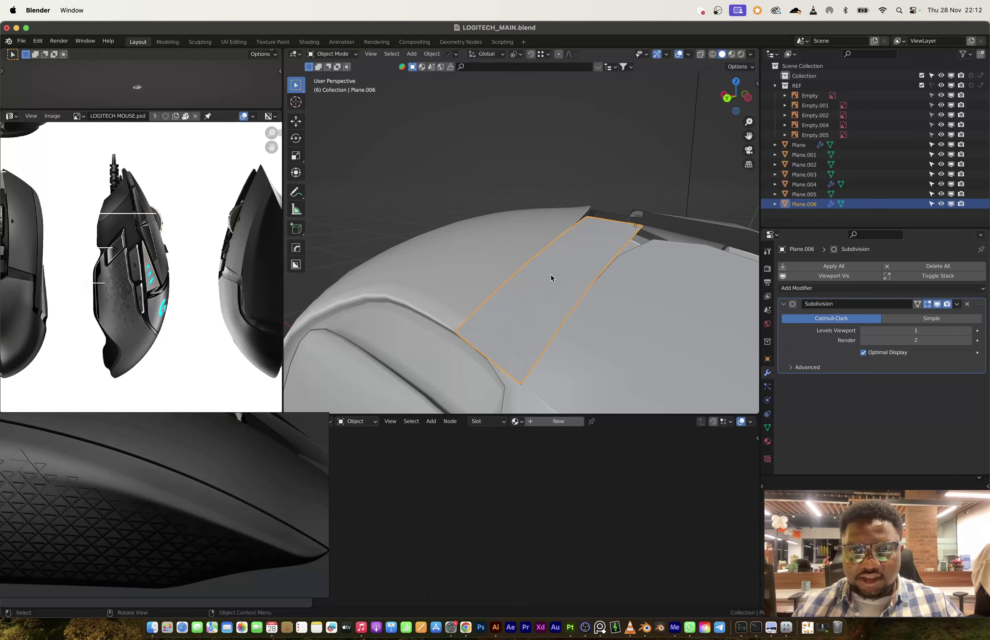
Extrude all of the strip's faces along their normals with an offset of -0.346 m and leave mesh editing.
{"action": "key", "text": "a"}
{"action": "middle_click_drag", "start_coordinate": [551, 278], "coordinate": [599, 318]}
{"action": "key", "text": "alt+e"}
{"action": "left_click", "coordinate": [599, 320]}
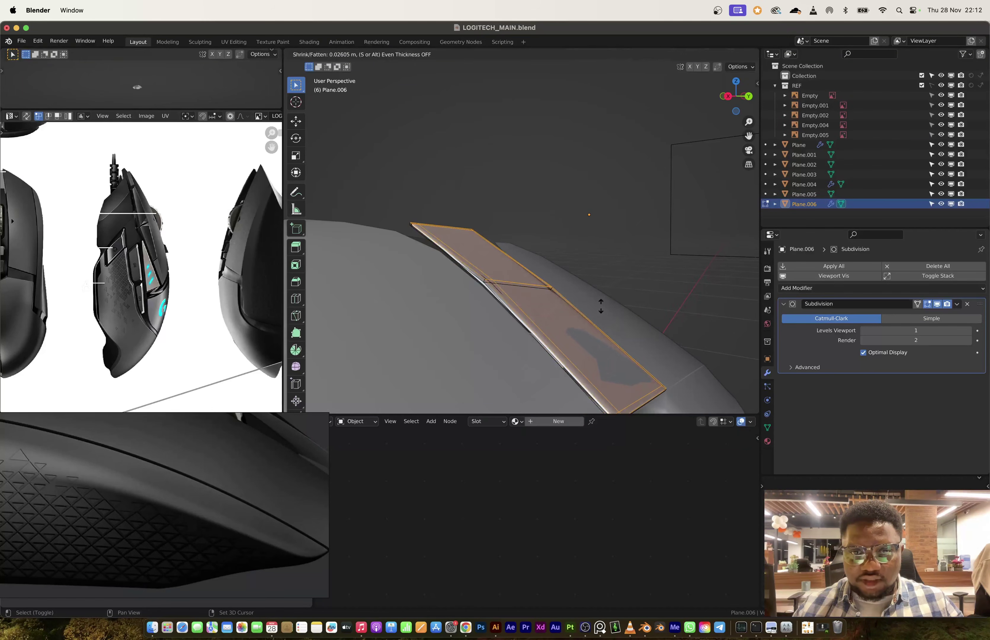
{"action": "left_click", "coordinate": [535, 144]}
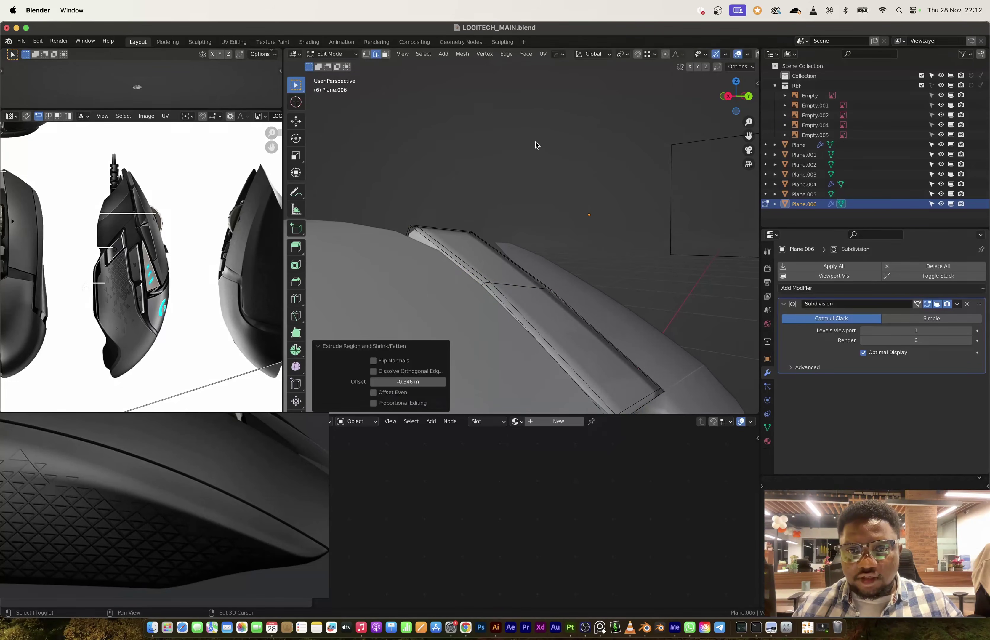
{"action": "key", "text": "Tab"}
Join the opposite body panel object into the shell object and reveal the joined mesh's hidden parts.
{"action": "middle_click_drag", "start_coordinate": [556, 287], "coordinate": [546, 226]}
{"action": "left_click", "coordinate": [603, 218]}
{"action": "left_click", "coordinate": [610, 202], "text": "shift"}
{"action": "key", "text": "ctrl+j"}
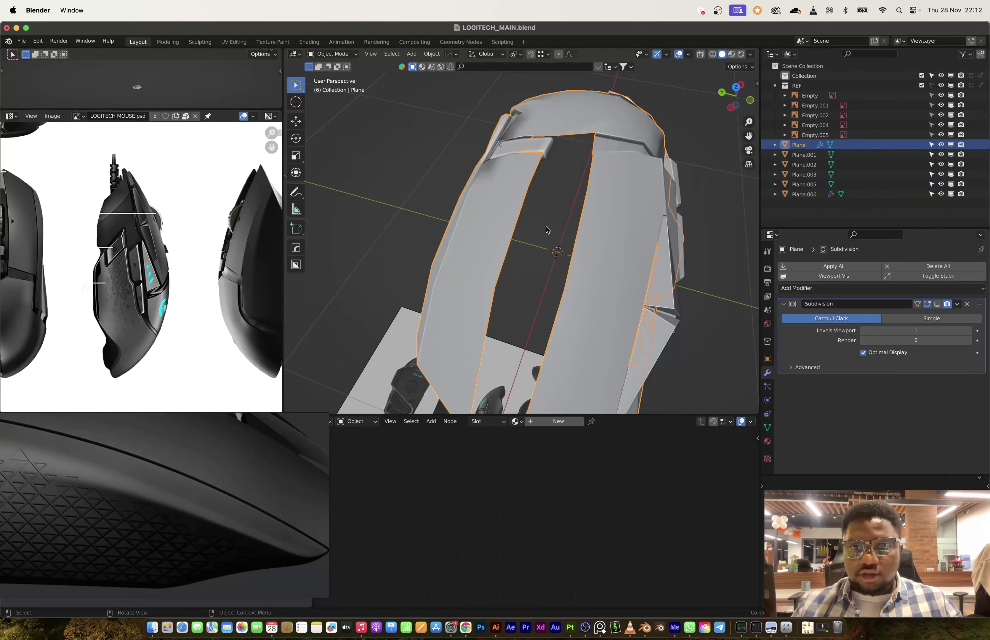
{"action": "key", "text": "ctrl+z"}
{"action": "left_click", "coordinate": [507, 200], "text": "shift"}
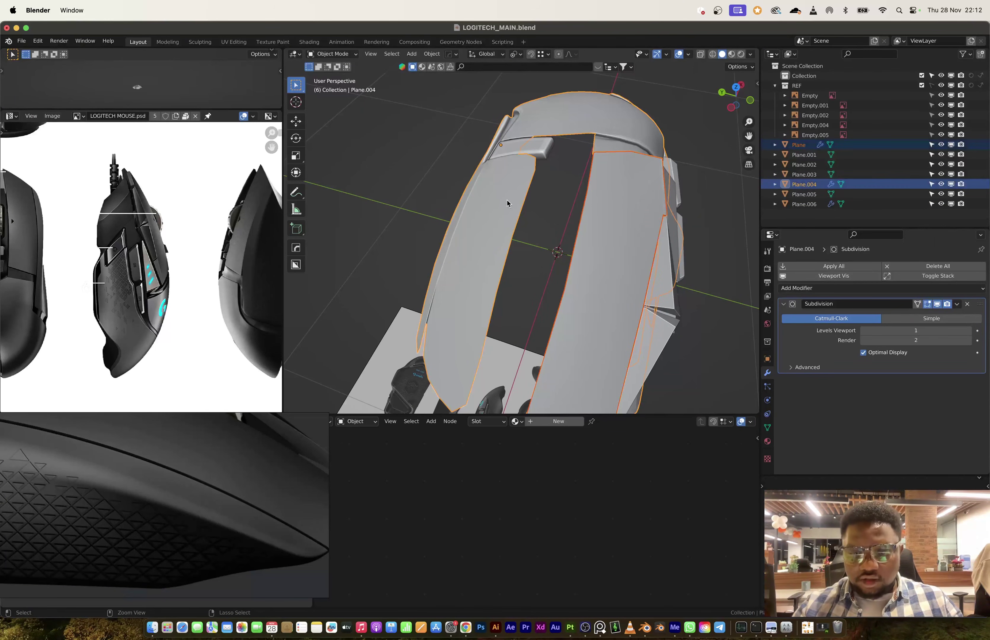
{"action": "key", "text": "ctrl+j"}
{"action": "key", "text": "Tab"}
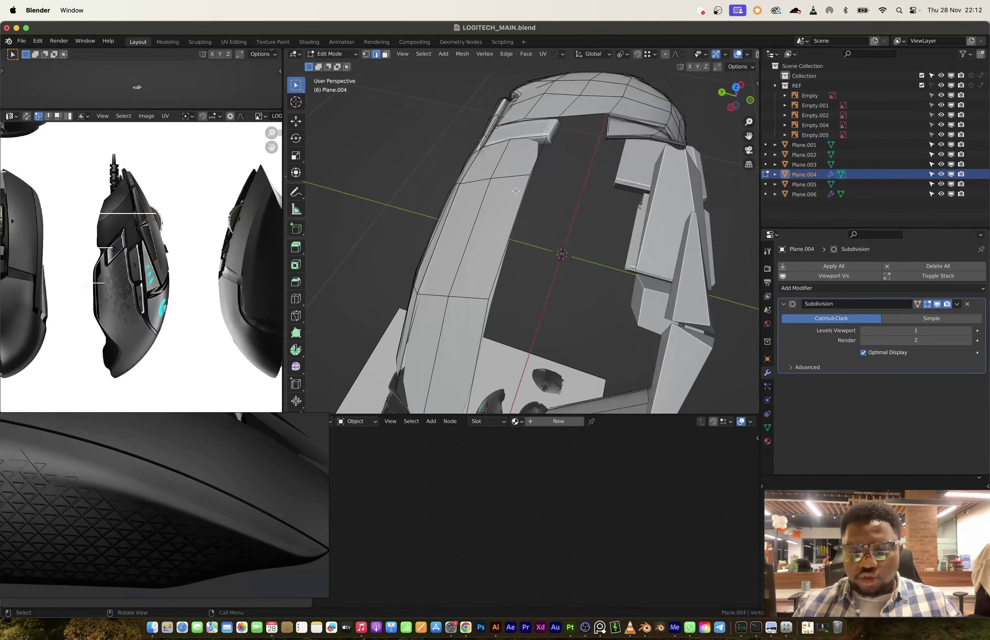
{"action": "key", "text": "alt+h"}
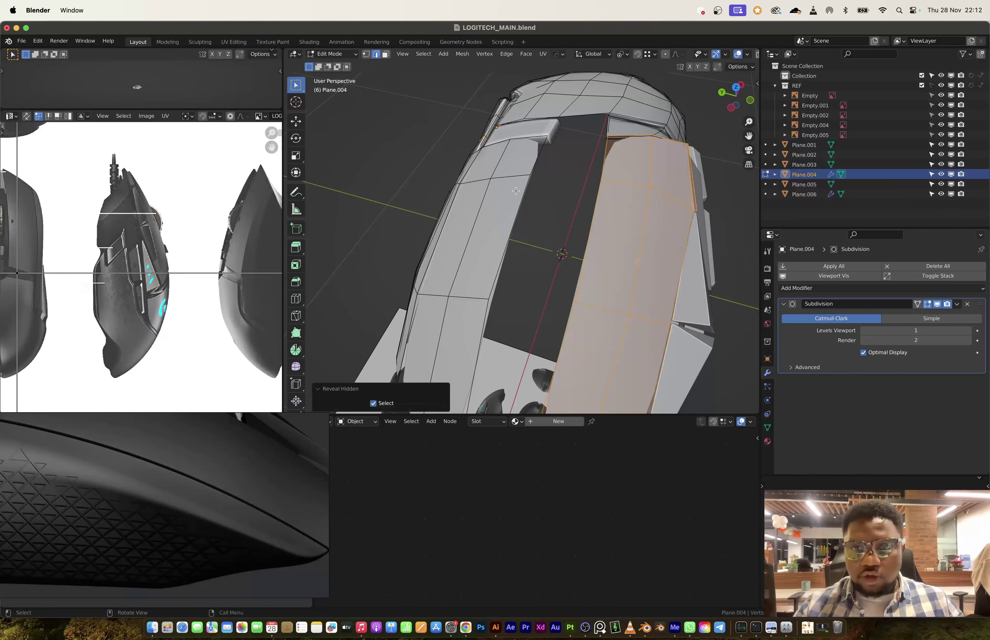
Duplicate the inner edge loops of both shell panels along the central gap in place and separate them into their own object.
{"action": "left_click", "coordinate": [735, 87]}
{"action": "scroll", "coordinate": [502, 229], "scroll_direction": "up", "scroll_amount": 5}
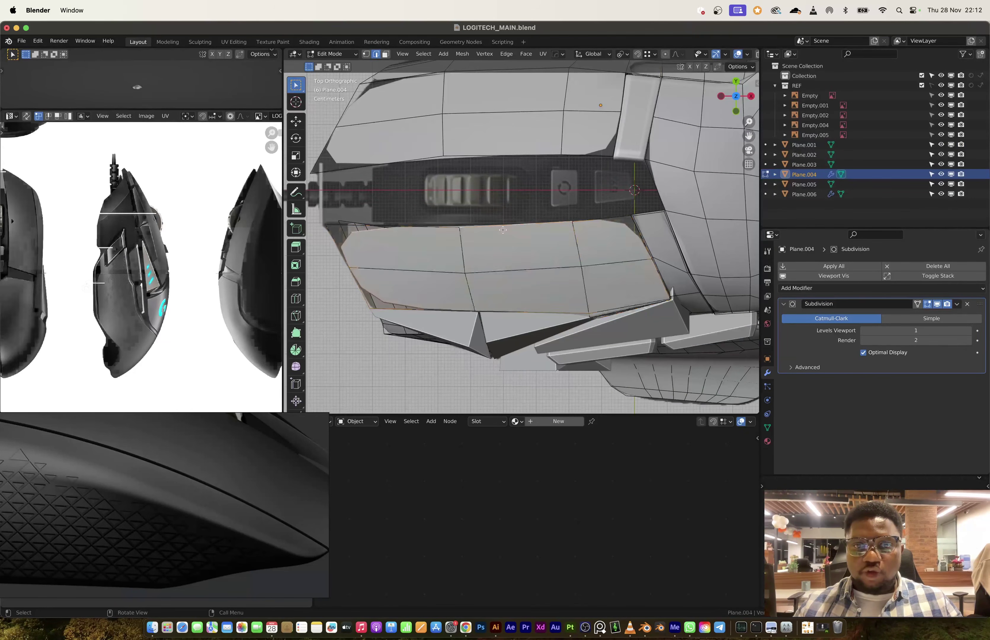
{"action": "left_click", "coordinate": [502, 226], "text": "alt"}
{"action": "left_click", "coordinate": [492, 155], "text": "alt+shift"}
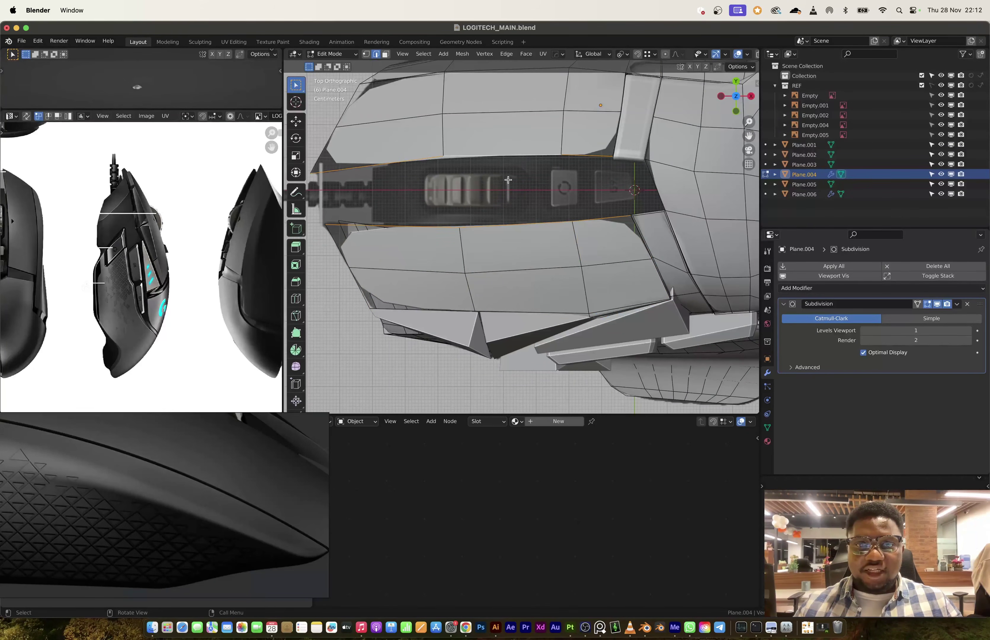
{"action": "key", "text": "shift+d"}
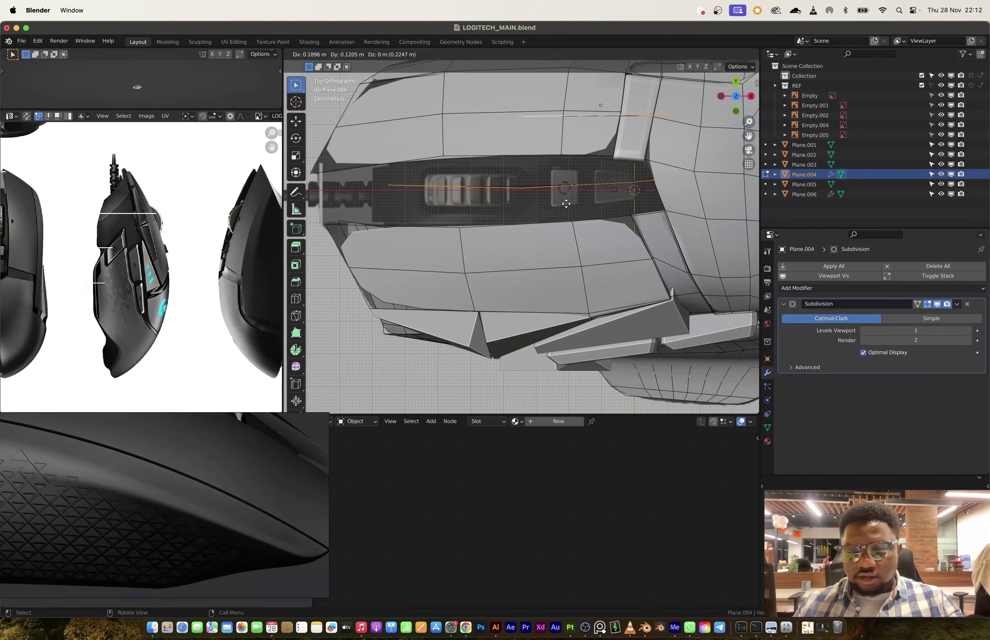
{"action": "key", "text": "Escape"}
{"action": "key", "text": "p"}
{"action": "left_click", "coordinate": [566, 205]}
{"action": "key", "text": "Tab"}
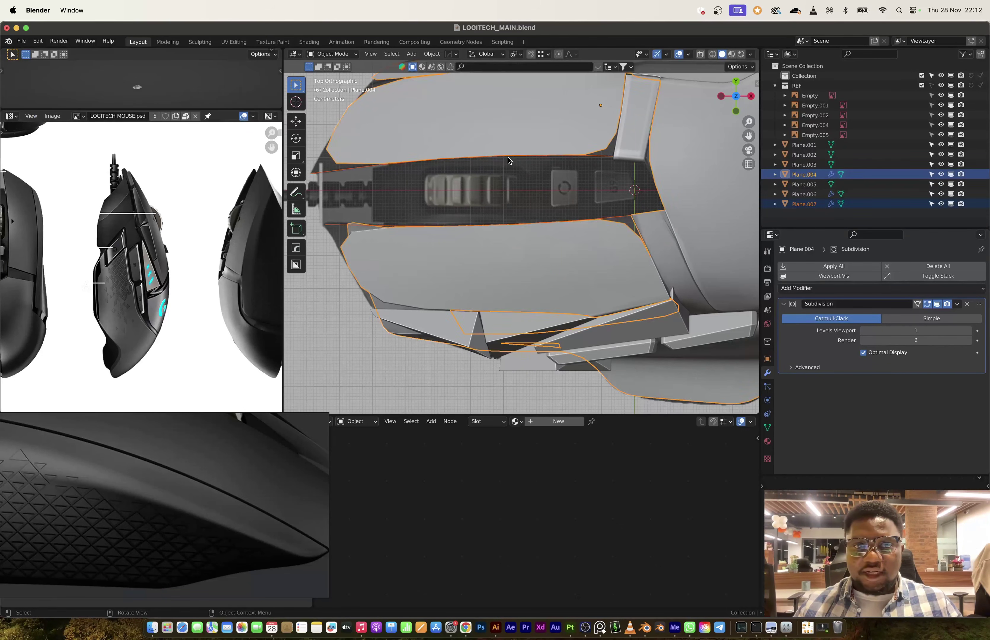
Edit the separated edges and fill the gap between them with faces along the strip, starting at the cable end.
{"action": "left_click", "coordinate": [508, 158]}
{"action": "left_click", "coordinate": [508, 157]}
{"action": "key", "text": "Tab"}
{"action": "middle_click_drag", "start_coordinate": [438, 193], "coordinate": [549, 176], "text": "shift"}
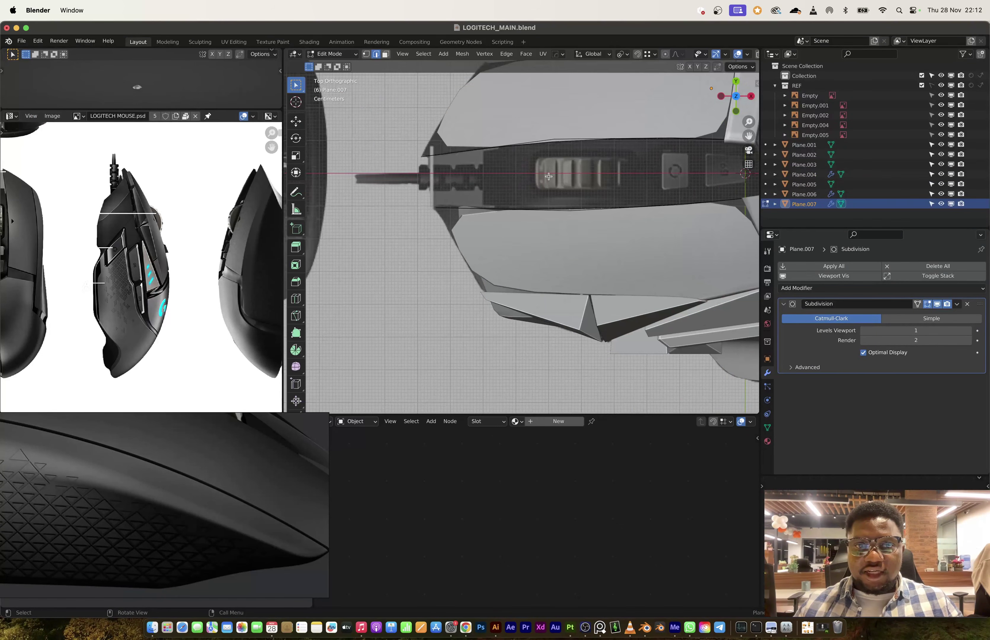
{"action": "key", "text": "1"}
{"action": "left_click_drag", "start_coordinate": [420, 146], "coordinate": [468, 229]}
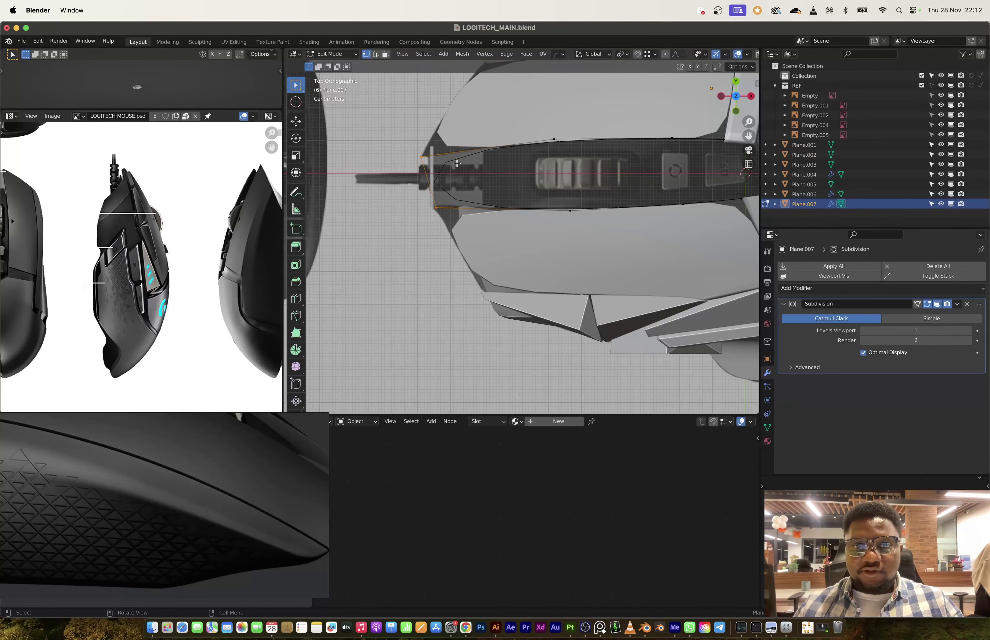
{"action": "key", "text": "f"}
{"action": "key", "text": "f"}
{"action": "key", "text": "f"}
{"action": "key", "text": "alt+z"}
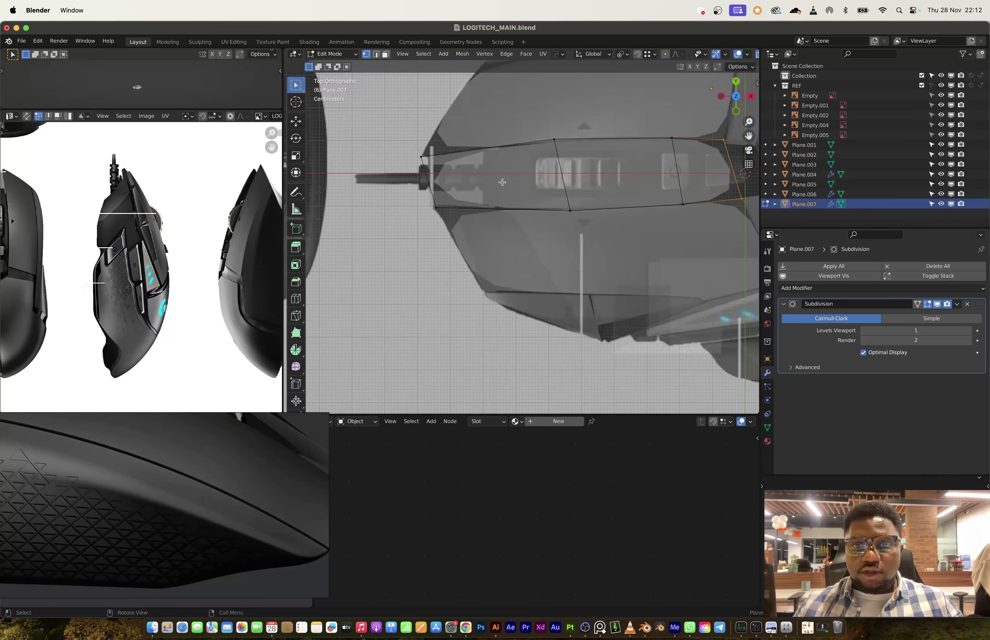
Add one loop cut across the strip's cable-end face and straighten it with a vertex slide of 0.256.
{"action": "scroll", "coordinate": [502, 182], "scroll_direction": "up", "scroll_amount": 2}
{"action": "key", "text": "ctrl+r"}
{"action": "left_click", "coordinate": [491, 198]}
{"action": "left_click", "coordinate": [489, 199]}
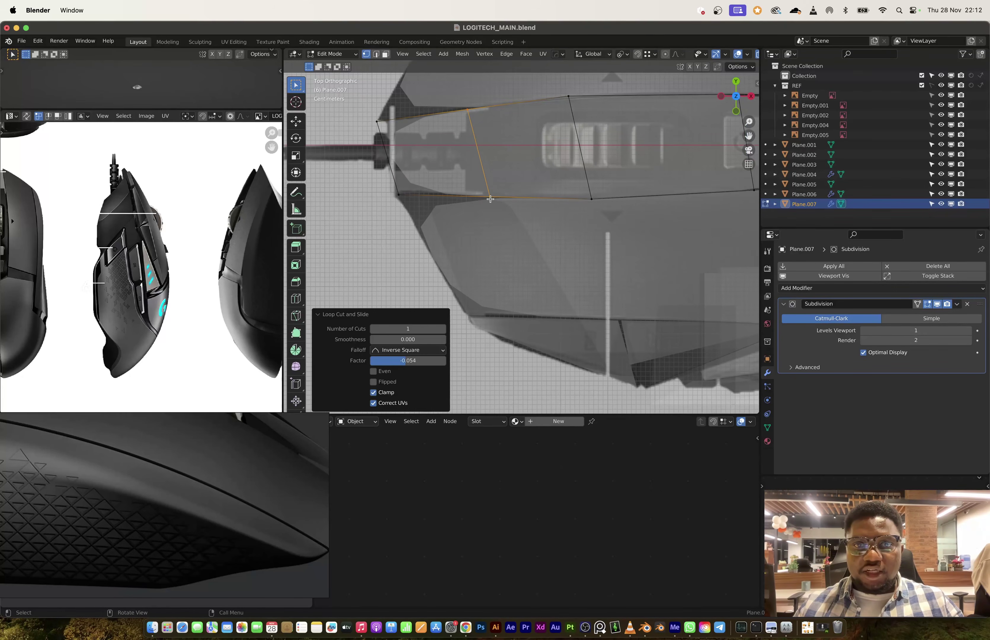
{"action": "left_click", "coordinate": [490, 199]}
{"action": "key", "text": "shift+v"}
{"action": "left_click", "coordinate": [535, 193]}
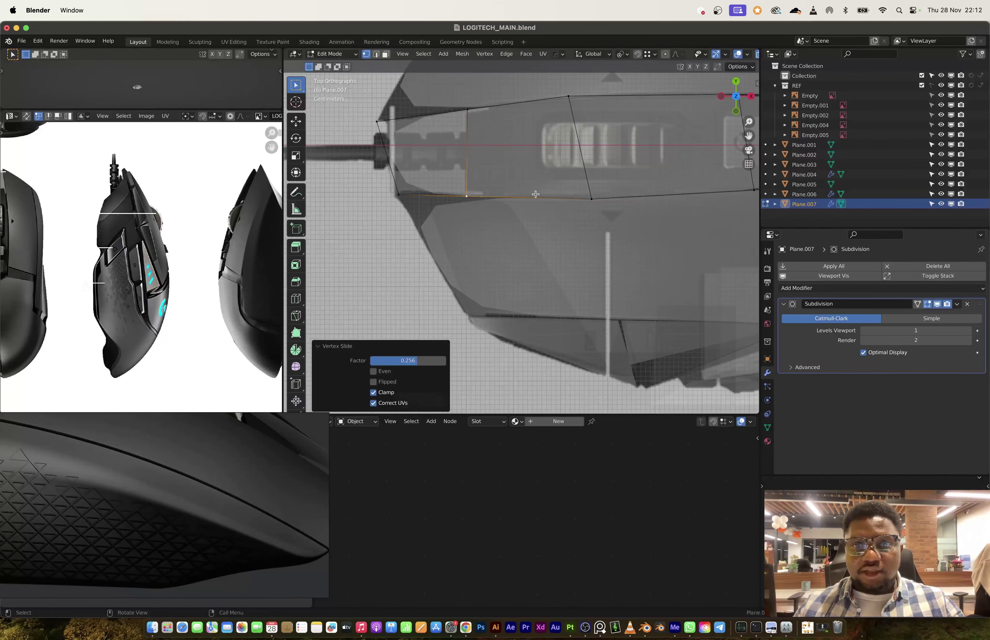
Straighten the cross edge near the scroll wheel with a vertex slide of 0.180 and edge-slide it by -0.351 toward the cable end.
{"action": "left_click", "coordinate": [596, 198]}
{"action": "key", "text": "shift+v"}
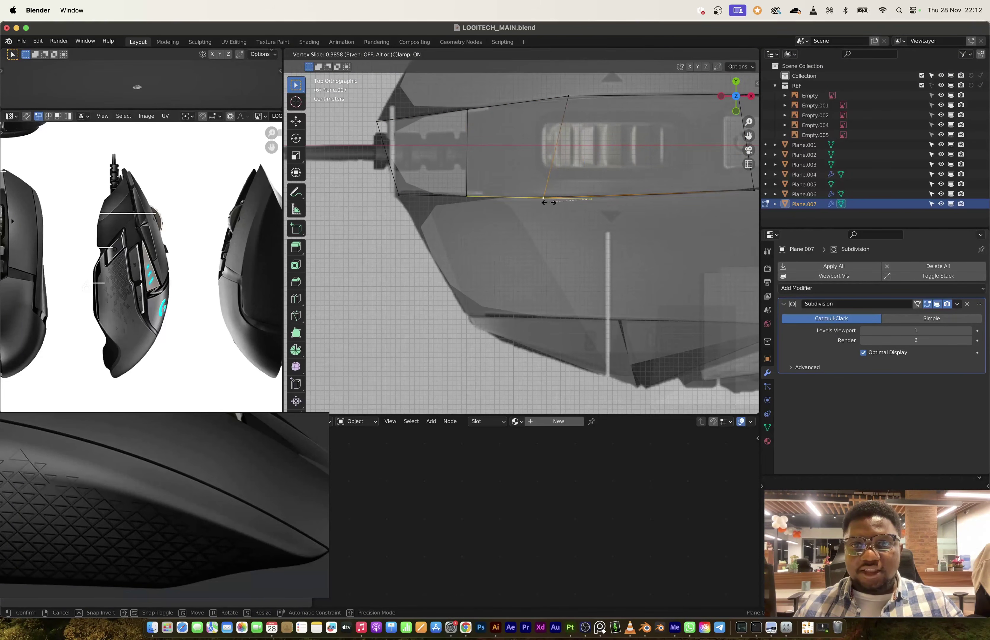
{"action": "left_click", "coordinate": [566, 207]}
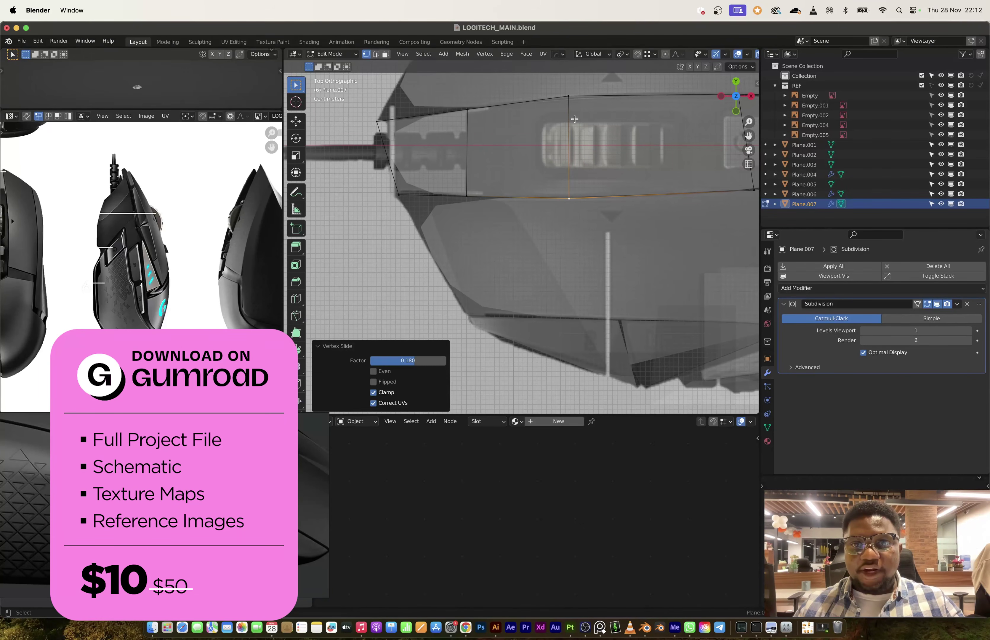
{"action": "left_click", "coordinate": [569, 175], "text": "alt"}
{"action": "key", "text": "g"}
{"action": "key", "text": "g"}
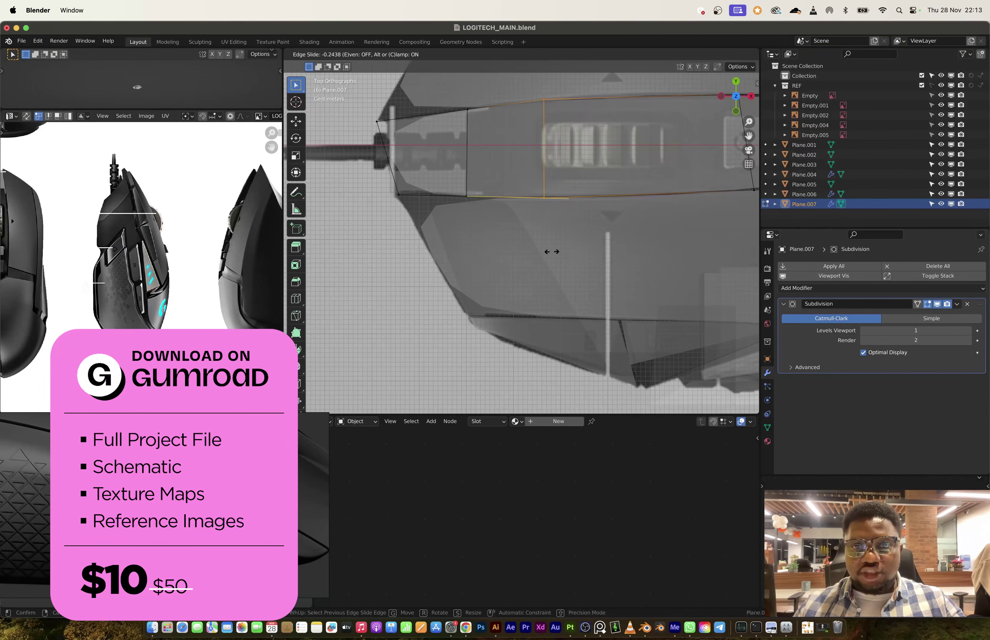
{"action": "left_click", "coordinate": [541, 251]}
Slide one end vertex of the cross edge at the centre button so the edge runs nearly straight across the strip.
{"action": "middle_click_drag", "start_coordinate": [742, 110], "coordinate": [573, 108], "text": "shift"}
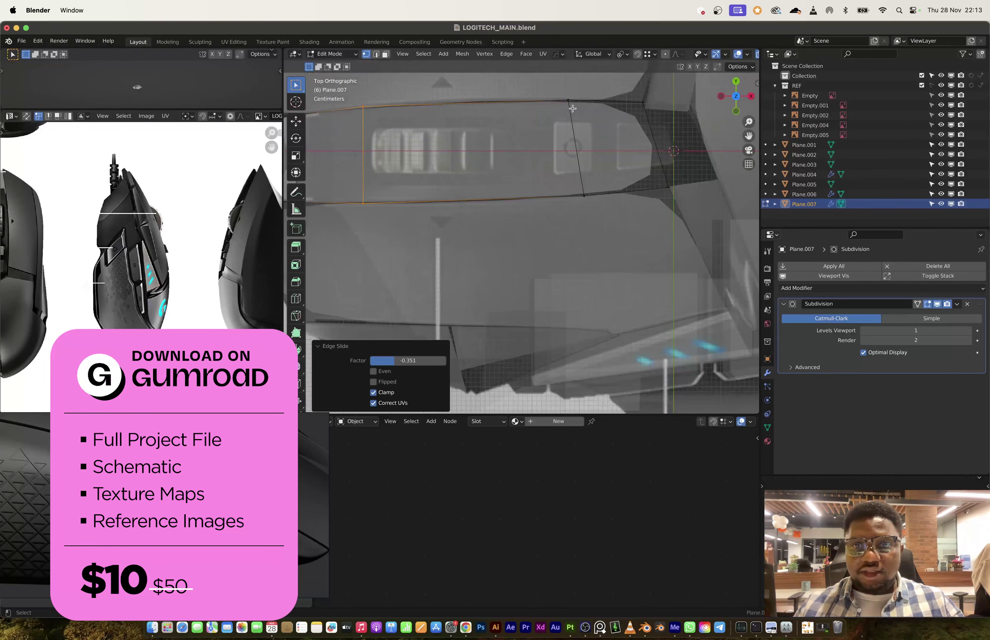
{"action": "left_click", "coordinate": [572, 97]}
{"action": "key", "text": "g"}
{"action": "key", "text": "g"}
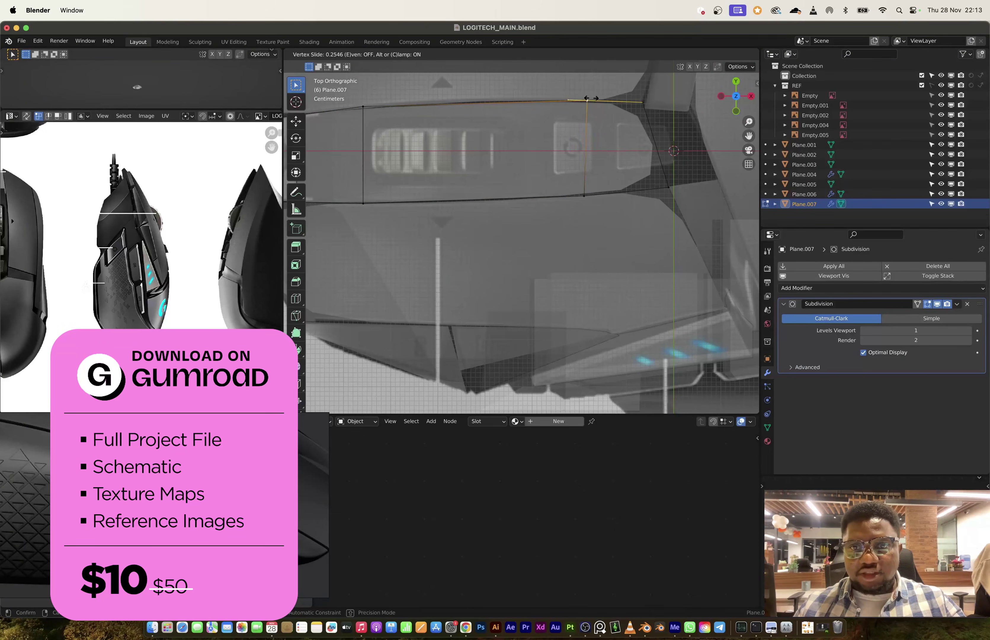
{"action": "left_click", "coordinate": [586, 98]}
Slide the cross edge to the rear side of the centre button and fine-tune its other end vertex.
{"action": "left_click", "coordinate": [583, 191], "text": "alt"}
{"action": "key", "text": "g"}
{"action": "key", "text": "g"}
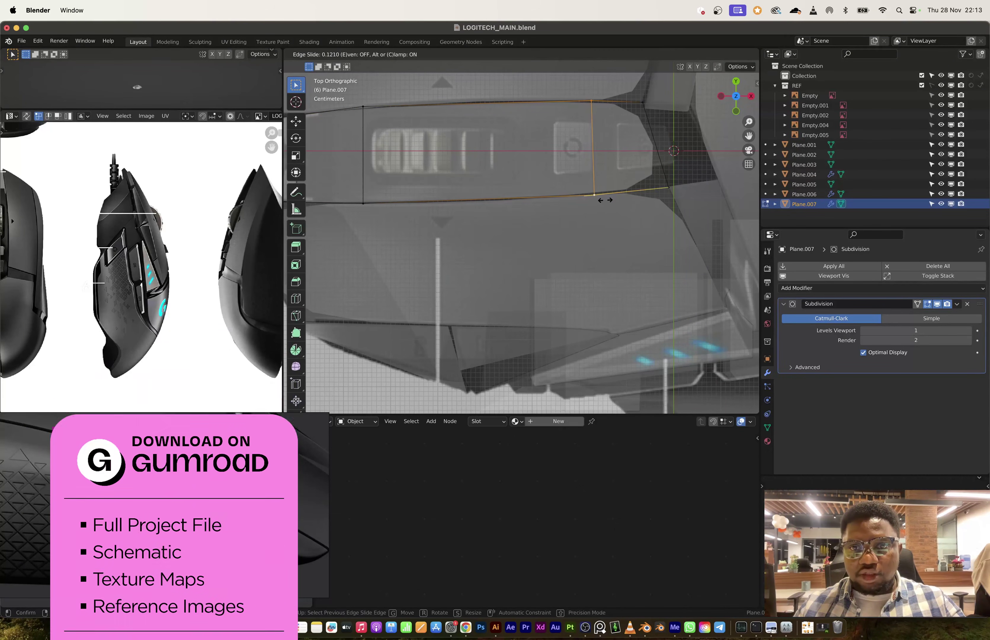
{"action": "left_click", "coordinate": [609, 202]}
{"action": "left_click", "coordinate": [598, 194]}
{"action": "key", "text": "g"}
{"action": "key", "text": "g"}
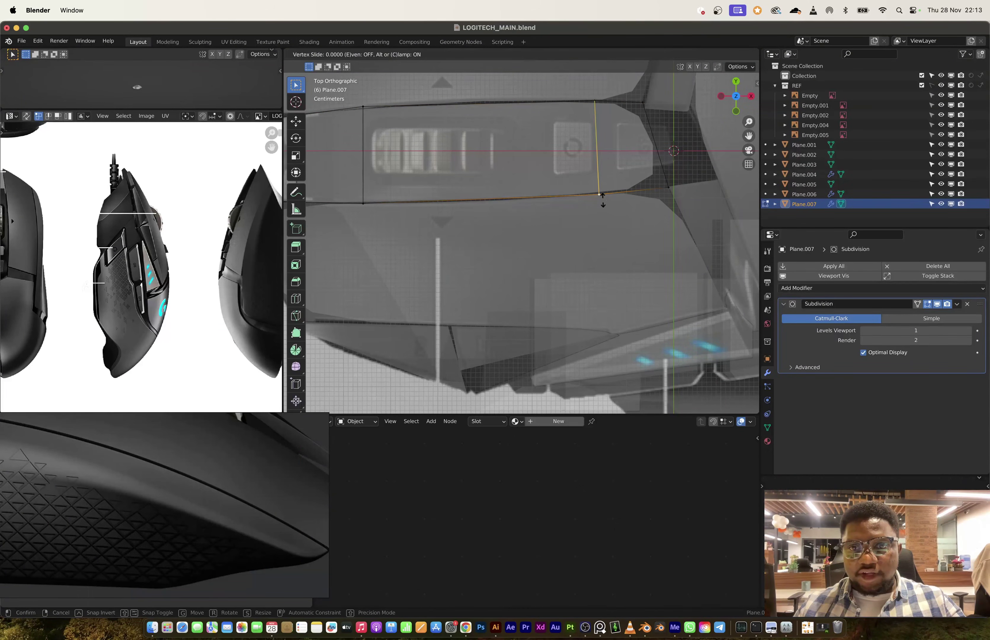
{"action": "left_click", "coordinate": [594, 198]}
Inset the central strip's face over the scroll wheel with a thickness of 0.08902 m.
{"action": "middle_click_drag", "start_coordinate": [438, 122], "coordinate": [606, 173]}
{"action": "key", "text": "3"}
{"action": "left_click", "coordinate": [570, 181]}
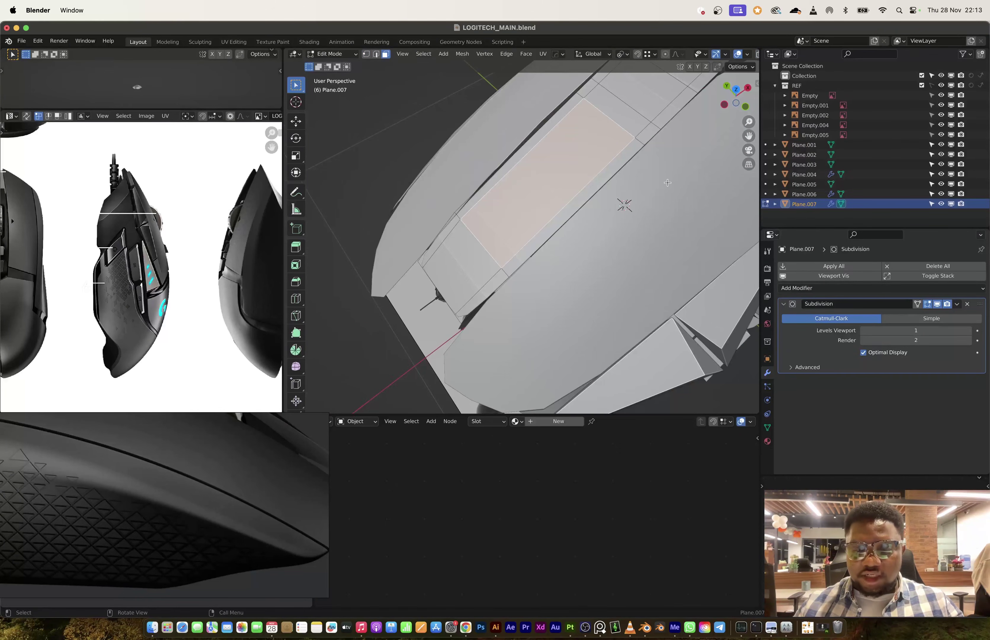
{"action": "key", "text": "i"}
{"action": "left_click", "coordinate": [677, 176]}
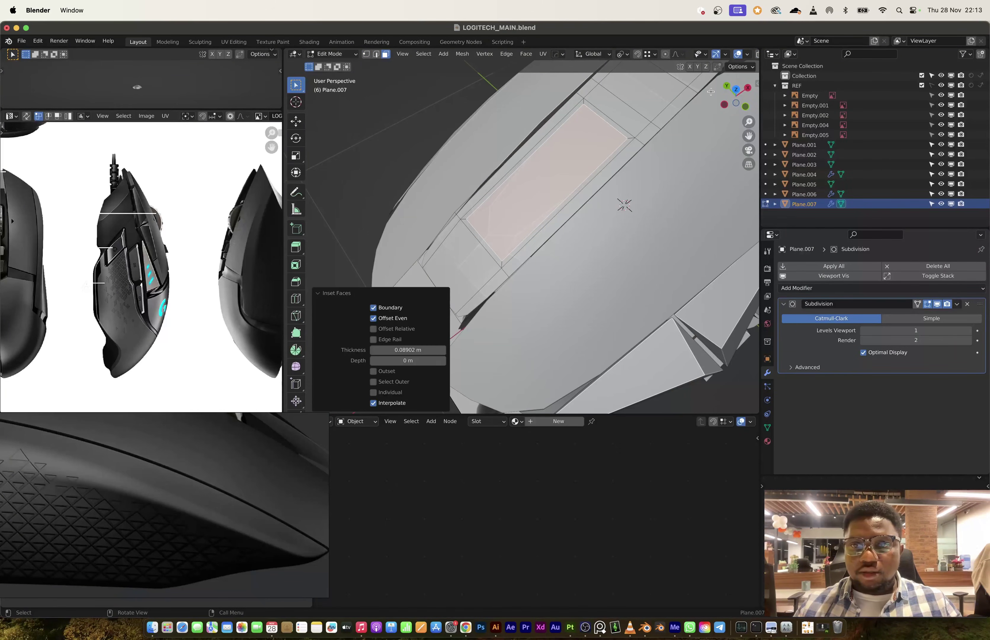
Extrude the inset scroll wheel face down by -0.10447 m along Z, then extrude it deeper to form the wheel slot.
{"action": "left_click", "coordinate": [735, 89]}
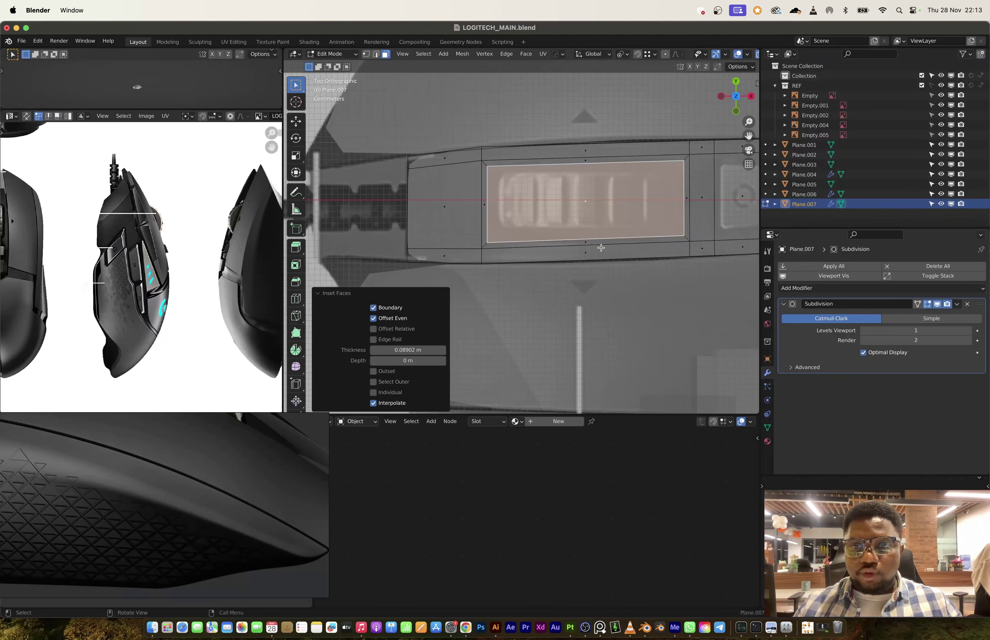
{"action": "middle_click_drag", "start_coordinate": [601, 247], "coordinate": [608, 236]}
{"action": "key", "text": "g"}
{"action": "key", "text": "z"}
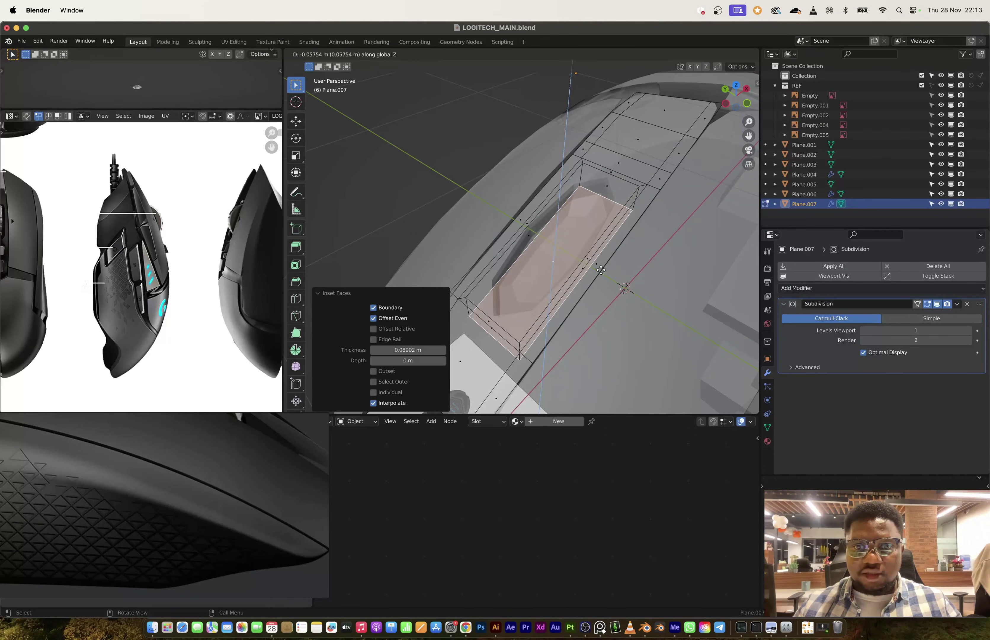
{"action": "left_click", "coordinate": [601, 287]}
{"action": "key", "text": "e"}
{"action": "key", "text": "z"}
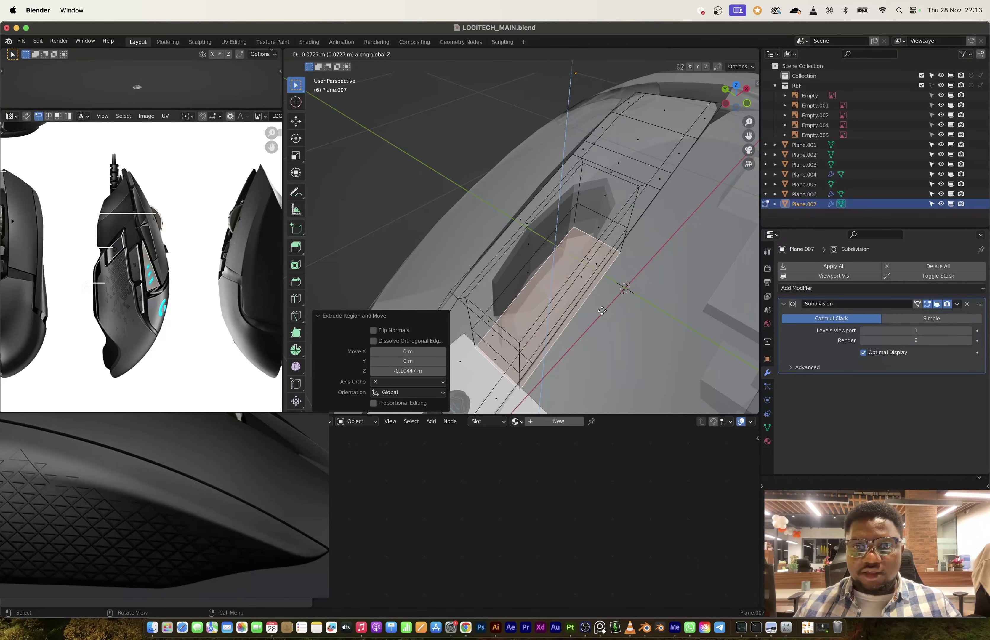
{"action": "key", "text": "Escape"}
{"action": "key", "text": "Tab"}
{"action": "middle_click_drag", "start_coordinate": [603, 261], "coordinate": [578, 260]}
{"action": "key", "text": "Tab"}
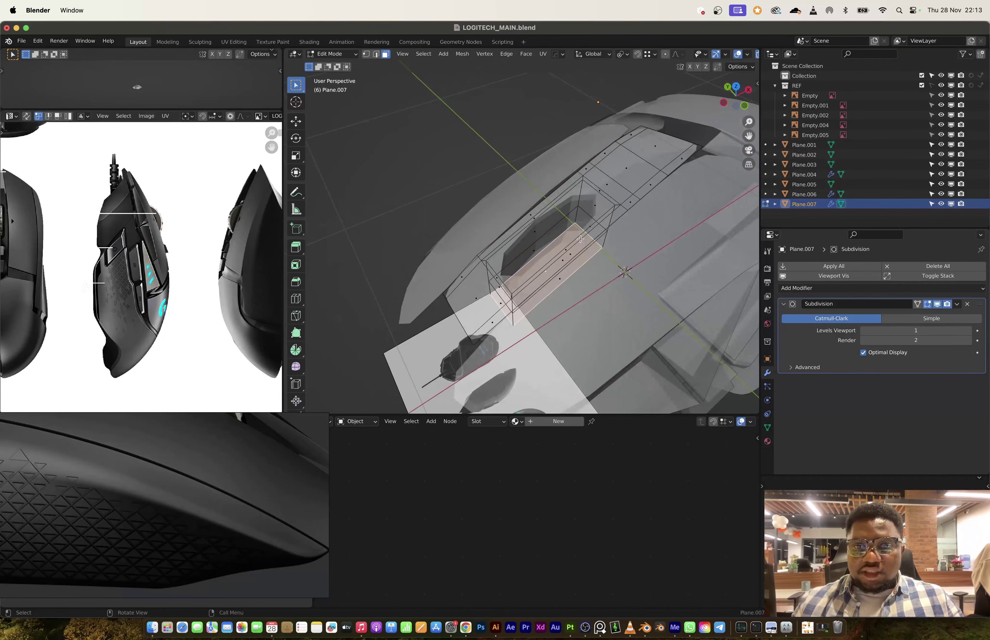
Add a centred loop cut across the wheel slot and bevel it out toward both ends of the slot.
{"action": "key", "text": "ctrl+r"}
{"action": "left_click", "coordinate": [573, 259]}
{"action": "right_click", "coordinate": [574, 260]}
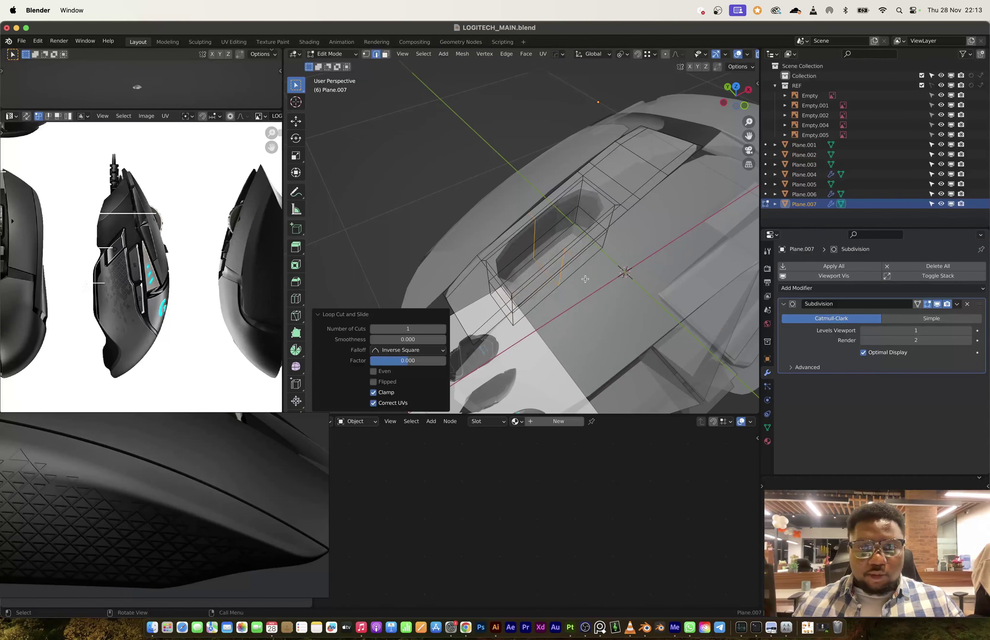
{"action": "key", "text": "ctrl+b"}
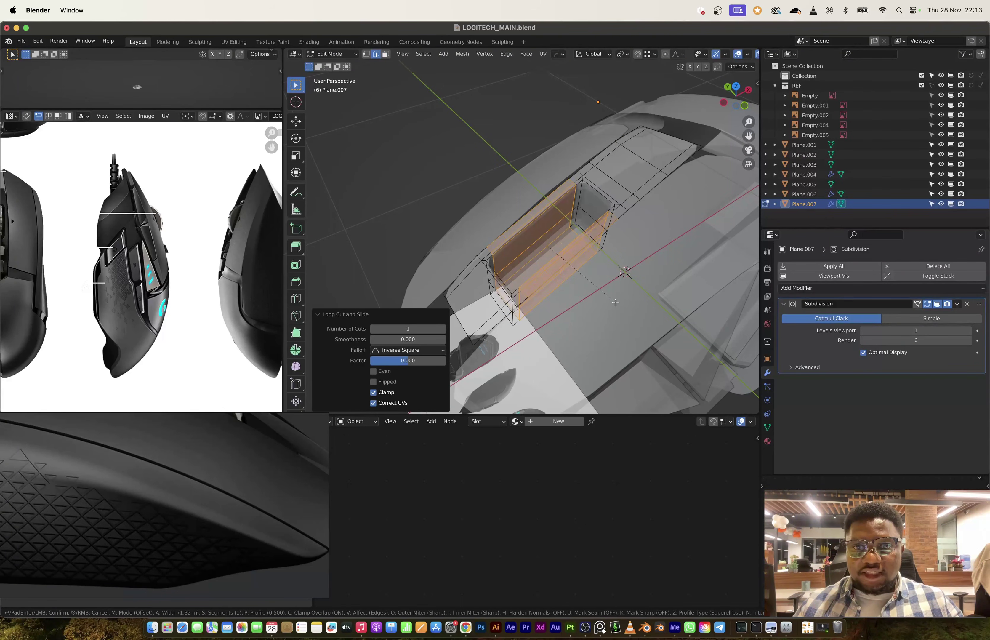
{"action": "key", "text": "Escape"}
Inset the strip's face over the centre button behind the wheel with a thickness of 0.08204 m.
{"action": "key", "text": "KP_7"}
{"action": "key", "text": "i"}
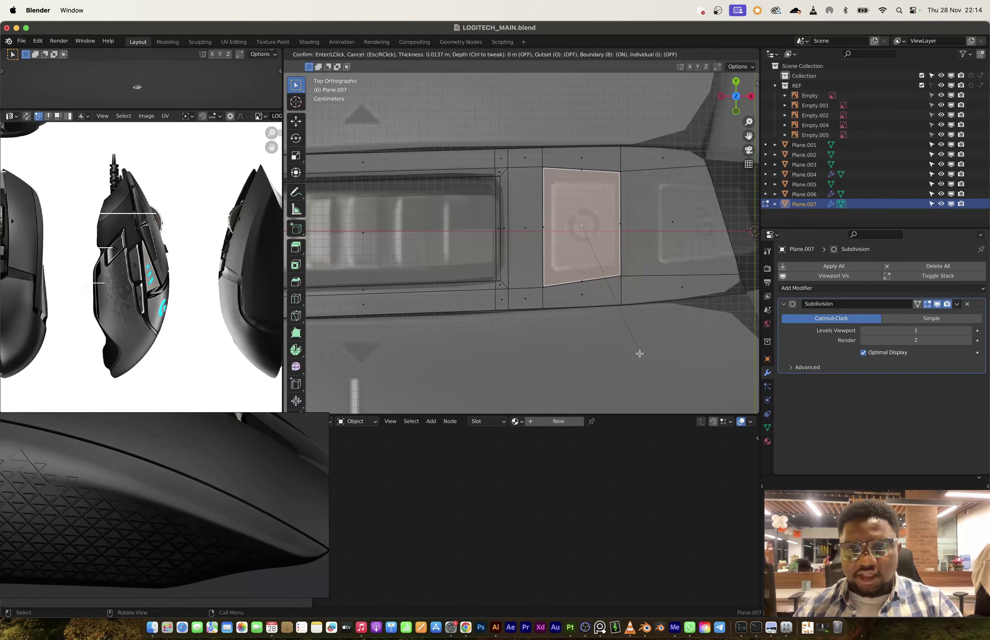
{"action": "left_click", "coordinate": [636, 348]}
{"action": "middle_click_drag", "start_coordinate": [636, 348], "coordinate": [614, 267]}
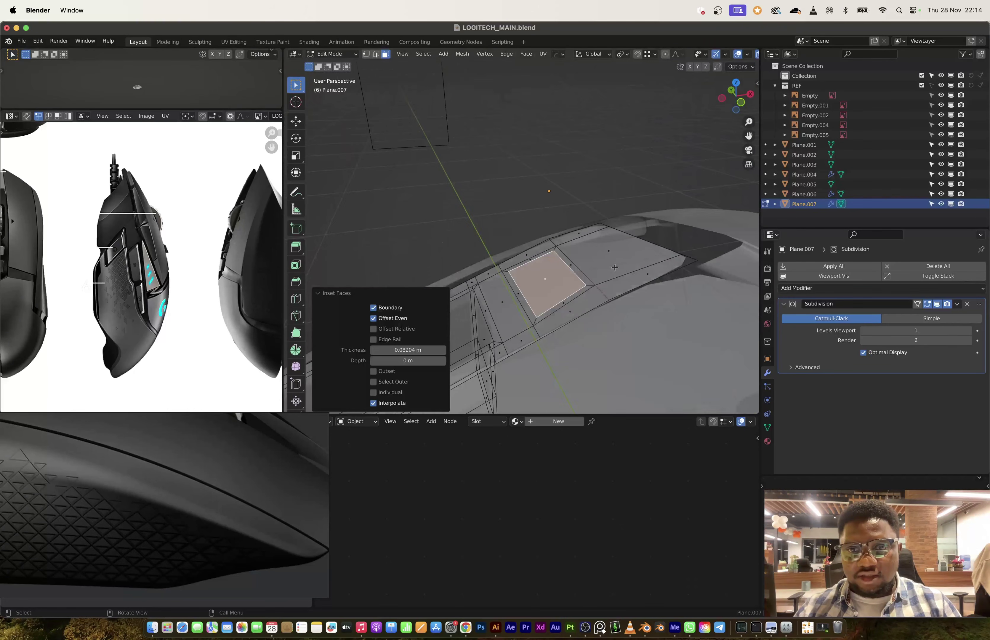
Extrude the inset button face along Z by -0.008556 m and again by -0.060902 m to form a recess.
{"action": "key", "text": "g"}
{"action": "key", "text": "z"}
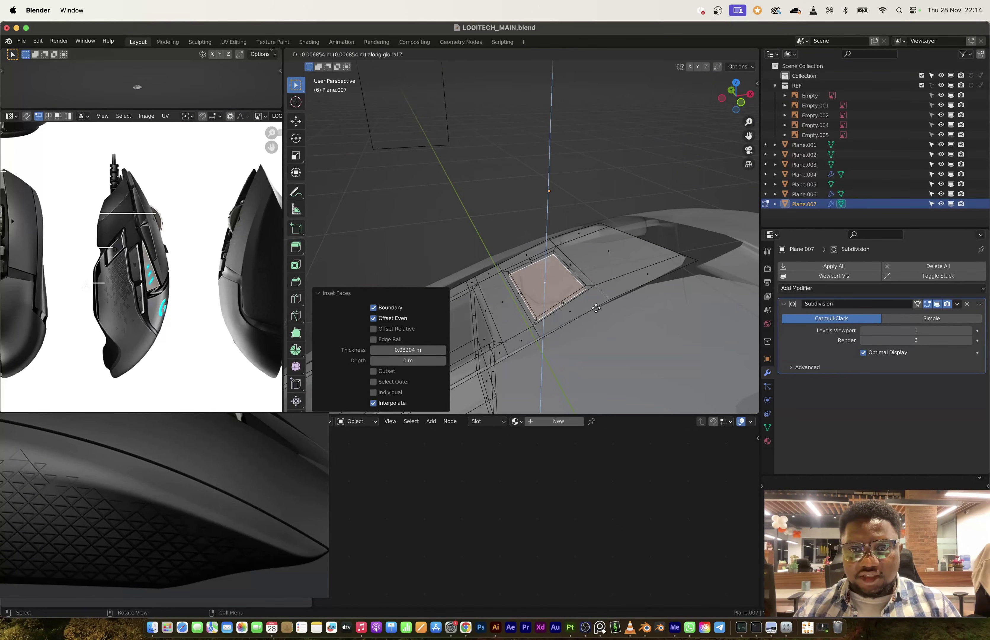
{"action": "left_click", "coordinate": [595, 307]}
{"action": "key", "text": "e"}
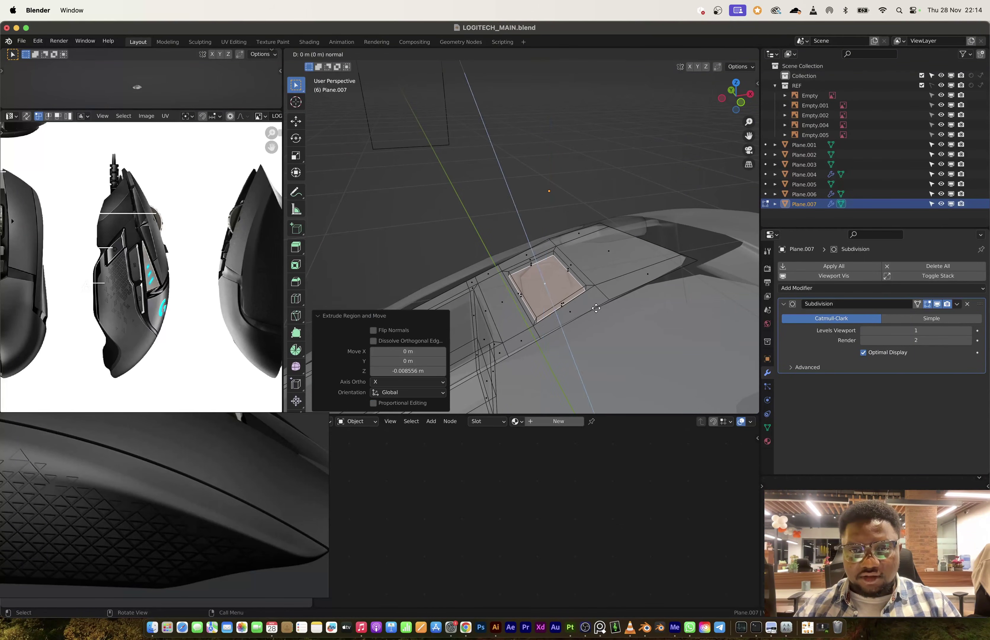
{"action": "key", "text": "z"}
{"action": "key", "text": "z"}
{"action": "key", "text": "z"}
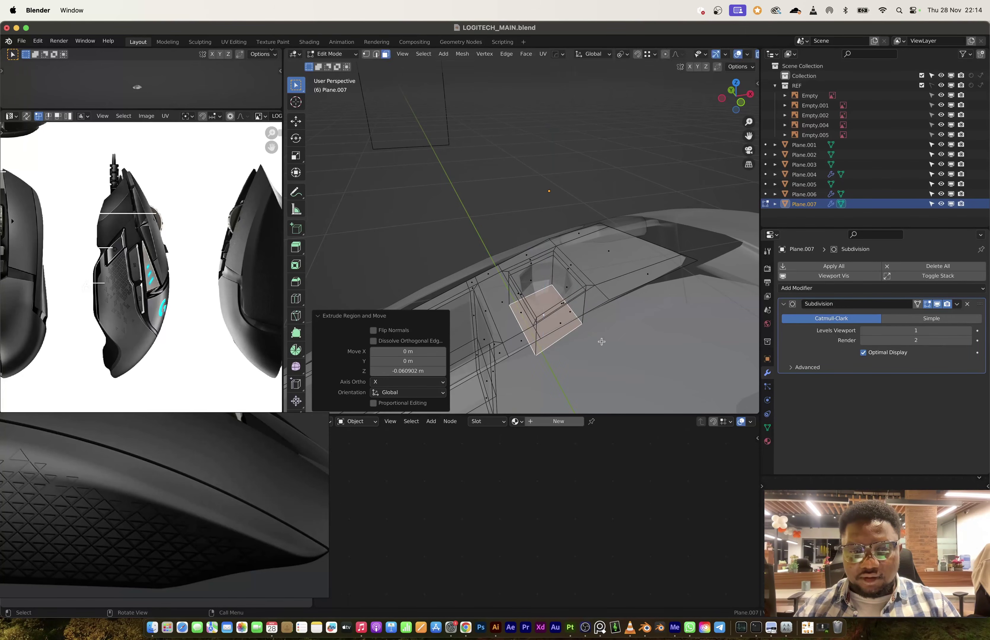
{"action": "key", "text": "z"}
{"action": "left_click", "coordinate": [601, 343]}
{"action": "key", "text": "Tab"}
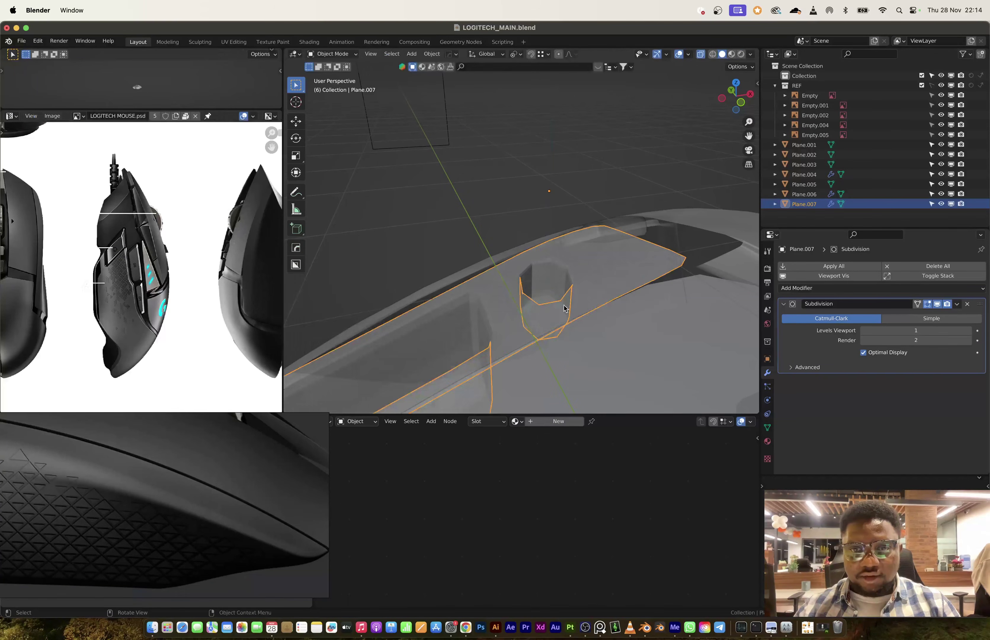
{"action": "middle_click_drag", "start_coordinate": [555, 257], "coordinate": [552, 285]}
Duplicate the floor faces of the middle button recess in place and separate them into a new object.
{"action": "key", "text": "Tab"}
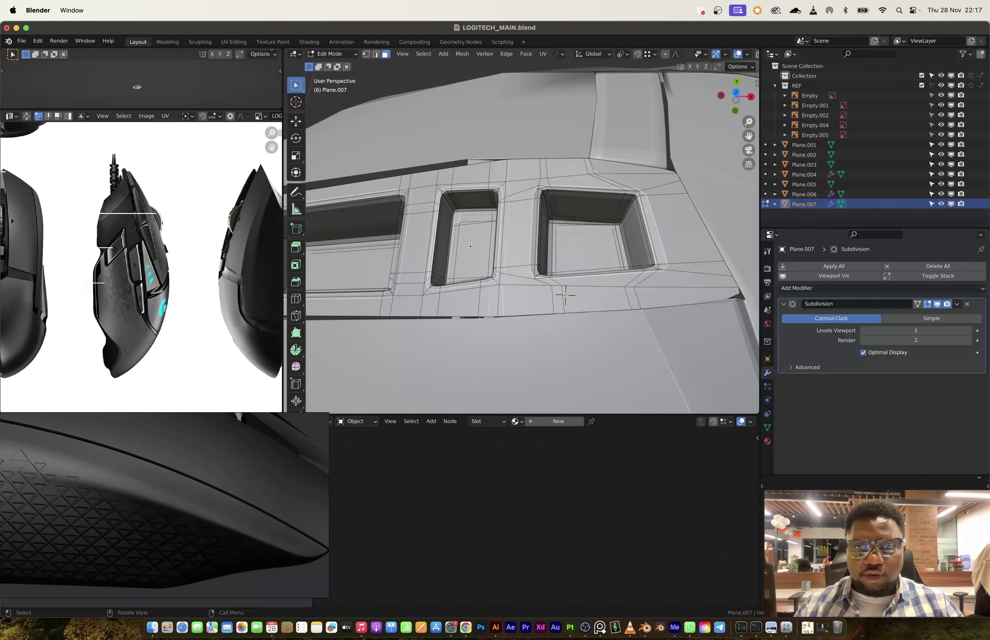
{"action": "middle_click_drag", "start_coordinate": [471, 245], "coordinate": [577, 248]}
{"action": "left_click", "coordinate": [501, 270], "text": "ctrl+shift"}
{"action": "key", "text": "g"}
{"action": "key", "text": "p"}
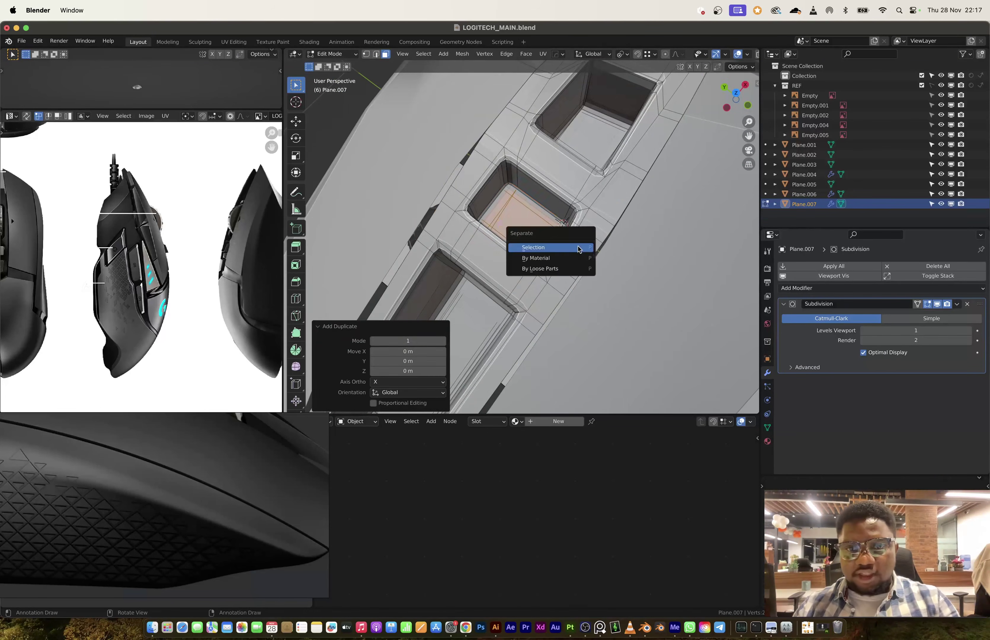
{"action": "left_click", "coordinate": [577, 248]}
{"action": "key", "text": "Tab"}
Extrude the separated middle button faces upward along Z by 0.091821 m so the button rises out of its recess.
{"action": "left_click", "coordinate": [525, 211]}
{"action": "key", "text": "Tab"}
{"action": "middle_click_drag", "start_coordinate": [542, 237], "coordinate": [565, 273]}
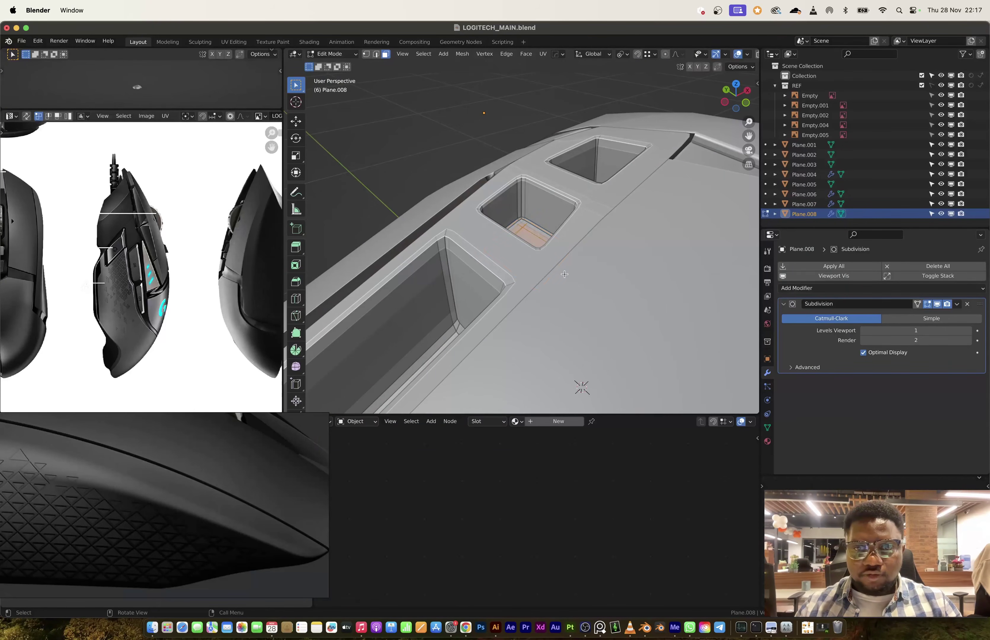
{"action": "key", "text": "alt+e"}
{"action": "left_click", "coordinate": [566, 277]}
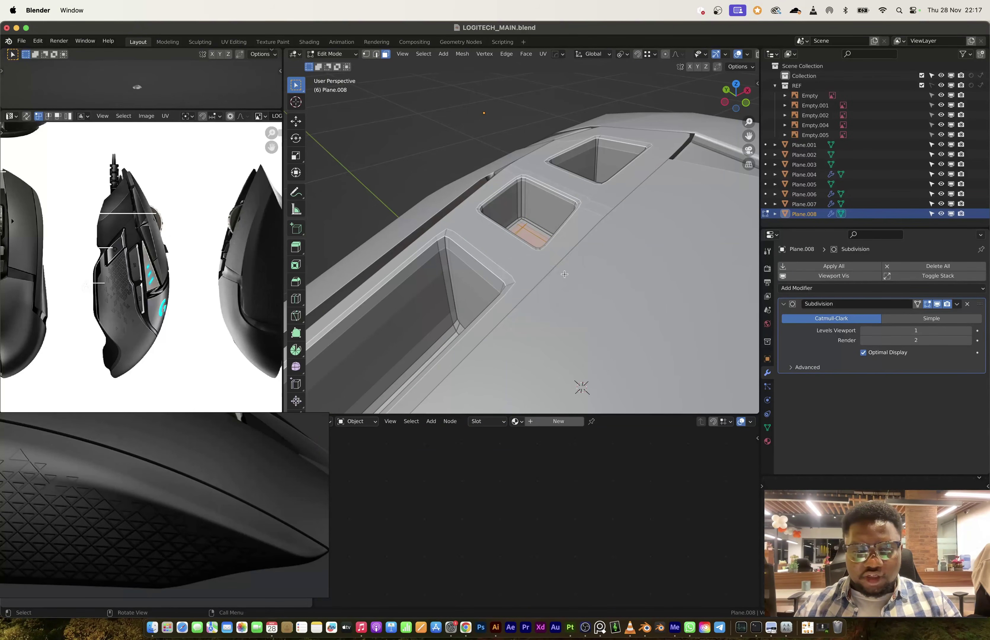
{"action": "key", "text": "g"}
{"action": "key", "text": "z"}
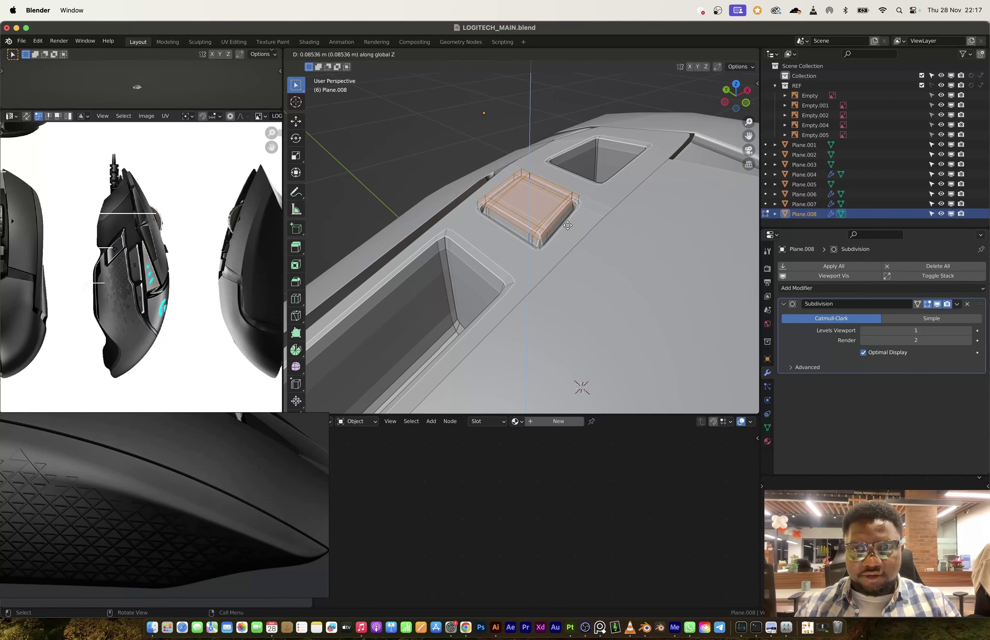
{"action": "left_click", "coordinate": [567, 225]}
Inset the middle button's top face by 0.02887 m and add a loop cut around its sides.
{"action": "scroll", "coordinate": [548, 248], "scroll_direction": "up", "scroll_amount": 4}
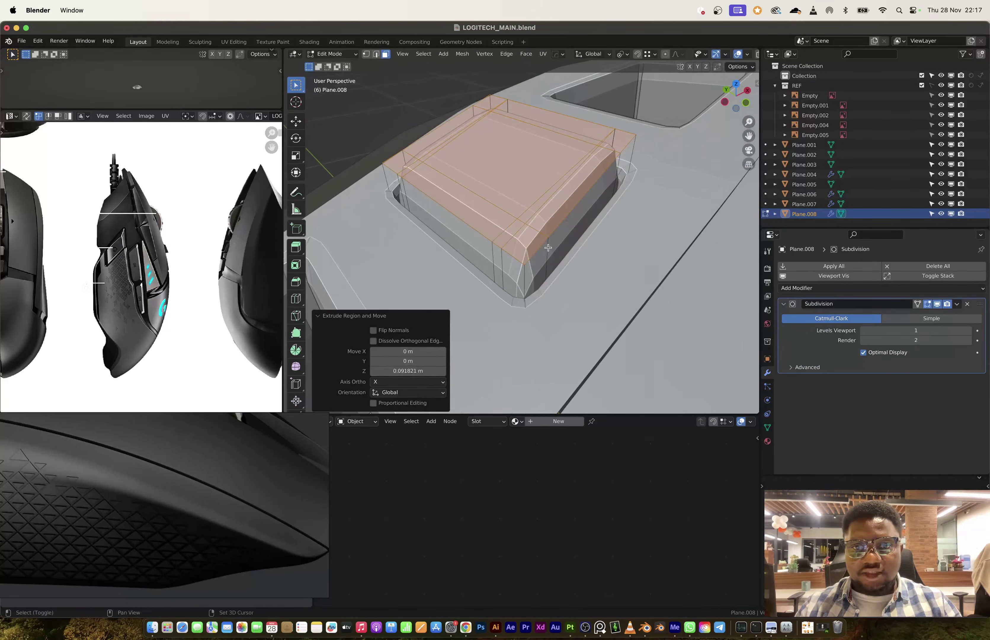
{"action": "key", "text": "i"}
{"action": "left_click", "coordinate": [579, 274]}
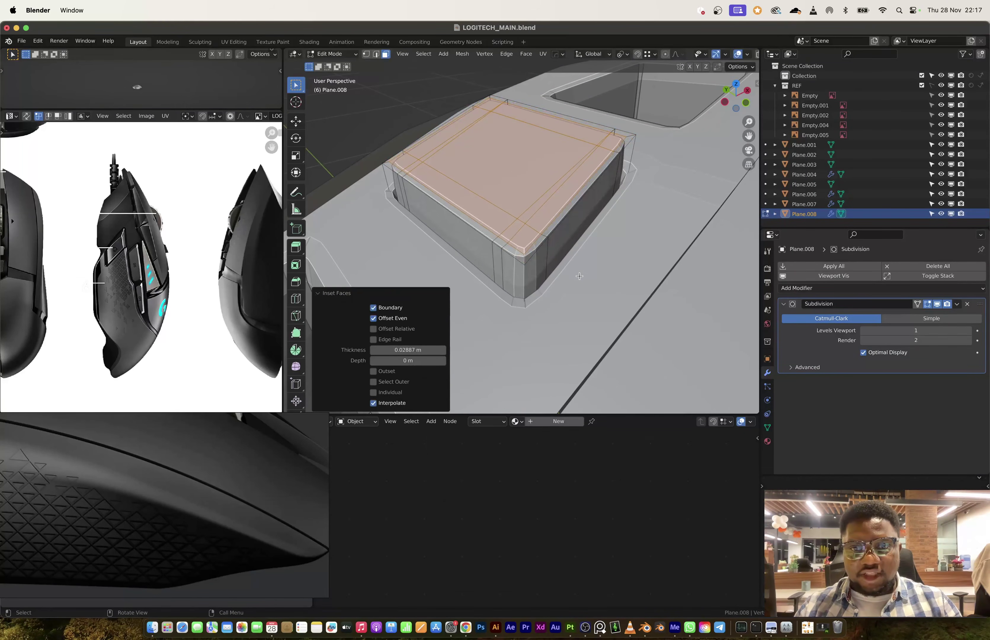
{"action": "key", "text": "ctrl+r"}
{"action": "left_click", "coordinate": [516, 283]}
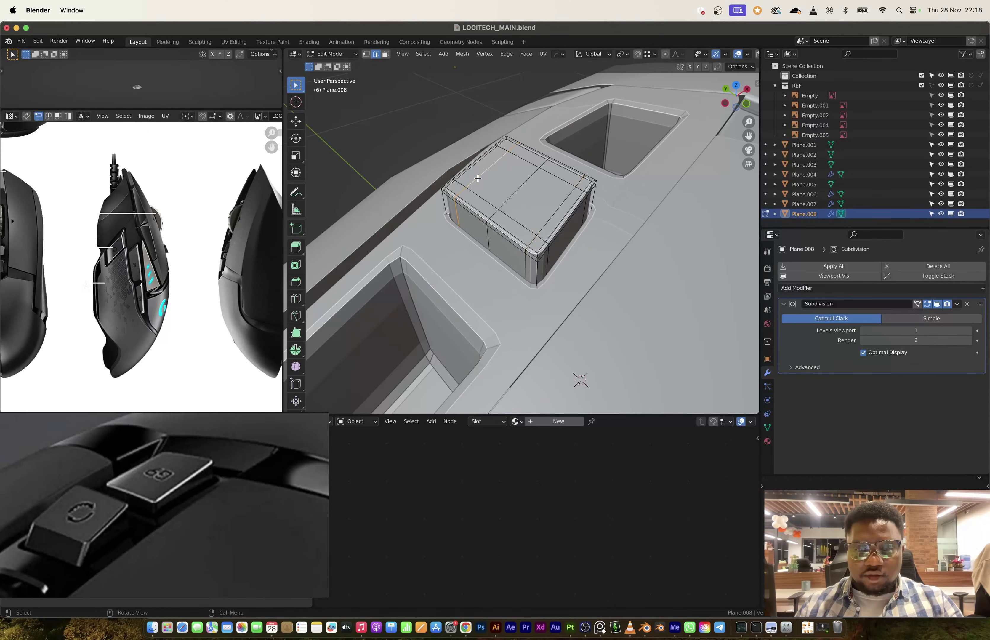
Slide the two lengthwise edge loops of the middle button outward toward its opposite side edges.
{"action": "left_click", "coordinate": [477, 178]}
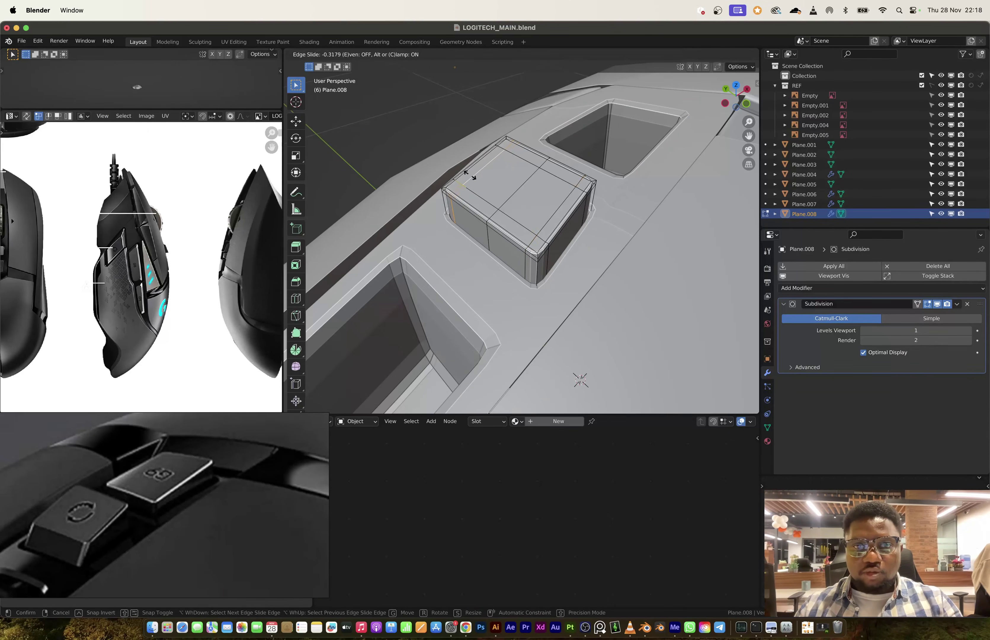
{"action": "left_click", "coordinate": [463, 172]}
{"action": "left_click", "coordinate": [543, 219], "text": "alt"}
{"action": "key", "text": "g"}
{"action": "key", "text": "g"}
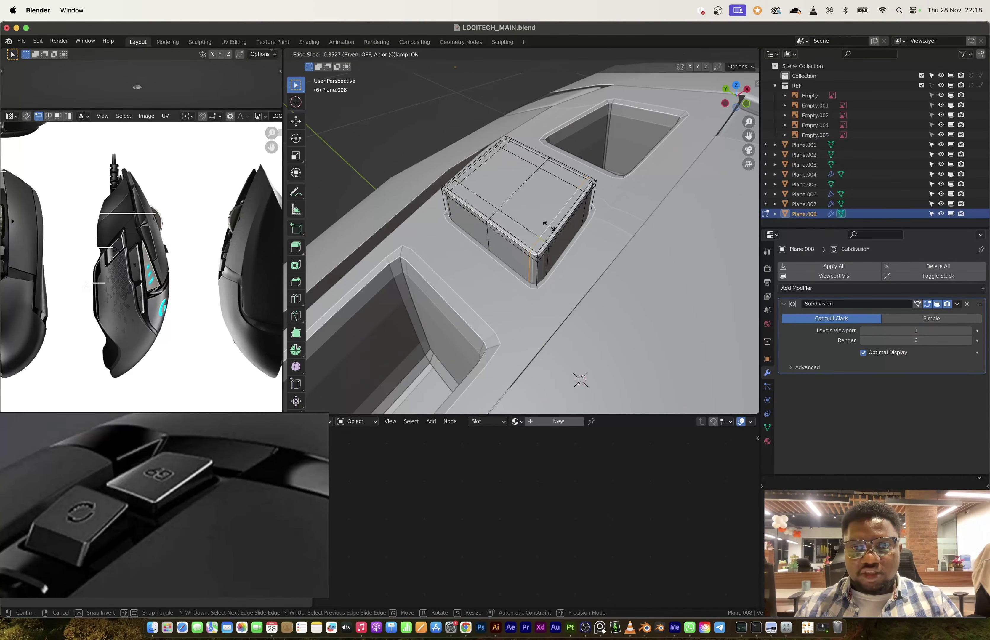
{"action": "left_click", "coordinate": [552, 227]}
Lower the centre edges of the middle button's top along Z into a slight dip and shade the button smooth.
{"action": "left_click", "coordinate": [524, 196], "text": "alt"}
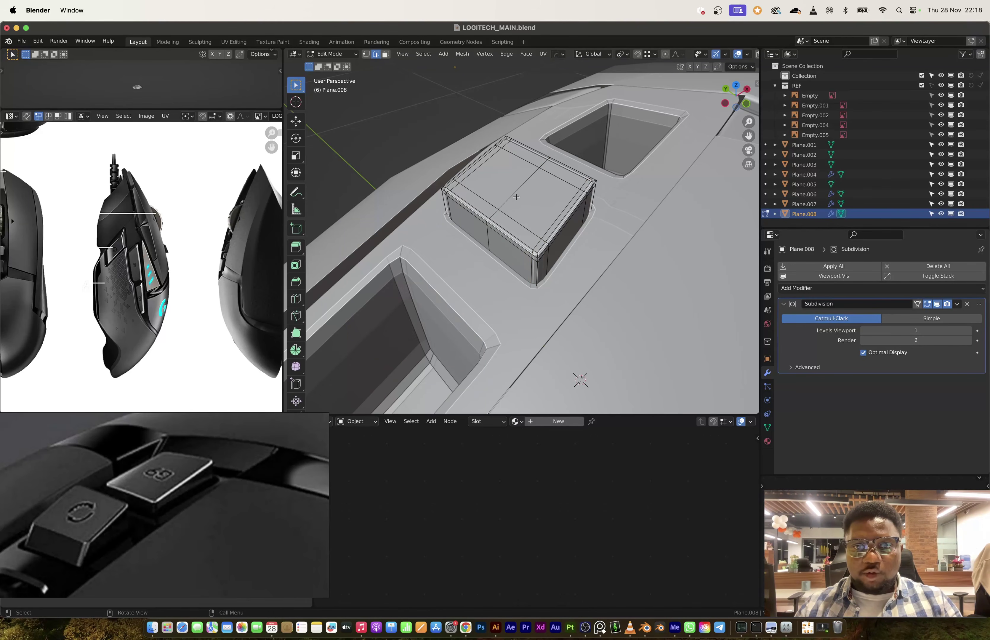
{"action": "left_click", "coordinate": [547, 157], "text": "ctrl"}
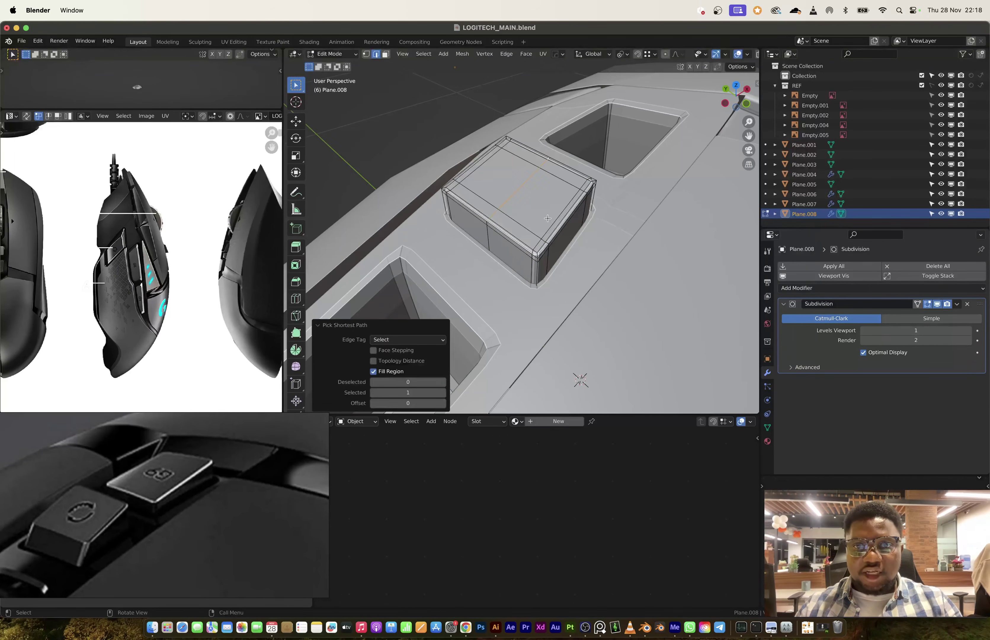
{"action": "key", "text": "g"}
{"action": "key", "text": "z"}
{"action": "left_click", "coordinate": [550, 237]}
{"action": "key", "text": "Tab"}
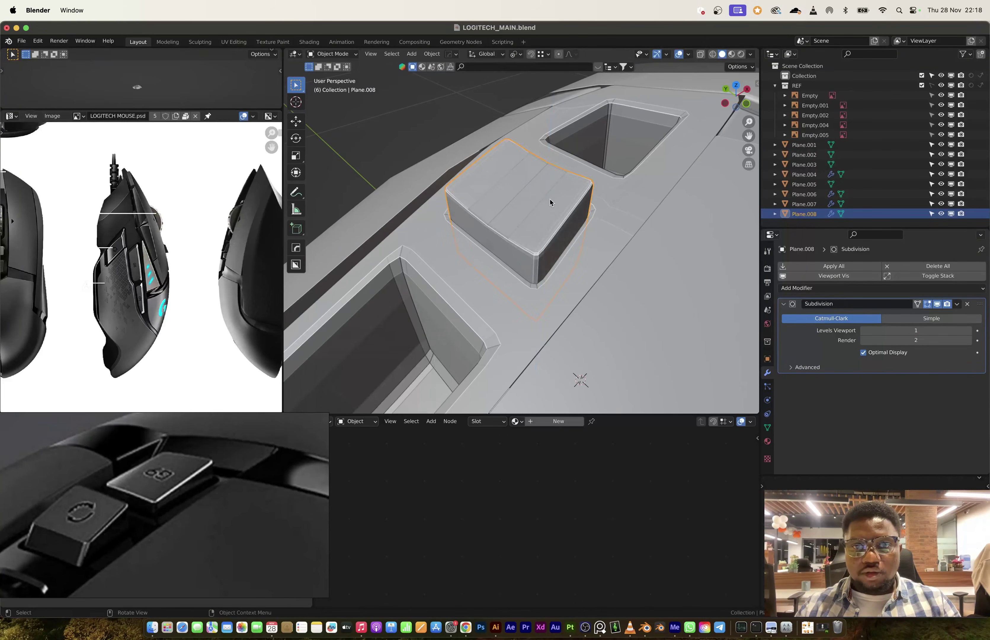
{"action": "middle_click_drag", "start_coordinate": [552, 200], "coordinate": [521, 217]}
{"action": "right_click", "coordinate": [532, 196]}
{"action": "left_click", "coordinate": [532, 198]}
Duplicate the floor faces of the rear button recess in place and separate them into a new object.
{"action": "key", "text": "Tab"}
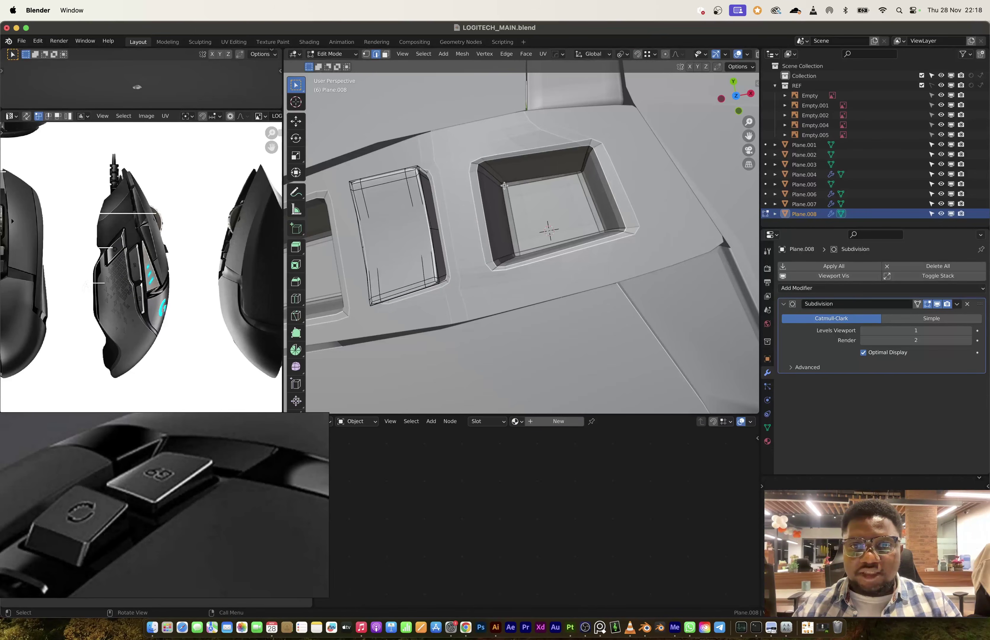
{"action": "key", "text": "Tab"}
{"action": "left_click", "coordinate": [508, 188]}
{"action": "key", "text": "Tab"}
{"action": "key", "text": "3"}
{"action": "key", "text": "alt+z"}
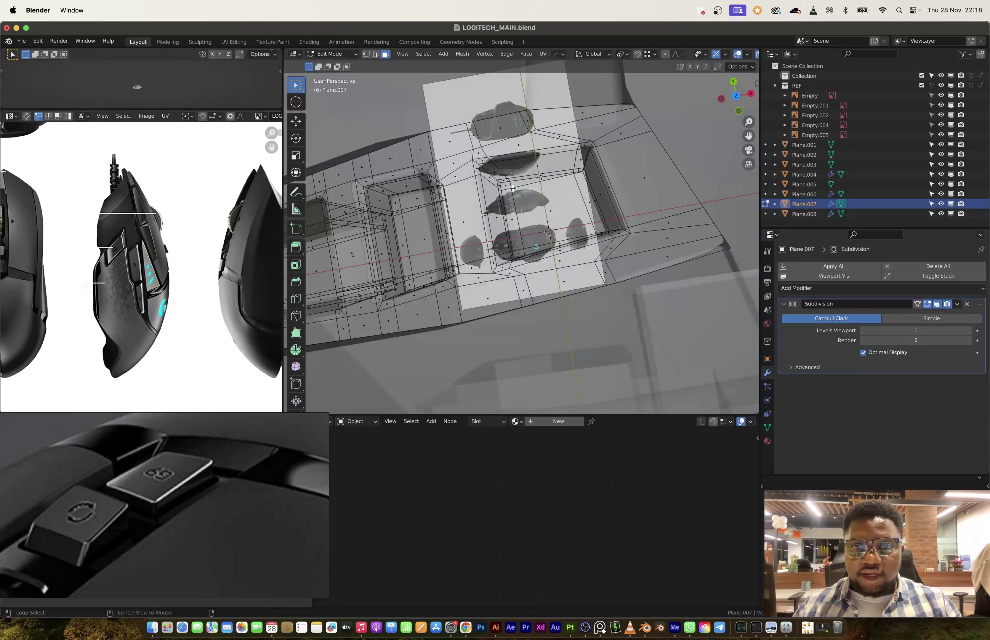
{"action": "middle_click_drag", "start_coordinate": [513, 195], "coordinate": [623, 277]}
{"action": "left_click", "coordinate": [600, 232], "text": "ctrl+shift"}
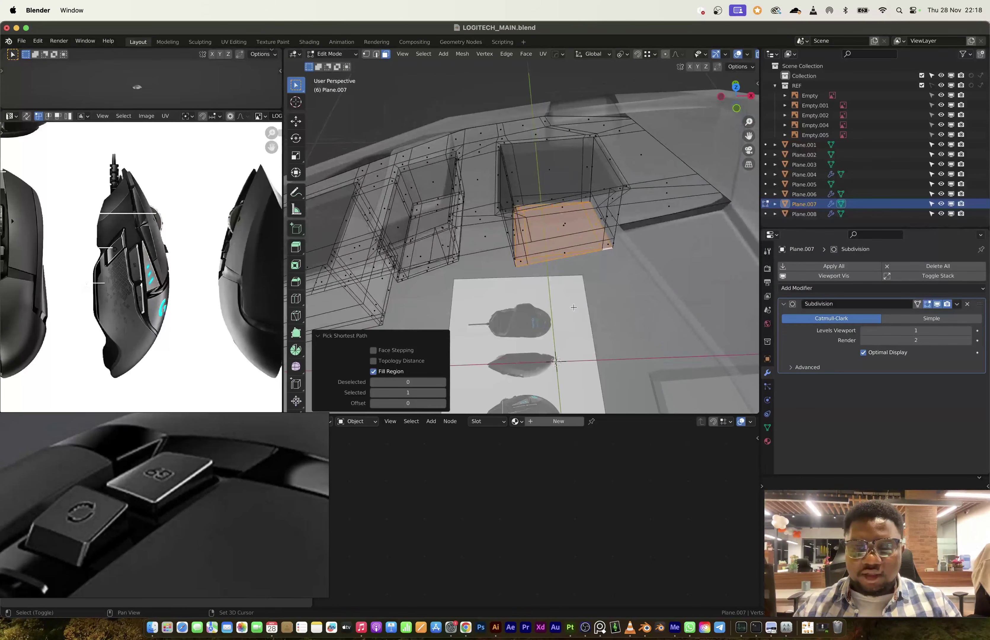
{"action": "key", "text": "shift+d"}
{"action": "key", "text": "Escape"}
{"action": "key", "text": "p"}
{"action": "left_click", "coordinate": [623, 278]}
{"action": "key", "text": "Tab"}
Extrude all faces of the separated rear recess floor along their normals by 1.08 m to form the rear button.
{"action": "left_click", "coordinate": [559, 223]}
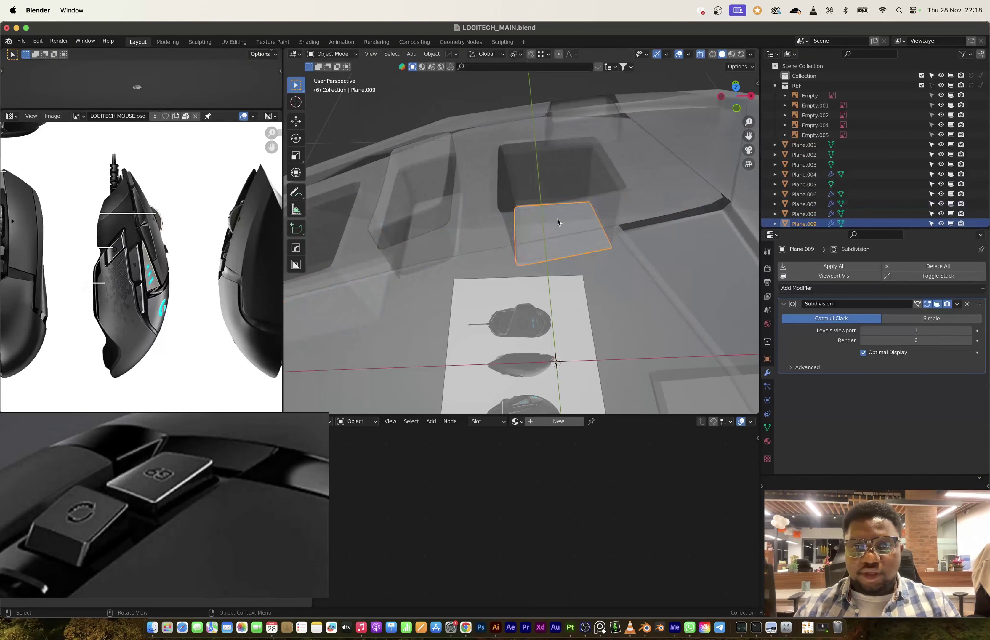
{"action": "left_click", "coordinate": [559, 222]}
{"action": "left_click", "coordinate": [559, 222]}
{"action": "key", "text": "alt+z"}
{"action": "key", "text": "alt+z"}
{"action": "left_click", "coordinate": [557, 222]}
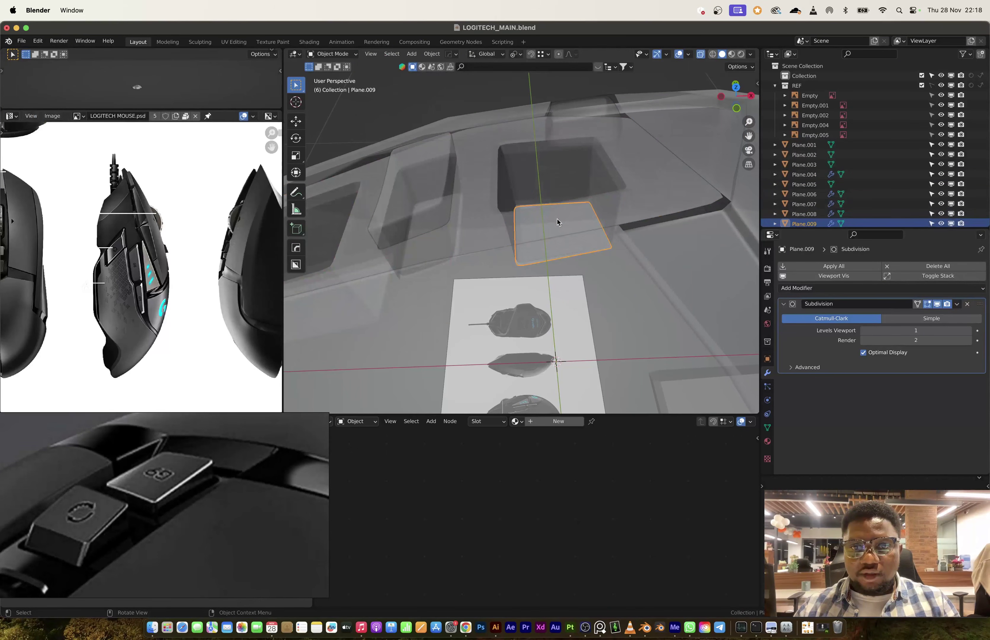
{"action": "key", "text": "Tab"}
{"action": "middle_click_drag", "start_coordinate": [557, 222], "coordinate": [588, 223]}
{"action": "key", "text": "a"}
{"action": "key", "text": "alt+e"}
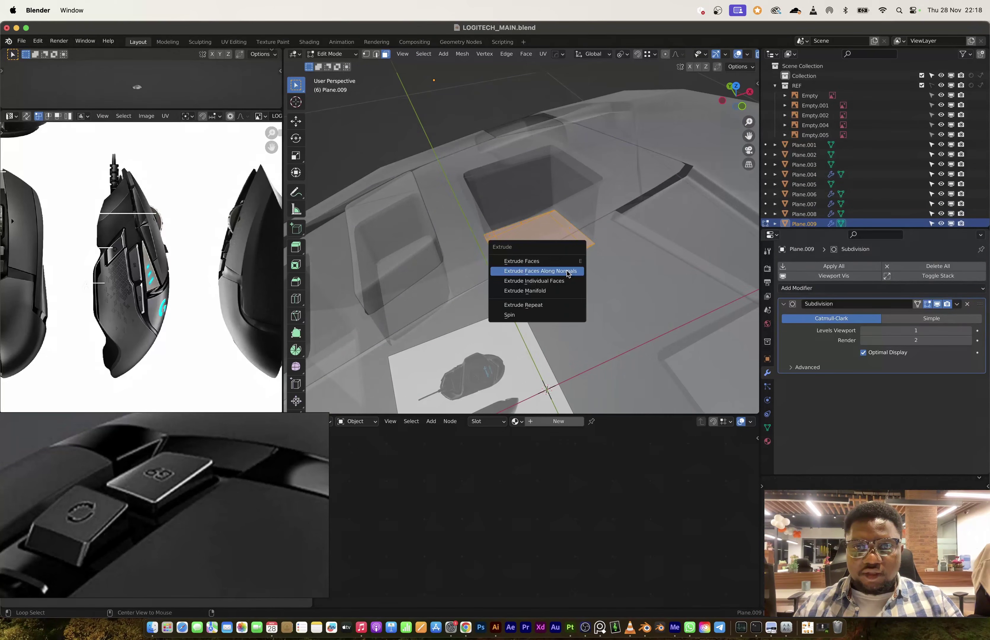
{"action": "left_click", "coordinate": [568, 271]}
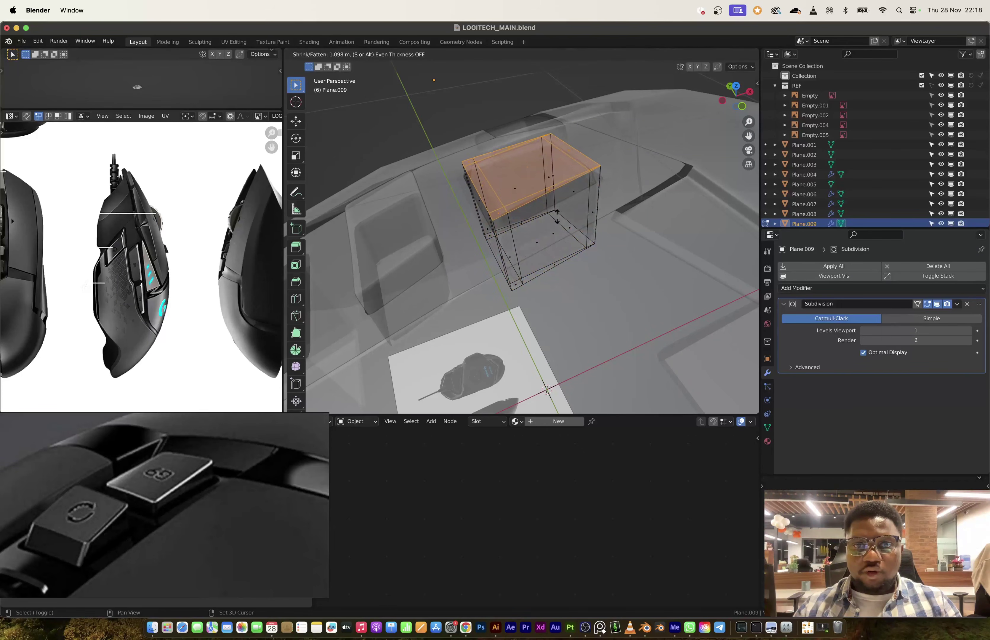
{"action": "left_click", "coordinate": [557, 224]}
{"action": "key", "text": "alt+z"}
{"action": "middle_click_drag", "start_coordinate": [557, 224], "coordinate": [683, 232]}
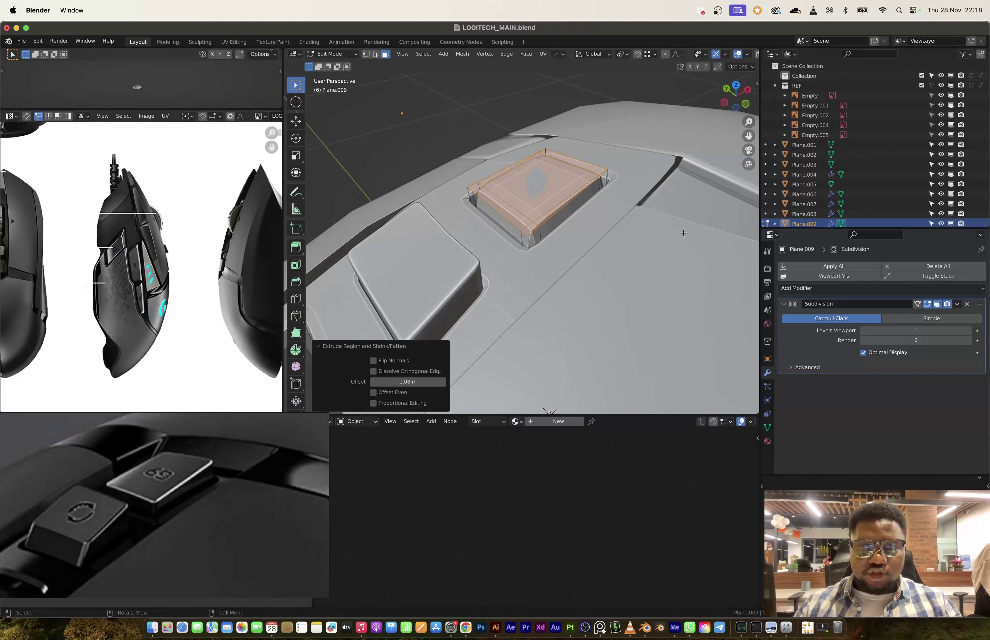
Try to lower the rear button's top face along Z to match the side reference image.
{"action": "left_click", "coordinate": [745, 103]}
{"action": "key", "text": "alt+z"}
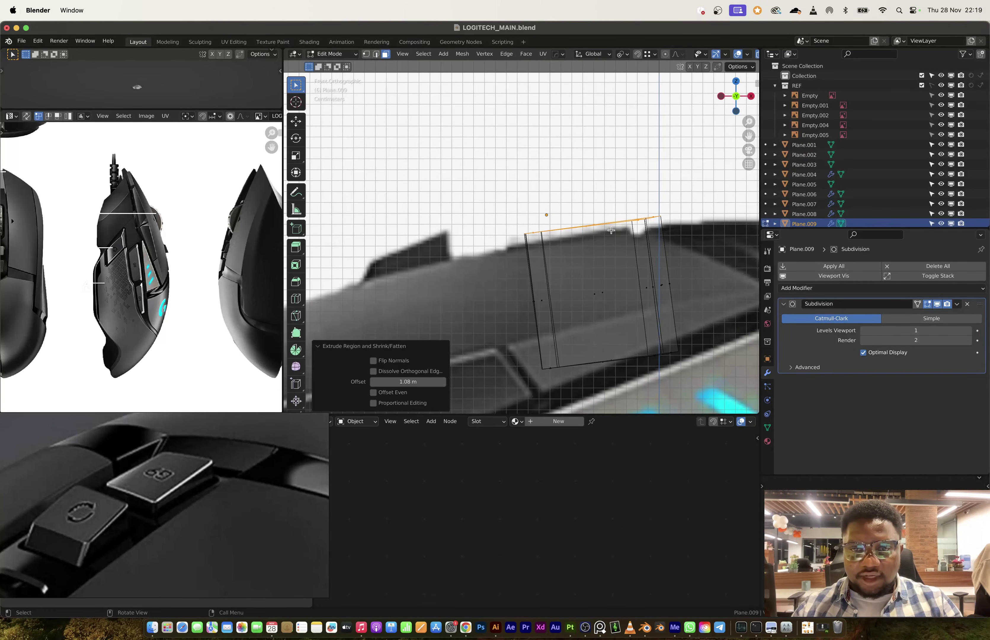
{"action": "key", "text": "g"}
{"action": "key", "text": "z"}
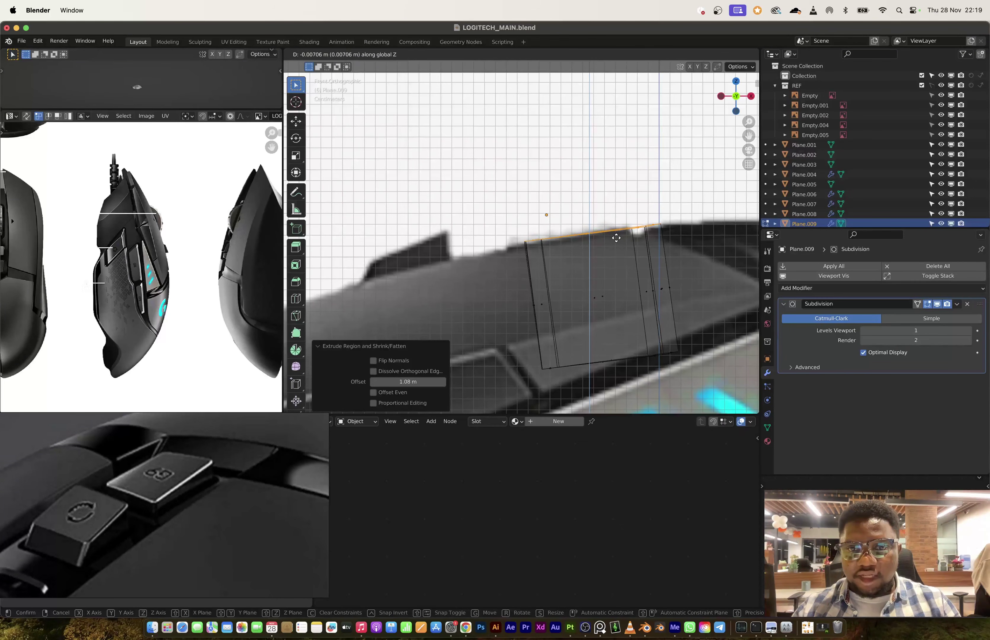
{"action": "left_click", "coordinate": [616, 238]}
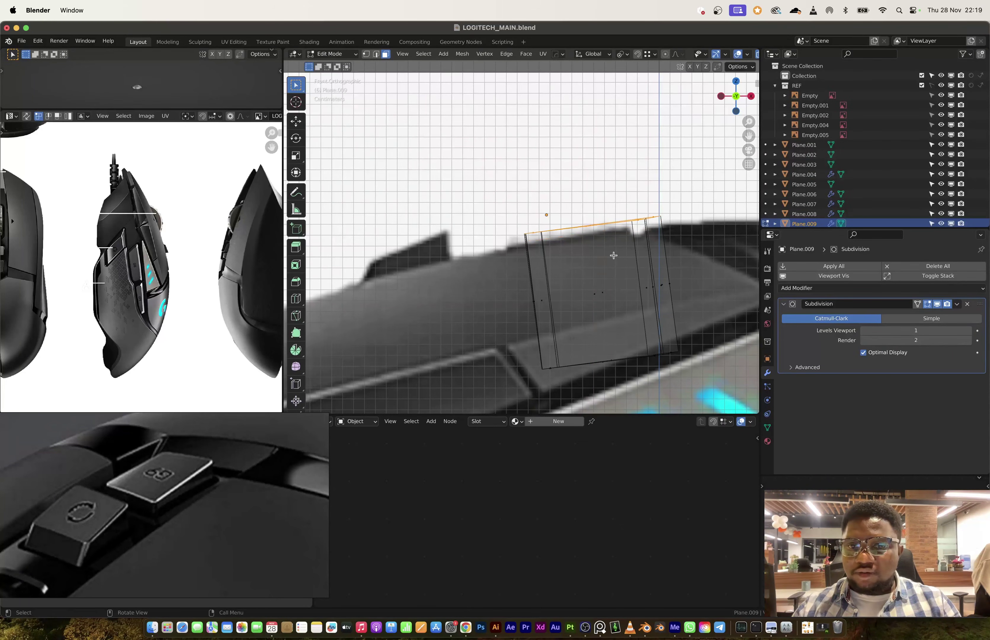
{"action": "middle_click_drag", "start_coordinate": [612, 256], "coordinate": [507, 284]}
Inset the rear button's top face by 0.03102 m and add a loop cut around its sides near the top edge.
{"action": "key", "text": "alt+z"}
{"action": "scroll", "coordinate": [507, 284], "scroll_direction": "up", "scroll_amount": 2}
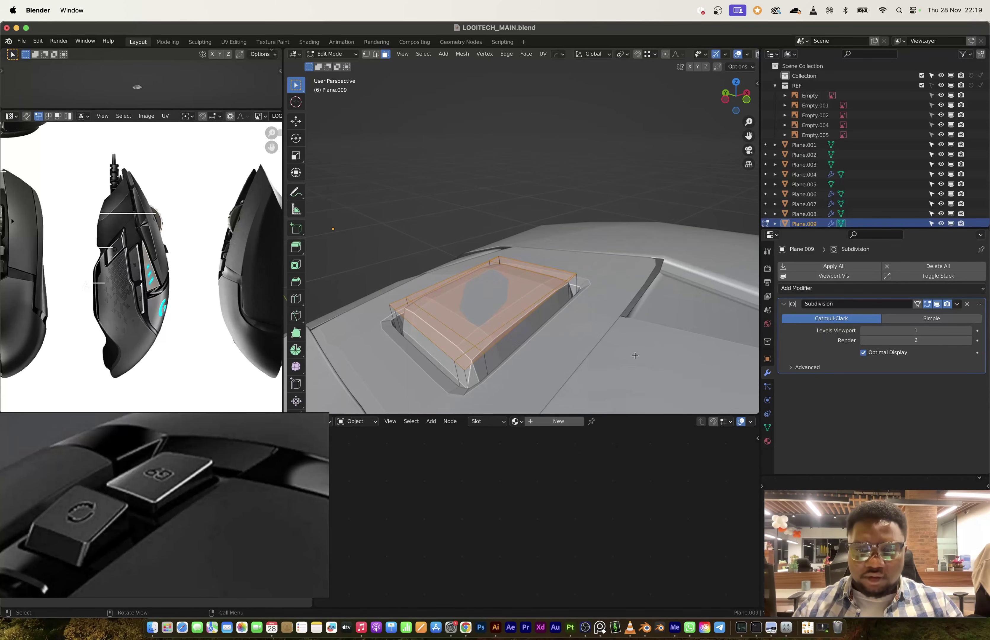
{"action": "key", "text": "i"}
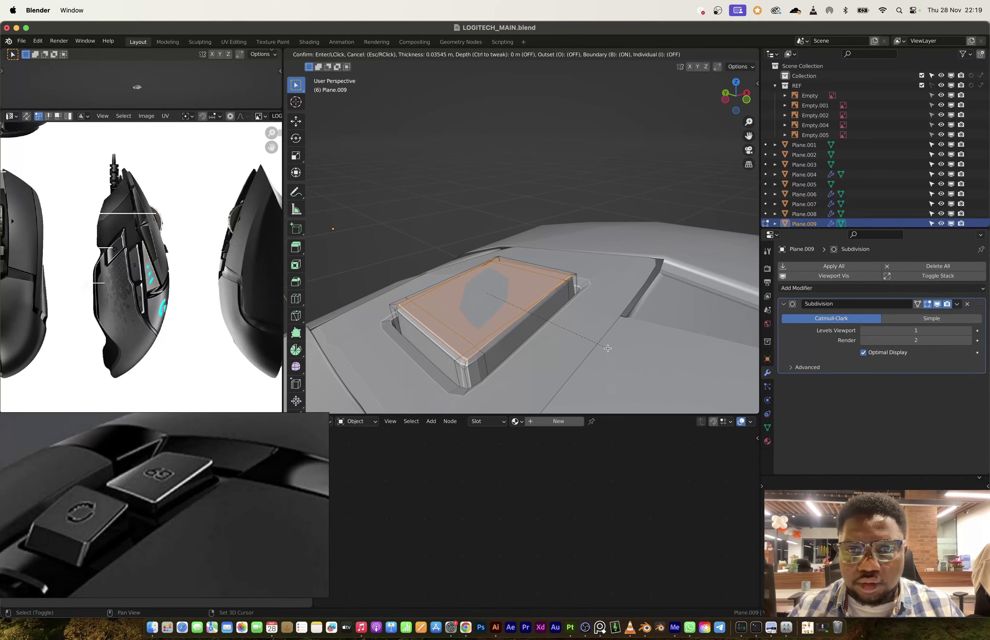
{"action": "left_click", "coordinate": [610, 348]}
{"action": "key", "text": "ctrl+r"}
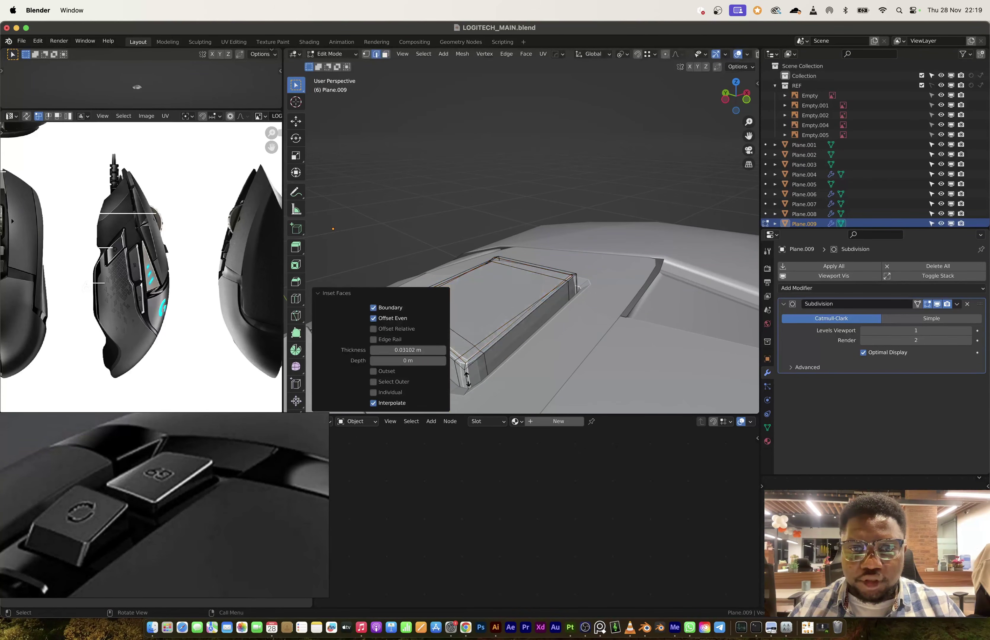
{"action": "left_click", "coordinate": [461, 315]}
{"action": "left_click", "coordinate": [463, 313]}
{"action": "key", "text": "Tab"}
Snap the 3D cursor to the floor face of the wheel slot and add a cylinder there for the scroll wheel.
{"action": "middle_click_drag", "start_coordinate": [462, 313], "coordinate": [535, 275]}
{"action": "left_click", "coordinate": [583, 265]}
{"action": "key", "text": "Tab"}
{"action": "key", "text": "ctrl+Tab"}
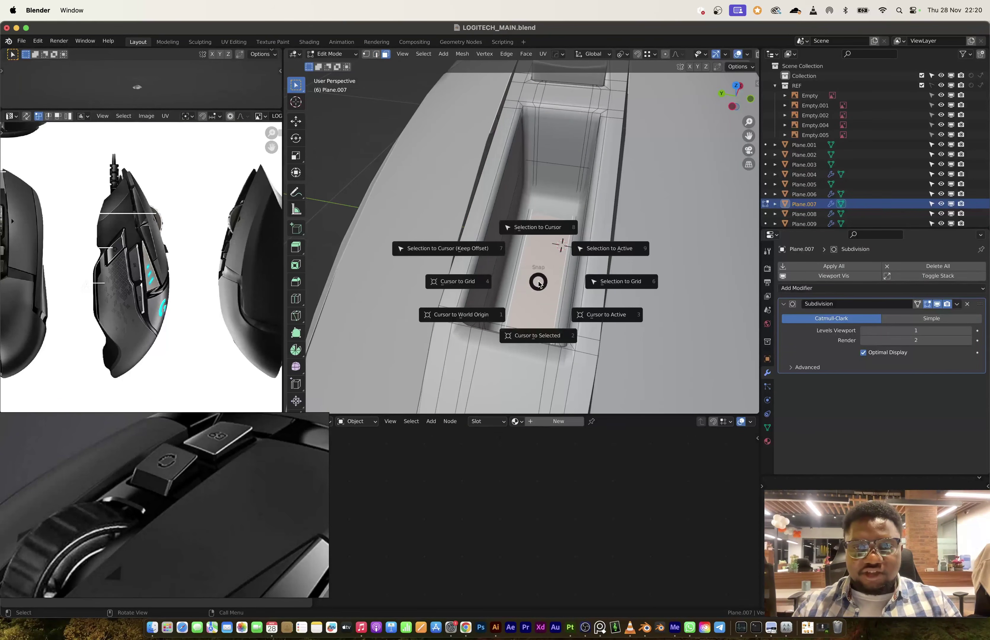
{"action": "left_click", "coordinate": [540, 316]}
{"action": "key", "text": "shift+a"}
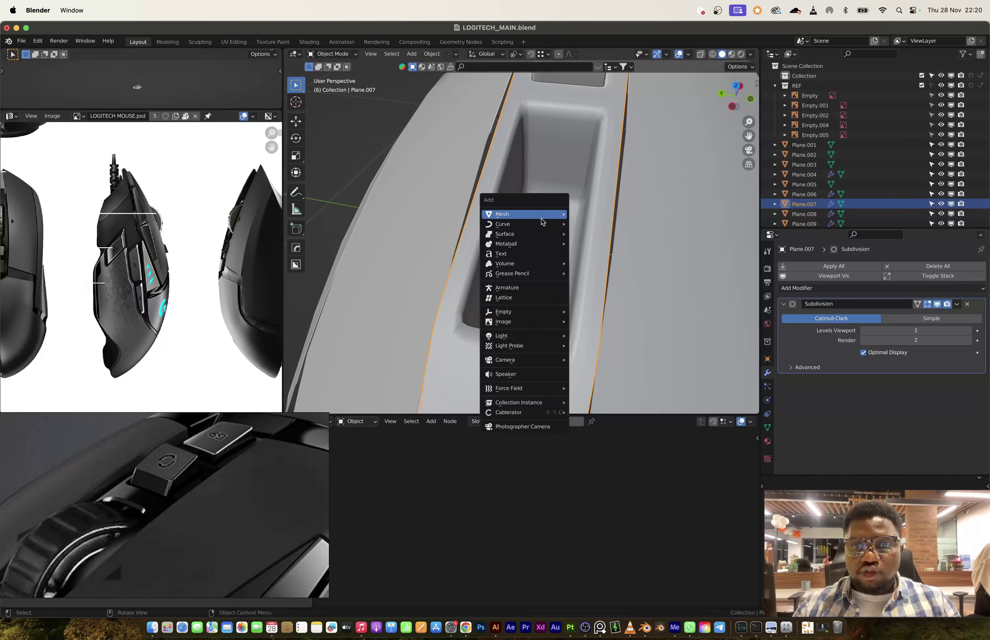
{"action": "mouse_move", "coordinate": [540, 214]}
{"action": "left_click", "coordinate": [617, 263]}
{"action": "key", "text": "KP_Decimal"}
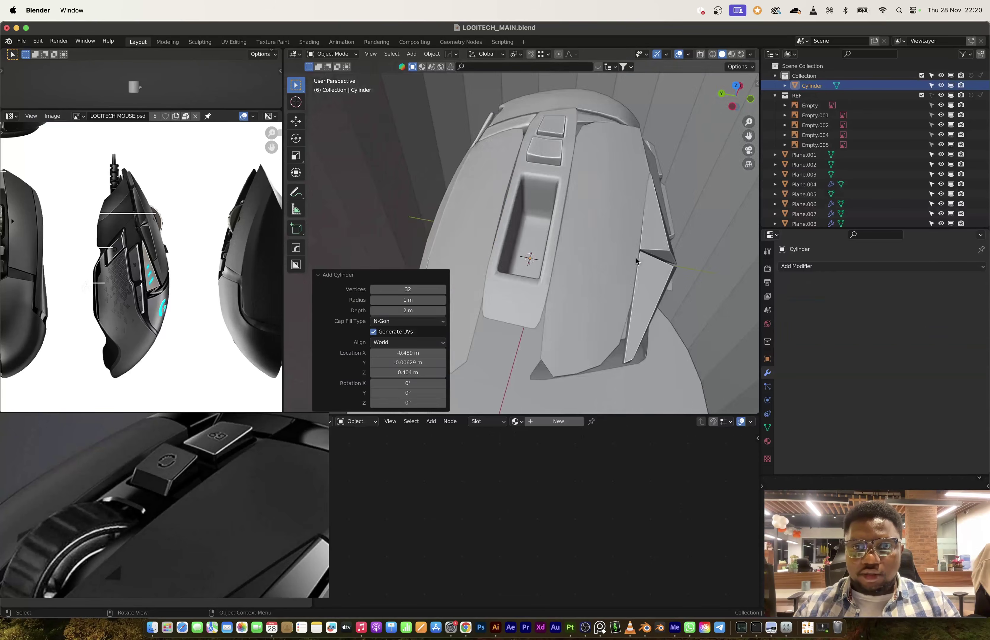
Rotate the cylinder 90° about the X axis and scale it uniformly by 0.143.
{"action": "scroll", "coordinate": [638, 259], "scroll_direction": "down", "scroll_amount": 3}
{"action": "scroll", "coordinate": [638, 259], "scroll_direction": "down", "scroll_amount": 3}
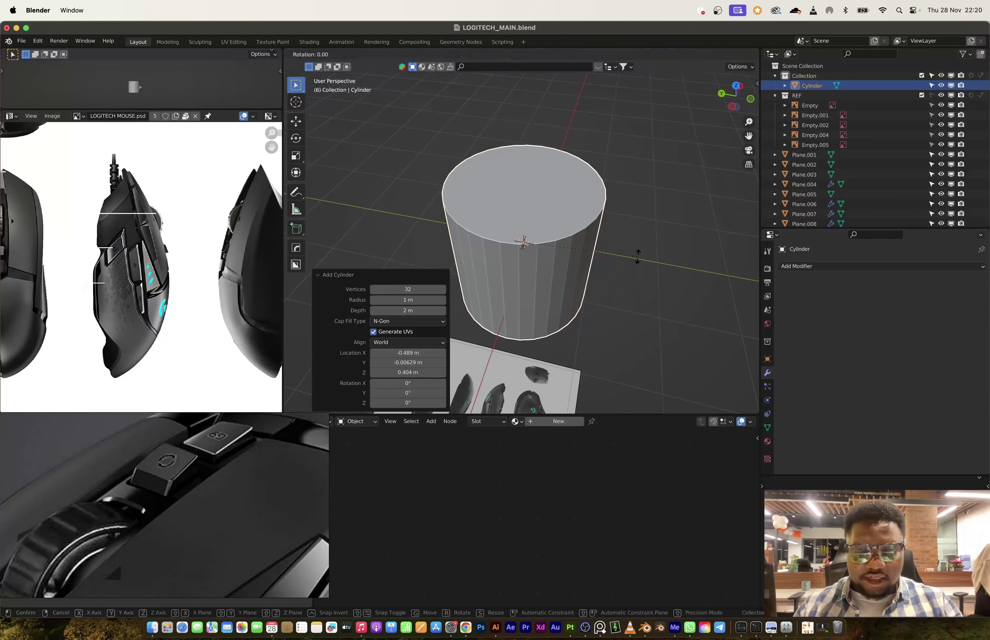
{"action": "key", "text": "r"}
{"action": "key", "text": "x"}
{"action": "key", "text": "9"}
{"action": "key", "text": "0"}
{"action": "key", "text": "Return"}
{"action": "key", "text": "s"}
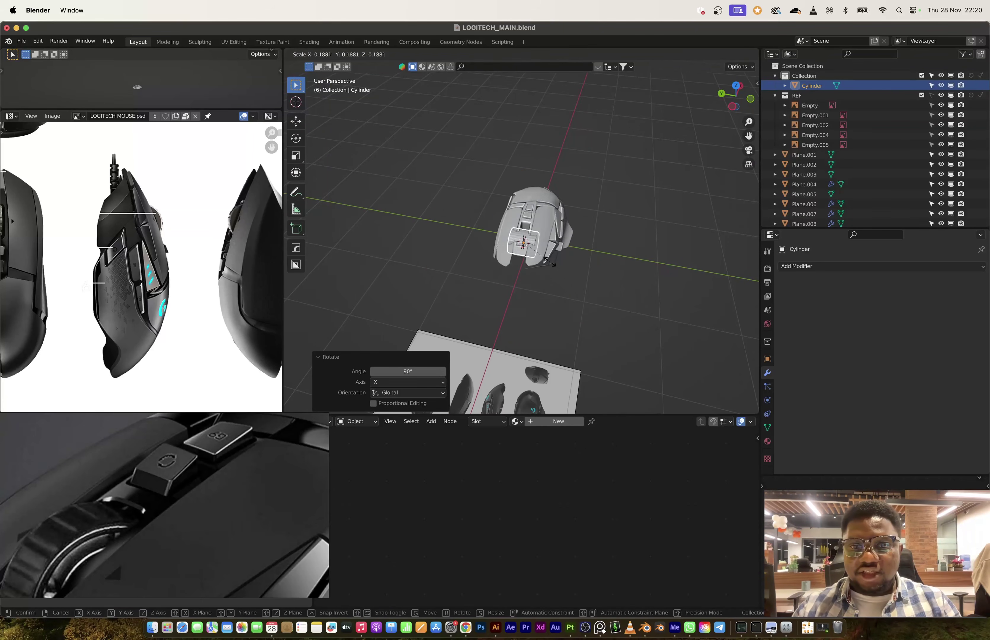
{"action": "left_click", "coordinate": [542, 260]}
{"action": "scroll", "coordinate": [543, 260], "scroll_direction": "up", "scroll_amount": 5}
Raise the cylinder 0.13073 m along Z and narrow it to fit the width of the wheel slot.
{"action": "key", "text": "g"}
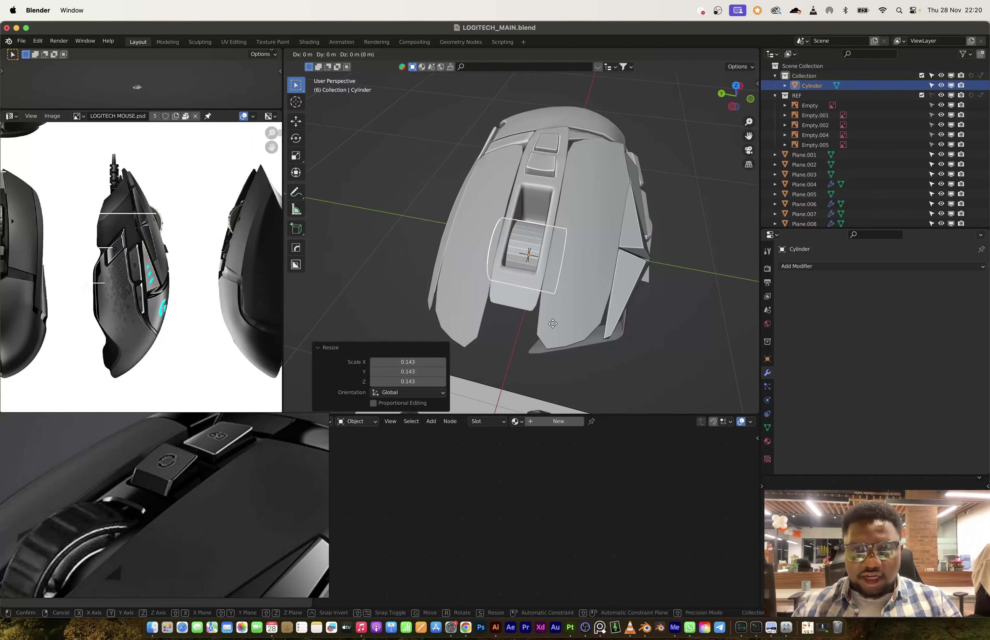
{"action": "key", "text": "z"}
{"action": "left_click", "coordinate": [553, 302]}
{"action": "key", "text": "s"}
{"action": "key", "text": "x"}
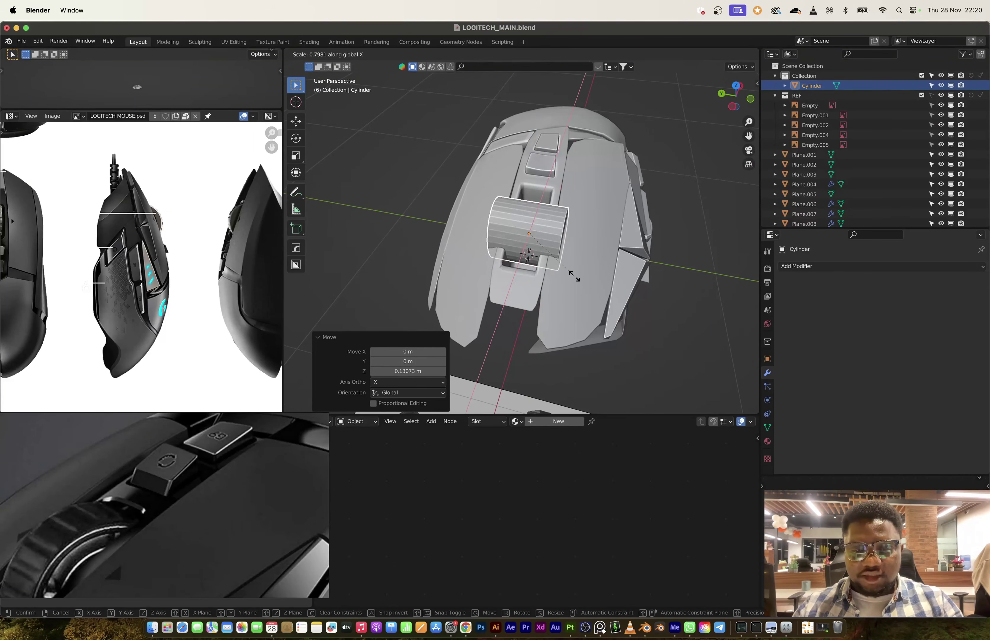
{"action": "left_click", "coordinate": [573, 275]}
Add a centred loop cut around the wheel's rim and bevel it outward with a width of 0.856 m.
{"action": "key", "text": "Tab"}
{"action": "scroll", "coordinate": [574, 276], "scroll_direction": "up", "scroll_amount": 5}
{"action": "key", "text": "ctrl+r"}
{"action": "left_click", "coordinate": [529, 268]}
{"action": "right_click", "coordinate": [529, 268]}
{"action": "key", "text": "ctrl+b"}
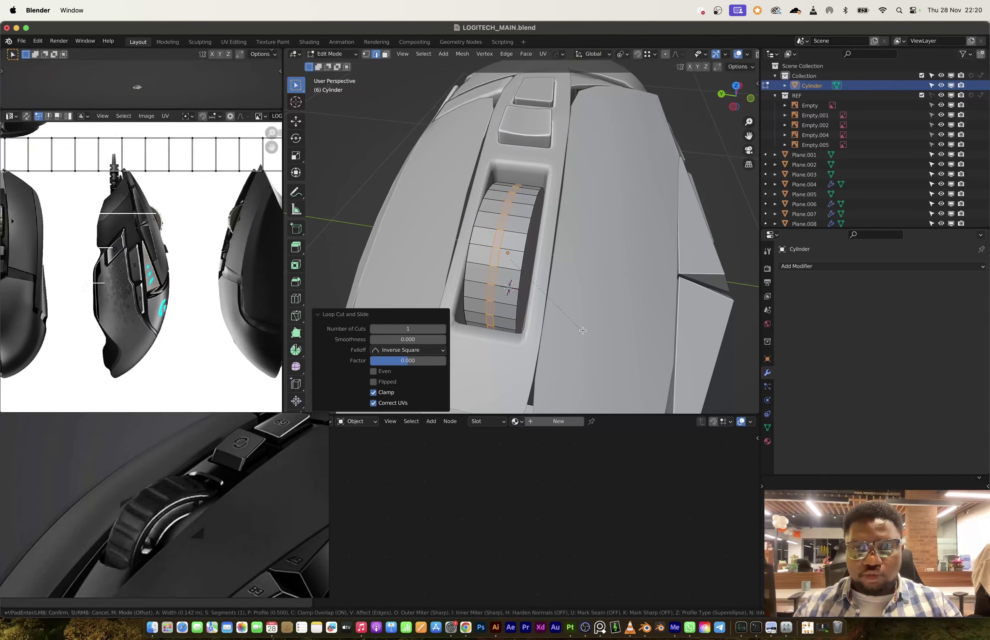
{"action": "left_click", "coordinate": [2, 564]}
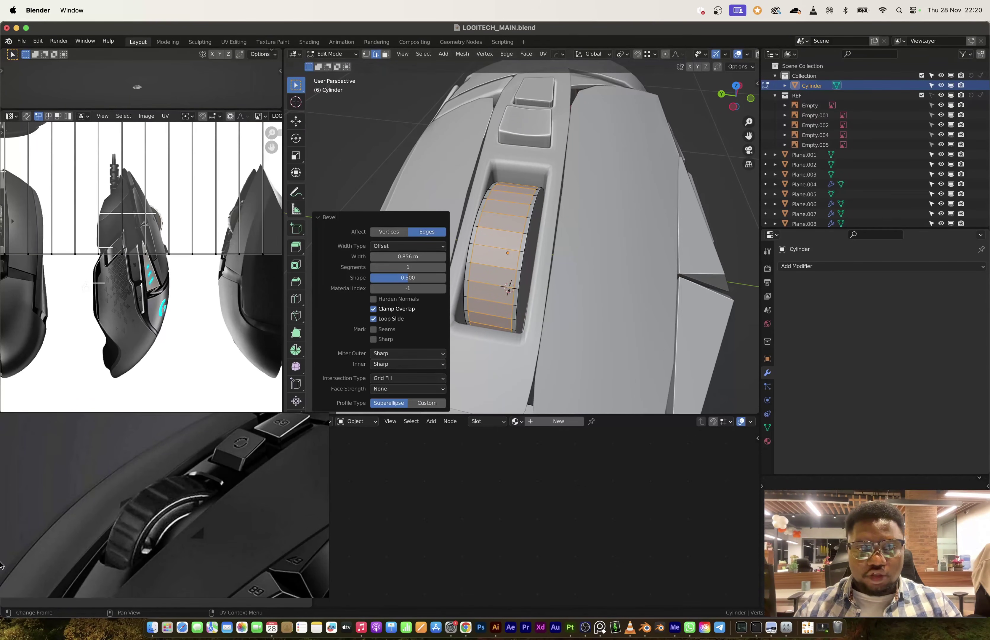
{"action": "scroll", "coordinate": [128, 522], "scroll_direction": "up", "scroll_amount": 3}
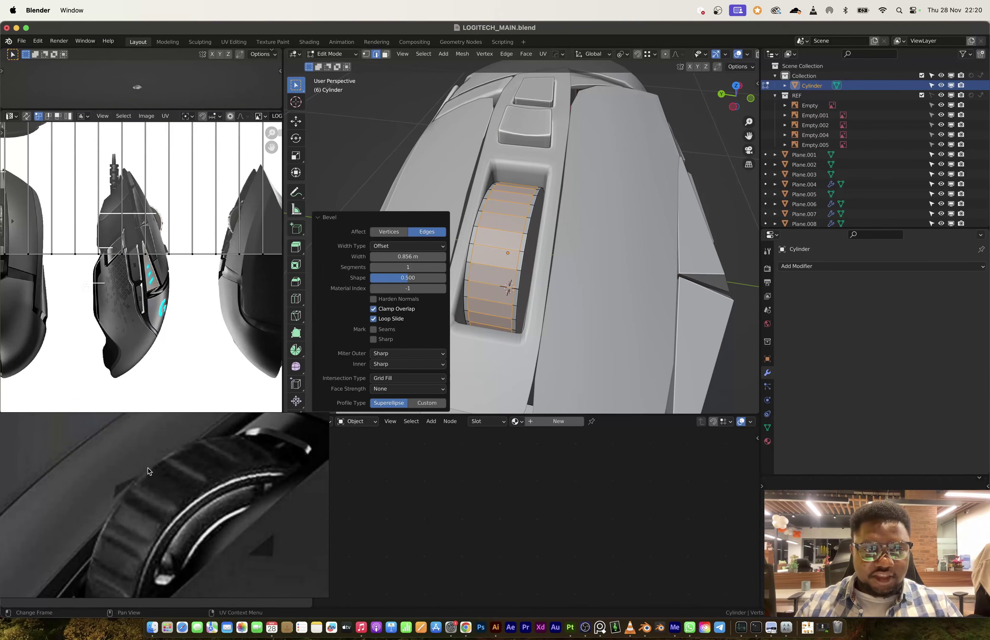
Thin the wheel's central rim face selection to every other face with Checker Deselect.
{"action": "key", "text": "3"}
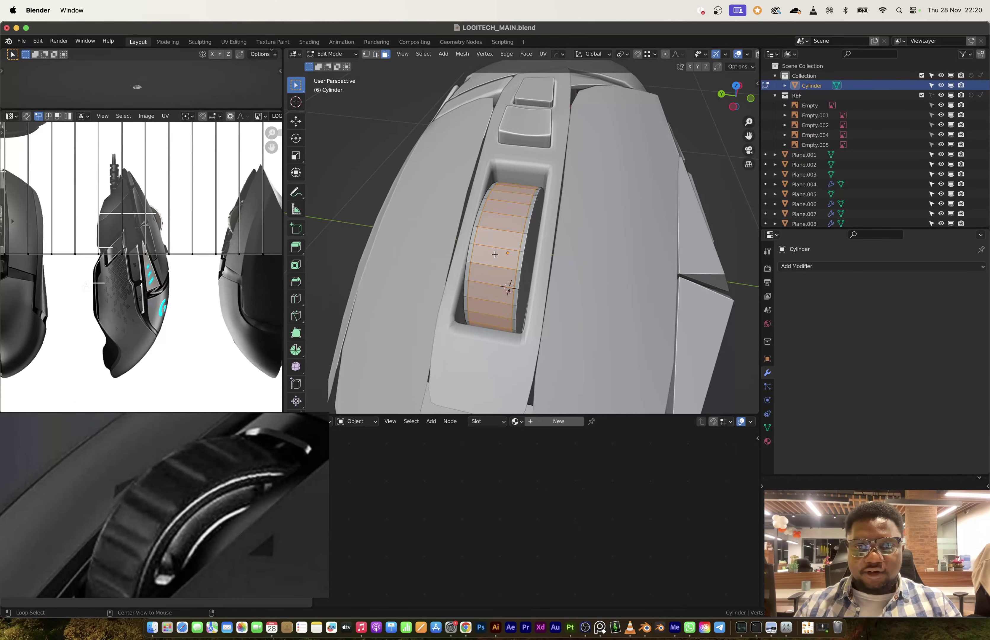
{"action": "scroll", "coordinate": [499, 245], "scroll_direction": "up", "scroll_amount": 2}
{"action": "left_click", "coordinate": [423, 53]}
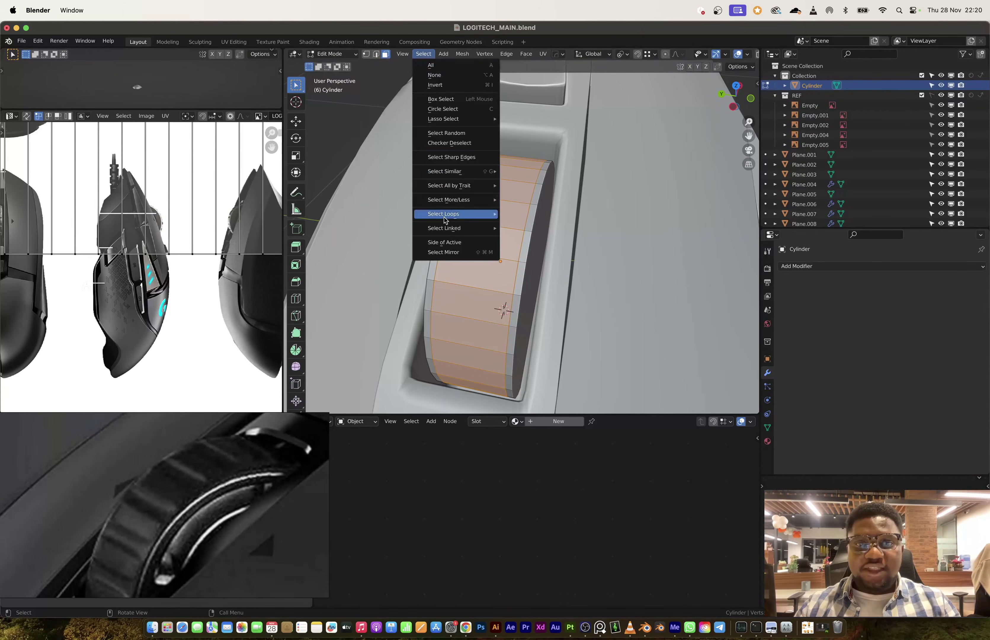
{"action": "left_click", "coordinate": [449, 142]}
{"action": "middle_click_drag", "start_coordinate": [458, 148], "coordinate": [516, 249]}
{"action": "key", "text": "e"}
{"action": "left_click", "coordinate": [523, 263]}
{"action": "key", "text": "ctrl+z"}
Extrude the alternating rim faces along their normals by 0.0699 m to form raised tread blocks.
{"action": "key", "text": "alt+e"}
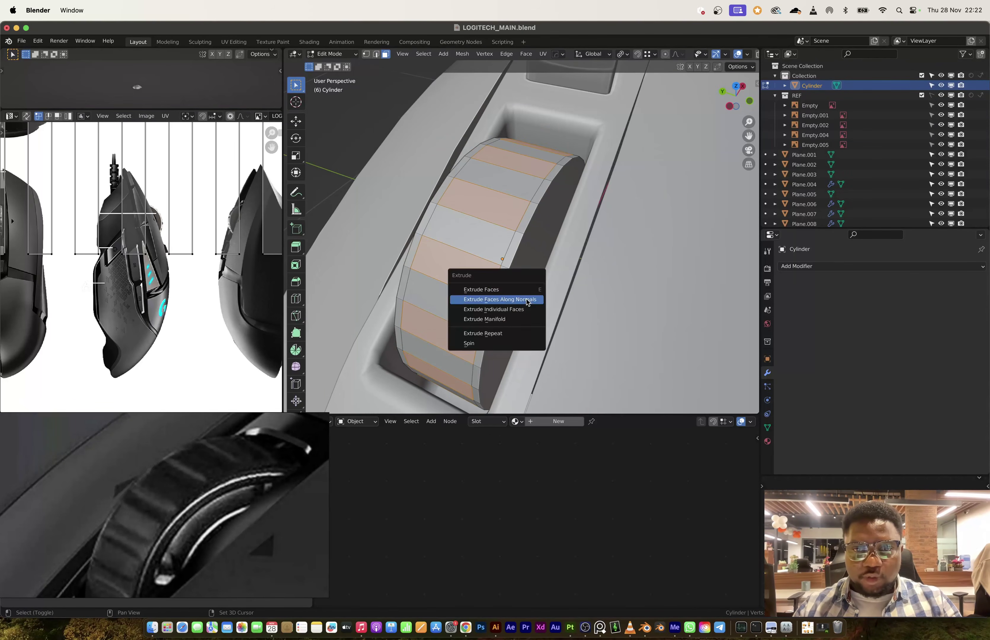
{"action": "left_click", "coordinate": [517, 291]}
{"action": "left_click", "coordinate": [548, 323]}
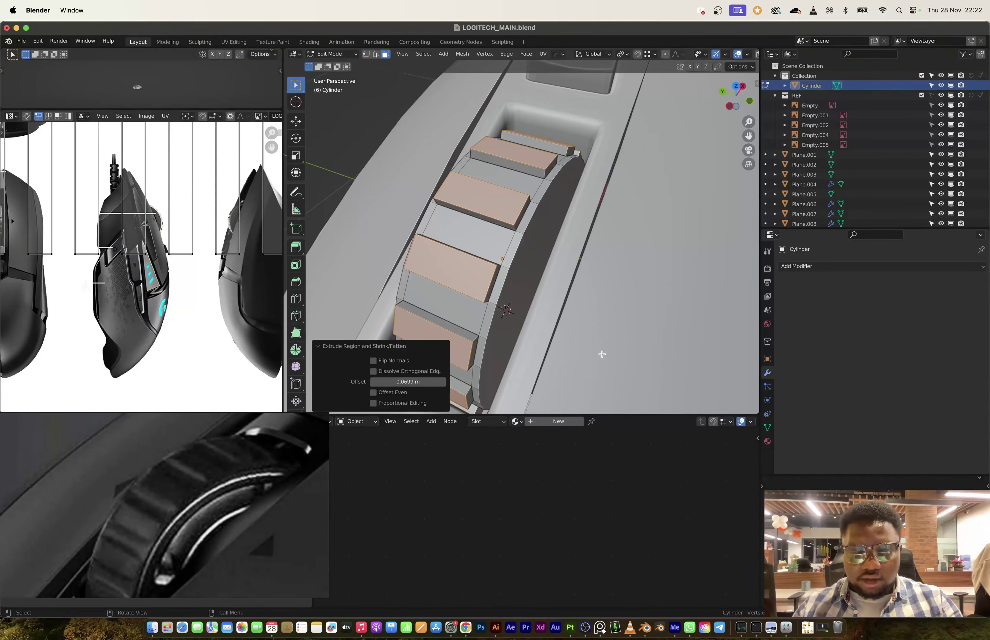
Scale the tread blocks' top faces to 0.878 and bevel their edges with a width of 0.0252 m.
{"action": "key", "text": "s"}
{"action": "left_click", "coordinate": [591, 349]}
{"action": "key", "text": "ctrl+b"}
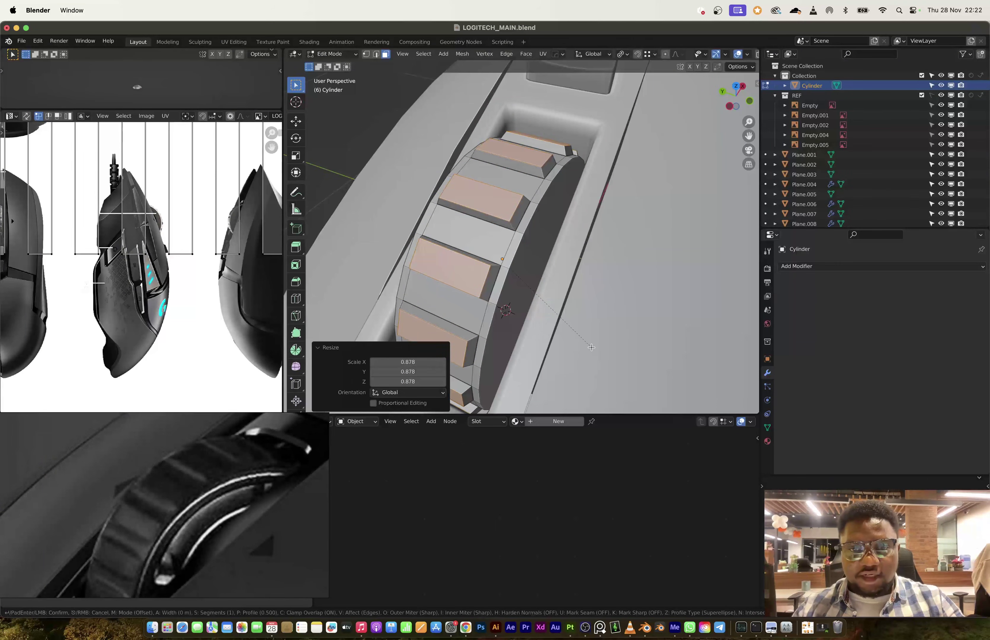
{"action": "left_click", "coordinate": [597, 356]}
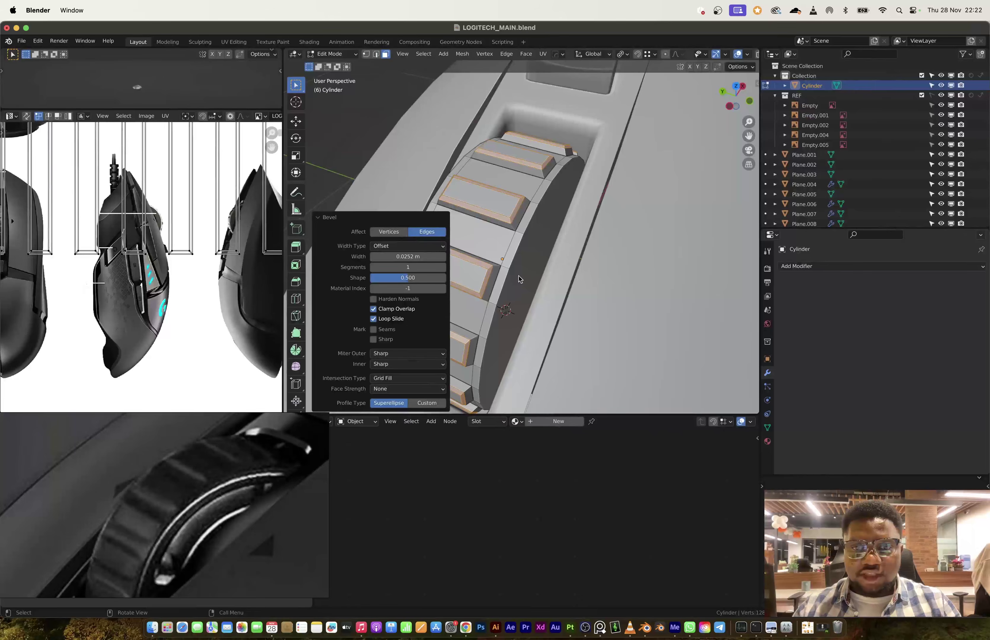
{"action": "scroll", "coordinate": [520, 279], "scroll_direction": "up", "scroll_amount": 4}
{"action": "middle_click_drag", "start_coordinate": [519, 280], "coordinate": [540, 208], "text": "shift"}
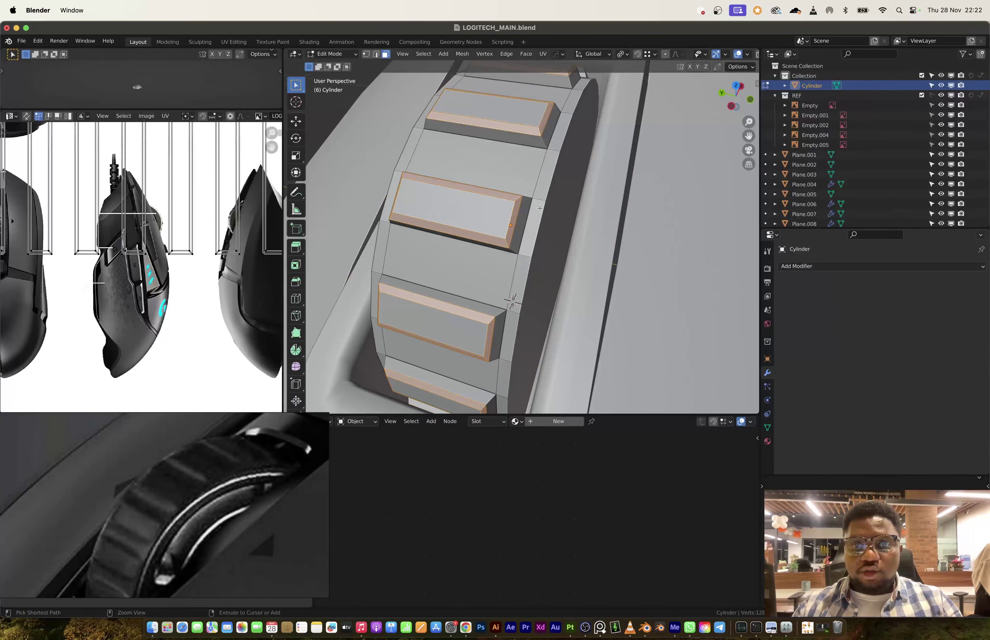
{"action": "left_click", "coordinate": [539, 208], "text": "alt"}
{"action": "key", "text": "g"}
{"action": "key", "text": "g"}
{"action": "key", "text": "Escape"}
{"action": "key", "text": "ctrl+z"}
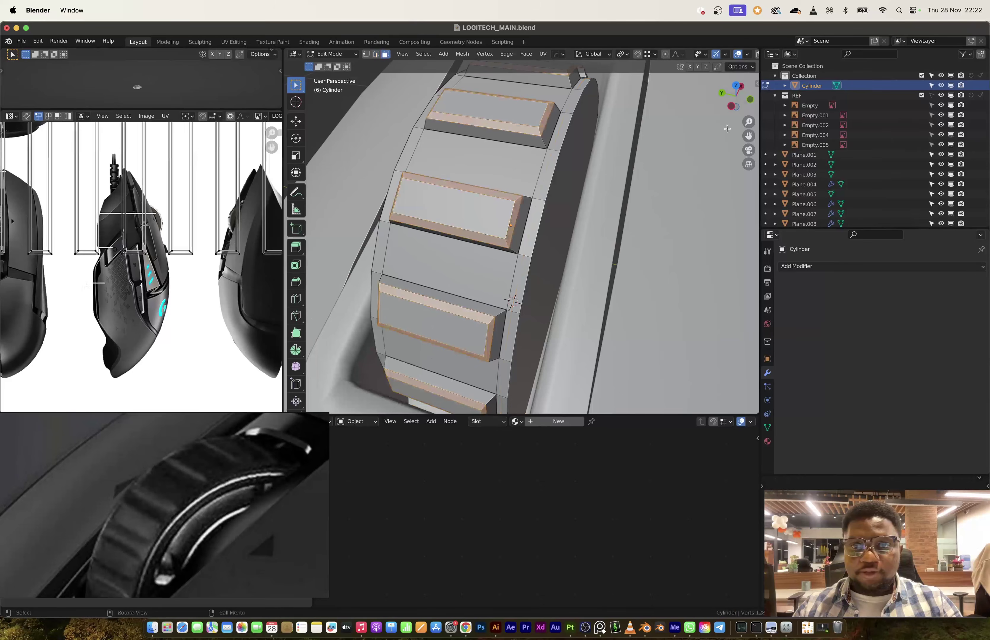
Select the tread blocks' vertices in the orthographic view along X and scale them to 0.896 along Y.
{"action": "left_click", "coordinate": [732, 106]}
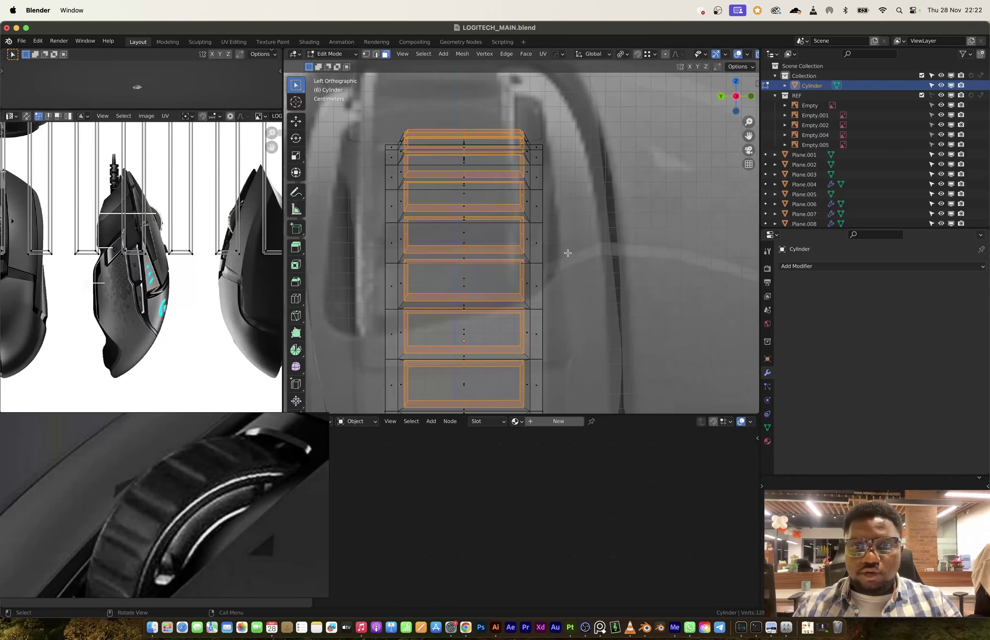
{"action": "middle_click_drag", "start_coordinate": [519, 224], "coordinate": [556, 211], "text": "shift"}
{"action": "scroll", "coordinate": [555, 212], "scroll_direction": "down", "scroll_amount": 2}
{"action": "key", "text": "1"}
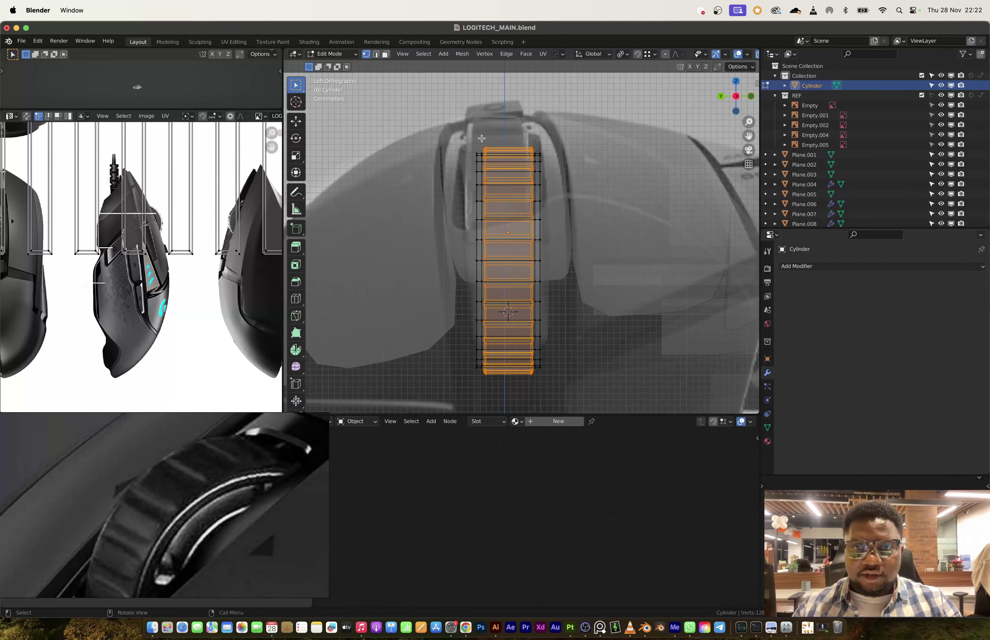
{"action": "left_click_drag", "start_coordinate": [504, 227], "coordinate": [535, 385]}
{"action": "key", "text": "s"}
{"action": "key", "text": "x"}
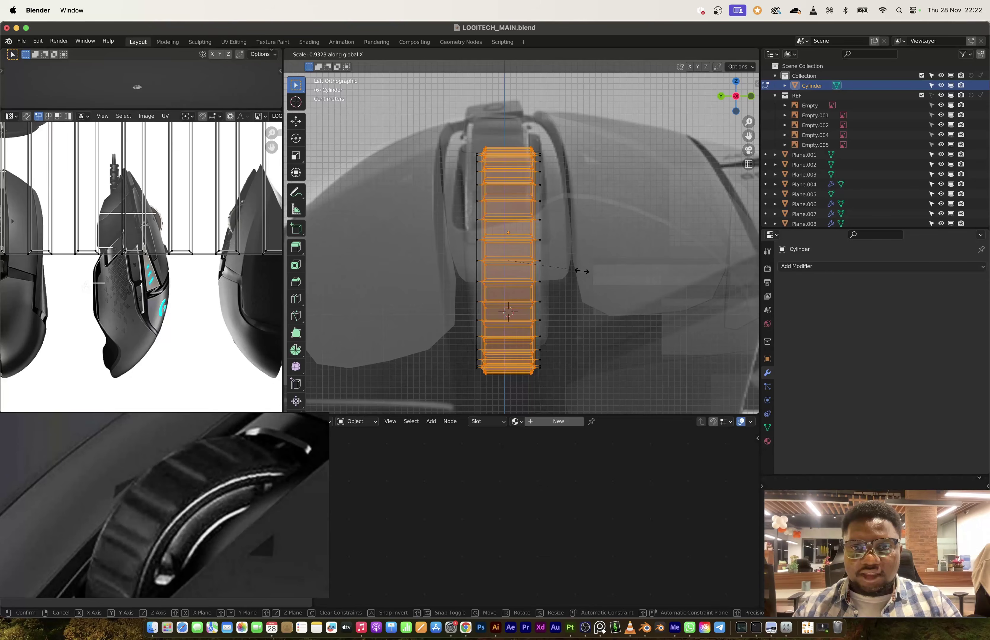
{"action": "key", "text": "y"}
{"action": "left_click", "coordinate": [578, 270]}
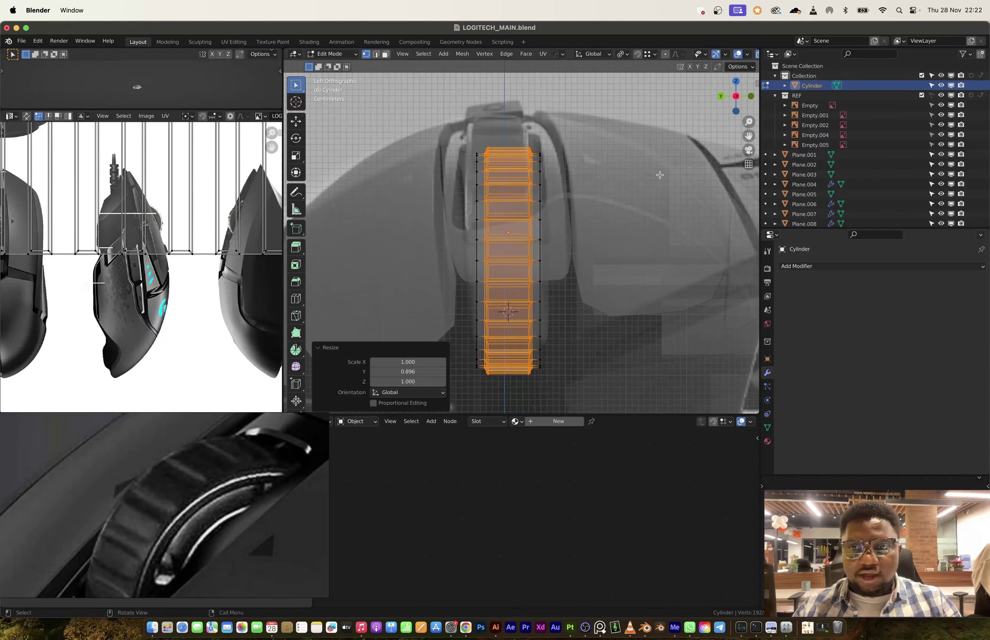
Add a loop cut beside the tread blocks along each border of the wheel's rim.
{"action": "middle_click_drag", "start_coordinate": [698, 116], "coordinate": [548, 276]}
{"action": "key", "text": "ctrl+r"}
{"action": "left_click", "coordinate": [532, 264]}
{"action": "left_click", "coordinate": [545, 250]}
Select the face loops along both rim borders and extrude them along their normals twice, the first time by 0.0129 m.
{"action": "key", "text": "3"}
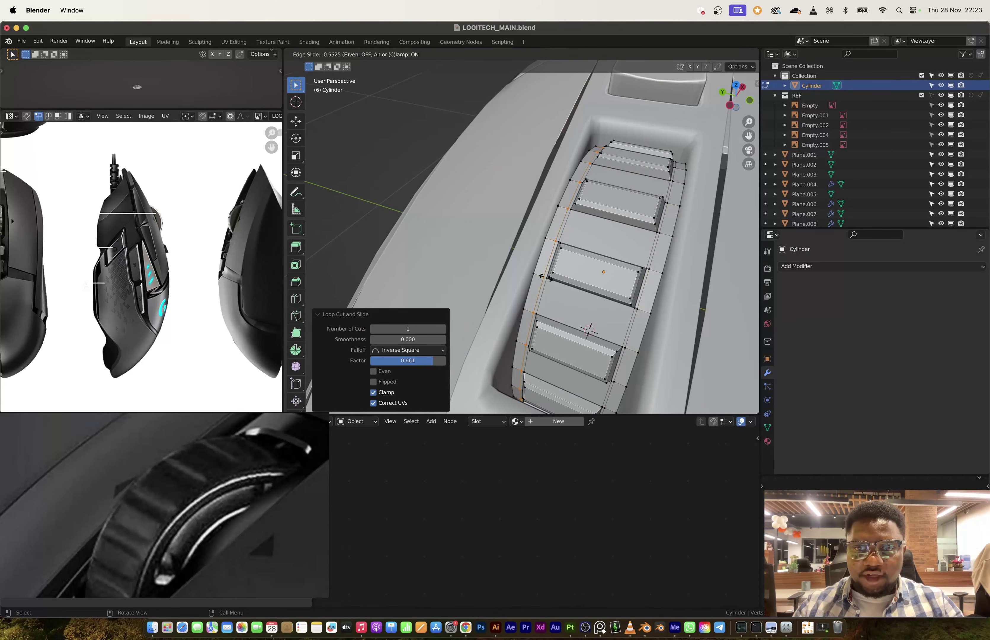
{"action": "left_click", "coordinate": [538, 275], "text": "alt"}
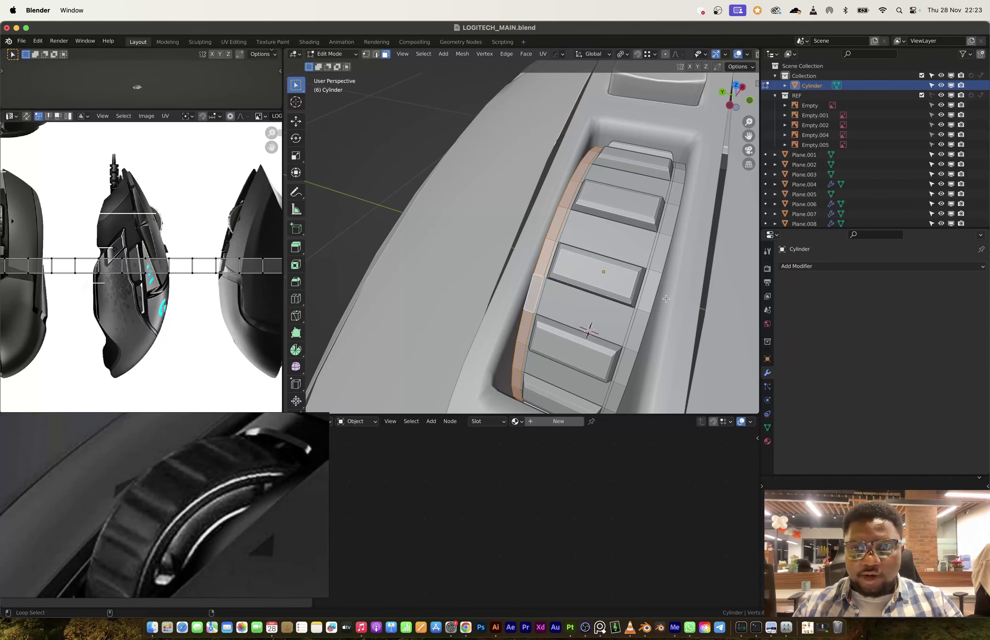
{"action": "left_click", "coordinate": [644, 310], "text": "alt+shift"}
{"action": "middle_click_drag", "start_coordinate": [644, 310], "coordinate": [674, 333]}
{"action": "key", "text": "alt+e"}
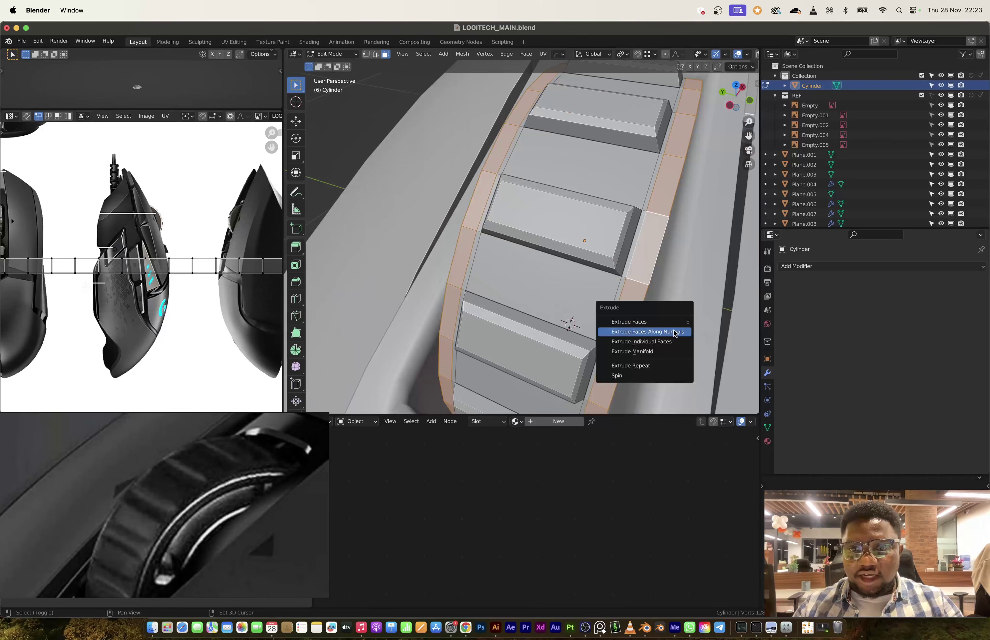
{"action": "left_click", "coordinate": [674, 331]}
{"action": "left_click", "coordinate": [674, 327]}
{"action": "key", "text": "alt+e"}
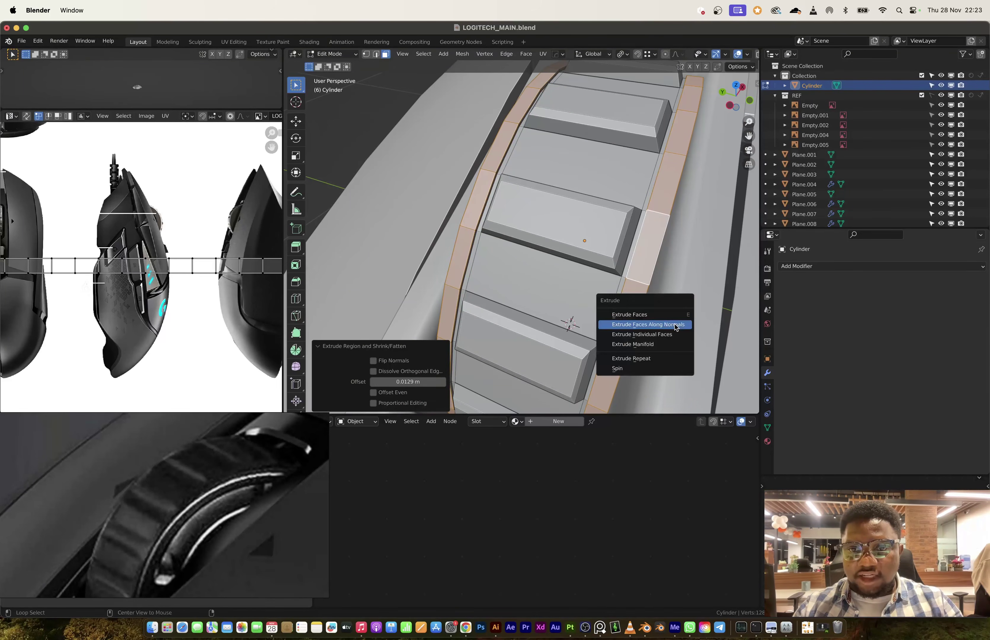
{"action": "left_click", "coordinate": [674, 324]}
{"action": "left_click", "coordinate": [674, 311]}
Select the edge loops of both raised rim borders and bevel them slightly.
{"action": "middle_click_drag", "start_coordinate": [674, 311], "coordinate": [638, 277]}
{"action": "left_click", "coordinate": [627, 289], "text": "alt"}
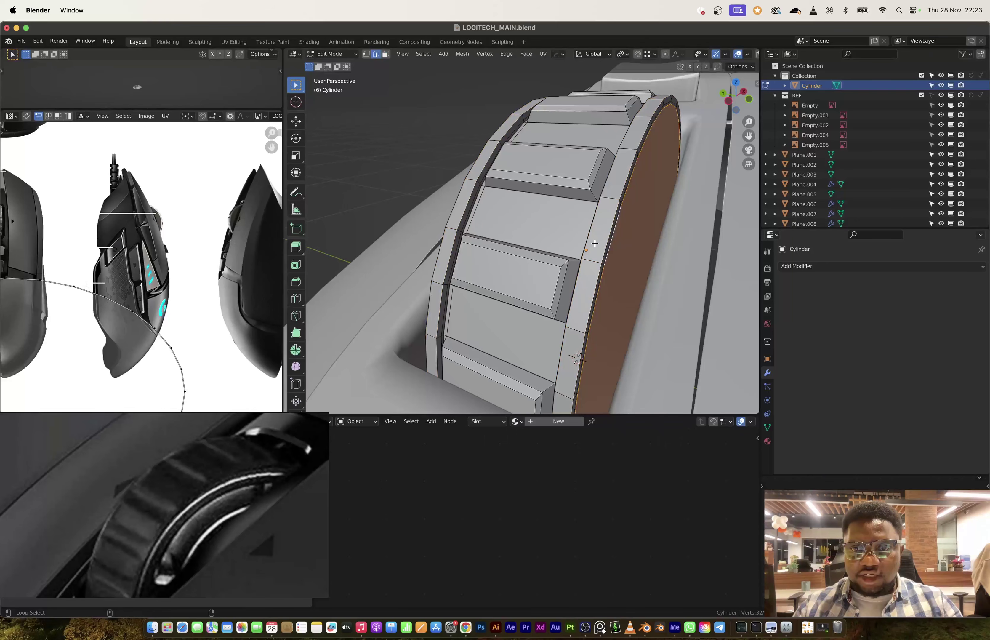
{"action": "key", "text": "2"}
{"action": "left_click", "coordinate": [600, 244], "text": "alt"}
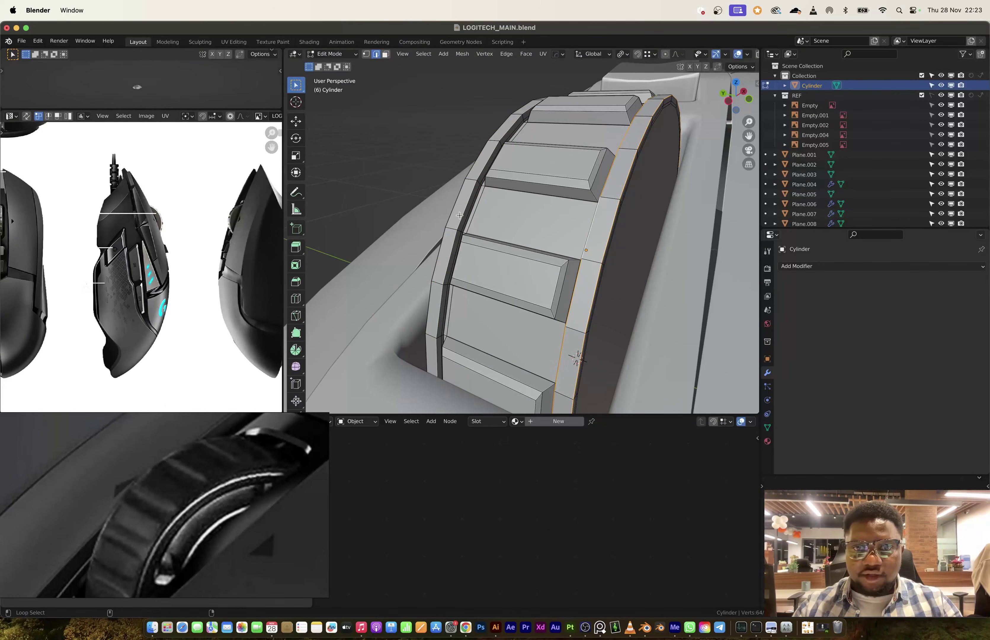
{"action": "left_click", "coordinate": [453, 211], "text": "alt+shift"}
{"action": "key", "text": "ctrl+b"}
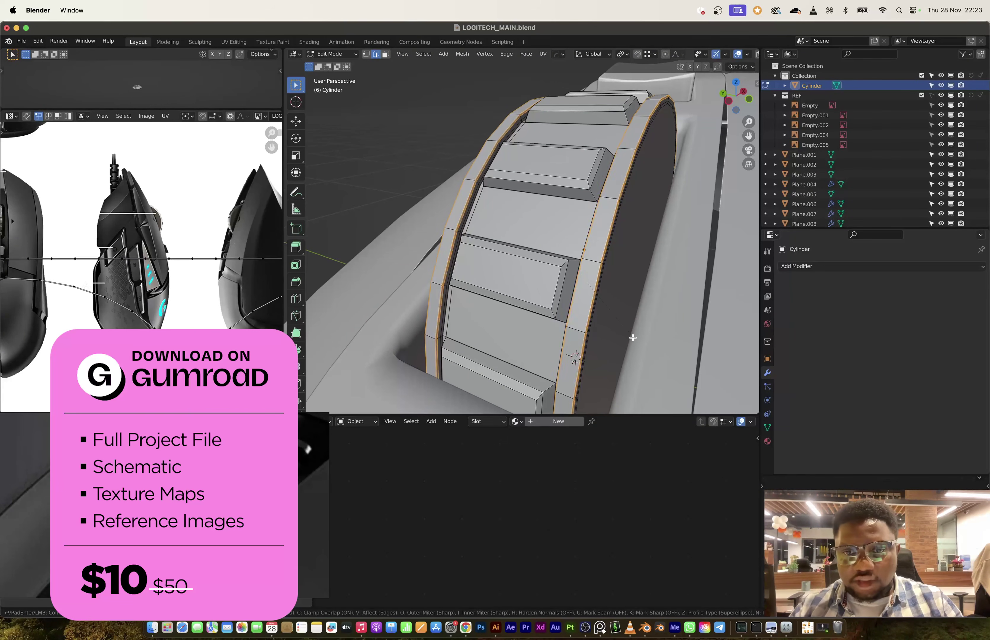
{"action": "left_click", "coordinate": [635, 343]}
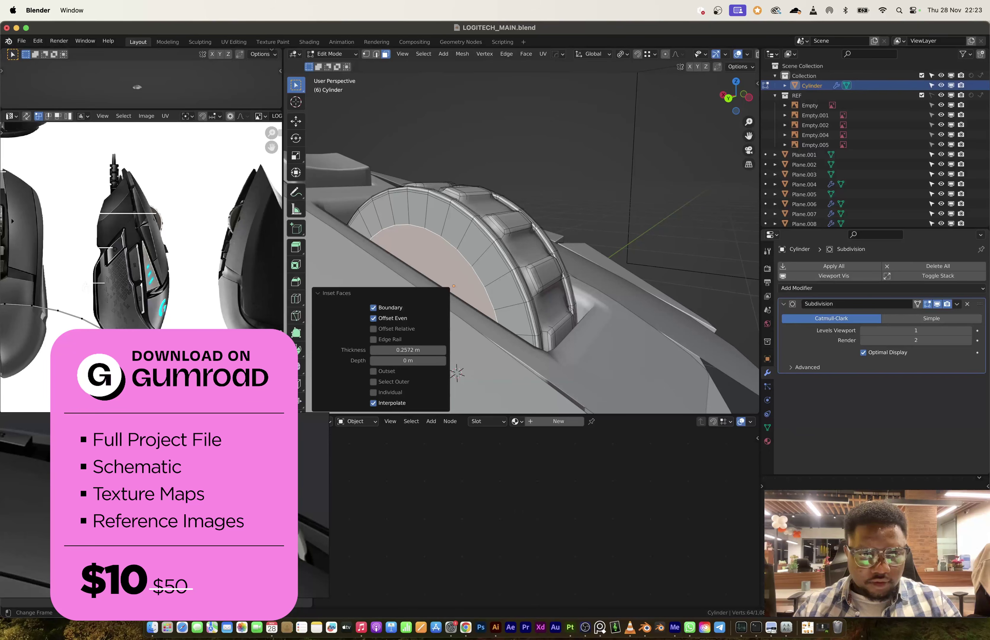
Redo the inset of the wheel's two side faces at 0.2156 m thickness and bridge them to open a hole through the wheel.
{"action": "scroll", "coordinate": [527, 271], "scroll_direction": "up", "scroll_amount": 5}
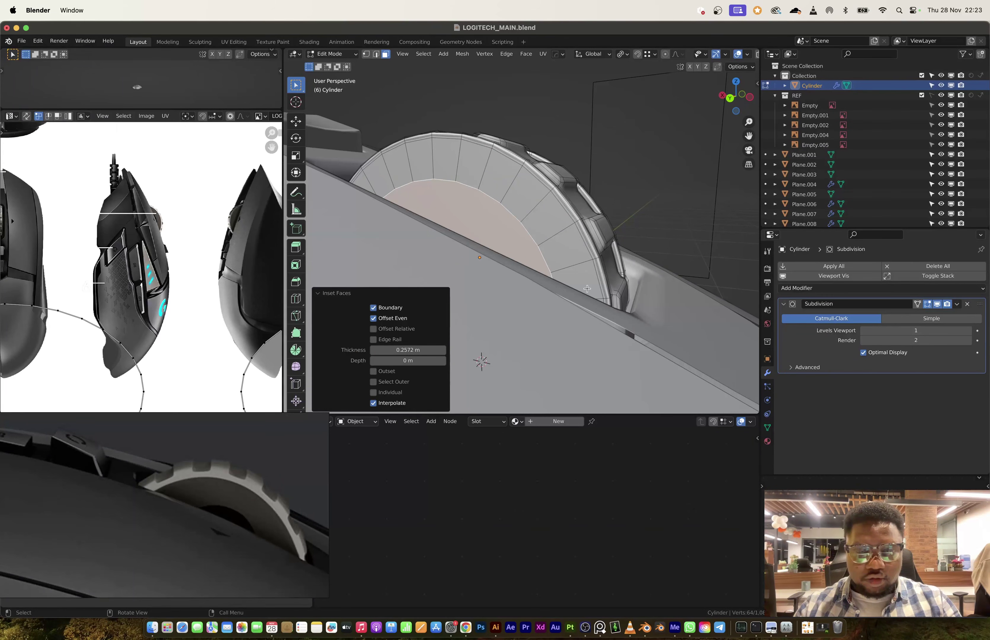
{"action": "key", "text": "super+z"}
{"action": "key", "text": "i"}
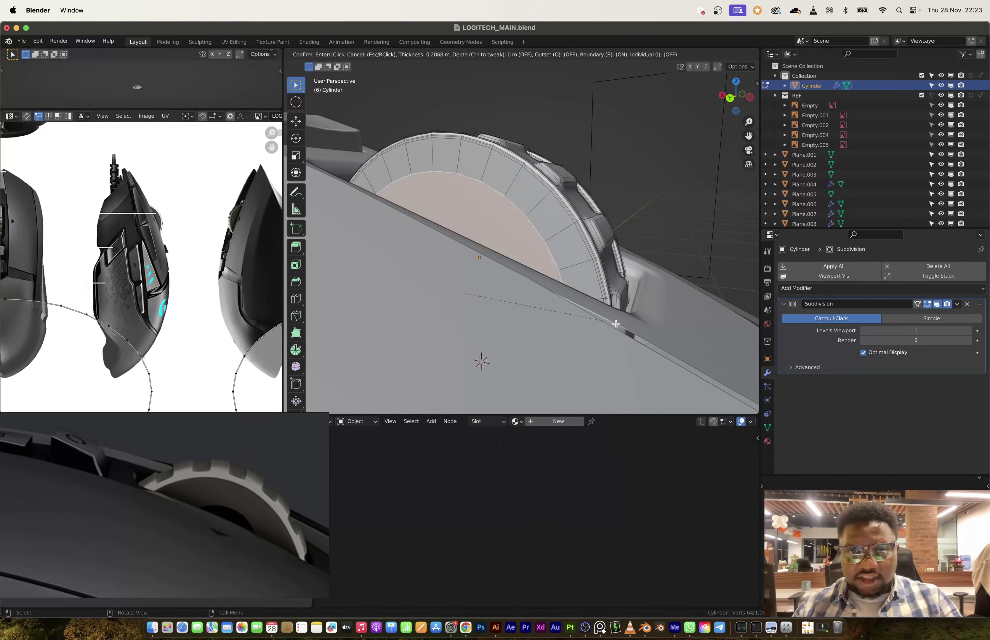
{"action": "left_click", "coordinate": [592, 237]}
{"action": "right_click", "coordinate": [592, 237]}
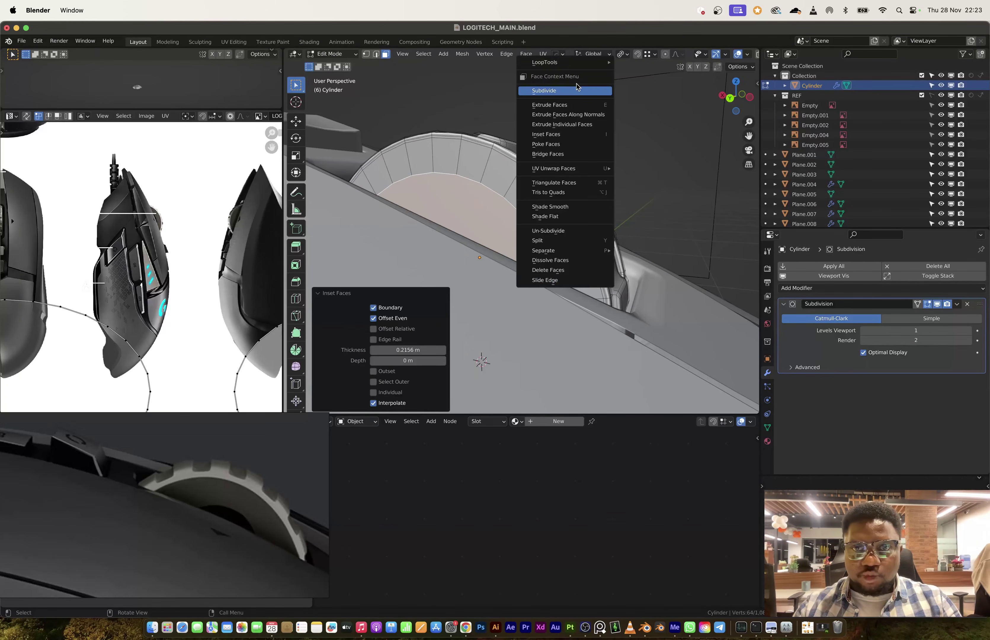
{"action": "mouse_move", "coordinate": [584, 63]}
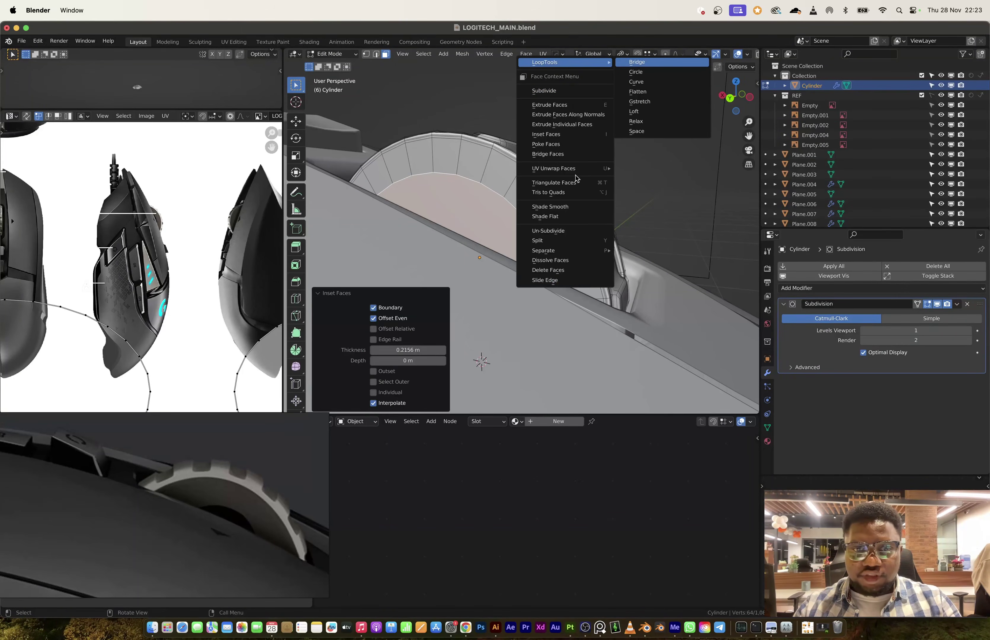
Add a centred loop cut around the inside of the wheel's hole and bevel it with a width of 0.79 m.
{"action": "middle_click_drag", "start_coordinate": [536, 241], "coordinate": [527, 200]}
{"action": "key", "text": "ctrl+r"}
{"action": "left_click", "coordinate": [435, 176]}
{"action": "right_click", "coordinate": [435, 176]}
{"action": "key", "text": "ctrl+b"}
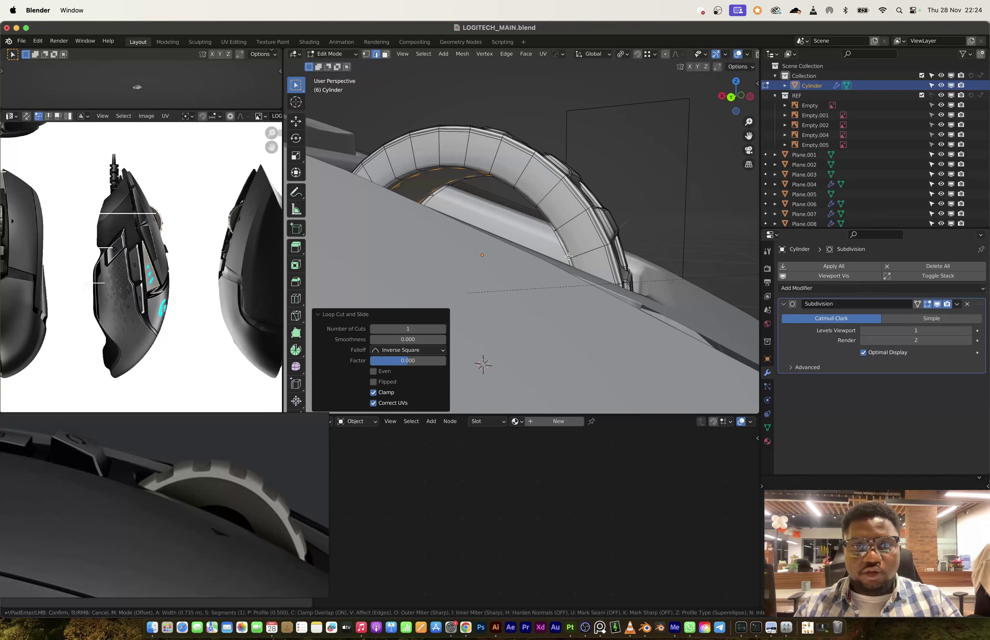
{"action": "left_click", "coordinate": [595, 255]}
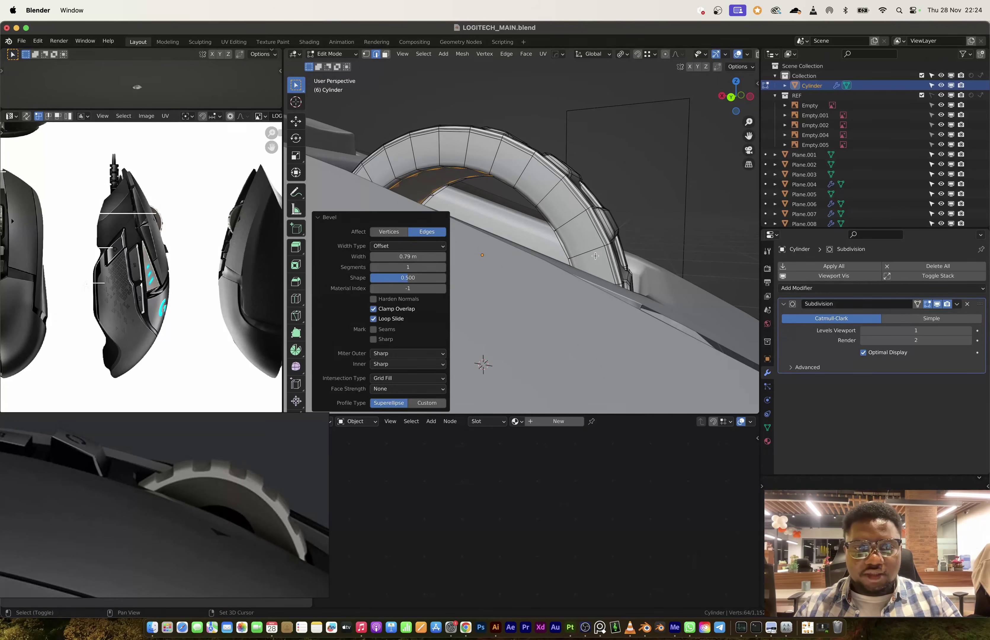
Add two loop cuts around the ring on the wheel's side, sliding the first toward the outer edge with a factor of -0.565.
{"action": "key", "text": "ctrl+r"}
{"action": "left_click", "coordinate": [537, 175]}
{"action": "left_click", "coordinate": [538, 158]}
{"action": "scroll", "coordinate": [509, 171], "scroll_direction": "up", "scroll_amount": 2}
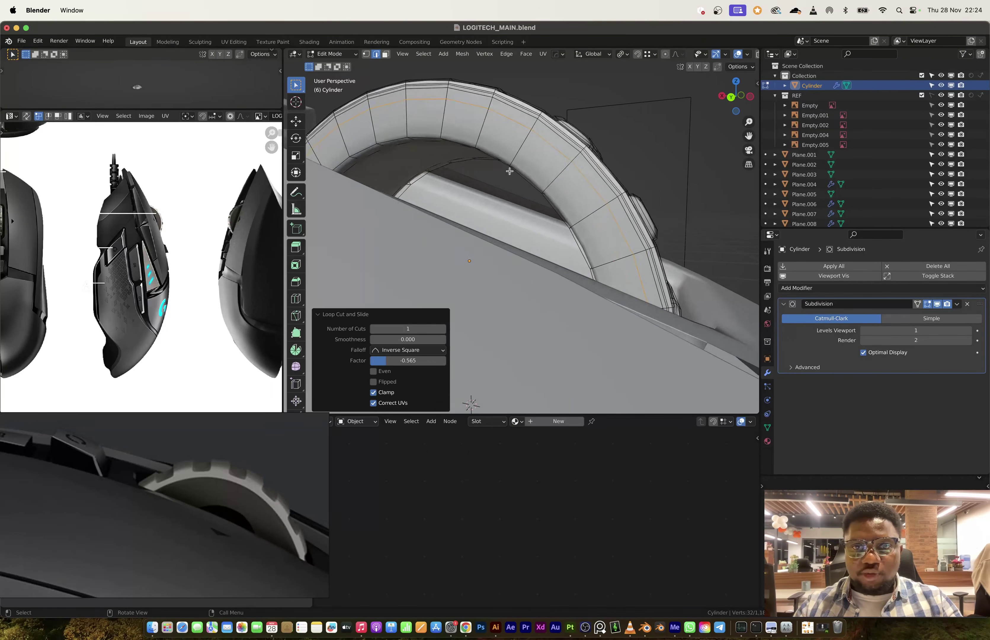
{"action": "middle_click_drag", "start_coordinate": [560, 172], "coordinate": [543, 187], "text": "shift"}
{"action": "key", "text": "ctrl+r"}
{"action": "left_click", "coordinate": [545, 188]}
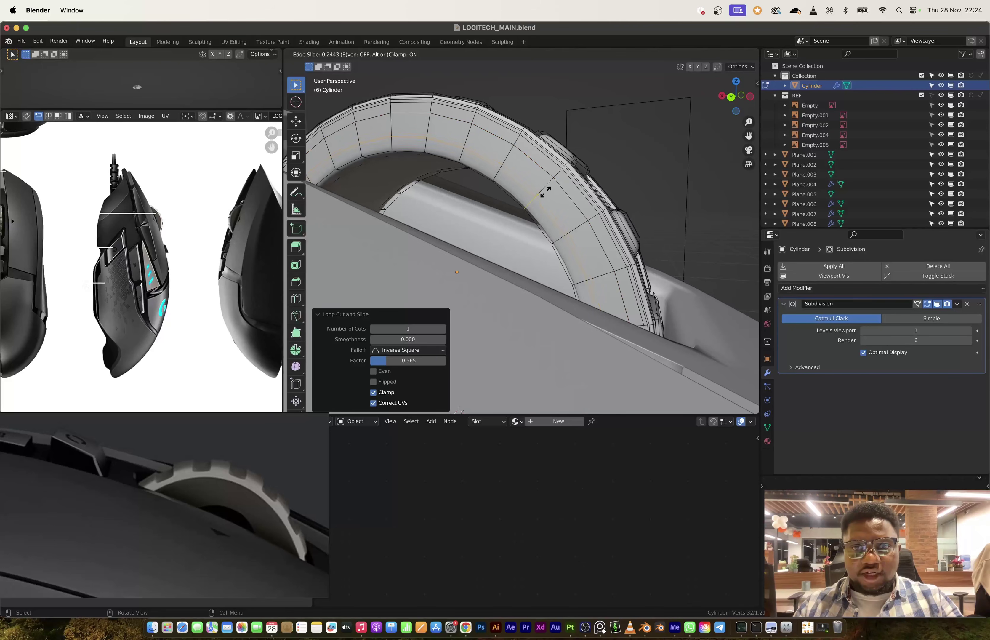
{"action": "left_click", "coordinate": [535, 168]}
Bevel the outer edge loop on the wheel's side ring with a width of 0.007 m.
{"action": "left_click", "coordinate": [533, 163], "text": "alt"}
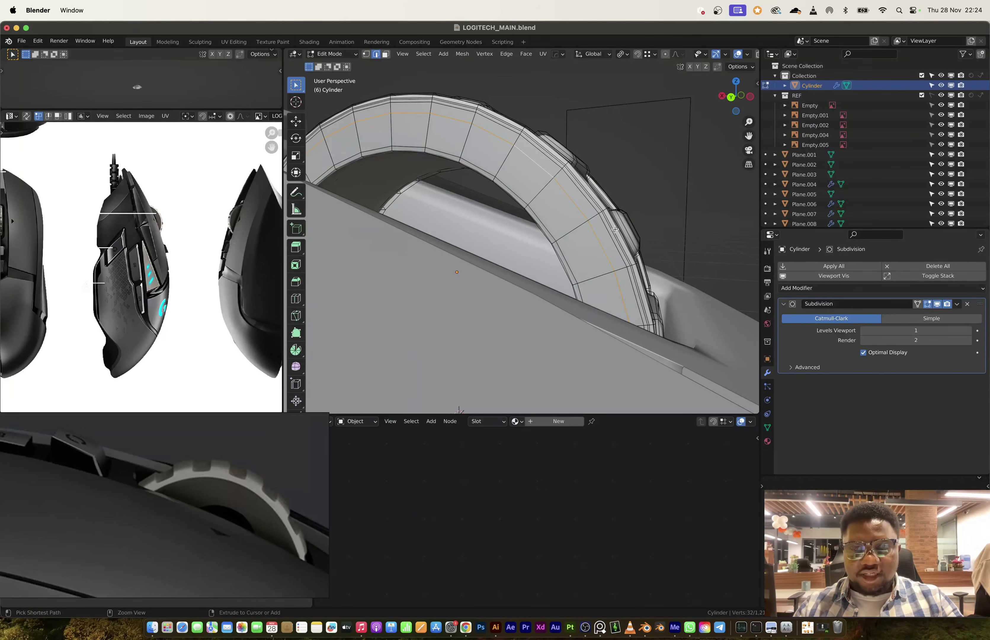
{"action": "key", "text": "ctrl+b"}
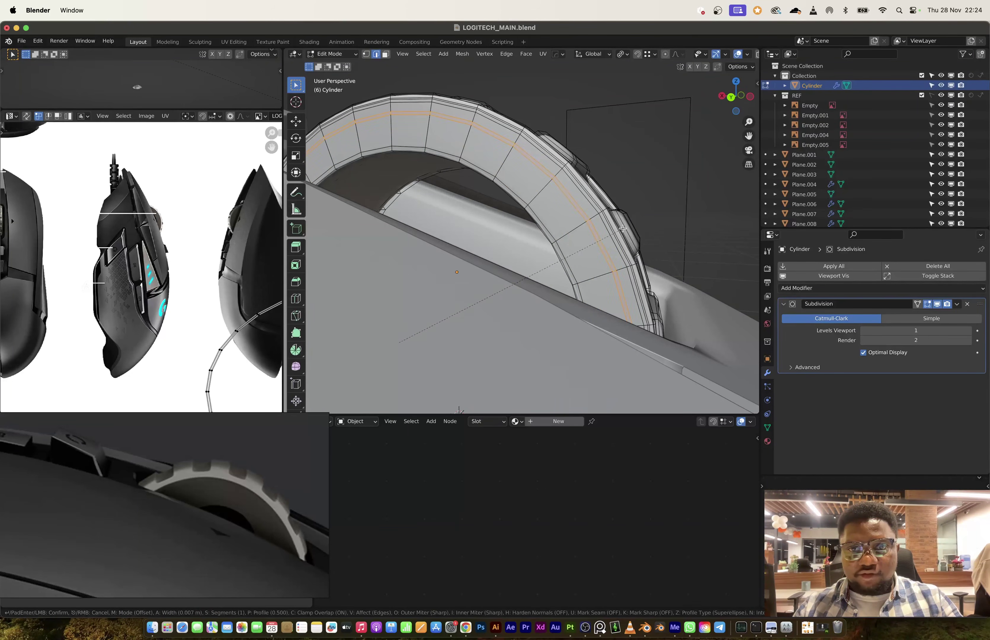
{"action": "left_click", "coordinate": [616, 233]}
Extrude the narrow bevelled strip on the wheel's side along its normals in two passes.
{"action": "scroll", "coordinate": [541, 245], "scroll_direction": "up", "scroll_amount": 3}
{"action": "key", "text": "alt+e"}
{"action": "left_click", "coordinate": [532, 247]}
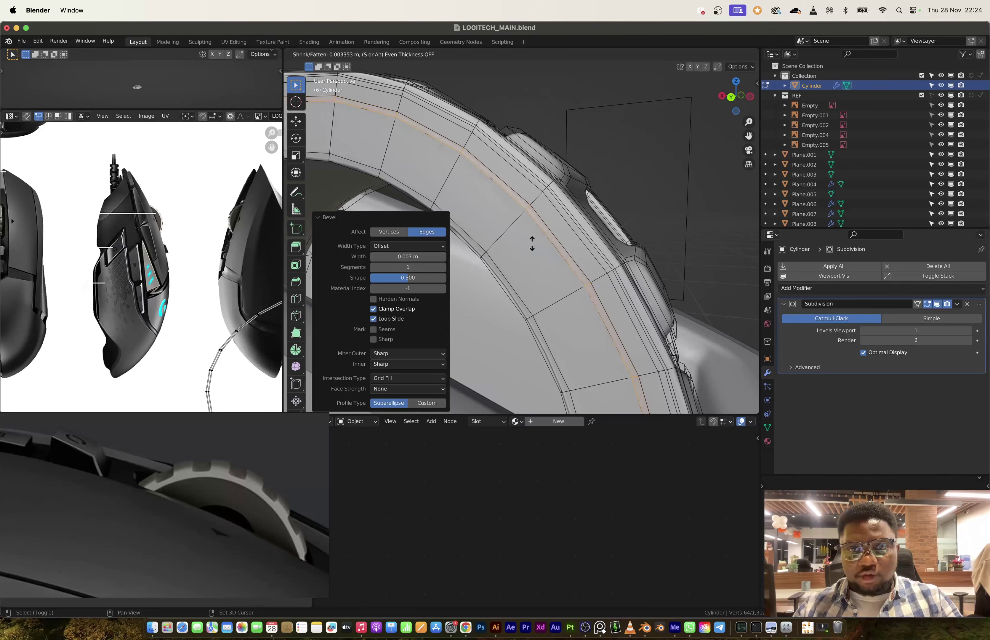
{"action": "right_click", "coordinate": [531, 249]}
{"action": "key", "text": "alt+e"}
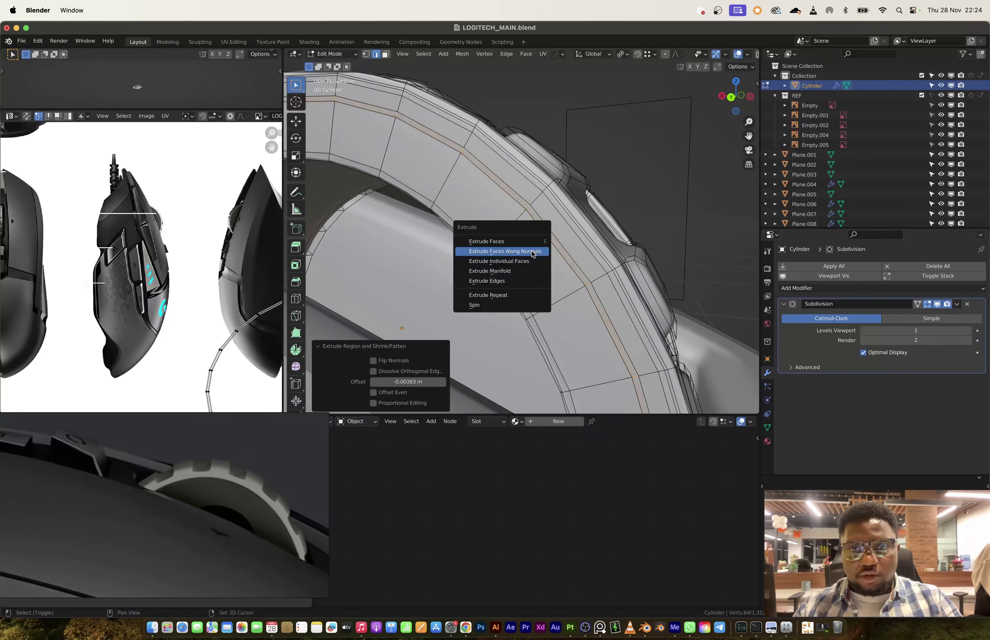
{"action": "left_click", "coordinate": [531, 252]}
{"action": "left_click", "coordinate": [549, 237]}
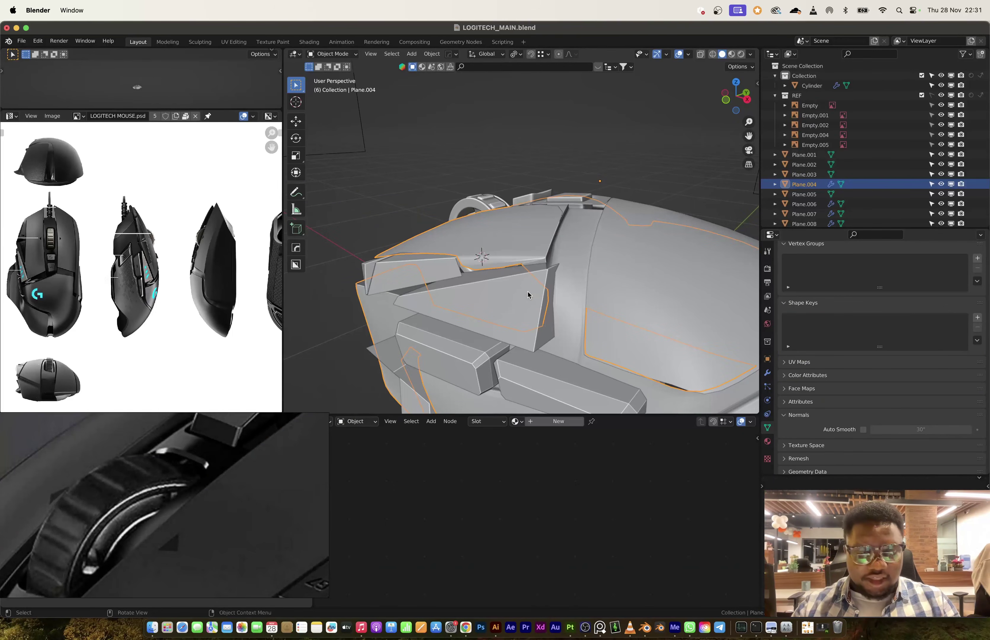
Save the project as a new incremented file named LOGITECH_MAIN1.blend.
{"action": "key", "text": "super+shift+s"}
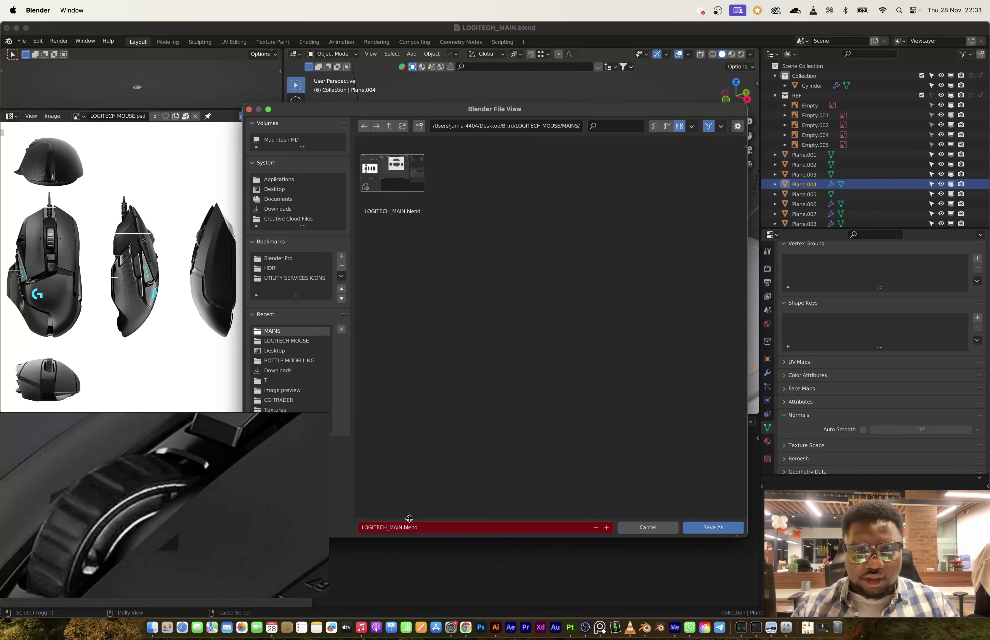
{"action": "left_click", "coordinate": [607, 527]}
{"action": "left_click", "coordinate": [707, 527]}
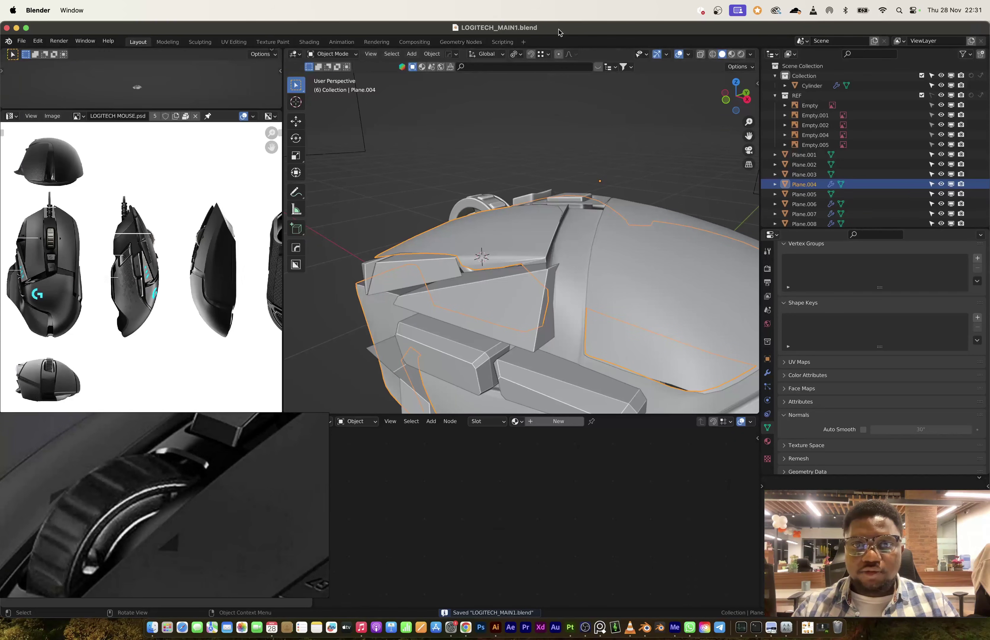
Bevel the upper shell's long edge above the recessed side face with 2 segments and a width of about 0.018 m.
{"action": "middle_click_drag", "start_coordinate": [534, 229], "coordinate": [562, 297]}
{"action": "key", "text": "Tab"}
{"action": "key", "text": "3"}
{"action": "left_click", "coordinate": [519, 281], "text": "alt"}
{"action": "key", "text": "2"}
{"action": "left_click", "coordinate": [519, 281], "text": "alt"}
{"action": "key", "text": "ctrl+b"}
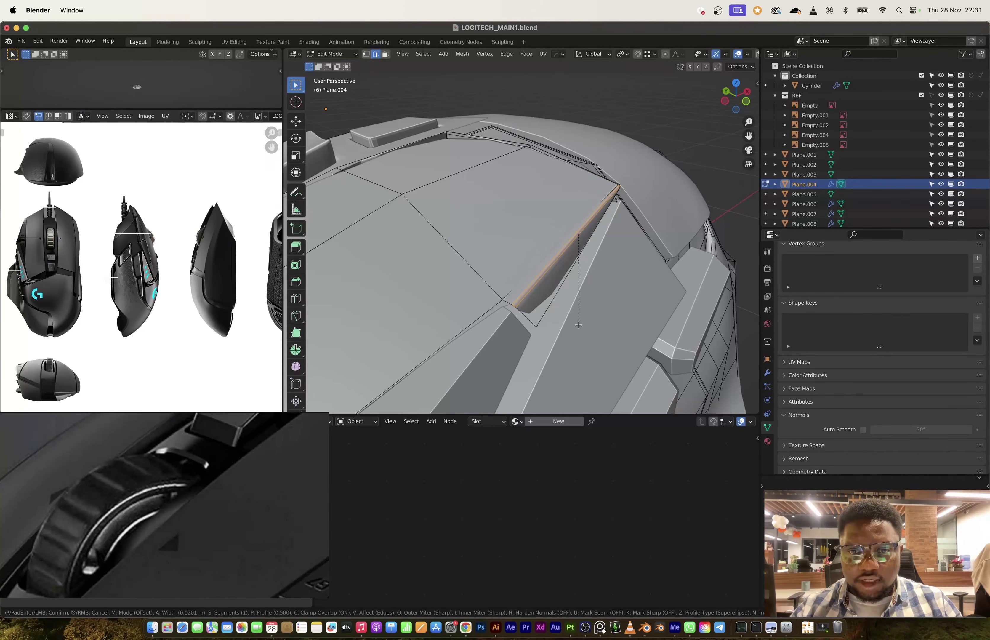
{"action": "scroll", "coordinate": [578, 325], "scroll_direction": "up", "scroll_amount": 1}
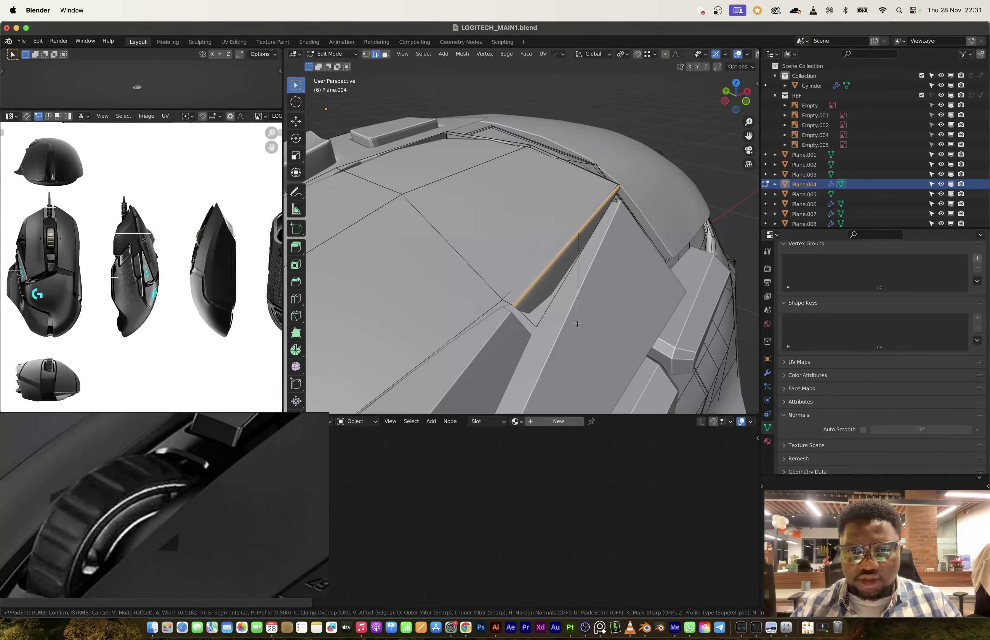
{"action": "left_click", "coordinate": [577, 324]}
{"action": "key", "text": "Tab"}
Save the project as a new incremented file named LOGITECH_MAIN2.blend.
{"action": "key", "text": "shift+super+s"}
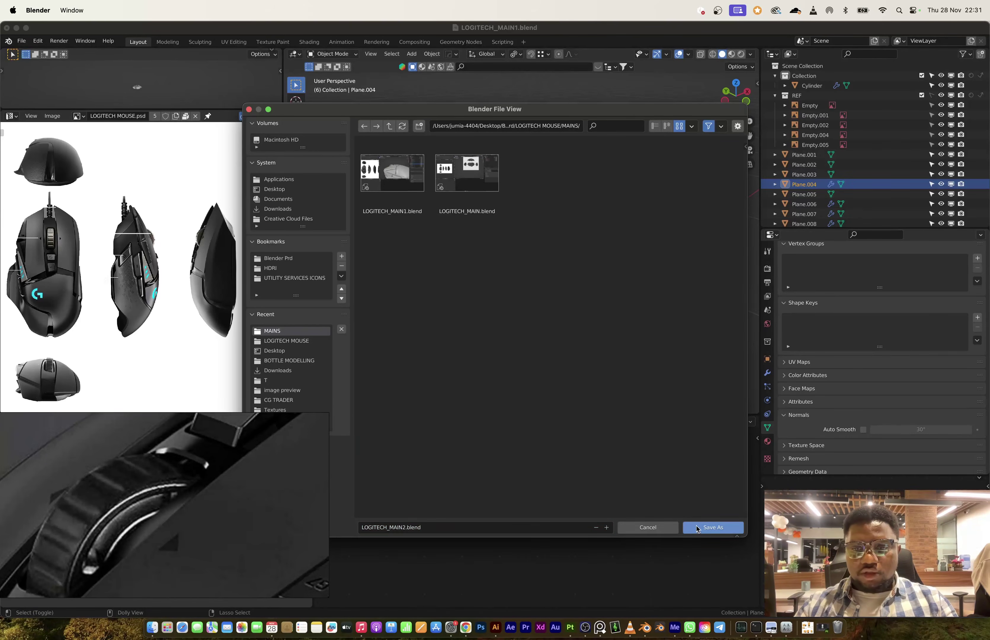
{"action": "left_click", "coordinate": [713, 527]}
Add one loop cut across the upper shell near the front end of its recessed side face, with a factor of -0.957.
{"action": "key", "text": "Tab"}
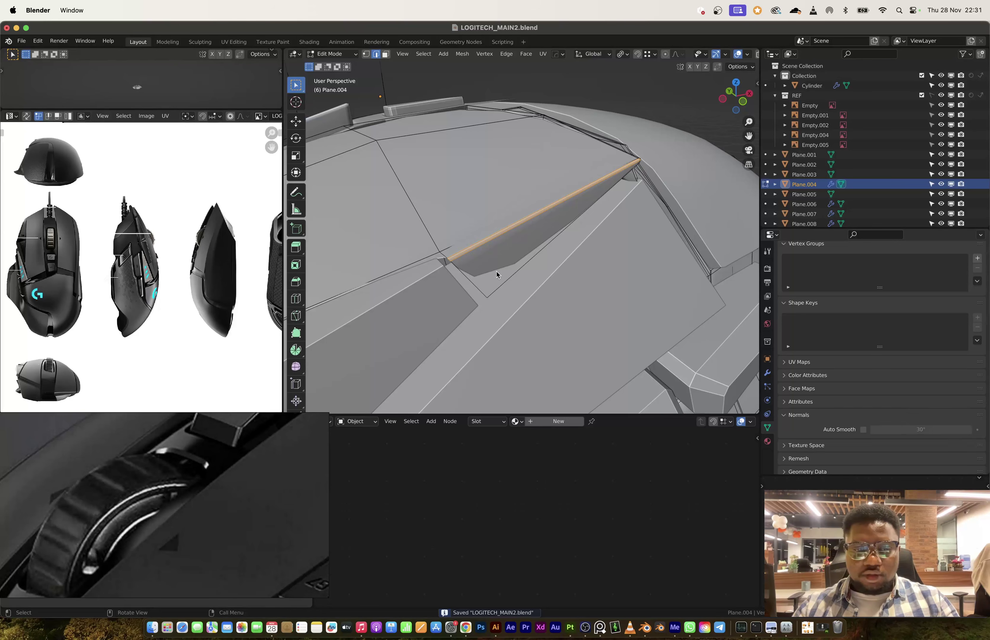
{"action": "key", "text": "3"}
{"action": "left_click", "coordinate": [520, 262]}
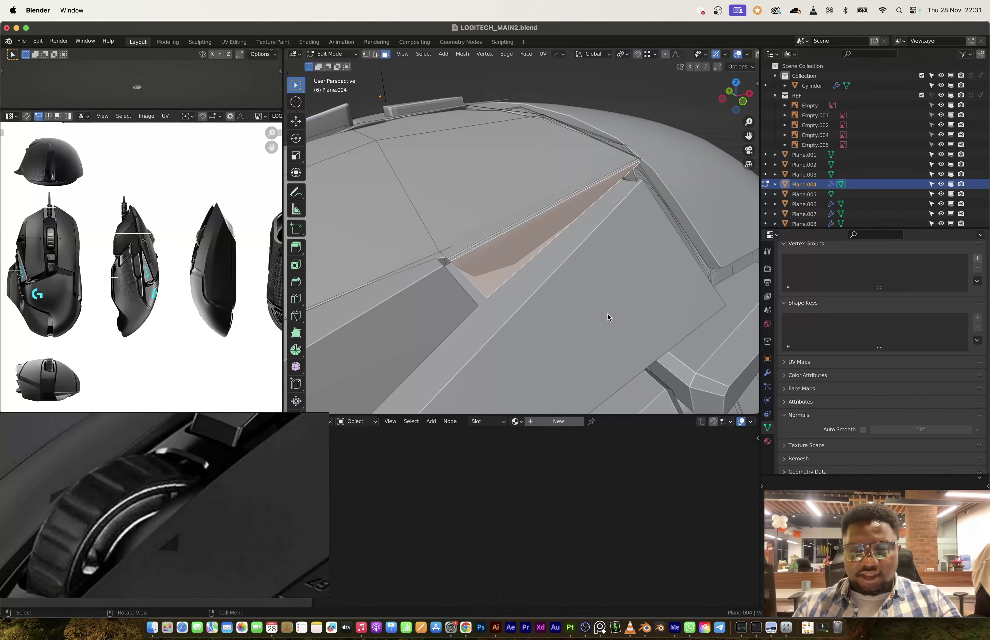
{"action": "scroll", "coordinate": [518, 247], "scroll_direction": "up", "scroll_amount": 2}
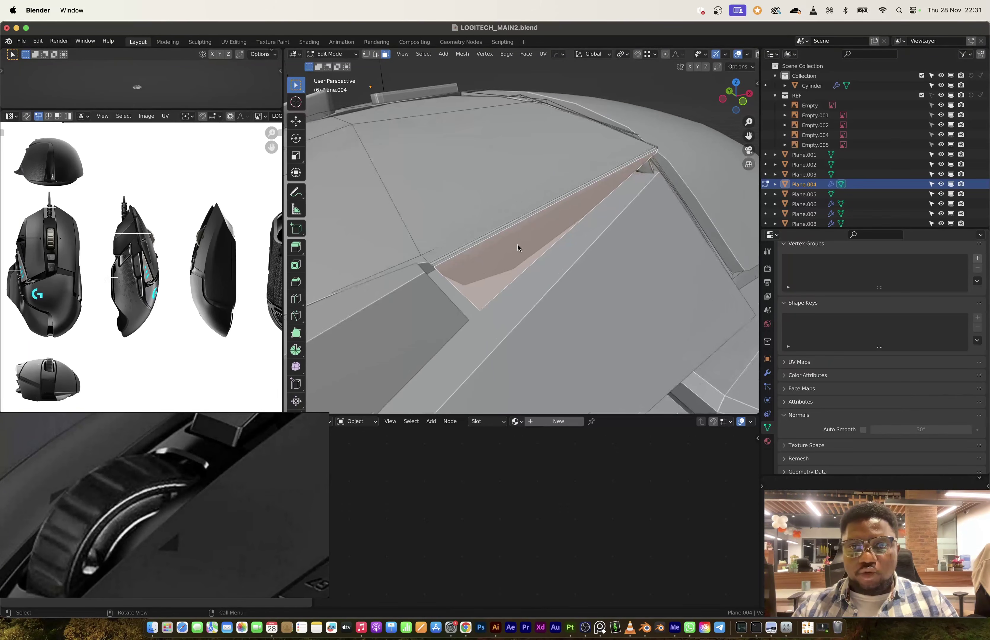
{"action": "key", "text": "e"}
{"action": "left_click", "coordinate": [416, 308]}
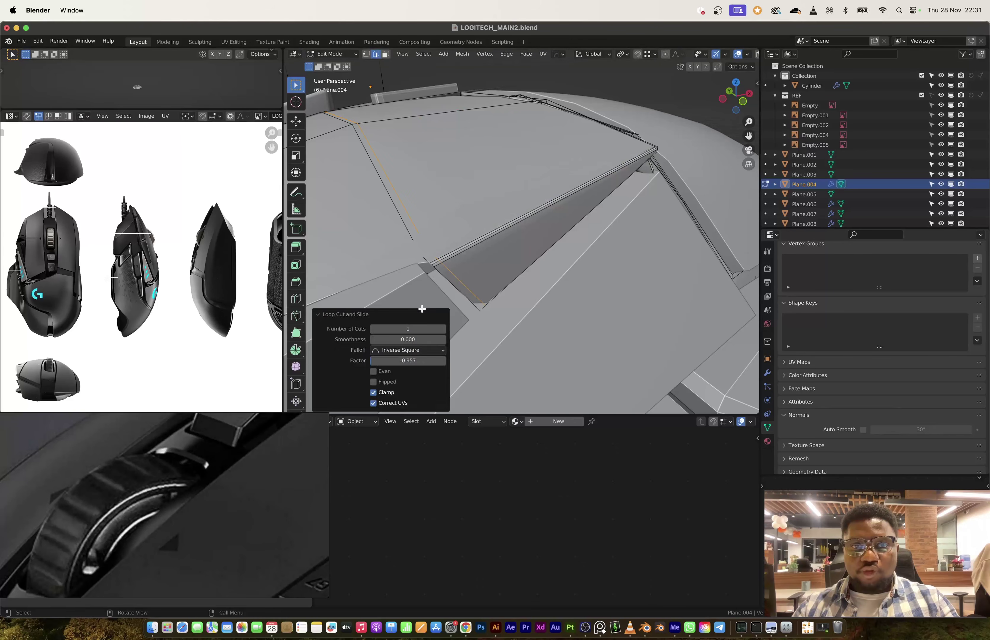
{"action": "key", "text": "Tab"}
{"action": "middle_click_drag", "start_coordinate": [393, 194], "coordinate": [383, 121]}
{"action": "key", "text": "Tab"}
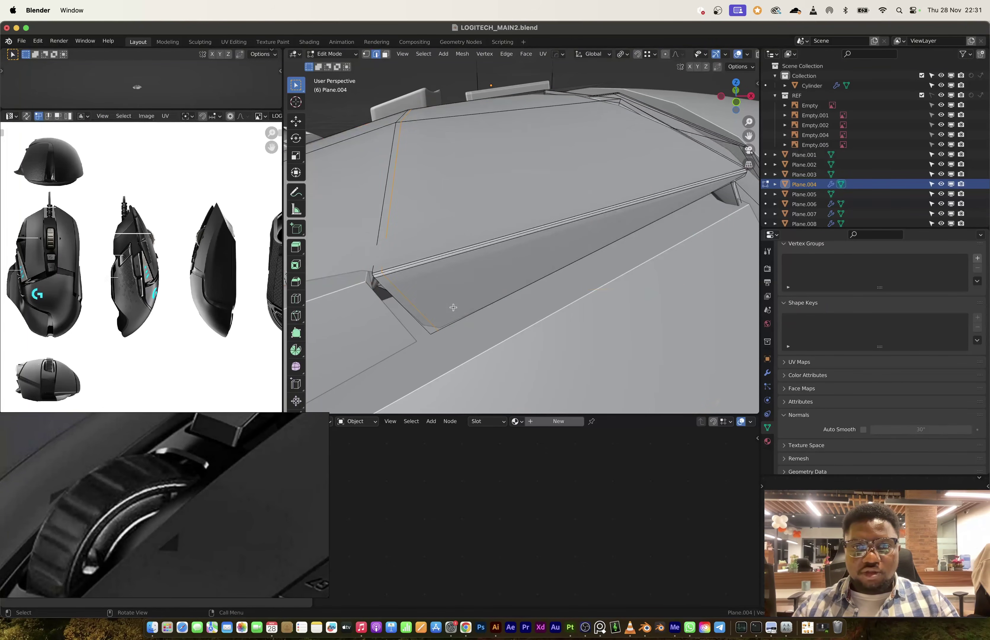
Add another loop cut along the lower border of the upper shell's recessed side face, with a factor of -0.815.
{"action": "scroll", "coordinate": [543, 271], "scroll_direction": "down", "scroll_amount": 3}
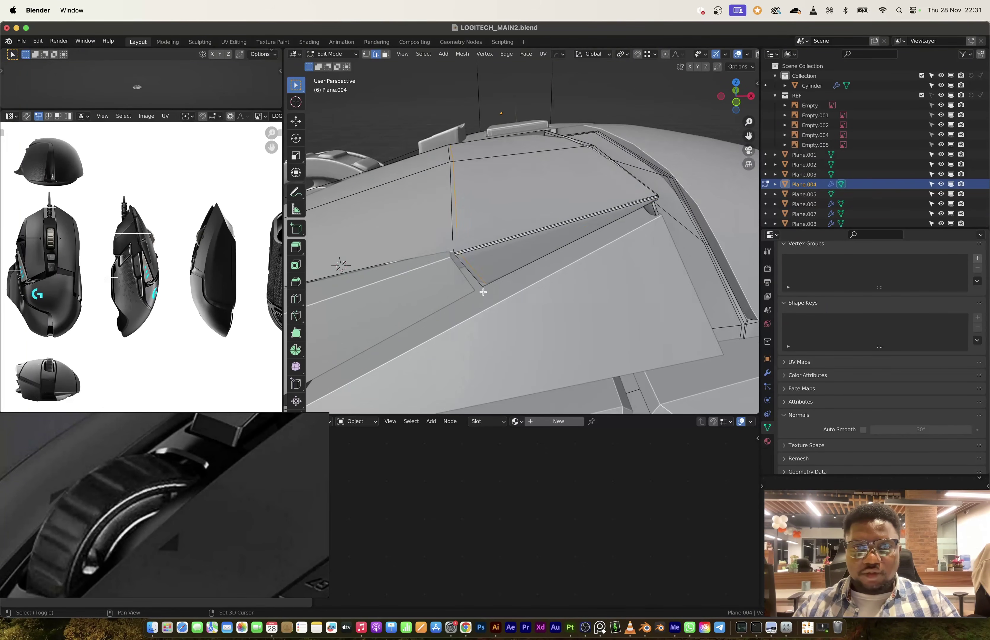
{"action": "left_click", "coordinate": [475, 281]}
{"action": "left_click", "coordinate": [481, 290]}
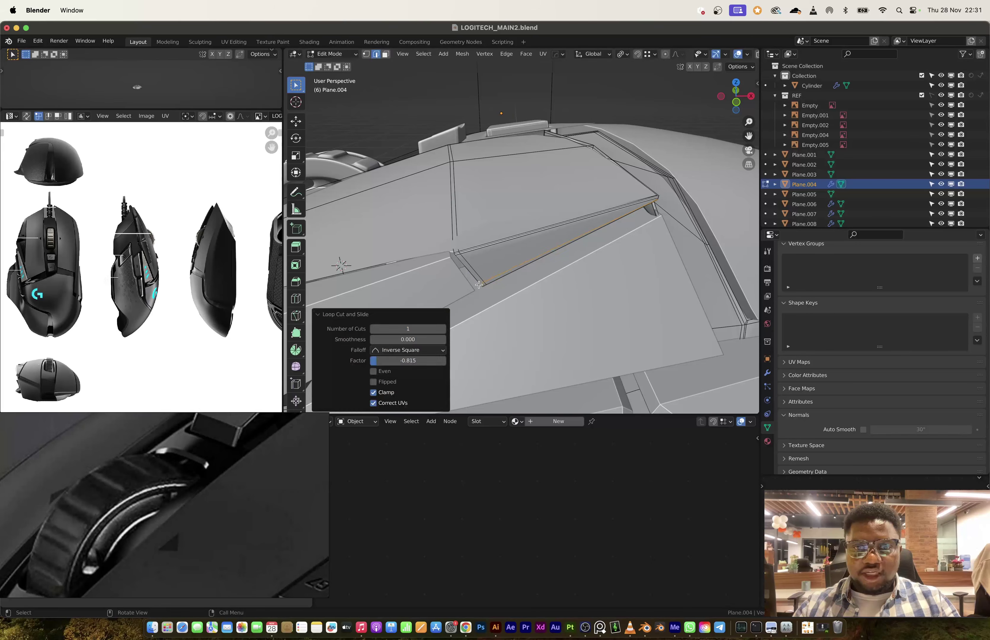
{"action": "scroll", "coordinate": [469, 280], "scroll_direction": "down", "scroll_amount": 2}
{"action": "key", "text": "Tab"}
Bevel all edges of the two faceted upper side panels with 2 segments and a width of about 0.011 m.
{"action": "middle_click_drag", "start_coordinate": [457, 278], "coordinate": [584, 350]}
{"action": "left_click", "coordinate": [484, 326]}
{"action": "key", "text": "Tab"}
{"action": "key", "text": "a"}
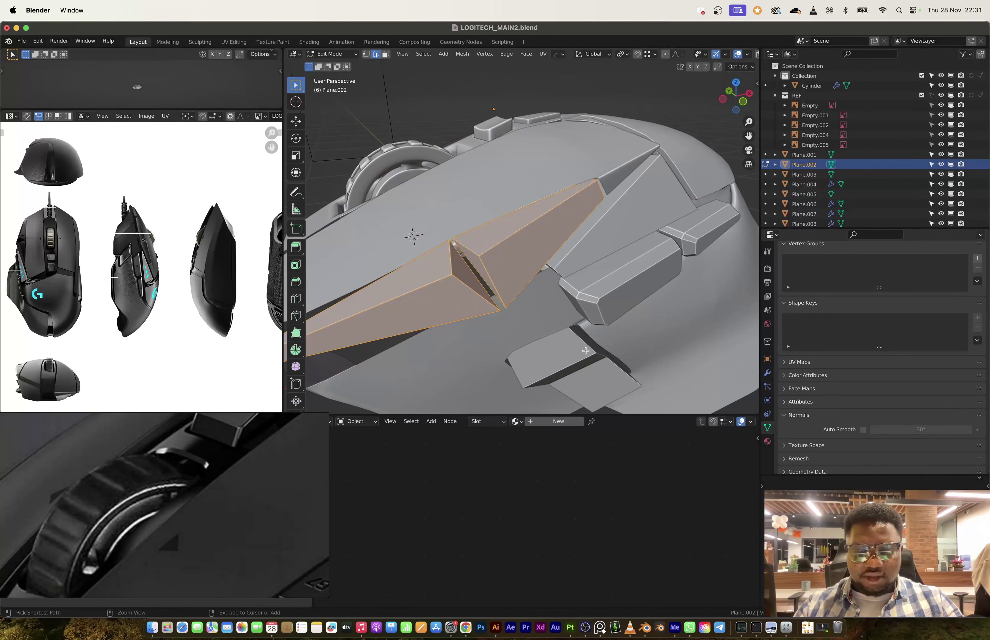
{"action": "key", "text": "ctrl+b"}
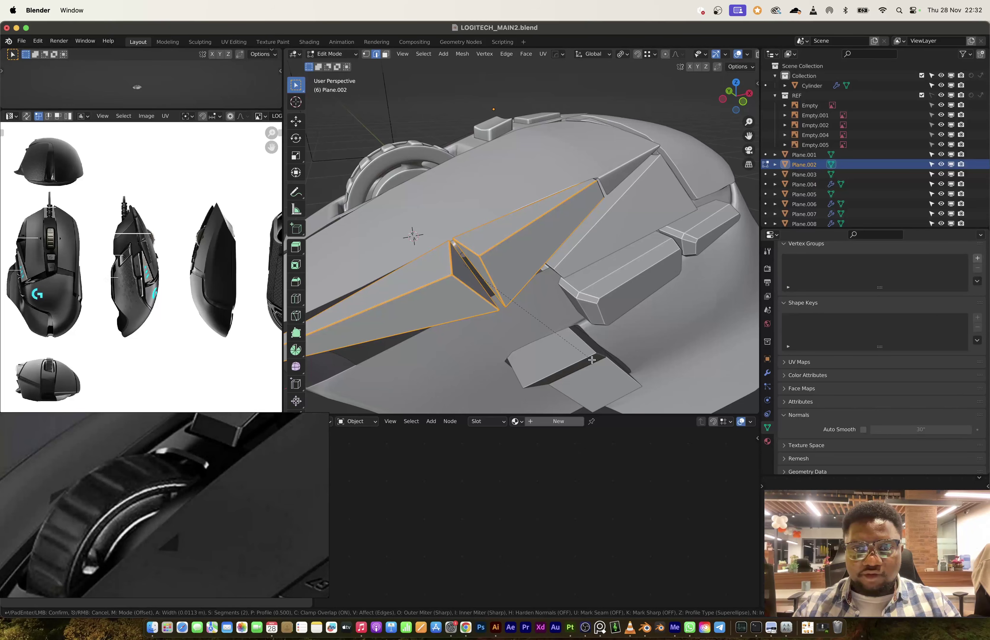
{"action": "left_click", "coordinate": [592, 362]}
{"action": "key", "text": "Tab"}
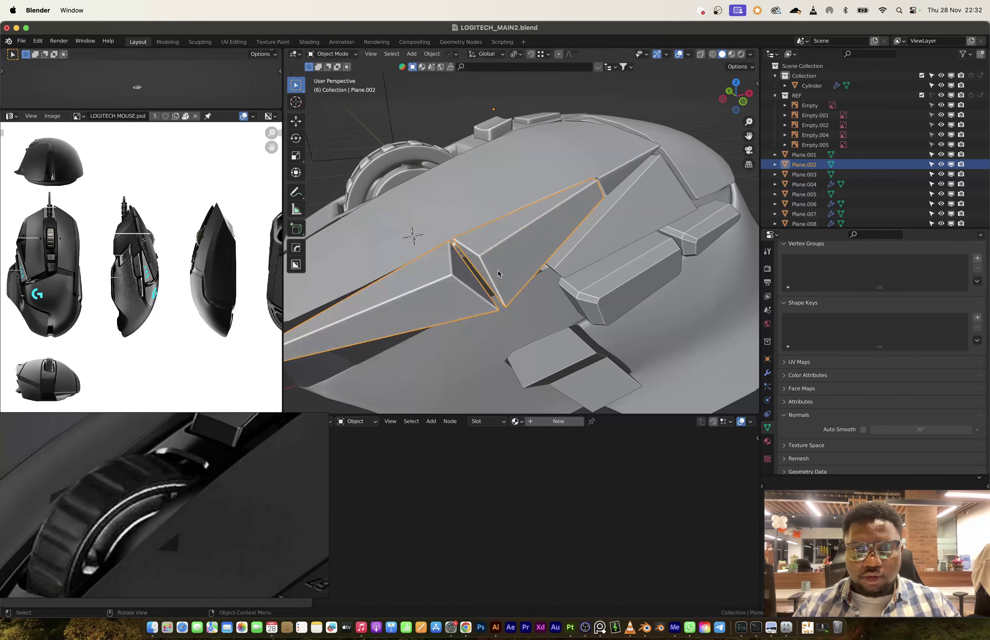
Check the bevelled ends of the faceted upper side panels and shade the panels smooth.
{"action": "middle_click_drag", "start_coordinate": [613, 250], "coordinate": [583, 237]}
{"action": "scroll", "coordinate": [583, 238], "scroll_direction": "up", "scroll_amount": 3}
{"action": "middle_click_drag", "start_coordinate": [647, 188], "coordinate": [576, 242], "text": "shift"}
{"action": "scroll", "coordinate": [577, 243], "scroll_direction": "up", "scroll_amount": 2}
{"action": "scroll", "coordinate": [575, 242], "scroll_direction": "down", "scroll_amount": 3}
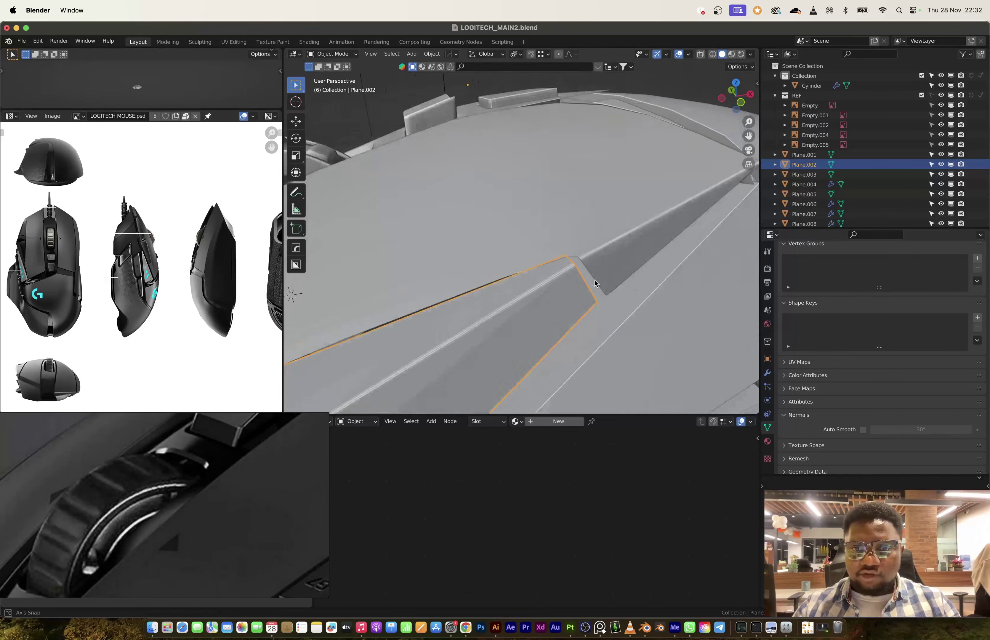
{"action": "scroll", "coordinate": [586, 291], "scroll_direction": "down", "scroll_amount": 3}
{"action": "right_click", "coordinate": [520, 300]}
{"action": "left_click", "coordinate": [478, 297]}
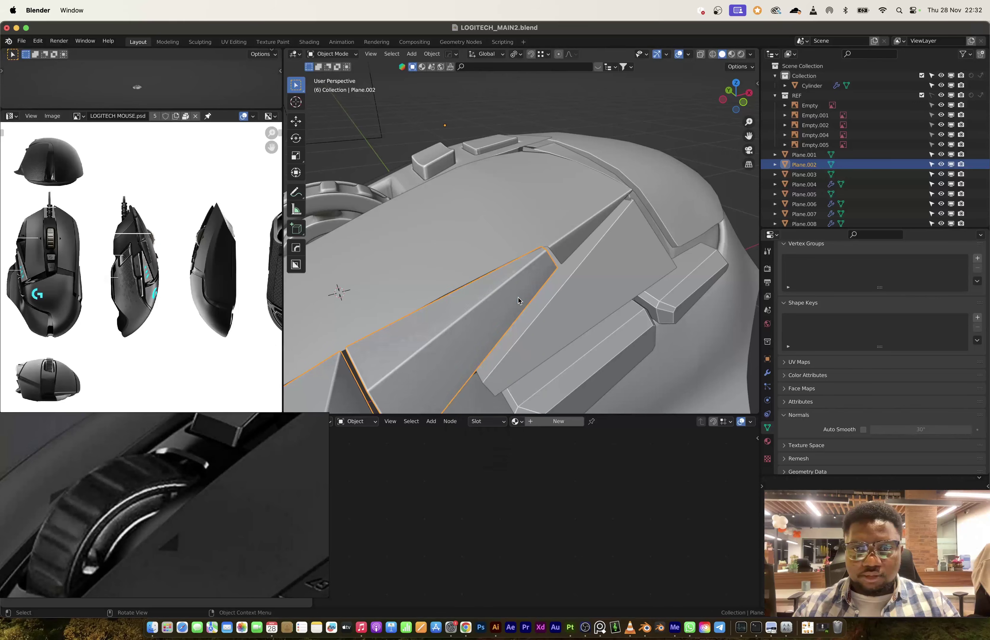
Bevel all edges of the triangular side panel with 4 segments and a width of 0.0166 m.
{"action": "left_click", "coordinate": [605, 301]}
{"action": "middle_click_drag", "start_coordinate": [605, 301], "coordinate": [548, 295]}
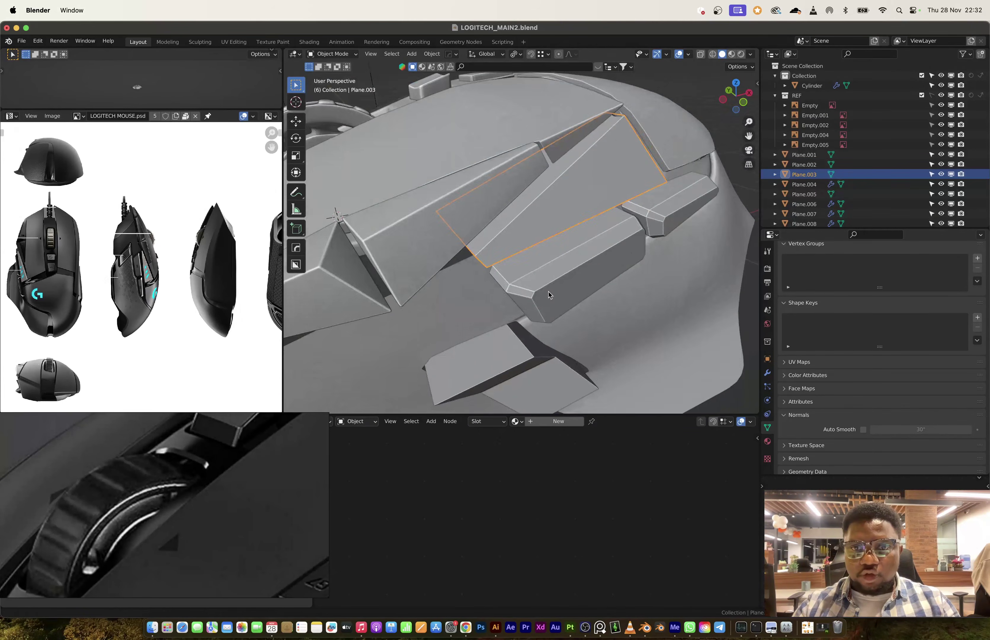
{"action": "scroll", "coordinate": [567, 216], "scroll_direction": "up", "scroll_amount": 3}
{"action": "key", "text": "Tab"}
{"action": "key", "text": "a"}
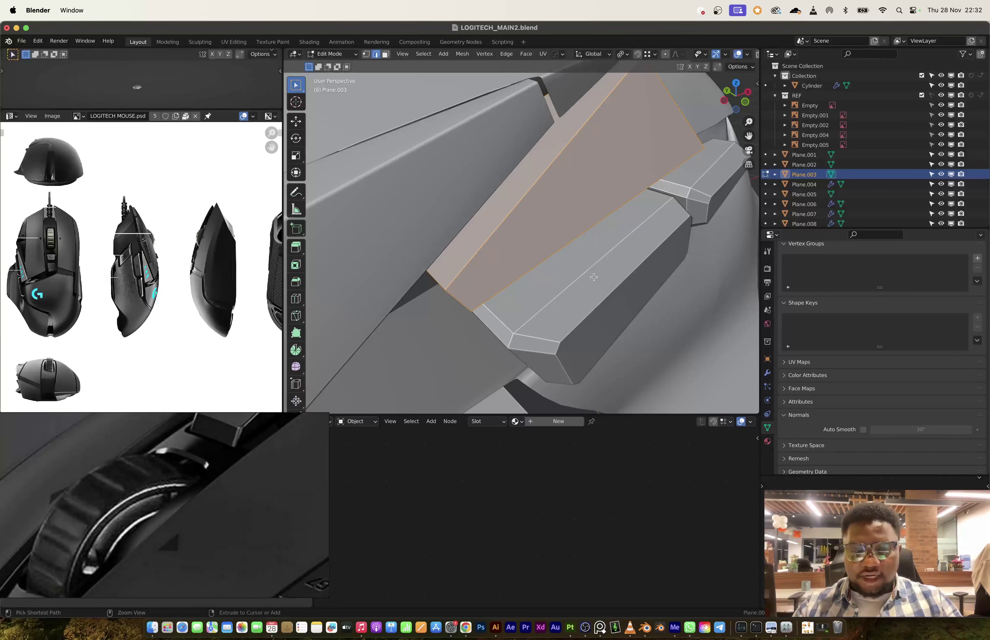
{"action": "key", "text": "ctrl+b"}
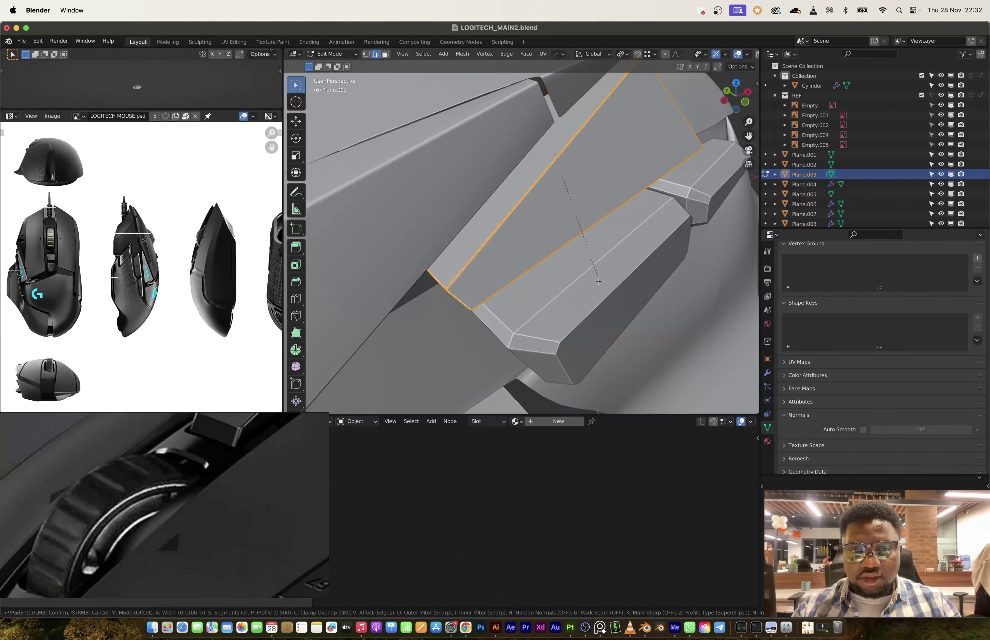
{"action": "left_click", "coordinate": [599, 281]}
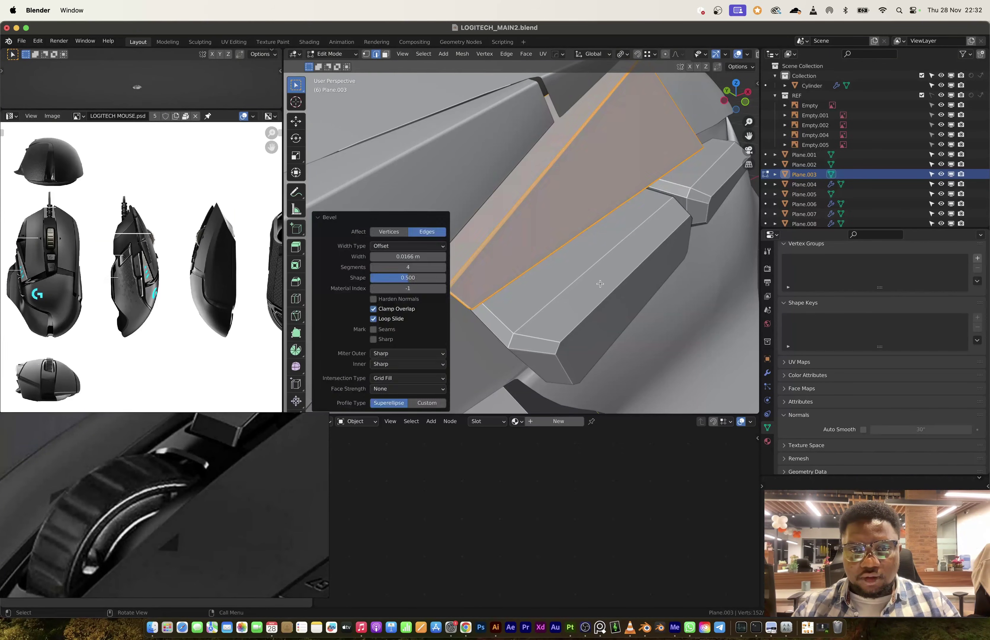
{"action": "key", "text": "Tab"}
{"action": "middle_click_drag", "start_coordinate": [598, 281], "coordinate": [555, 268]}
{"action": "scroll", "coordinate": [595, 170], "scroll_direction": "up", "scroll_amount": 3}
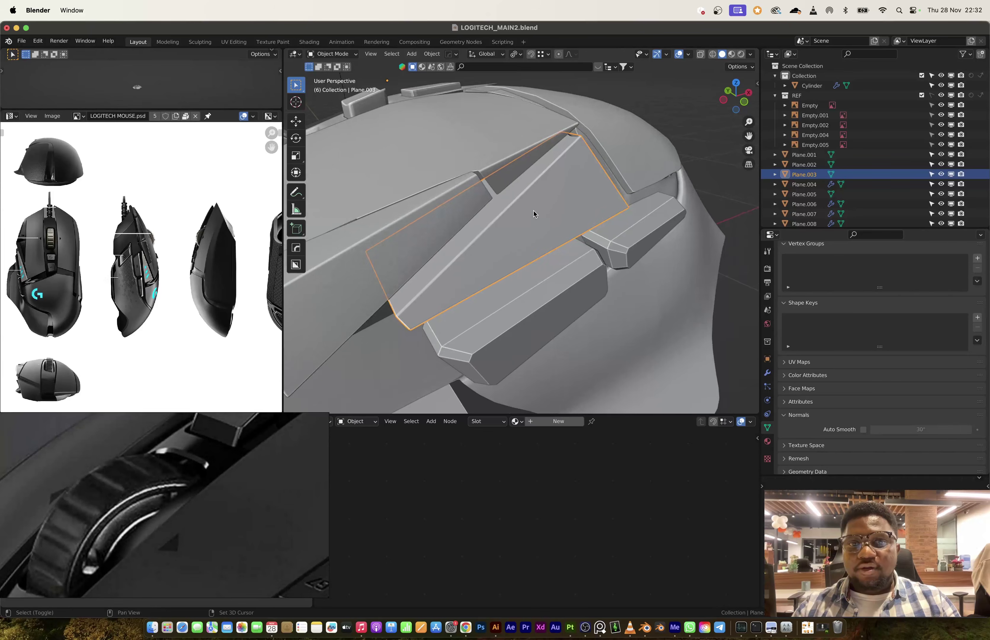
{"action": "scroll", "coordinate": [537, 259], "scroll_direction": "down", "scroll_amount": 2}
Bevel all edges of the two long side buttons slightly, using 4 segments.
{"action": "left_click", "coordinate": [535, 254]}
{"action": "key", "text": "Tab"}
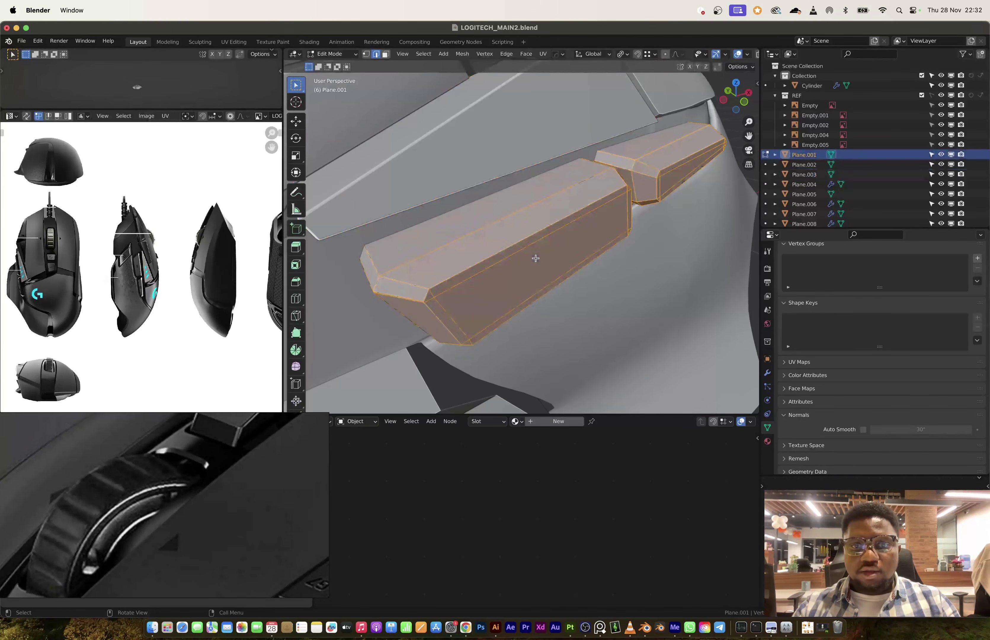
{"action": "key", "text": "ctrl+b"}
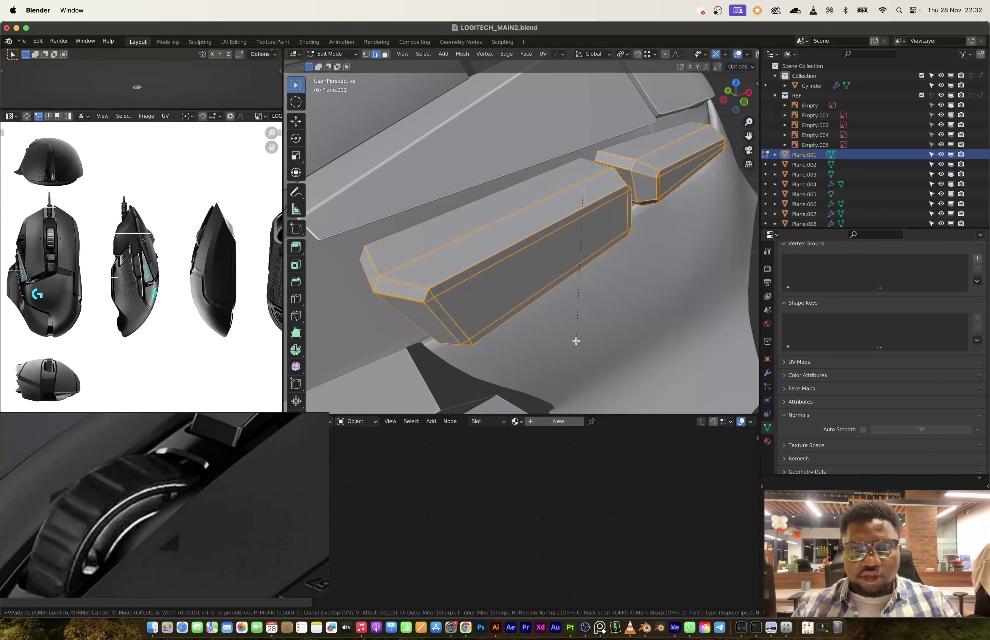
{"action": "left_click", "coordinate": [559, 331]}
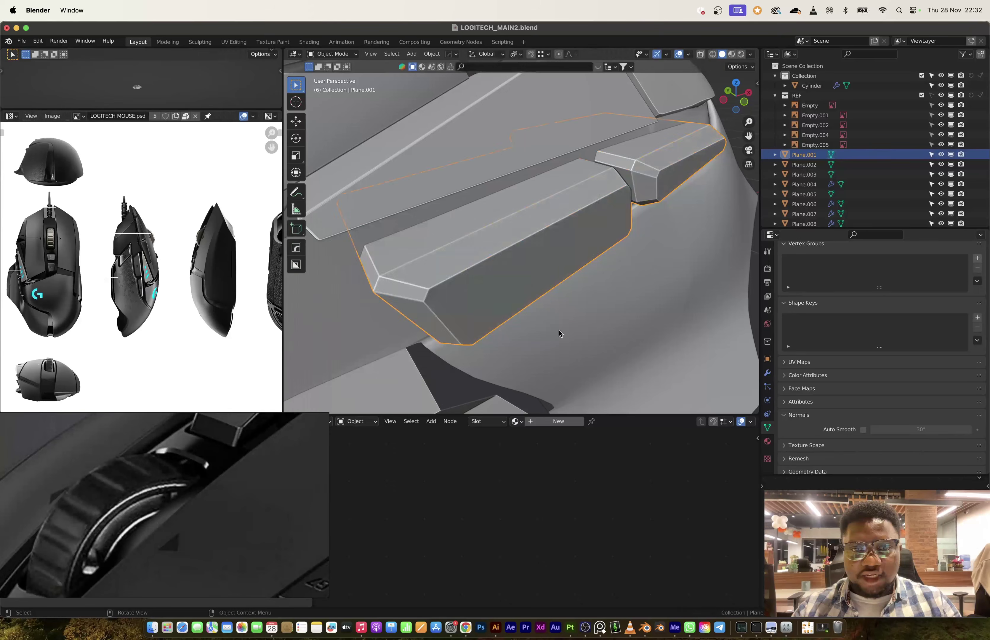
Round the middle crease of the lower thumb button with a wide multi-segment bevel.
{"action": "middle_click_drag", "start_coordinate": [559, 331], "coordinate": [366, 323]}
{"action": "key", "text": "alt+q"}
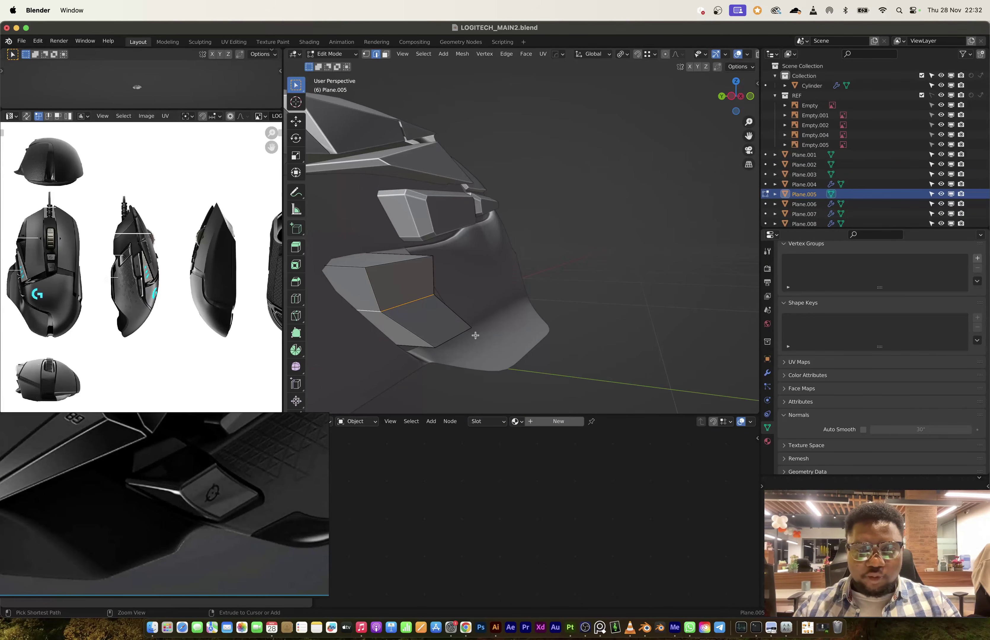
{"action": "key", "text": "ctrl+b"}
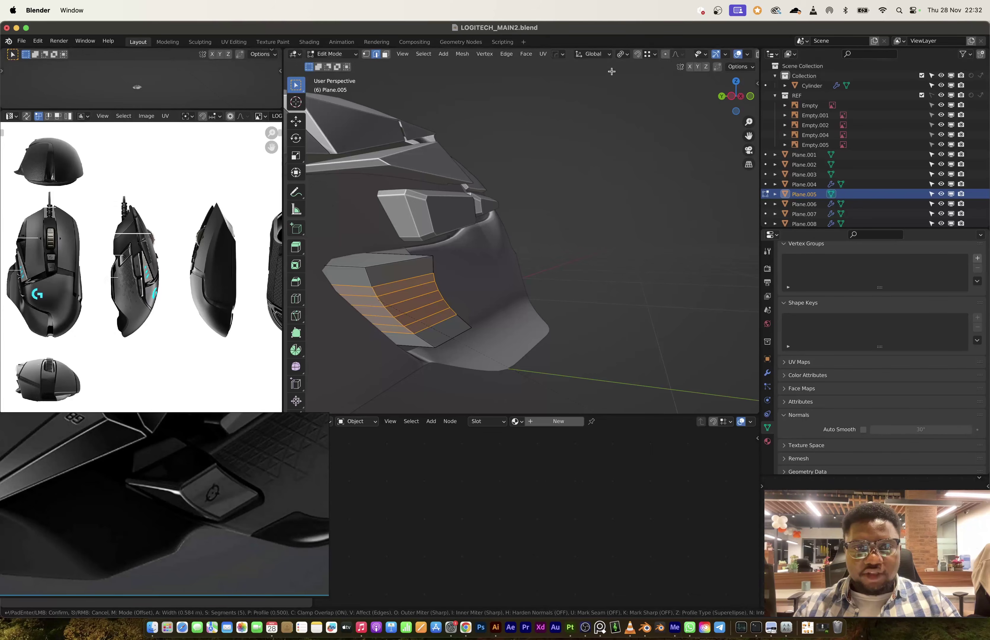
{"action": "left_click", "coordinate": [468, 287]}
{"action": "key", "text": "Tab"}
{"action": "middle_click_drag", "start_coordinate": [468, 287], "coordinate": [415, 269]}
{"action": "scroll", "coordinate": [463, 274], "scroll_direction": "up", "scroll_amount": 2}
Select the outline edges of the thumb button's curved face and bevel them.
{"action": "key", "text": "Tab"}
{"action": "left_click", "coordinate": [404, 265], "text": "alt"}
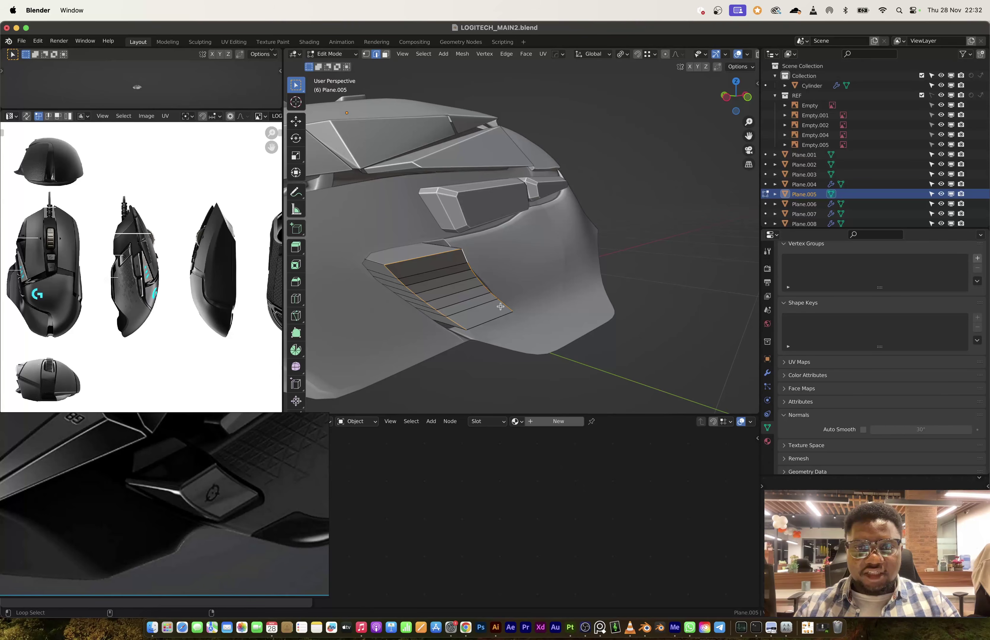
{"action": "middle_click_drag", "start_coordinate": [473, 319], "coordinate": [480, 284]}
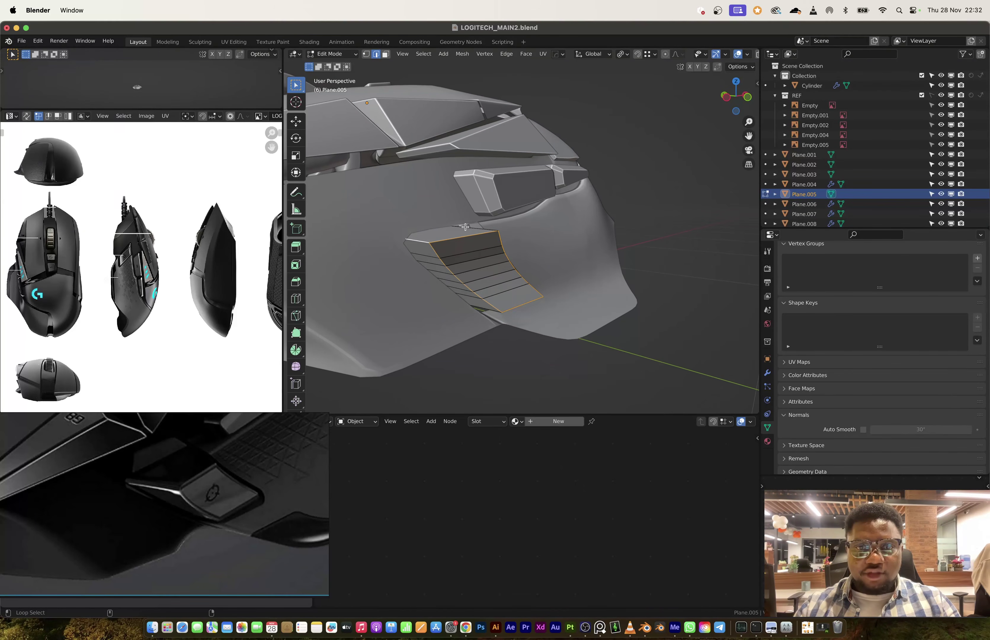
{"action": "middle_click_drag", "start_coordinate": [465, 226], "coordinate": [548, 307]}
{"action": "key", "text": "ctrl+b"}
{"action": "left_click", "coordinate": [595, 368]}
{"action": "key", "text": "Tab"}
Apply smooth shading to the lower thumb button.
{"action": "right_click", "coordinate": [548, 307]}
{"action": "left_click", "coordinate": [547, 303]}
{"action": "right_click", "coordinate": [546, 306]}
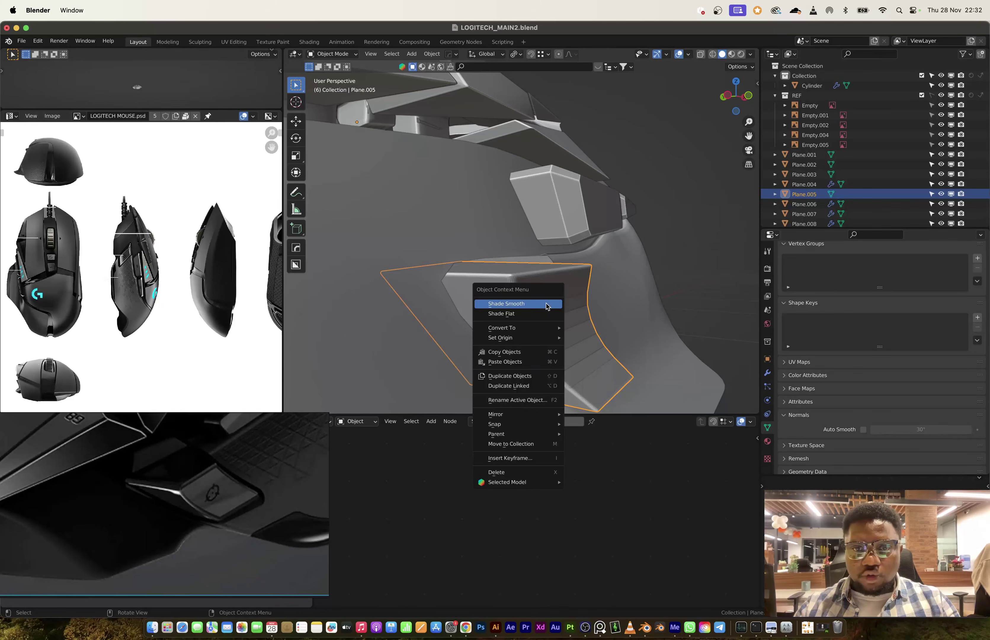
{"action": "left_click", "coordinate": [546, 306]}
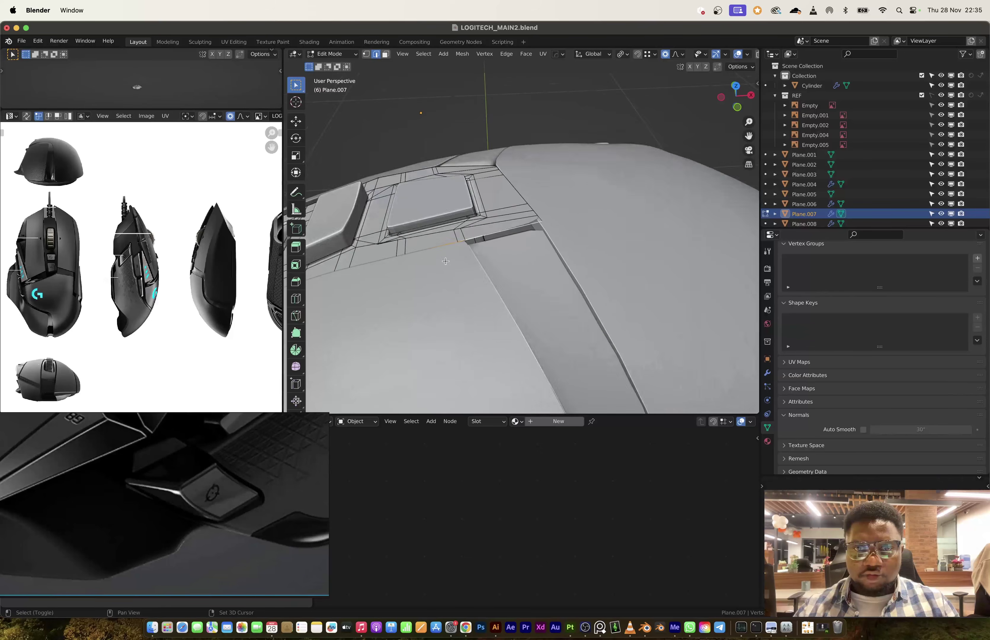
Extrude the selected border edges of the centre strip by -0.002823 m along Z and lower them further along the same axis.
{"action": "middle_click_drag", "start_coordinate": [602, 271], "coordinate": [513, 266]}
{"action": "key", "text": "g"}
{"action": "key", "text": "z"}
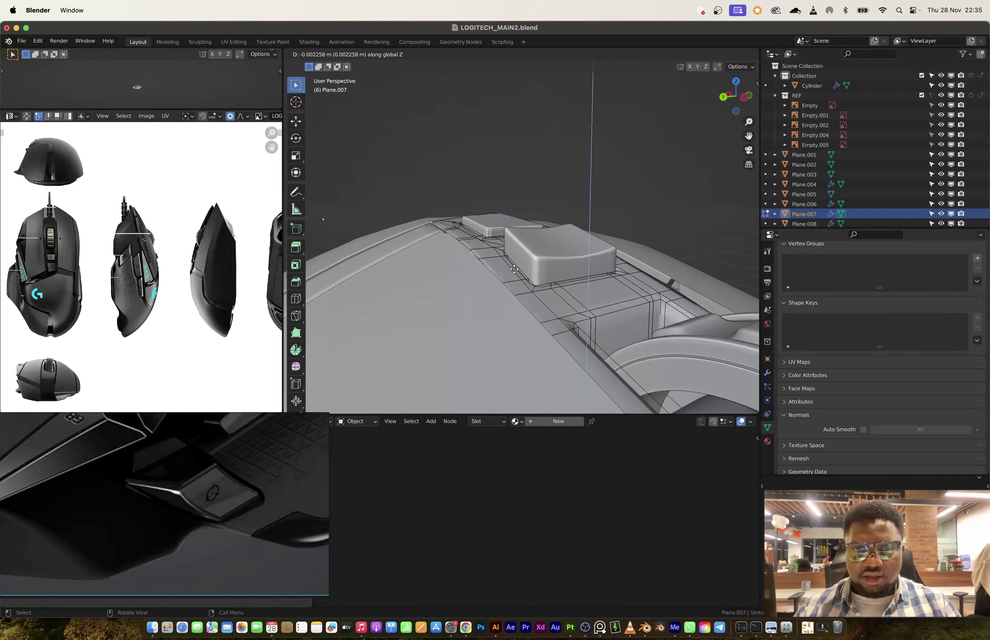
{"action": "left_click", "coordinate": [514, 269]}
{"action": "key", "text": "e"}
{"action": "key", "text": "z"}
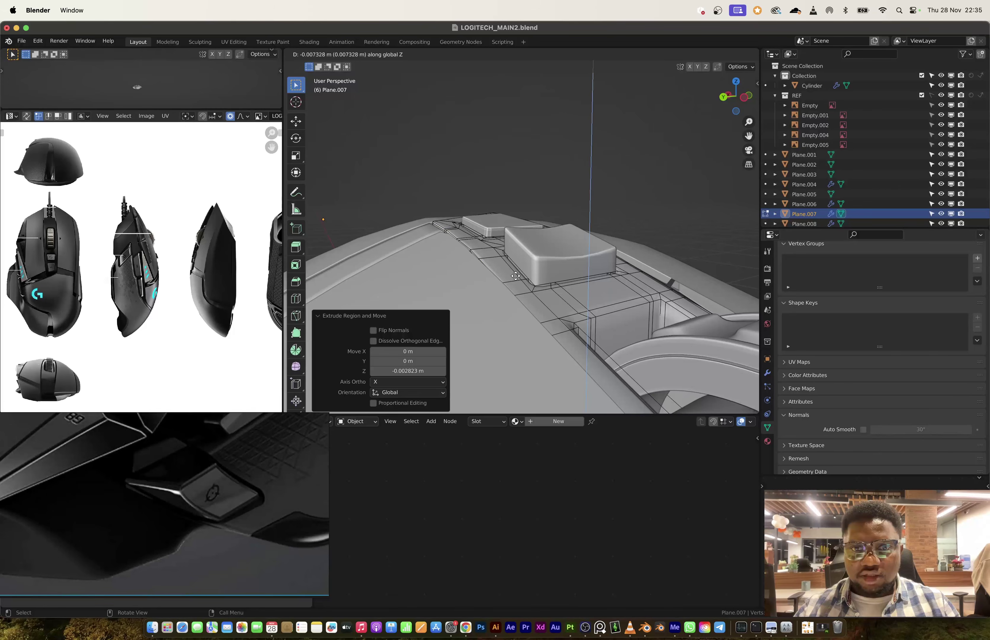
{"action": "left_click", "coordinate": [516, 281]}
{"action": "key", "text": "Tab"}
Examine the triangular side panel and its light slots against the reference image in front orthographic view.
{"action": "middle_click_drag", "start_coordinate": [515, 281], "coordinate": [581, 222]}
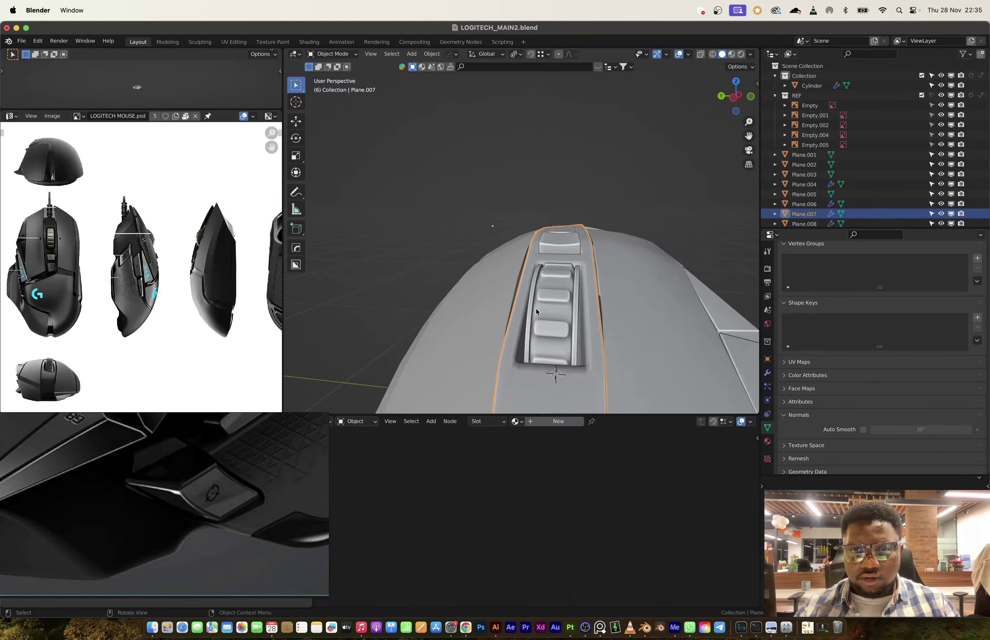
{"action": "left_click", "coordinate": [581, 222]}
{"action": "scroll", "coordinate": [581, 222], "scroll_direction": "up", "scroll_amount": 5}
{"action": "left_click", "coordinate": [728, 107]}
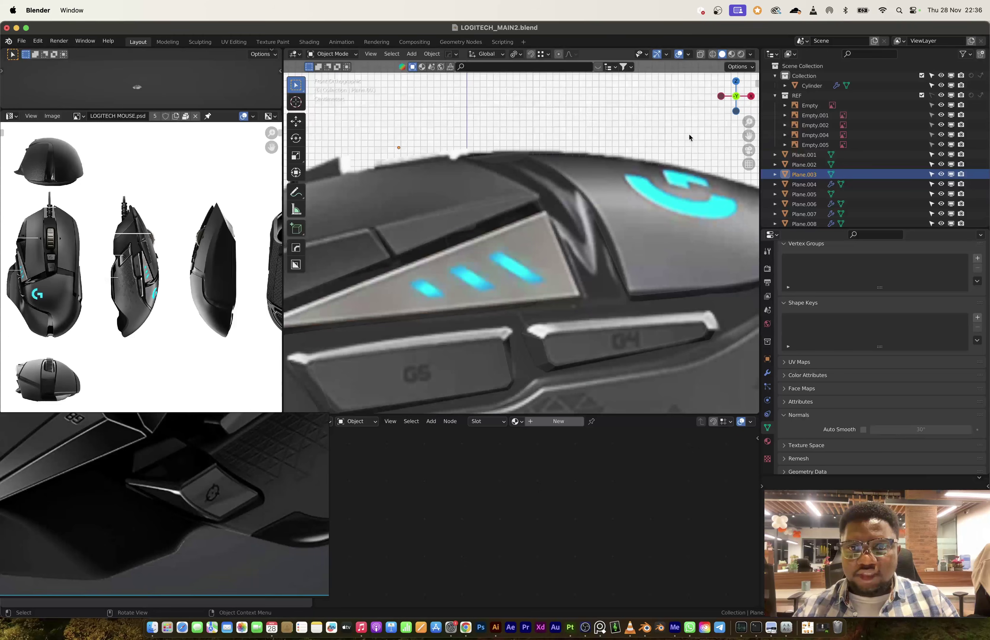
{"action": "key", "text": "Tab"}
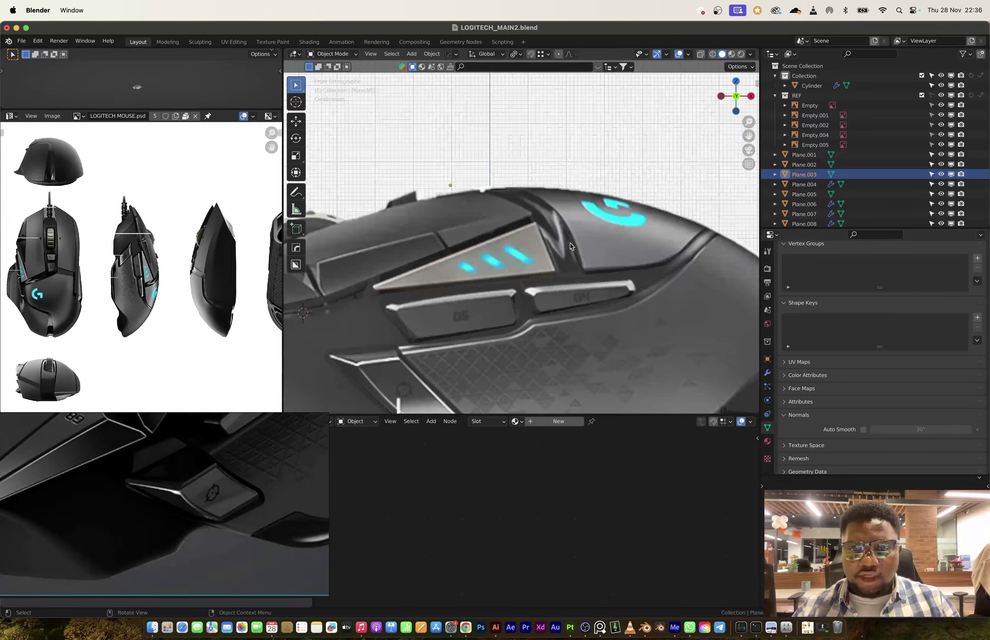
{"action": "key", "text": "Tab"}
{"action": "middle_click_drag", "start_coordinate": [566, 242], "coordinate": [542, 258]}
{"action": "left_click", "coordinate": [731, 99]}
{"action": "key", "text": "Tab"}
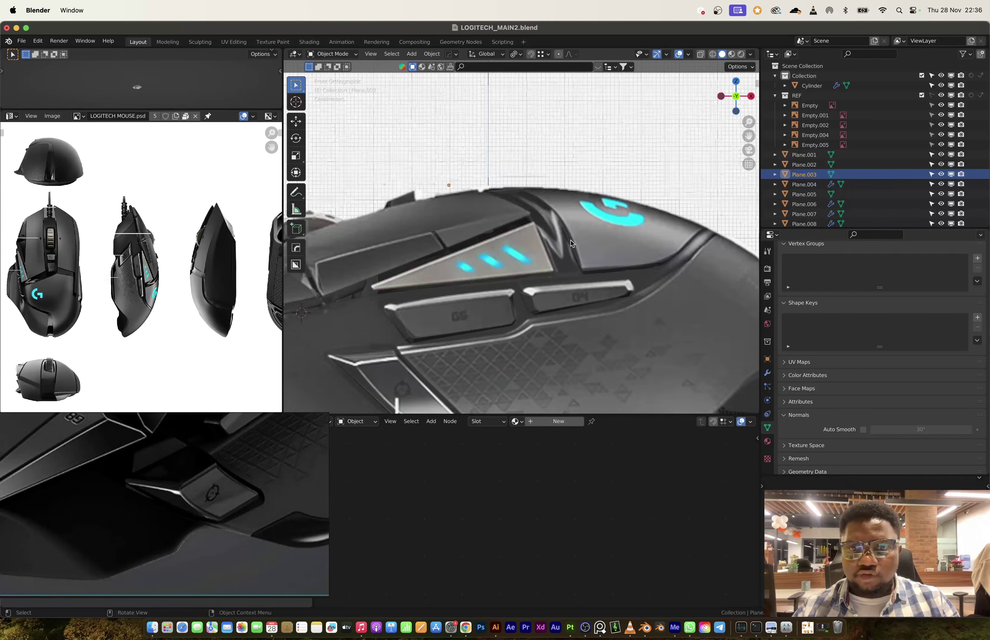
Move the upper rear corner of the triangular side panel by -0.011666 m in X and -0.004375 m in Z with proportional editing.
{"action": "scroll", "coordinate": [544, 215], "scroll_direction": "up", "scroll_amount": 3}
{"action": "key", "text": "1"}
{"action": "key", "text": "alt+z"}
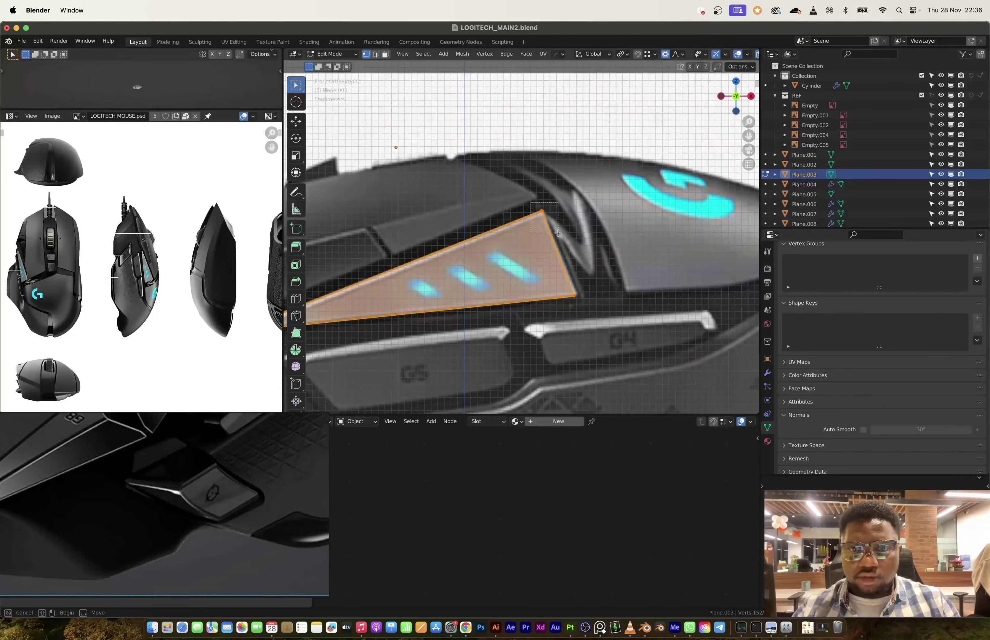
{"action": "left_click", "coordinate": [543, 214]}
{"action": "key", "text": "g"}
{"action": "left_click", "coordinate": [551, 236]}
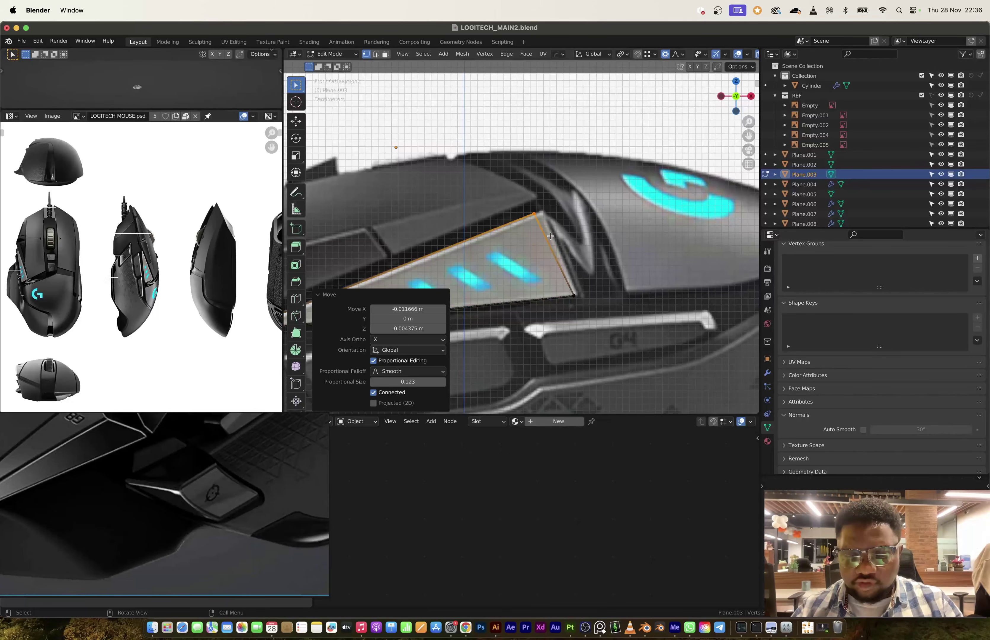
{"action": "key", "text": "Tab"}
Shift the whole triangular side panel about -0.013 m along X in front view to line up with the reference.
{"action": "middle_click_drag", "start_coordinate": [549, 234], "coordinate": [541, 271]}
{"action": "key", "text": "alt+z"}
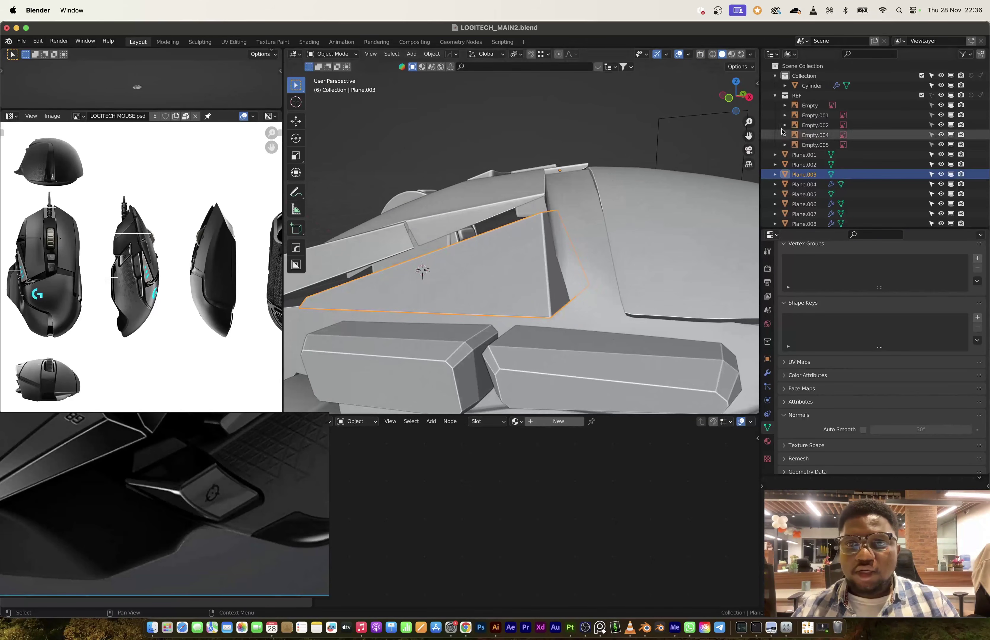
{"action": "left_click", "coordinate": [728, 98]}
{"action": "key", "text": "g"}
{"action": "key", "text": "x"}
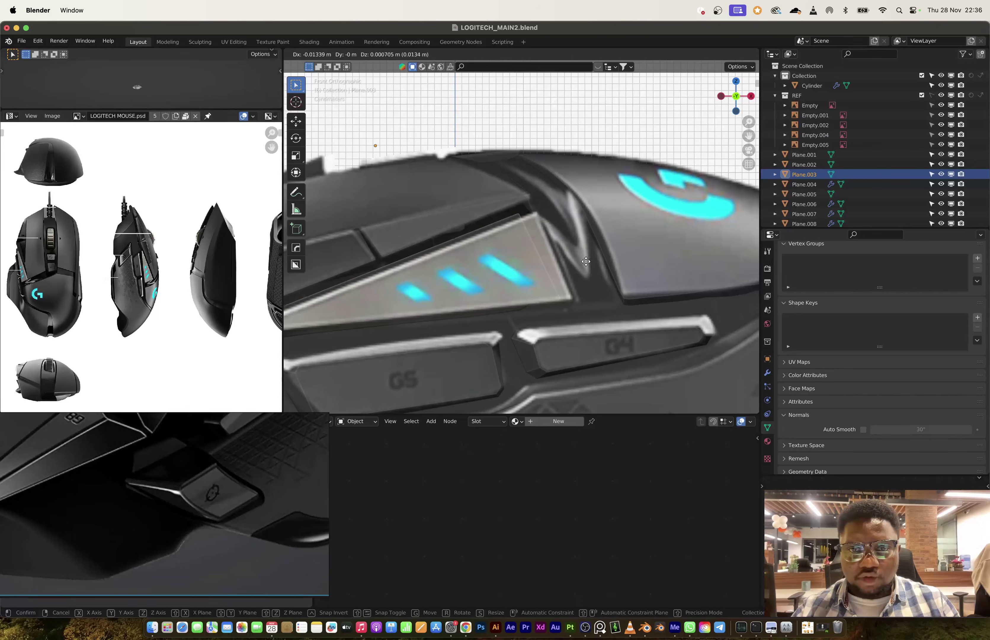
{"action": "left_click", "coordinate": [588, 265]}
{"action": "scroll", "coordinate": [587, 266], "scroll_direction": "down", "scroll_amount": 1}
{"action": "middle_click_drag", "start_coordinate": [586, 266], "coordinate": [568, 233]}
Edge-slide the main shell's vertical edge loop behind the triangular panel closer to the panel.
{"action": "left_click", "coordinate": [563, 248]}
{"action": "key", "text": "Tab"}
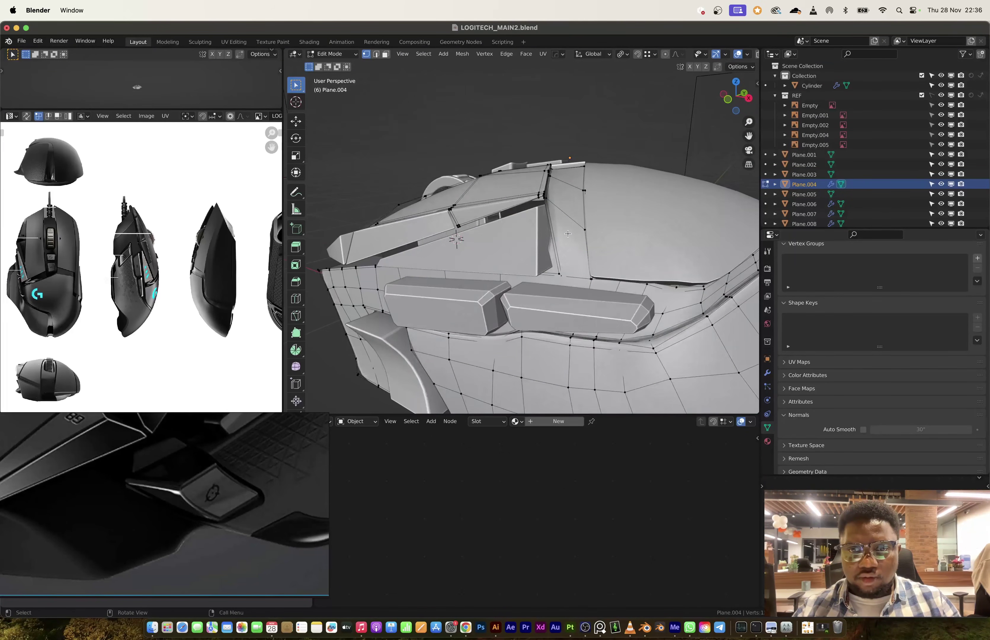
{"action": "left_click", "coordinate": [559, 249], "text": "alt"}
{"action": "key", "text": "g"}
{"action": "key", "text": "g"}
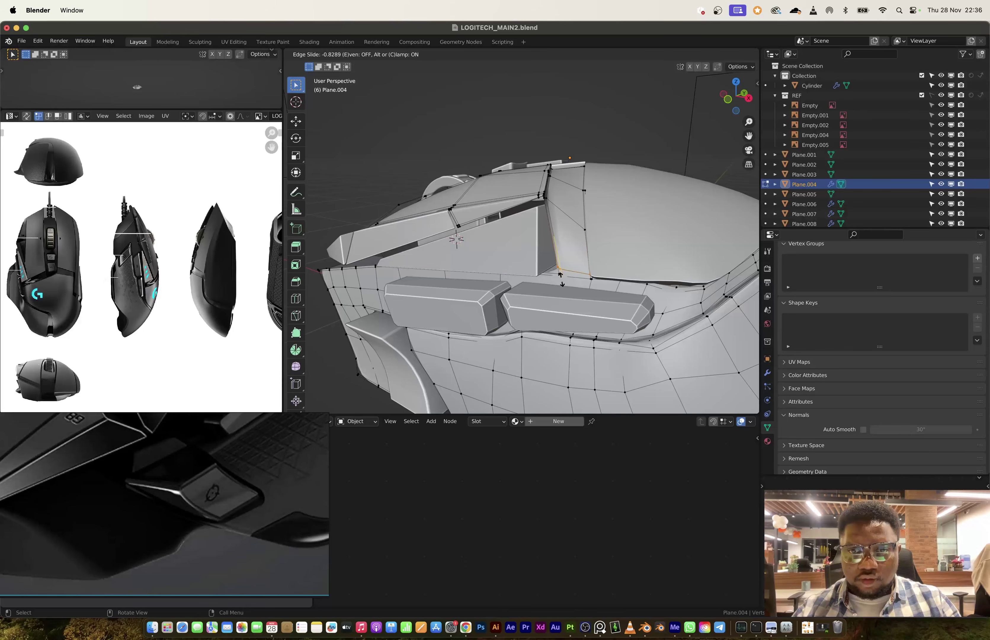
{"action": "left_click", "coordinate": [560, 274]}
{"action": "key", "text": "Tab"}
Dissolve two edge loops running down the lower front side of the main shell.
{"action": "mouse_move", "coordinate": [559, 275]}
{"action": "middle_mouse_down"}
{"action": "mouse_move", "coordinate": [573, 259]}
{"action": "mouse_move", "coordinate": [552, 256]}
{"action": "middle_mouse_up"}
{"action": "scroll", "coordinate": [461, 293], "scroll_direction": "up", "scroll_amount": 3}
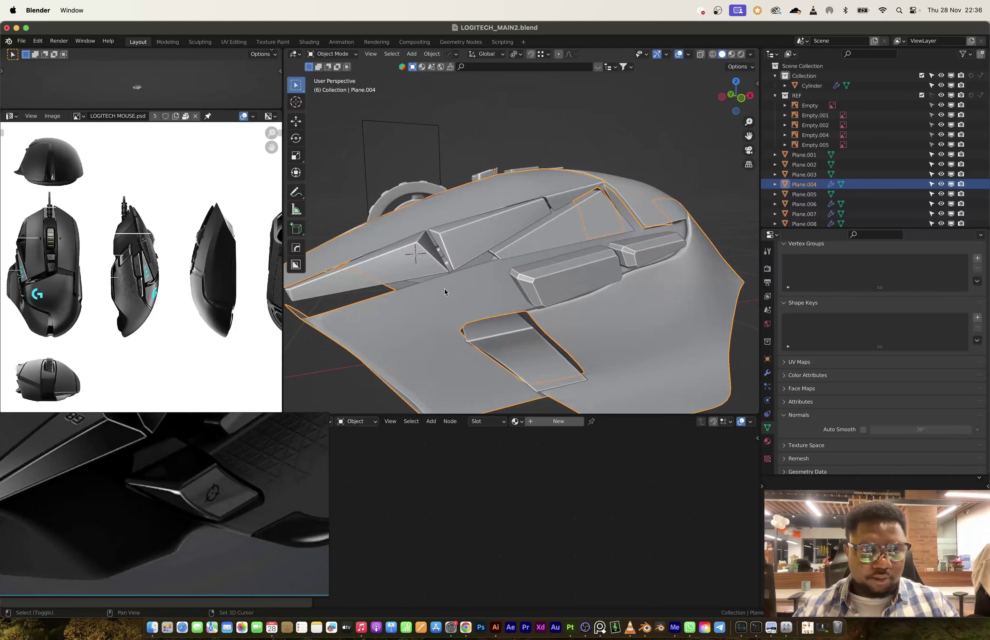
{"action": "middle_click_drag", "start_coordinate": [444, 292], "coordinate": [541, 280]}
{"action": "key", "text": "Tab"}
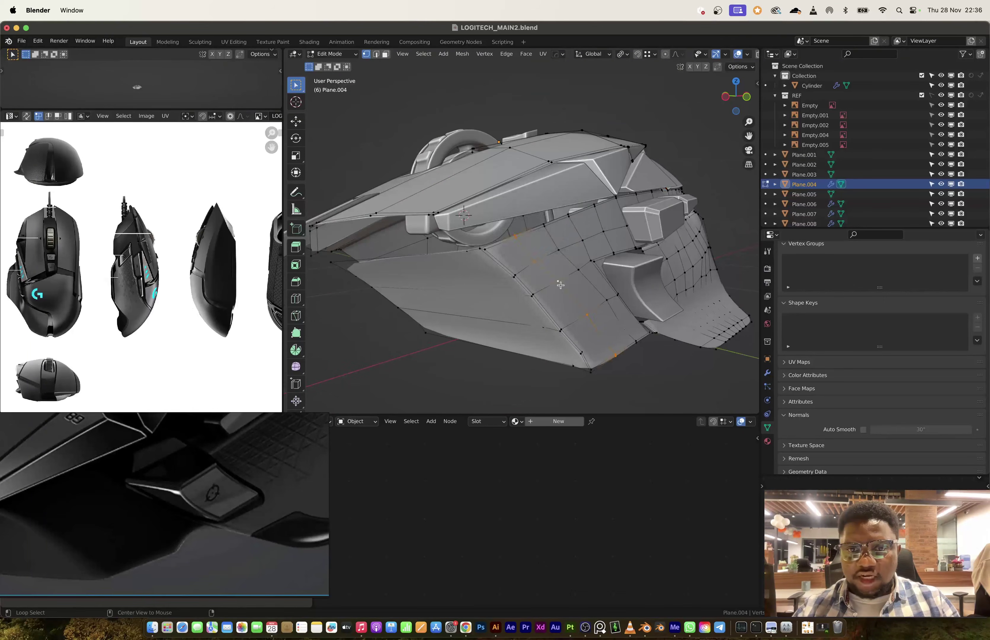
{"action": "key", "text": "x"}
{"action": "left_click", "coordinate": [560, 285]}
{"action": "left_click", "coordinate": [592, 281], "text": "alt"}
{"action": "key", "text": "x"}
{"action": "left_click", "coordinate": [588, 281]}
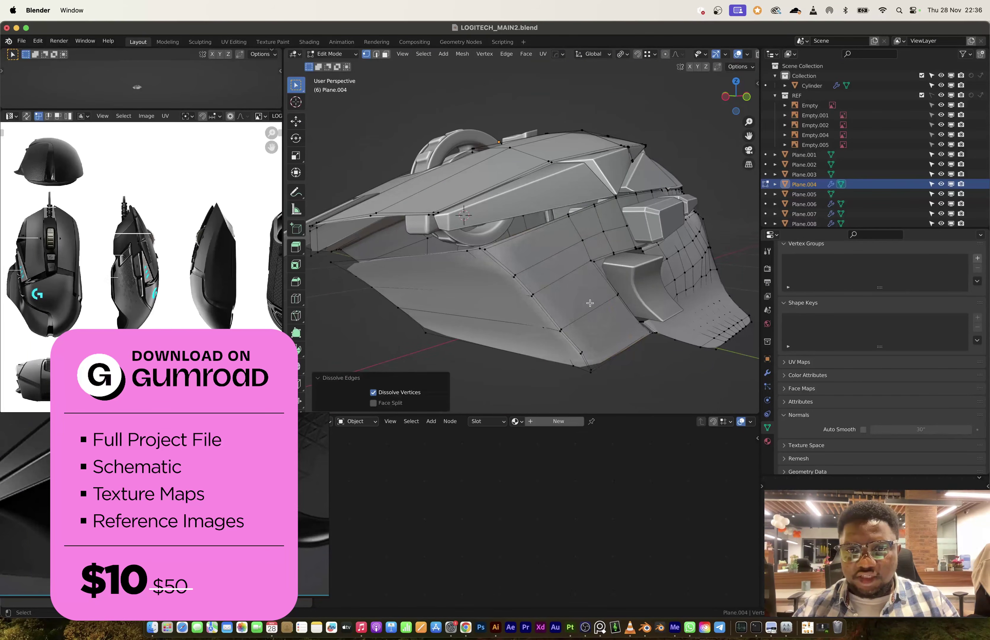
Try to dissolve the edge loop along the inner front flap of the shell.
{"action": "middle_click_drag", "start_coordinate": [589, 302], "coordinate": [518, 259]}
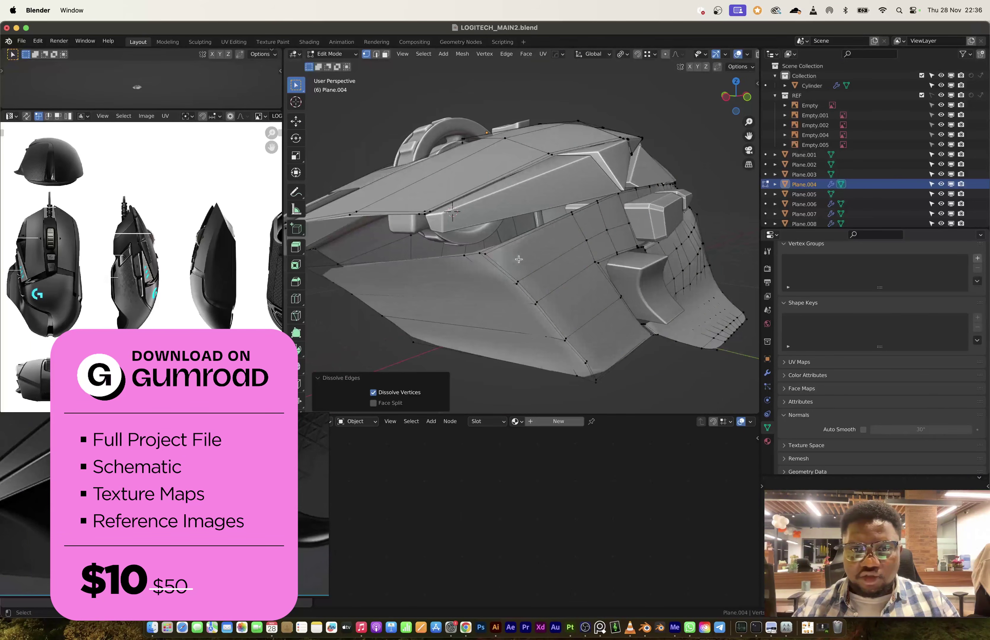
{"action": "left_click", "coordinate": [482, 270], "text": "alt"}
{"action": "key", "text": "x"}
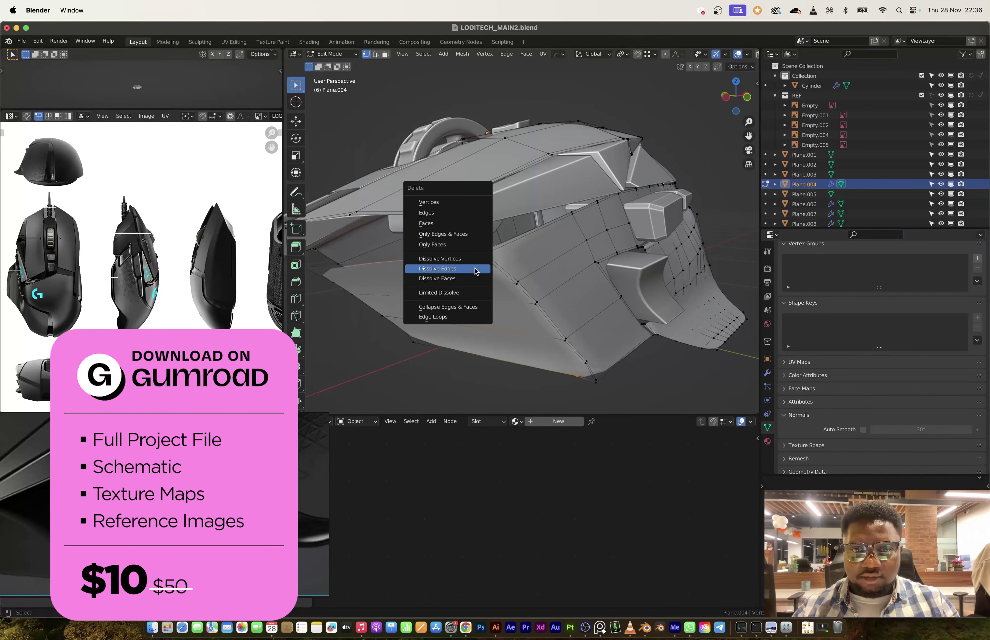
{"action": "left_click", "coordinate": [477, 269]}
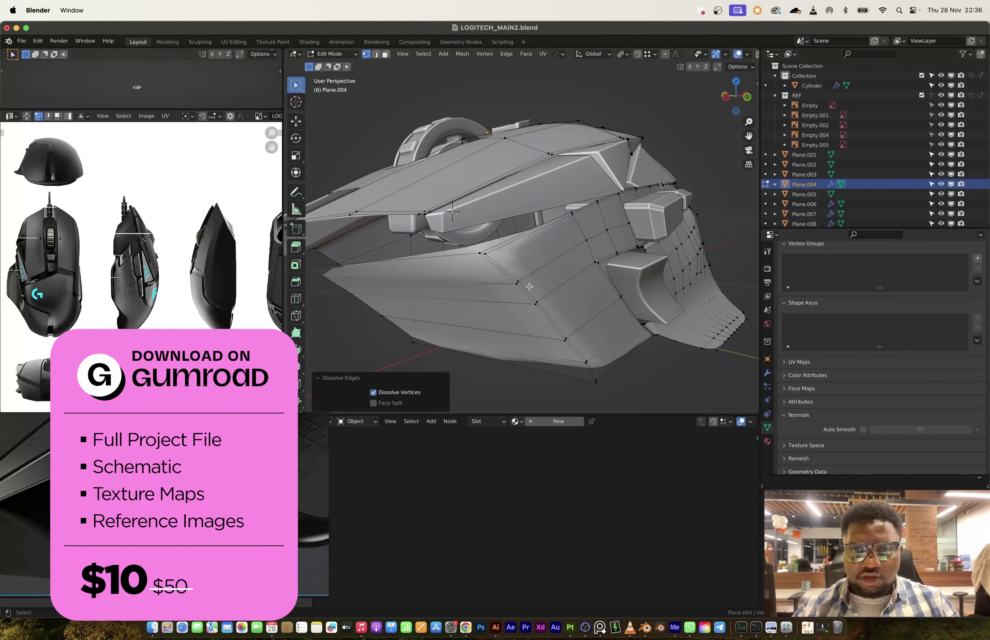
{"action": "left_click", "coordinate": [517, 276], "text": "ctrl"}
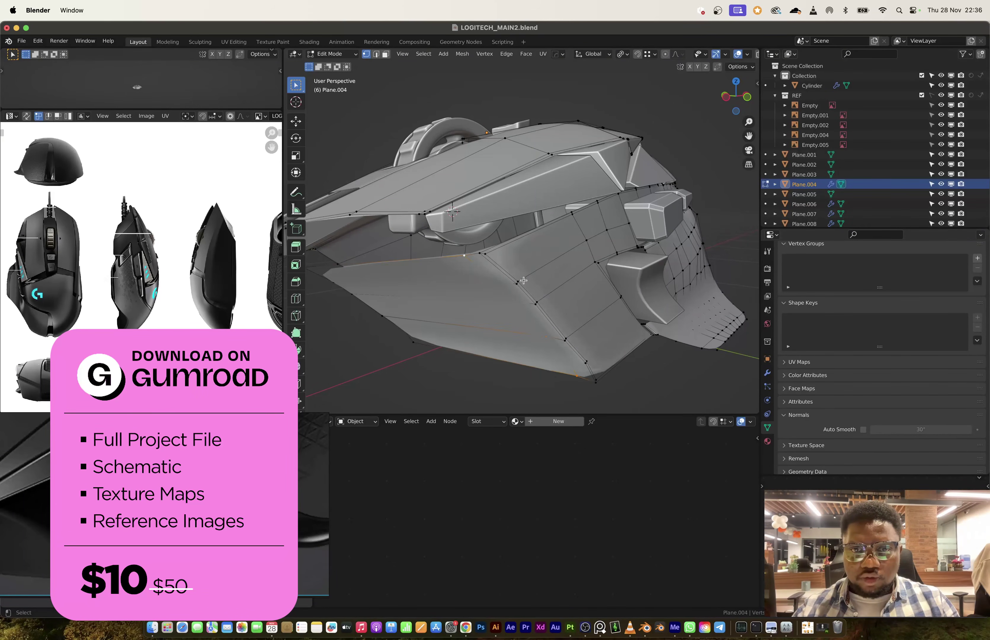
Select the edge loops of the shell's front flap and move them 0.064053 m along Y in top view, then nudge them further inward.
{"action": "middle_click_drag", "start_coordinate": [516, 276], "coordinate": [645, 222]}
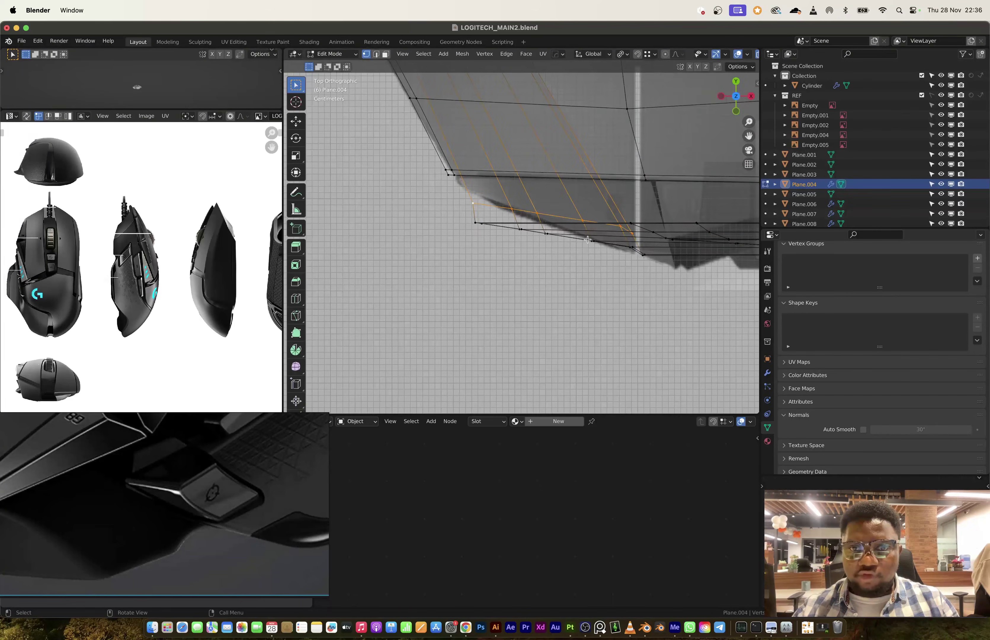
{"action": "middle_click_drag", "start_coordinate": [587, 239], "coordinate": [587, 275]}
{"action": "left_click", "coordinate": [571, 293], "text": "alt"}
{"action": "left_click", "coordinate": [550, 296], "text": "alt+shift"}
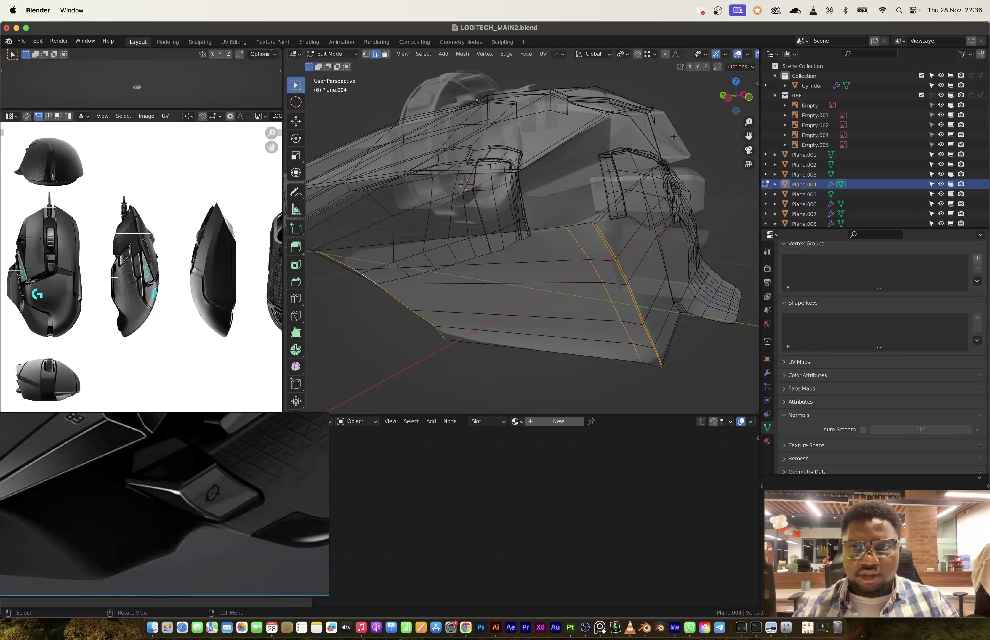
{"action": "left_click", "coordinate": [735, 81]}
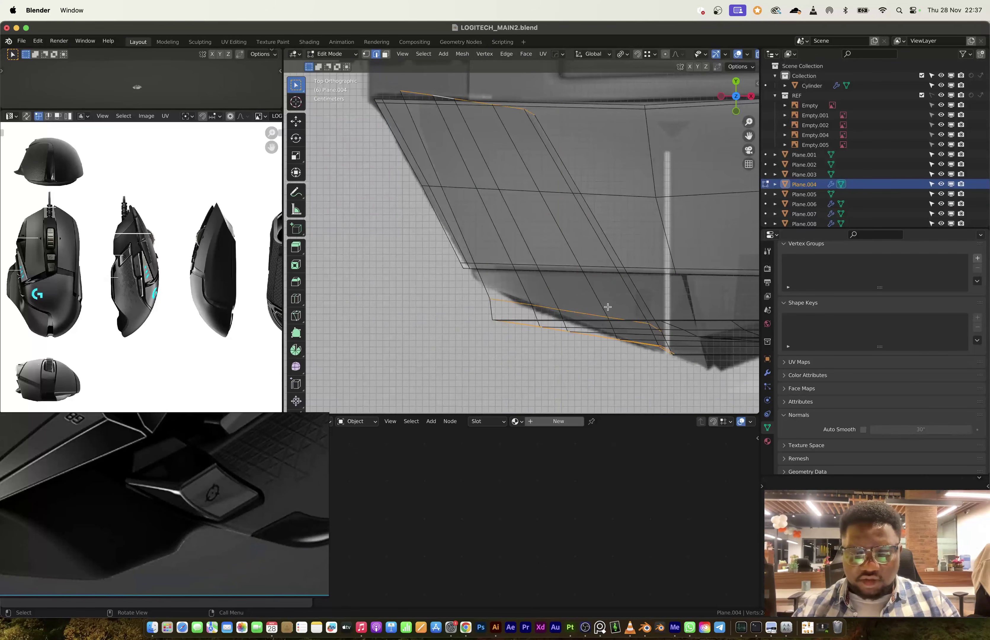
{"action": "key", "text": "g"}
{"action": "key", "text": "y"}
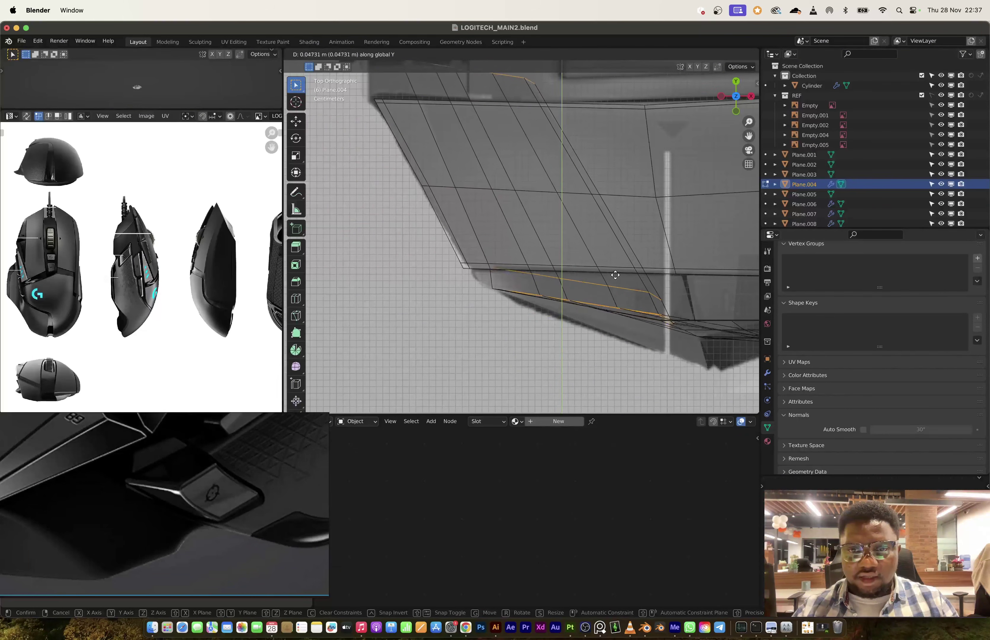
{"action": "left_click", "coordinate": [612, 270]}
{"action": "key", "text": "g"}
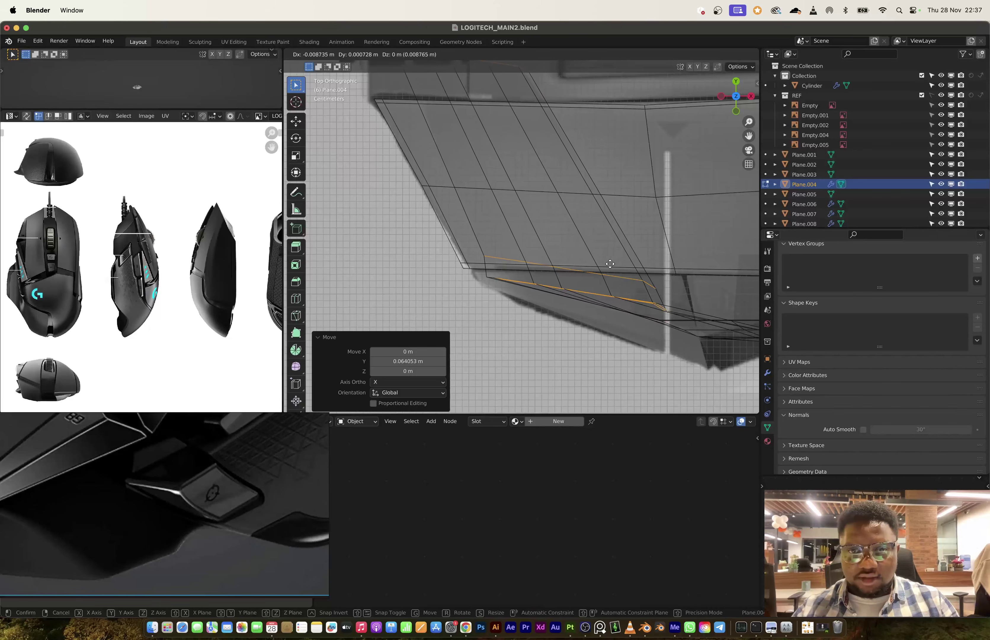
{"action": "left_click", "coordinate": [597, 268]}
Move the flap's inner edges to the seam beside the centre strip and flatten them by scaling Y to 0.
{"action": "middle_click_drag", "start_coordinate": [583, 296], "coordinate": [639, 69], "text": "shift"}
{"action": "key", "text": "g"}
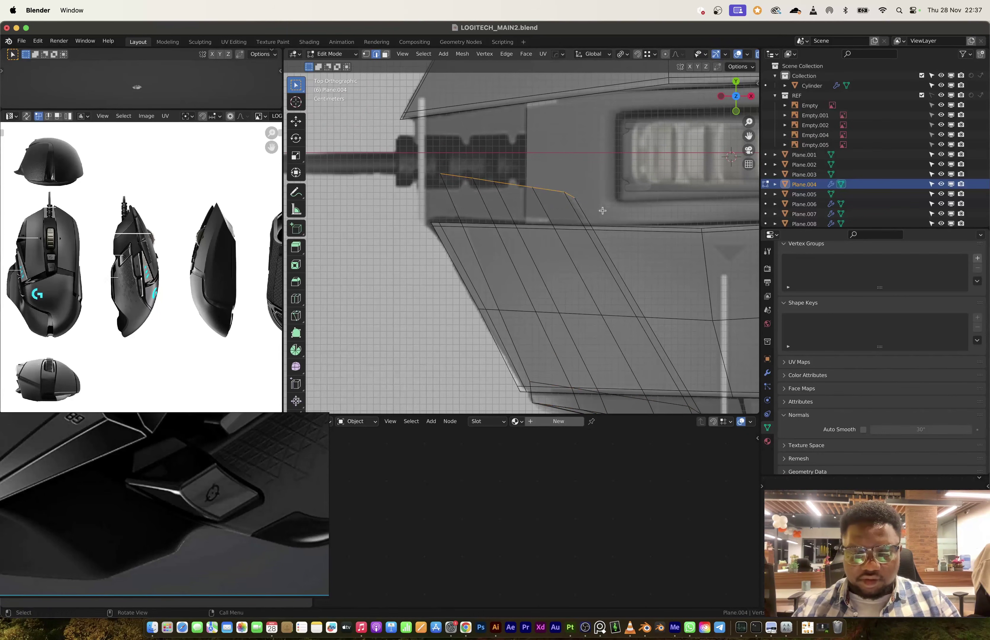
{"action": "left_click", "coordinate": [591, 256]}
{"action": "key", "text": "s"}
{"action": "key", "text": "y"}
{"action": "key", "text": "0"}
{"action": "key", "text": "Return"}
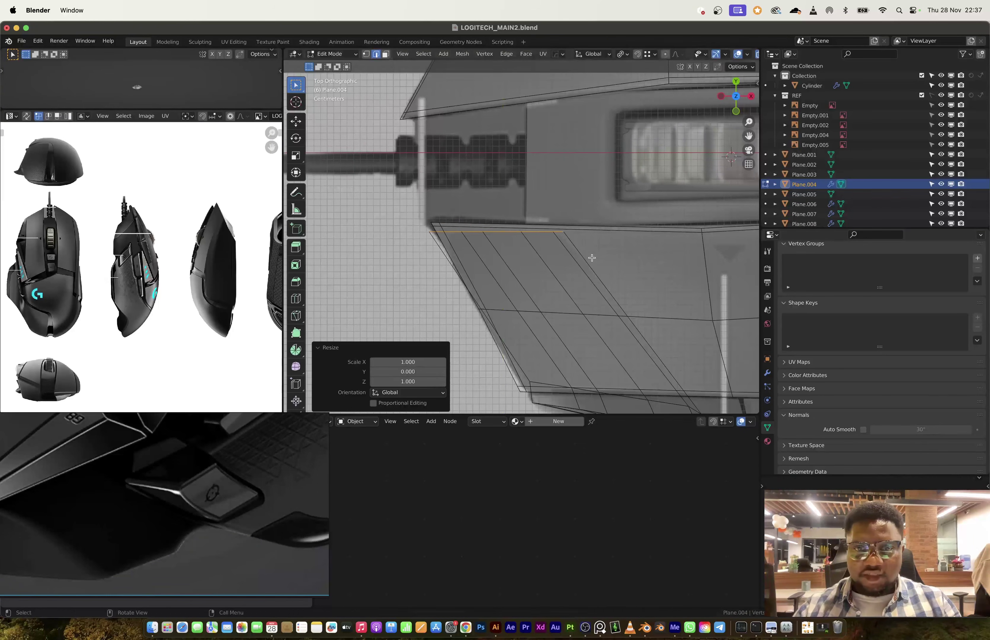
Move the flattened edges 0.009462 m along Y so they line up with the centre strip's seam.
{"action": "key", "text": "g"}
{"action": "key", "text": "y"}
{"action": "left_click", "coordinate": [588, 250]}
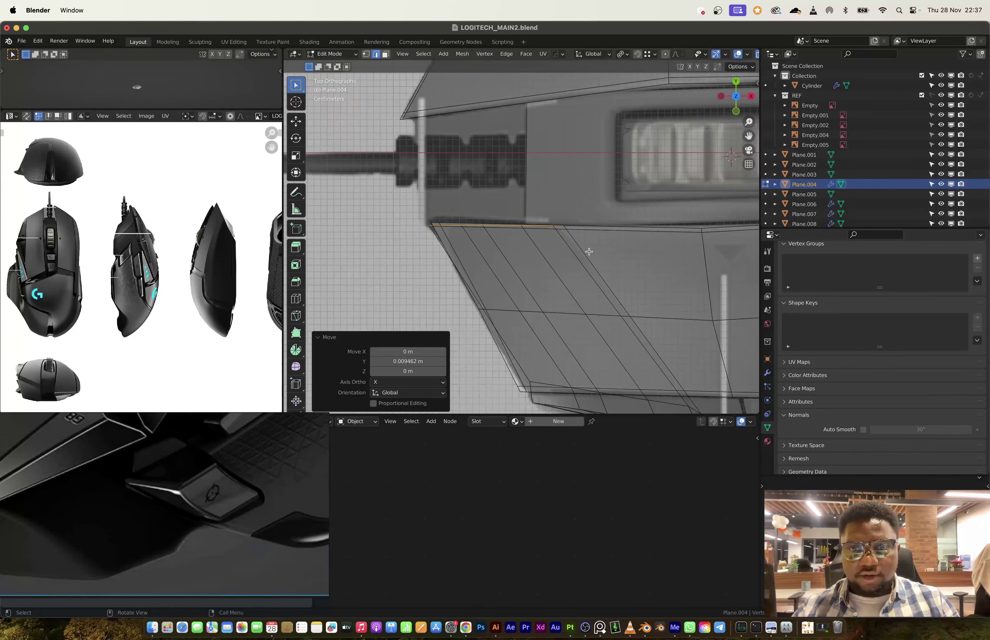
{"action": "middle_click_drag", "start_coordinate": [588, 249], "coordinate": [638, 229]}
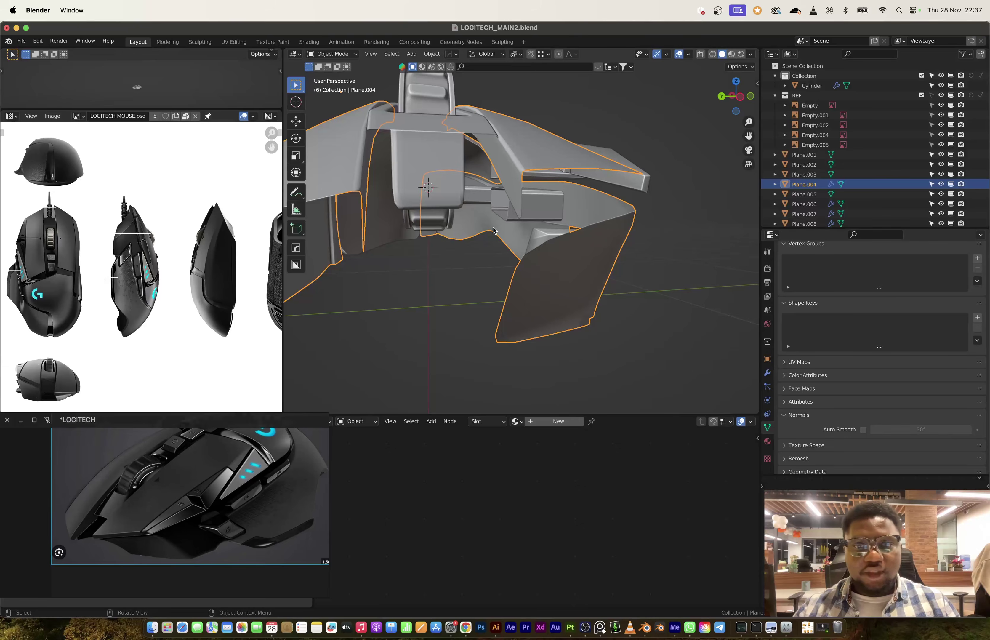
{"action": "middle_click_drag", "start_coordinate": [493, 230], "coordinate": [574, 255]}
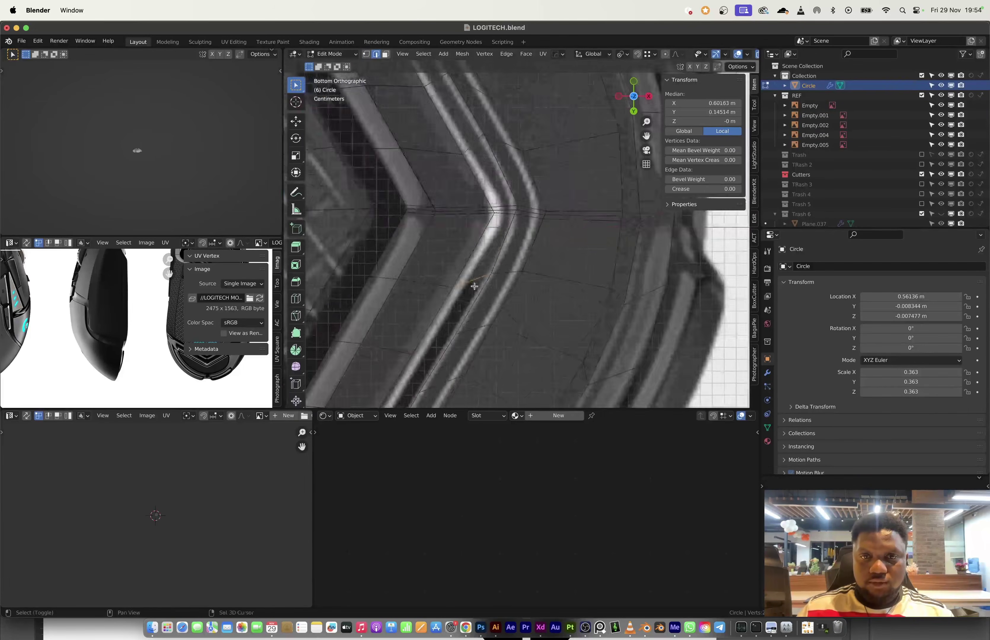
Fill consecutive faces between the outline edges beside the base plate's groove in bottom view.
{"action": "key", "text": "alt+z"}
{"action": "key", "text": "f"}
{"action": "key", "text": "f"}
{"action": "key", "text": "f"}
{"action": "middle_click_drag", "start_coordinate": [406, 371], "coordinate": [437, 323], "text": "shift"}
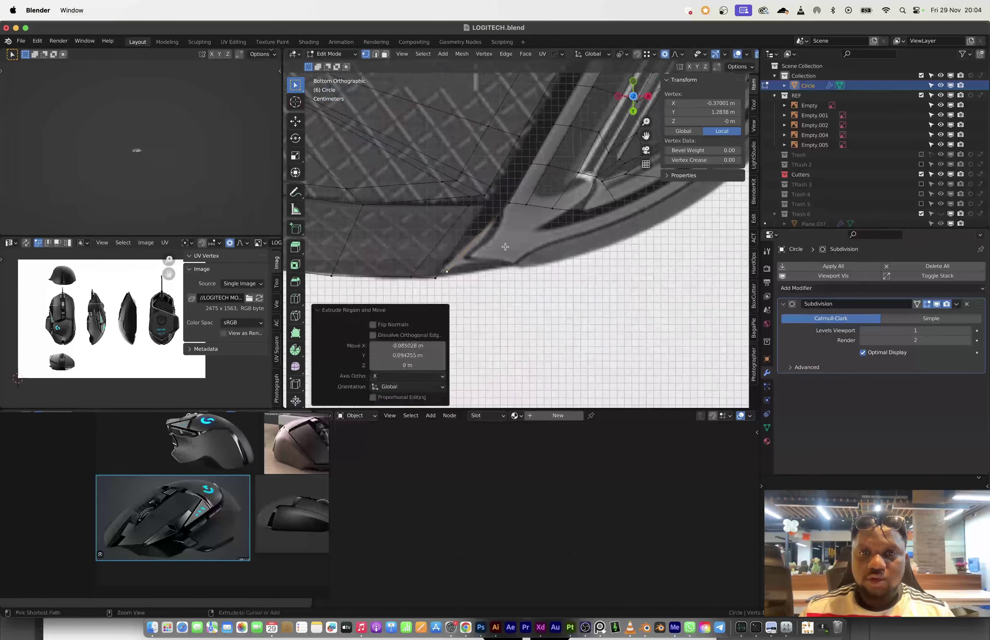
Extrude the base plate's outline vertex by vertex along the curved outer rim of the reference in bottom view.
{"action": "left_click", "coordinate": [483, 297]}
{"action": "scroll", "coordinate": [499, 293], "scroll_direction": "up", "scroll_amount": 2}
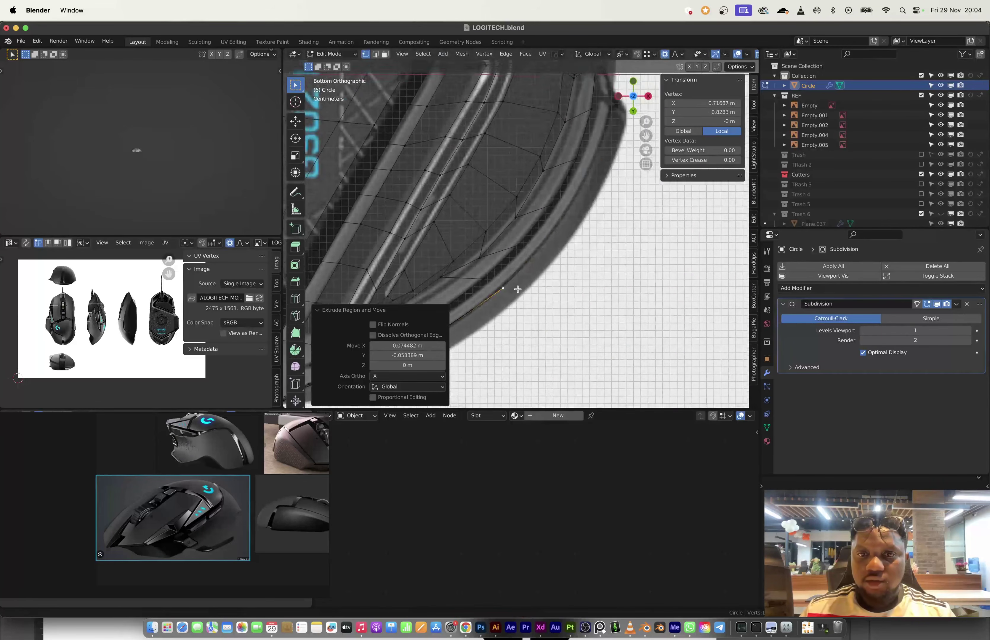
{"action": "key", "text": "e"}
{"action": "left_click", "coordinate": [556, 164]}
{"action": "key", "text": "e"}
{"action": "middle_click_drag", "start_coordinate": [556, 164], "coordinate": [604, 321], "text": "shift"}
{"action": "left_click", "coordinate": [561, 165]}
{"action": "key", "text": "e"}
{"action": "left_click", "coordinate": [586, 264]}
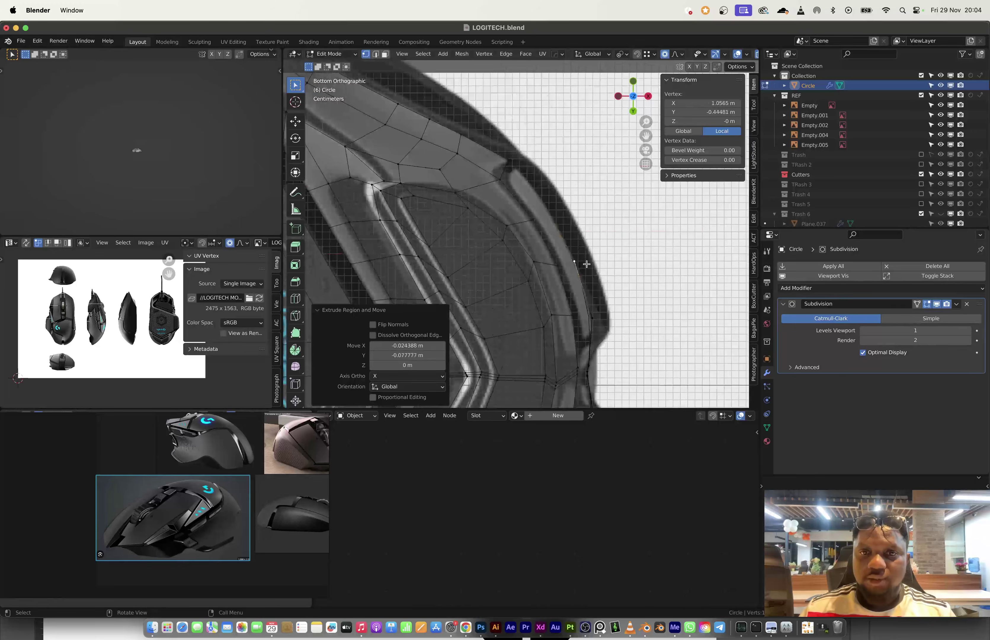
Merge the end vertex of the new rim outline with the existing vertex at the rim's corner.
{"action": "left_click", "coordinate": [506, 161], "text": "shift"}
{"action": "key", "text": "m"}
{"action": "left_click", "coordinate": [510, 162]}
{"action": "middle_click_drag", "start_coordinate": [518, 266], "coordinate": [491, 167], "text": "shift"}
{"action": "middle_click_drag", "start_coordinate": [466, 357], "coordinate": [558, 125], "text": "shift"}
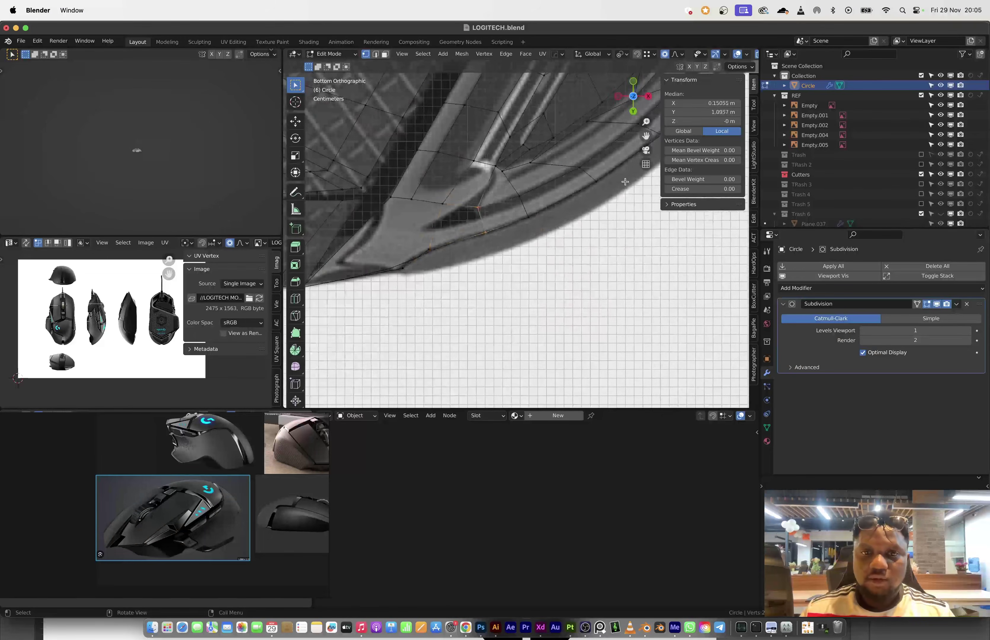
Separate the base plate's slanted front edge path into its own object and open that object for editing.
{"action": "scroll", "coordinate": [501, 180], "scroll_direction": "down", "scroll_amount": 4}
{"action": "middle_click_drag", "start_coordinate": [501, 179], "coordinate": [740, 305], "text": "shift"}
{"action": "scroll", "coordinate": [524, 245], "scroll_direction": "down", "scroll_amount": 3}
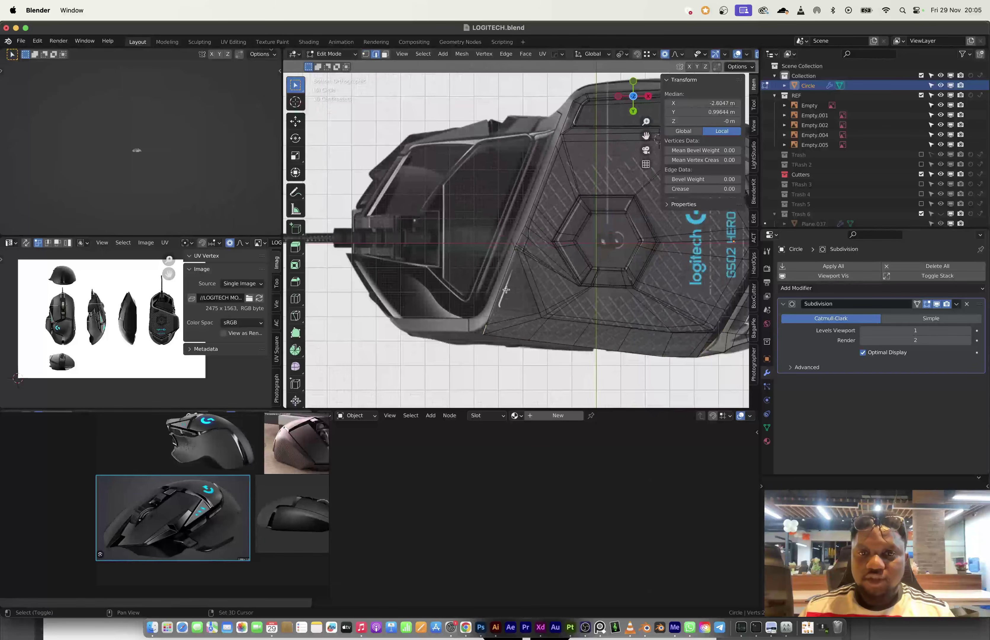
{"action": "scroll", "coordinate": [506, 289], "scroll_direction": "up", "scroll_amount": 3}
{"action": "left_click", "coordinate": [582, 137], "text": "ctrl"}
{"action": "key", "text": "p"}
{"action": "key", "text": "Tab"}
{"action": "left_click", "coordinate": [551, 194]}
{"action": "key", "text": "Tab"}
Extrude the end vertex of the separated edge along the reference corner and select the vertices of its slanted run.
{"action": "key", "text": "1"}
{"action": "left_click", "coordinate": [597, 145]}
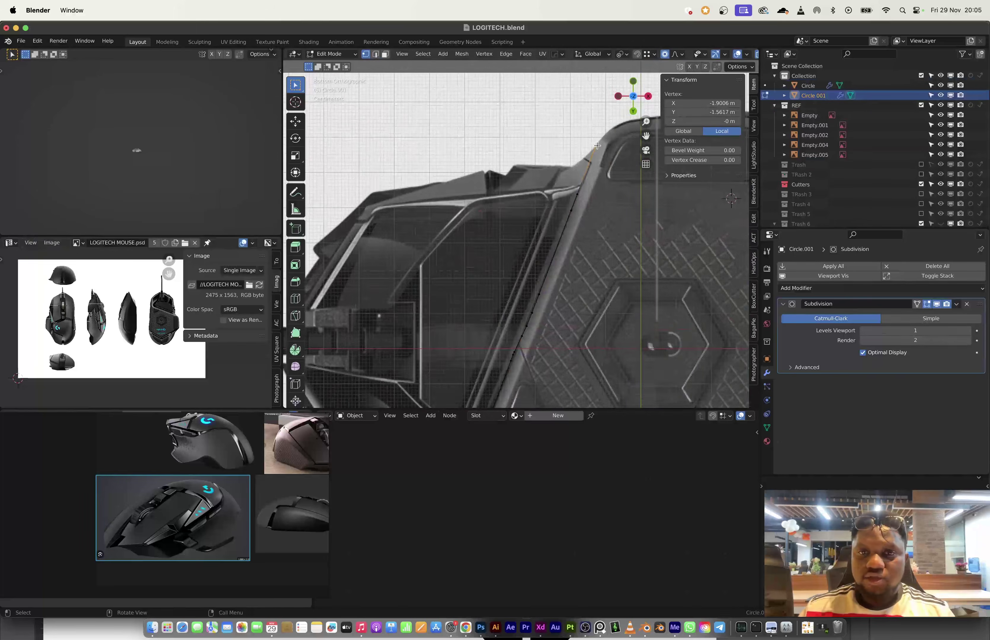
{"action": "key", "text": "e"}
{"action": "left_click", "coordinate": [603, 170]}
{"action": "scroll", "coordinate": [576, 189], "scroll_direction": "down", "scroll_amount": 4}
{"action": "scroll", "coordinate": [540, 208], "scroll_direction": "up", "scroll_amount": 8}
{"action": "left_click", "coordinate": [587, 114], "text": "shift"}
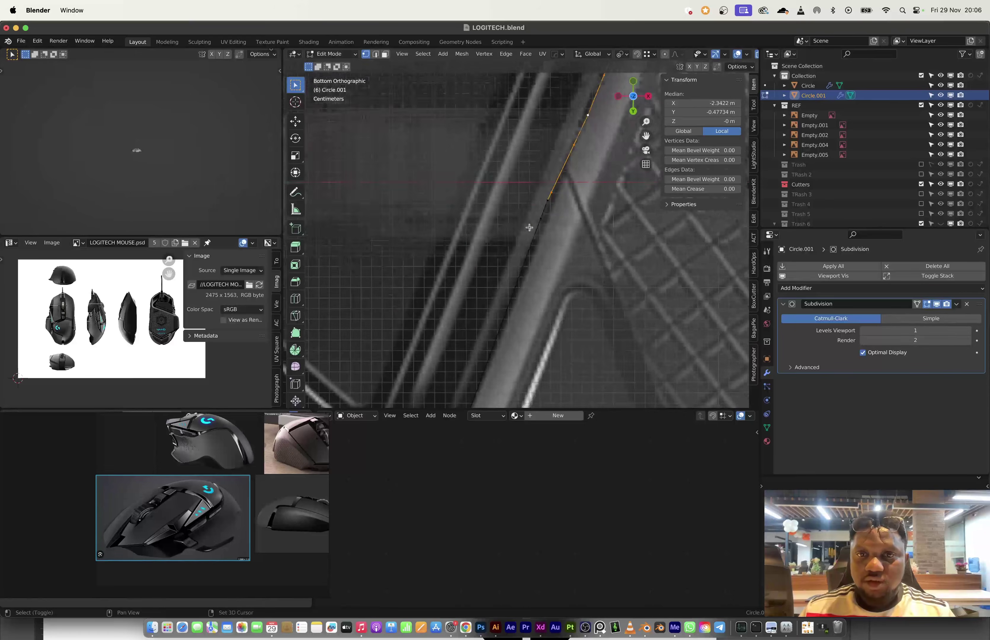
Adjust the slanted edge run and move its end vertex onto the reference outline.
{"action": "scroll", "coordinate": [586, 210], "scroll_direction": "down", "scroll_amount": 6}
{"action": "key", "text": "2"}
{"action": "right_click", "coordinate": [523, 256]}
{"action": "left_click", "coordinate": [523, 257]}
{"action": "key", "text": "1"}
{"action": "left_click", "coordinate": [583, 87]}
{"action": "key", "text": "g"}
{"action": "left_click", "coordinate": [577, 89]}
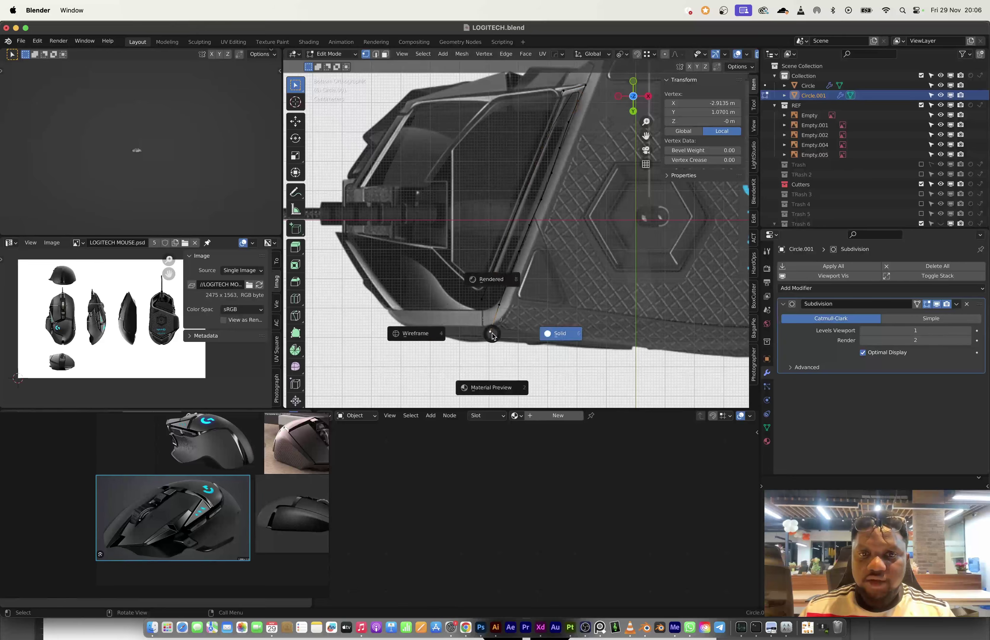
Select the slanted run of vertices and relax it with cubic interpolation and 1 iteration.
{"action": "left_click", "coordinate": [585, 100], "text": "ctrl+shift"}
{"action": "scroll", "coordinate": [552, 188], "scroll_direction": "up", "scroll_amount": 4}
{"action": "right_click", "coordinate": [552, 187]}
{"action": "left_click", "coordinate": [625, 246]}
{"action": "scroll", "coordinate": [540, 233], "scroll_direction": "down", "scroll_amount": 4}
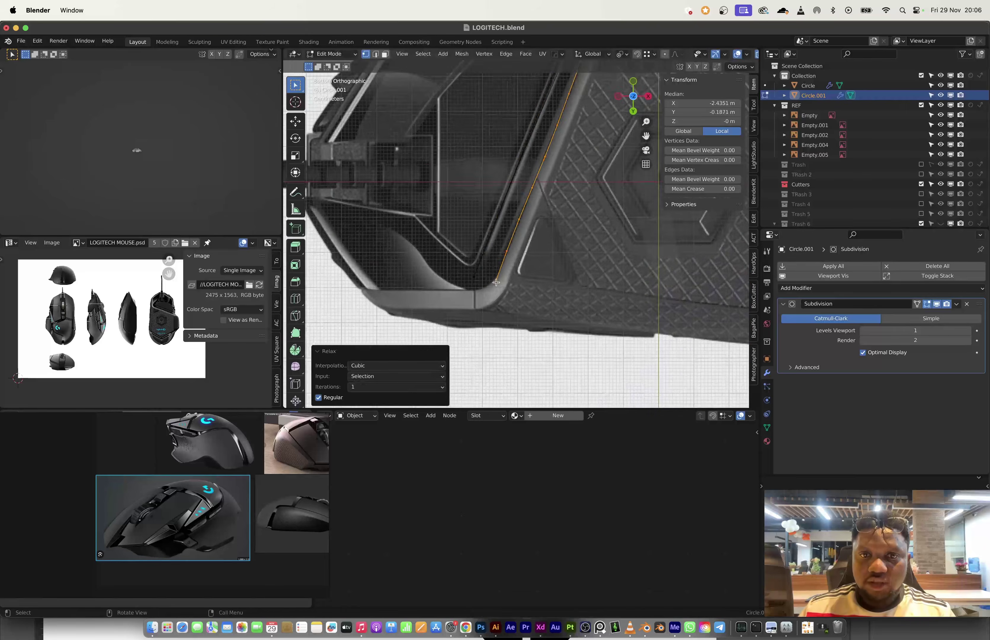
Connect the strip's opposite side with a new edge and divide it with 7 cuts.
{"action": "key", "text": "f"}
{"action": "left_click", "coordinate": [488, 301]}
{"action": "left_click", "coordinate": [564, 108], "text": "ctrl+shift"}
{"action": "key", "text": "ctrl+r"}
{"action": "left_click", "coordinate": [504, 203]}
{"action": "double_click", "coordinate": [407, 323]}
{"action": "type", "text": "7"}
{"action": "key", "text": "Return"}
Fill successive faces between the two slanted edge lines to form the front border strip.
{"action": "left_click_drag", "start_coordinate": [451, 319], "coordinate": [483, 339]}
{"action": "key", "text": "f"}
{"action": "key", "text": "f"}
{"action": "key", "text": "f"}
{"action": "key", "text": "f"}
{"action": "key", "text": "f"}
{"action": "key", "text": "f"}
{"action": "key", "text": "f"}
{"action": "key", "text": "f"}
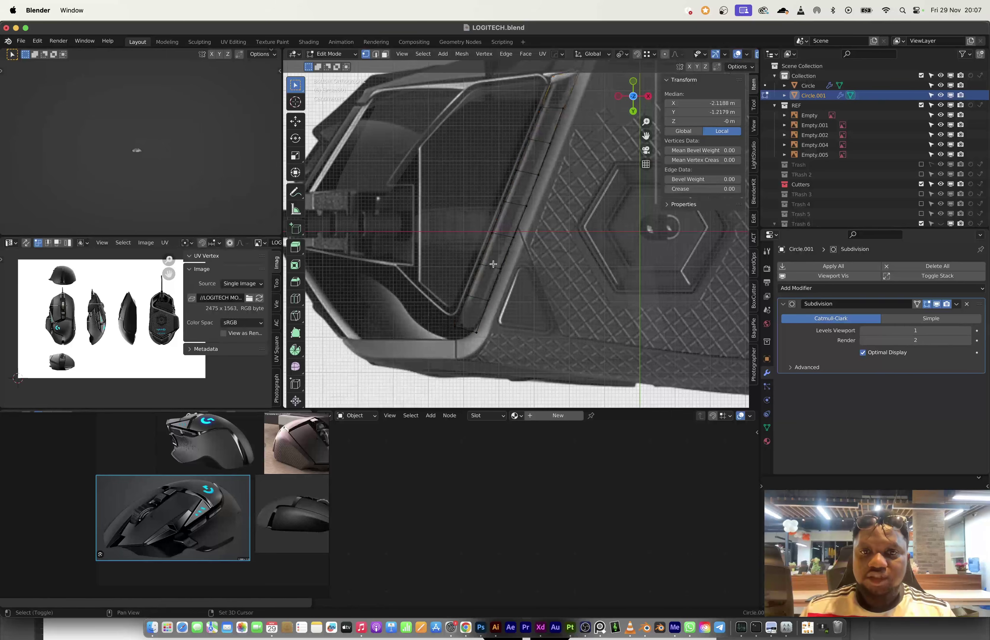
{"action": "middle_click_drag", "start_coordinate": [417, 113], "coordinate": [440, 183], "text": "shift"}
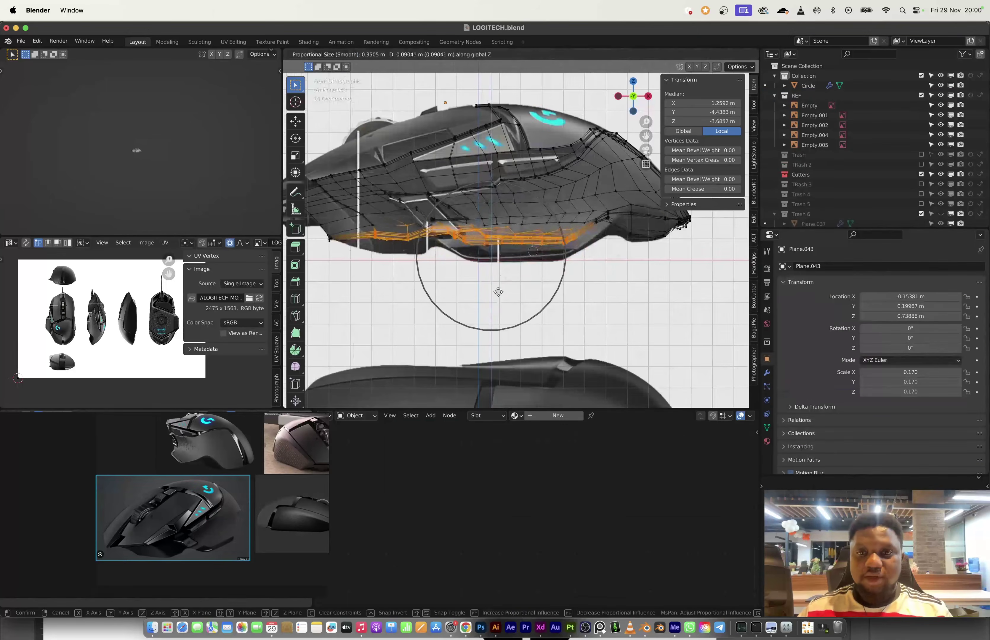
Raise the shell's lower edges by about 0.09 m along Z with proportional editing and return to the base plate object.
{"action": "middle_click_drag", "start_coordinate": [548, 289], "coordinate": [526, 124]}
{"action": "left_click", "coordinate": [527, 232]}
{"action": "scroll", "coordinate": [504, 281], "scroll_direction": "down", "scroll_amount": 5}
{"action": "left_click", "coordinate": [503, 282]}
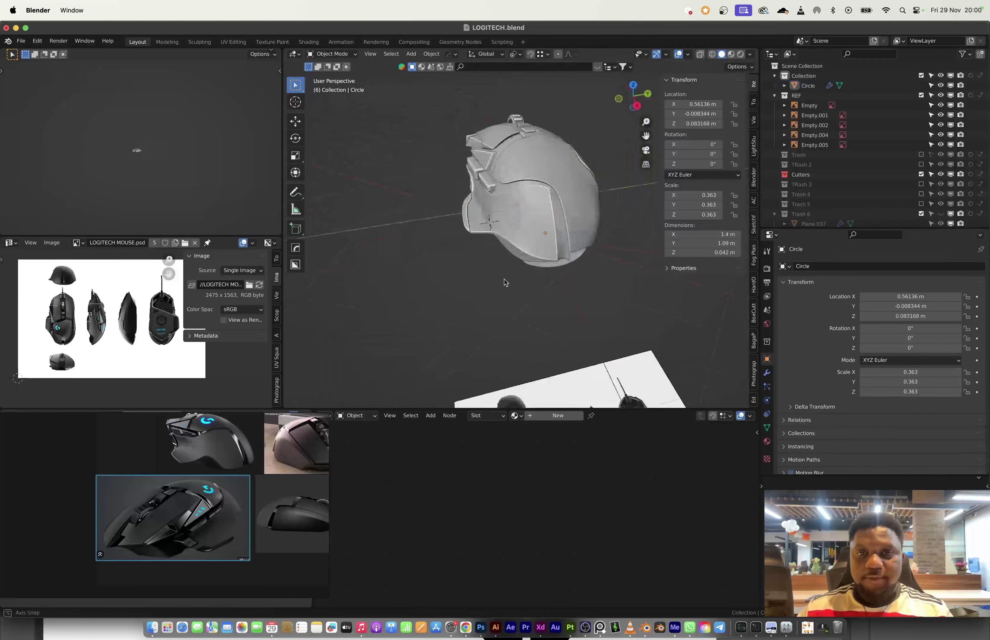
Try to delete a face at the lower notch of the shell panel Plane.043.
{"action": "middle_click_drag", "start_coordinate": [503, 281], "coordinate": [444, 252]}
{"action": "scroll", "coordinate": [444, 252], "scroll_direction": "up", "scroll_amount": 4}
{"action": "left_click", "coordinate": [495, 296]}
{"action": "scroll", "coordinate": [484, 306], "scroll_direction": "up", "scroll_amount": 3}
{"action": "left_click", "coordinate": [483, 307]}
{"action": "key", "text": "Tab"}
{"action": "middle_click_drag", "start_coordinate": [484, 306], "coordinate": [535, 266]}
{"action": "key", "text": "3"}
{"action": "key", "text": "x"}
{"action": "key", "text": "f"}
{"action": "scroll", "coordinate": [525, 350], "scroll_direction": "down", "scroll_amount": 2}
Toggle the shell panel's Subdivision viewport display to inspect the notch and undo the last three changes.
{"action": "left_click", "coordinate": [766, 372]}
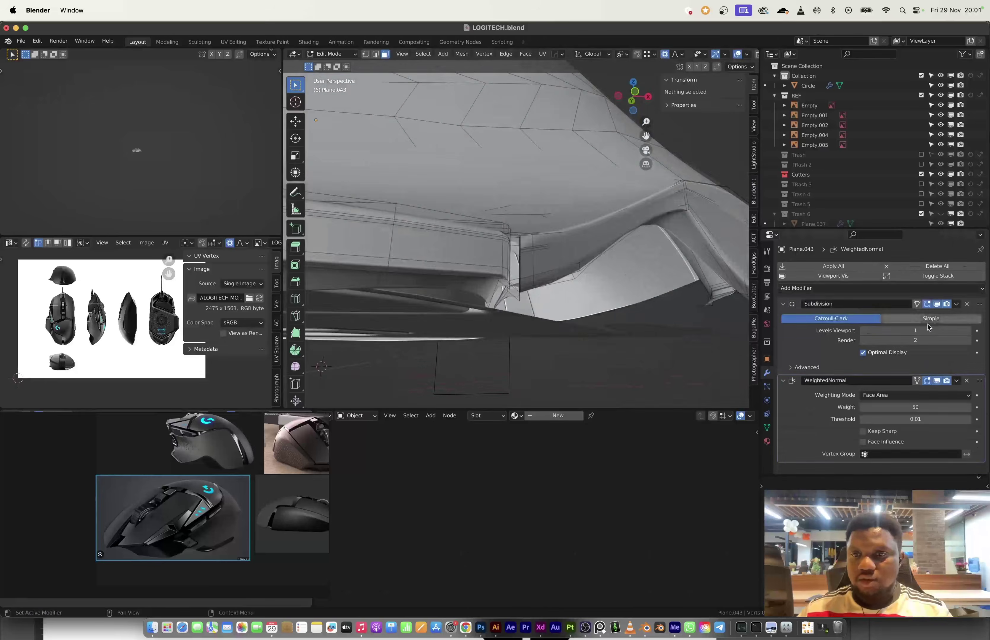
{"action": "left_click", "coordinate": [936, 304]}
{"action": "middle_click_drag", "start_coordinate": [536, 328], "coordinate": [535, 274]}
{"action": "scroll", "coordinate": [466, 333], "scroll_direction": "up", "scroll_amount": 4}
{"action": "left_click", "coordinate": [478, 303]}
{"action": "scroll", "coordinate": [482, 303], "scroll_direction": "down", "scroll_amount": 5}
{"action": "scroll", "coordinate": [562, 239], "scroll_direction": "up", "scroll_amount": 4}
{"action": "key", "text": "ctrl+z"}
{"action": "key", "text": "ctrl+z"}
{"action": "key", "text": "ctrl+z"}
In bottom view, reposition the base plate's end vertex and extrude successive edges along the side wing's outer outline.
{"action": "scroll", "coordinate": [562, 236], "scroll_direction": "down", "scroll_amount": 5}
{"action": "left_click", "coordinate": [535, 274]}
{"action": "key", "text": "Tab"}
{"action": "key", "text": "ctrl+KP_7"}
{"action": "key", "text": "g"}
{"action": "left_click", "coordinate": [548, 188]}
{"action": "key", "text": "e"}
{"action": "left_click", "coordinate": [507, 143]}
{"action": "middle_click_drag", "start_coordinate": [508, 144], "coordinate": [560, 199], "text": "shift"}
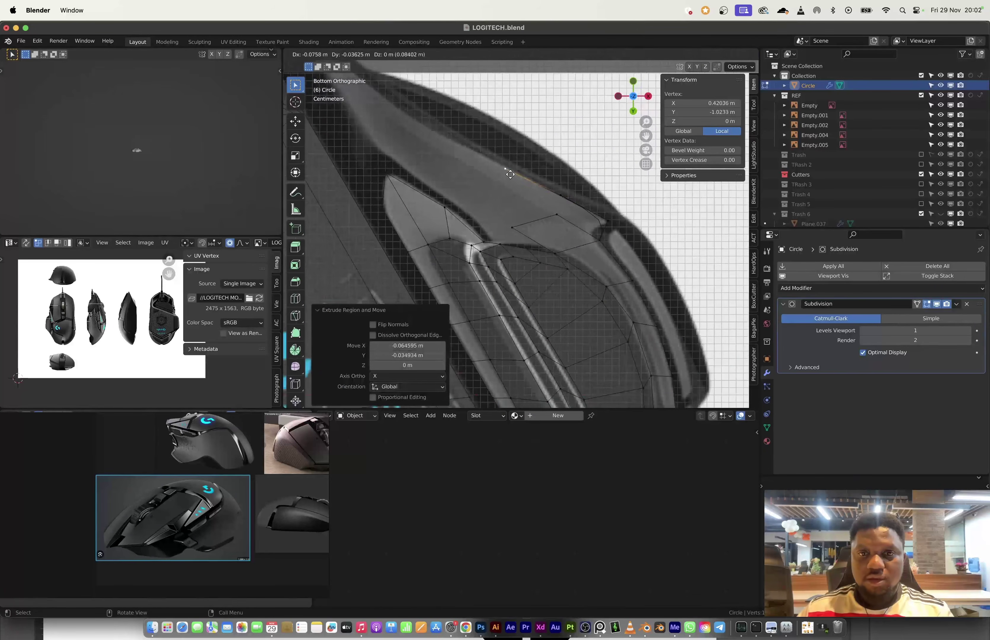
{"action": "middle_click_drag", "start_coordinate": [499, 170], "coordinate": [557, 217], "text": "shift"}
{"action": "key", "text": "e"}
{"action": "left_click", "coordinate": [471, 174]}
Extrude the side wing's inner edge and fill successive faces between it and the outer outline.
{"action": "left_click", "coordinate": [654, 294]}
{"action": "middle_click_drag", "start_coordinate": [654, 291], "coordinate": [589, 228], "text": "shift"}
{"action": "left_click", "coordinate": [589, 228], "text": "shift"}
{"action": "key", "text": "f"}
{"action": "key", "text": "e"}
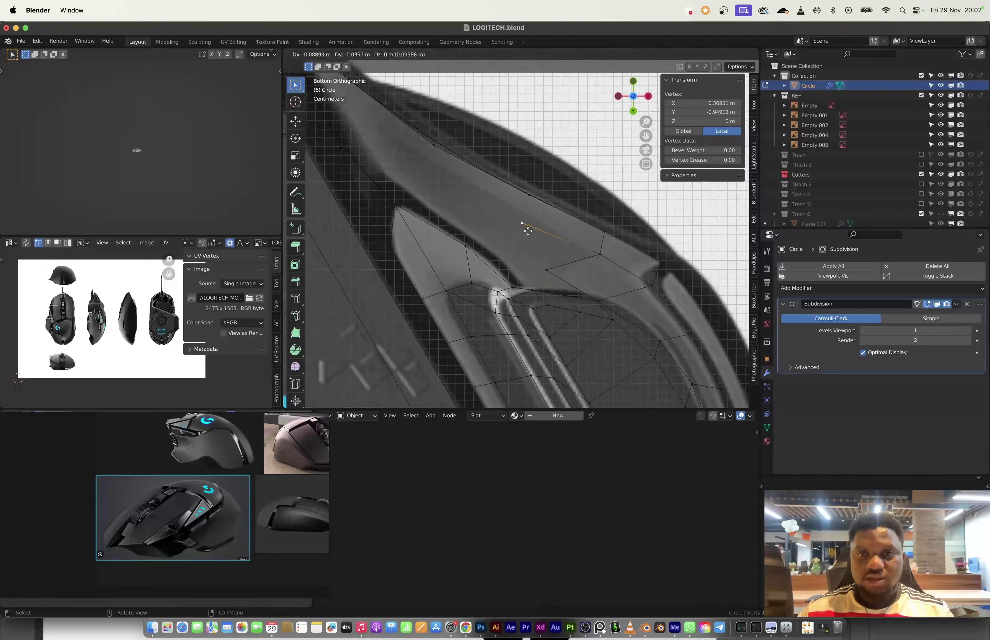
{"action": "left_click", "coordinate": [525, 227]}
{"action": "middle_click_drag", "start_coordinate": [415, 163], "coordinate": [545, 256], "text": "shift"}
{"action": "middle_click_drag", "start_coordinate": [694, 320], "coordinate": [607, 254], "text": "shift"}
{"action": "key", "text": "f"}
{"action": "key", "text": "f"}
{"action": "key", "text": "f"}
{"action": "middle_click_drag", "start_coordinate": [375, 125], "coordinate": [594, 250], "text": "shift"}
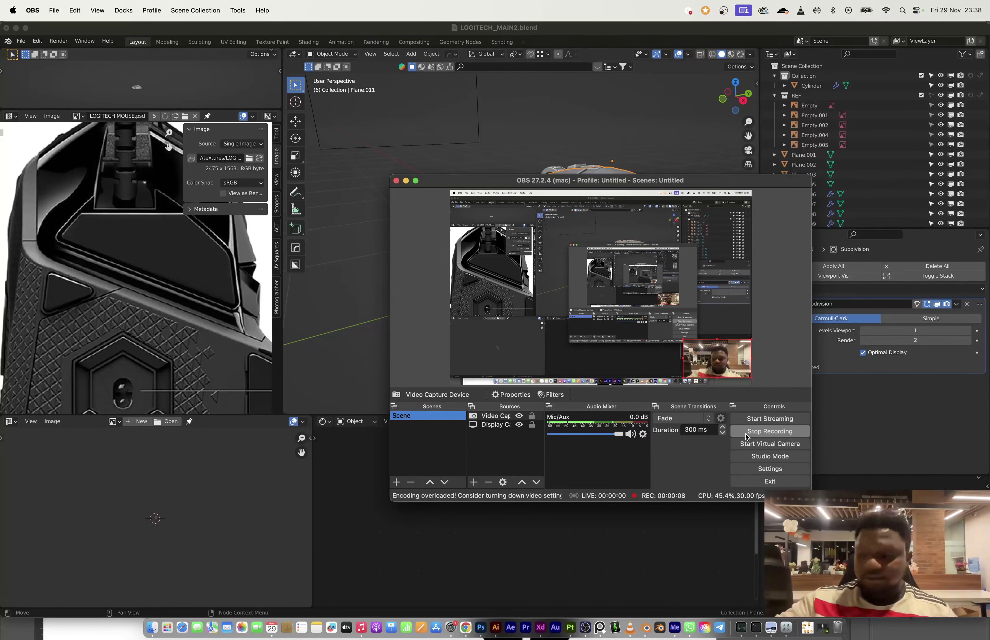
Switch to LOGITECH_MAIN2.blend in Blender and examine the model's side buttons beside the top-view reference.
{"action": "left_click", "coordinate": [343, 34]}
{"action": "middle_click_drag", "start_coordinate": [569, 253], "coordinate": [411, 296]}
{"action": "scroll", "coordinate": [518, 283], "scroll_direction": "up", "scroll_amount": 3}
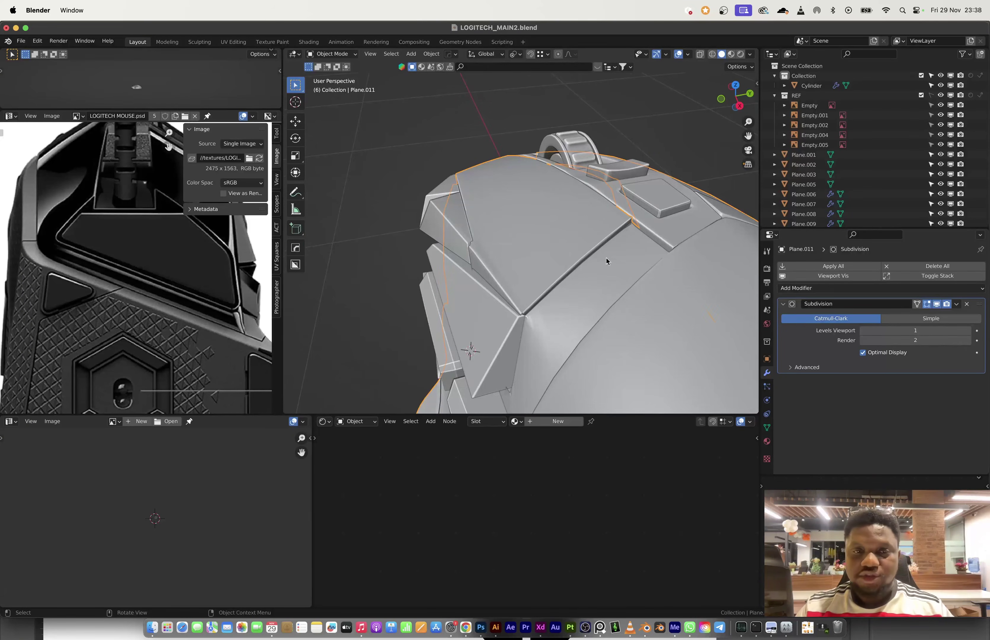
{"action": "scroll", "coordinate": [606, 258], "scroll_direction": "down", "scroll_amount": 3}
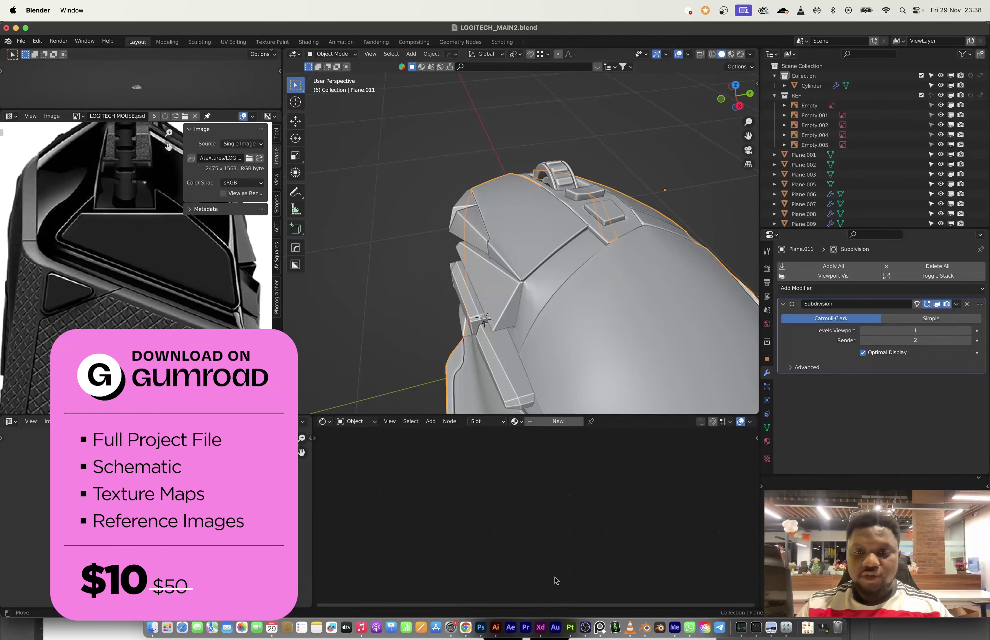
{"action": "left_click", "coordinate": [480, 626]}
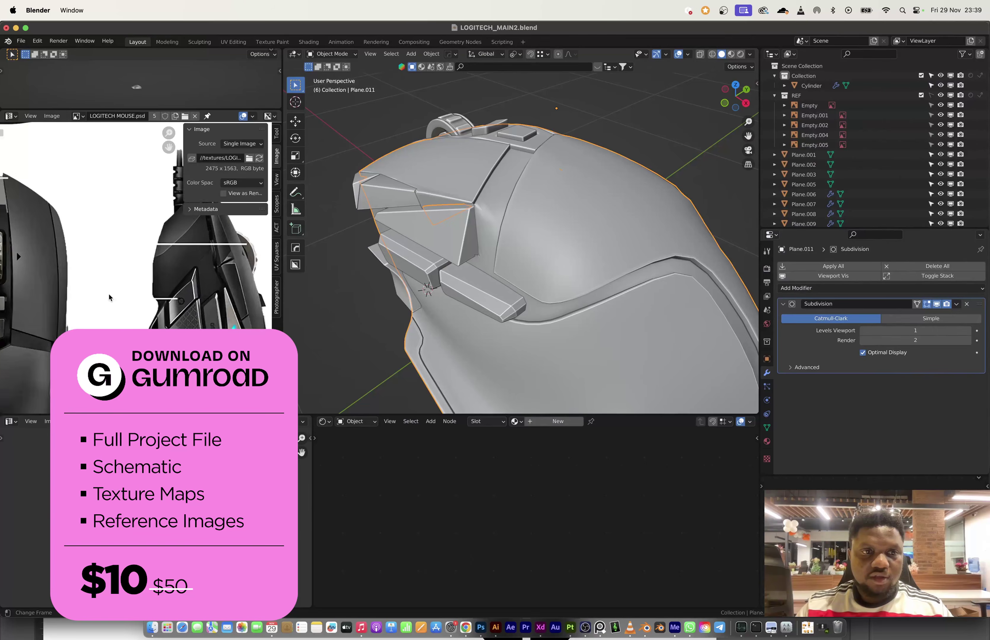
{"action": "key", "text": "super+Tab"}
{"action": "middle_click_drag", "start_coordinate": [102, 290], "coordinate": [122, 286]}
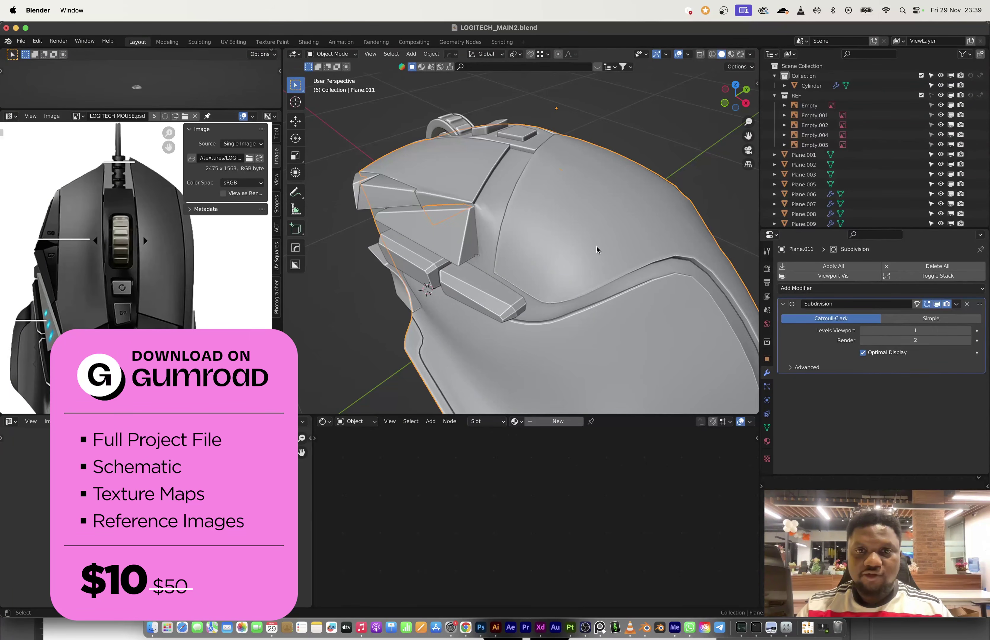
{"action": "key", "text": "Tab"}
{"action": "key", "text": "Tab"}
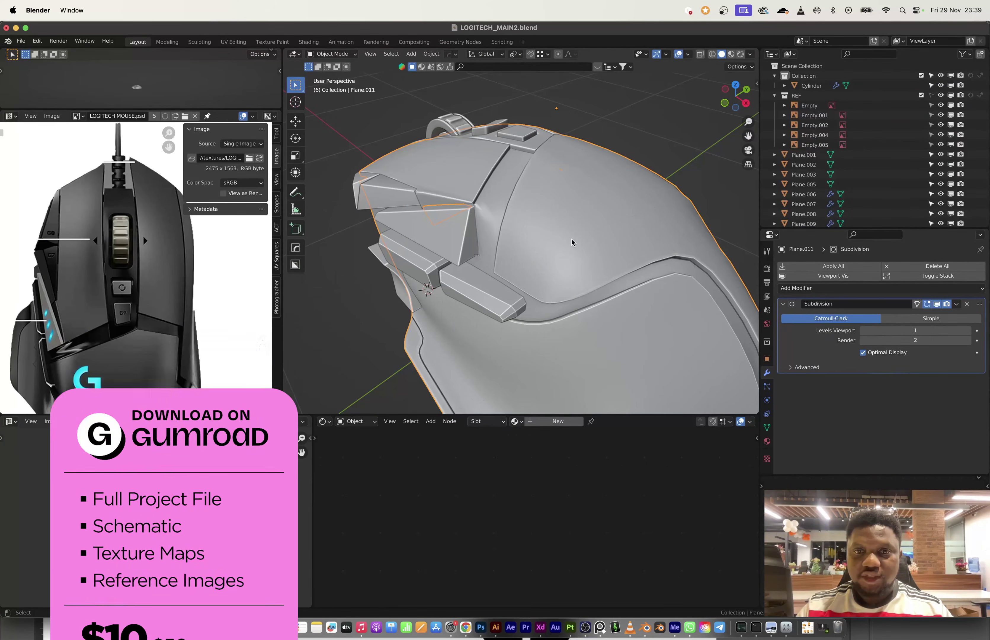
{"action": "key", "text": "Tab"}
{"action": "key", "text": "Tab"}
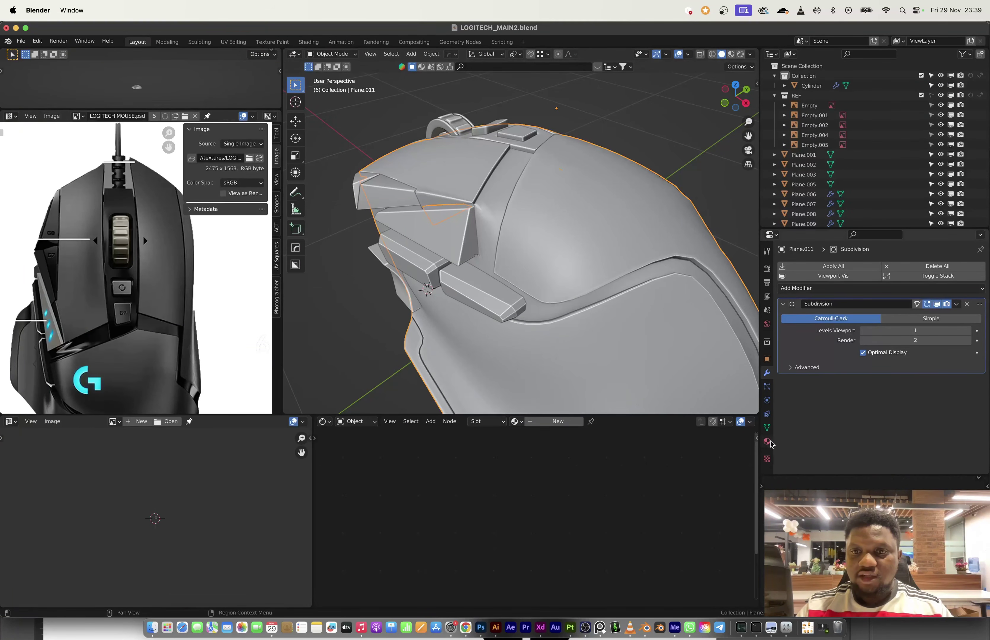
Show the model in material preview, create a material for the main shell and darken its base color to value 0.005.
{"action": "left_click", "coordinate": [767, 442]}
{"action": "key", "text": "z"}
{"action": "key", "text": "2"}
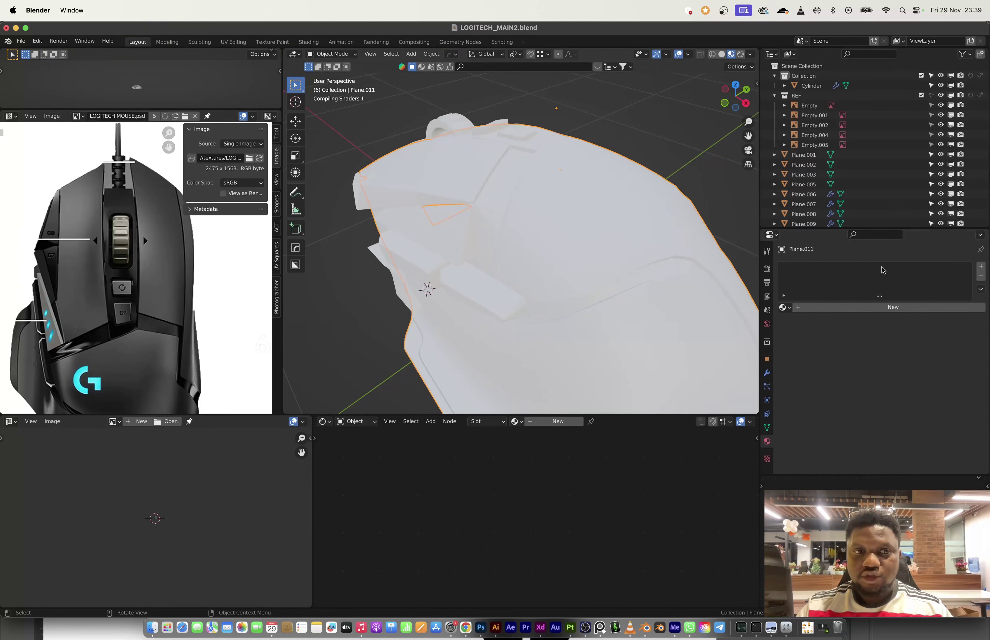
{"action": "scroll", "coordinate": [191, 282], "scroll_direction": "up", "scroll_amount": 5}
{"action": "middle_click_drag", "start_coordinate": [191, 282], "coordinate": [205, 282]}
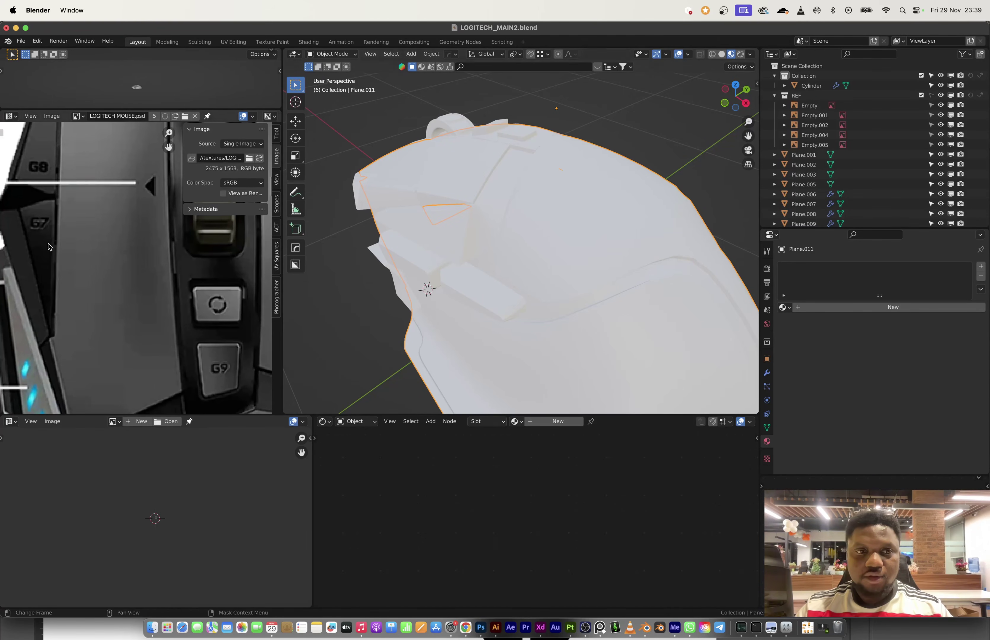
{"action": "left_click", "coordinate": [836, 310]}
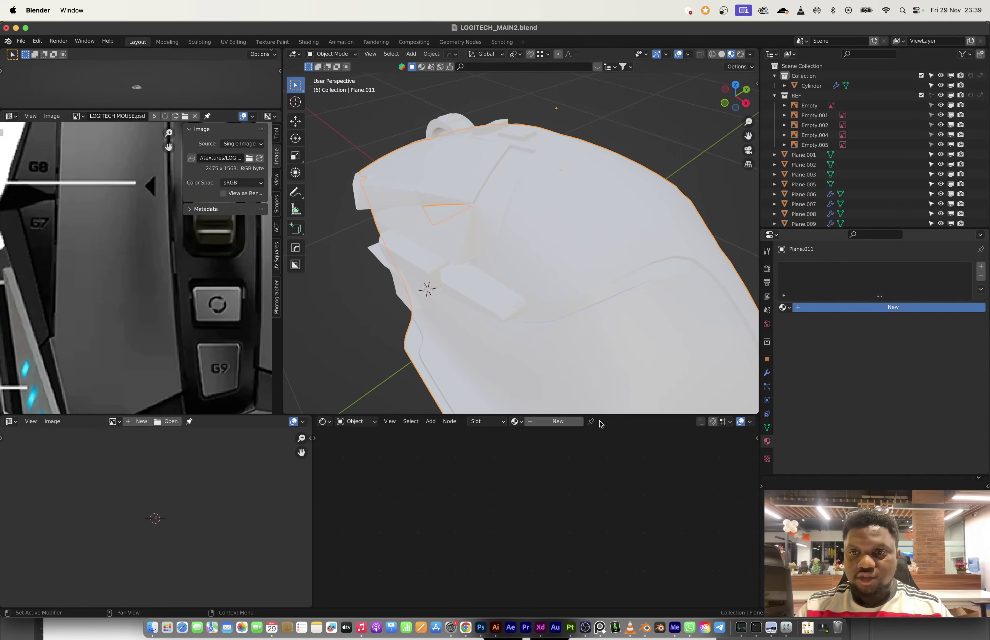
{"action": "left_click", "coordinate": [626, 468]}
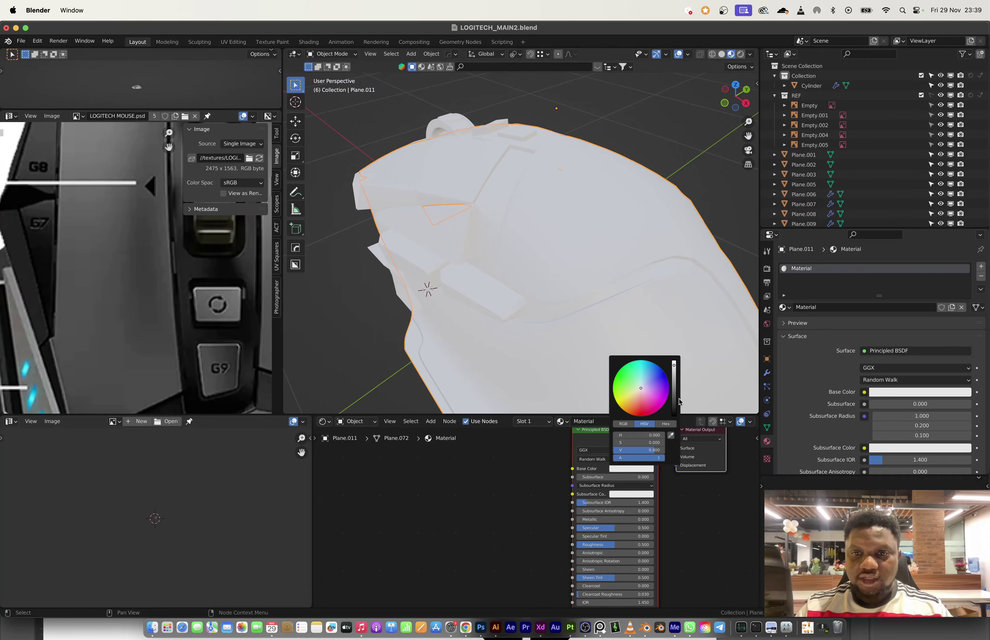
{"action": "left_click_drag", "start_coordinate": [679, 401], "coordinate": [674, 414]}
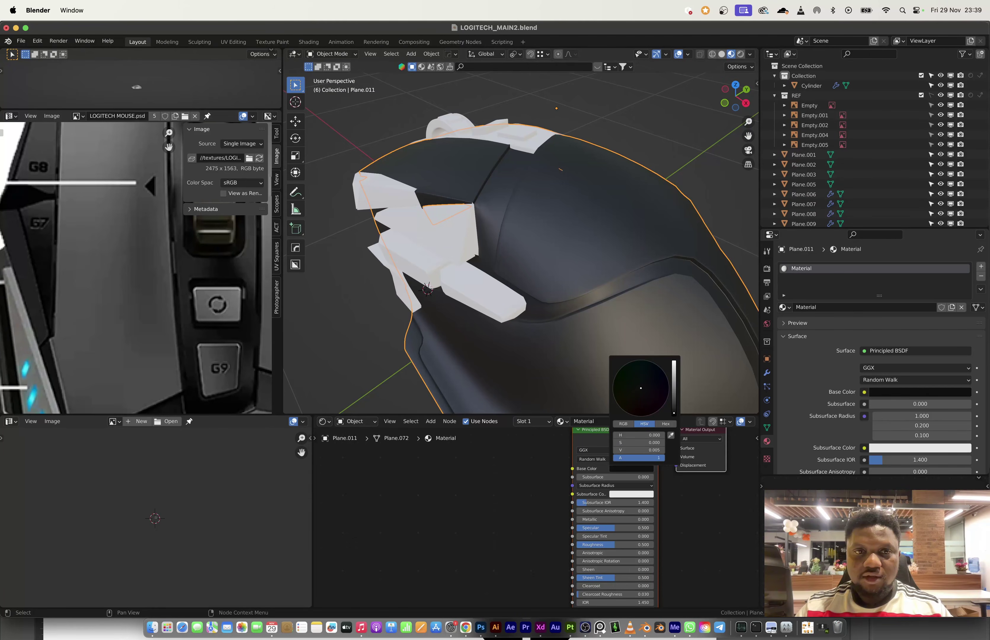
Check the mouse's surface finish in the PureRef references and raise the shell material's roughness to about 0.679.
{"action": "scroll", "coordinate": [615, 516], "scroll_direction": "down", "scroll_amount": 2}
{"action": "scroll", "coordinate": [145, 329], "scroll_direction": "down", "scroll_amount": 5}
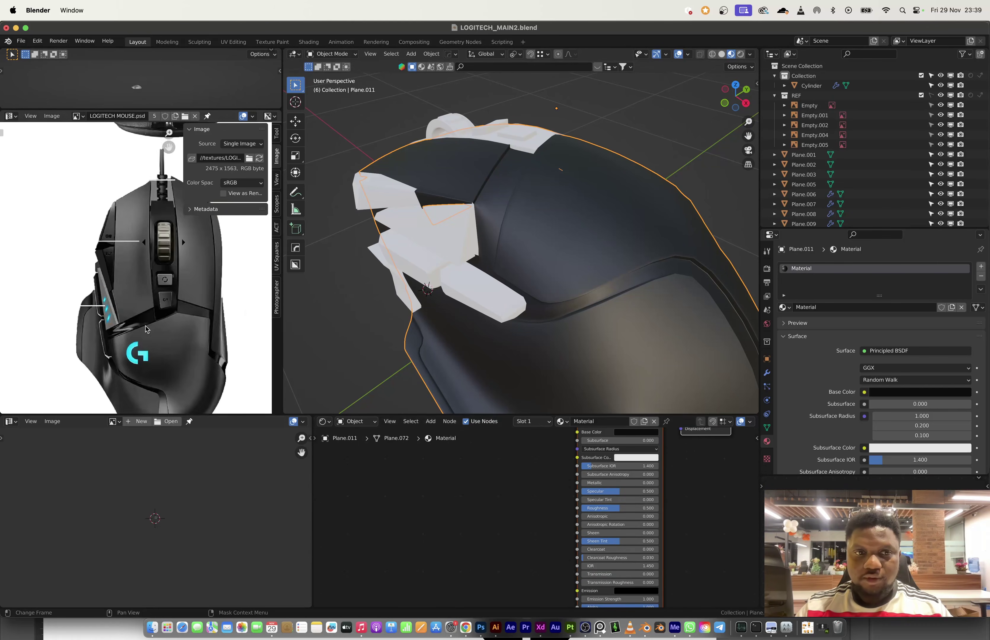
{"action": "scroll", "coordinate": [145, 328], "scroll_direction": "down", "scroll_amount": 2}
{"action": "left_click", "coordinate": [599, 628]}
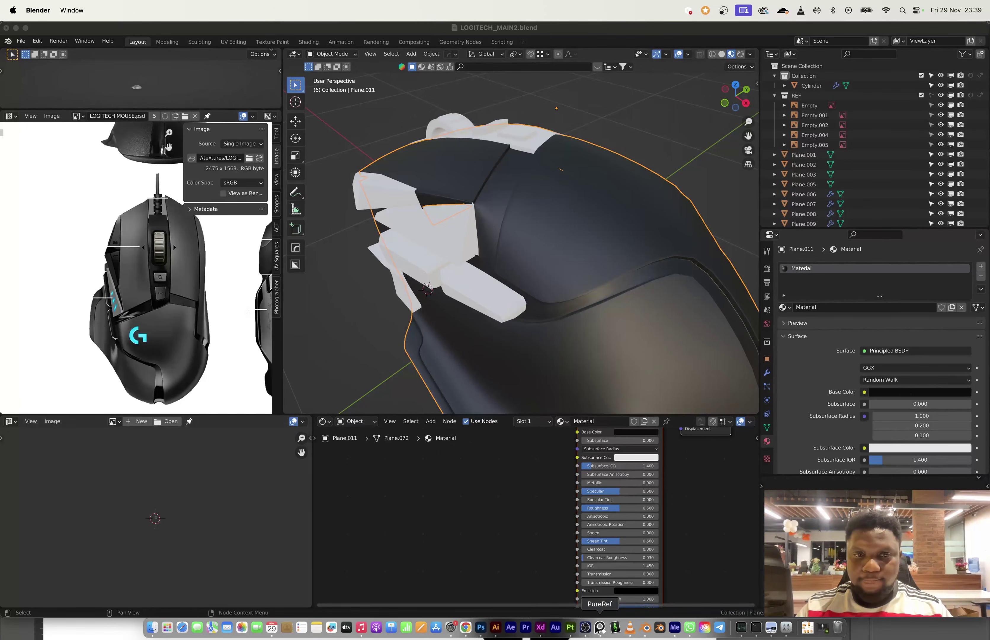
{"action": "scroll", "coordinate": [183, 476], "scroll_direction": "down", "scroll_amount": 3}
{"action": "scroll", "coordinate": [156, 511], "scroll_direction": "up", "scroll_amount": 5}
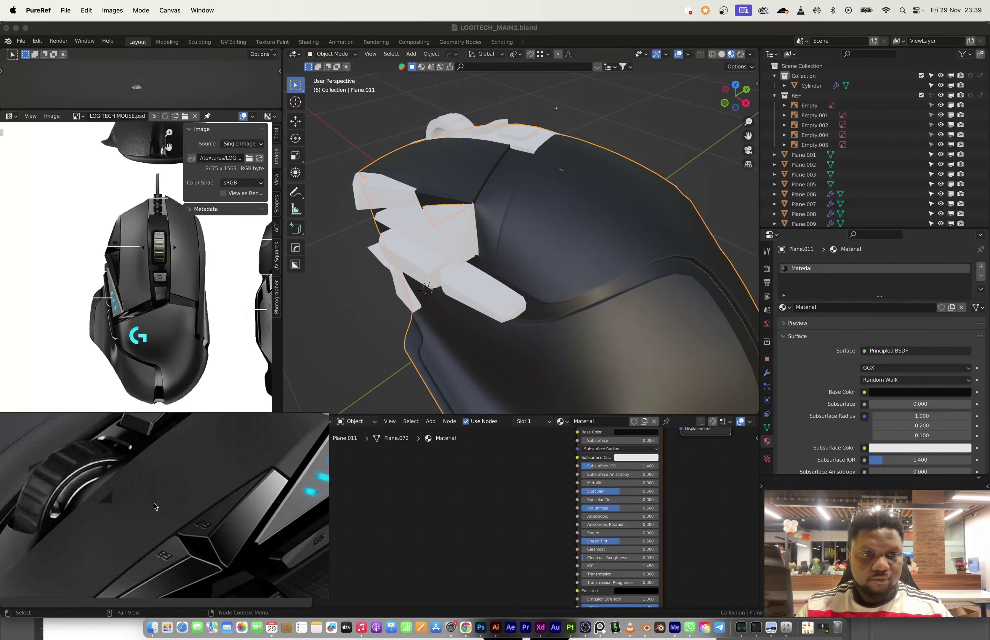
{"action": "left_click_drag", "start_coordinate": [607, 511], "coordinate": [640, 509]}
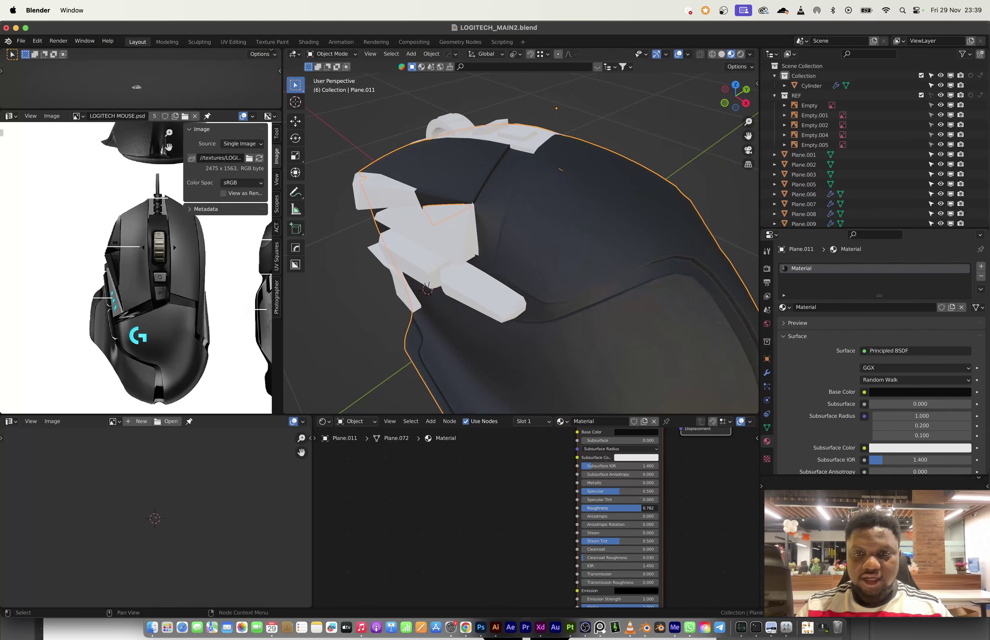
Add a Noise Texture node and connect its Fac output to the Principled BSDF's Normal input.
{"action": "scroll", "coordinate": [501, 520], "scroll_direction": "down", "scroll_amount": 4}
{"action": "middle_click_drag", "start_coordinate": [502, 519], "coordinate": [555, 522]}
{"action": "scroll", "coordinate": [564, 490], "scroll_direction": "up", "scroll_amount": 7}
{"action": "key", "text": "shift+a"}
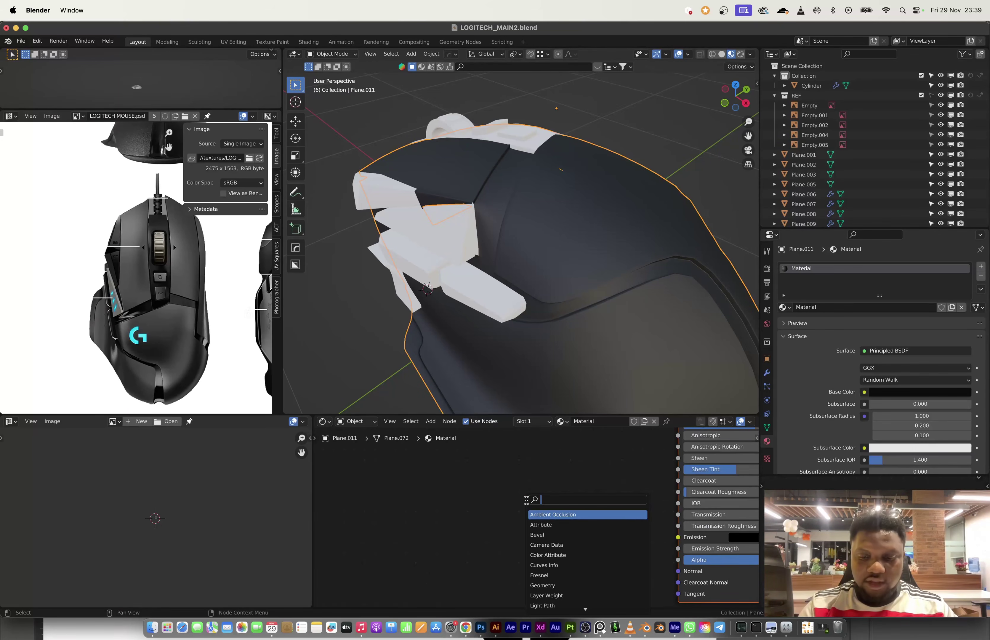
{"action": "type", "text": "noise"}
{"action": "key", "text": "Down"}
{"action": "key", "text": "Return"}
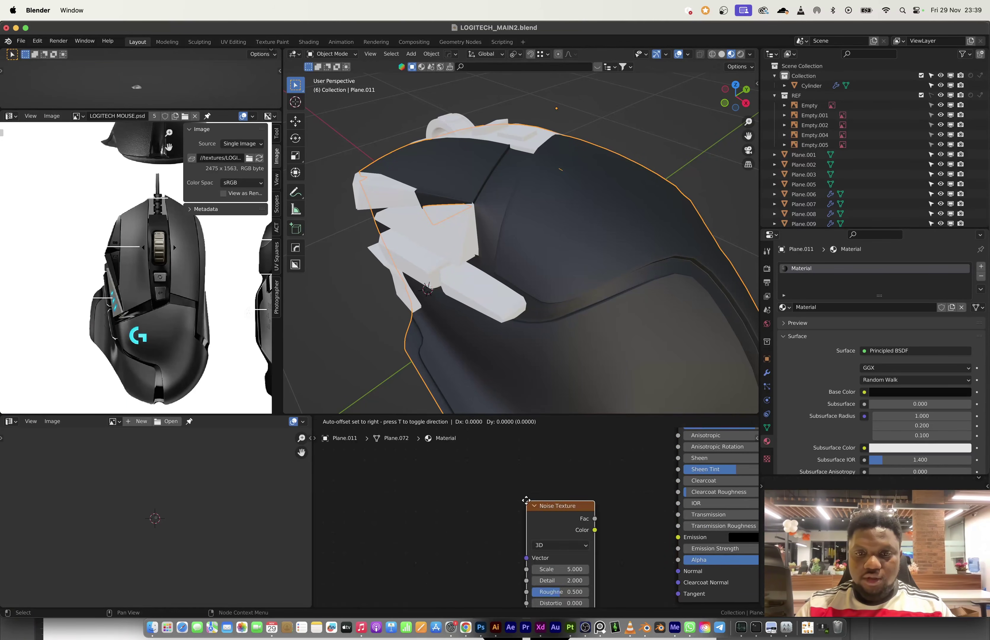
{"action": "left_click", "coordinate": [368, 499]}
{"action": "left_click_drag", "start_coordinate": [429, 515], "coordinate": [678, 570]}
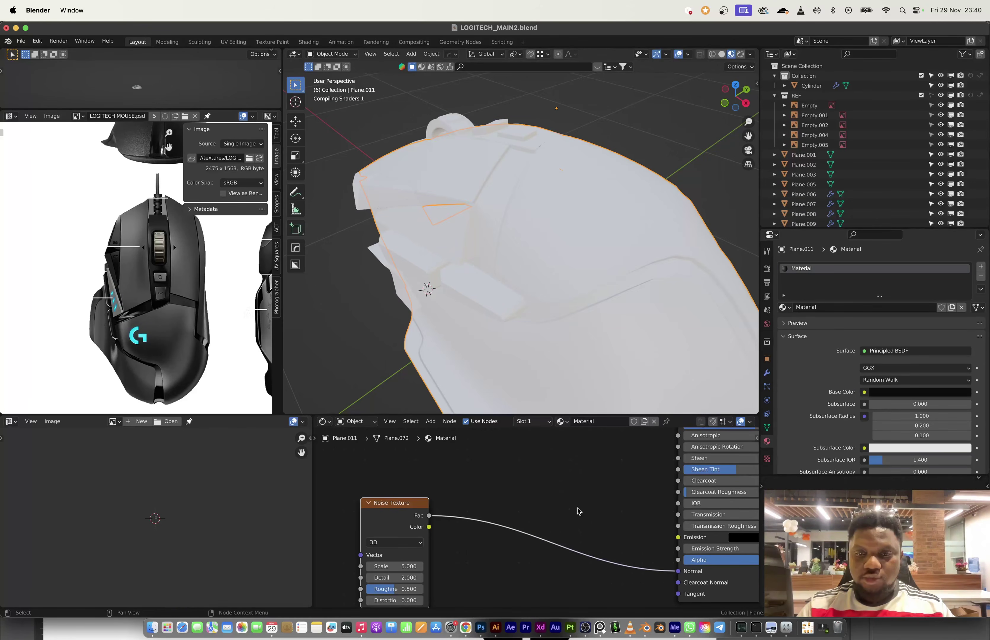
Insert a Bump node between the noise and the Principled BSDF, feeding the noise Fac into its Height input.
{"action": "key", "text": "shift+a"}
{"action": "type", "text": "bump"}
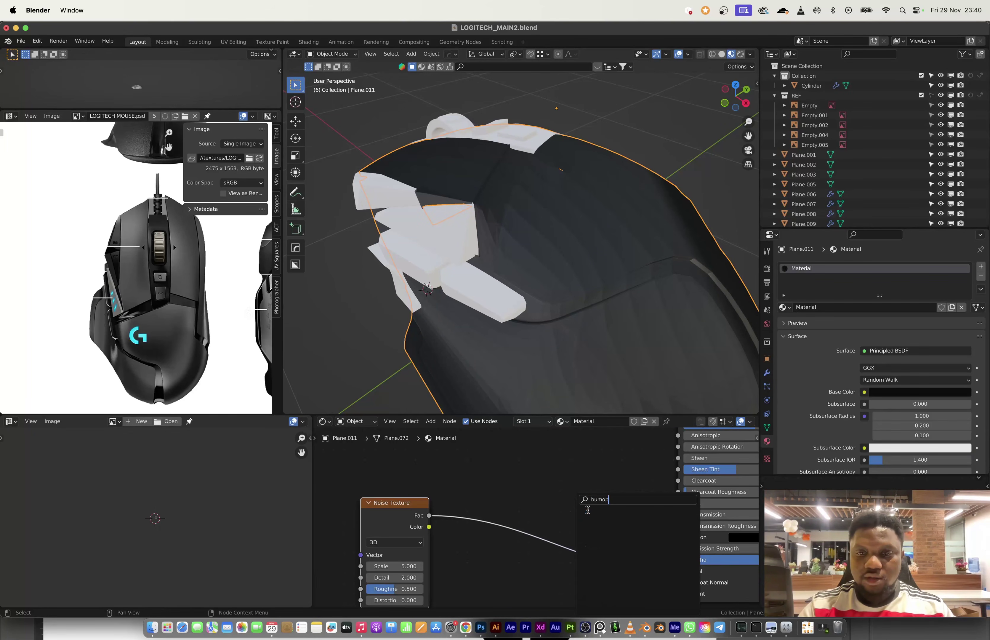
{"action": "left_click", "coordinate": [587, 514]}
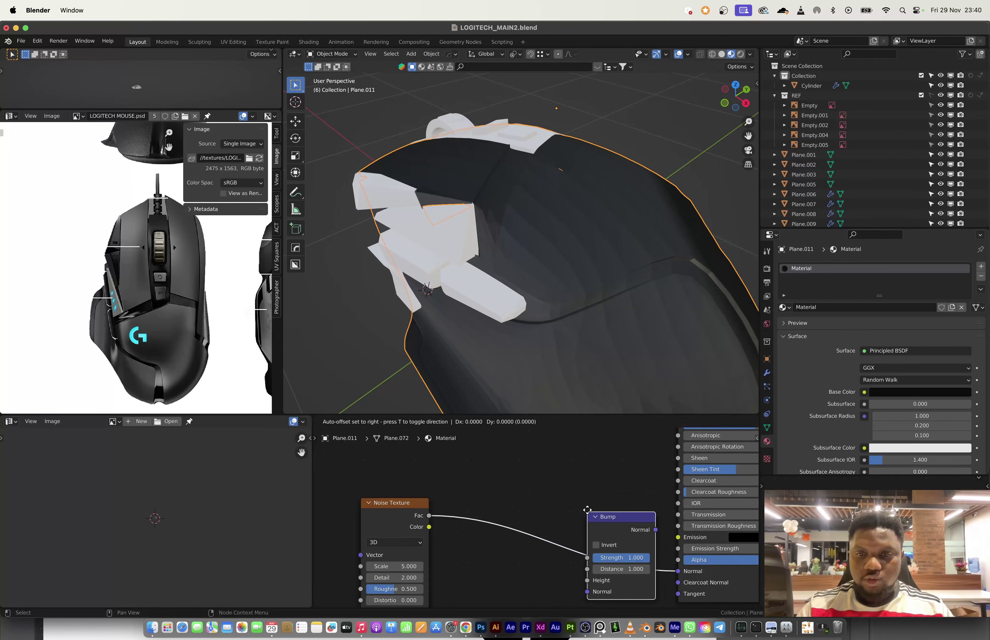
{"action": "left_click", "coordinate": [498, 542]}
{"action": "left_click_drag", "start_coordinate": [523, 571], "coordinate": [524, 560]}
Preview the noise on the shell, add Texture Coordinate and Mapping nodes, and drive the mapping with Object coordinates.
{"action": "left_click", "coordinate": [404, 523], "text": "ctrl+shift"}
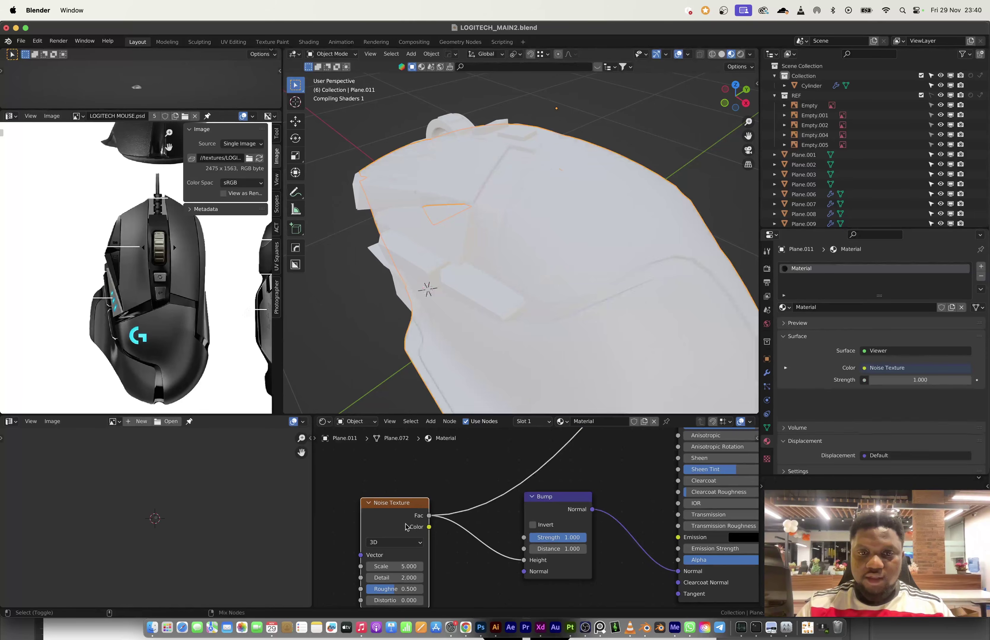
{"action": "middle_click_drag", "start_coordinate": [459, 516], "coordinate": [496, 494]}
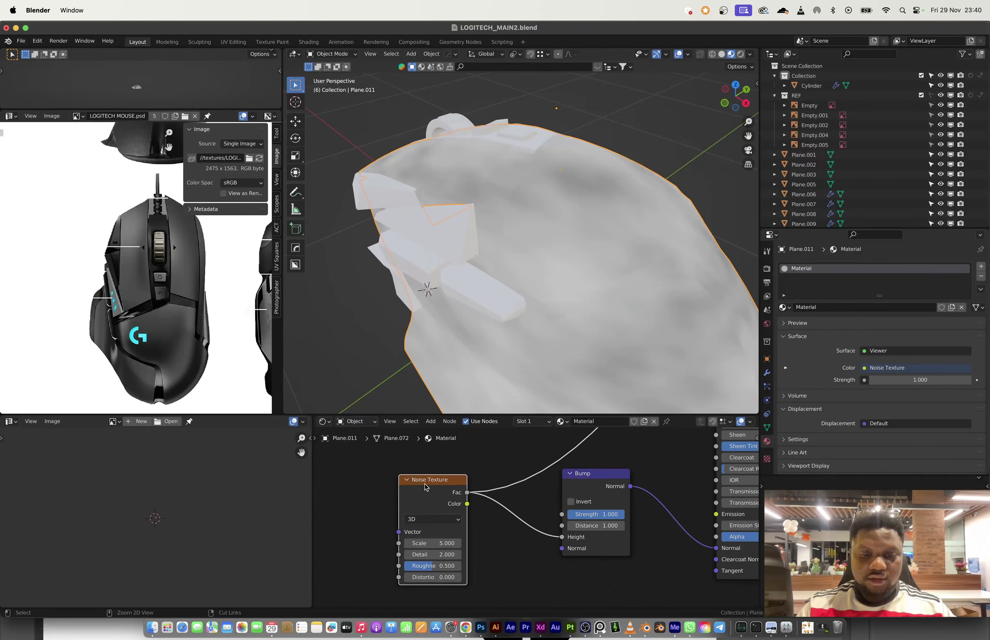
{"action": "key", "text": "ctrl+t"}
{"action": "middle_click_drag", "start_coordinate": [408, 508], "coordinate": [623, 457]}
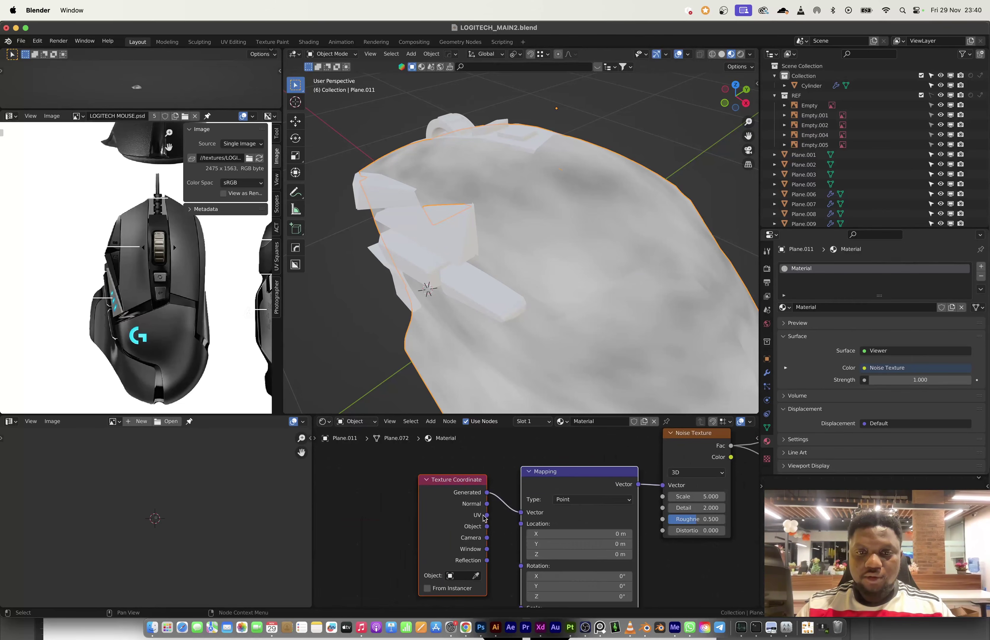
{"action": "left_click_drag", "start_coordinate": [486, 526], "coordinate": [521, 513]}
Set the Noise Texture scale to 40.2.
{"action": "middle_click_drag", "start_coordinate": [578, 512], "coordinate": [383, 505]}
{"action": "scroll", "coordinate": [451, 505], "scroll_direction": "up", "scroll_amount": 2}
{"action": "middle_click_drag", "start_coordinate": [451, 505], "coordinate": [491, 509]}
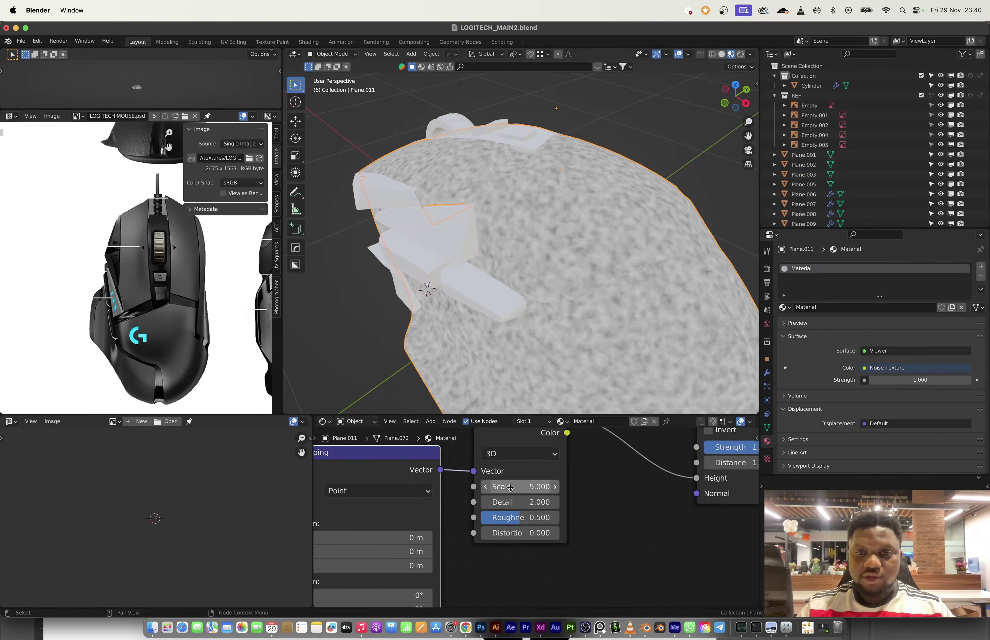
{"action": "mouse_move", "coordinate": [519, 487]}
{"action": "left_mouse_down"}
{"action": "mouse_move", "coordinate": [545, 486]}
{"action": "mouse_move", "coordinate": [534, 487]}
{"action": "left_mouse_up"}
Preview the Bump node's output and set both its distance and strength to 0.2.
{"action": "middle_click_drag", "start_coordinate": [509, 489], "coordinate": [321, 554]}
{"action": "left_click", "coordinate": [528, 496], "text": "ctrl+shift"}
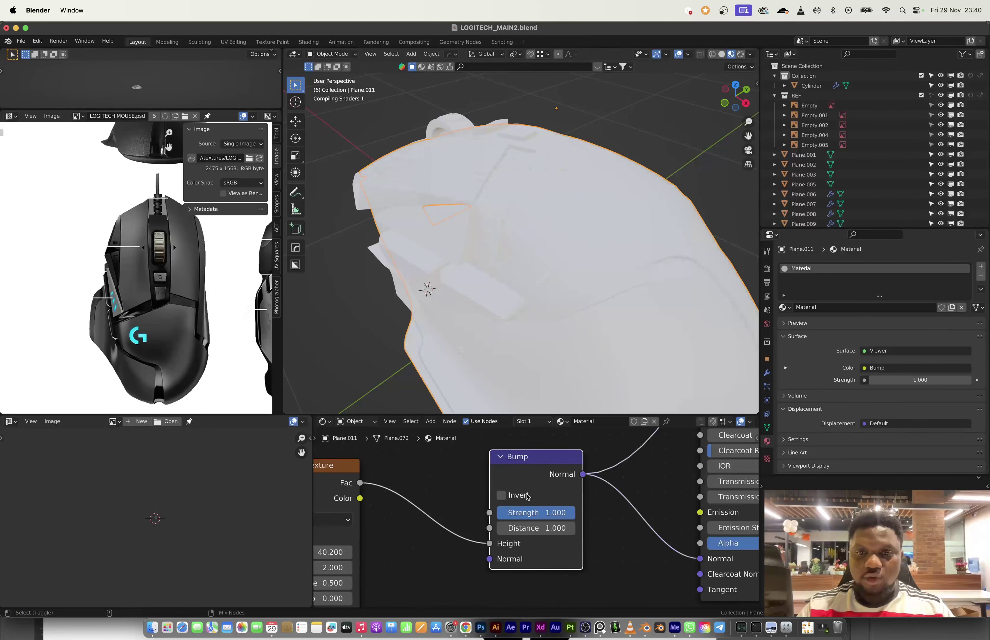
{"action": "scroll", "coordinate": [536, 520], "scroll_direction": "up", "scroll_amount": 2}
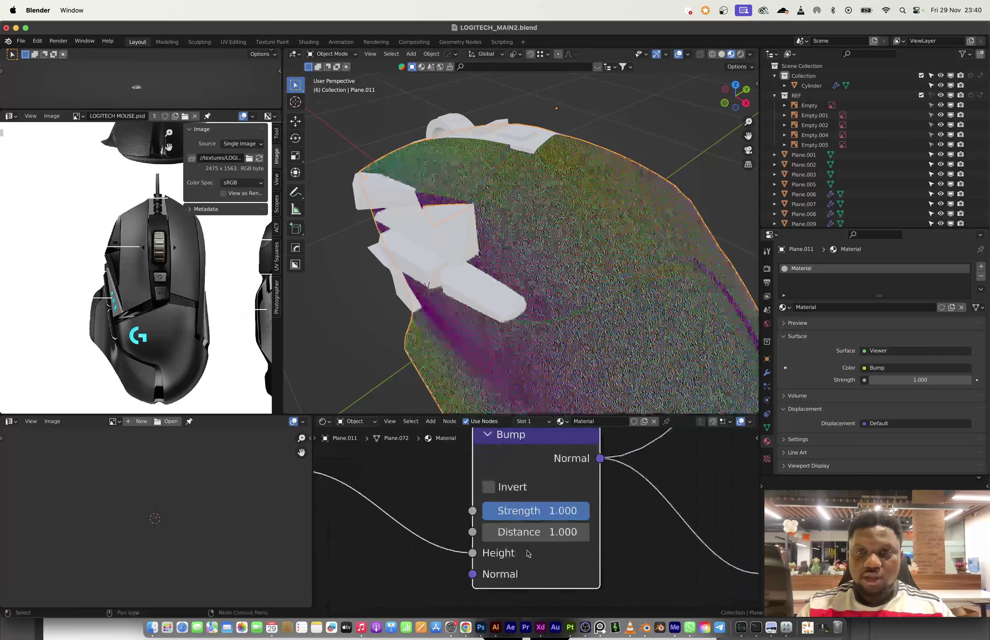
{"action": "left_click", "coordinate": [544, 528]}
{"action": "type", "text": "."}
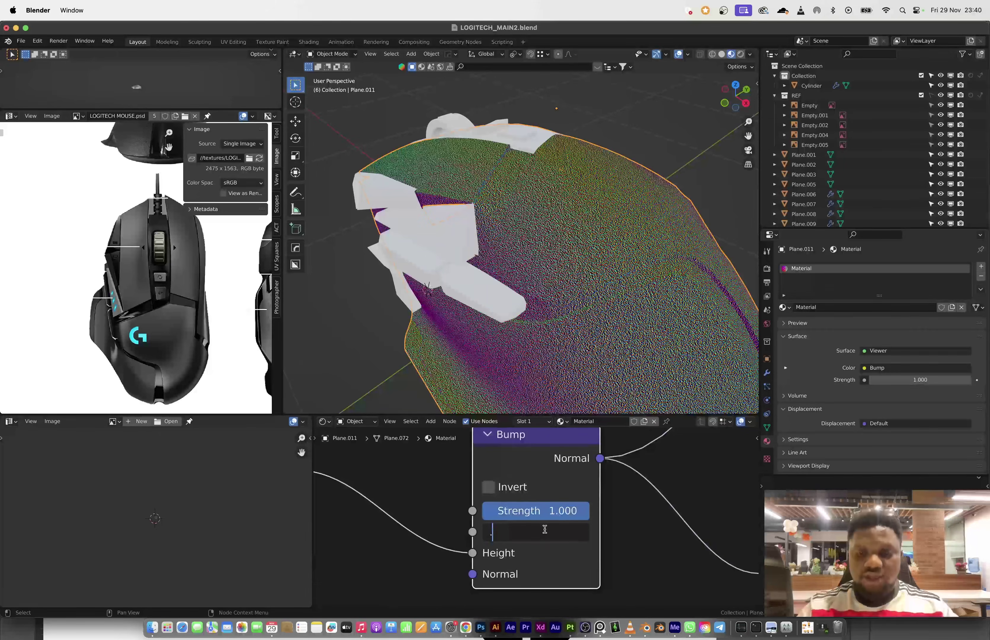
{"action": "type", "text": "2"}
{"action": "key", "text": "Return"}
{"action": "double_click", "coordinate": [558, 511]}
{"action": "type", "text": "."}
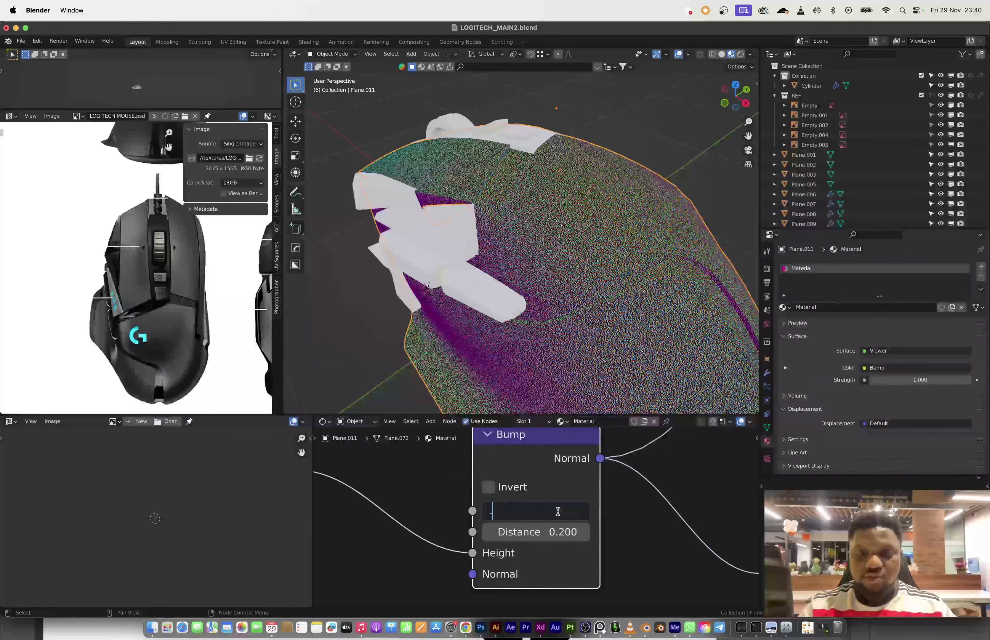
{"action": "type", "text": "2"}
{"action": "key", "text": "Return"}
Route the Principled BSDF back to the material output to preview the full shell material.
{"action": "scroll", "coordinate": [541, 511], "scroll_direction": "down", "scroll_amount": 2}
{"action": "middle_click_drag", "start_coordinate": [536, 507], "coordinate": [507, 575]}
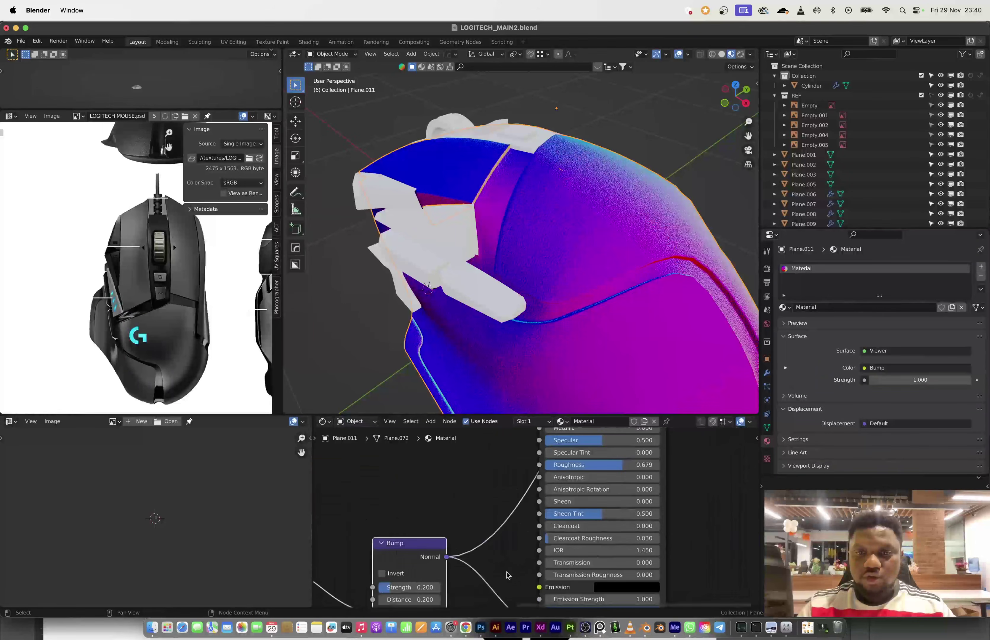
{"action": "scroll", "coordinate": [507, 575], "scroll_direction": "down", "scroll_amount": 2}
{"action": "middle_click_drag", "start_coordinate": [567, 446], "coordinate": [546, 497]}
{"action": "scroll", "coordinate": [546, 497], "scroll_direction": "down", "scroll_amount": 1}
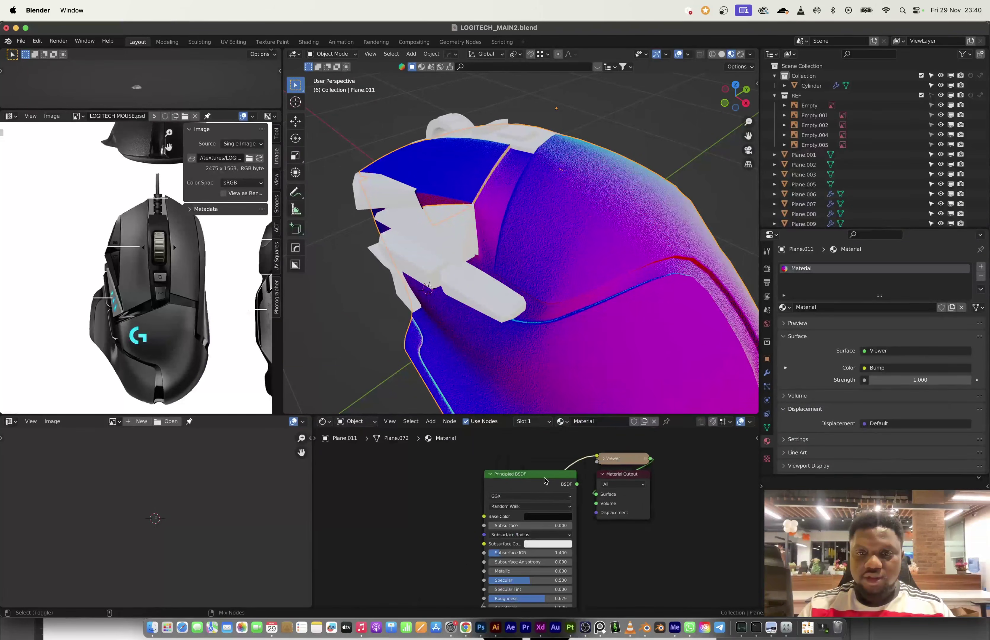
{"action": "left_click", "coordinate": [545, 480], "text": "ctrl+shift"}
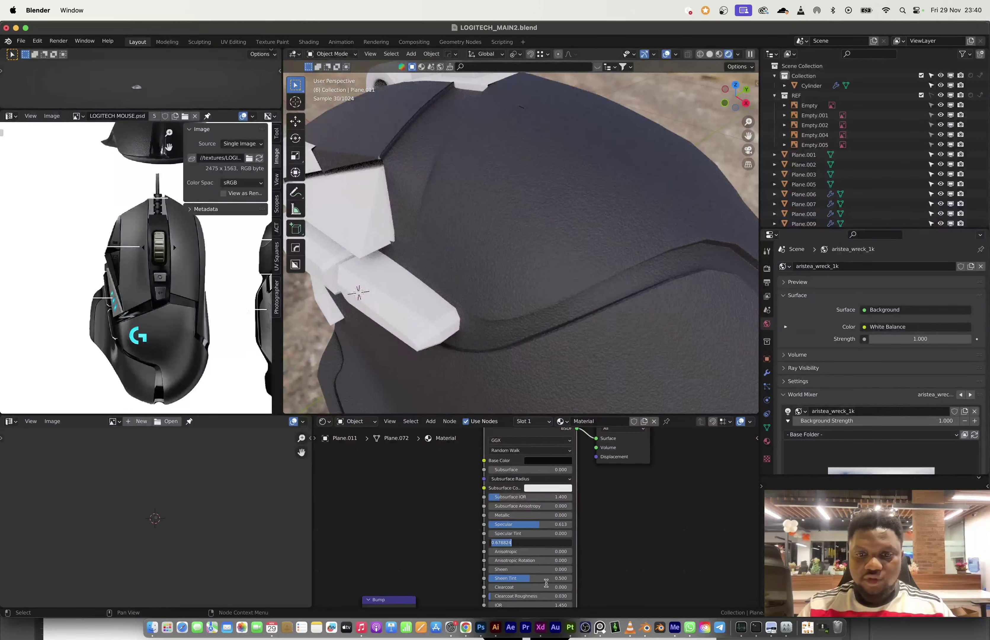
Switch to PureRef and keep its mouse reference board always on top of the Blender window.
{"action": "left_click", "coordinate": [599, 628]}
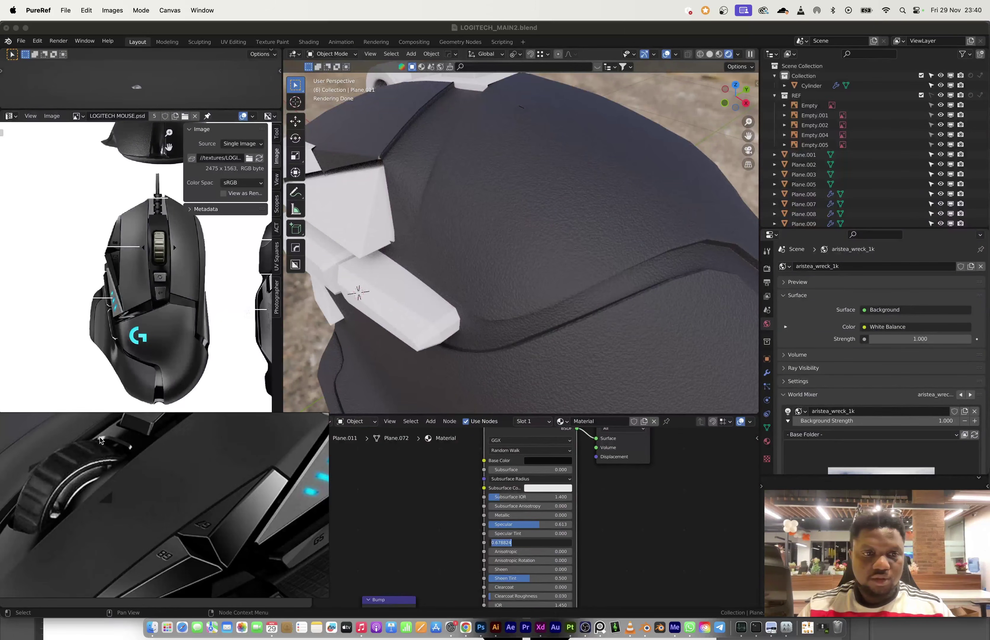
{"action": "key", "text": "alt+shift+super+a"}
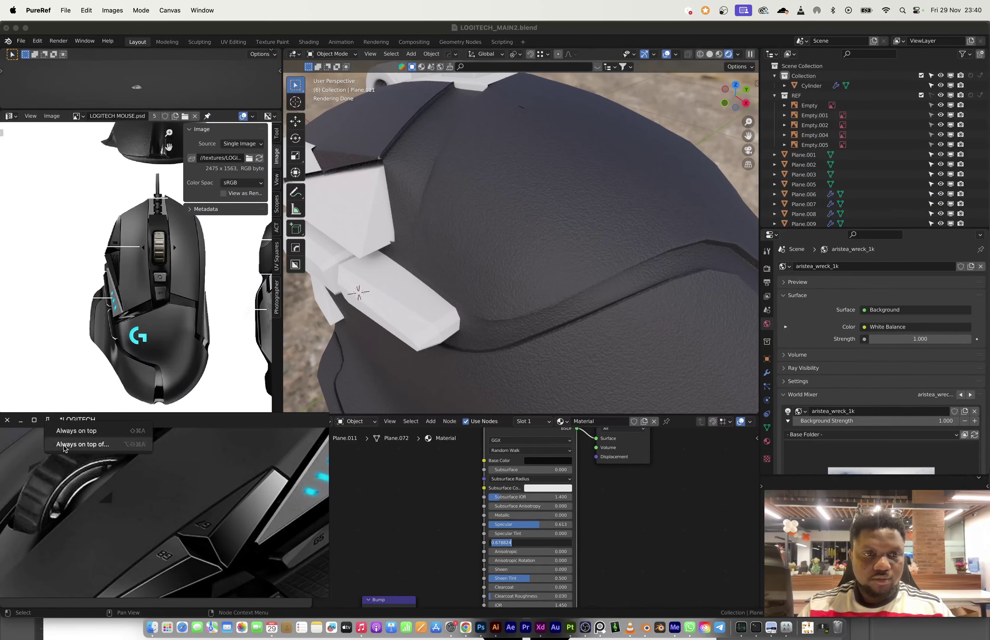
{"action": "left_click", "coordinate": [47, 419]}
{"action": "left_click", "coordinate": [390, 37]}
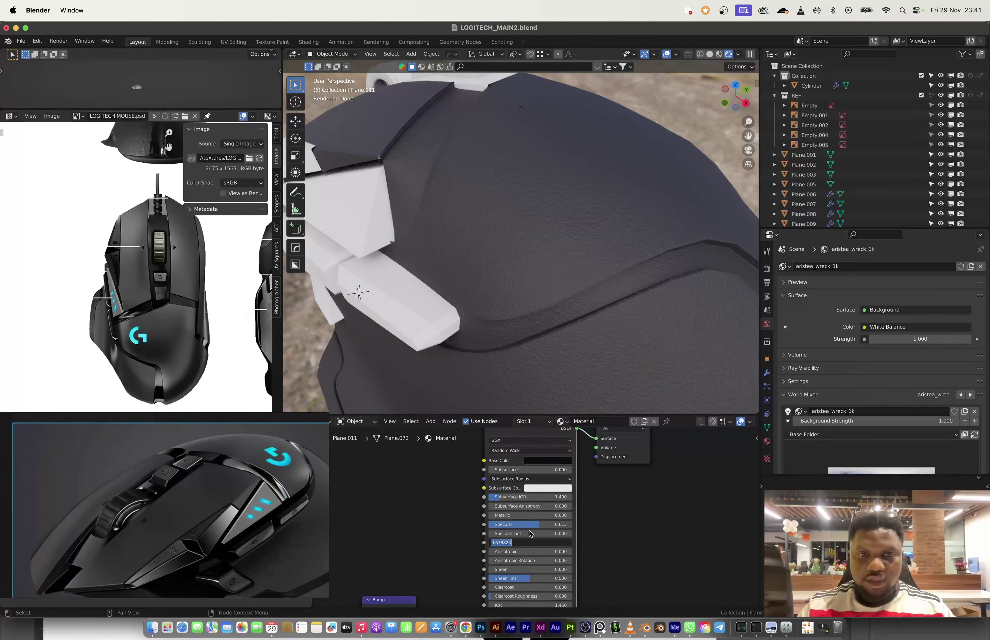
Lower the Principled BSDF's specular to about 0.34 on the shell material.
{"action": "key", "text": "Return"}
{"action": "left_click_drag", "start_coordinate": [540, 524], "coordinate": [516, 524]}
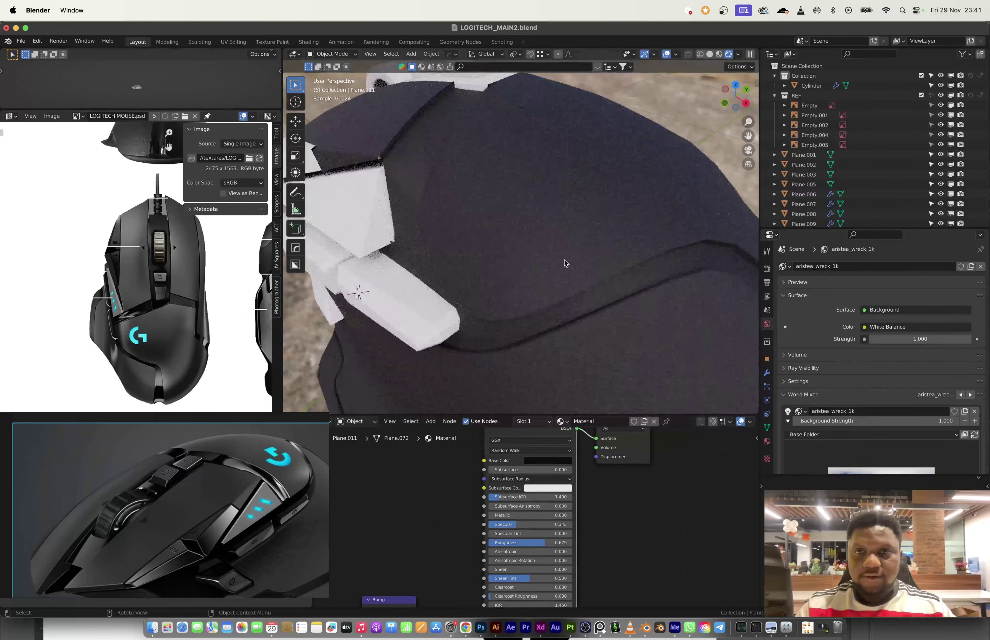
{"action": "middle_click_drag", "start_coordinate": [566, 261], "coordinate": [521, 258]}
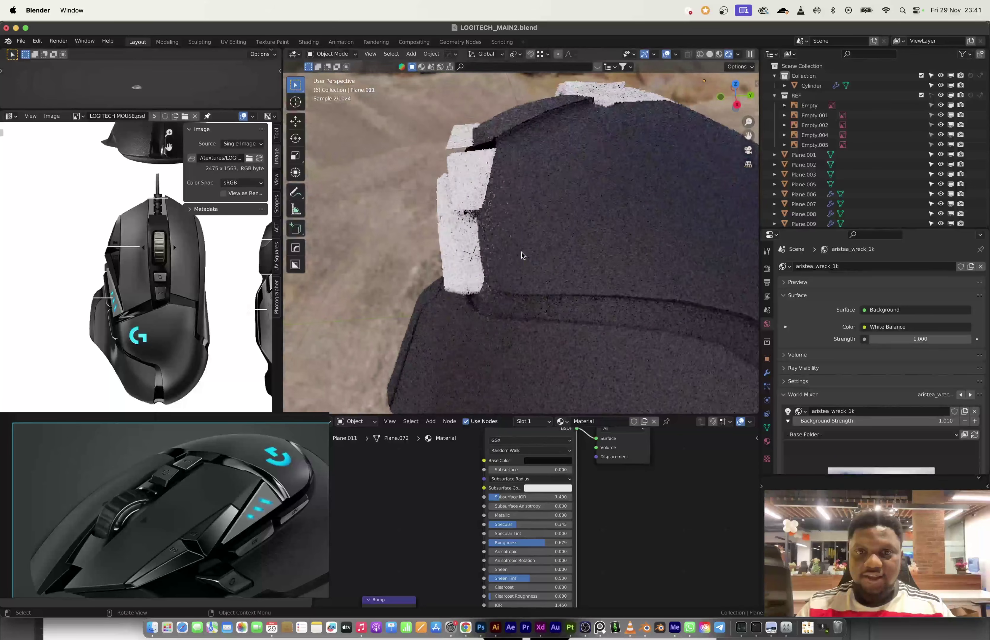
Select the faces of the shell's palm panel in Edit Mode from the top view.
{"action": "left_click", "coordinate": [733, 86]}
{"action": "key", "text": "Tab"}
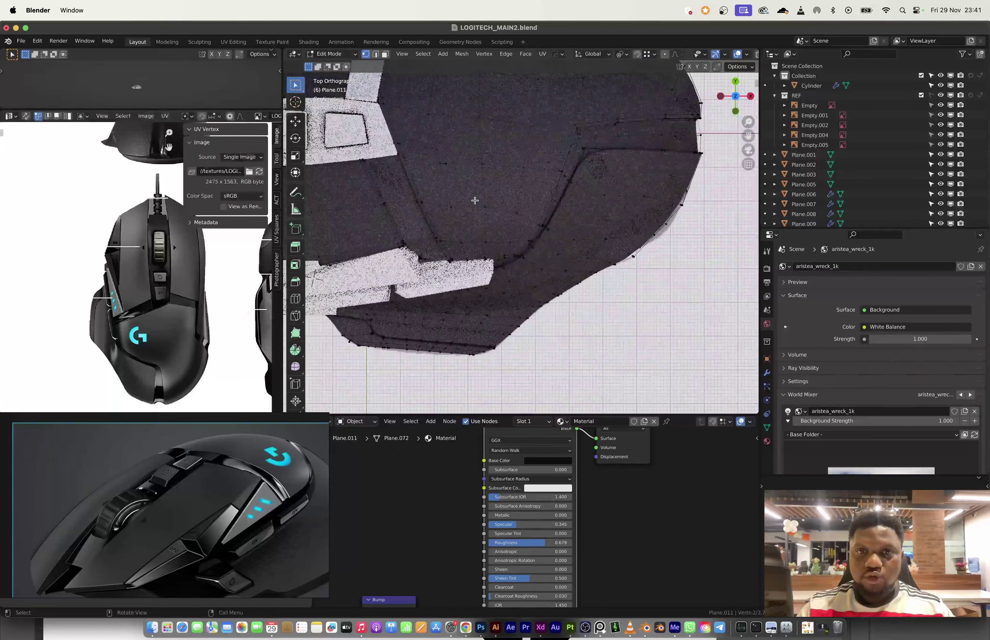
{"action": "key", "text": "3"}
{"action": "left_click_drag", "start_coordinate": [431, 147], "coordinate": [526, 220]}
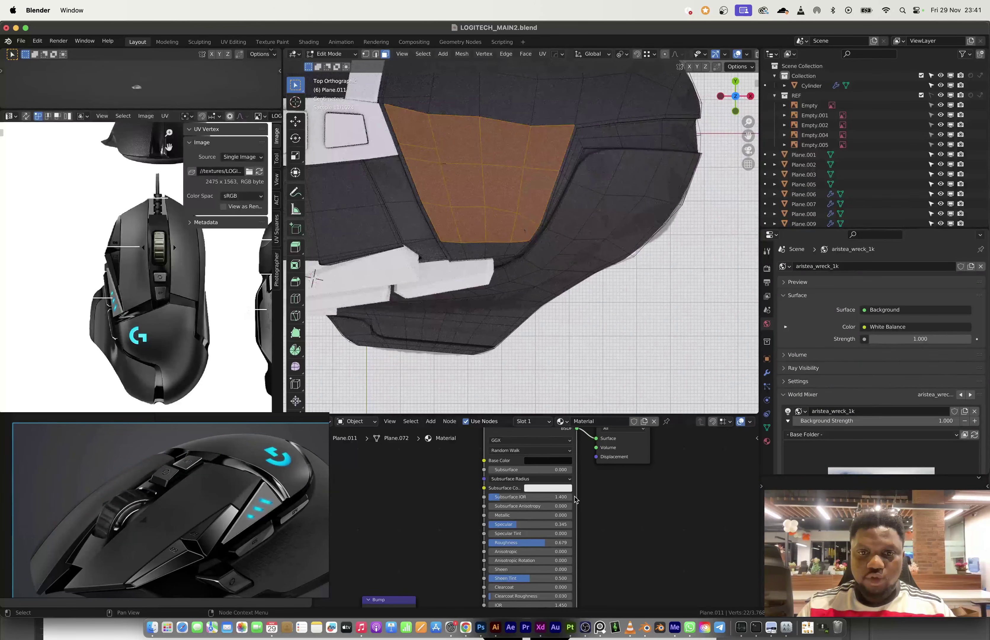
Find the LOGITECH MOUSE folder and add its TEXTURE.psd to the shell material's node tree as an image texture.
{"action": "key", "text": "Home"}
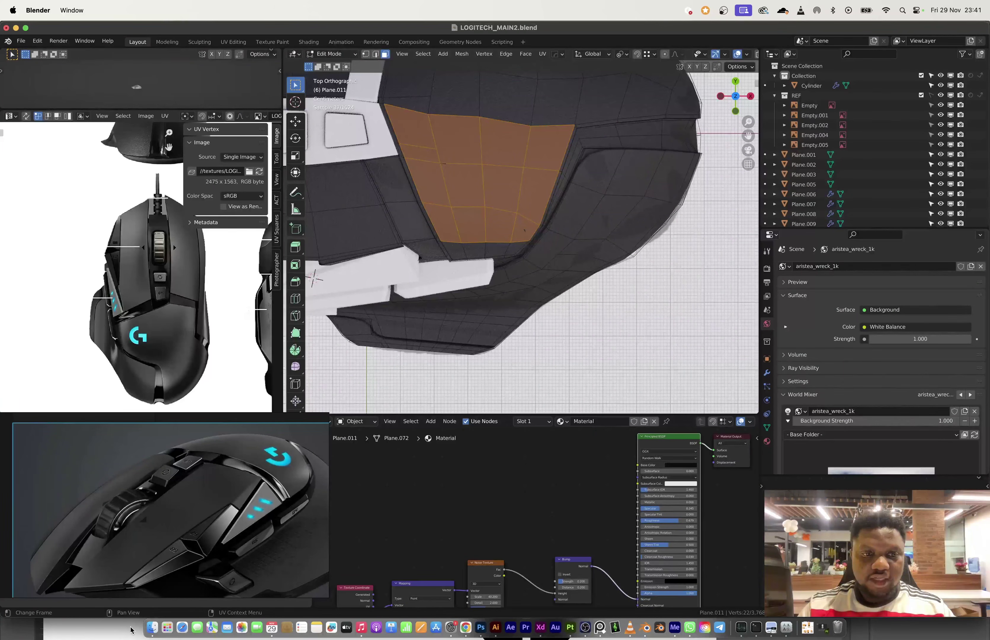
{"action": "key", "text": "super+space"}
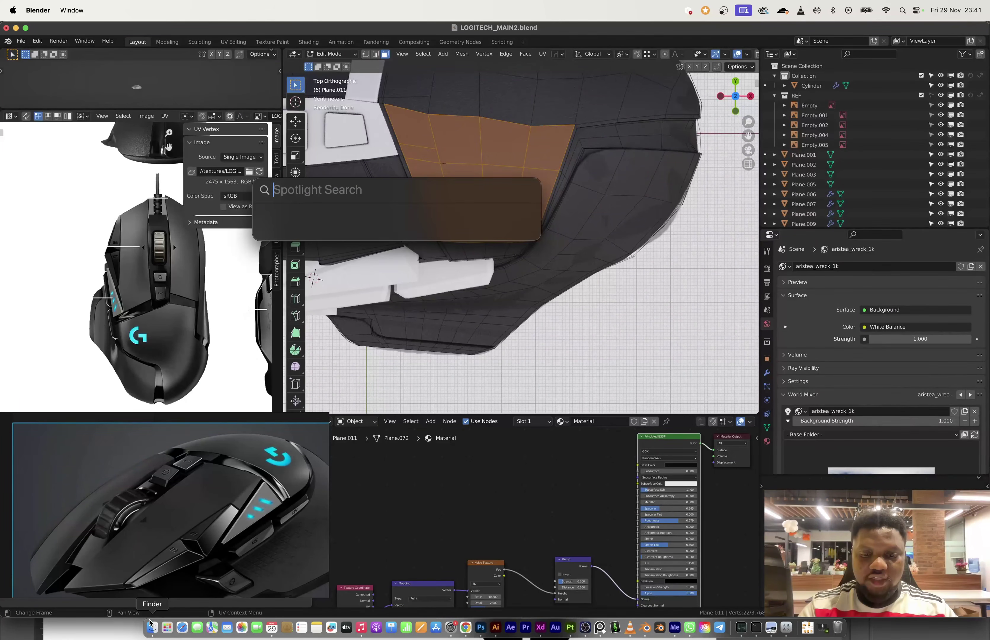
{"action": "type", "text": "logitech m"}
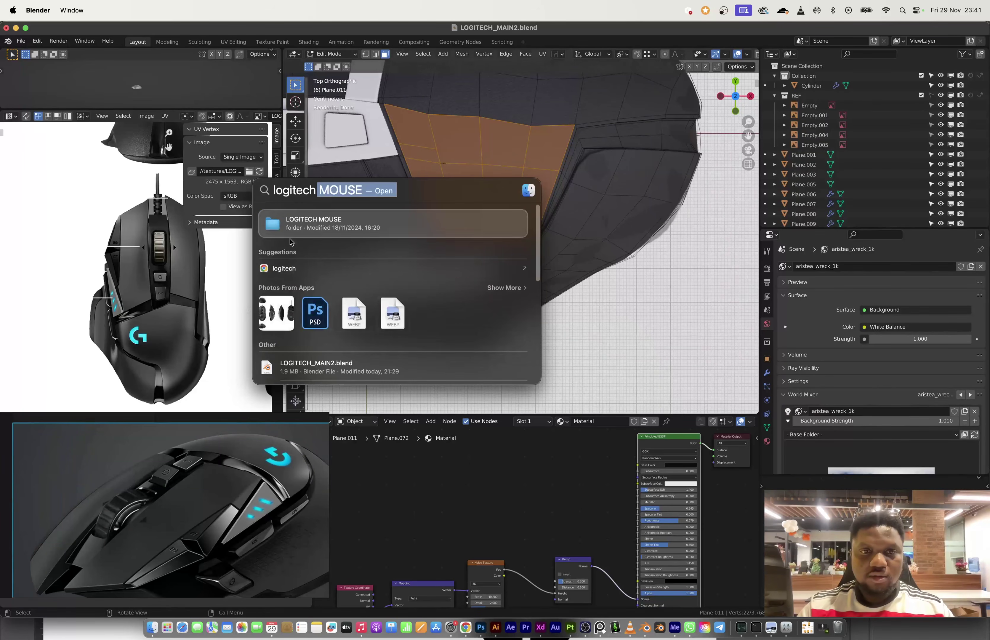
{"action": "key", "text": "Return"}
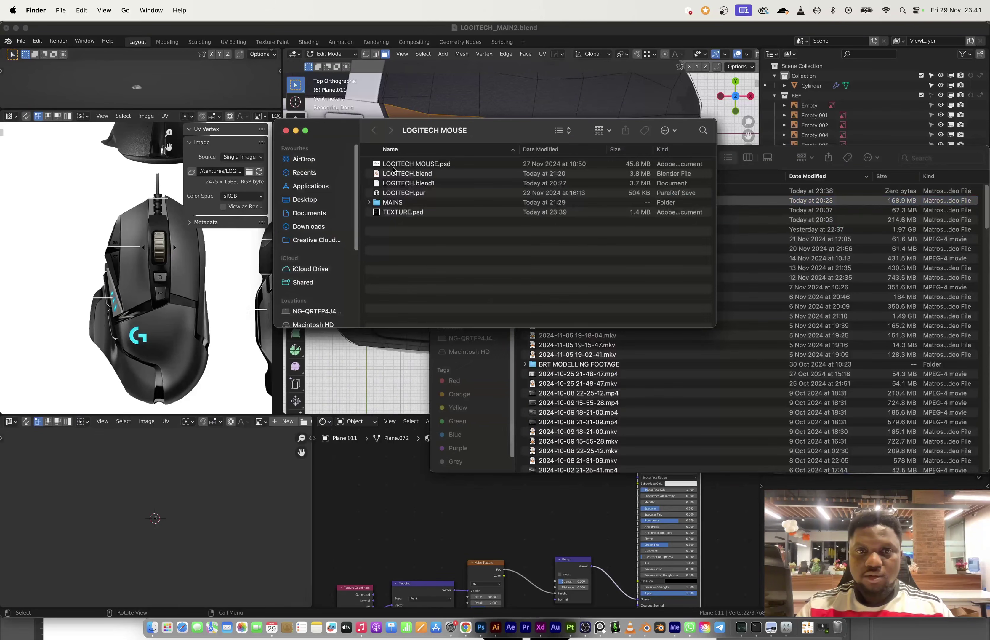
{"action": "left_click_drag", "start_coordinate": [409, 213], "coordinate": [665, 551]}
{"action": "scroll", "coordinate": [437, 479], "scroll_direction": "up", "scroll_amount": 1}
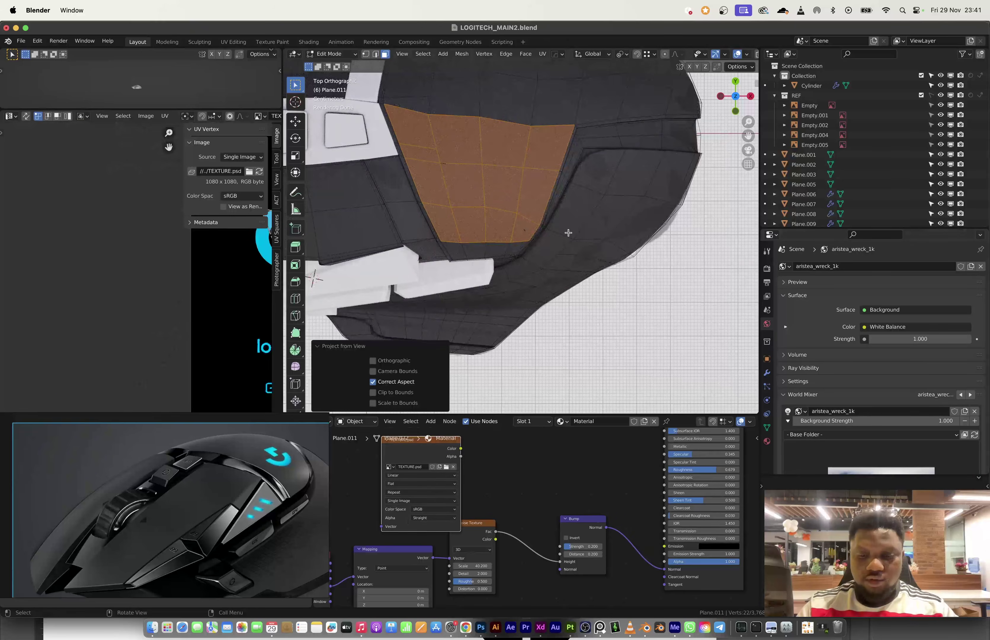
Unwrap the selected palm panel faces with Project from View in the top view.
{"action": "key", "text": "u"}
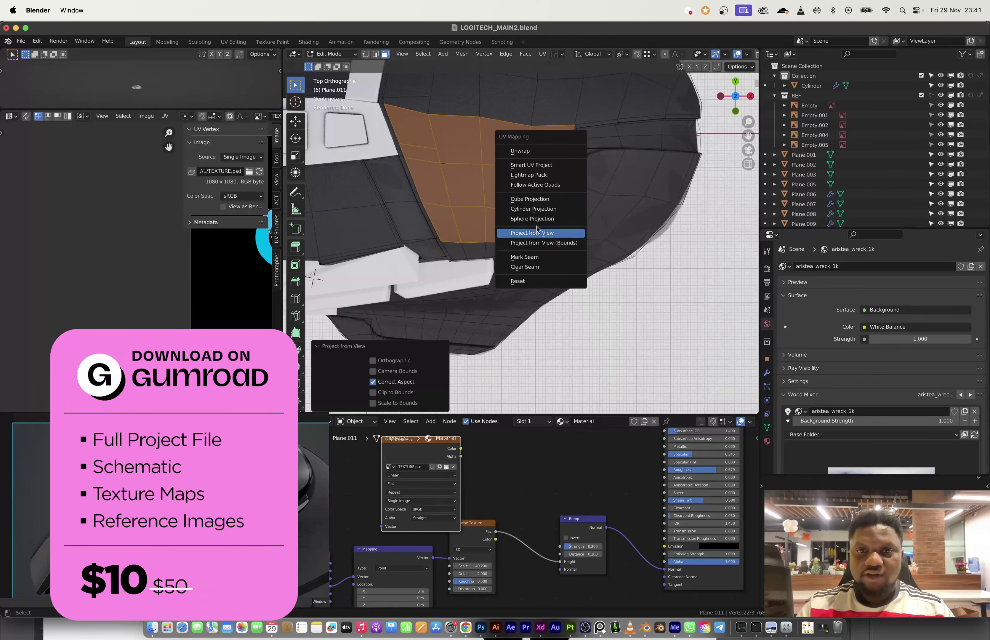
{"action": "left_click", "coordinate": [537, 232]}
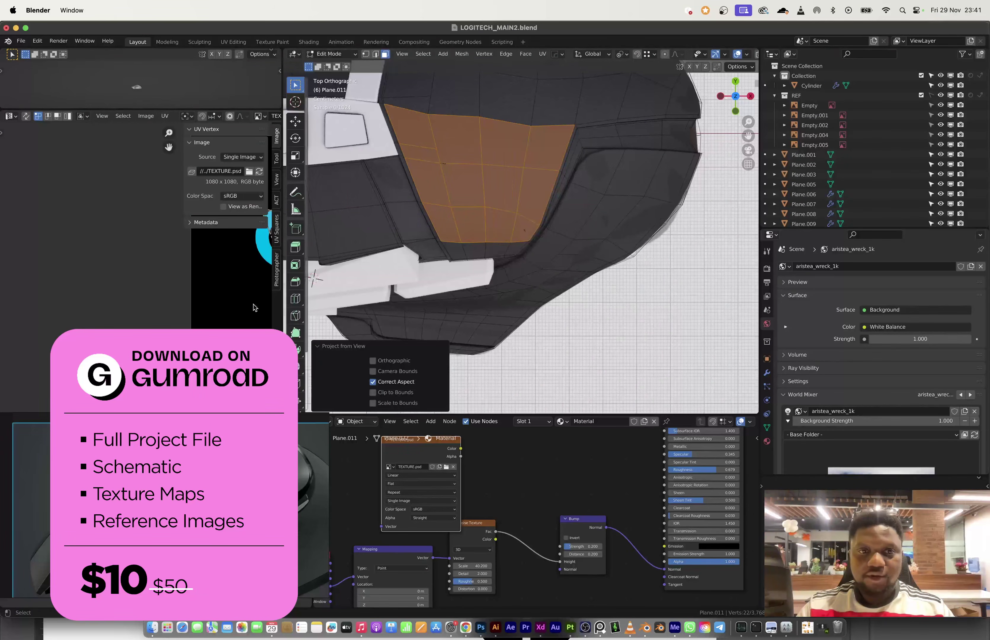
{"action": "scroll", "coordinate": [254, 307], "scroll_direction": "down", "scroll_amount": 3}
{"action": "scroll", "coordinate": [159, 299], "scroll_direction": "up", "scroll_amount": 5}
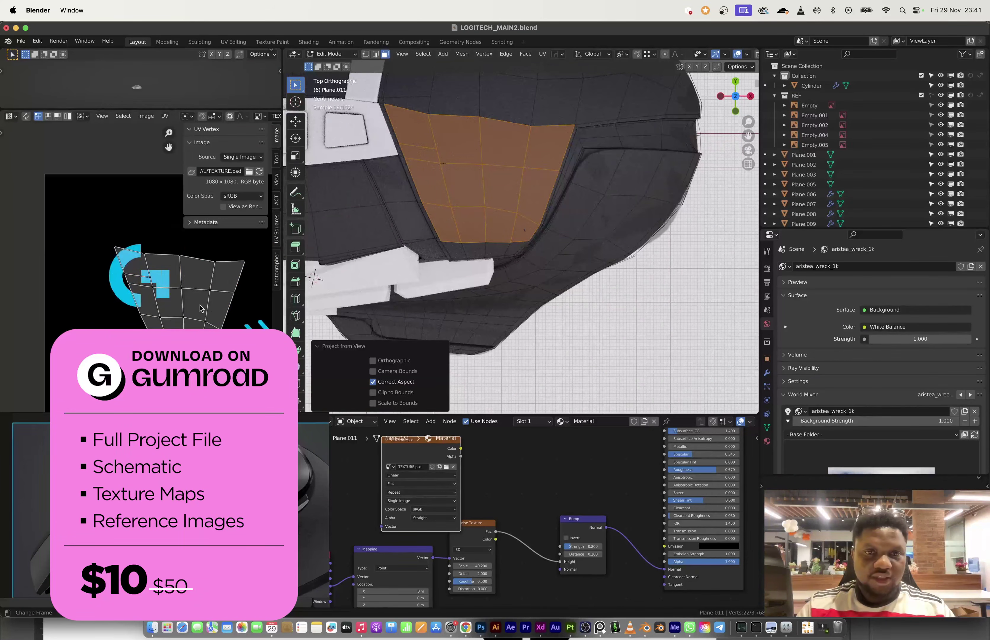
Rotate, enlarge and move the palm panel's UVs to frame the large G logo in TEXTURE.psd.
{"action": "key", "text": "a"}
{"action": "key", "text": "r"}
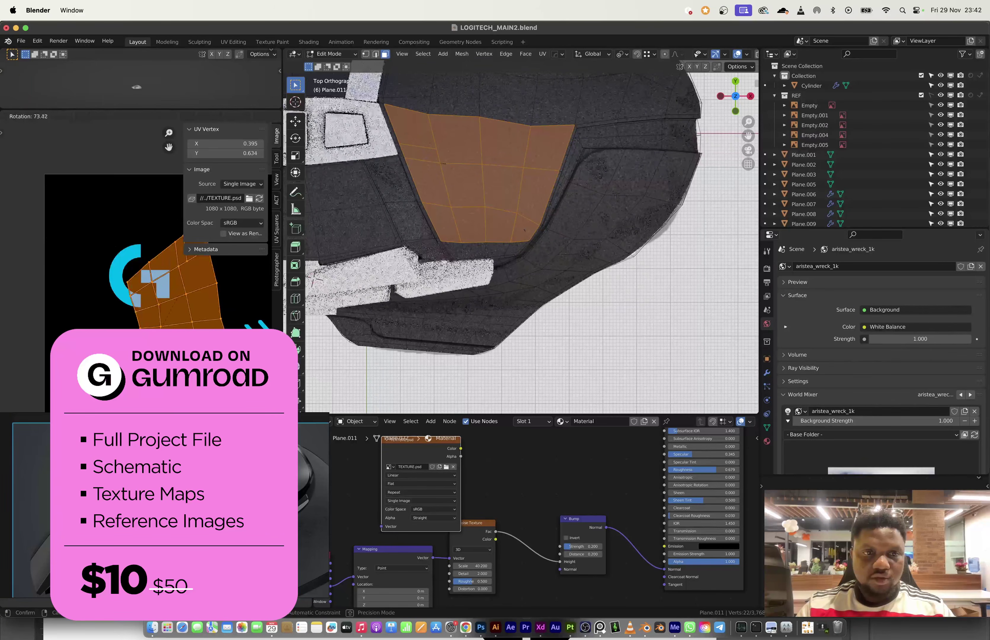
{"action": "left_click", "coordinate": [156, 388]}
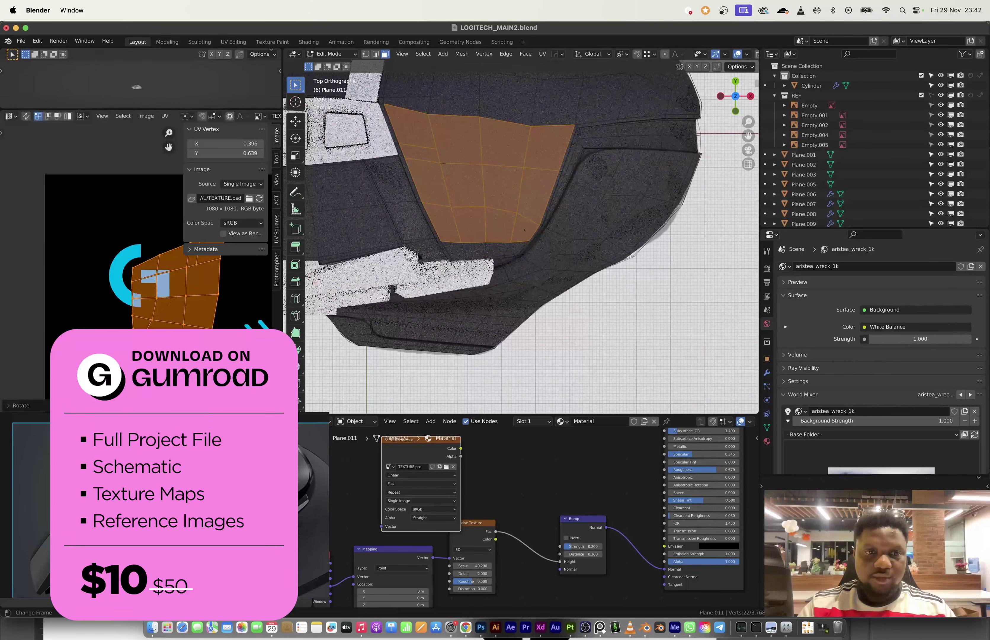
{"action": "key", "text": "s"}
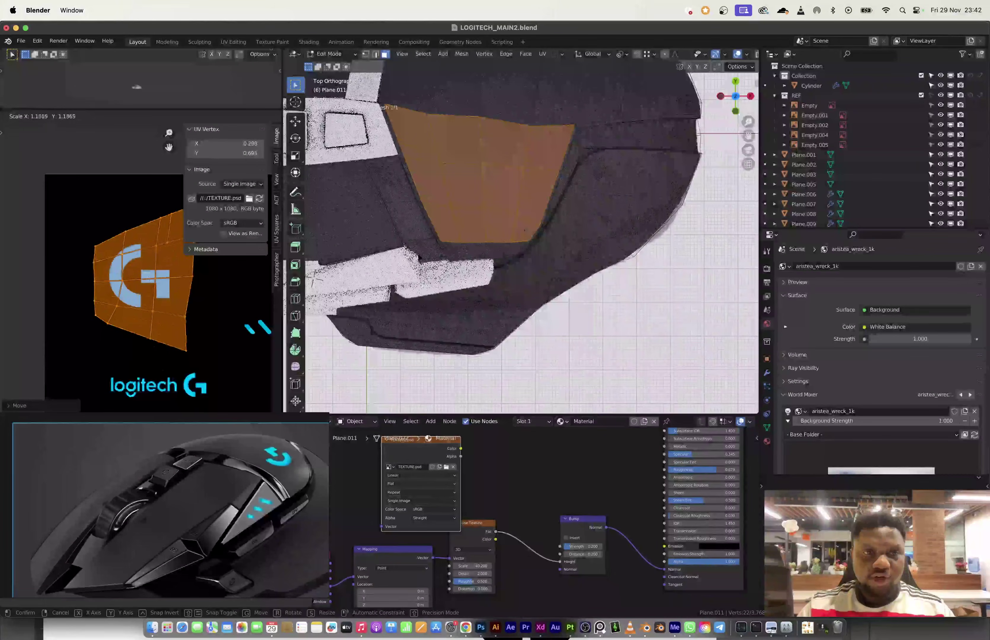
{"action": "left_click", "coordinate": [190, 385]}
{"action": "key", "text": "g"}
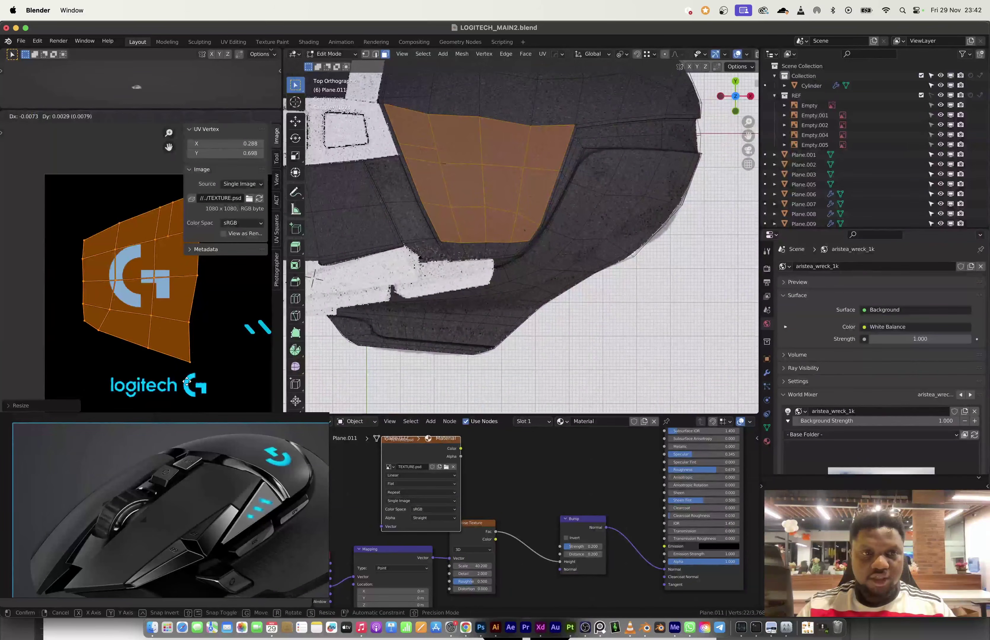
{"action": "left_click", "coordinate": [187, 384]}
Connect the TEXTURE.psd image's Color output to the Principled BSDF's Emission input.
{"action": "key", "text": "Tab"}
{"action": "left_click_drag", "start_coordinate": [461, 448], "coordinate": [655, 534]}
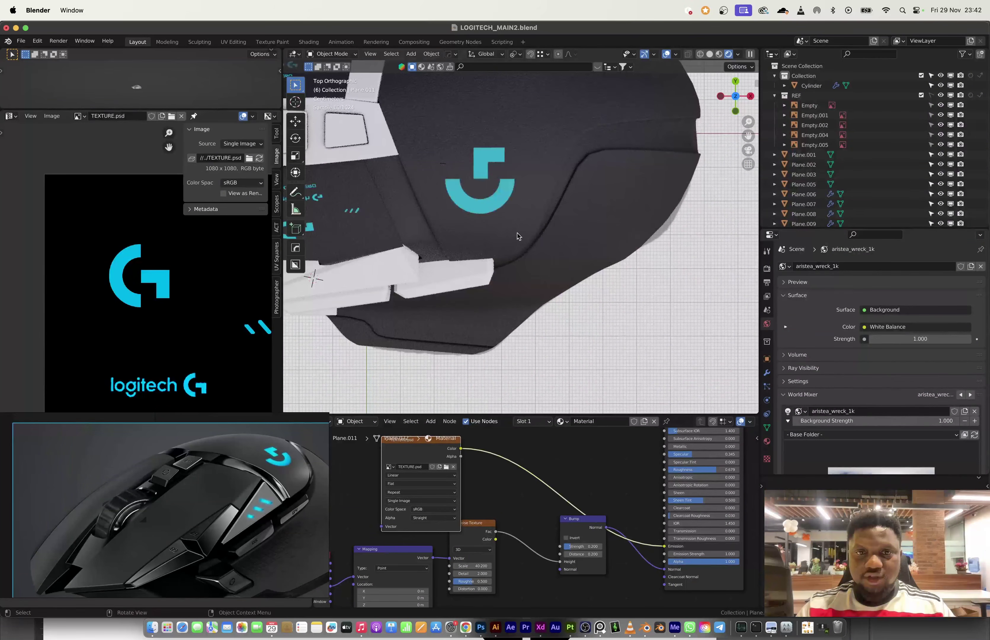
{"action": "middle_click_drag", "start_coordinate": [514, 232], "coordinate": [546, 257]}
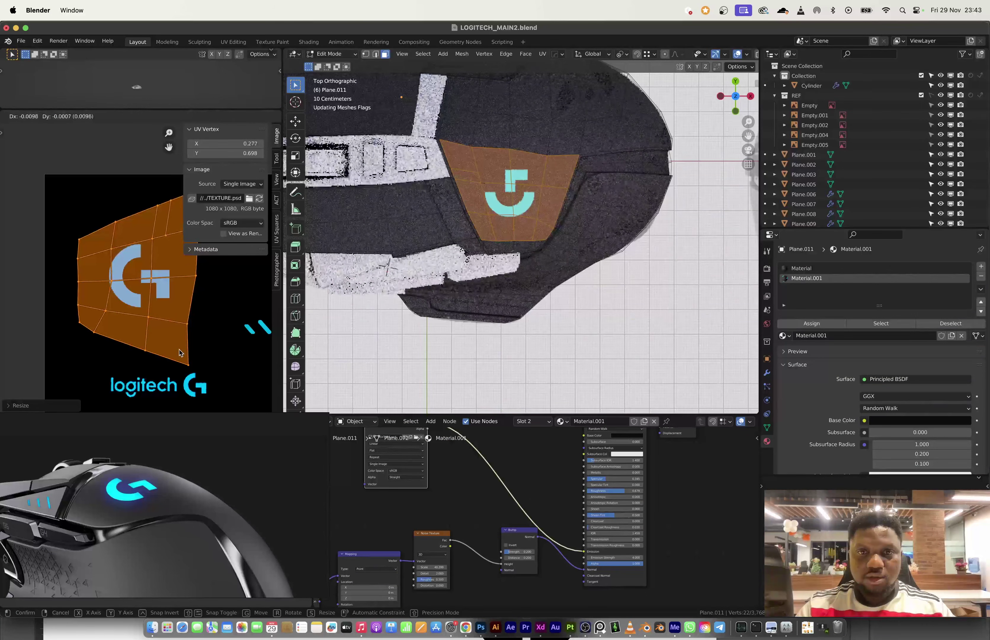
Fine-tune the palm panel's UV position around the G logo and compare the rendered shell with the reference photo.
{"action": "left_click", "coordinate": [189, 346]}
{"action": "key", "text": "Tab"}
{"action": "middle_click_drag", "start_coordinate": [561, 236], "coordinate": [499, 249]}
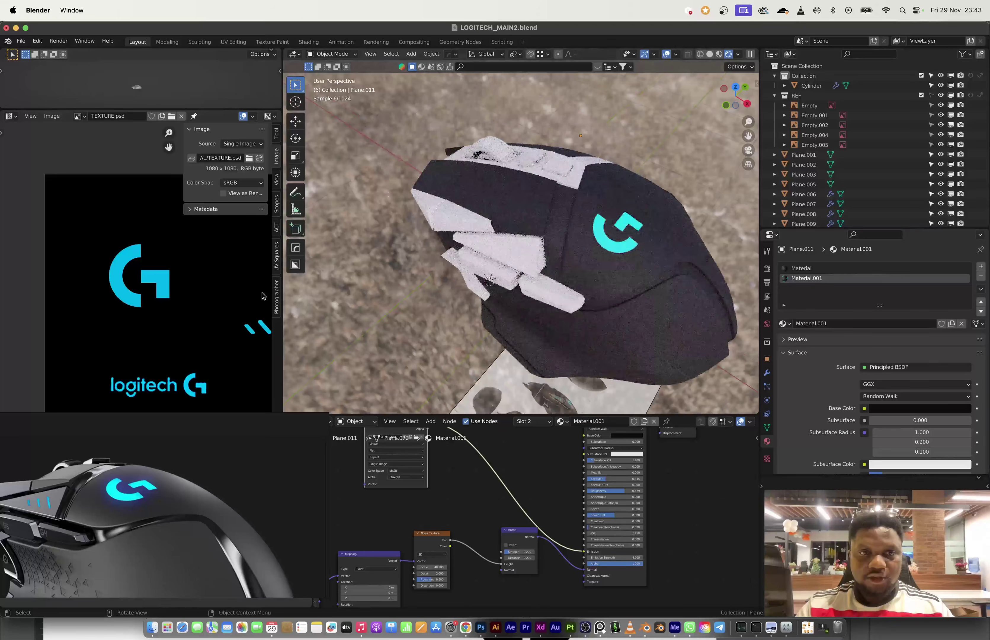
{"action": "scroll", "coordinate": [139, 513], "scroll_direction": "down", "scroll_amount": 3}
{"action": "scroll", "coordinate": [139, 513], "scroll_direction": "up", "scroll_amount": 4}
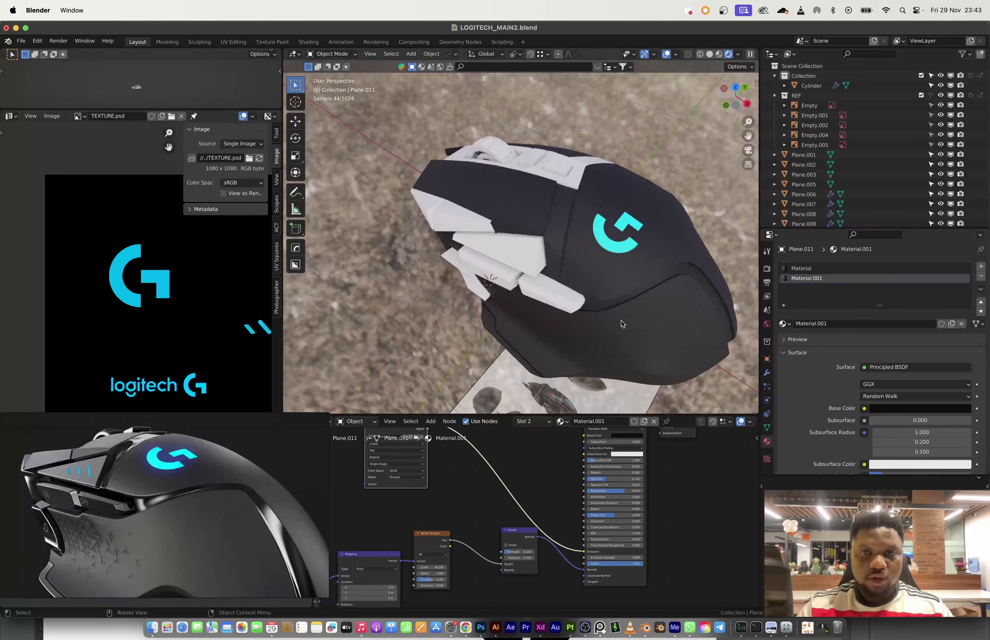
Select the face loops of the curved trim band between the palm panel and the side grip.
{"action": "key", "text": "Tab"}
{"action": "middle_click_drag", "start_coordinate": [670, 297], "coordinate": [542, 247]}
{"action": "scroll", "coordinate": [650, 310], "scroll_direction": "up", "scroll_amount": 4}
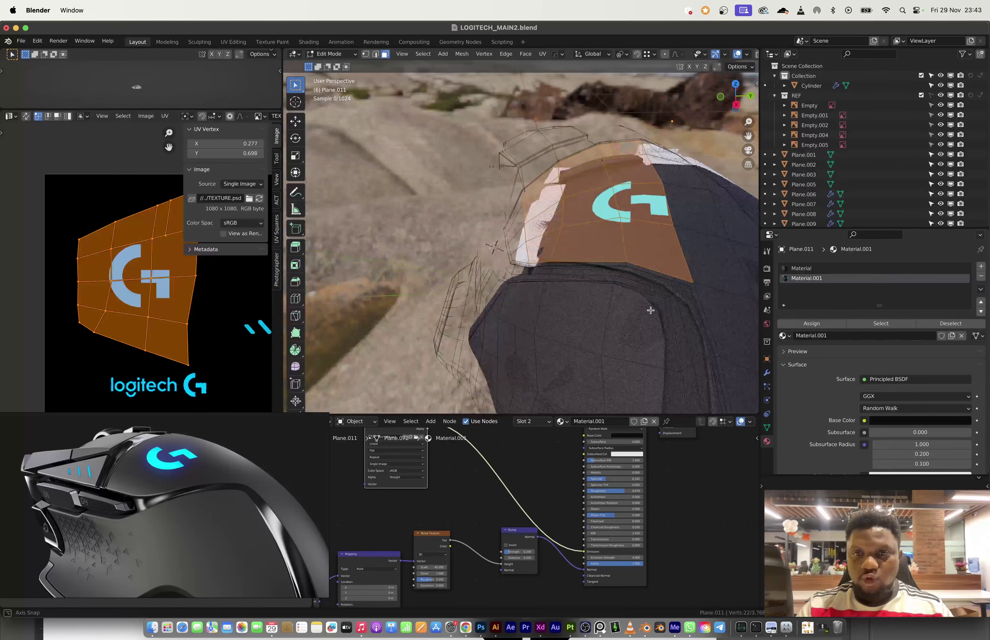
{"action": "middle_click_drag", "start_coordinate": [649, 310], "coordinate": [674, 320]}
{"action": "middle_click_drag", "start_coordinate": [675, 320], "coordinate": [592, 261], "text": "shift"}
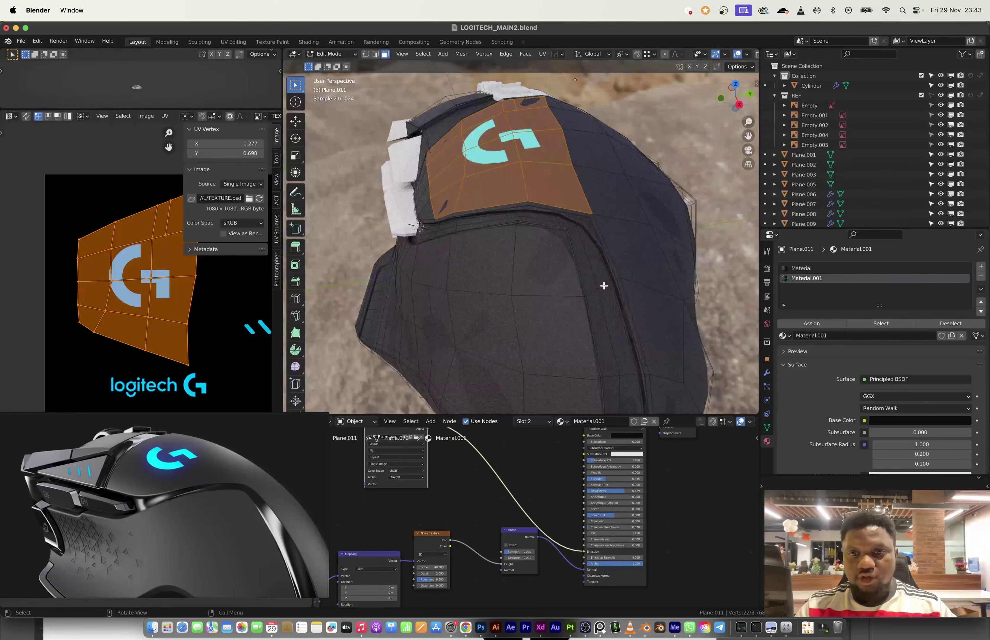
{"action": "left_click", "coordinate": [595, 291], "text": "alt"}
{"action": "left_click", "coordinate": [594, 291], "text": "alt+shift"}
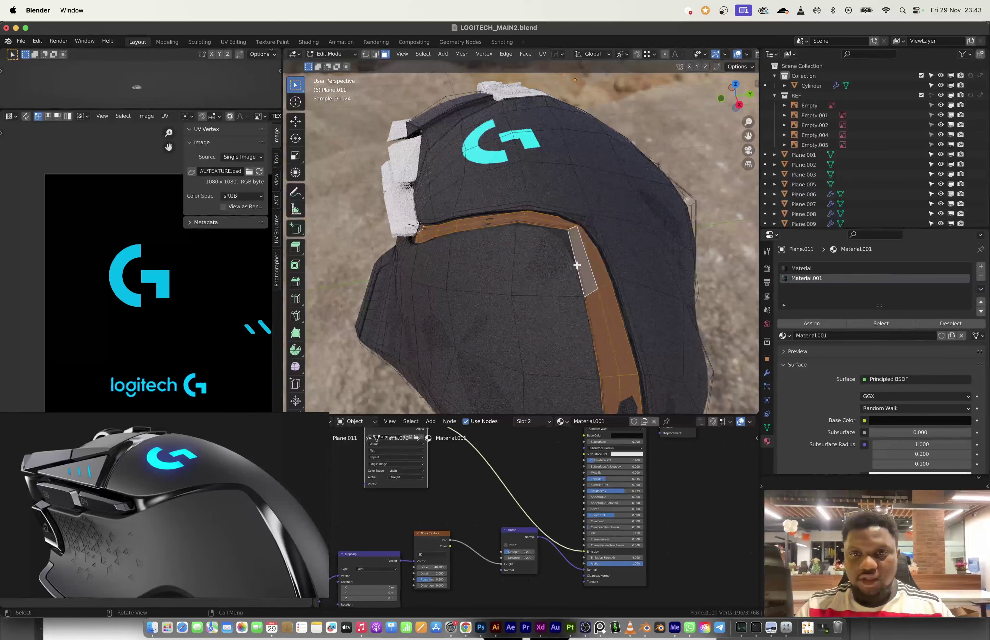
Extend the trim selection around the palm panel's front corner and up the strip beside the front buttons.
{"action": "middle_click_drag", "start_coordinate": [595, 291], "coordinate": [580, 317]}
{"action": "middle_click_drag", "start_coordinate": [451, 257], "coordinate": [475, 255]}
{"action": "left_click", "coordinate": [478, 238], "text": "alt+shift"}
{"action": "scroll", "coordinate": [476, 255], "scroll_direction": "up", "scroll_amount": 2}
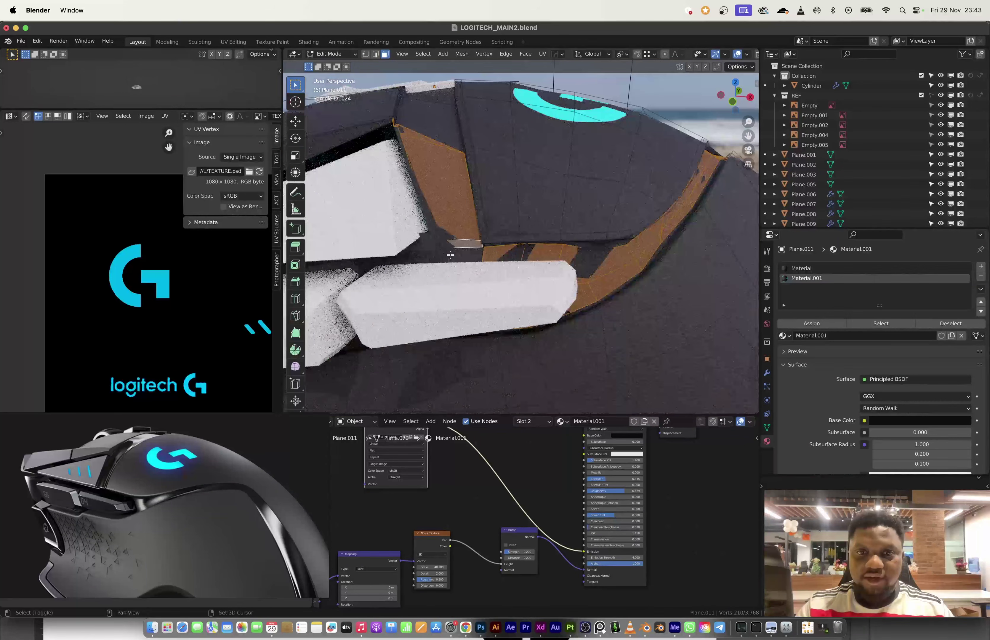
{"action": "middle_click_drag", "start_coordinate": [479, 226], "coordinate": [497, 207]}
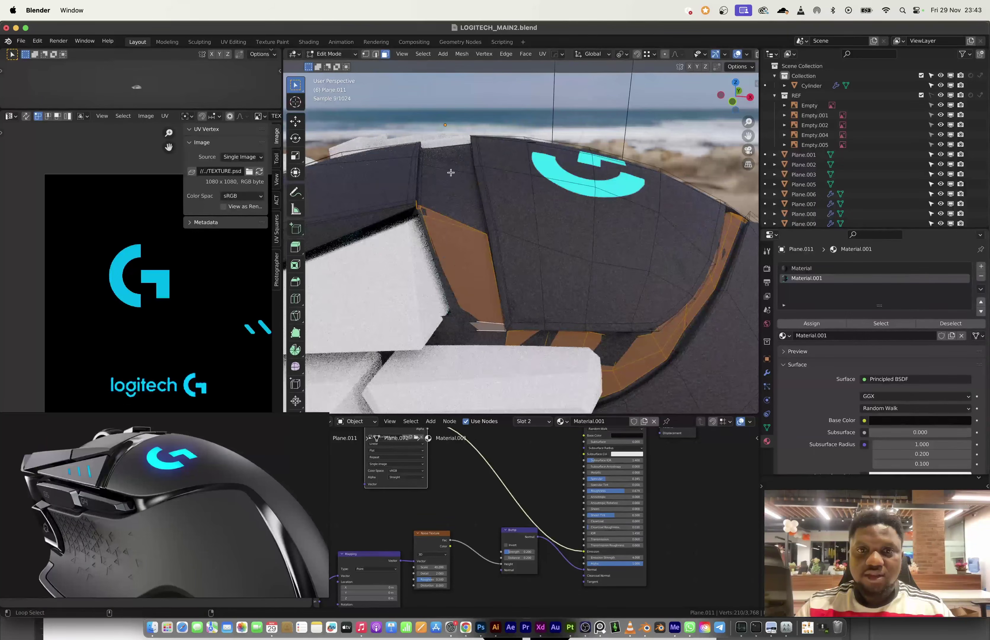
{"action": "left_click", "coordinate": [497, 207], "text": "alt+shift"}
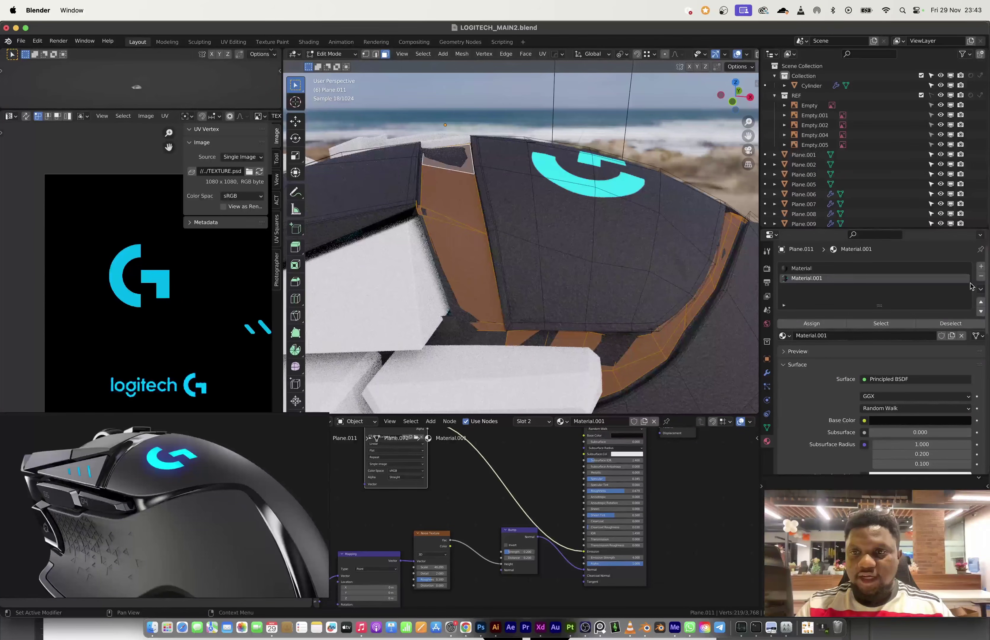
Give the selected trim faces a new material in a third slot with roughness 0.074.
{"action": "left_click", "coordinate": [980, 265]}
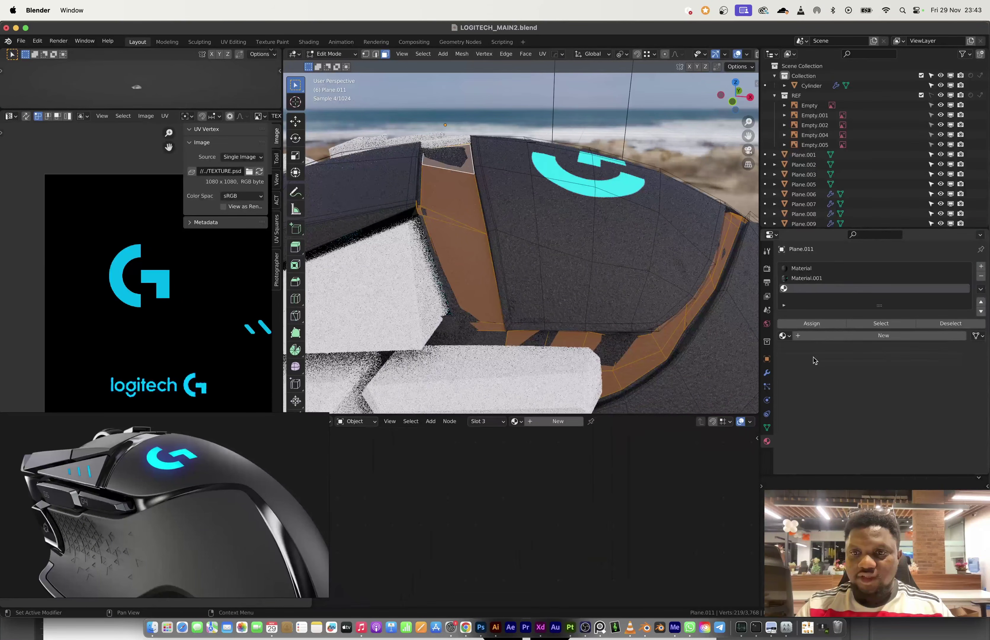
{"action": "left_click", "coordinate": [869, 335]}
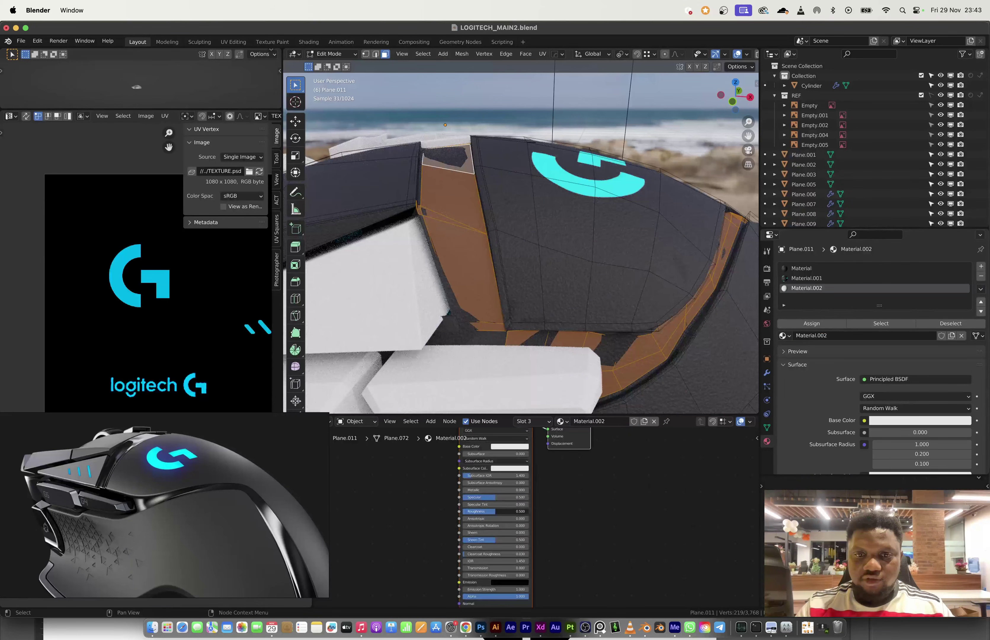
{"action": "left_click_drag", "start_coordinate": [499, 511], "coordinate": [478, 510]}
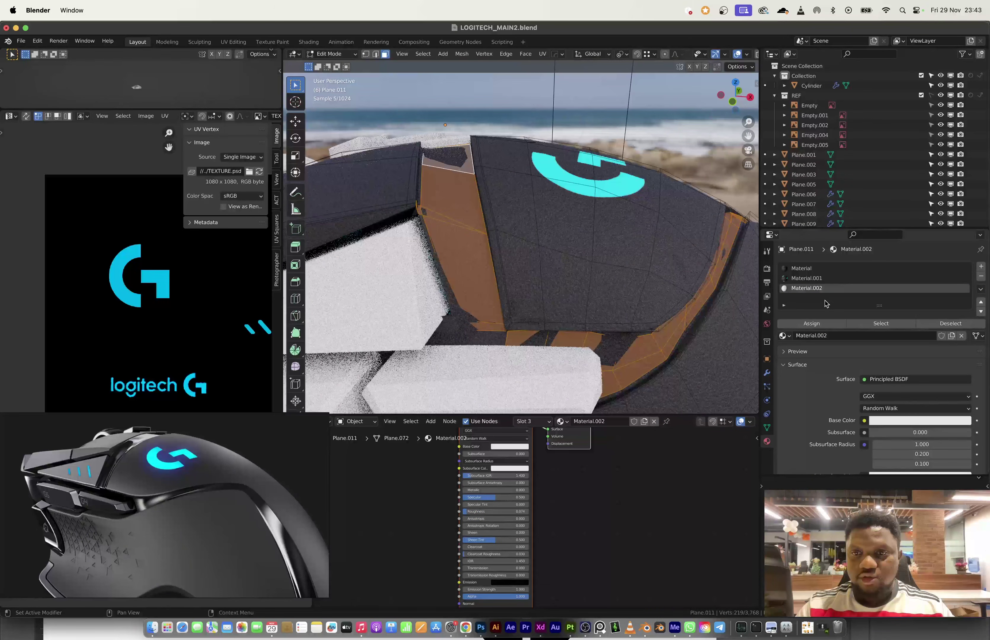
{"action": "key", "text": "Tab"}
{"action": "middle_click_drag", "start_coordinate": [558, 220], "coordinate": [592, 255]}
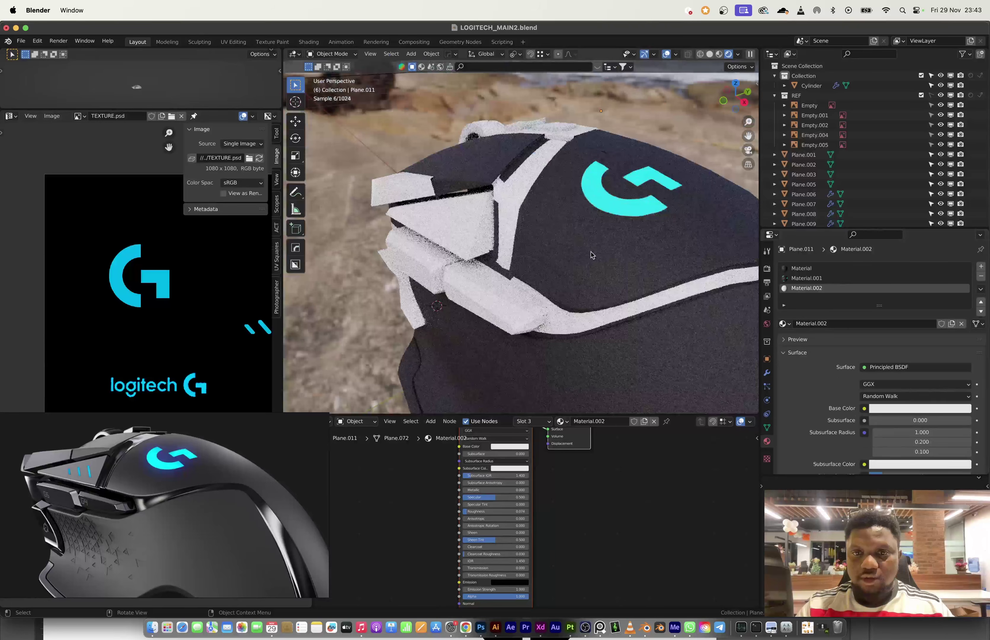
Darken the base color of the shell's glossy trim material, Material.002, to black.
{"action": "left_click", "coordinate": [604, 322]}
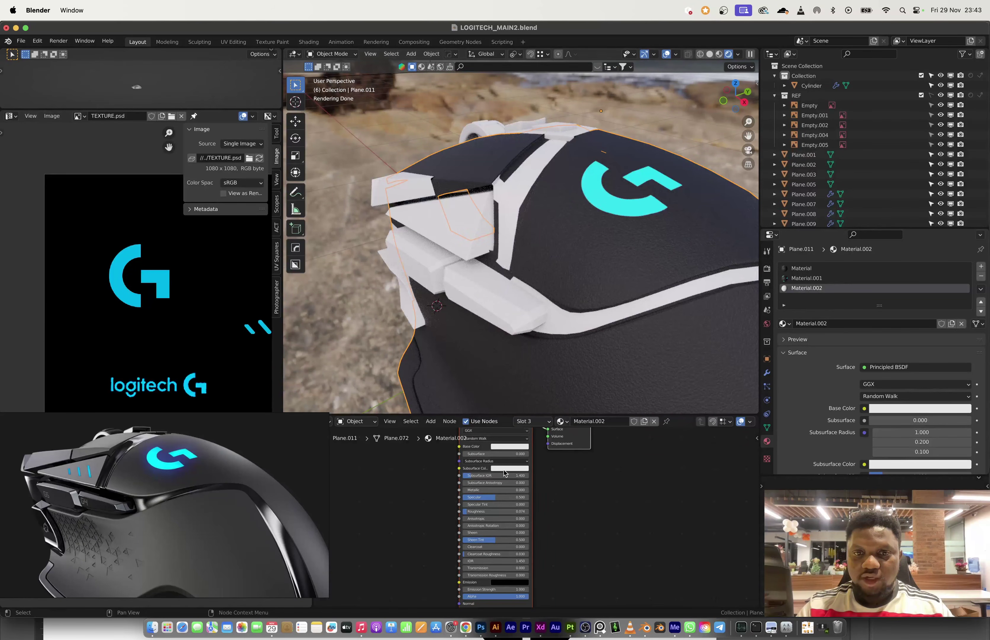
{"action": "left_click", "coordinate": [517, 447]}
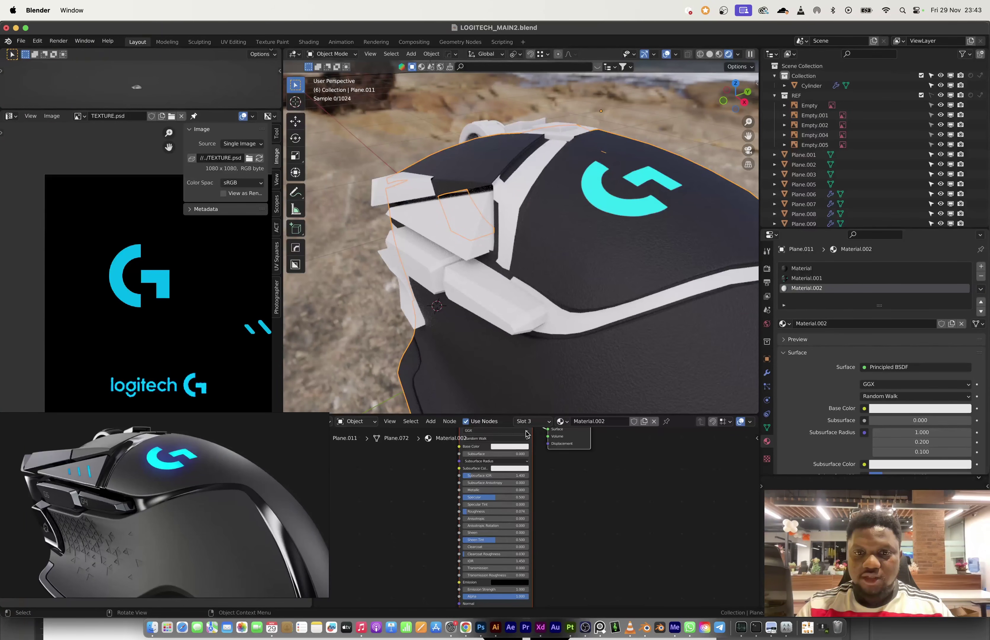
{"action": "left_click", "coordinate": [525, 446]}
{"action": "left_click_drag", "start_coordinate": [532, 430], "coordinate": [497, 431]}
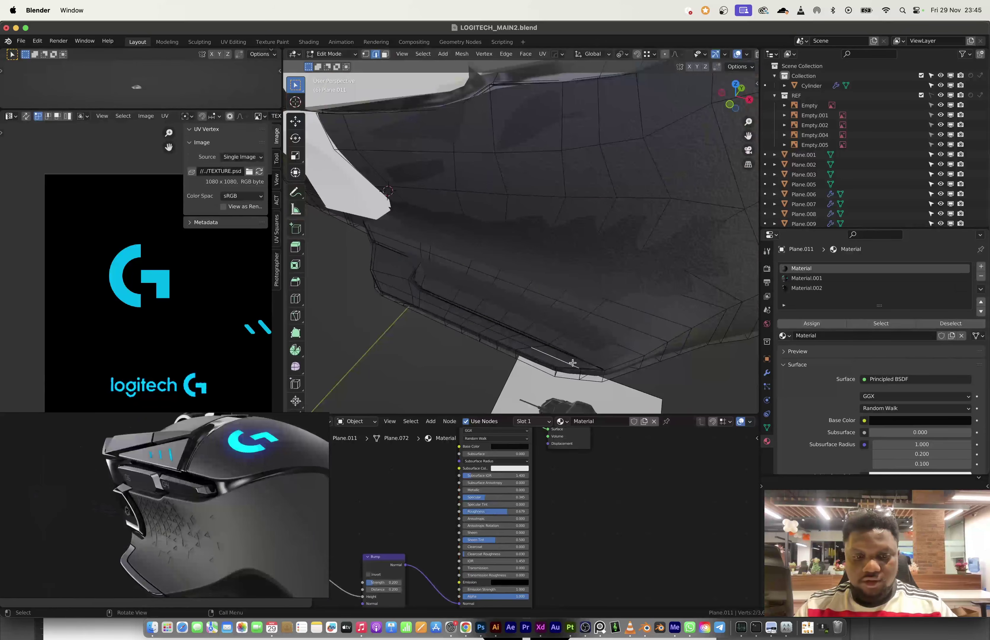
Assign the glossy black Material.002 to the face strip along the side grip's lower front lip, including its upturned front end.
{"action": "left_click", "coordinate": [574, 360]}
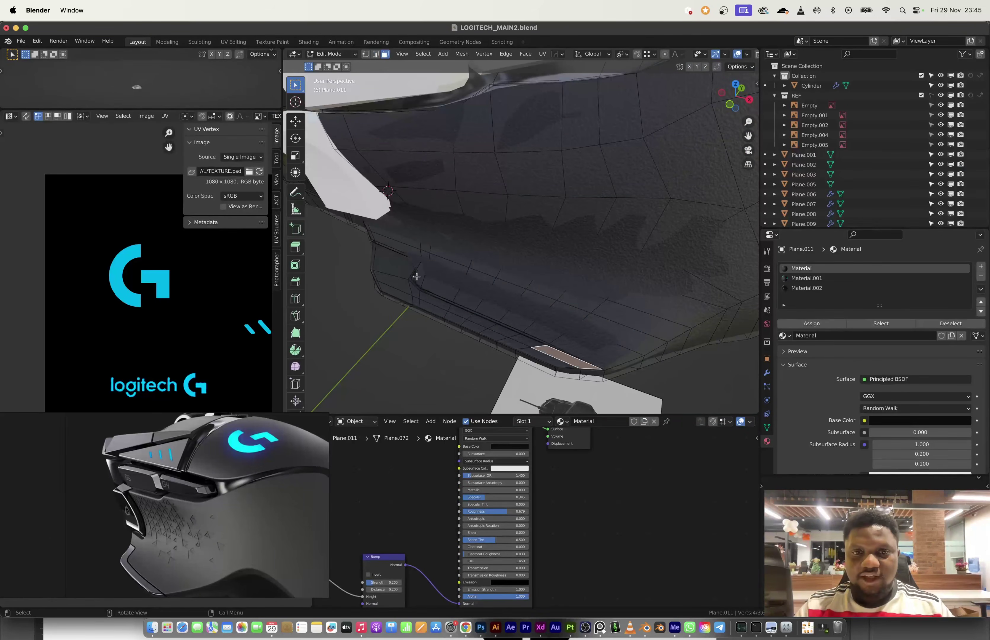
{"action": "left_click", "coordinate": [374, 252], "text": "ctrl+shift"}
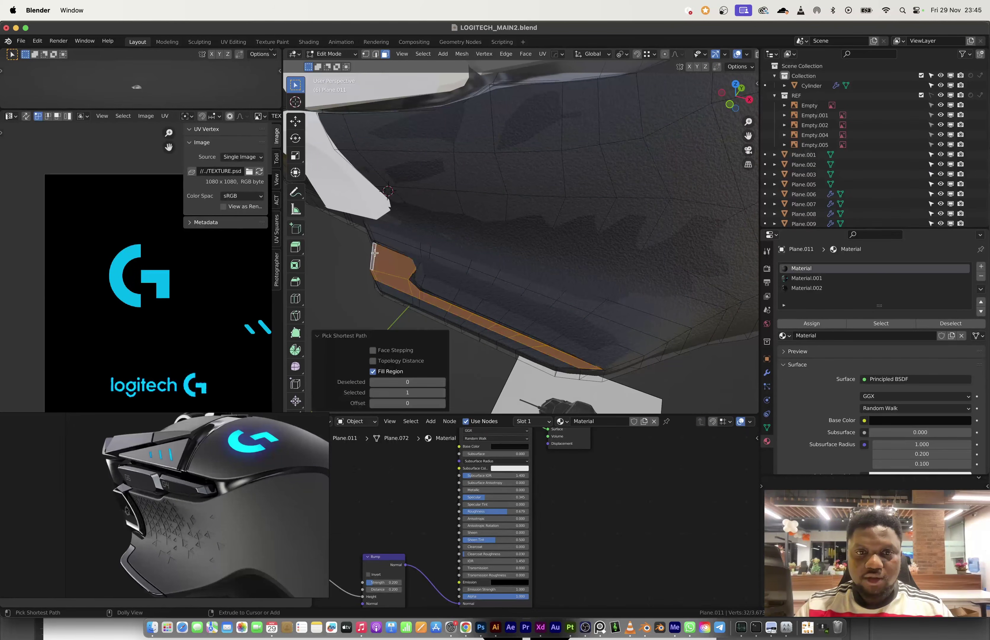
{"action": "left_click", "coordinate": [565, 367], "text": "ctrl+shift"}
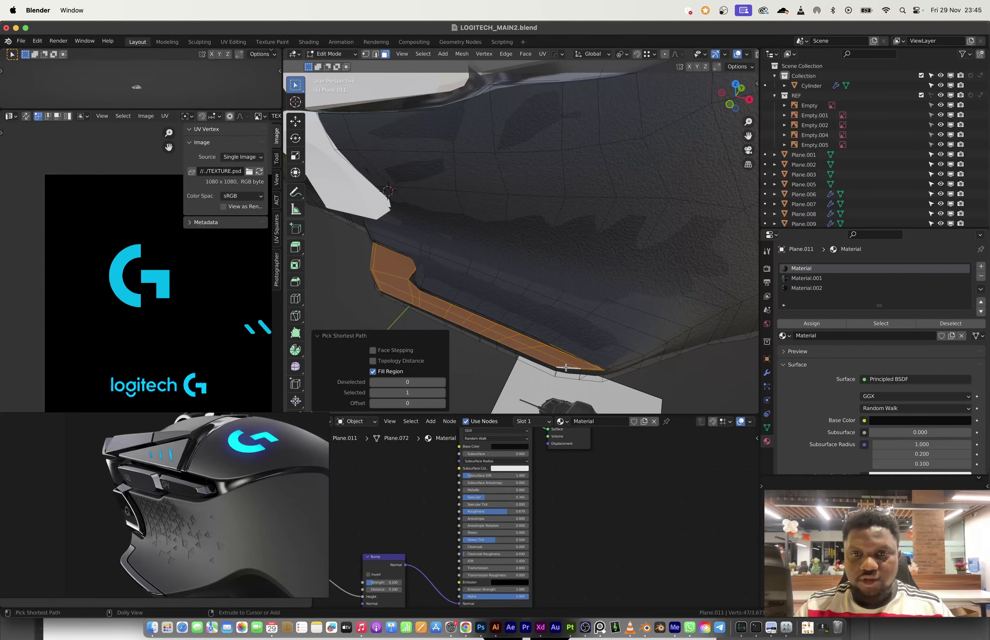
{"action": "middle_click_drag", "start_coordinate": [583, 347], "coordinate": [574, 306]}
{"action": "left_click", "coordinate": [806, 288]}
{"action": "left_click", "coordinate": [812, 323]}
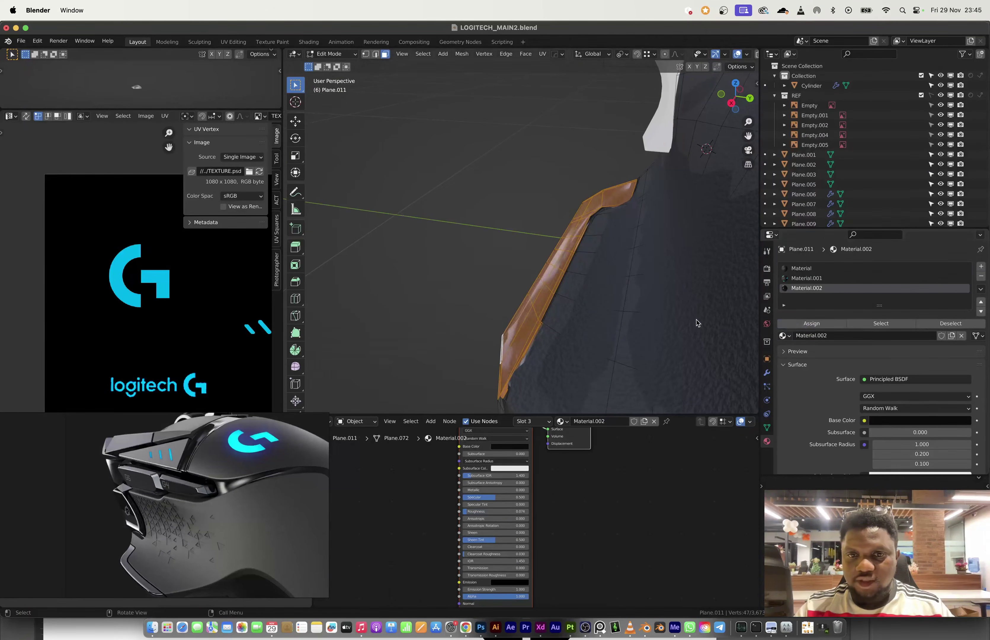
{"action": "key", "text": "Tab"}
{"action": "middle_click_drag", "start_coordinate": [697, 323], "coordinate": [611, 300]}
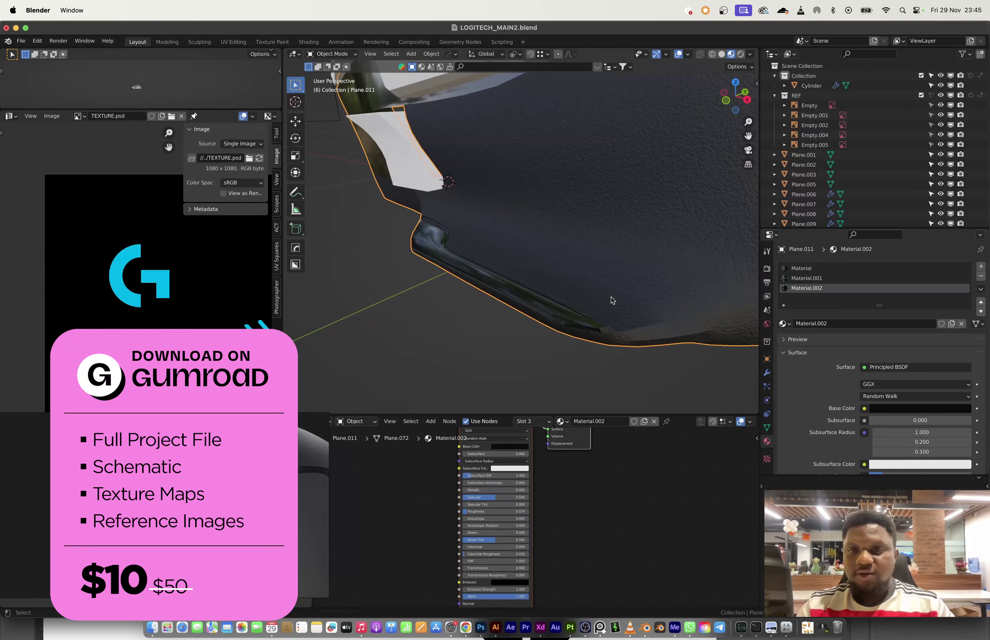